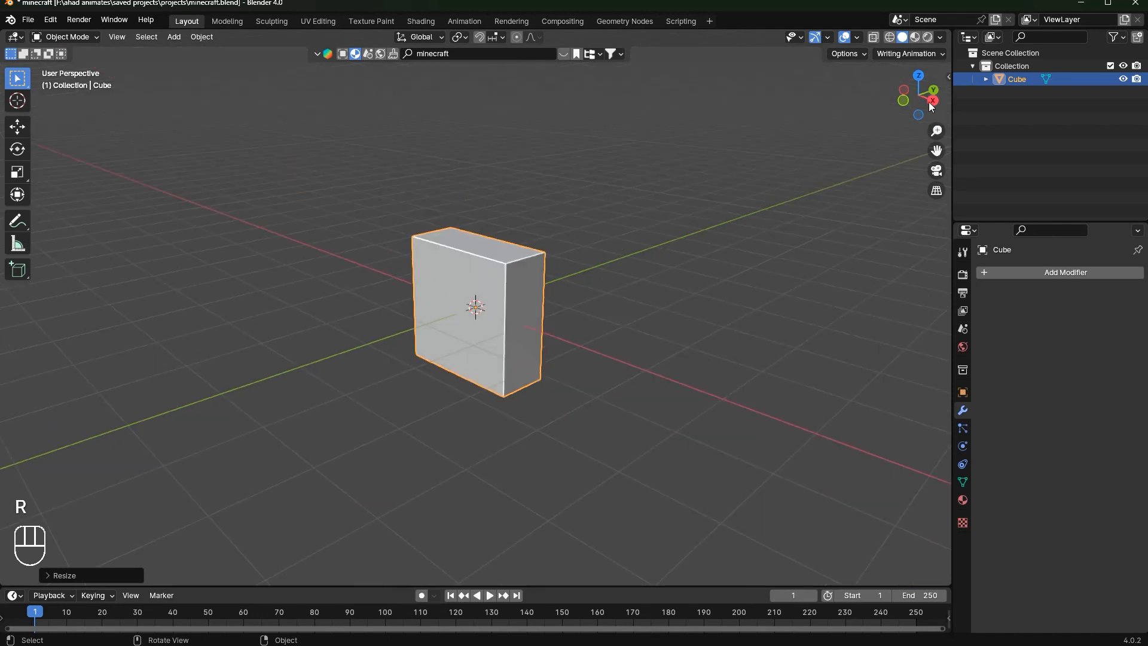
Scale the block to 0.8 along the X axis
key(s)
key(x)
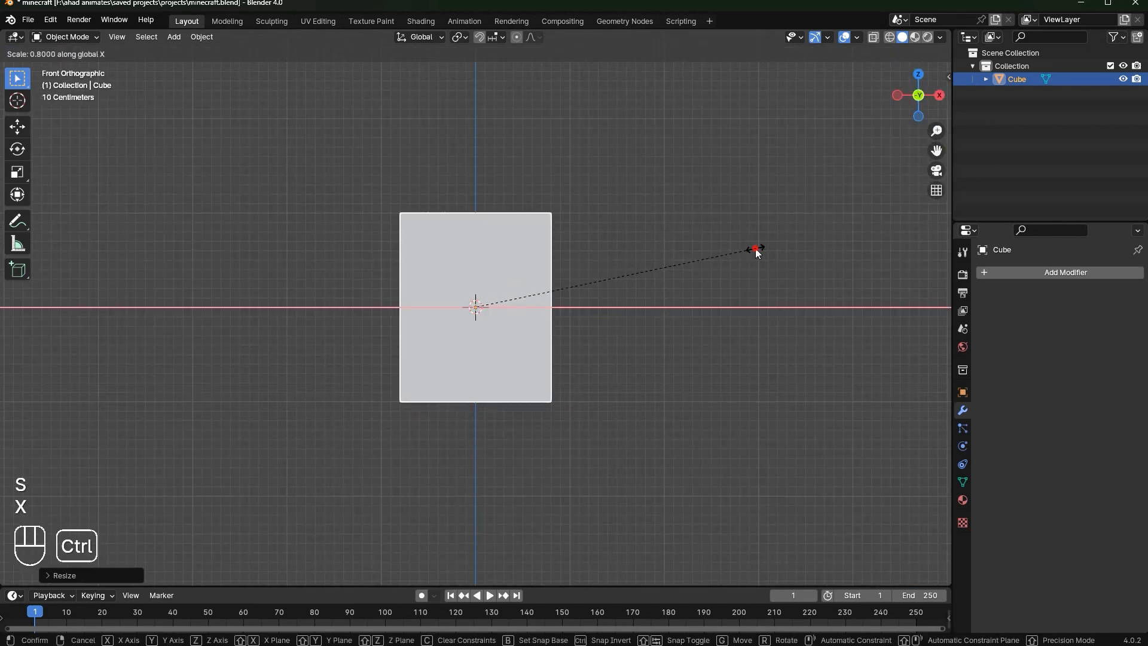
click(752, 249)
Raise the block along Z until its base rests on the ground line, and save the file
scroll(695, 421, up, 6)
key(g)
key(z)
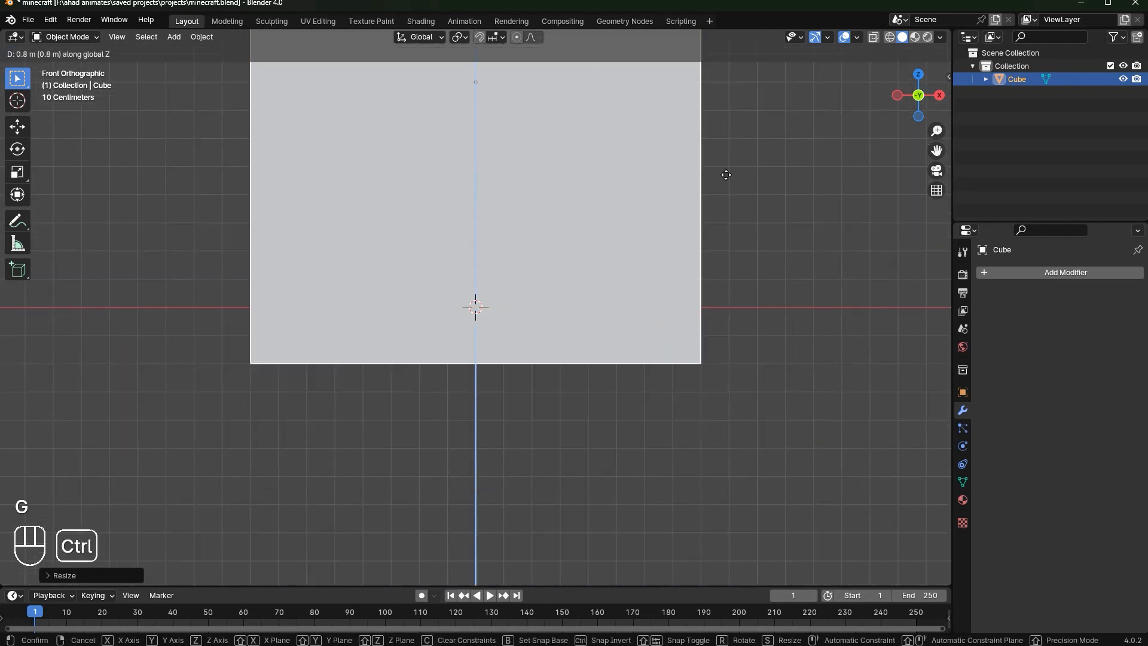
click(671, 273)
key(KP_Decimal)
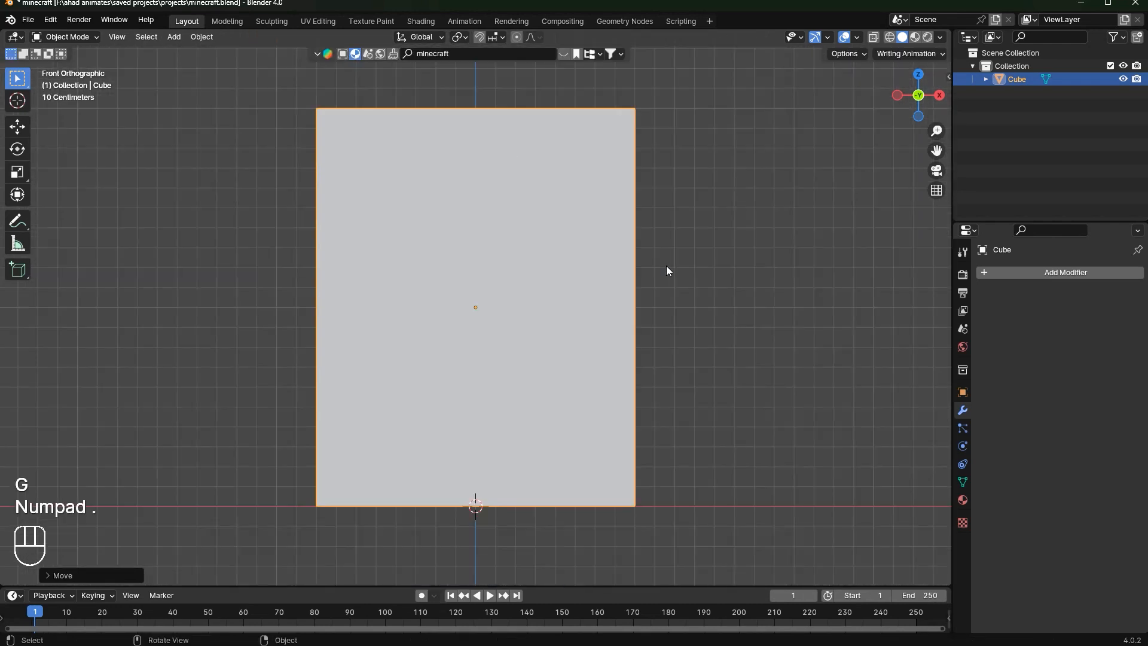
key(ctrl+s)
Scale the block down along Y to make it thinner, and save the file
middle_drag(471, 239, 526, 263)
drag(907, 115, 773, 186)
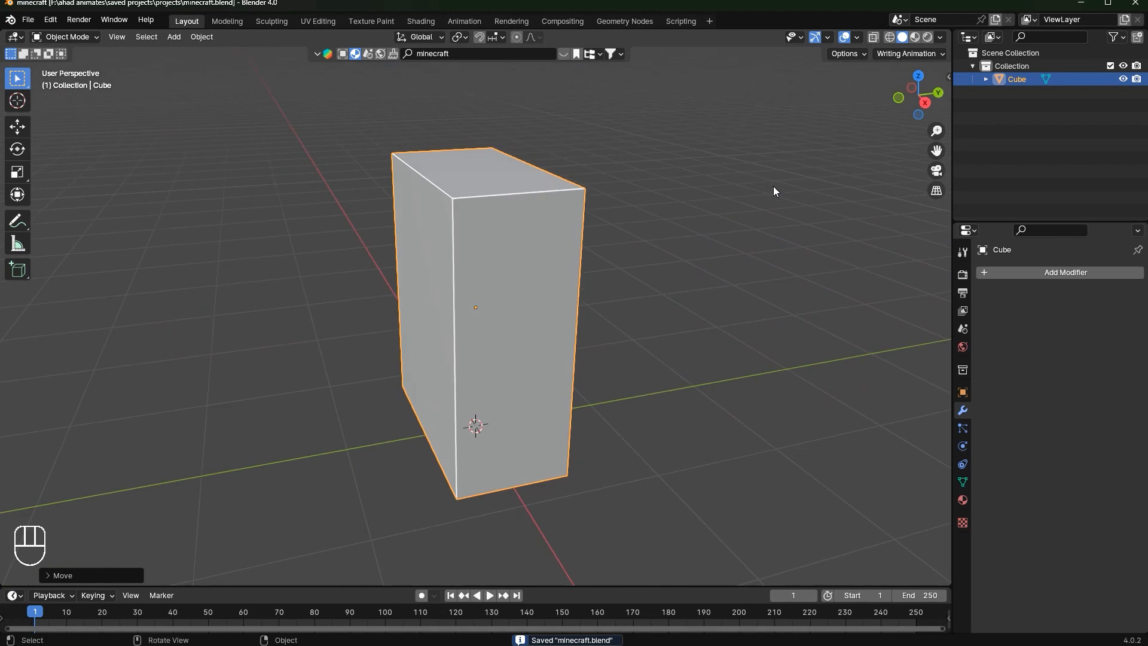
key(s)
key(y)
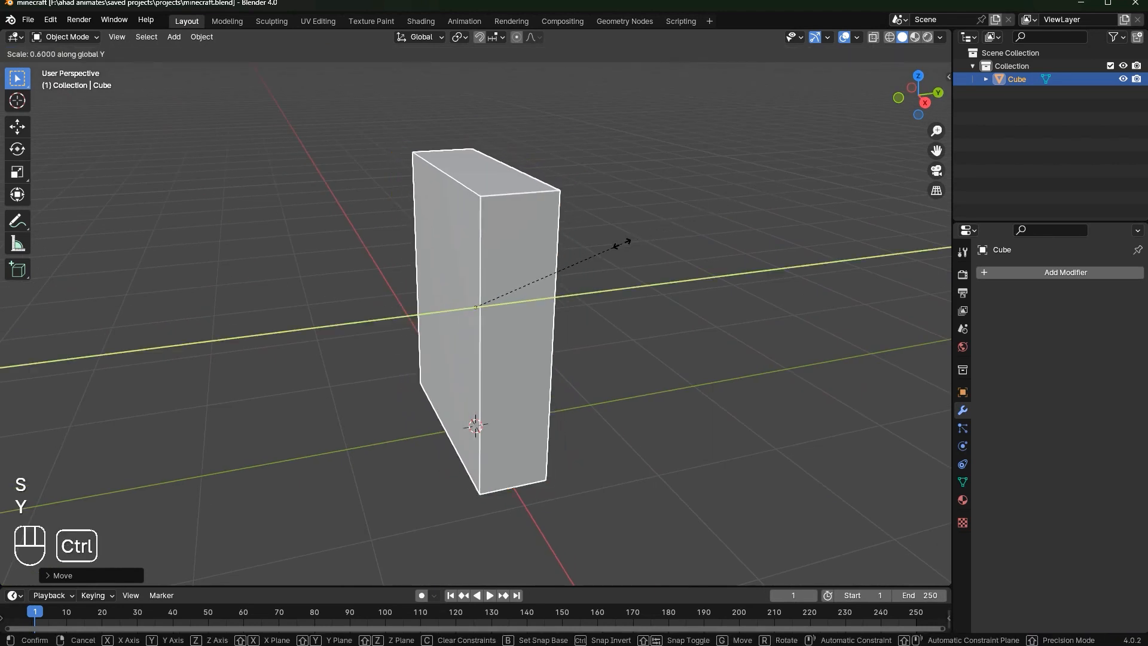
click(640, 244)
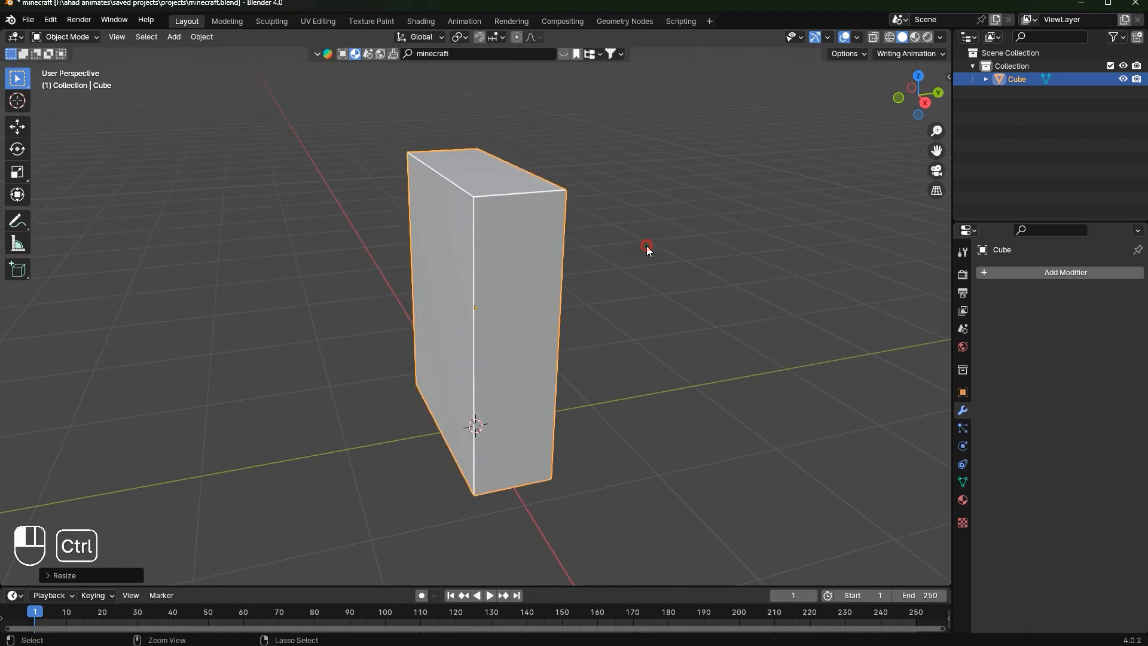
scroll(587, 254, down, 5)
key(KP_1)
key(ctrl+s)
Add a horizontal loop cut to the block's mesh and slide it up into the upper quarter
key(Tab)
scroll(876, 70, up, 6)
scroll(738, 104, up, 1)
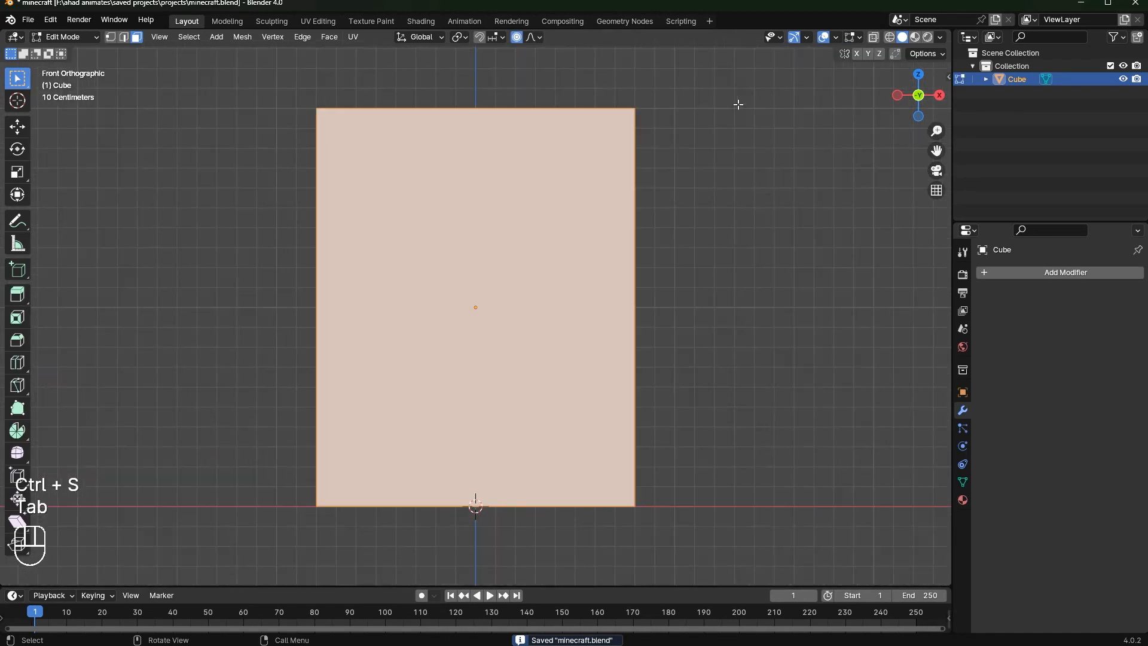
key(ctrl+r)
click(652, 243)
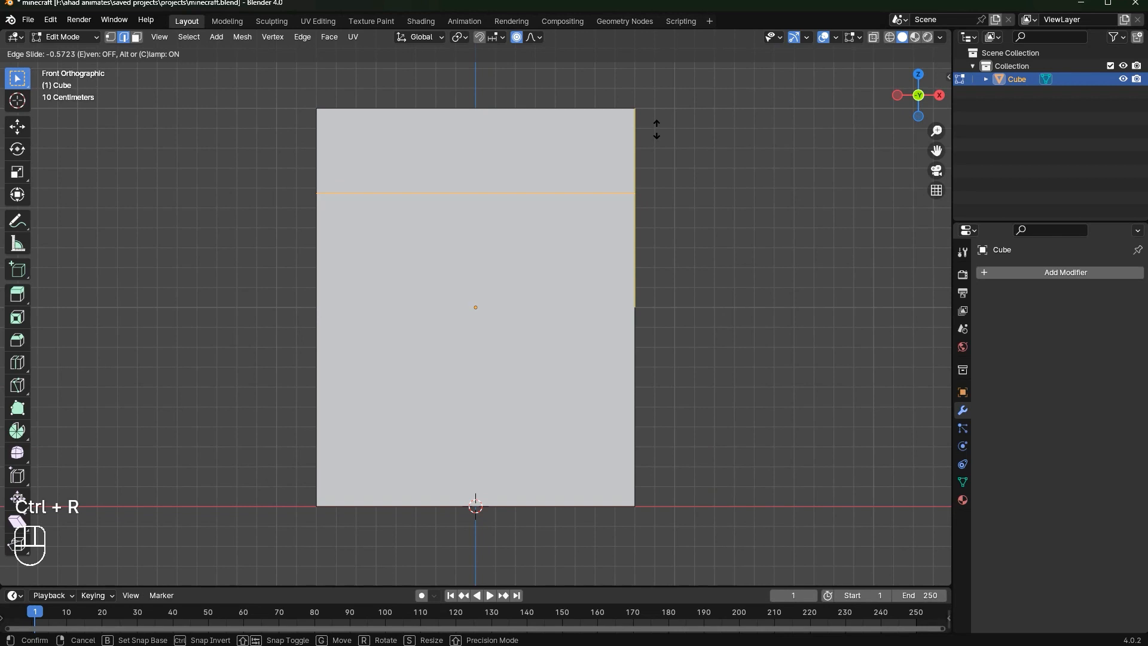
click(657, 130)
With X-ray on, select the vertices of the upper section's +X side and extrude them 0.4 m outward as a sleeve
click(874, 38)
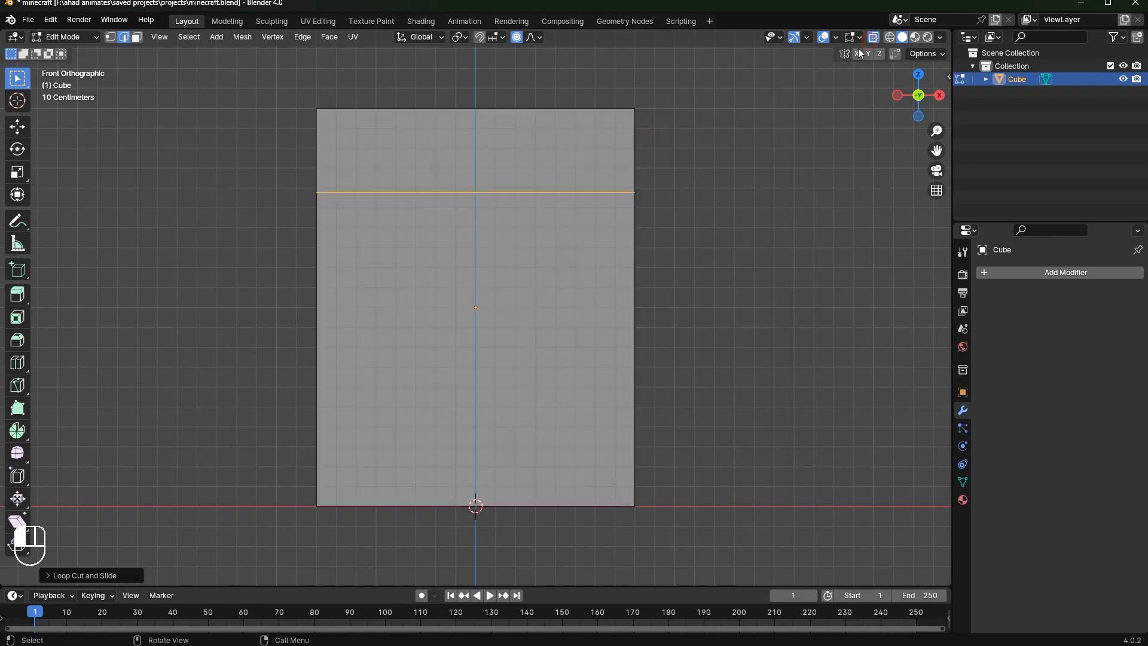
key(1)
drag(709, 85, 619, 215)
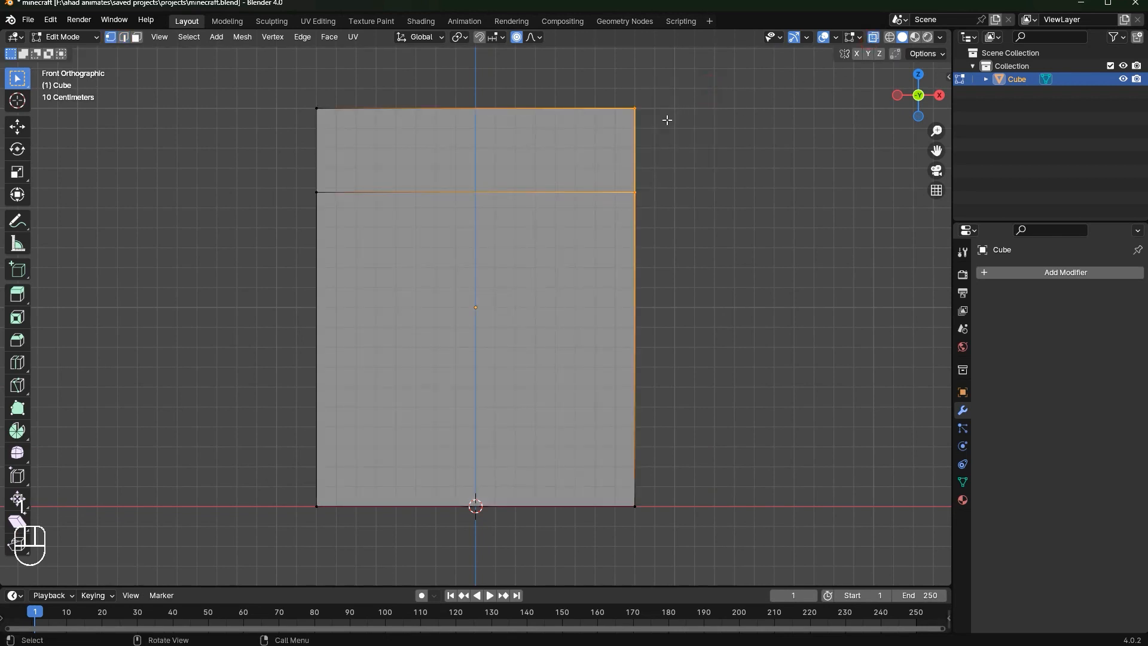
middle_drag(623, 223, 688, 198)
key(KP_1)
scroll(679, 174, down, 1)
key(e)
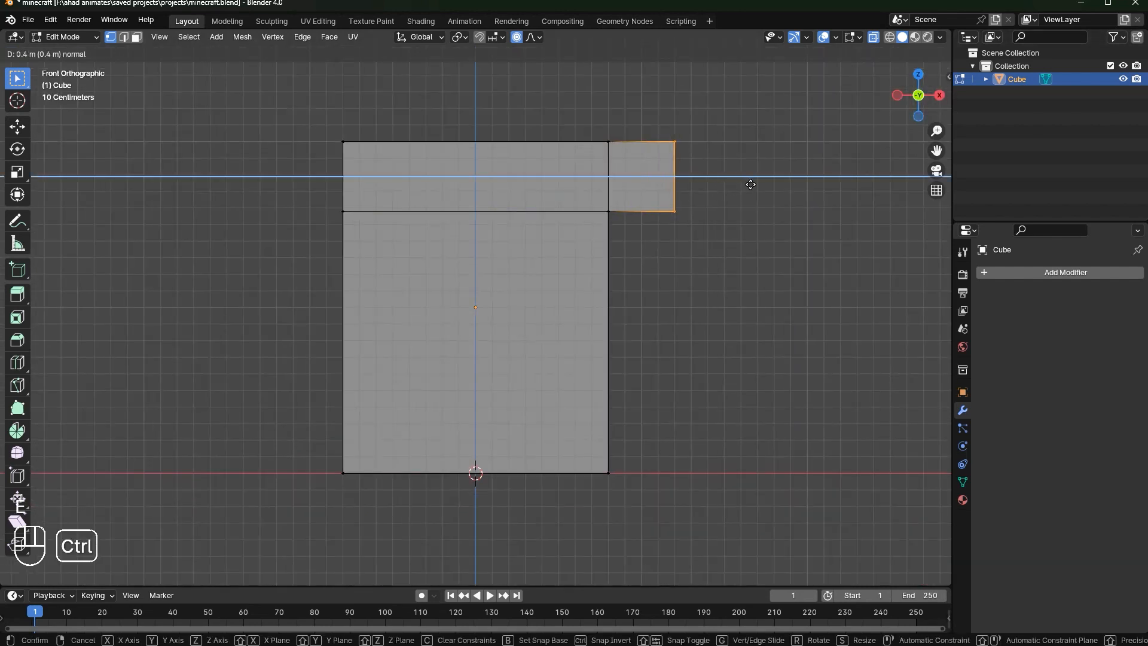
click(751, 183)
Select the vertex row along the sleeve's lower edge and lower it slightly along Z
drag(752, 187, 289, 246)
key(g)
key(z)
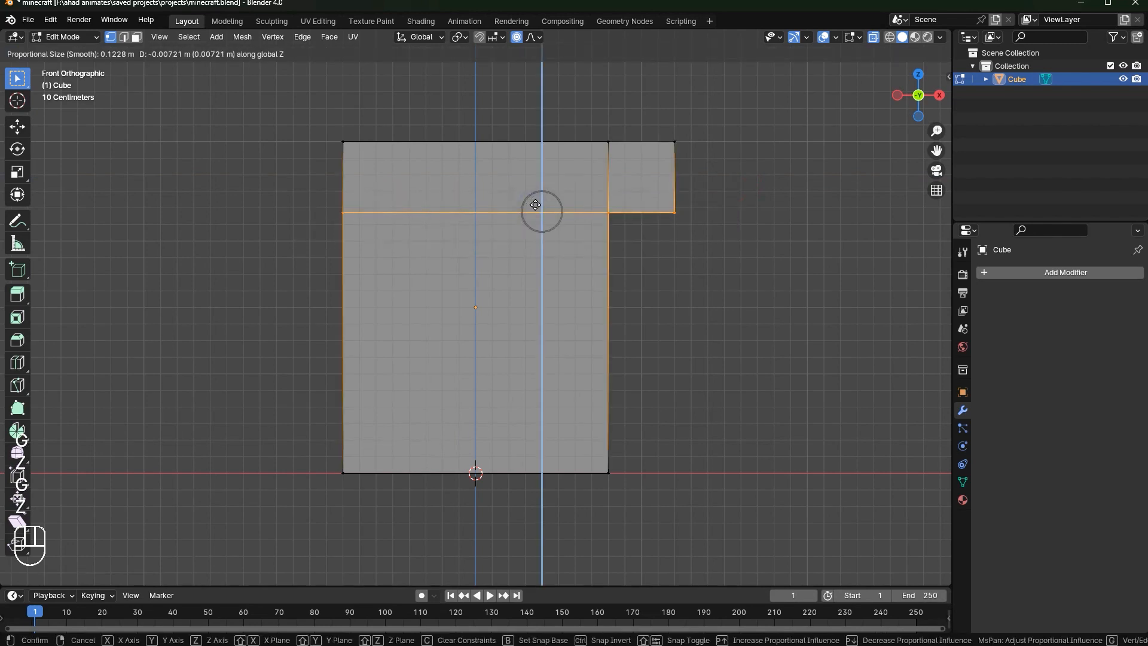
click(537, 207)
Add a vertical loop cut through the block's centre and delete the vertices of the half without the sleeve
key(ctrl+r)
click(480, 147)
drag(303, 102, 418, 516)
key(Delete)
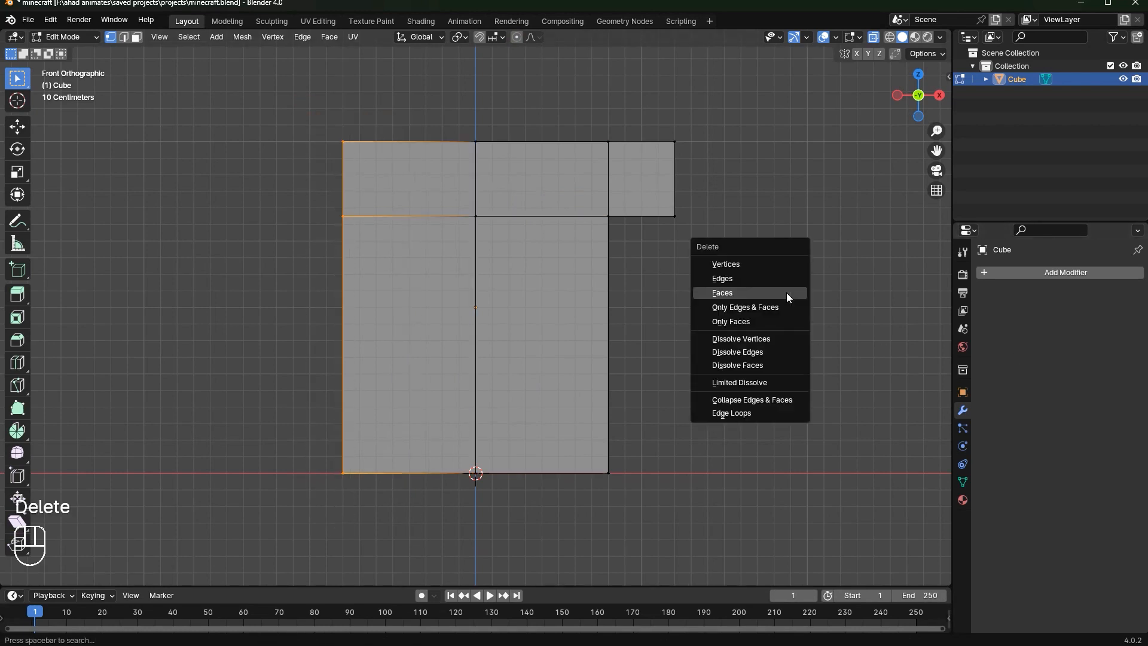
click(752, 262)
Add a Mirror modifier on the X axis to the half torso and enable Clipping
key(Tab)
click(1034, 274)
click(1026, 277)
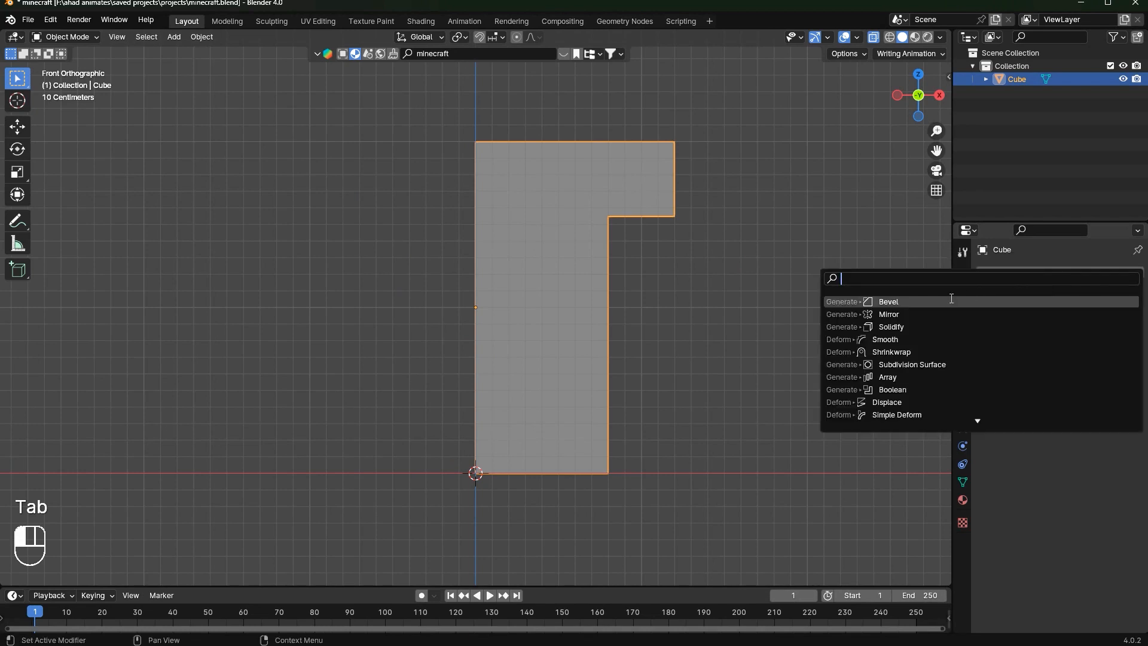
click(938, 312)
middle_drag(771, 240, 812, 268)
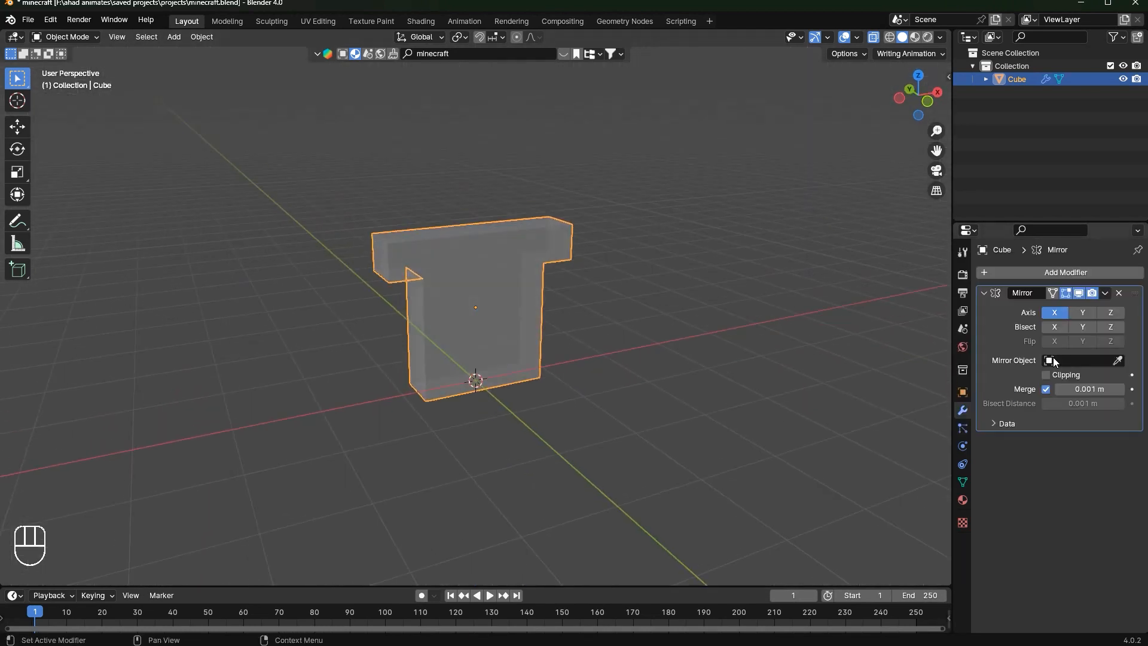
click(929, 102)
Move all the half torso's vertices 0.1 m inward along X, save the file, and turn X-ray off
key(Tab)
drag(671, 157, 372, 542)
scroll(646, 326, up, 4)
key(g)
key(x)
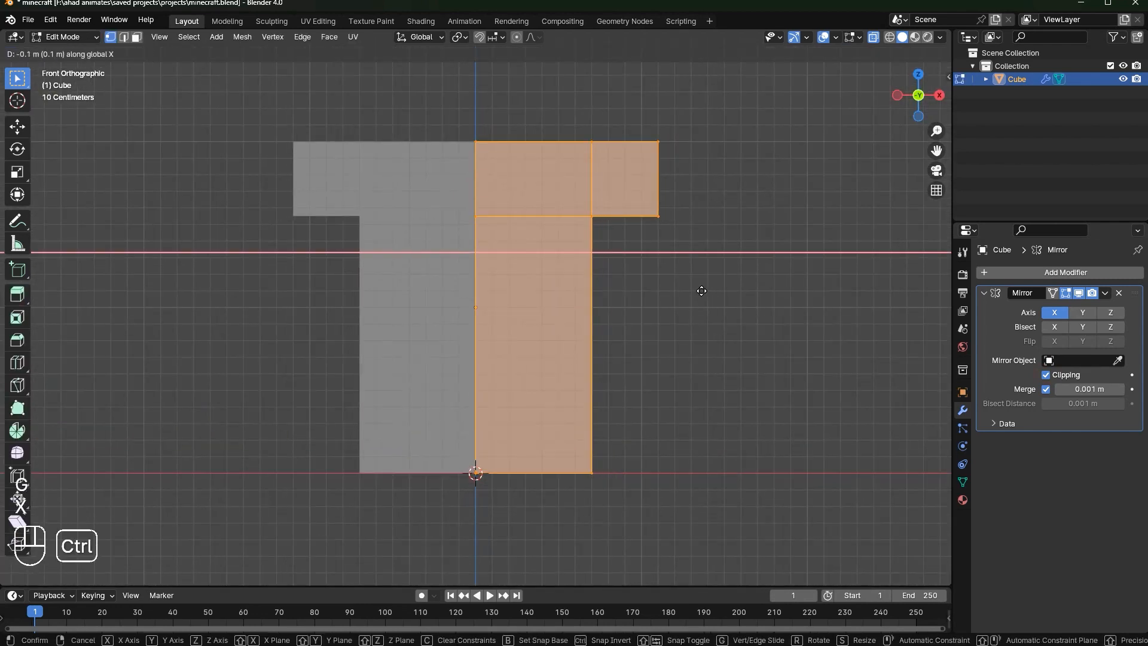
click(693, 289)
key(Tab)
middle_drag(740, 307, 562, 347)
key(ctrl+s)
click(872, 37)
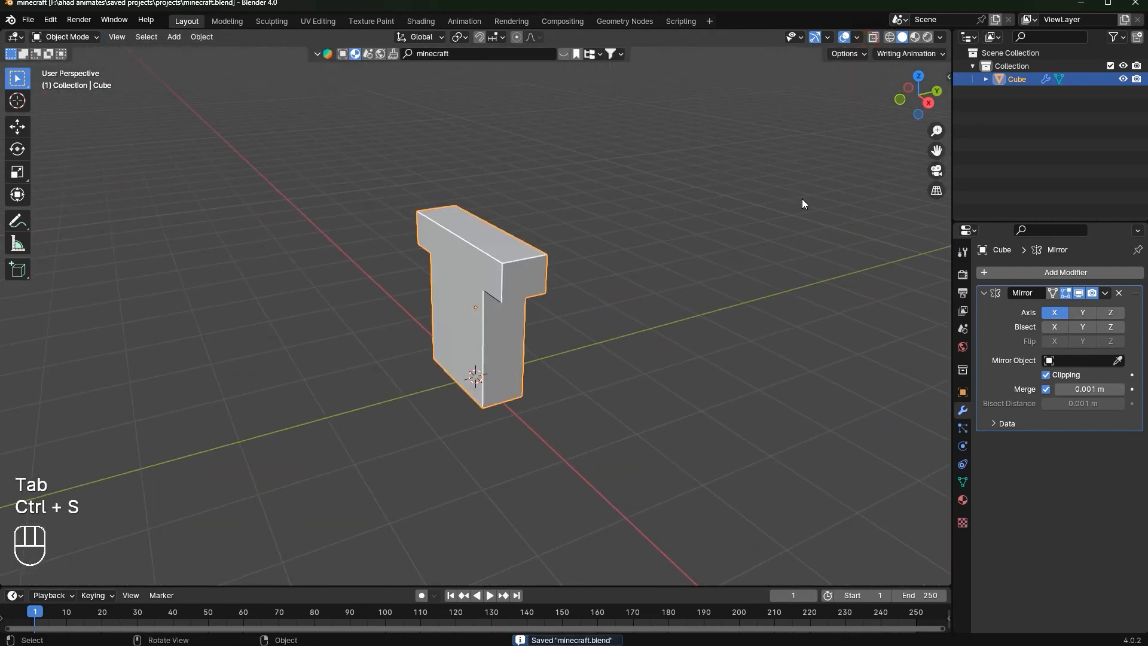
Adjust the torso's thickness by scaling it along Y, deselect it, and save the file
scroll(801, 217, up, 3)
middle_drag(802, 236, 784, 234)
key(s)
key(y)
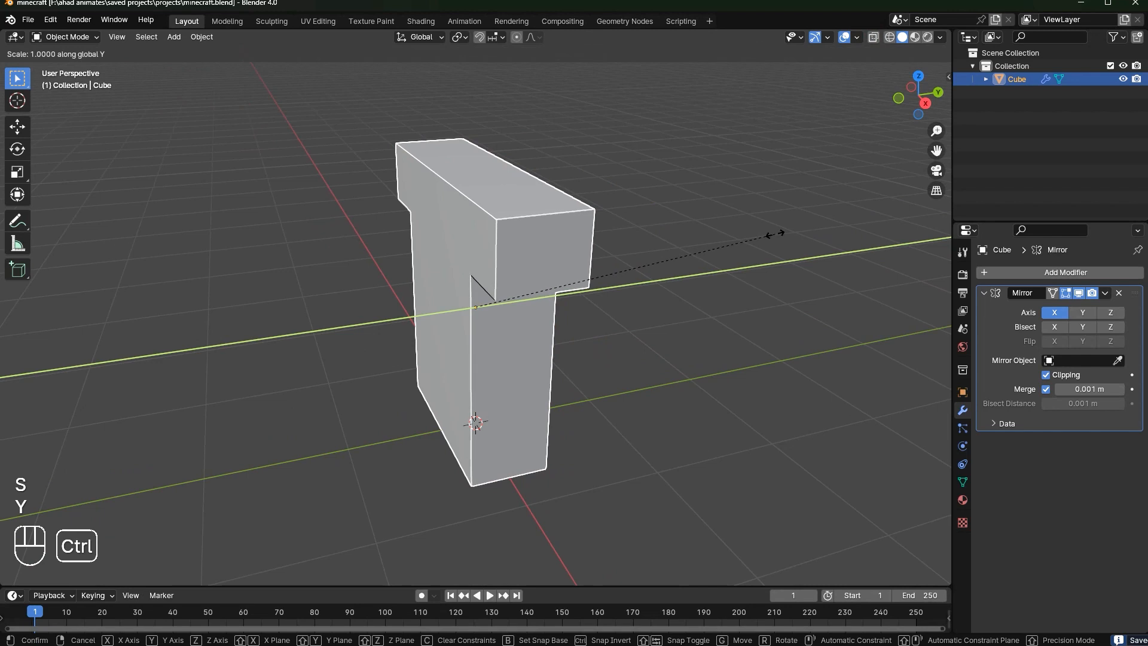
click(764, 238)
click(581, 344)
key(ctrl+s)
Duplicate the underside face of the torso's sleeve and separate the copy into its own object
scroll(538, 323, down, 6)
middle_drag(464, 299, 568, 299)
click(917, 101)
scroll(704, 267, up, 5)
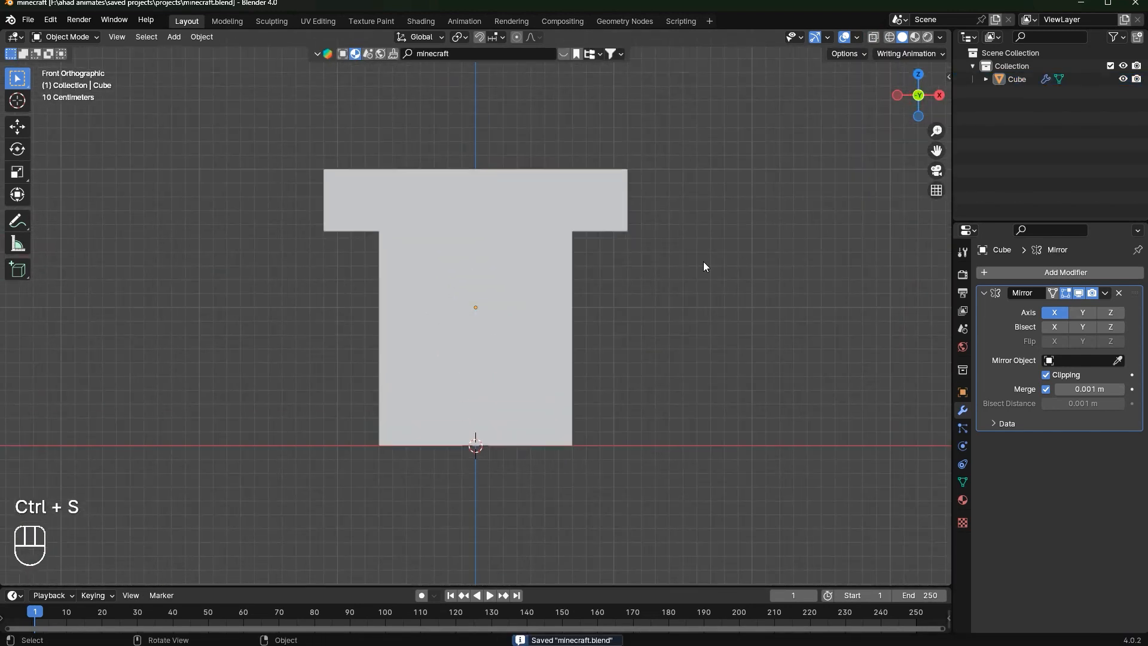
click(550, 191)
key(Tab)
middle_drag(653, 222, 567, 181)
scroll(568, 173, up, 2)
key(3)
click(594, 131)
scroll(650, 114, up, 1)
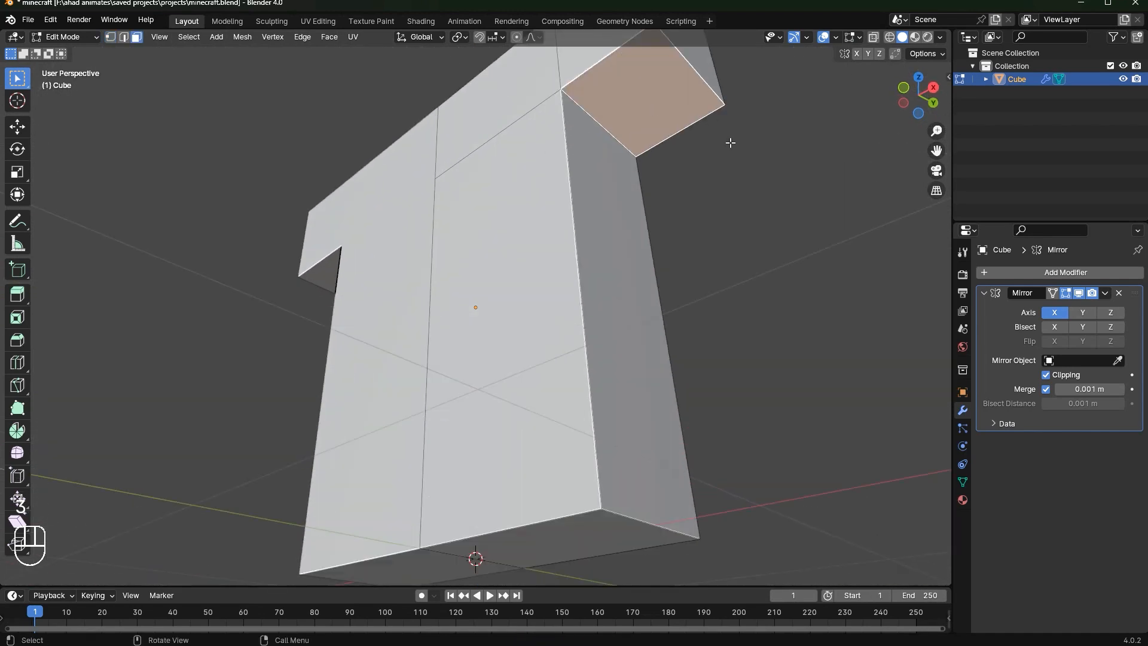
key(shift+d)
key(p)
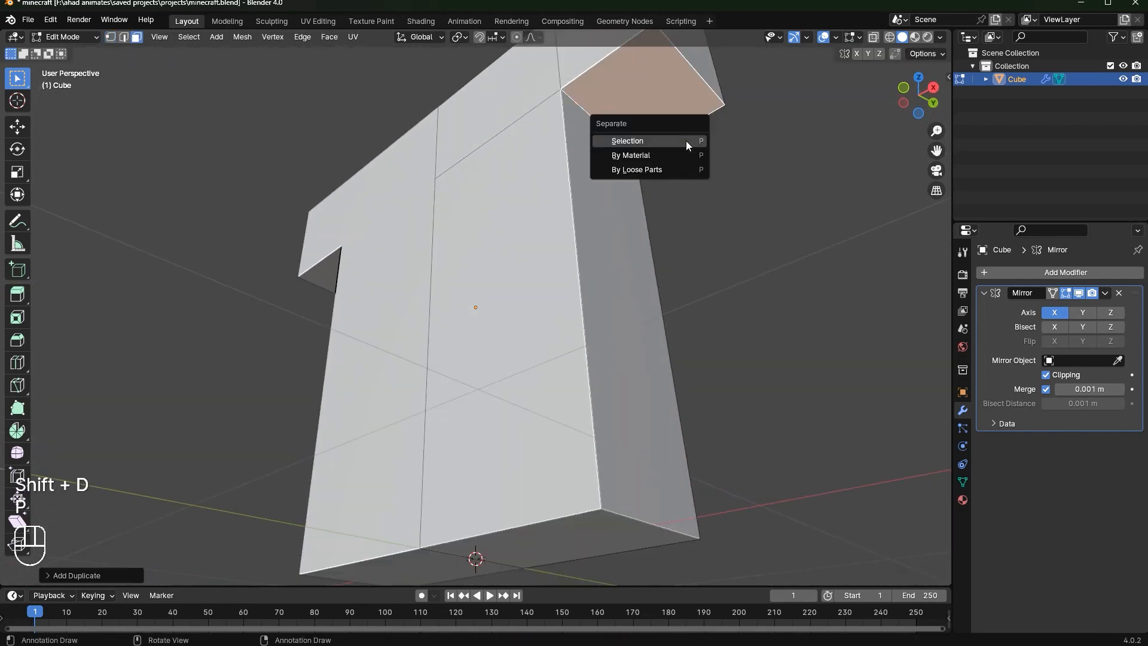
click(687, 142)
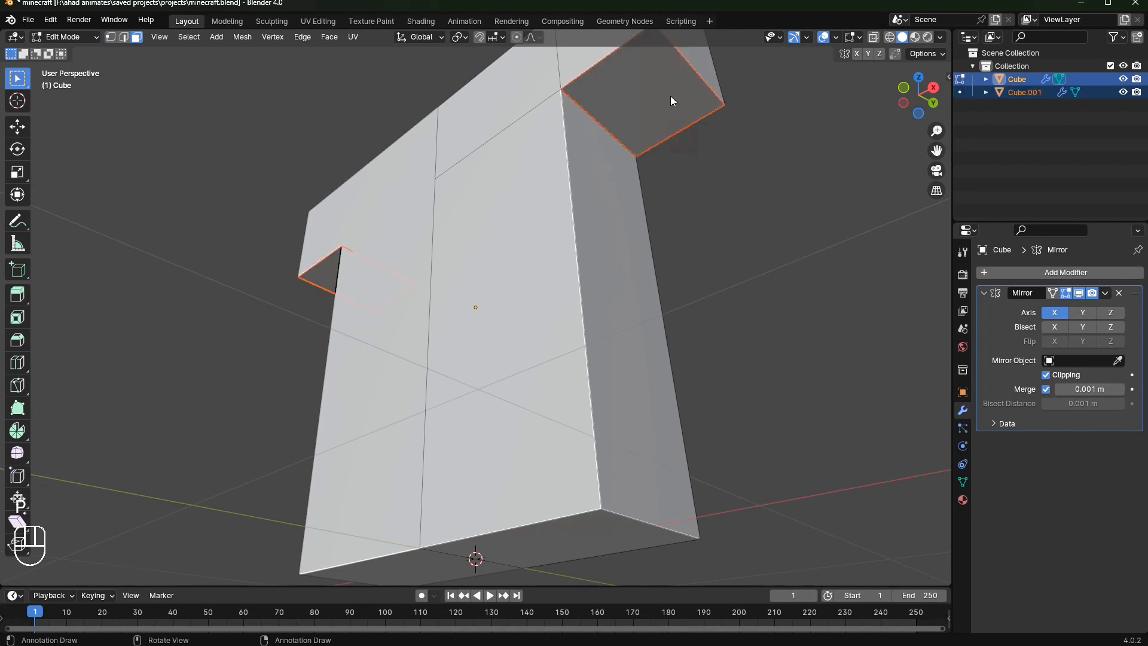
Return to object mode and select only the separated sleeve-underside object
key(Tab)
scroll(682, 150, down, 3)
key(g)
right_click(613, 241)
click(411, 263)
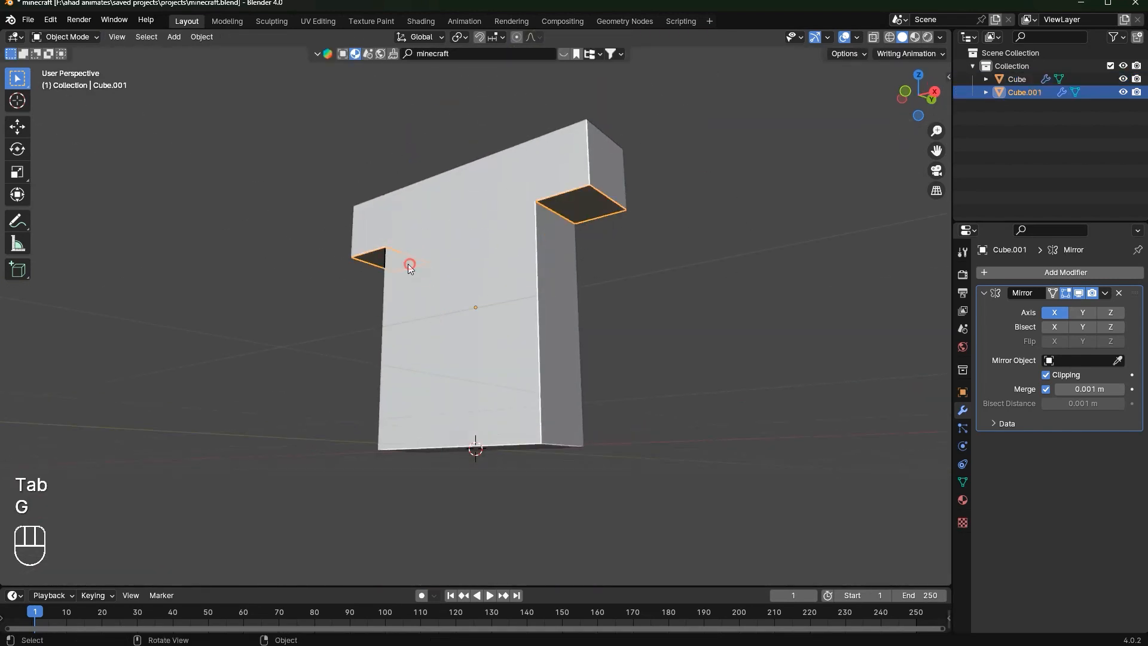
key(g)
right_click(318, 235)
click(482, 233)
Extrude the separated face 1.4 m straight down along Z to form an arm
click(899, 97)
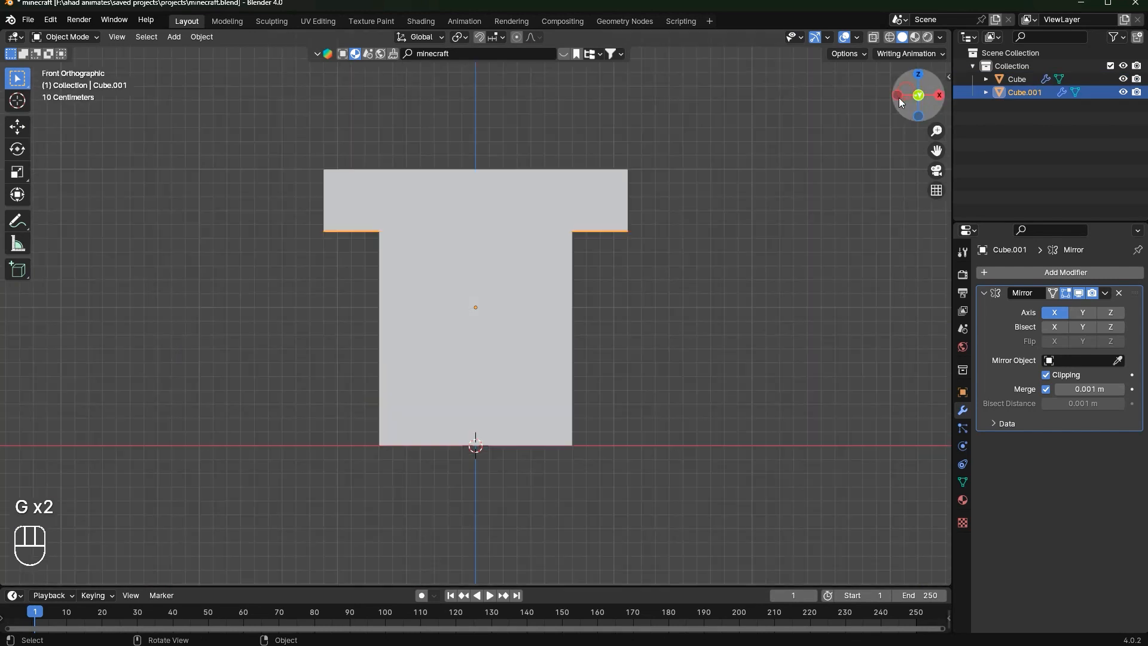
key(Tab)
key(e)
right_click(687, 253)
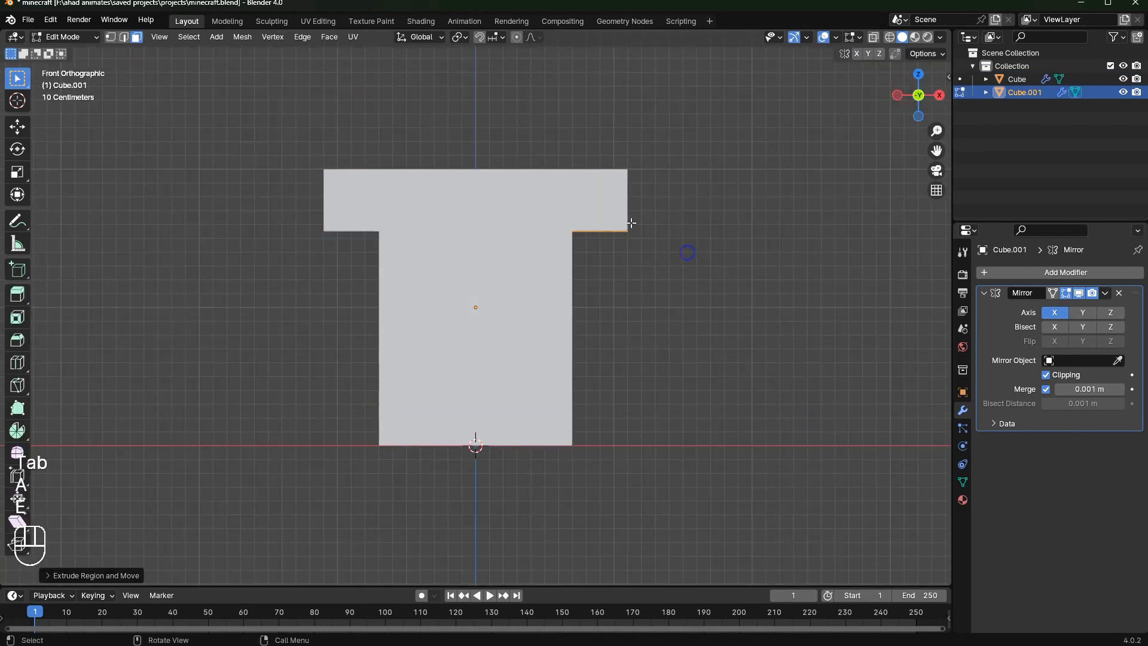
key(g)
key(z)
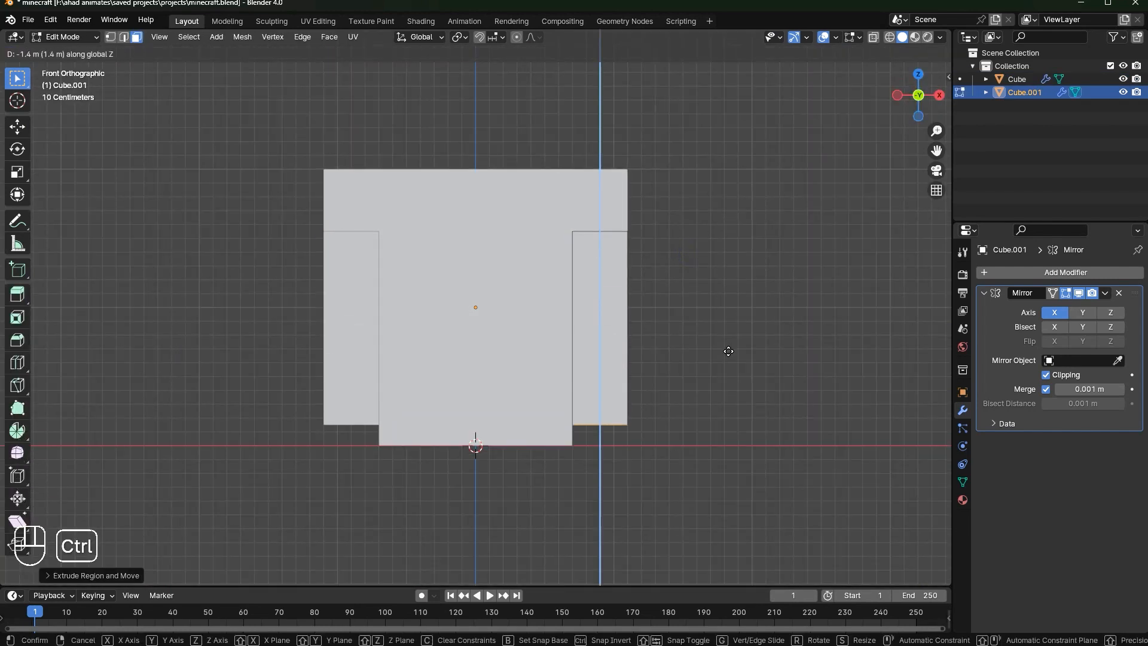
click(731, 352)
Select the whole arm mesh and scale it down slightly in X and Y, keeping its Z length
scroll(769, 234, up, 3)
key(a)
middle_drag(769, 234, 636, 211)
scroll(895, 237, down, 1)
mouse_move(837, 253)
middle_down()
mouse_move(801, 217)
mouse_move(825, 234)
middle_up()
key(s)
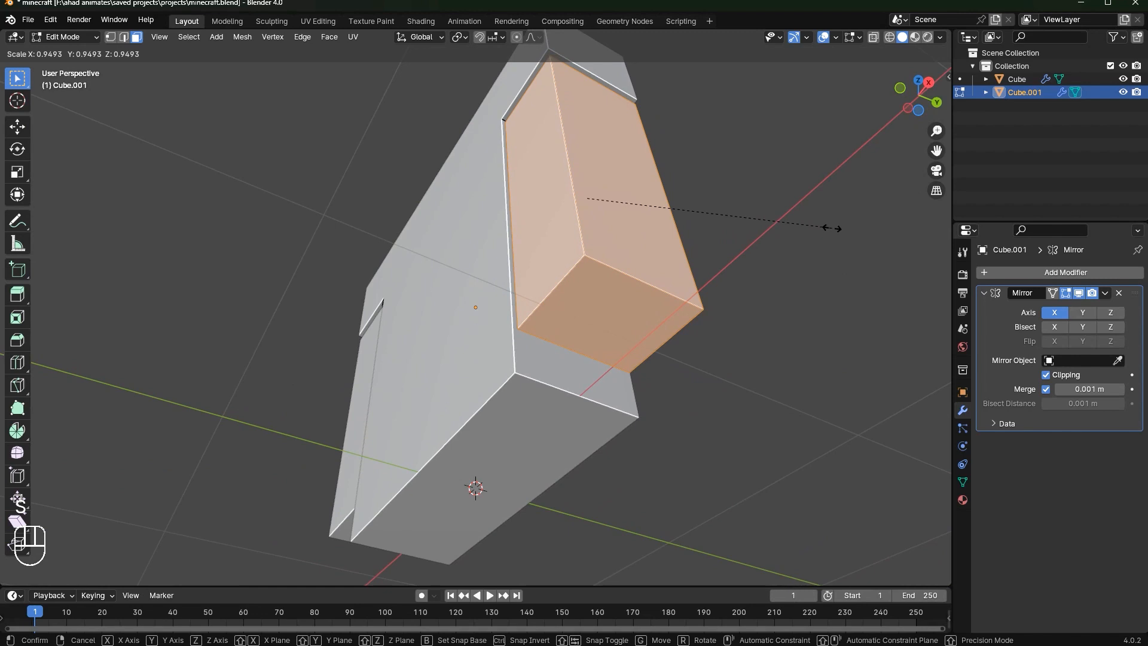
key(shift+z)
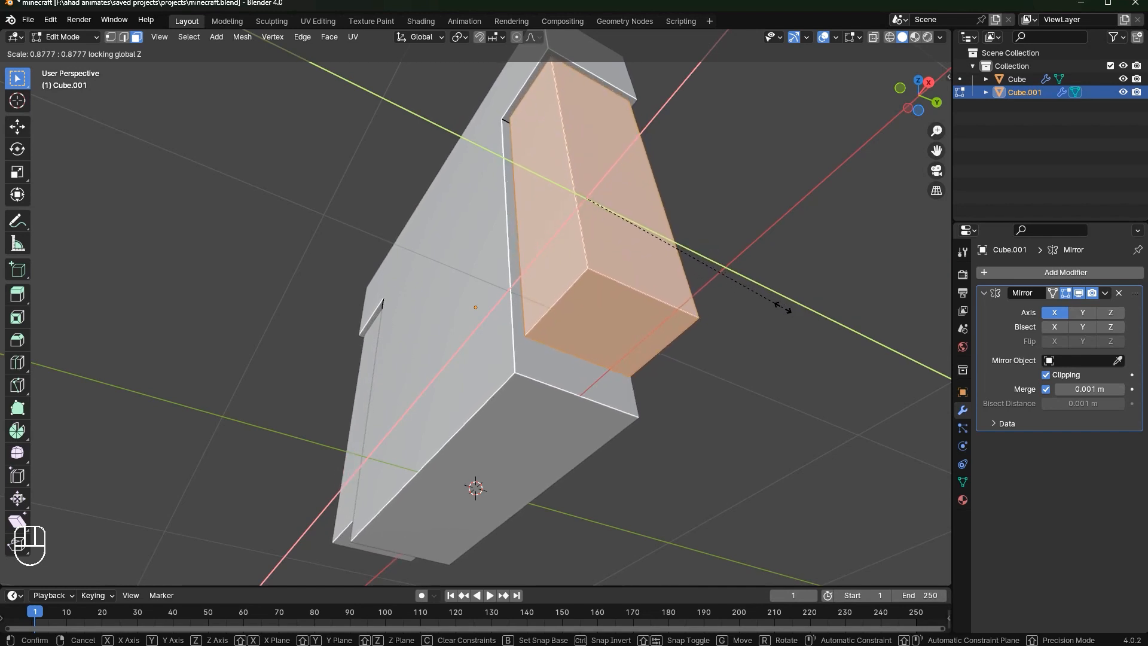
click(765, 296)
Move the arm slightly along X toward the torso
middle_drag(763, 293, 850, 227)
click(915, 102)
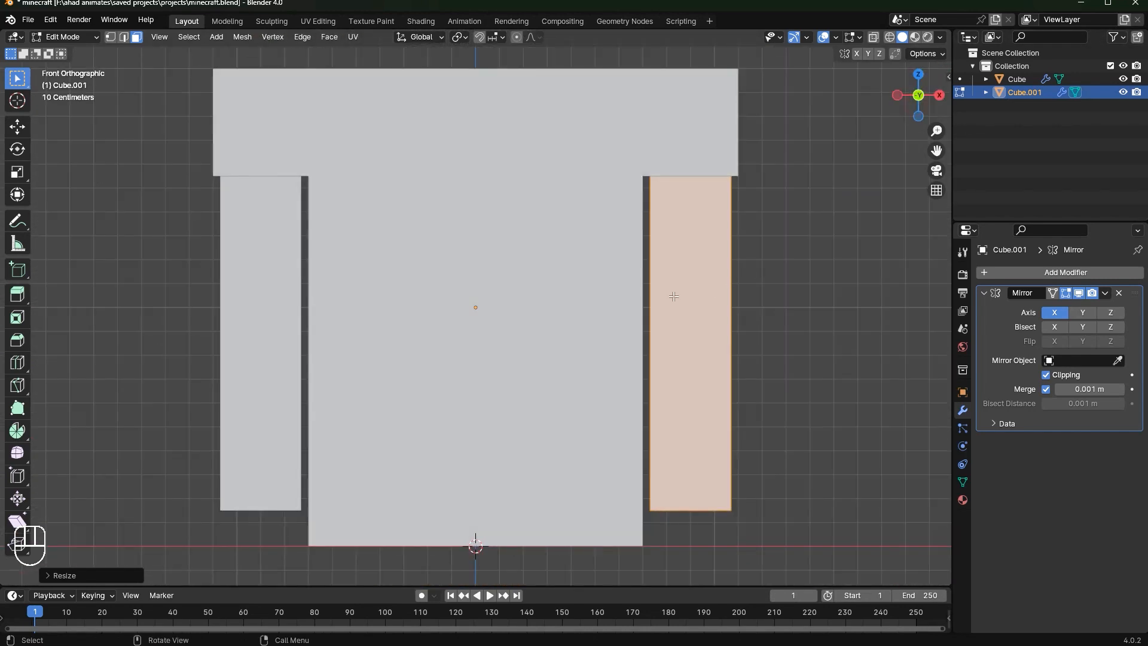
key(g)
key(x)
click(680, 299)
Add a horizontal loop cut around the arm just above its middle to form the elbow
middle_drag(710, 264, 646, 281)
key(ctrl+r)
click(641, 285)
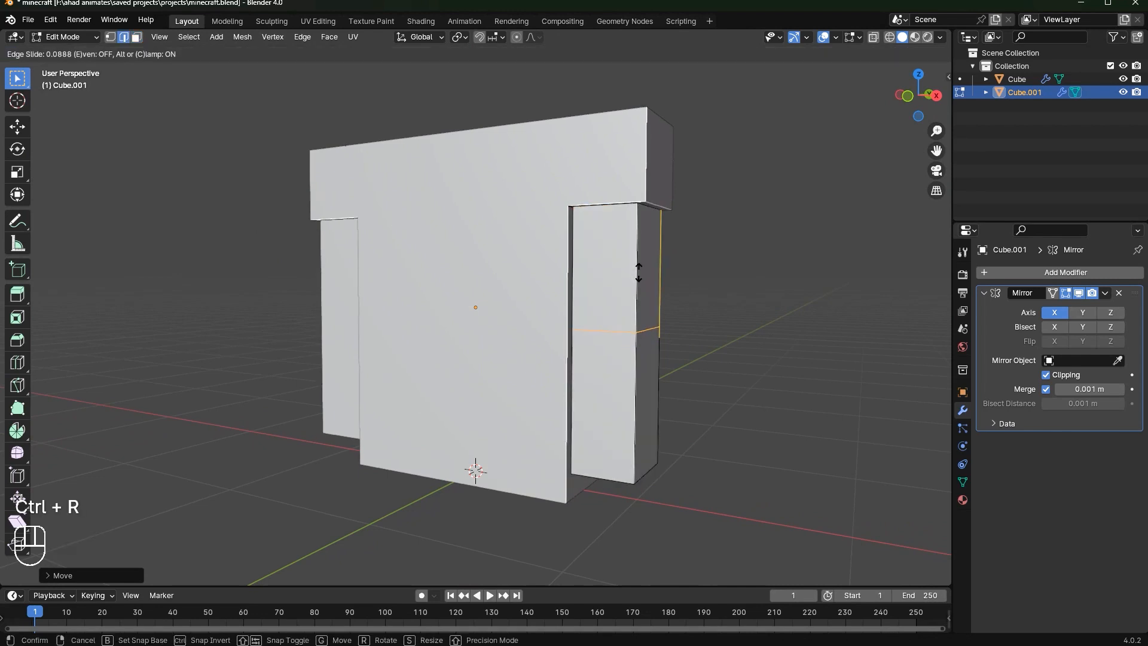
click(638, 269)
scroll(800, 280, down, 2)
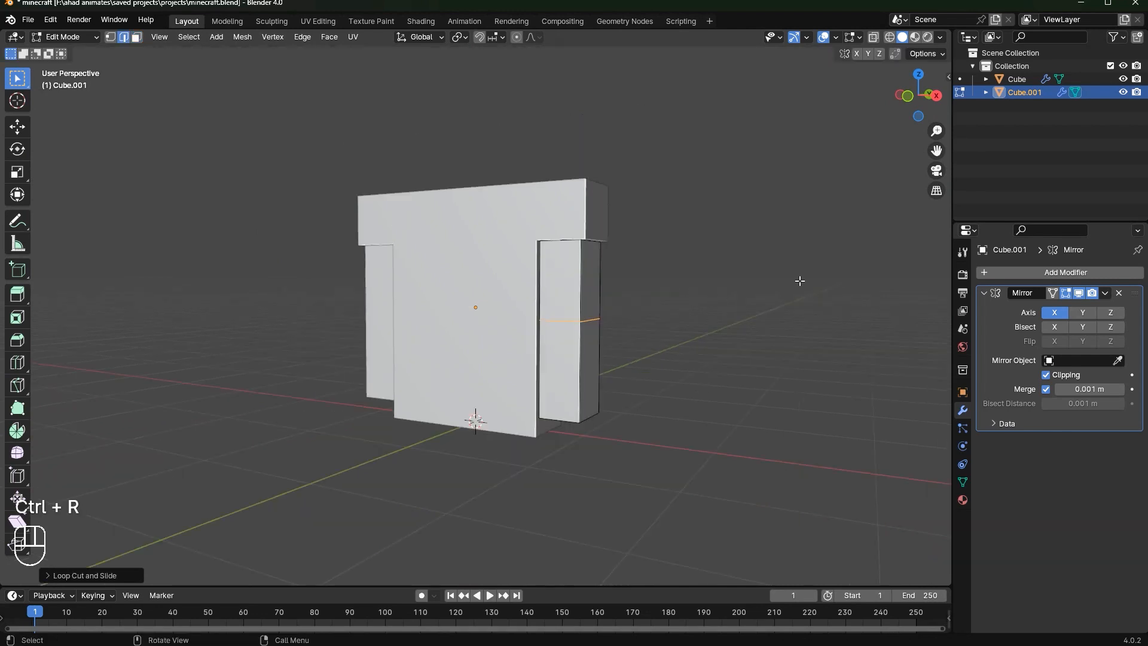
Move the elbow loop slightly outward along X
click(907, 97)
scroll(735, 312, up, 2)
key(g)
key(x)
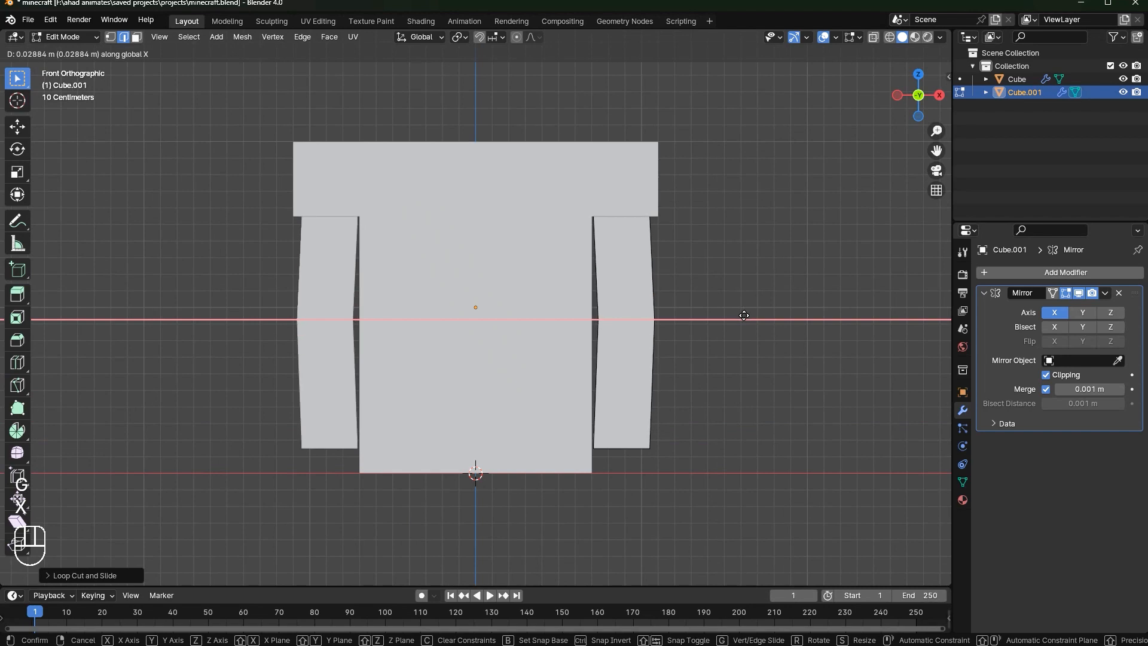
click(747, 316)
Move the arm's bottom face outward from the torso to angle the forearm, and return to object mode
middle_drag(747, 316, 673, 338)
key(2)
key(3)
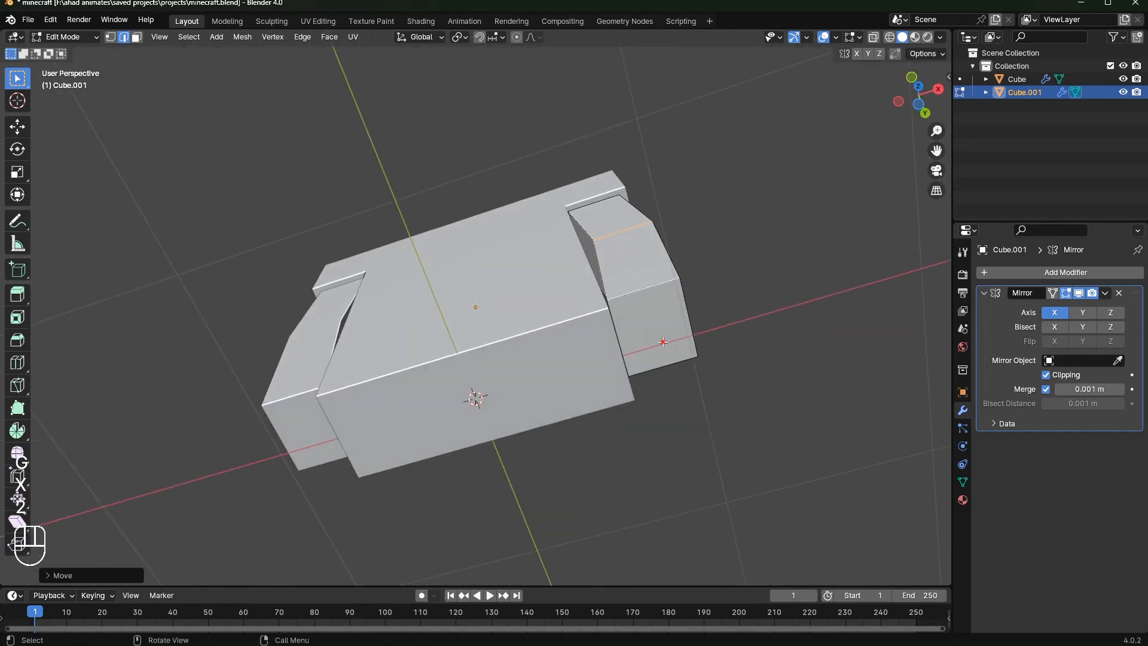
click(673, 338)
click(911, 79)
key(g)
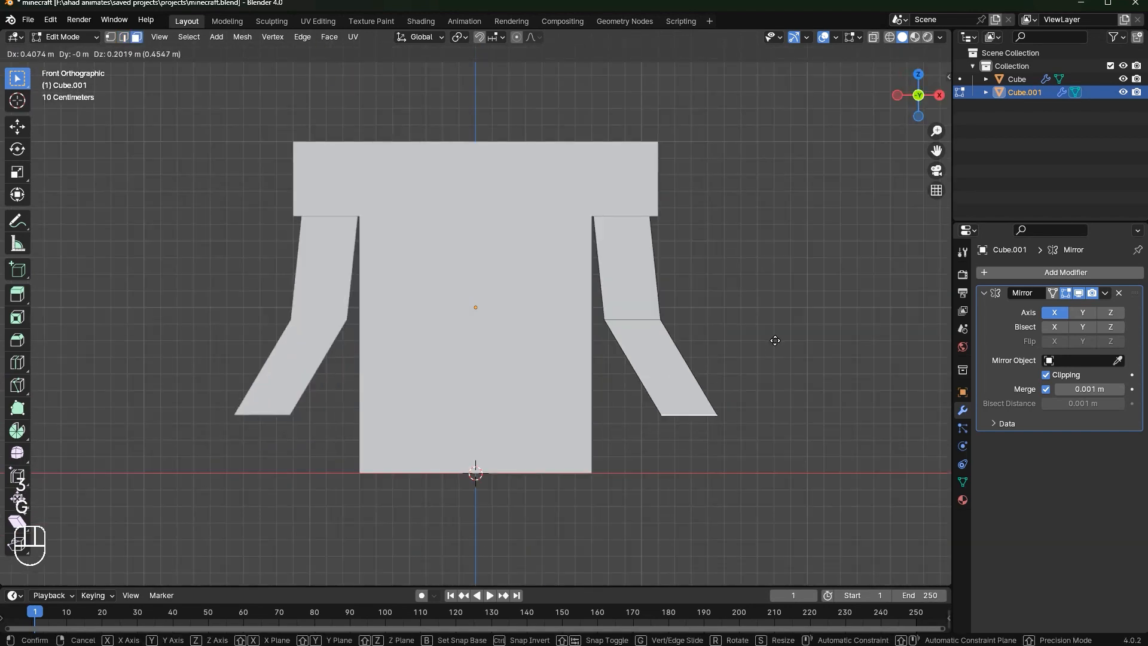
click(746, 365)
key(Tab)
middle_drag(726, 377, 676, 376)
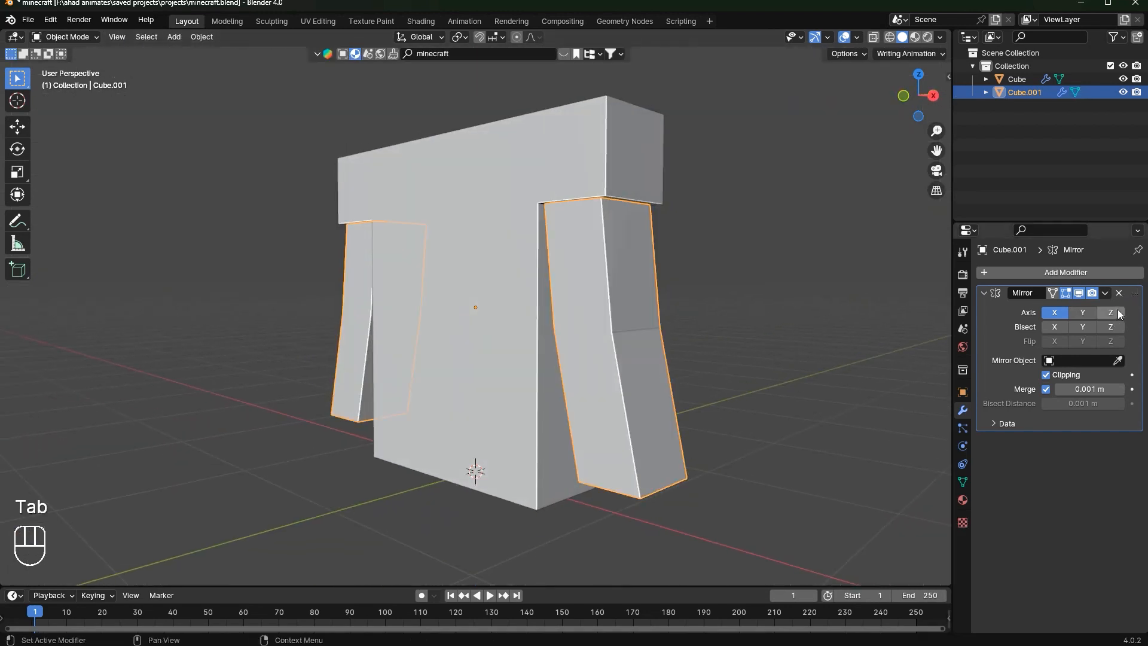
Apply the Mirror modifier to the arms and open their mesh for editing in the right orthographic view
key(ctrl+a)
key(Tab)
click(932, 95)
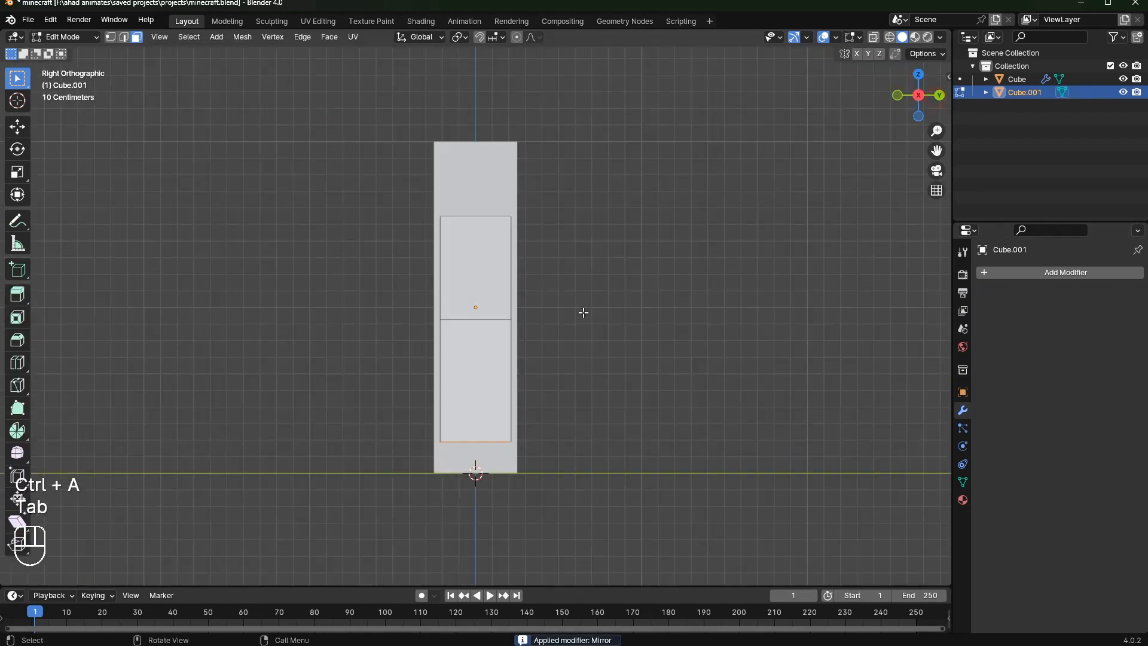
key(g)
right_click(563, 315)
key(g)
key(y)
right_click(529, 310)
Move the +X arm's elbow loop forward along Y to bend the arm
key(g)
key(y)
ctrl+click(546, 293)
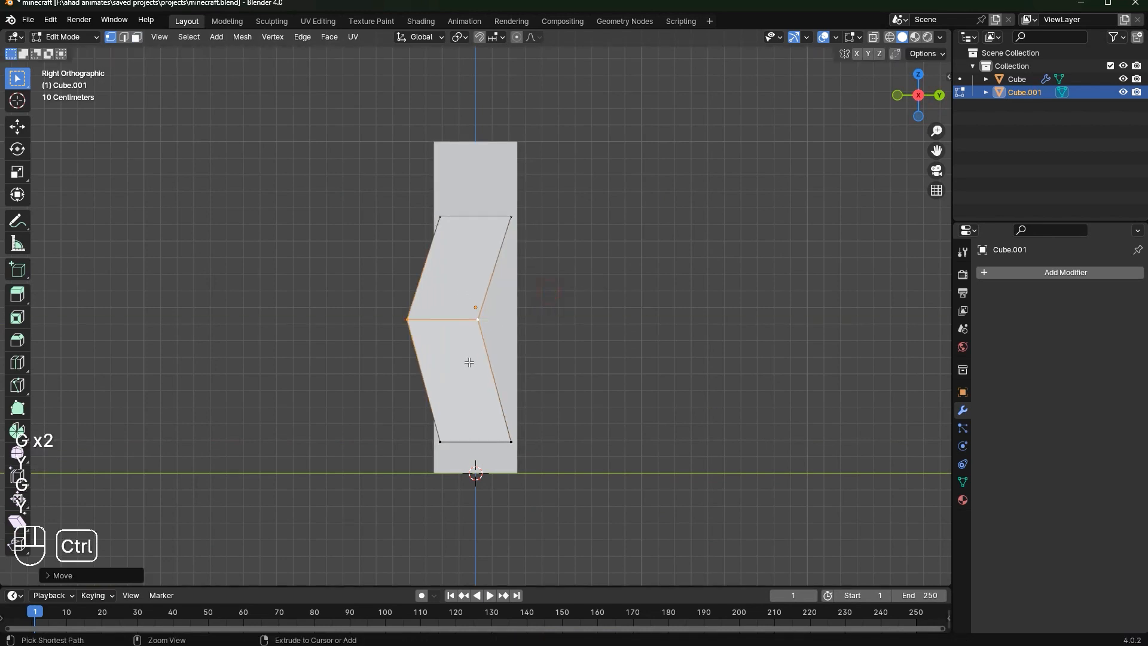
key(g)
right_click(461, 380)
key(g)
key(y)
right_click(425, 448)
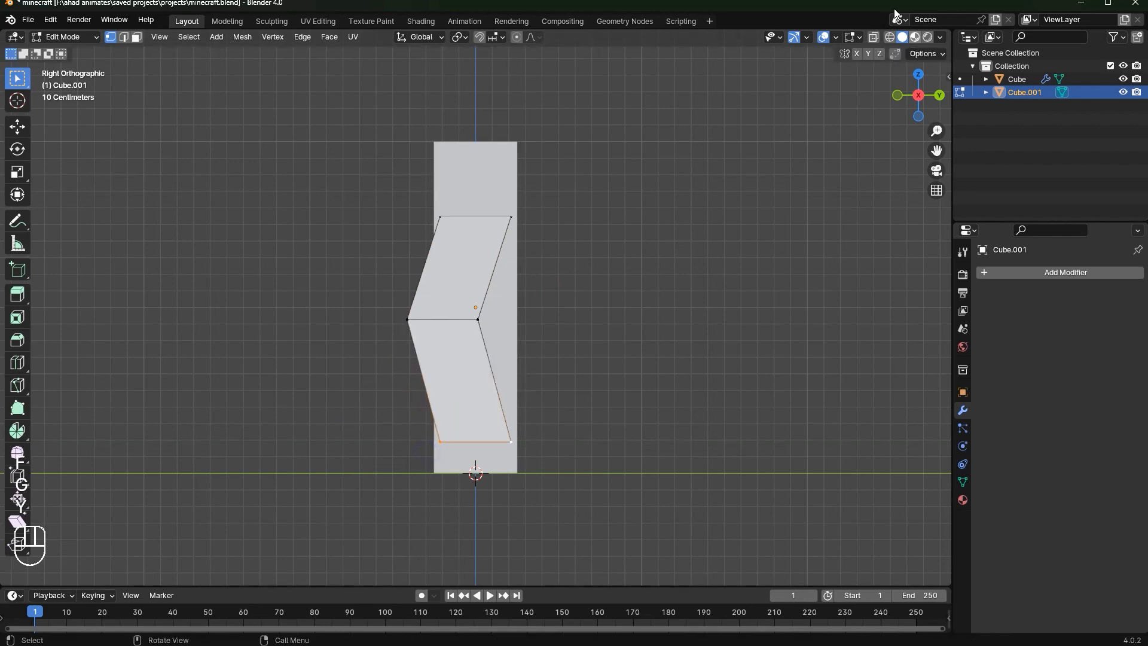
Select only the +X arm's bottom vertices through the mesh and move them forward and up to raise the forearm
click(868, 38)
drag(656, 507, 353, 408)
middle_drag(556, 374, 665, 343)
click(928, 96)
ctrl+drag(317, 377, 416, 432)
click(932, 96)
key(alt+z)
key(g)
click(433, 276)
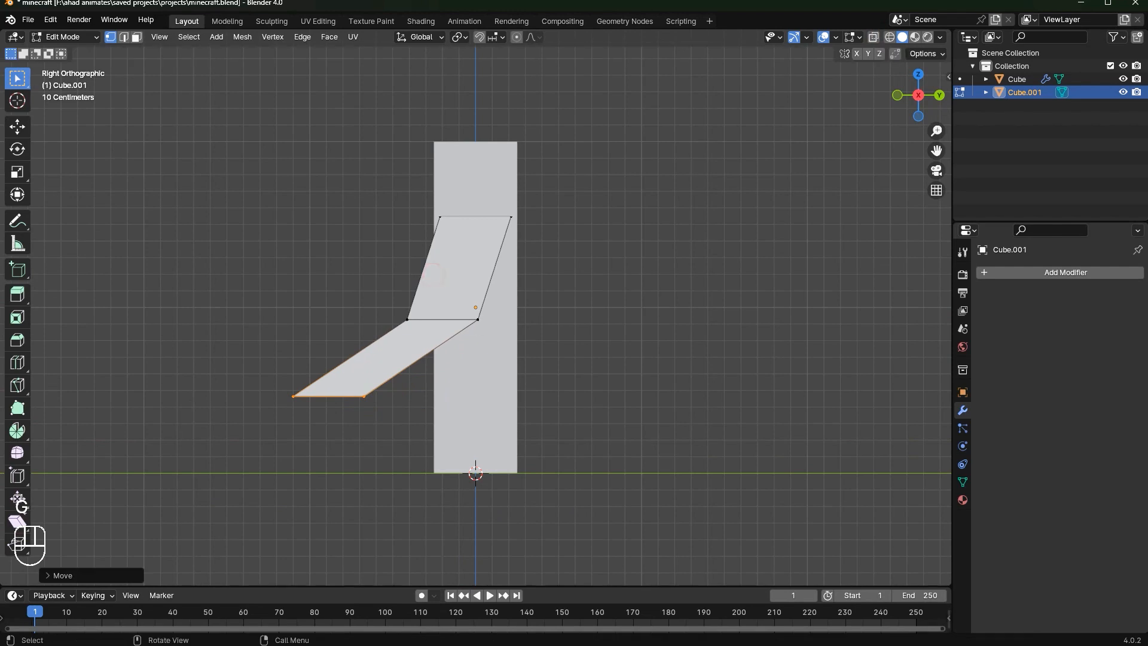
Rotate and reposition the raised forearm's end so that it faces forward
key(r)
click(464, 445)
key(g)
click(434, 341)
key(r)
click(435, 383)
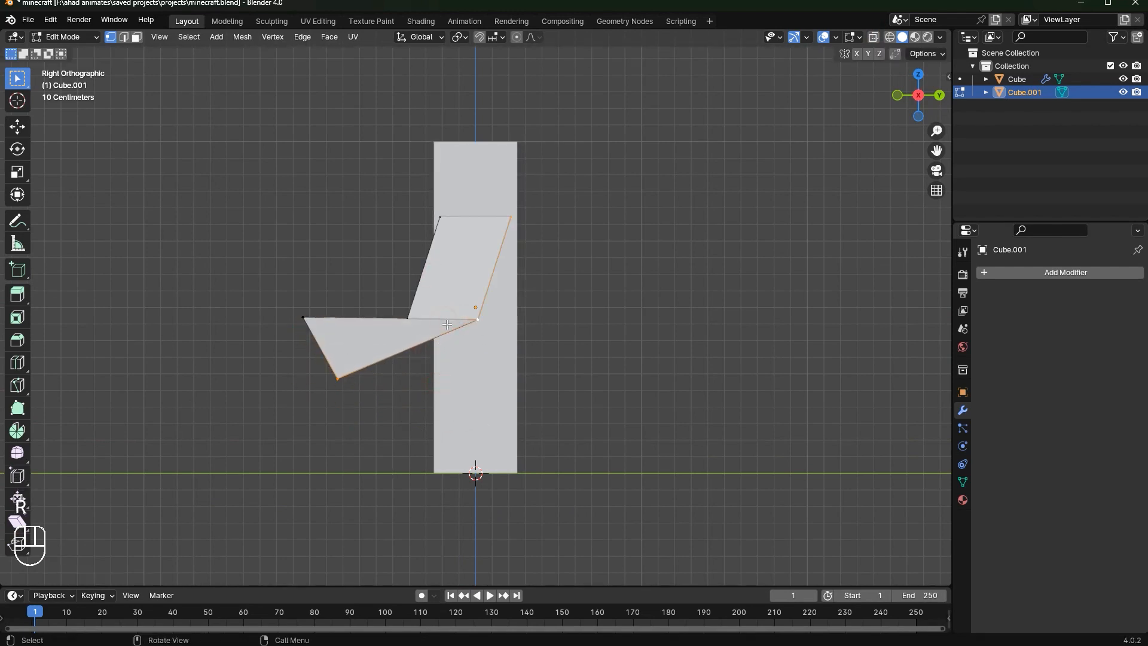
Rotate and shift the +X arm's elbow loop in the right side view to even out the forearm's thickness
middle_drag(443, 321, 382, 311)
click(931, 97)
key(r)
click(611, 388)
key(g)
click(600, 369)
Select all vertices of the raised forearm's end in top view with X-ray and move them inward along X
middle_drag(478, 347, 604, 359)
click(918, 77)
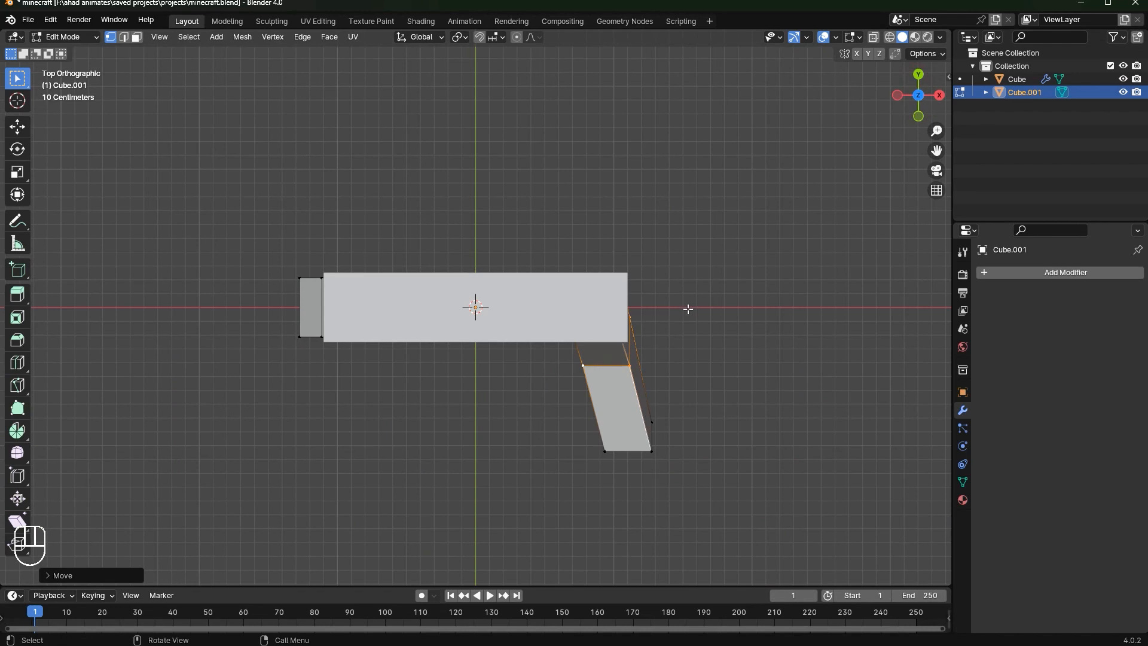
alt+click(683, 433)
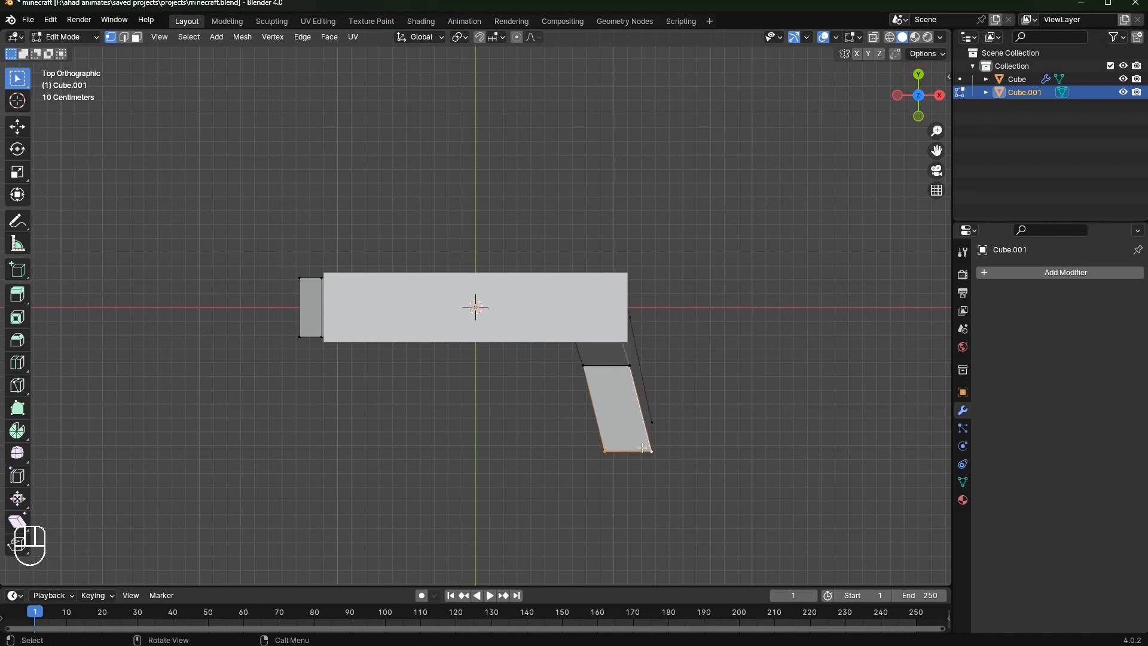
click(873, 38)
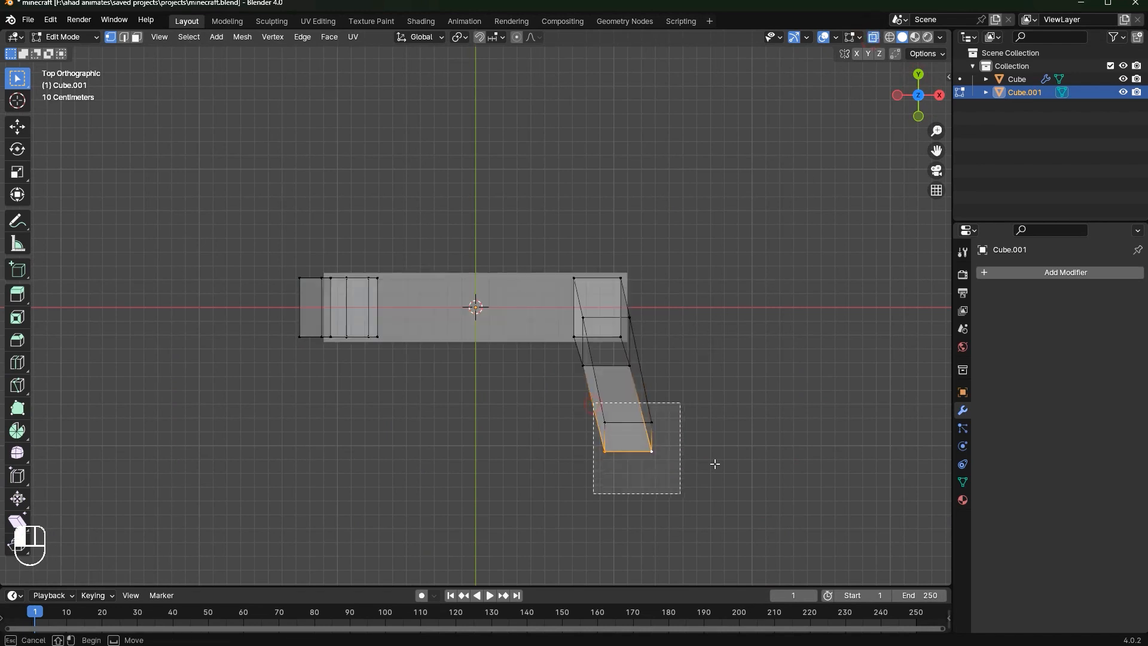
key(g)
key(x)
click(686, 455)
Move the +X arm's elbow loop along X in top view and turn X-ray off
alt+click(648, 347)
key(g)
key(x)
click(697, 341)
click(873, 37)
Rotate the +X arm's elbow loop around the Z, X and Y axes to straighten the bend
middle_drag(736, 257, 733, 156)
key(r)
key(z)
key(r)
key(r)
key(z)
key(r)
key(x)
key(r)
key(y)
key(y)
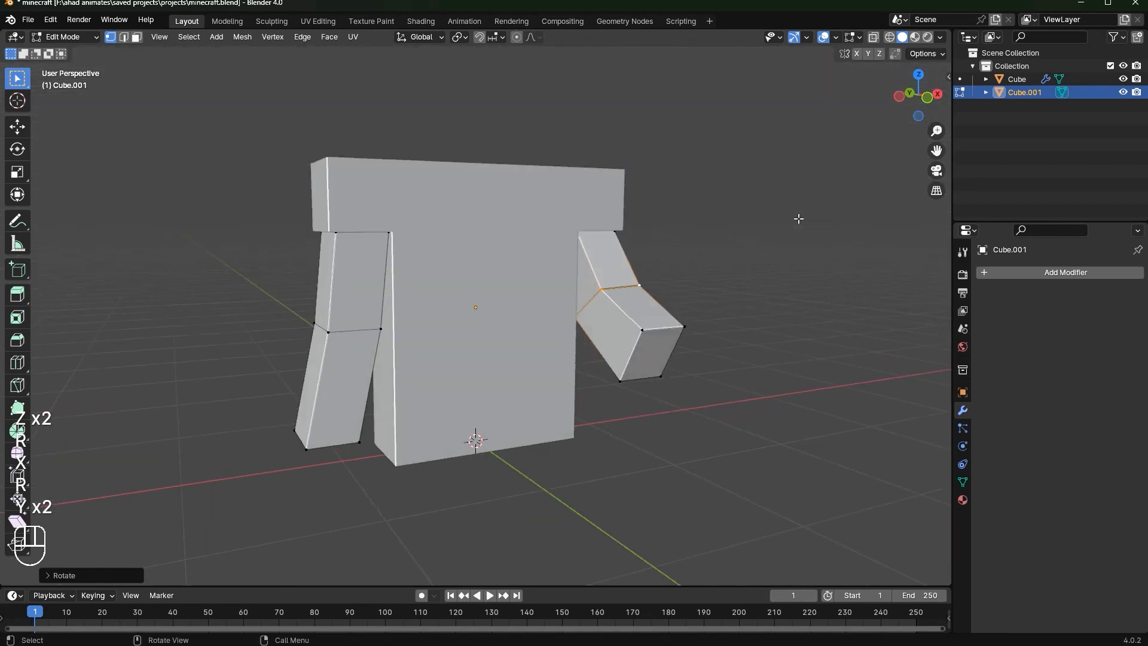
click(737, 263)
Return to object mode and save the project file
key(Tab)
scroll(737, 264, down, 3)
middle_drag(737, 263, 471, 296)
key(ctrl+s)
Select the raised forearm's end face and rotate it around the Y and X axes
key(Tab)
key(3)
scroll(507, 285, up, 2)
key(x)
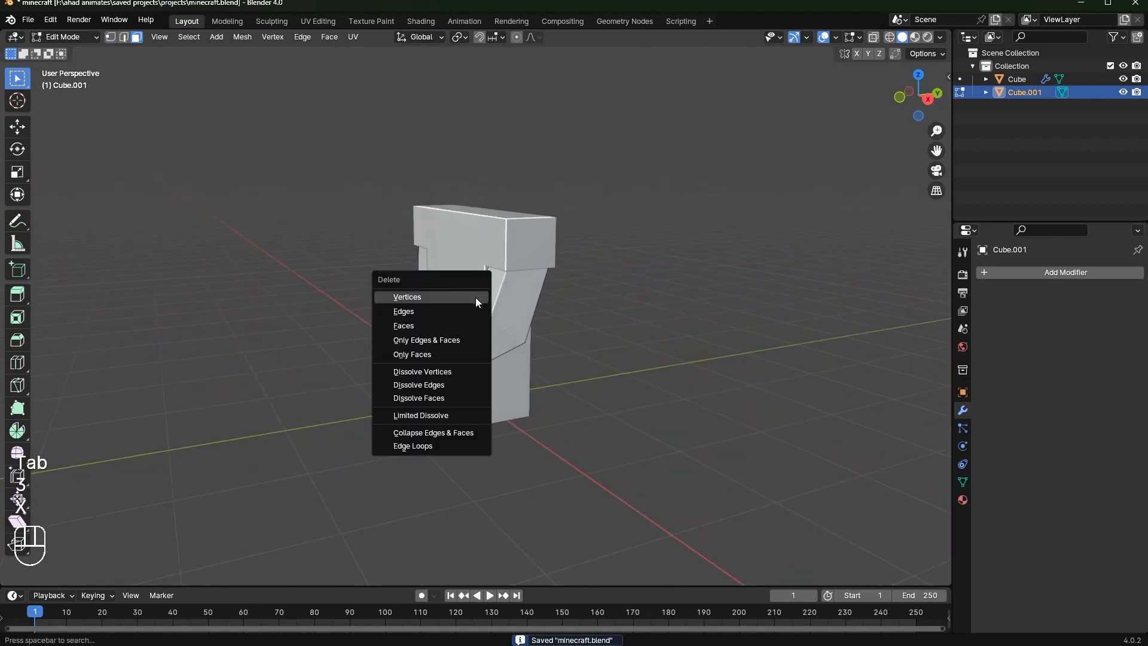
scroll(679, 243, up, 2)
key(r)
key(y)
click(568, 269)
key(r)
key(x)
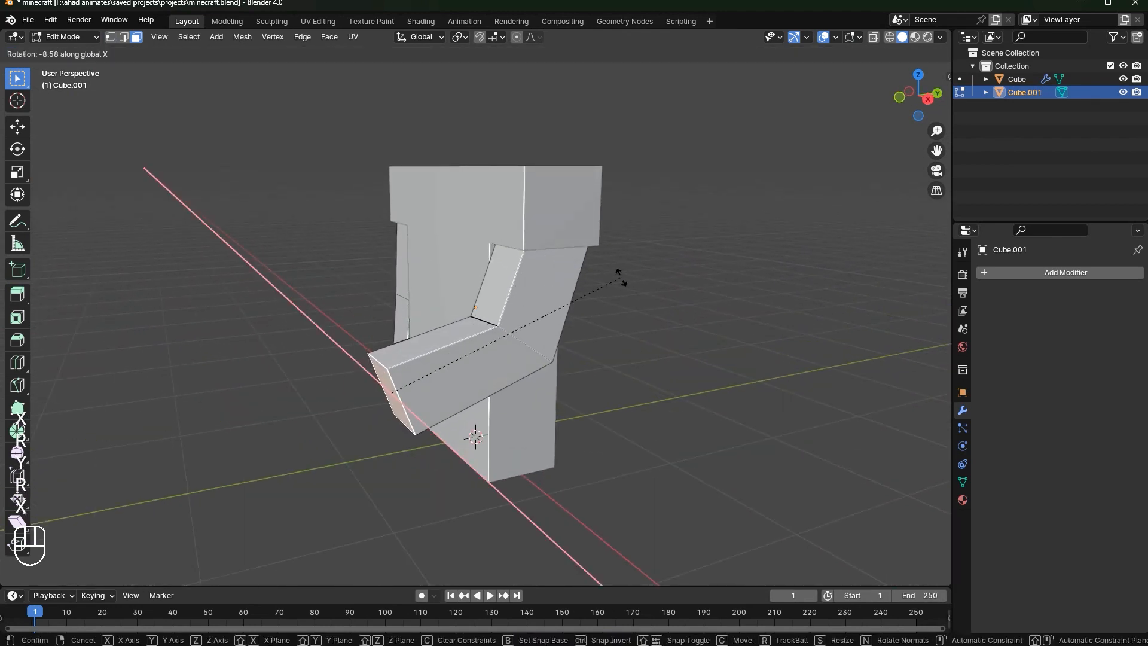
click(650, 355)
Scale the raised forearm's end face down along Z, and adjust its overall size
key(s)
key(z)
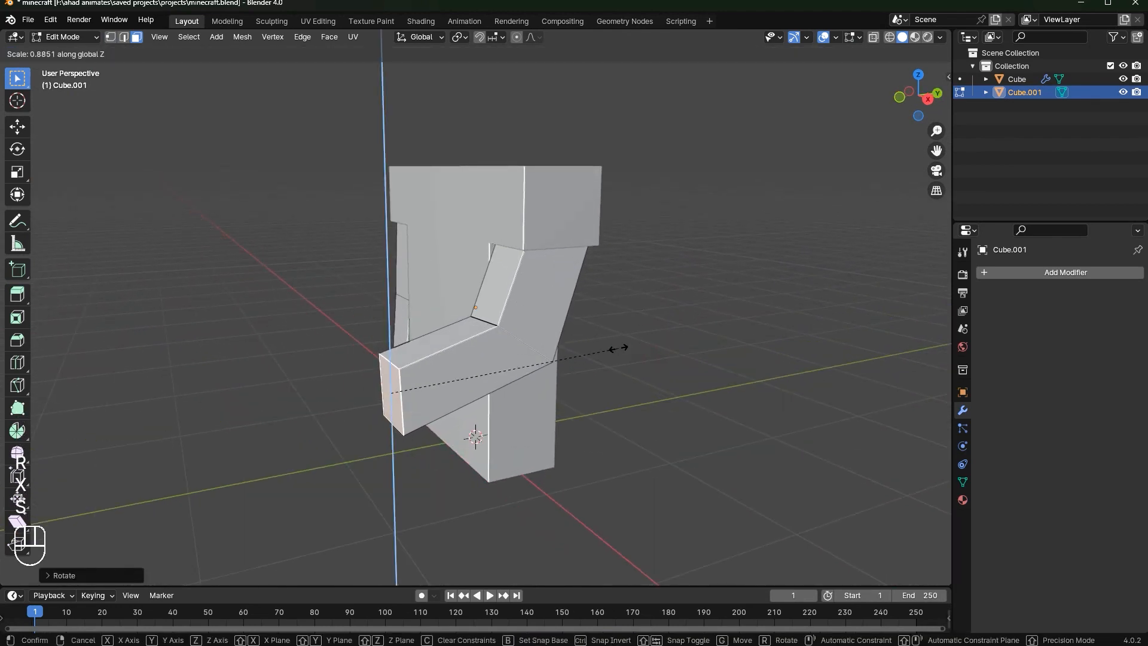
click(618, 348)
key(s)
click(608, 345)
Leave mesh editing and save the updated arm model
key(Tab)
scroll(551, 333, down, 3)
click(550, 331)
mouse_move(571, 323)
middle_down()
mouse_move(700, 314)
mouse_move(567, 319)
mouse_move(580, 361)
middle_up()
key(ctrl+s)
Move the raised forearm's end face about 0.13 m outward along X and return to object mode
click(568, 345)
key(Tab)
key(g)
key(x)
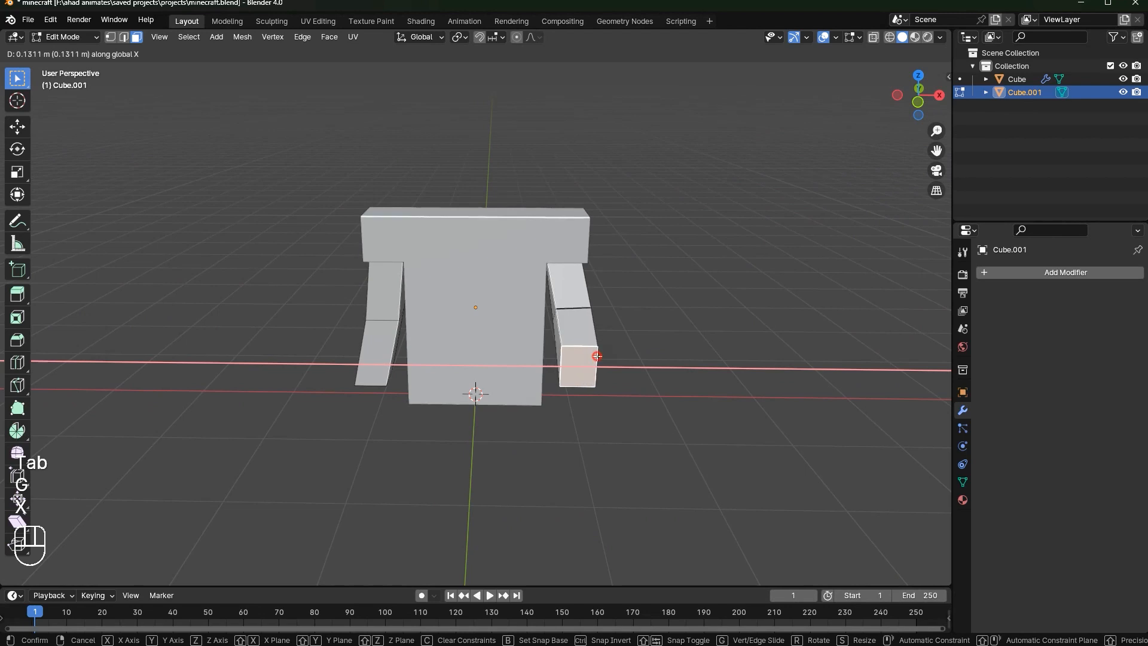
click(597, 357)
key(Tab)
Rotate the raised forearm's end face around Z and return to object mode
middle_drag(519, 355, 673, 353)
key(Tab)
key(r)
key(z)
click(678, 356)
key(Tab)
Reposition the raised forearm's end face freely in the side view
middle_drag(513, 349, 381, 318)
key(Tab)
click(365, 312)
click(937, 85)
key(g)
click(417, 365)
Select the -X arm's elbow loop in front view and move it outward along X
mouse_move(472, 358)
middle_down()
mouse_move(558, 361)
mouse_move(478, 350)
middle_up()
click(923, 99)
key(1)
alt+click(371, 317)
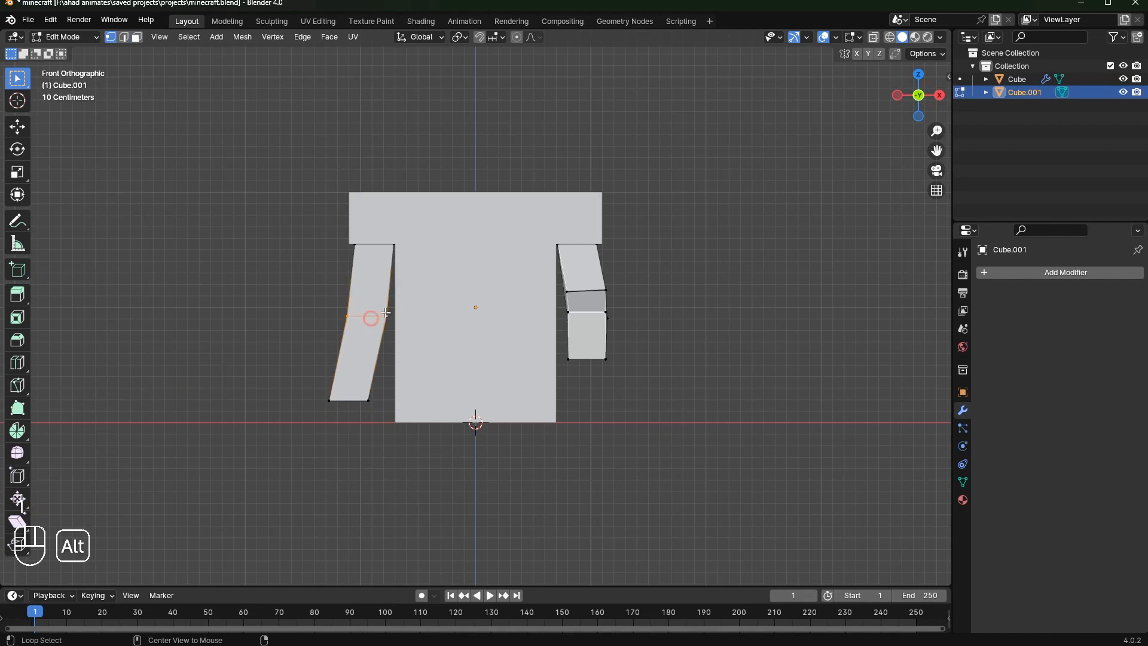
key(g)
key(x)
click(400, 294)
alt+click(350, 400)
key(g)
key(x)
key(g)
right_click(423, 383)
With X-ray on, move the -X arm's bottom vertices toward the torso, and rotate and reposition them to angle the forearm inward
click(869, 39)
key(g)
key(x)
click(418, 433)
key(r)
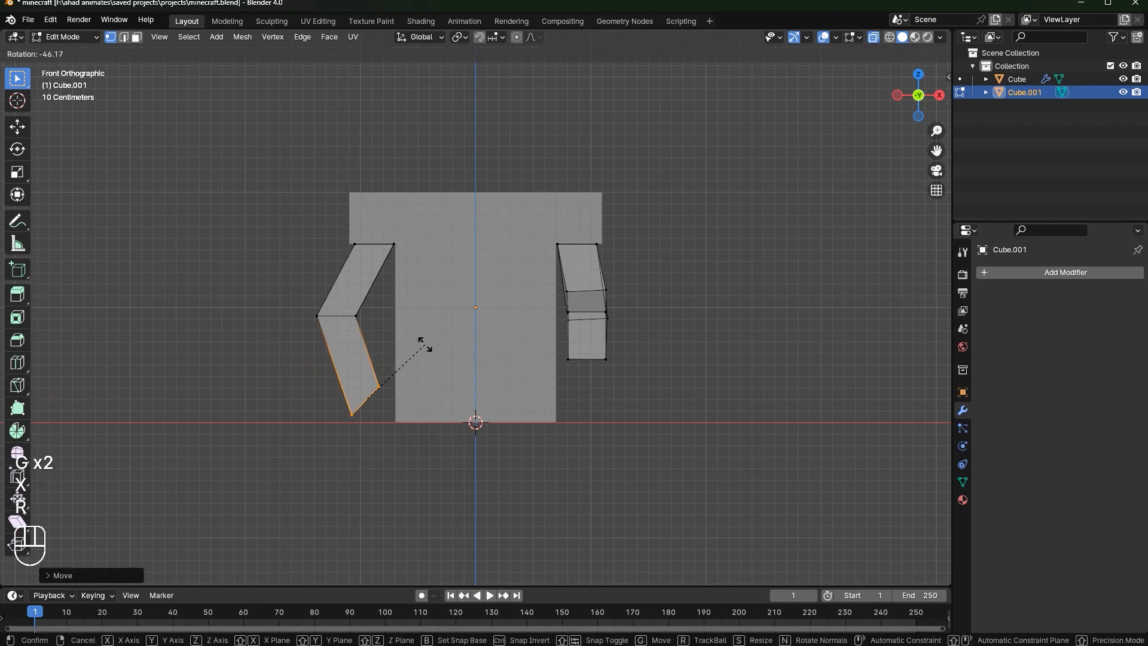
click(434, 353)
key(g)
click(446, 335)
Move the -X arm's elbow loop slightly toward the torso along X, scale it slightly, and return to object mode
alt+click(348, 316)
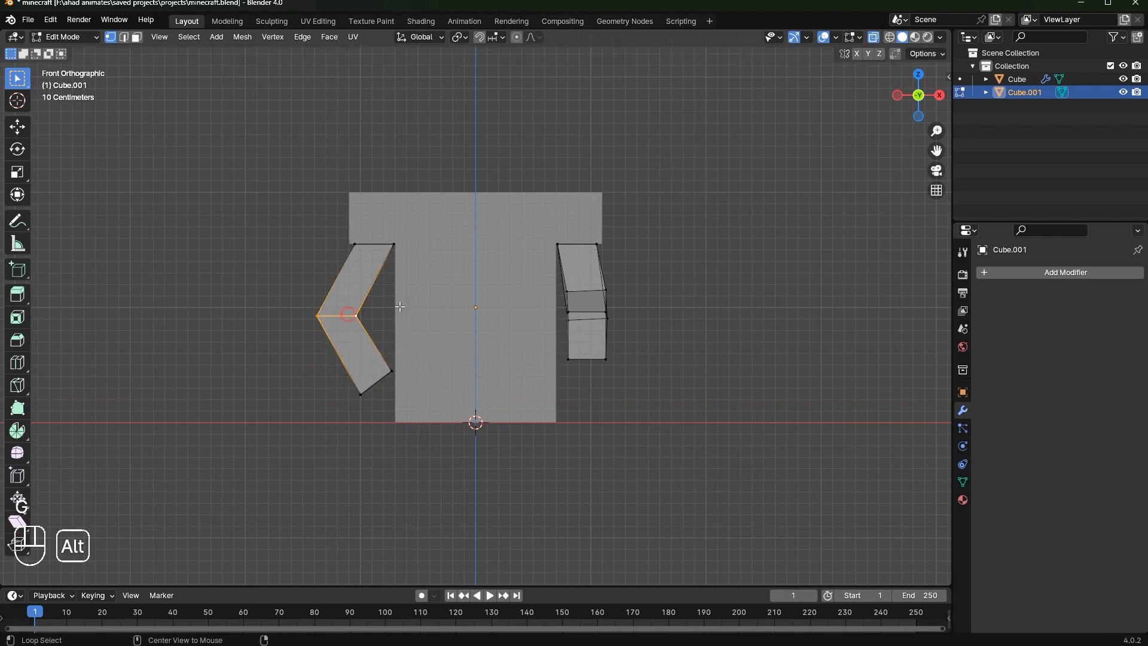
key(g)
key(g)
key(x)
key(s)
key(s)
click(433, 304)
key(Tab)
Turn X-ray off and adjust the position of the -X arm's elbow loop in perspective view
middle_drag(553, 289, 622, 283)
click(870, 38)
key(Tab)
key(g)
key(x)
right_click(520, 331)
key(g)
middle_click(515, 326)
click(516, 324)
Select the -X arm's bottom face from below and move it slightly
middle_drag(484, 397, 487, 290)
key(2)
key(3)
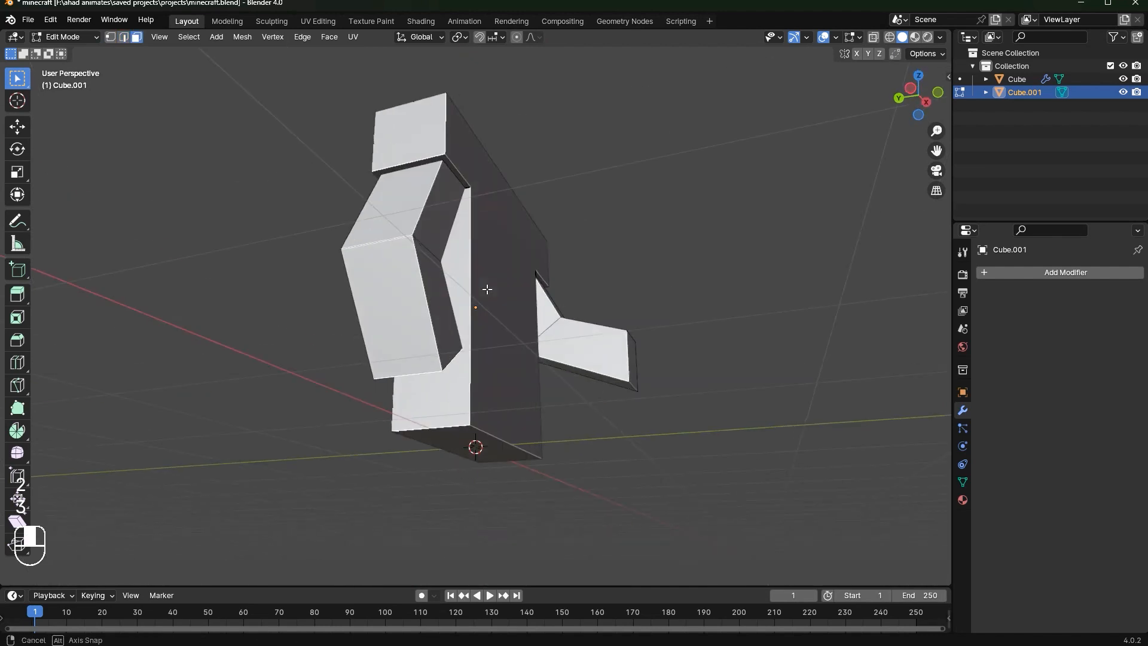
key(g)
click(495, 284)
Rotate the -X arm's bottom face in front view and move it along X toward the torso
click(937, 93)
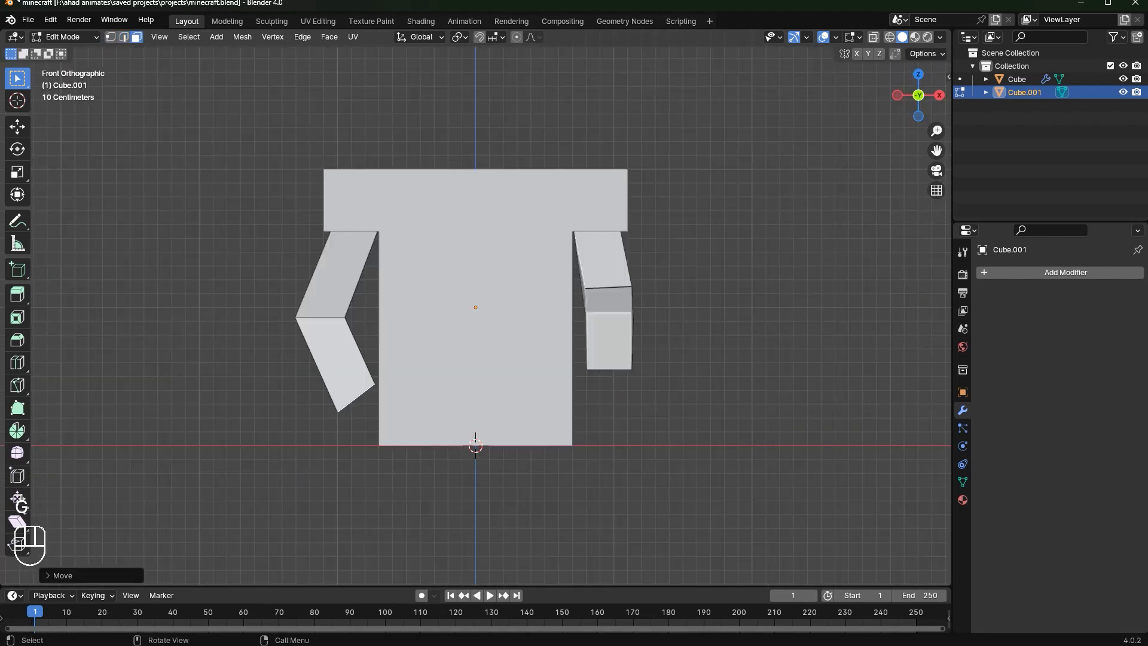
key(r)
click(513, 231)
key(g)
key(x)
click(524, 231)
Scale the -X arm's bottom face along Z
key(s)
key(z)
click(535, 226)
Rotate the -X arm's elbow loop in front view and return to Object Mode
alt+click(323, 317)
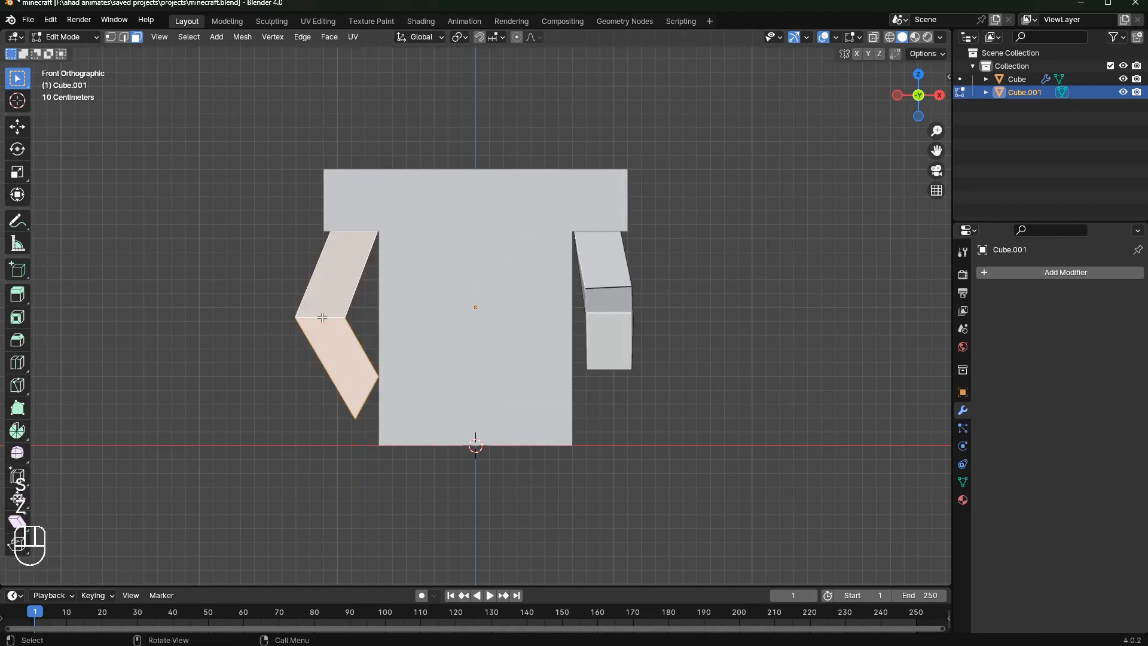
key(r)
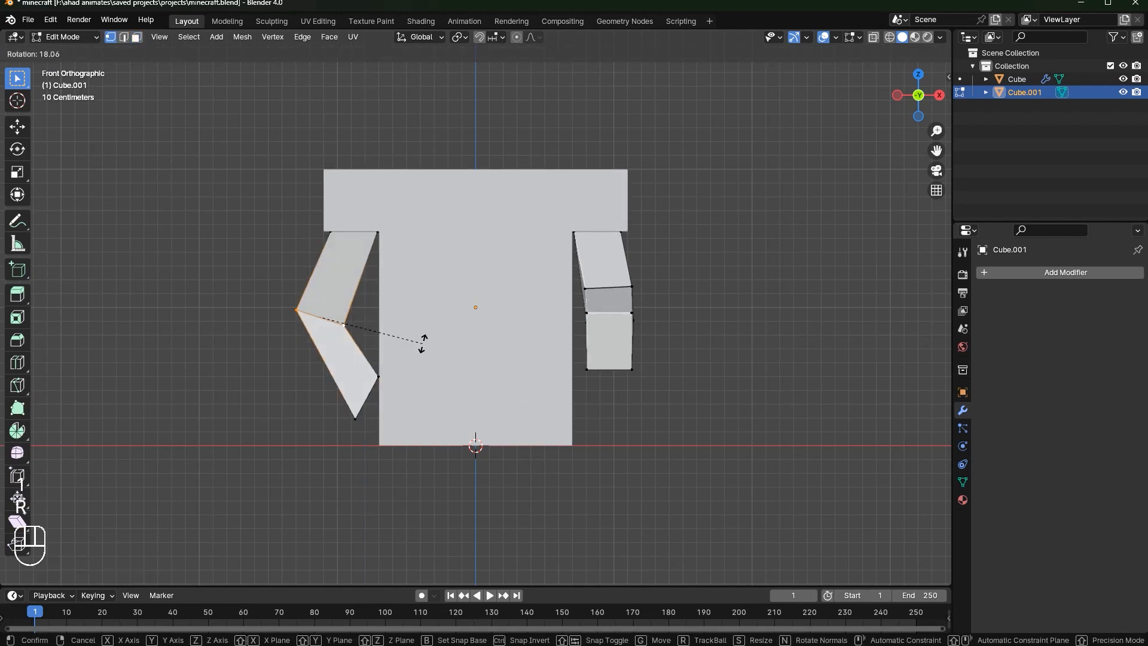
click(441, 302)
key(Tab)
Deselect the arms, check their poses from several angles, and save the file
middle_drag(443, 303, 550, 320)
click(656, 268)
middle_drag(655, 268, 464, 314)
key(ctrl+s)
click(529, 313)
scroll(562, 313, up, 4)
middle_drag(596, 313, 651, 300)
click(651, 299)
scroll(619, 299, down, 3)
key(ctrl+s)
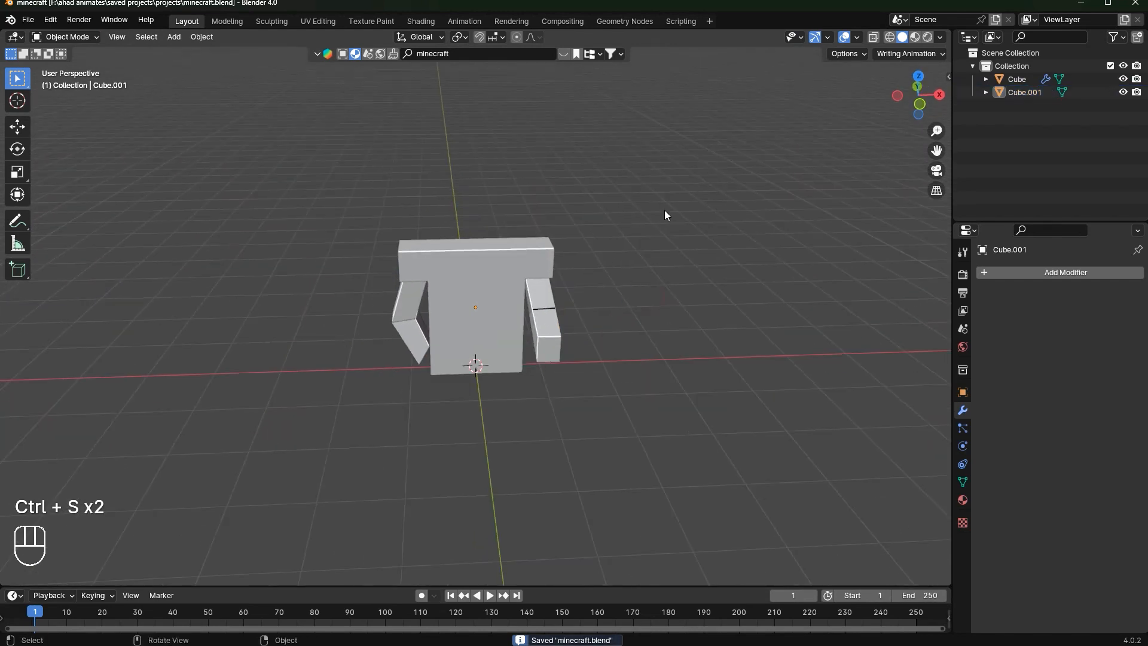
Add a cube in front view and scale it down to a small block at the torso's base
click(919, 101)
scroll(595, 228, up, 2)
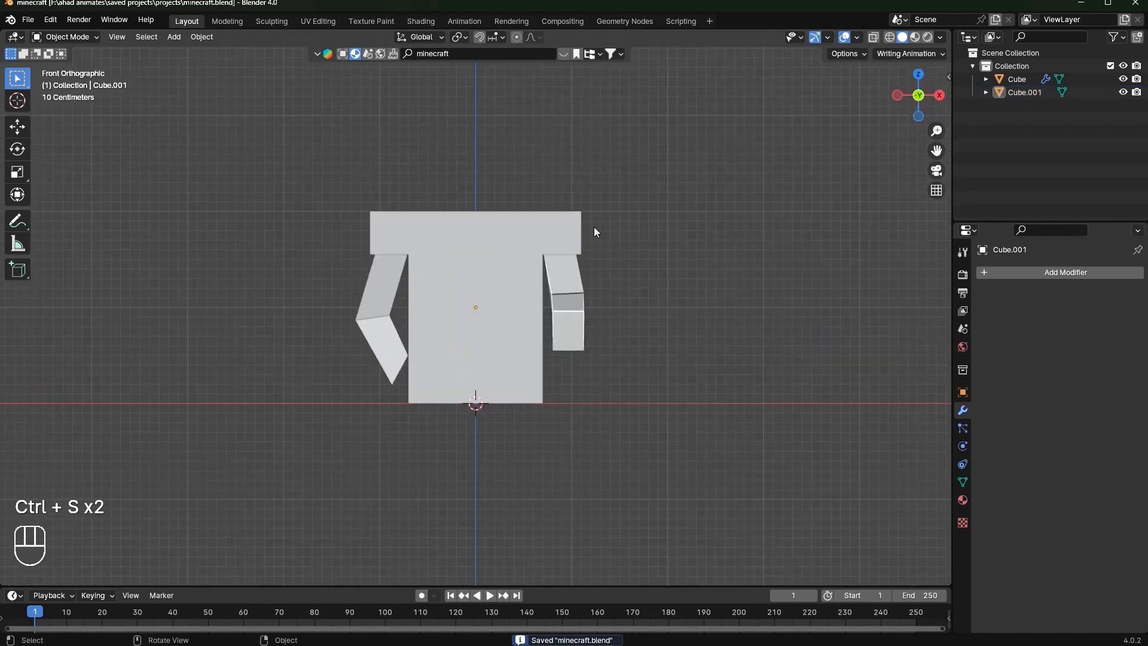
key(shift+a)
mouse_move(594, 227)
click(646, 239)
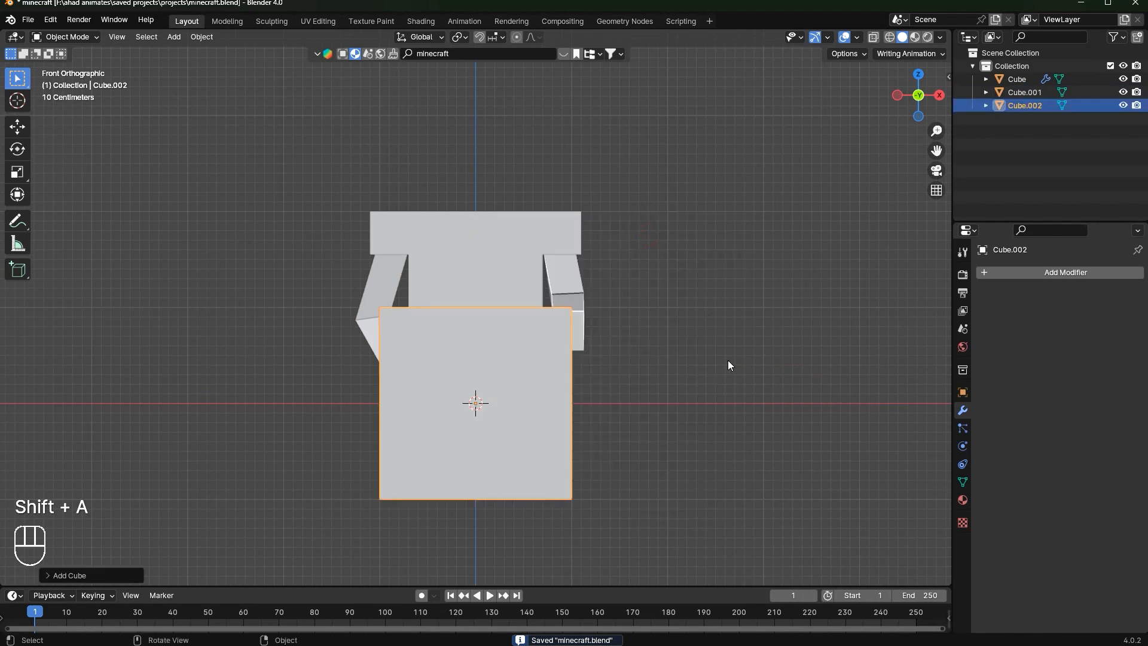
key(s)
click(539, 417)
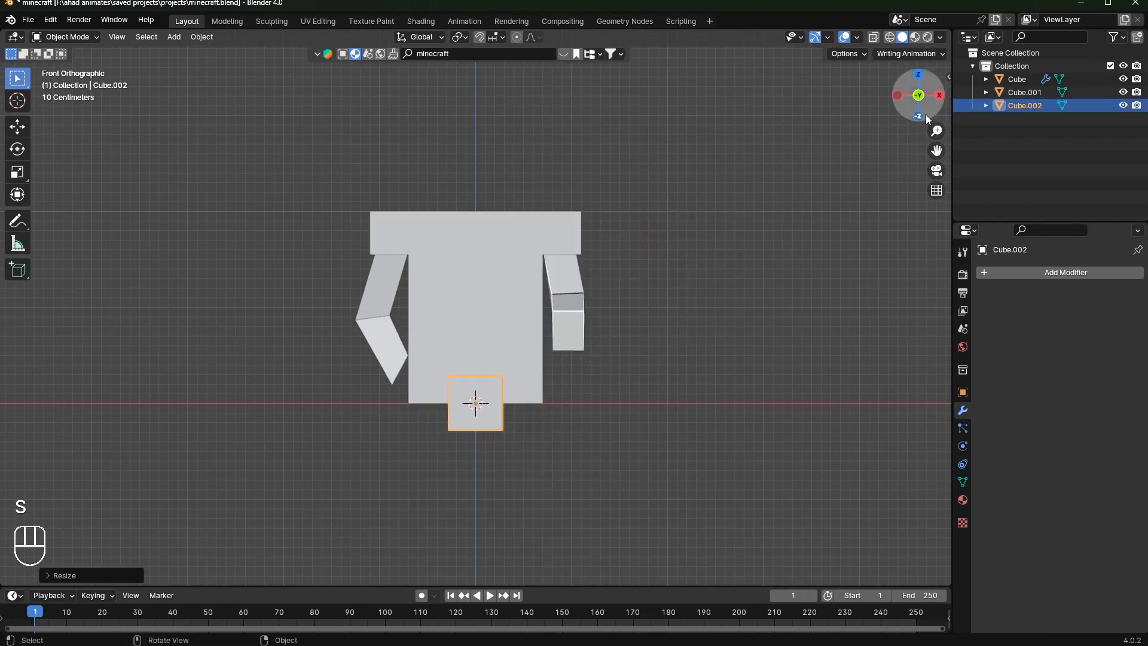
Resize the new cube in bottom view and move it along X beneath the torso's +X side
click(921, 116)
scroll(733, 267, up, 3)
key(s)
click(666, 300)
key(g)
key(x)
click(816, 298)
middle_drag(816, 299, 783, 391)
scroll(783, 391, down, 8)
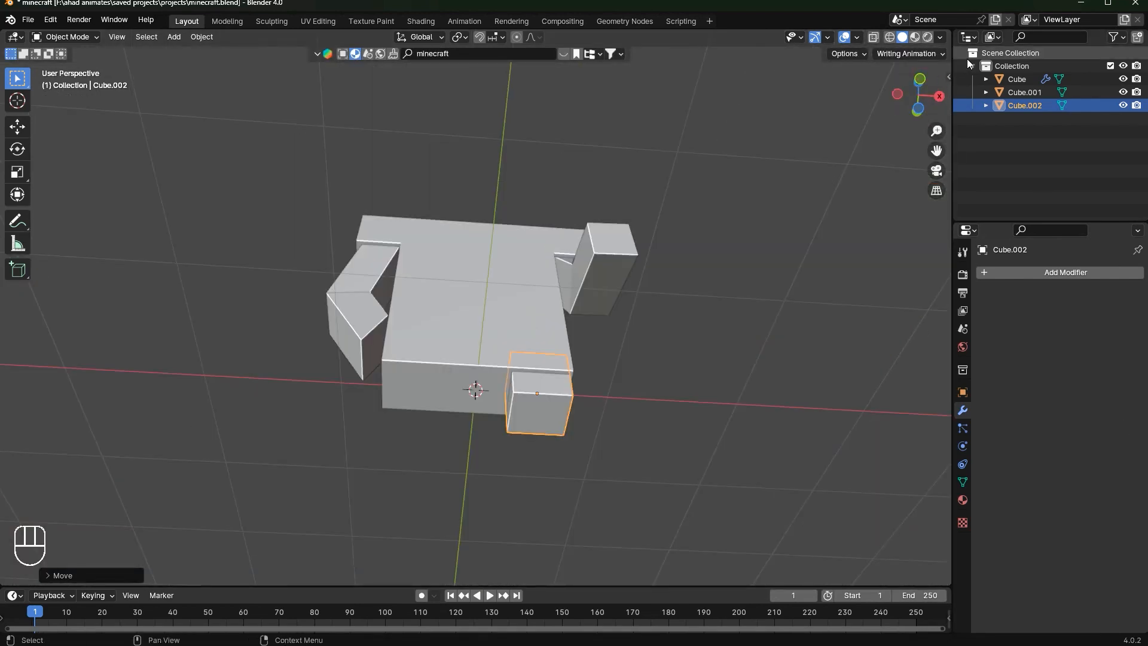
Move the leg cube down about 0.18 m along Z to just below the torso
click(922, 76)
key(g)
key(z)
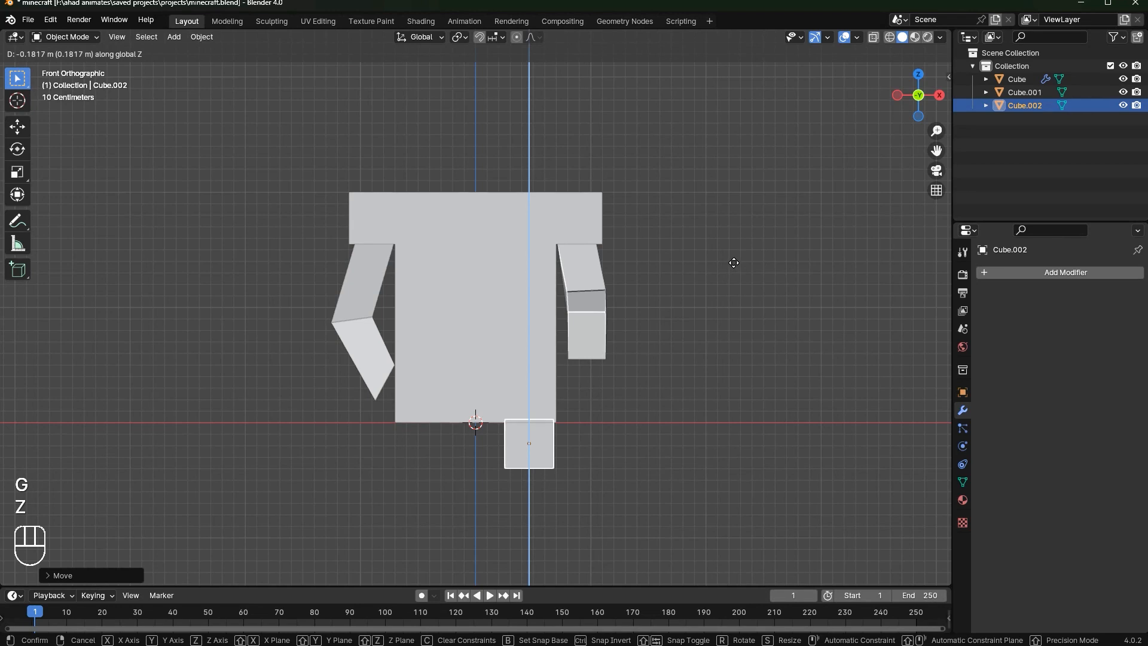
click(734, 264)
Widen the leg cube along X and adjust its position under the torso's +X half
shift+scroll(710, 177, down, 5)
scroll(769, 254, up, 3)
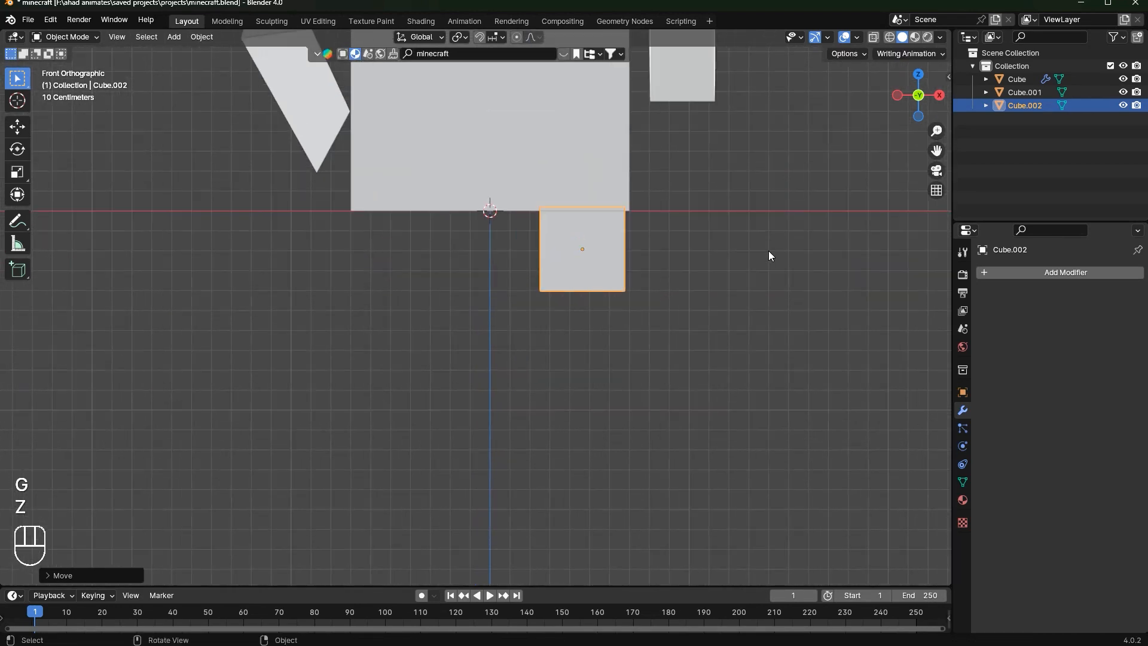
key(g)
click(757, 245)
key(s)
key(x)
key(g)
key(x)
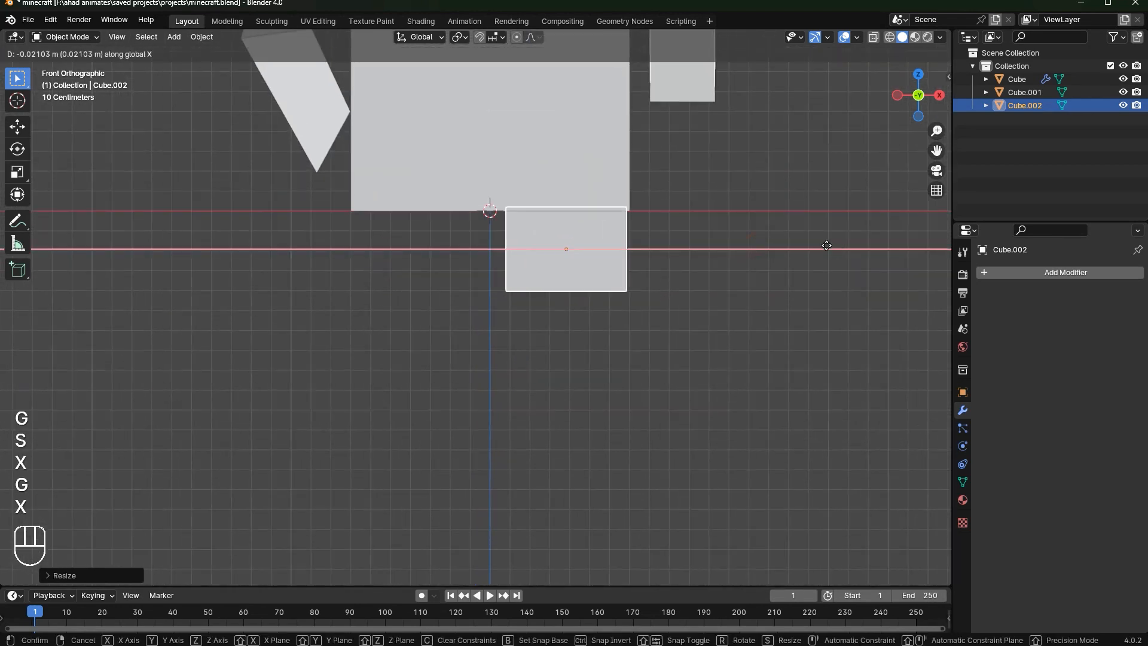
click(825, 245)
Lengthen the leg by moving its bottom vertices down along Z with X-ray on
key(Tab)
drag(704, 250, 447, 348)
scroll(608, 252, down, 2)
key(g)
key(z)
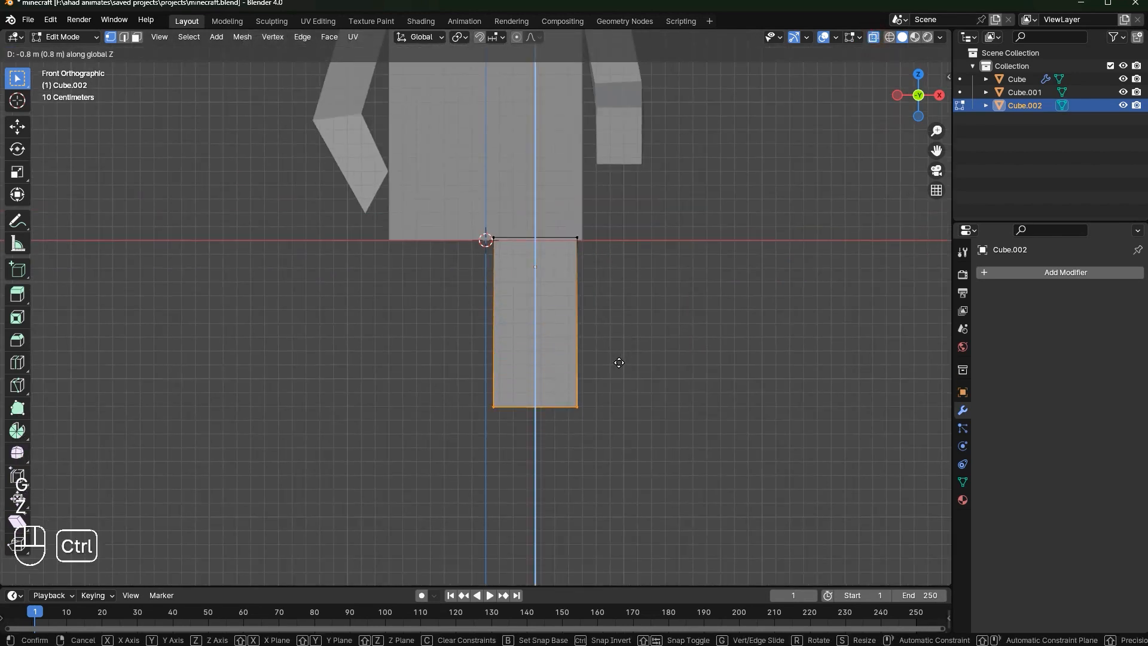
click(622, 366)
key(Tab)
Add an X-axis Mirror modifier to the leg and shift its mesh along X past the origin, separating the two legs
click(1020, 273)
text(m)
click(990, 296)
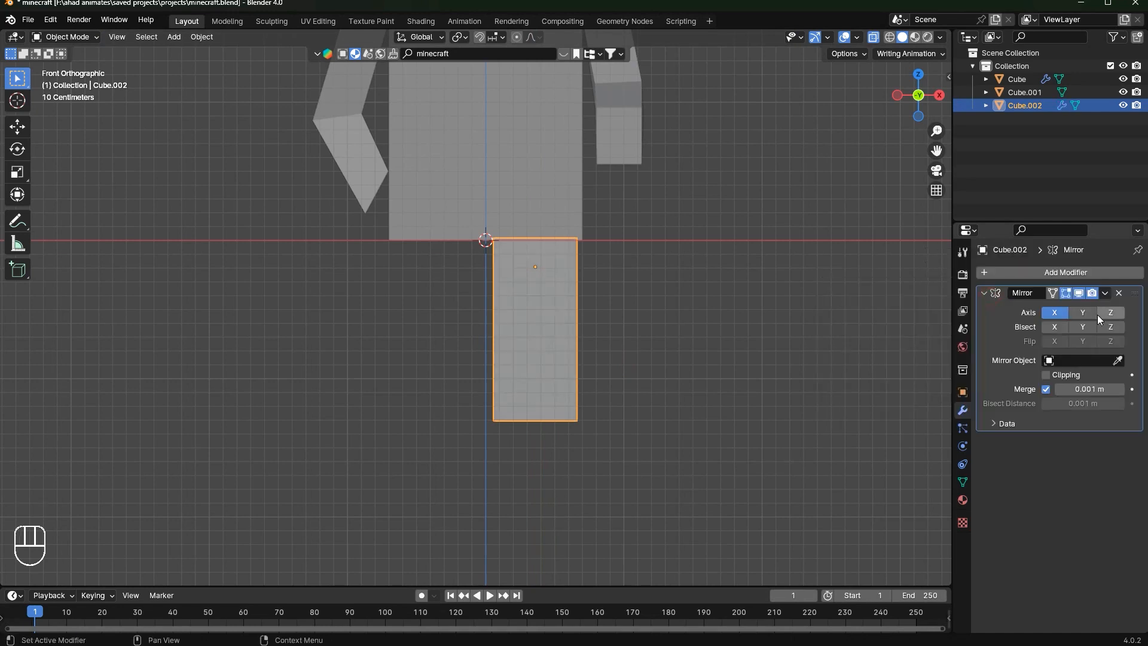
key(Tab)
scroll(738, 266, up, 1)
key(a)
key(g)
key(x)
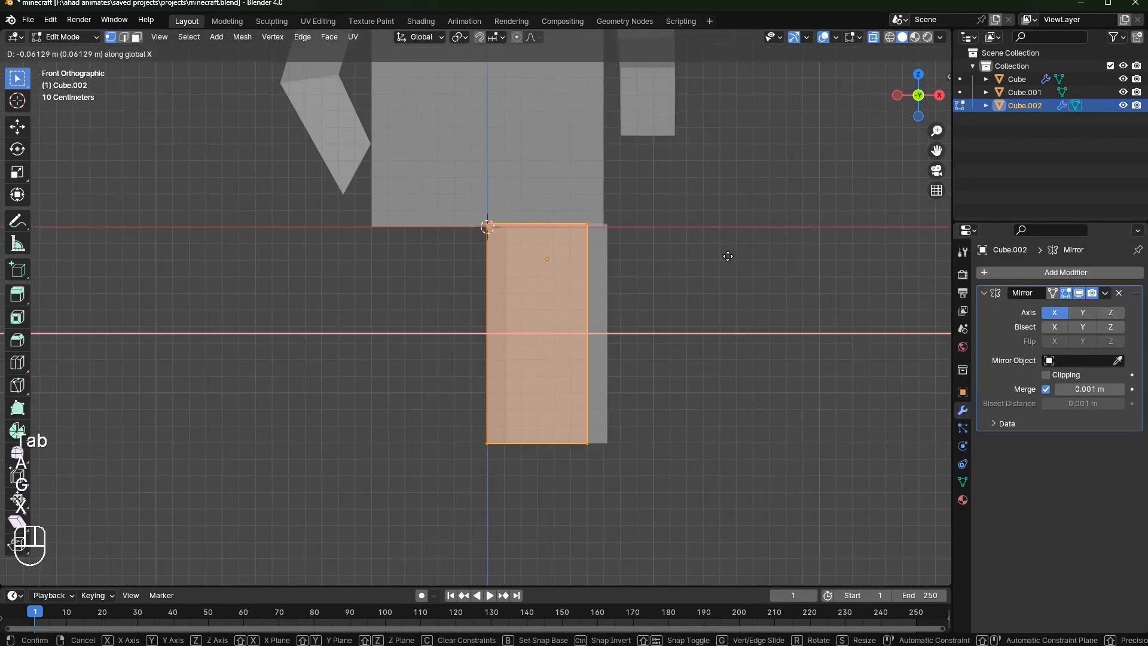
click(680, 249)
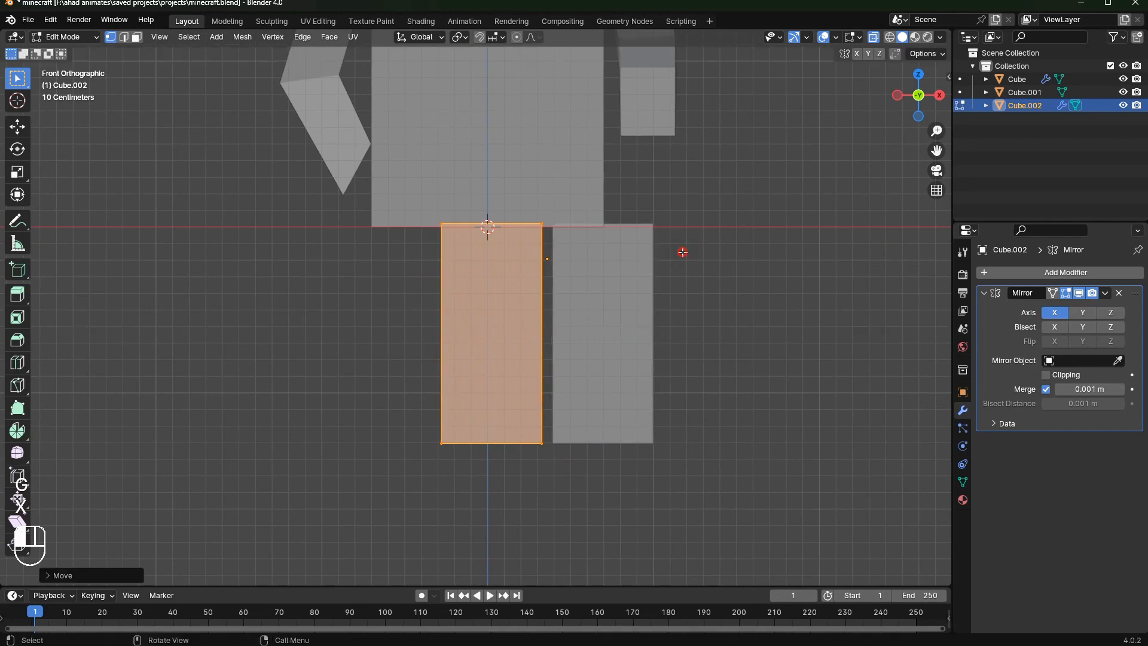
Move the mirrored leg object along X toward the centre of the torso
key(Tab)
scroll(676, 244, up, 2)
key(g)
key(x)
click(624, 236)
Widen the gap between the legs by shifting the mesh along X, and centre the leg object beneath the torso
key(Tab)
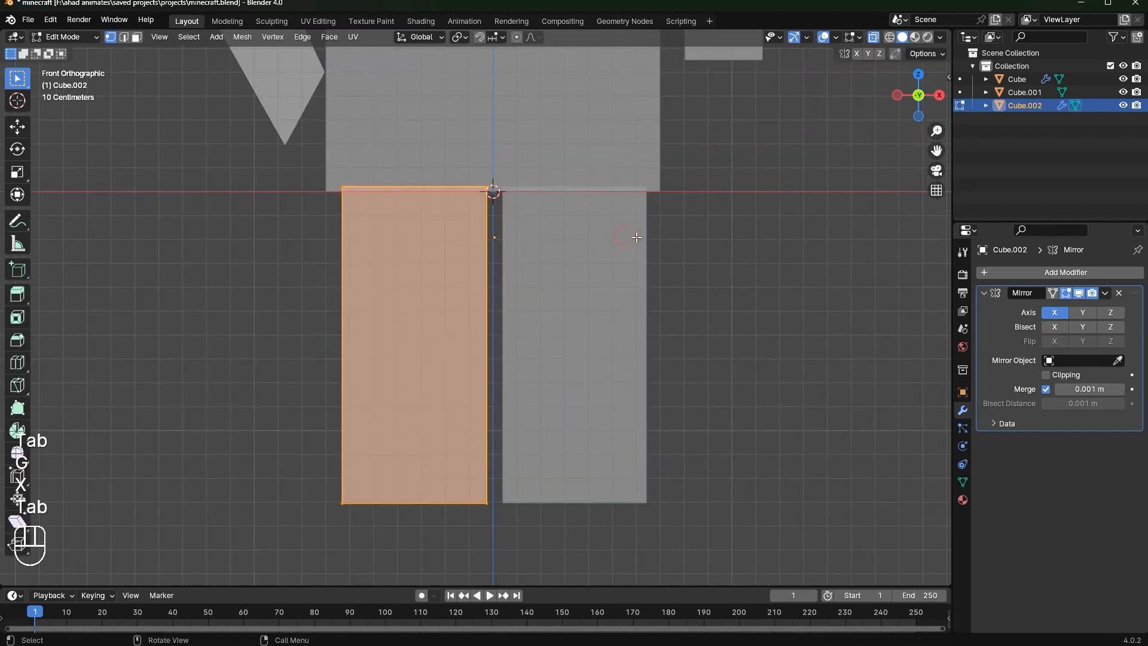
key(g)
key(x)
click(646, 236)
key(Tab)
scroll(677, 225, up, 2)
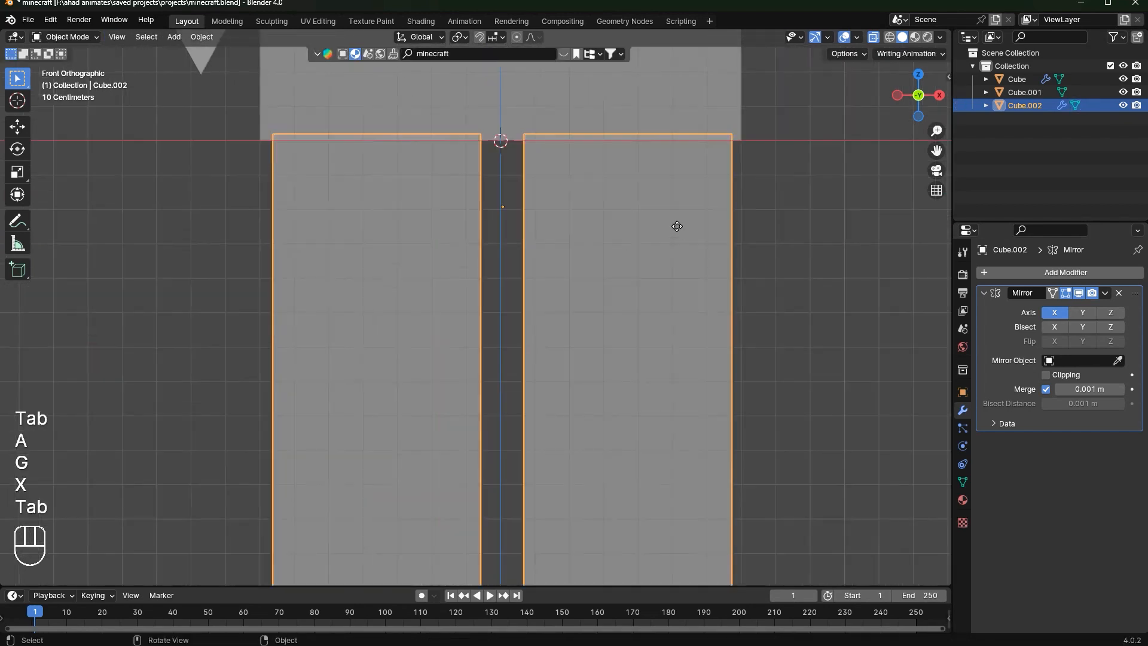
key(g)
key(x)
click(675, 224)
scroll(704, 246, down, 4)
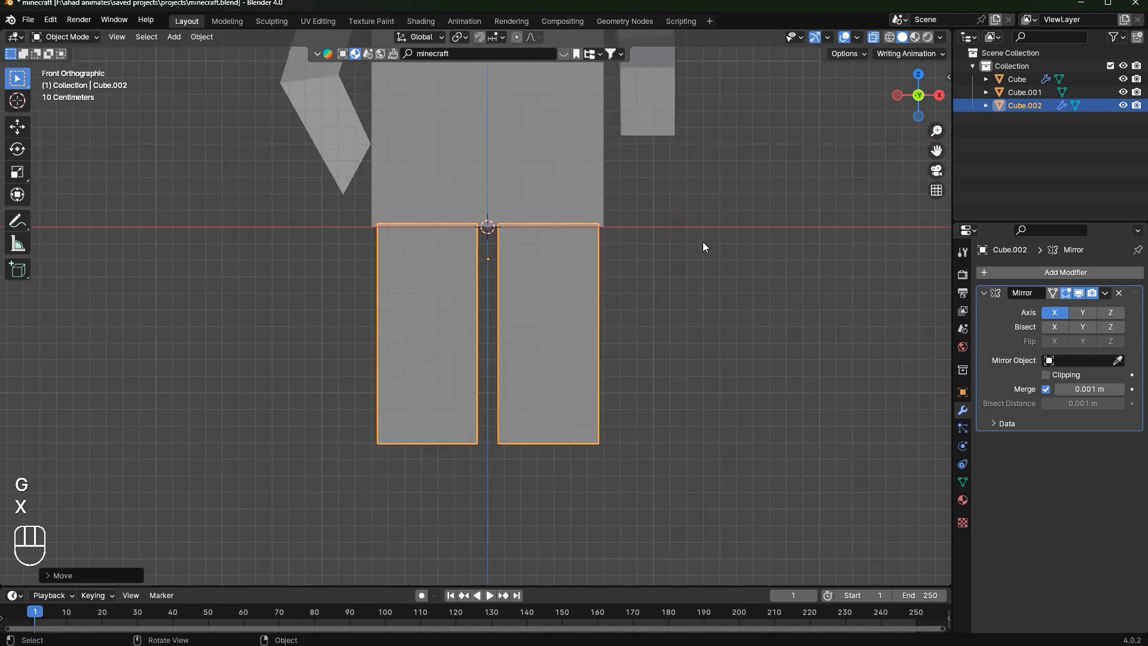
Move the -X leg's outer-side vertices about 0.04 m inward along X
scroll(648, 250, down, 5)
key(Tab)
scroll(648, 250, up, 4)
drag(339, 210, 454, 500)
scroll(482, 289, down, 2)
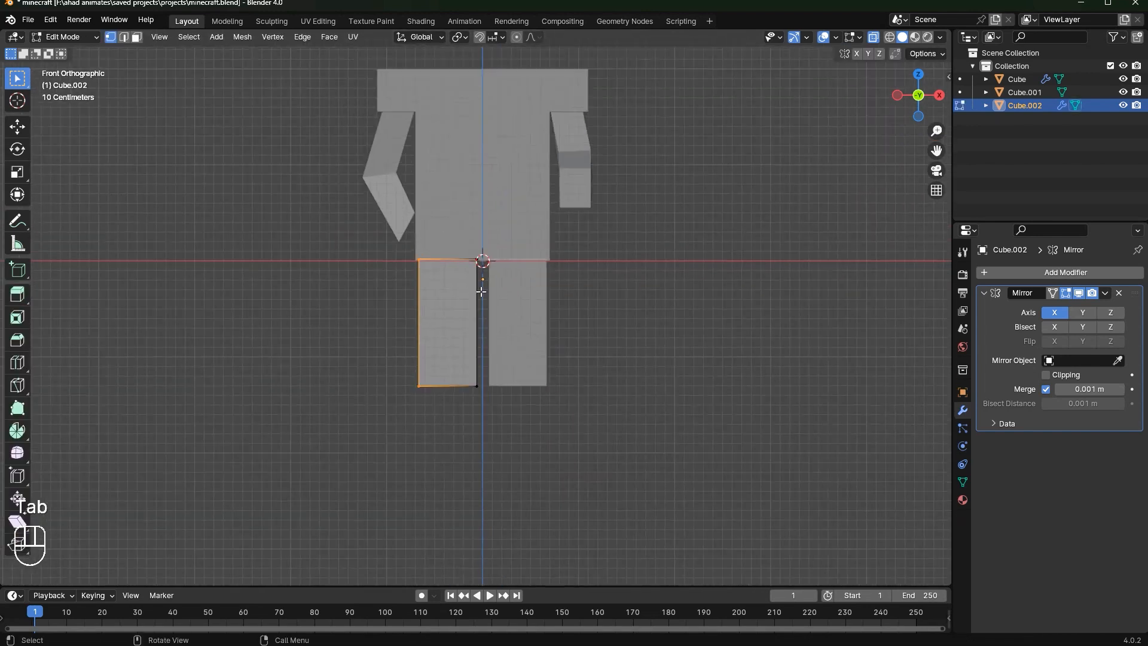
scroll(482, 289, up, 5)
key(g)
right_click(480, 293)
key(g)
key(x)
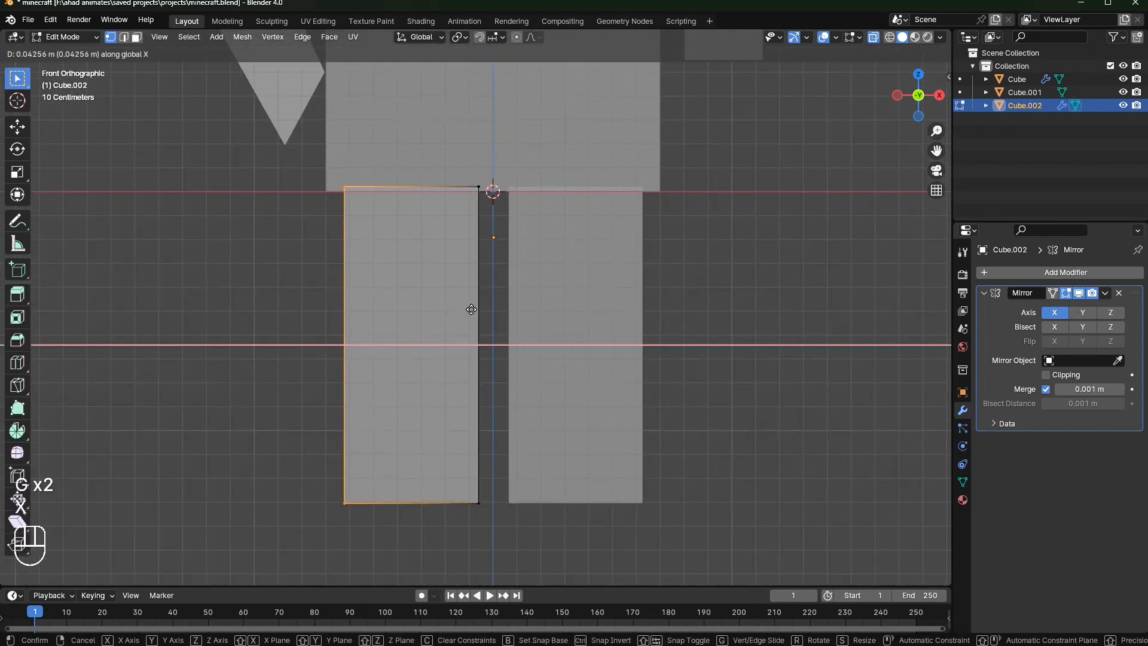
right_click(471, 309)
Move the -X leg's inner-side vertices about 0.03 m along X toward the centre line
drag(454, 175, 514, 548)
key(g)
key(x)
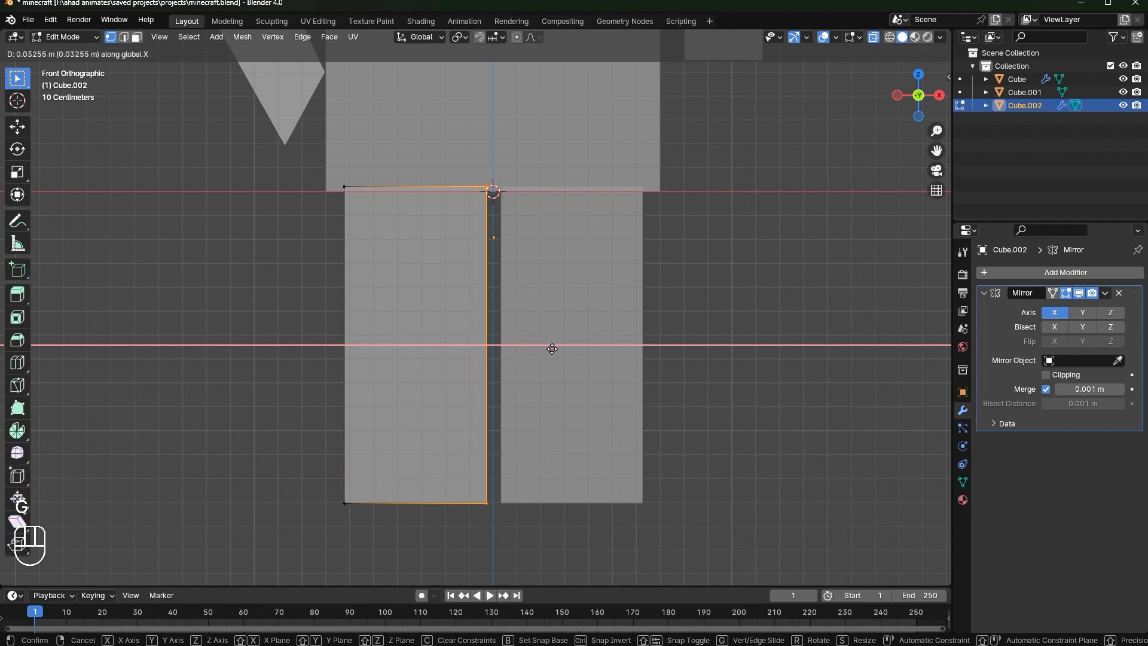
click(551, 348)
click(680, 310)
key(Tab)
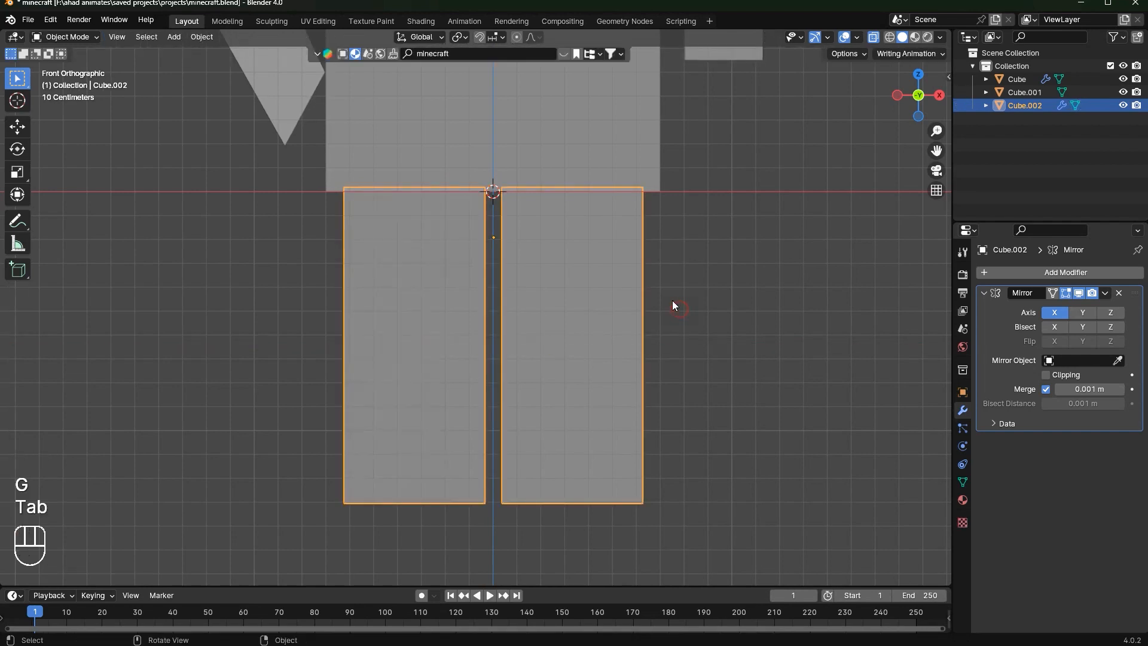
Deselect the legs, turn off X-ray, and save the file
scroll(672, 301, down, 7)
click(663, 270)
click(872, 38)
middle_drag(664, 251, 471, 315)
scroll(564, 215, up, 8)
key(ctrl+s)
Turn X-ray on and extend both legs by moving the bottom vertices down along Z in front view
key(Tab)
click(904, 98)
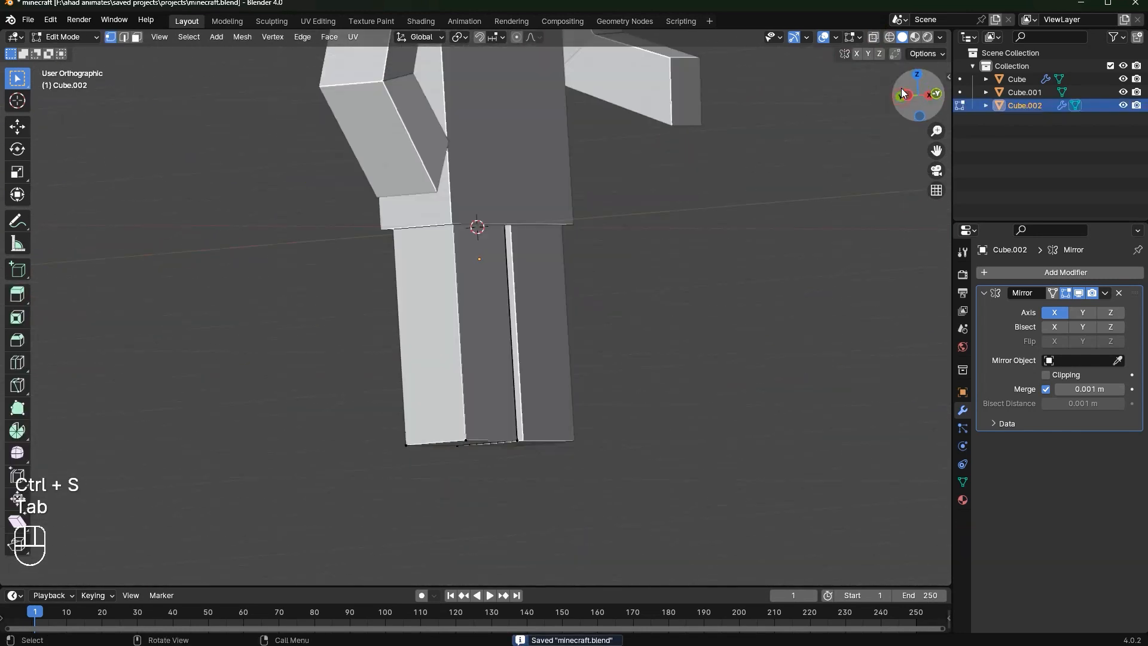
click(936, 95)
click(872, 38)
drag(344, 389, 508, 472)
key(g)
key(z)
ctrl+click(531, 375)
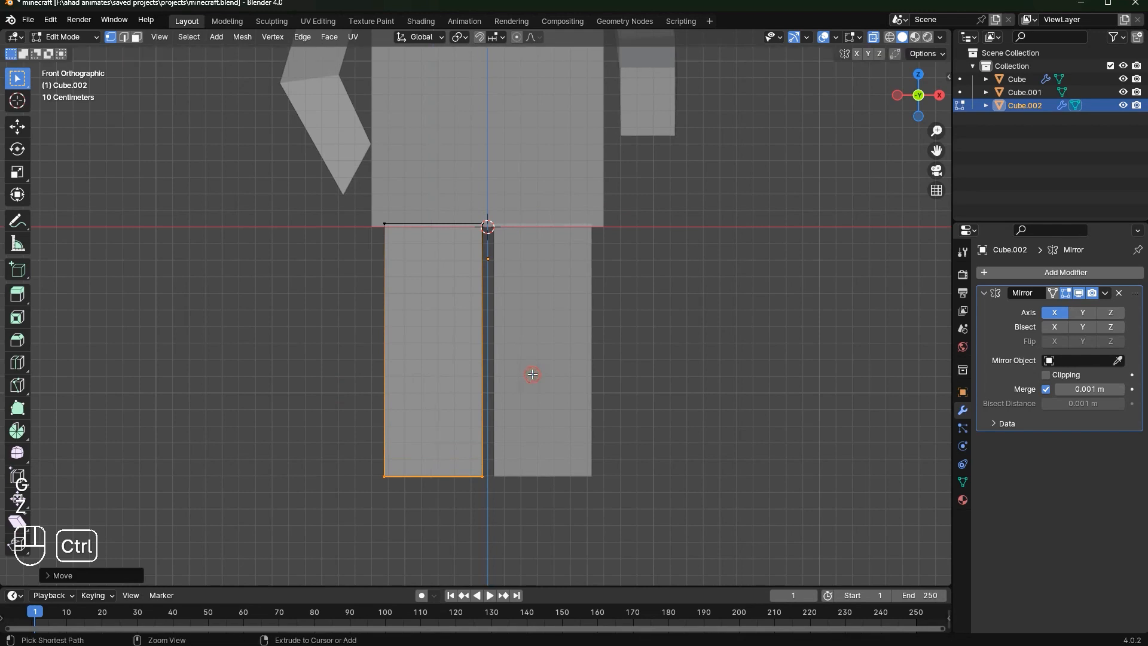
Add a centred horizontal loop cut at knee height across the mirrored legs
scroll(473, 308, up, 2)
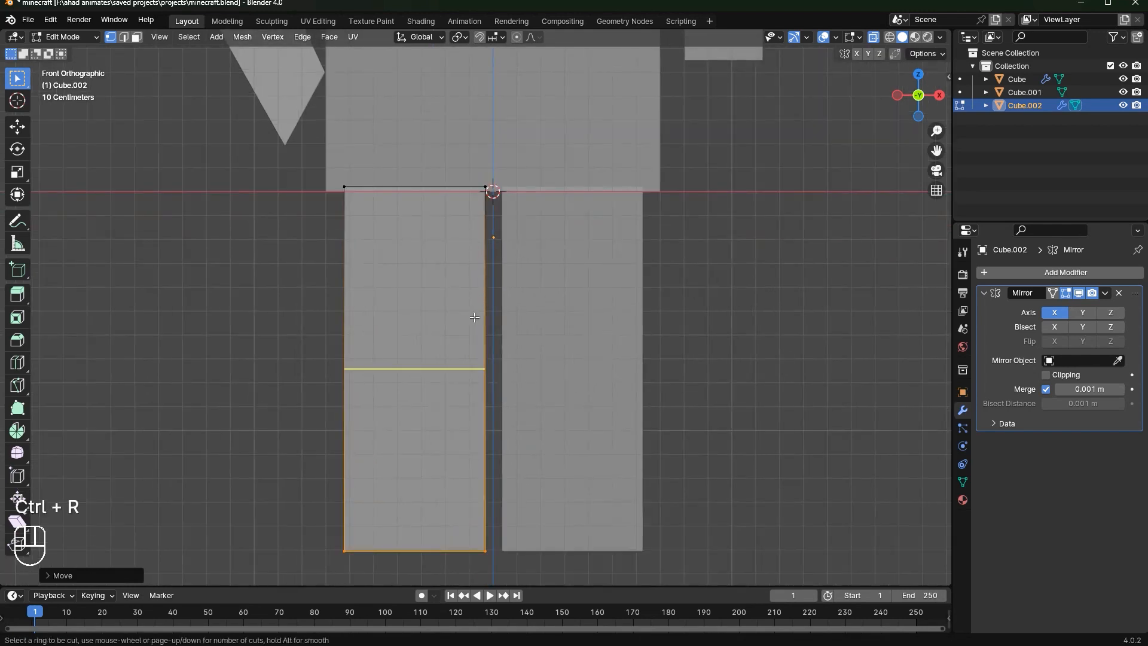
click(475, 317)
right_click(475, 317)
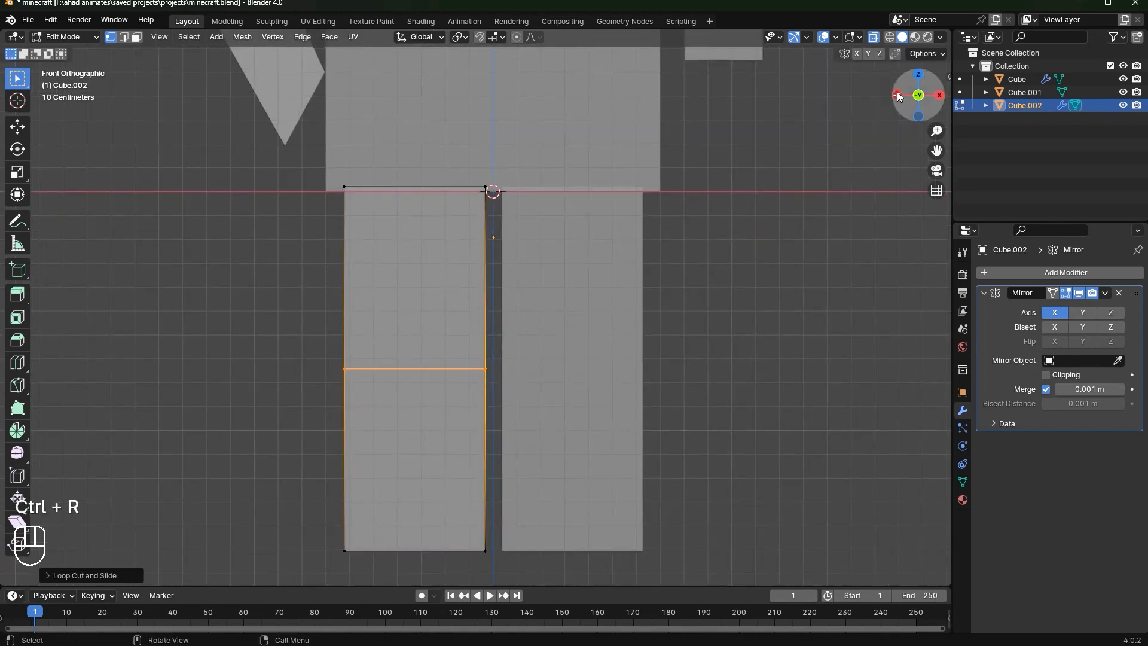
click(899, 95)
key(g)
key(y)
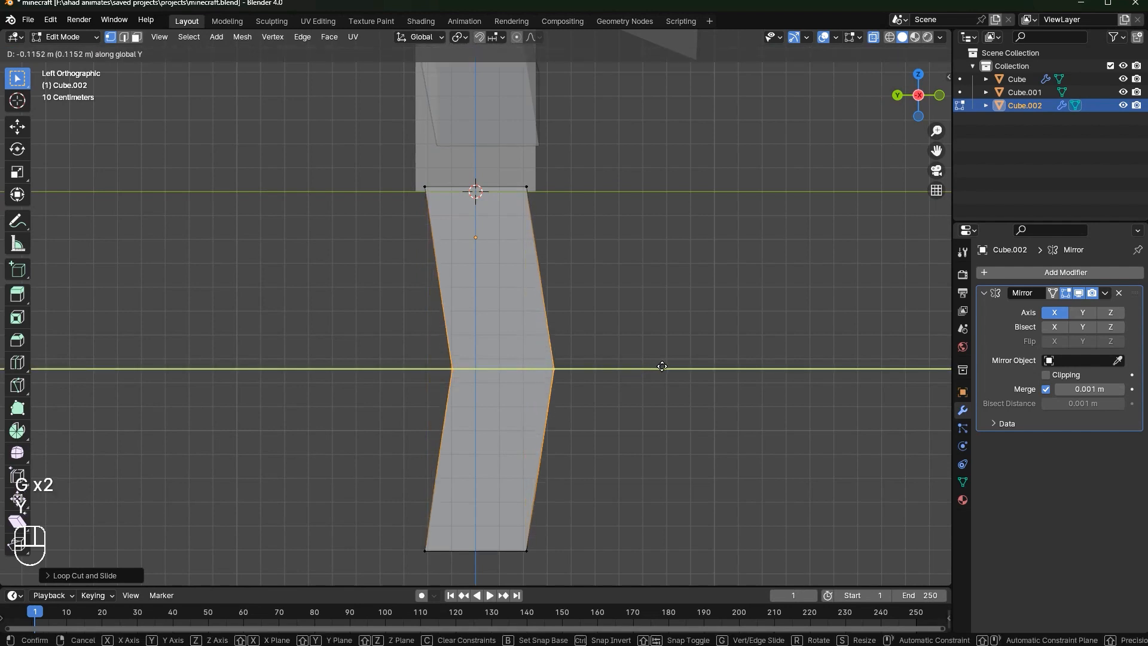
right_click(662, 366)
Save the file and apply the legs' Mirror modifier, returning to Edit Mode
key(Tab)
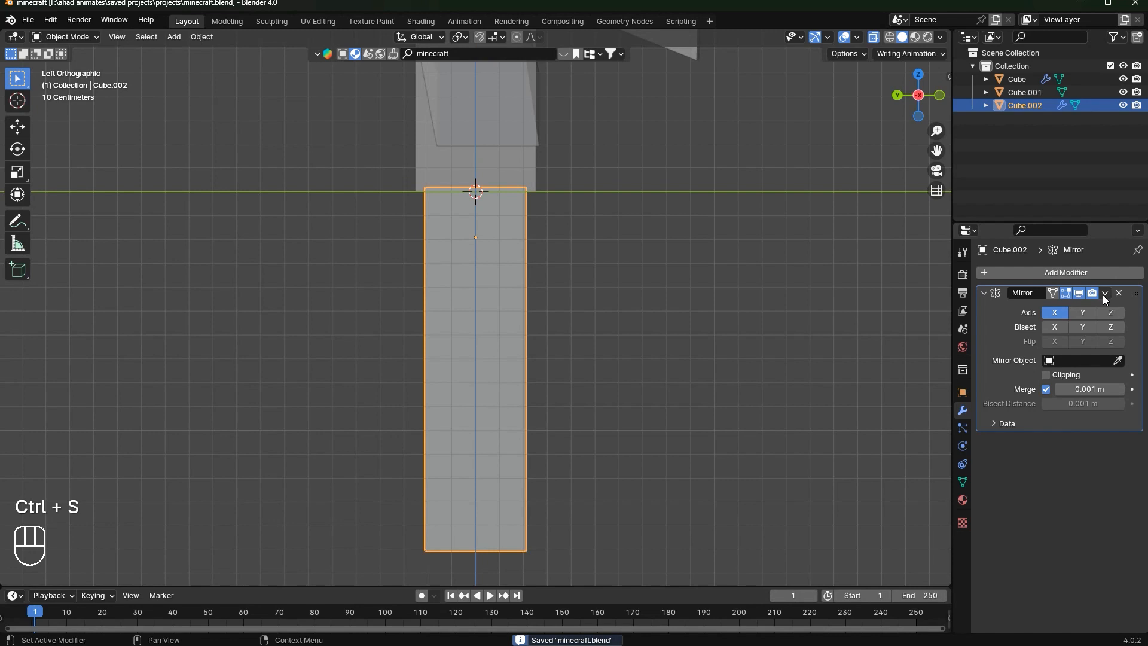
key(ctrl+a)
key(Tab)
Move the -X leg's knee loop forward along Y in left view
middle_drag(573, 360, 835, 124)
click(899, 96)
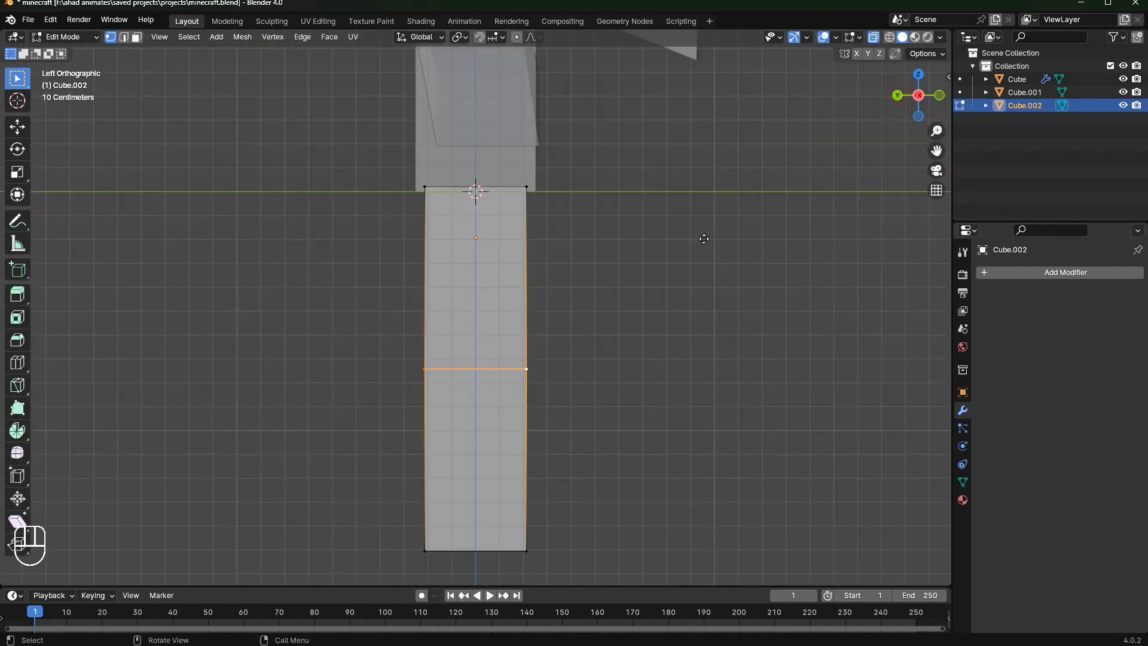
key(g)
key(y)
click(574, 447)
middle_drag(574, 447, 411, 459)
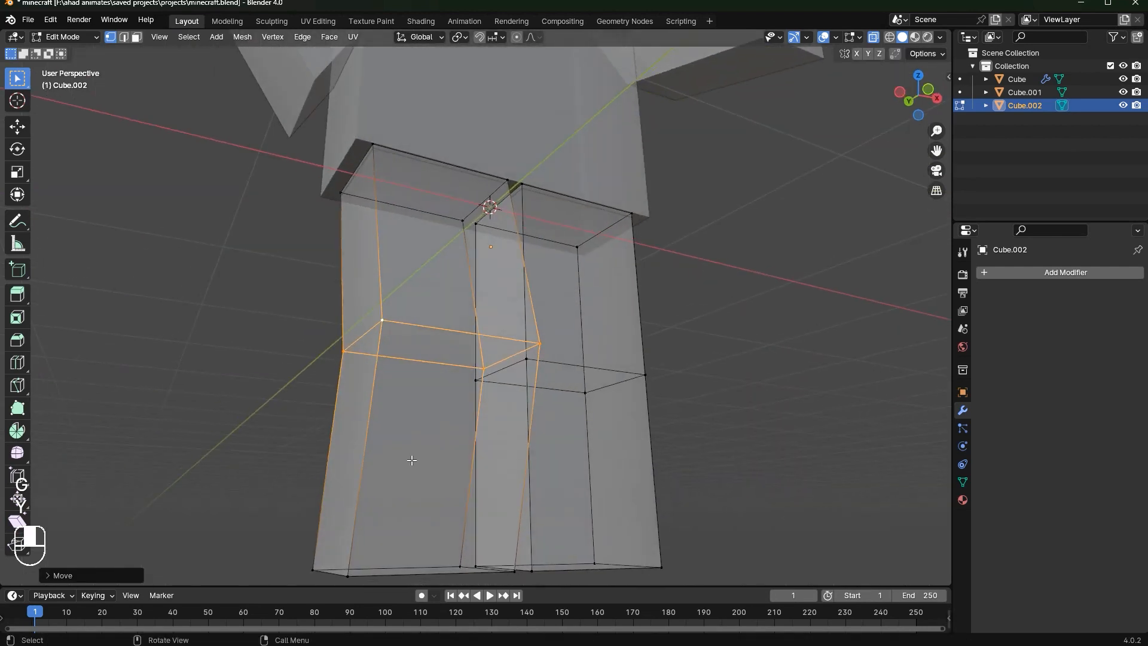
Select the -X leg's bottom vertices in front view and move them outward along X
click(925, 93)
drag(307, 512, 501, 589)
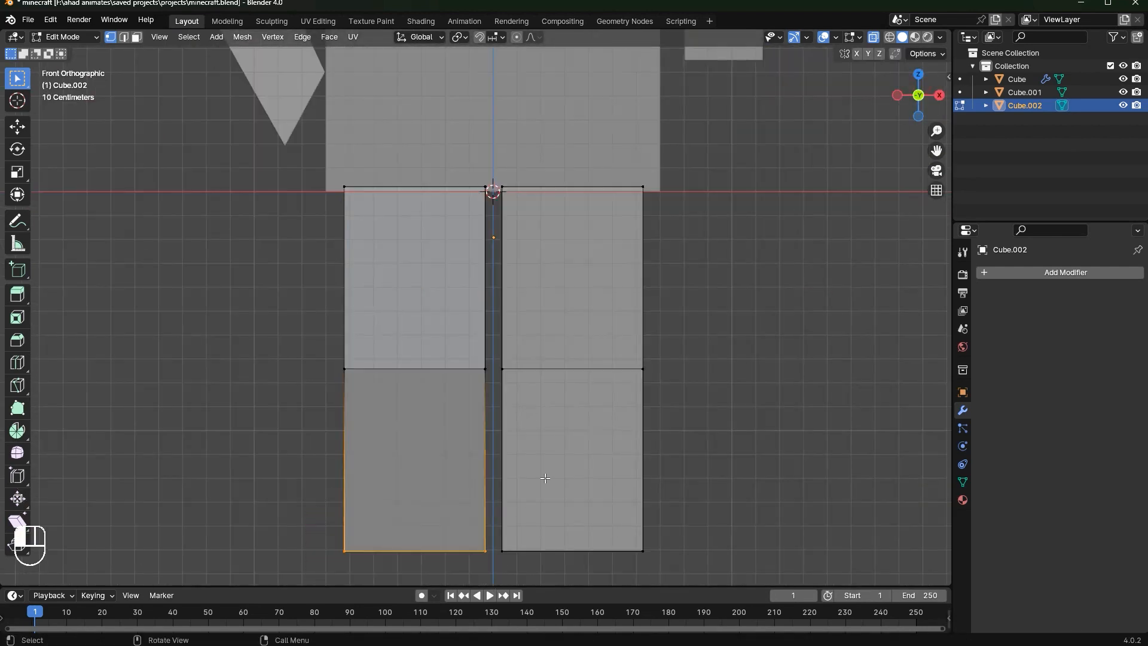
key(g)
key(x)
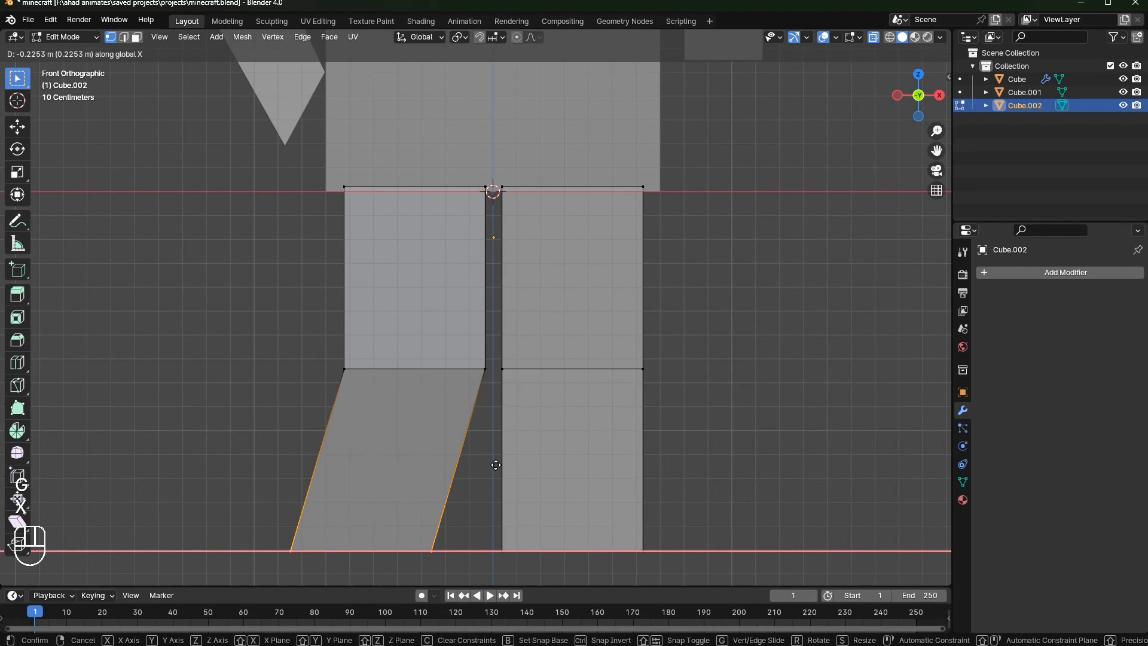
click(514, 465)
Shift the -X leg's knee loop slightly outward along X
alt+click(446, 372)
key(g)
key(x)
click(478, 360)
Select the -X leg's bottom vertices and raise them in left view to shorten the lower leg
alt+click(379, 551)
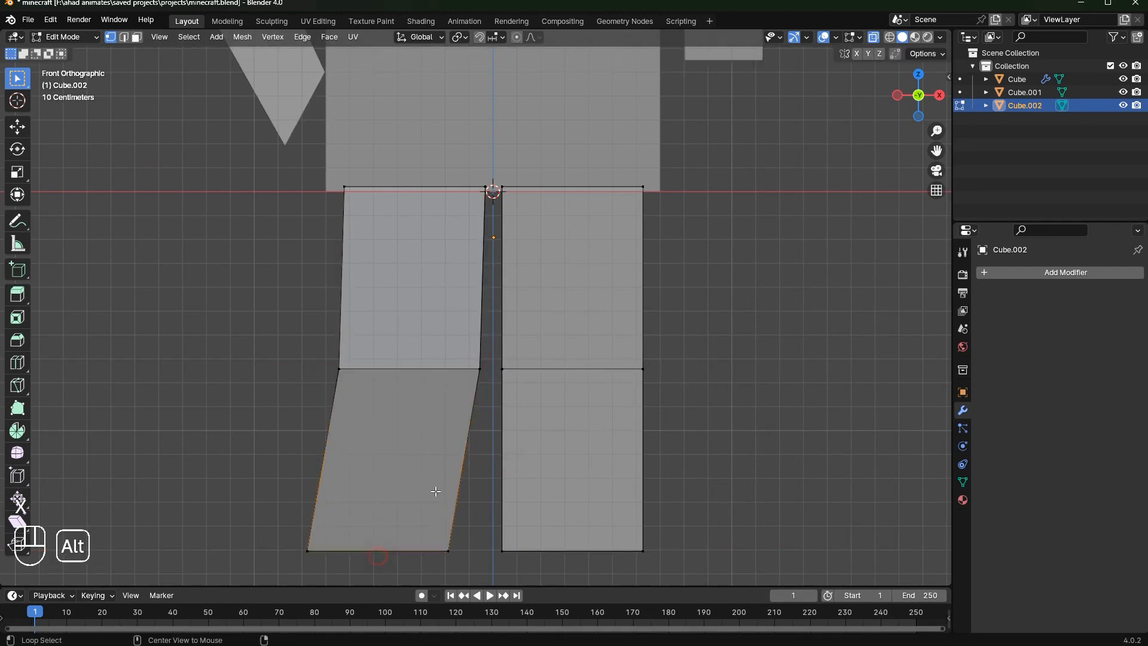
scroll(436, 487, down, 2)
drag(447, 515, 479, 527)
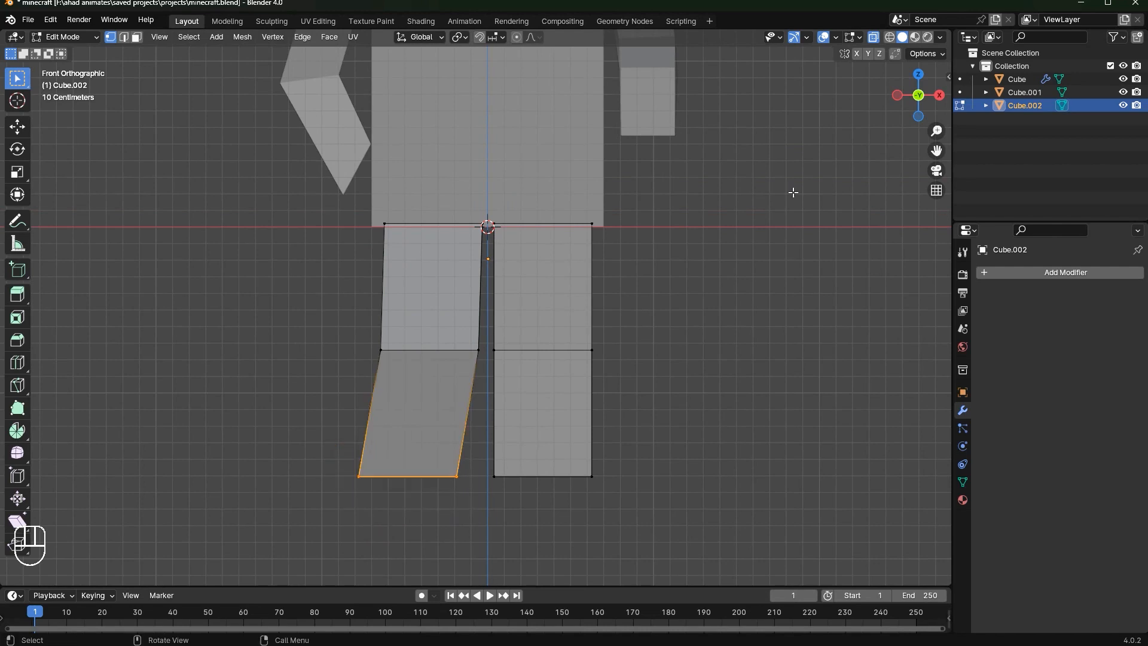
click(897, 99)
key(g)
click(592, 386)
Rotate the -X leg's bottom vertices about 50 degrees in left view and move them backward
key(r)
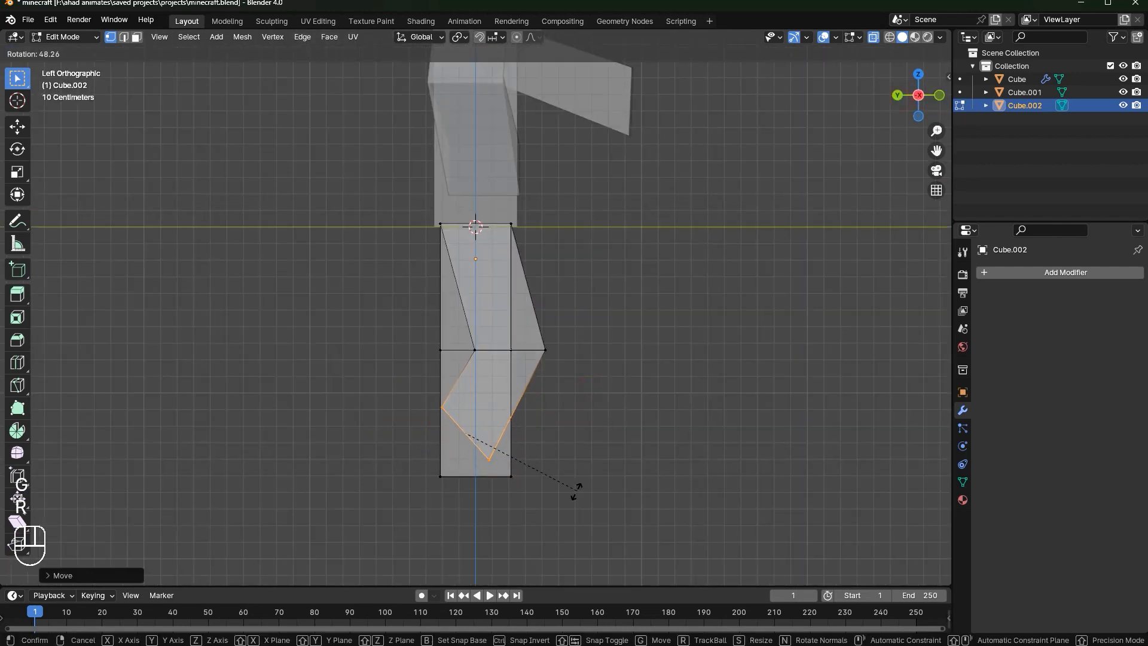
key(g)
click(538, 500)
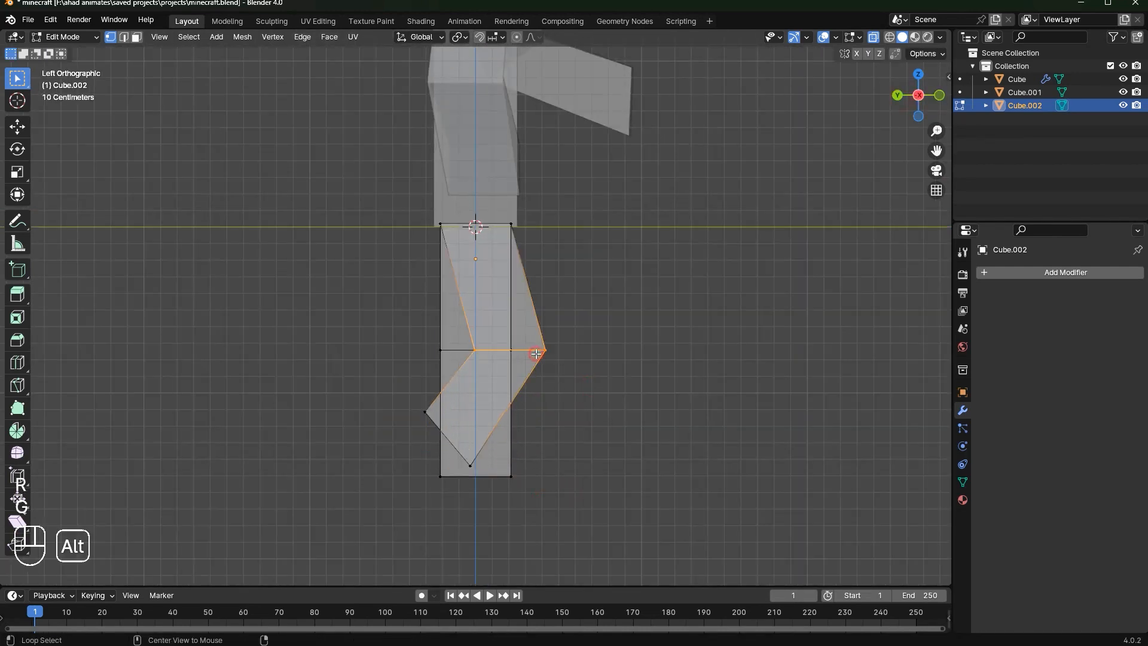
Move the -X leg's knee loop slightly forward and up in left view, tilting it toward the bend
key(g)
key(g)
click(575, 345)
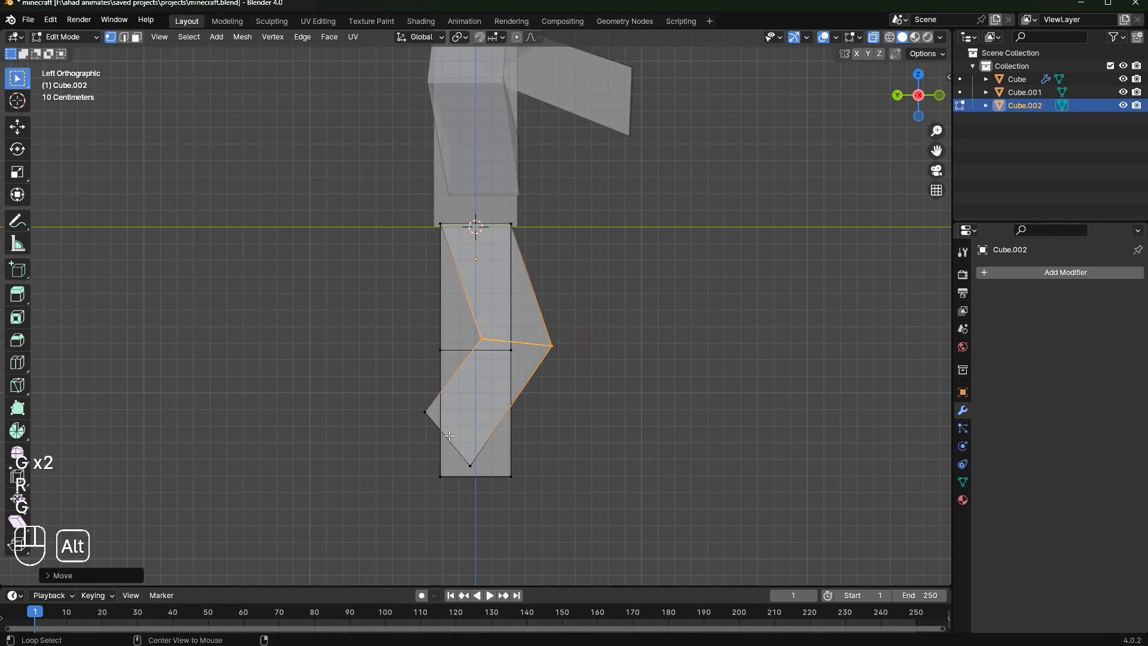
Rotate the -X leg's bottom vertices further and raise them to bend the lower leg more strongly backward
shift+drag(442, 432, 441, 432)
key(g)
key(r)
key(g)
click(500, 424)
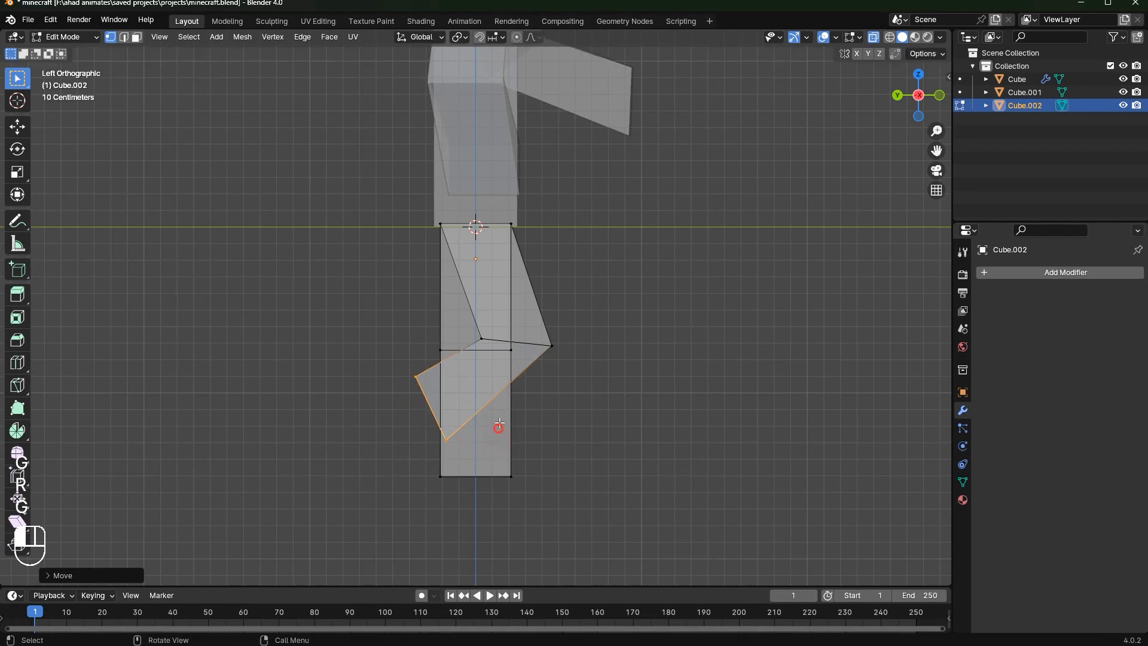
Move the vertices behind the -X leg's knee slightly up and back
key(g)
key(g)
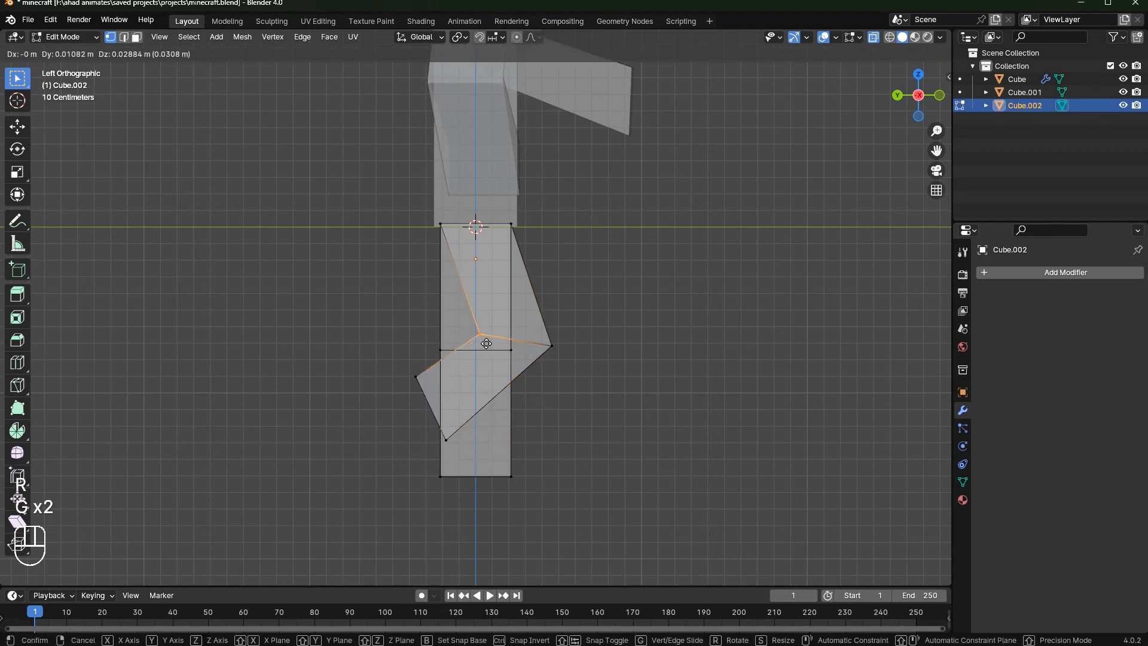
click(484, 345)
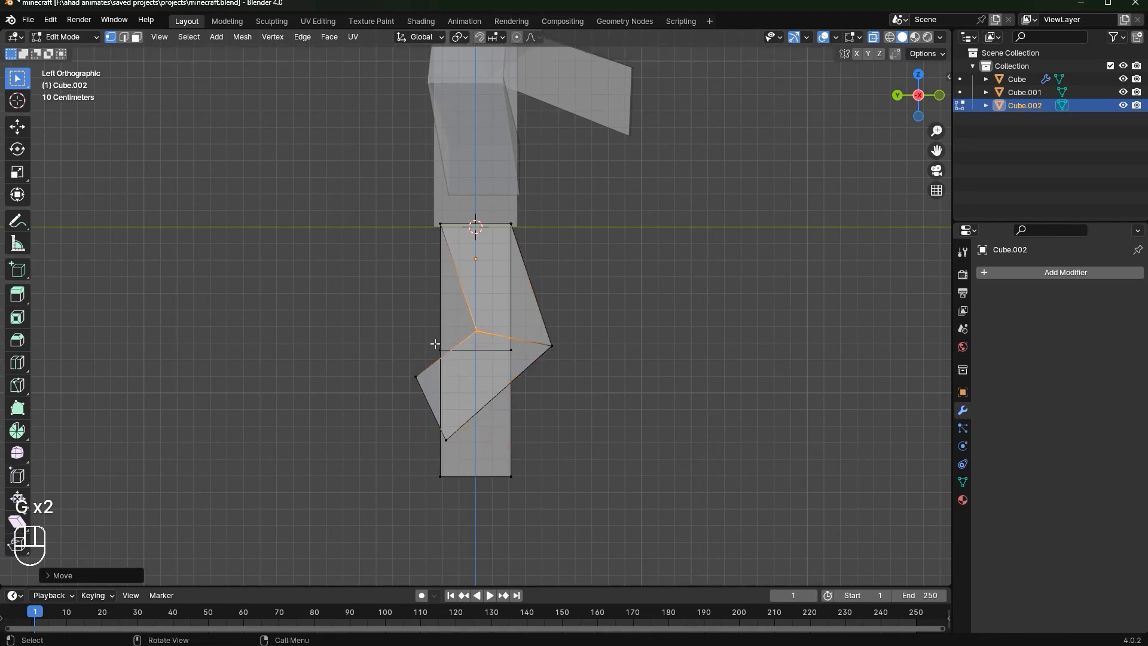
Select the +X leg's knee loop in left view and move it forward along Y
drag(519, 366, 518, 365)
key(g)
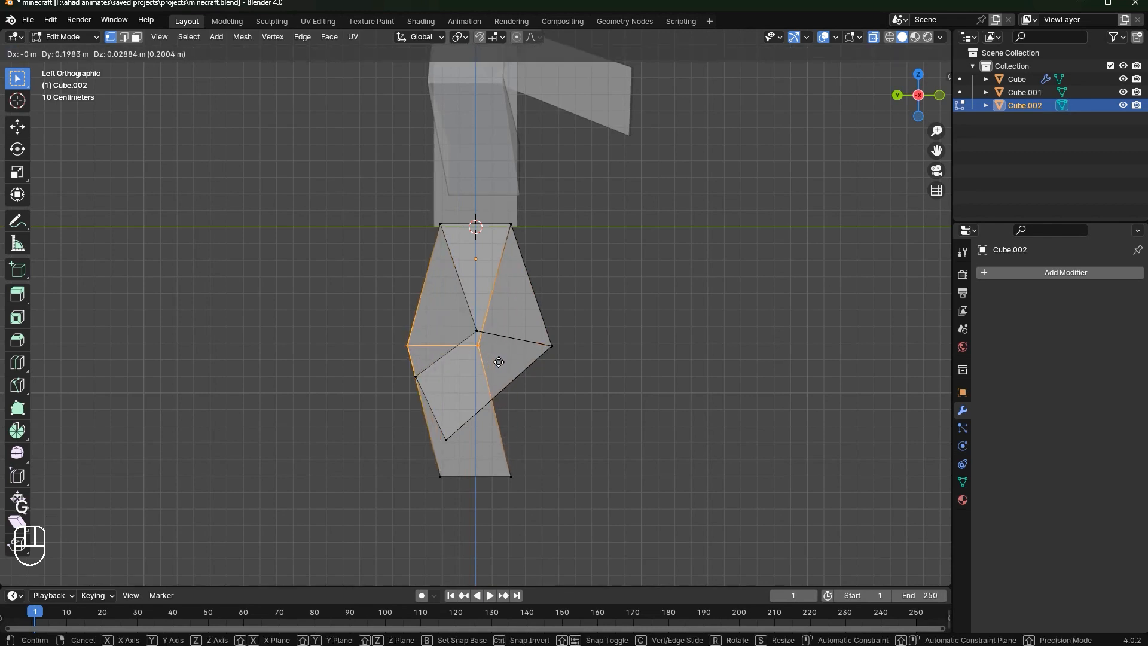
right_click(531, 356)
key(g)
key(x)
right_click(538, 358)
key(g)
key(y)
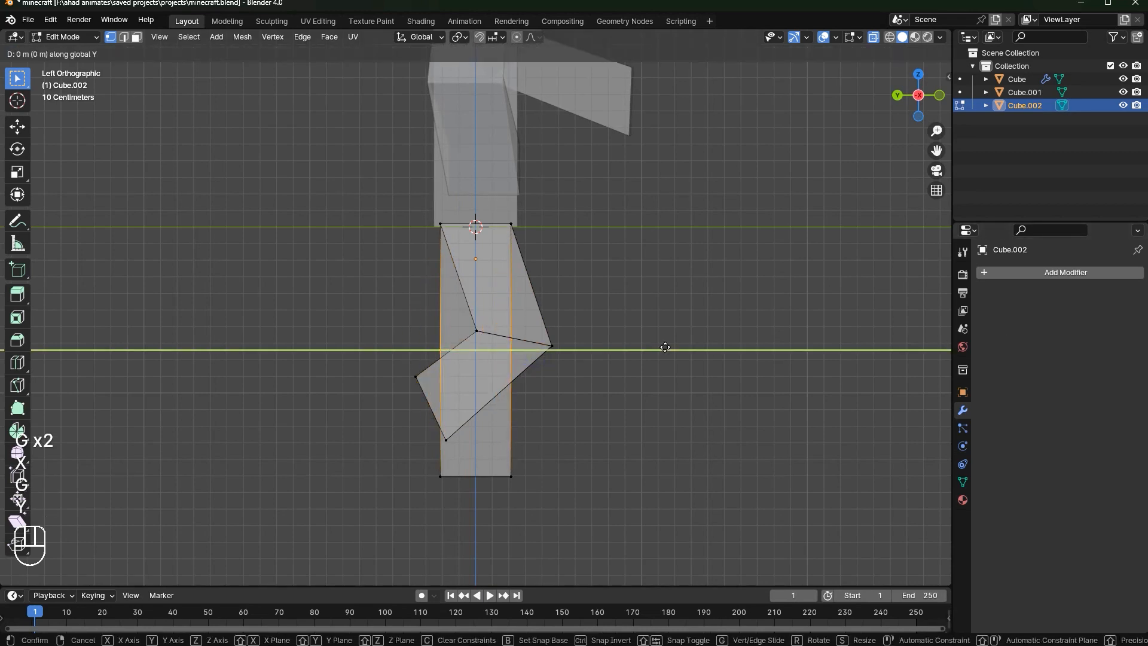
click(687, 353)
Rotate the +X leg's bottom vertices about 12 degrees and shift them along Y
drag(436, 458, 566, 492)
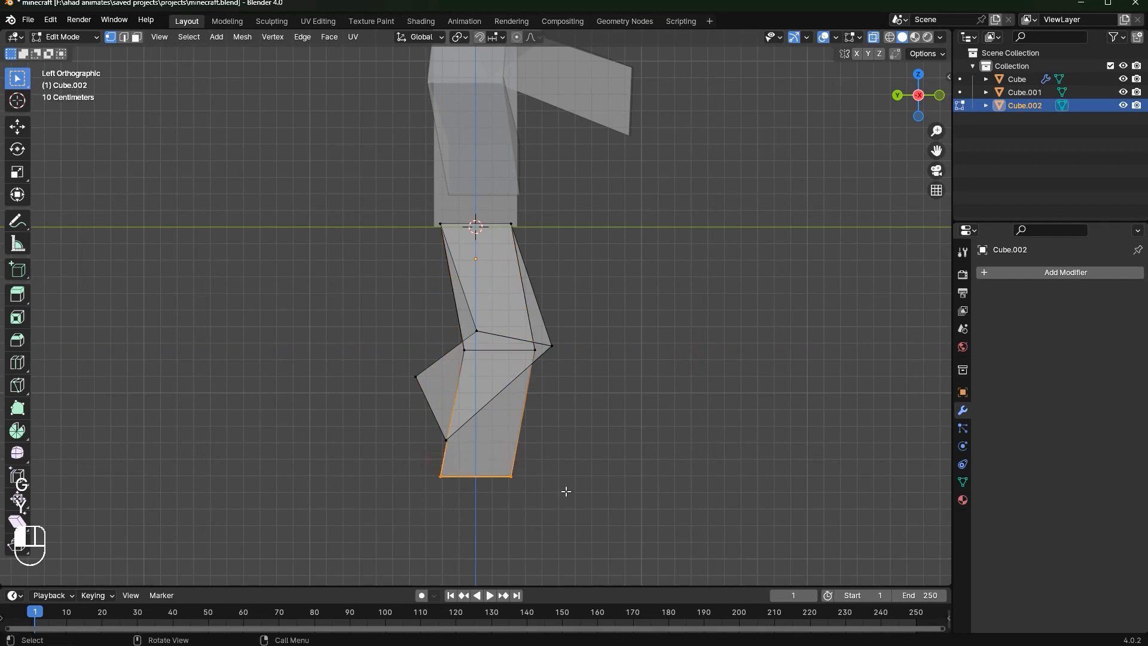
key(r)
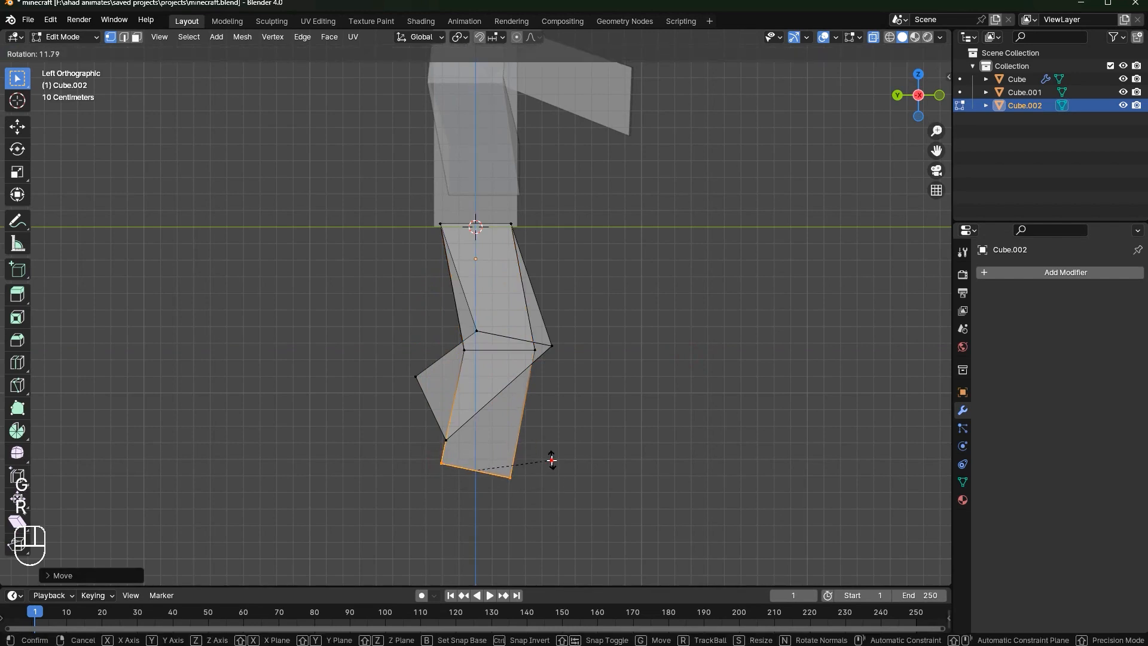
click(554, 461)
key(g)
key(y)
click(579, 458)
Rotate the +X leg's bottom vertices again and fine-tune their position along Y and Z
key(r)
click(601, 428)
key(g)
key(y)
click(613, 423)
key(g)
key(z)
click(613, 422)
Select the +X leg's knee loop and adjust its position along Y
alt+click(515, 355)
key(g)
key(y)
click(603, 344)
Return to Object Mode, deselect the legs and save the file
key(Tab)
click(730, 241)
middle_drag(800, 111, 491, 299)
key(ctrl+s)
Add a cube for the character's head, working in front view
scroll(532, 262, down, 3)
scroll(567, 296, up, 2)
scroll(596, 309, down, 5)
scroll(596, 308, up, 1)
click(903, 94)
shift+middle_drag(634, 221, 642, 289)
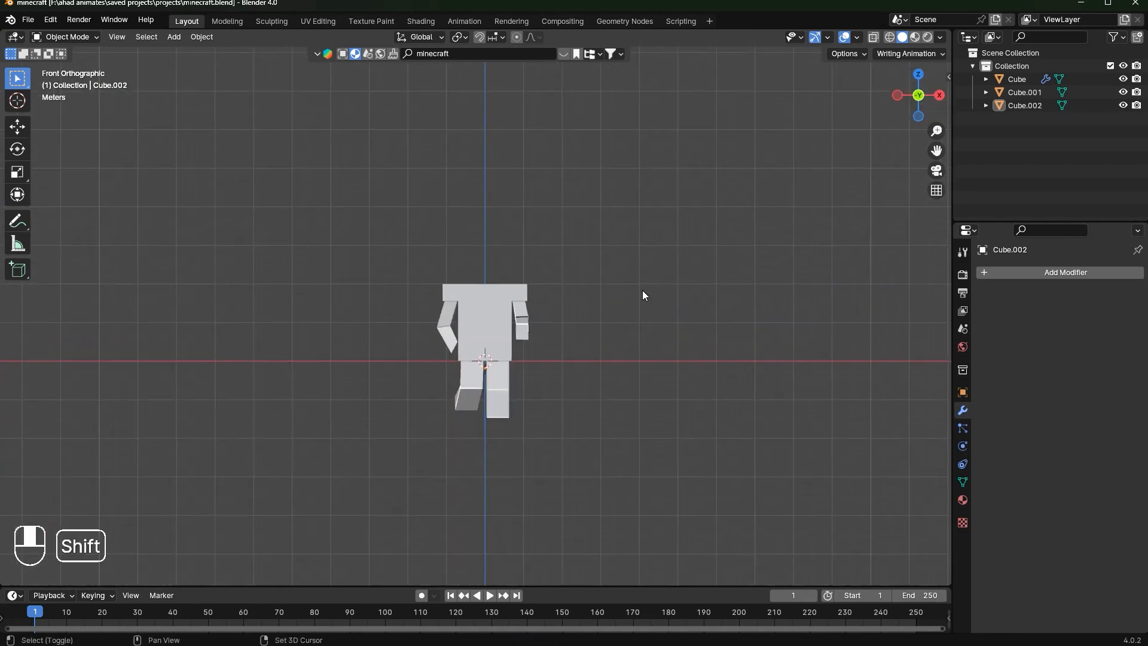
key(shift+a)
mouse_move(619, 260)
click(668, 269)
scroll(675, 319, up, 5)
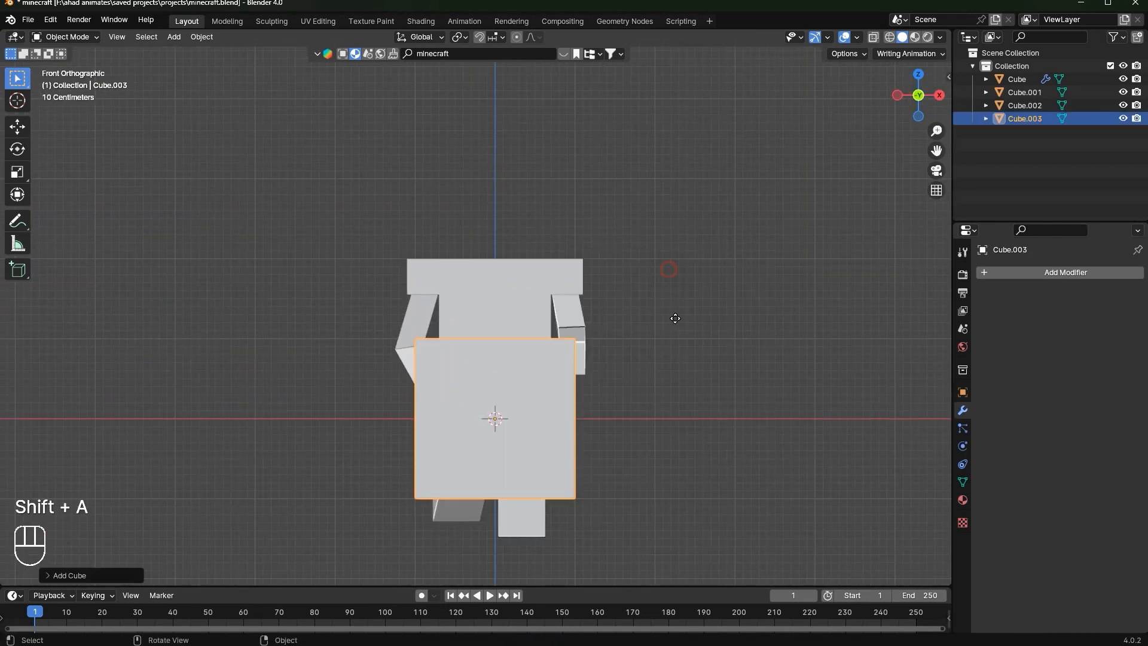
Raise the head cube along Z until it rests on top of the shoulders
key(g)
key(z)
ctrl+click(675, 96)
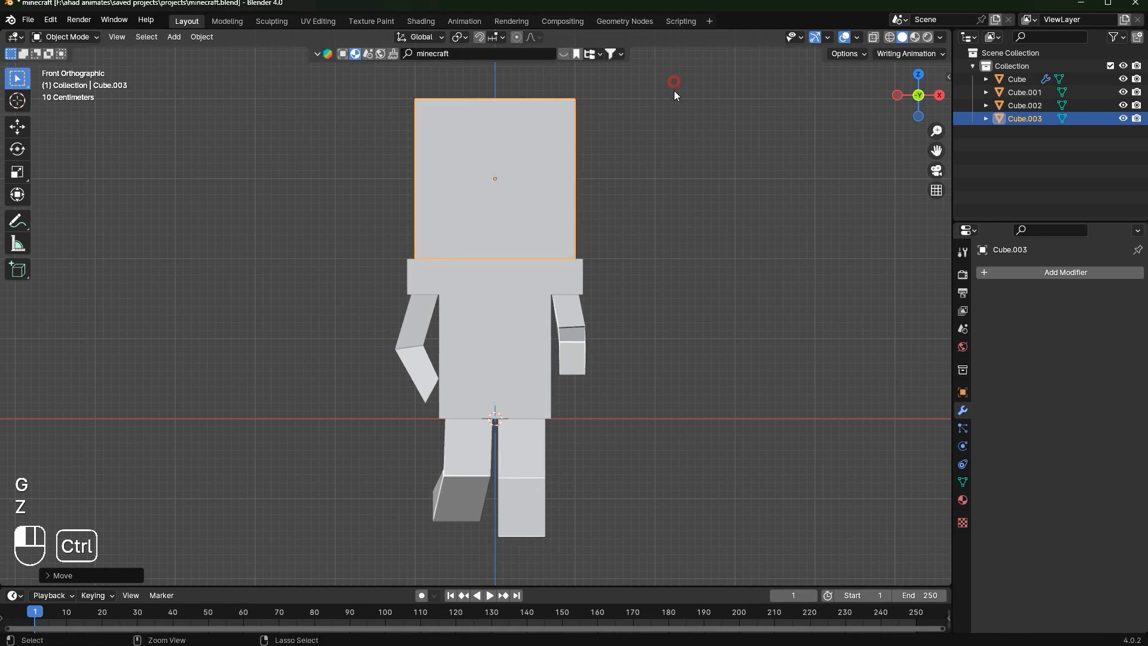
Scale the head cube down uniformly and lower it along Z onto the shoulders, using snapping
shift+middle_drag(616, 245, 602, 331)
scroll(602, 331, up, 4)
key(s)
ctrl+click(692, 262)
scroll(692, 262, up, 1)
key(g)
key(z)
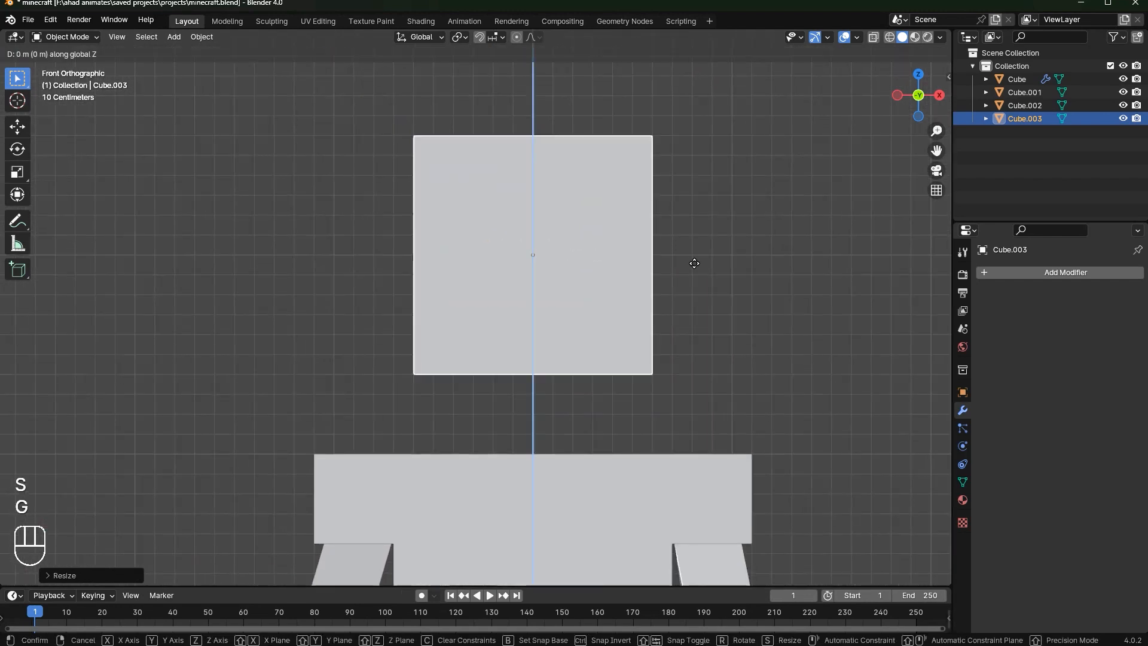
ctrl+click(724, 328)
Widen the head cube along X with snapped scaling
scroll(720, 321, down, 1)
key(s)
key(x)
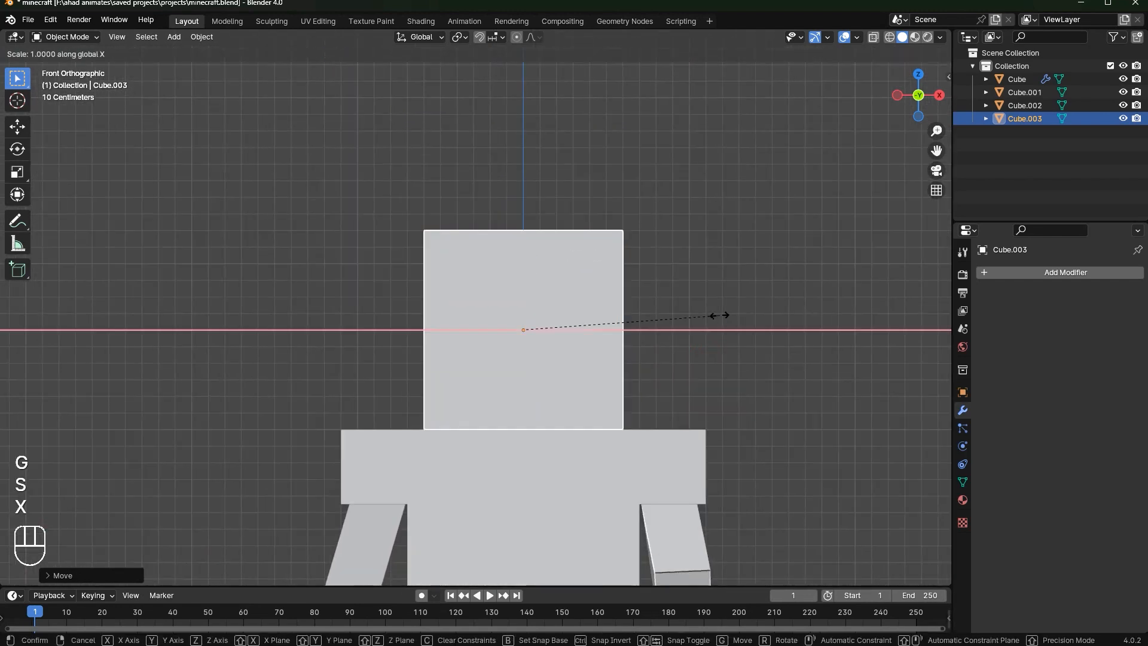
ctrl+click(763, 321)
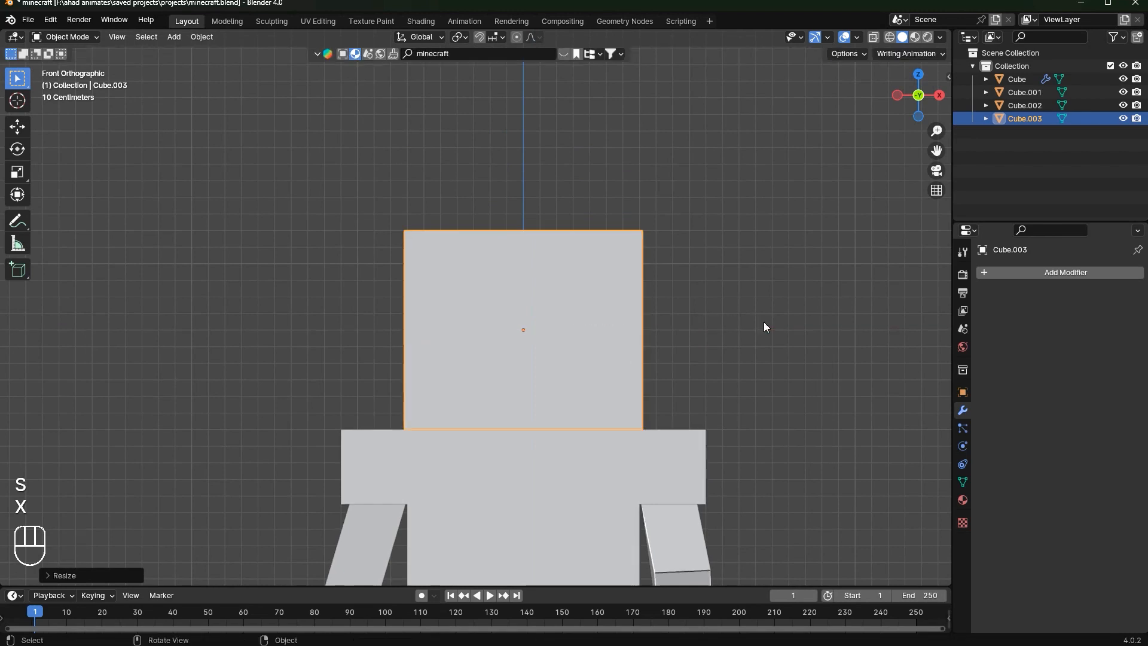
Scale the whole head to 0.9 and move it down along Z to sit on the shoulders
key(s)
key(x)
key(s)
key(z)
key(s)
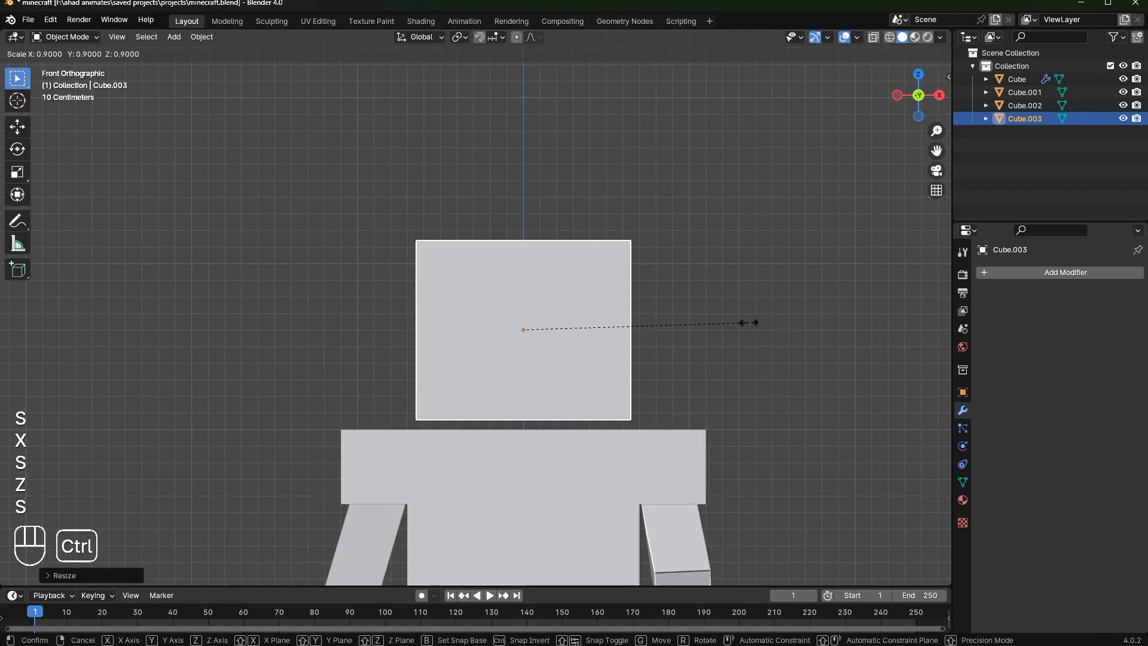
key(g)
key(z)
click(760, 332)
Check the head's placement on the torso and save the file
scroll(759, 331, down, 4)
middle_drag(760, 332, 681, 362)
scroll(675, 276, up, 4)
scroll(675, 276, down, 2)
click(899, 97)
scroll(658, 368, up, 3)
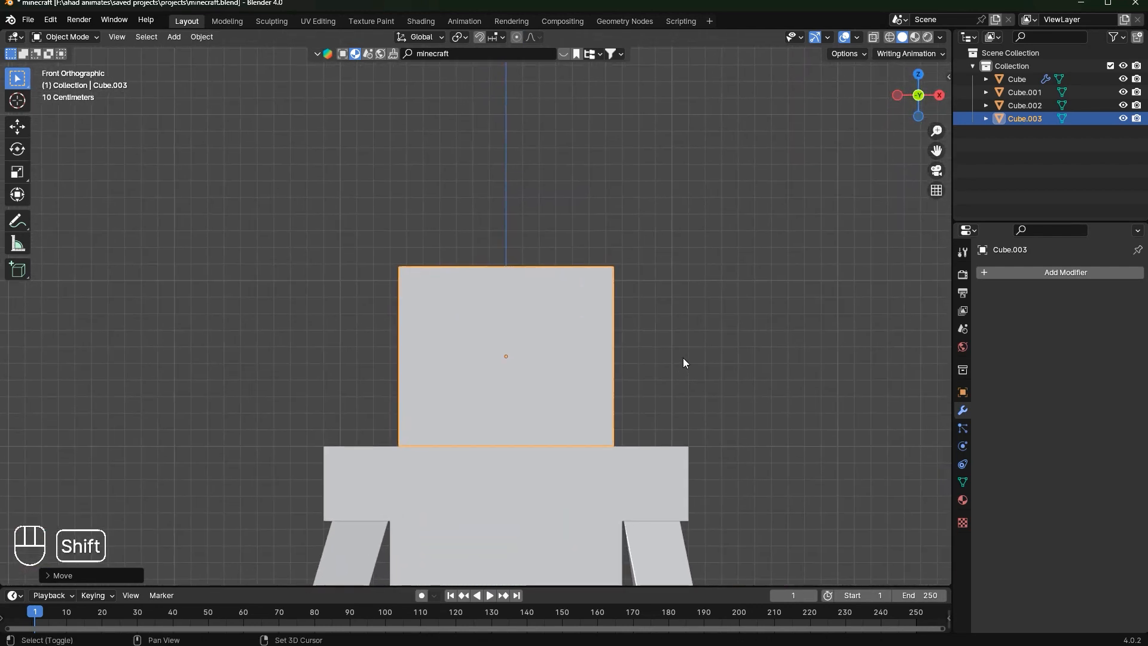
key(ctrl+s)
Duplicate the head's top face in place and separate the copy by selection into its own object
middle_drag(582, 197, 477, 303)
key(Tab)
key(3)
click(539, 258)
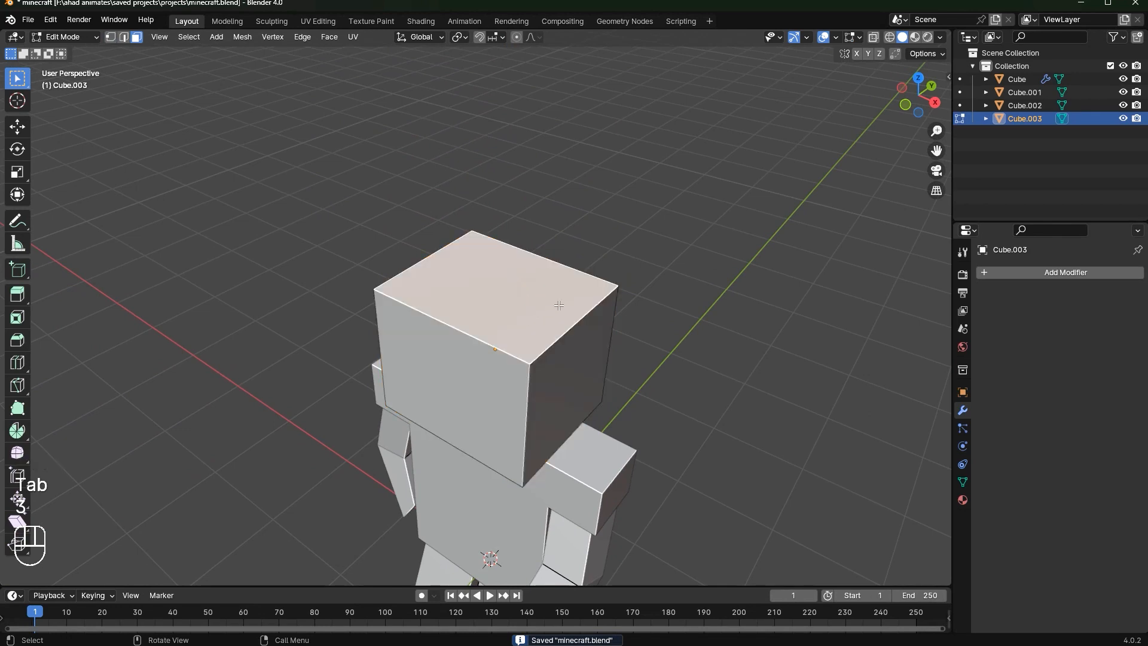
key(shift+d)
right_click(596, 248)
key(p)
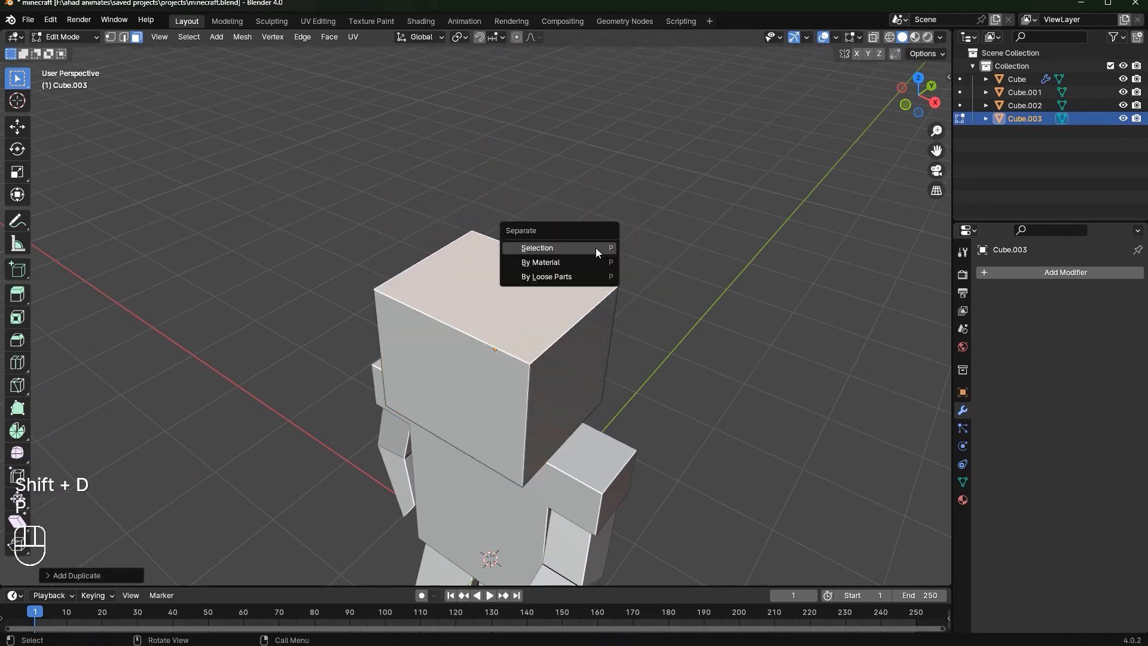
click(595, 248)
Return to Object Mode and select the separated top face, viewing it from the front
key(Tab)
click(493, 354)
click(529, 313)
click(905, 105)
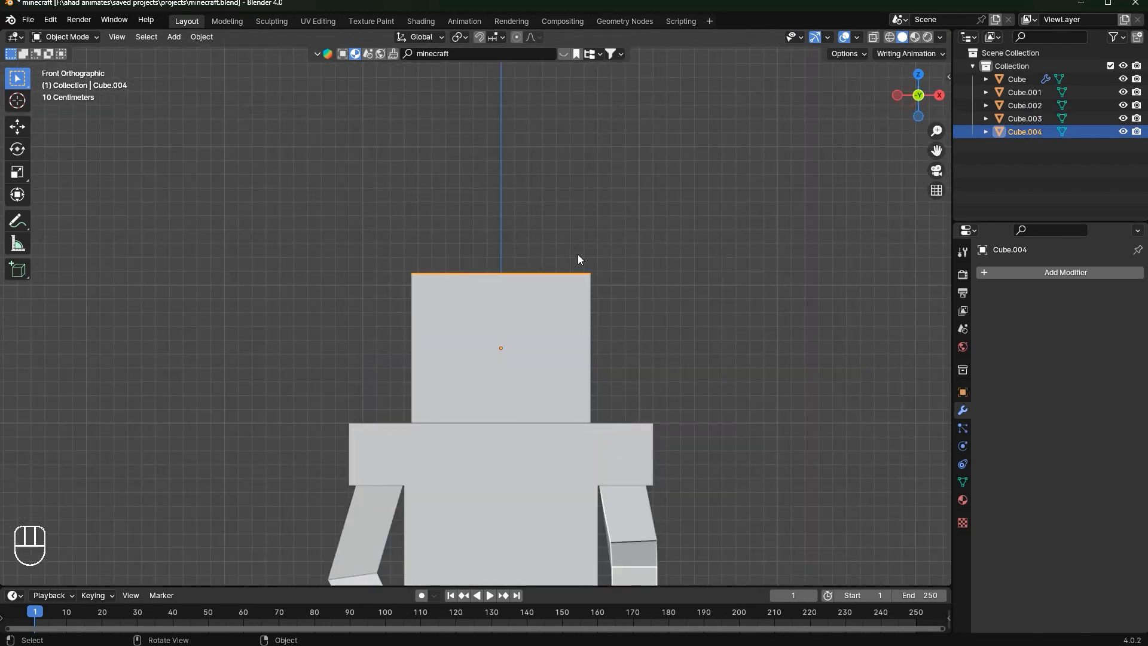
scroll(579, 259, up, 3)
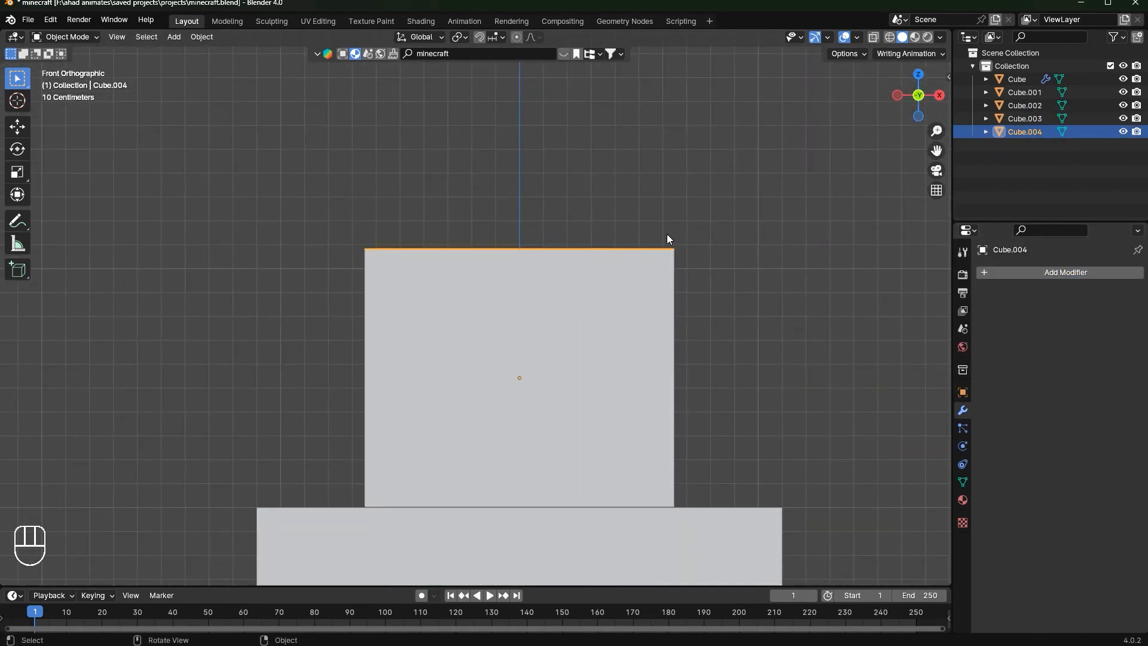
Apply the separated face's object transform and set its origin to Center of Mass (Surface)
key(ctrl+a)
click(592, 225)
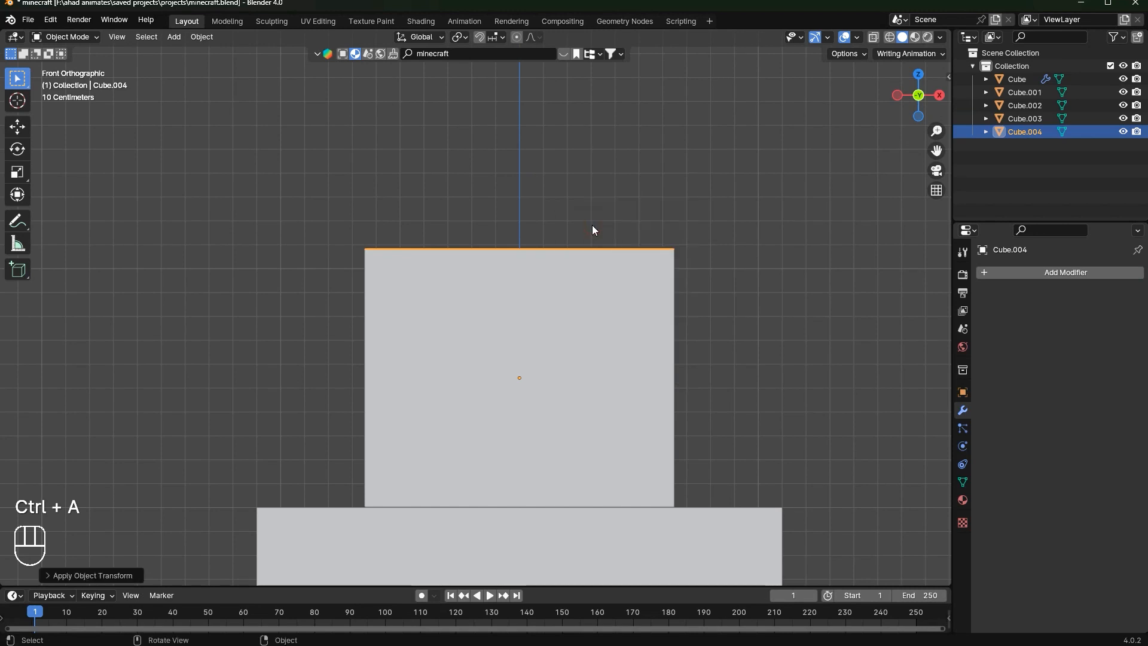
right_click(551, 219)
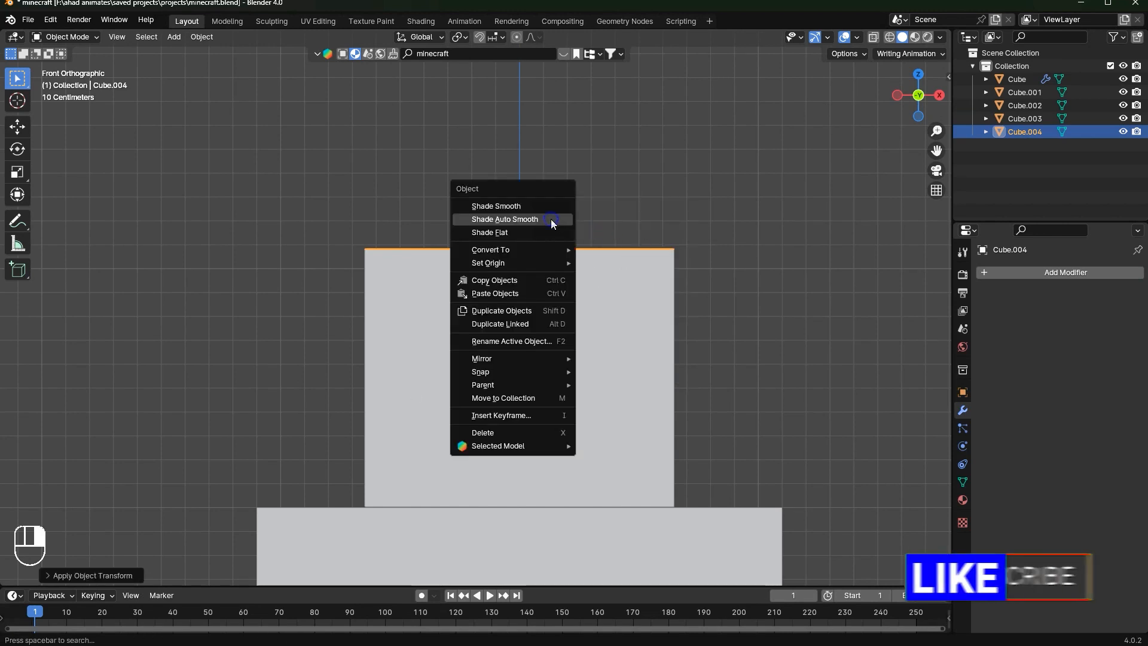
mouse_move(529, 262)
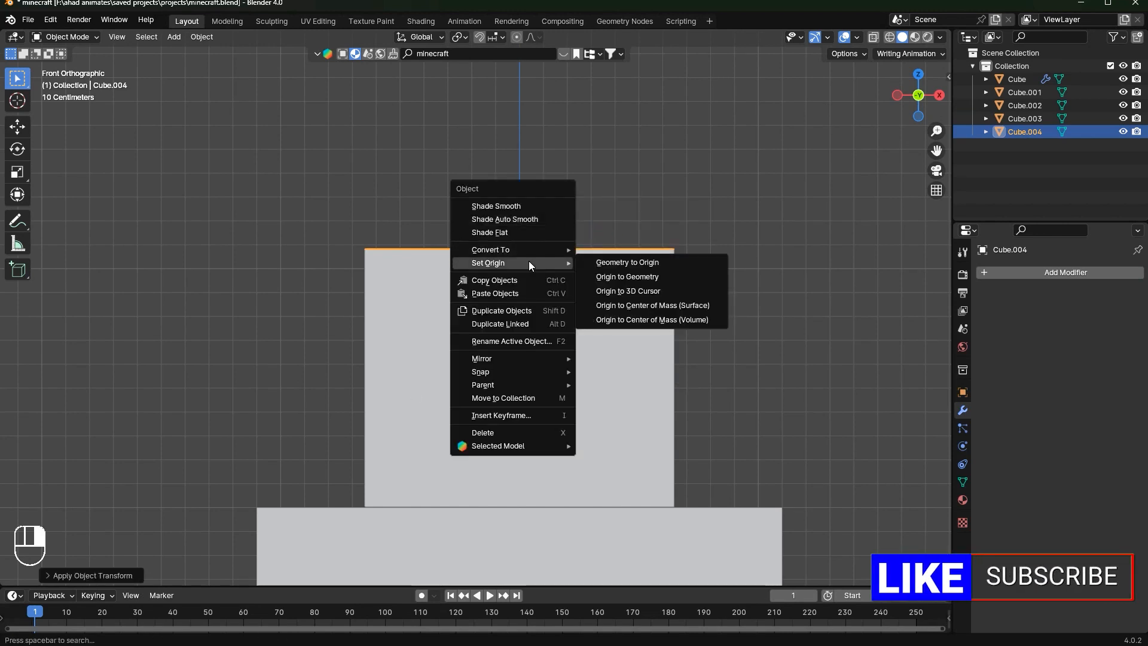
click(698, 305)
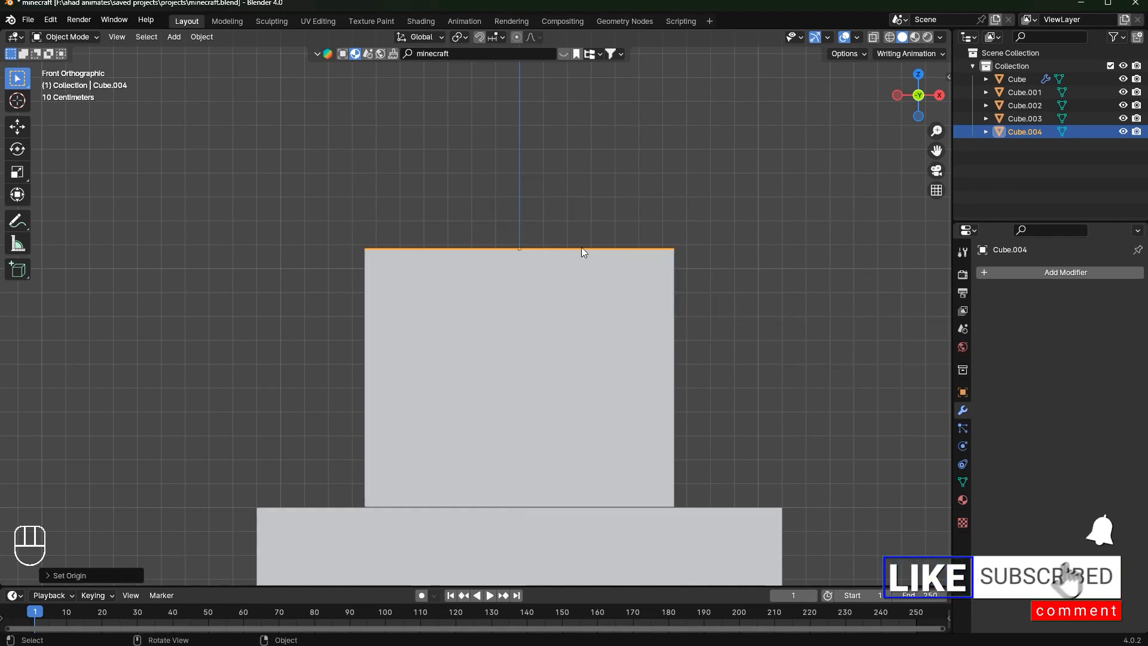
Add a Solidify modifier to the separated face with a thickness of -0.03 m
click(1049, 275)
click(1048, 273)
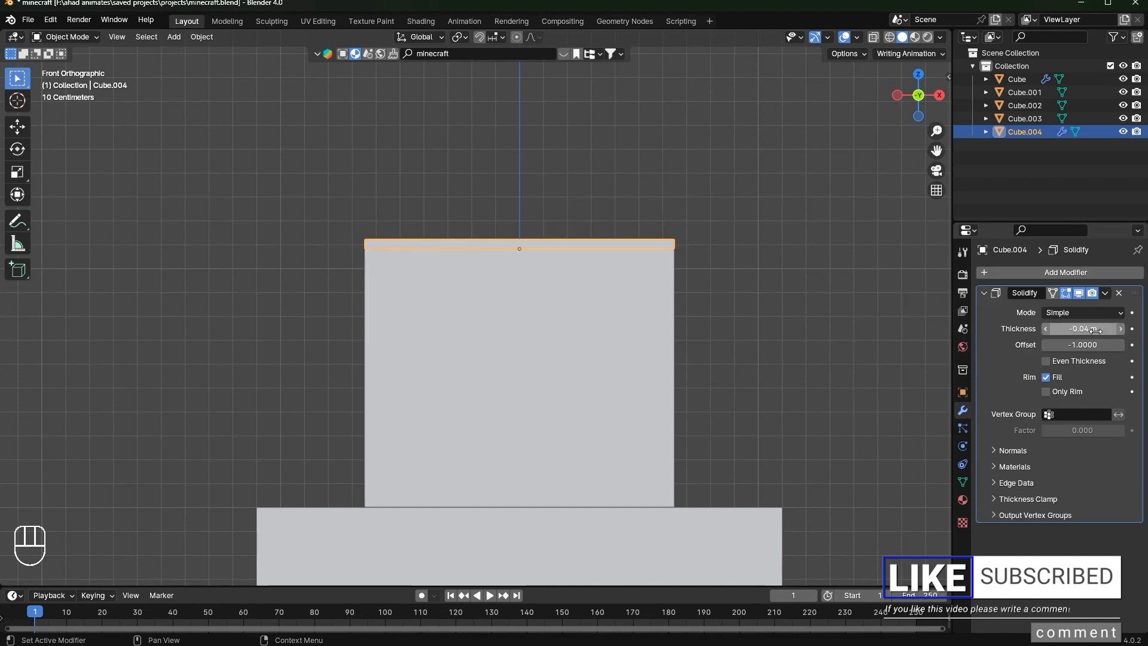
click(1097, 330)
text(-0.03)
key(Return)
In Edit Mode with X-ray on, select the hair face's back edge and both side edges
key(Tab)
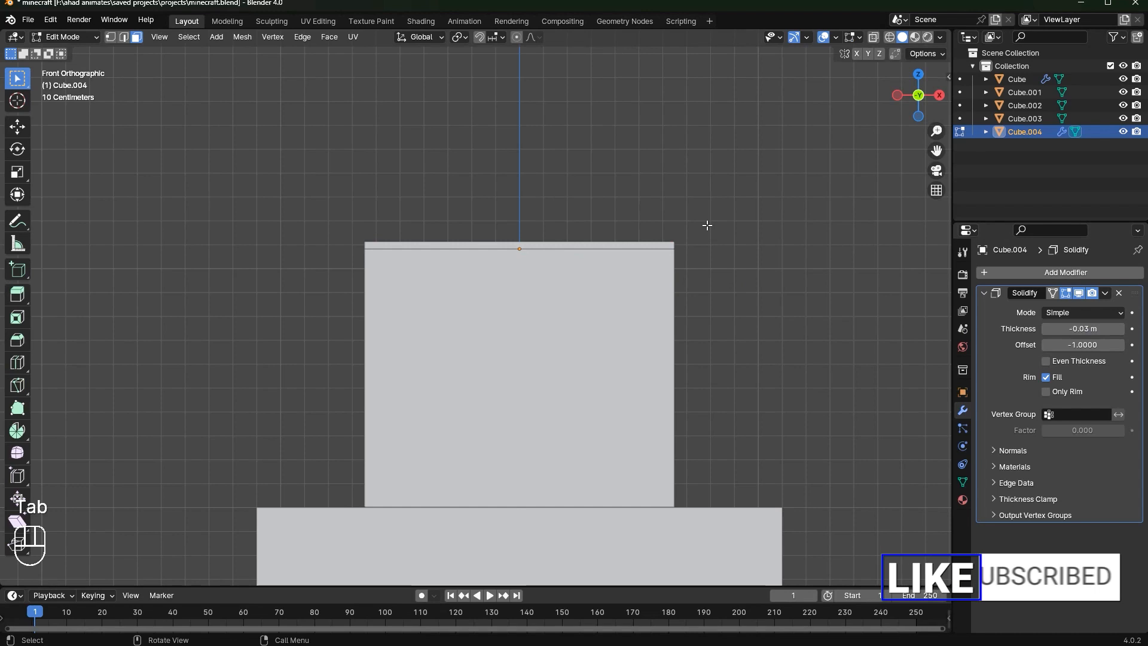
middle_drag(777, 179, 798, 180)
click(918, 95)
click(874, 37)
key(grave)
key(Escape)
key(2)
drag(722, 235, 660, 289)
middle_drag(660, 290, 631, 393)
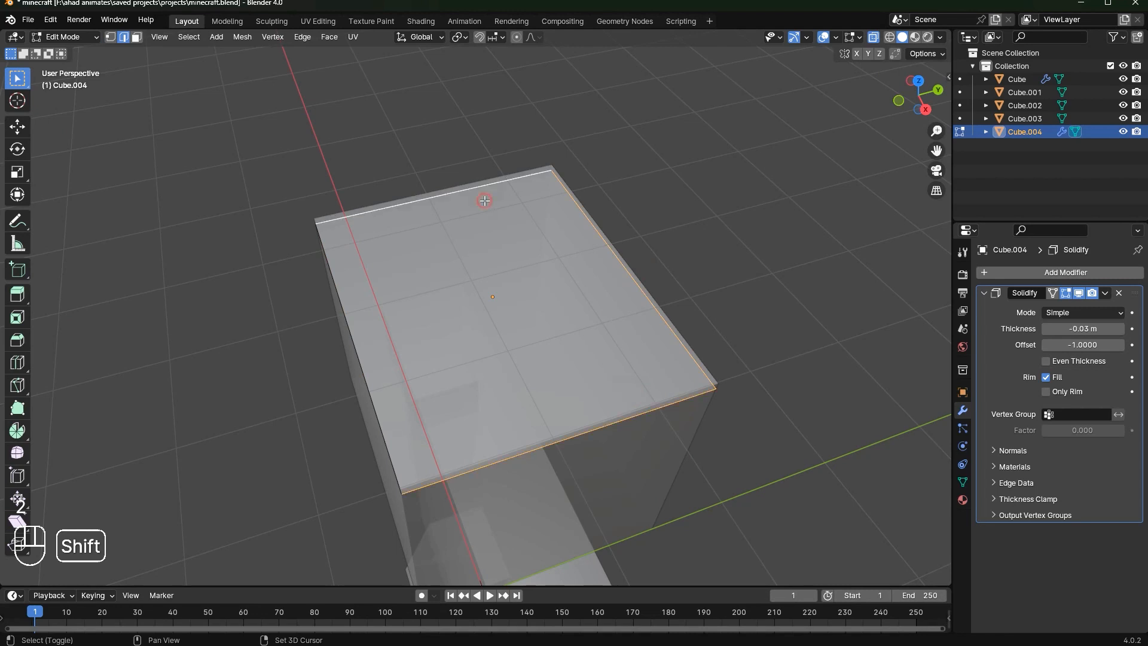
middle_drag(739, 207, 694, 174)
Extrude the three selected hair edges down along Z to about two-thirds of the head's height
key(e)
key(z)
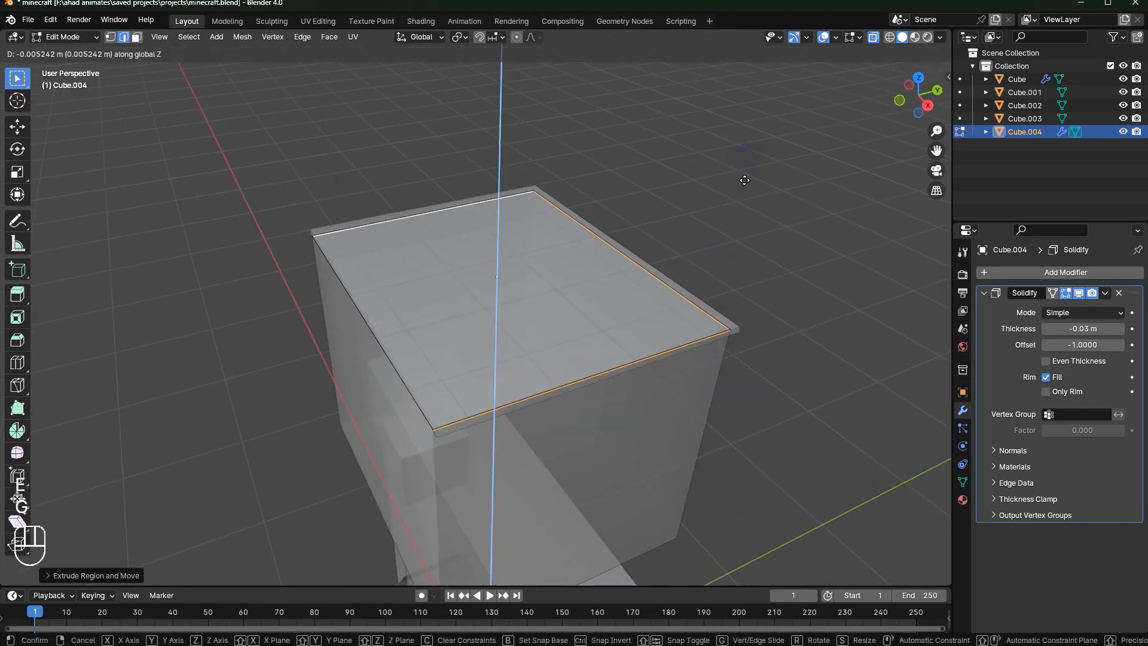
click(741, 268)
key(KP_3)
key(g)
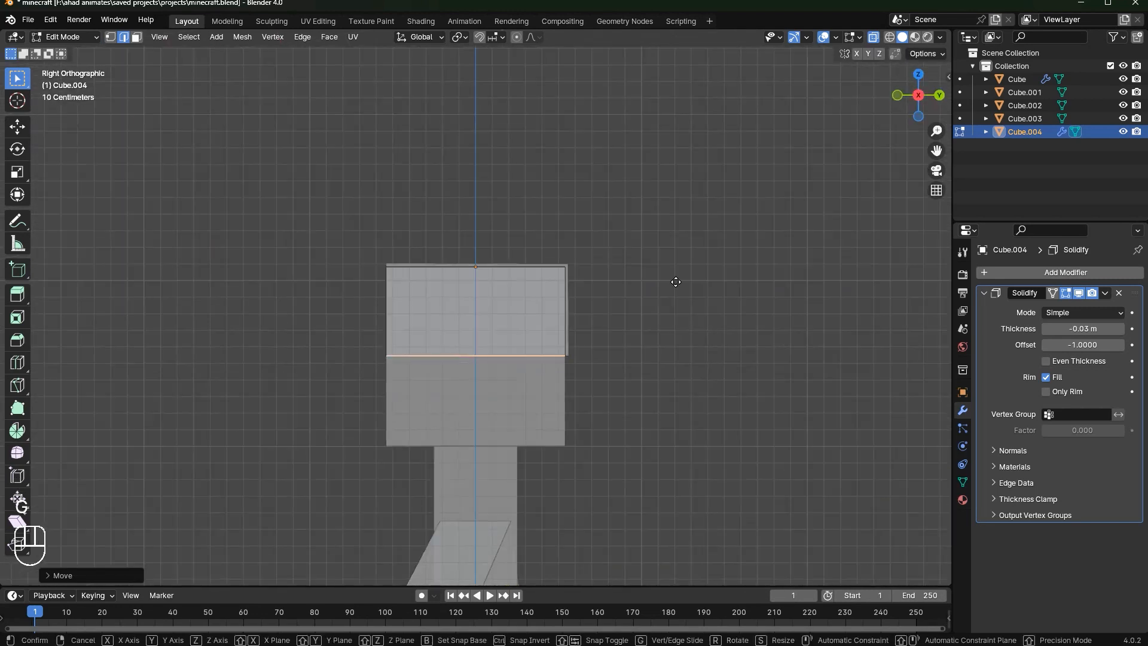
key(z)
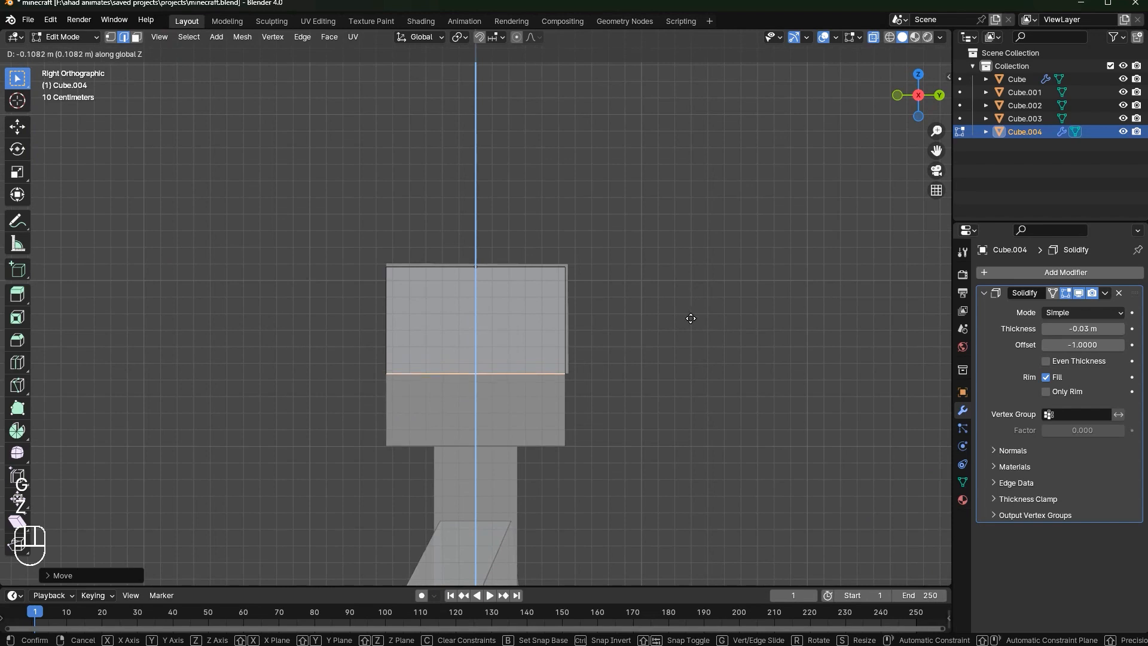
click(691, 319)
Add a centred vertical loop cut across the hair's sides and switch to vertex selection
scroll(688, 318, up, 2)
key(ctrl+r)
click(545, 399)
right_click(545, 400)
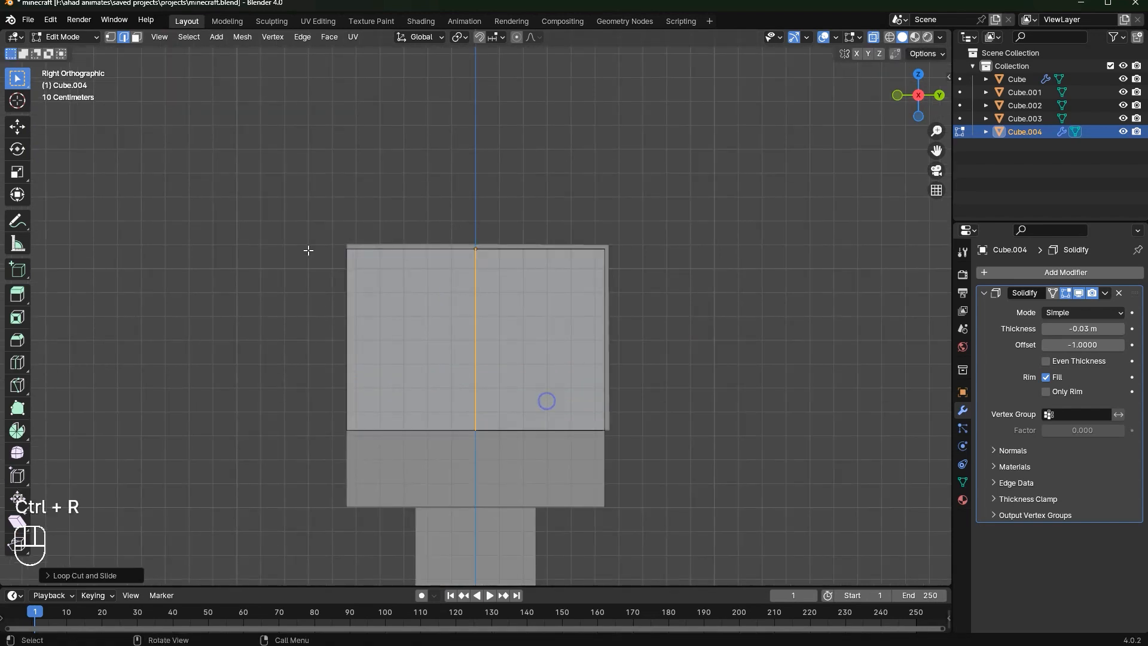
key(1)
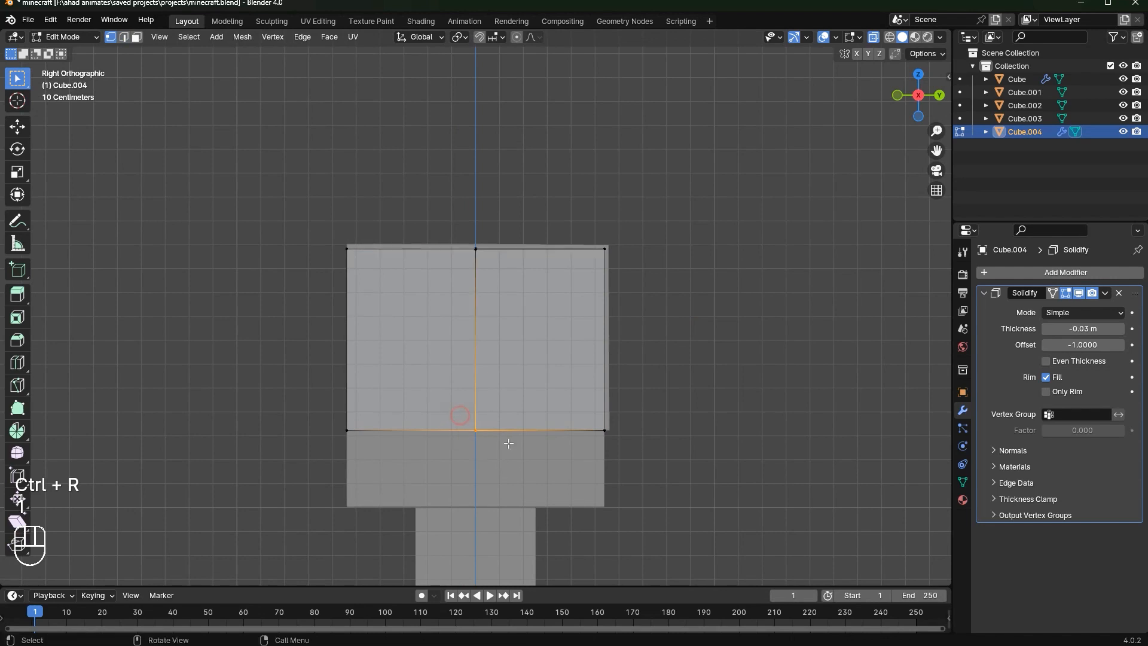
key(g)
key(z)
right_click(498, 378)
Select the bottom vertices of the hair's front half and raise them along Z to shorten the front sides
drag(500, 367, 302, 467)
key(g)
key(z)
click(516, 323)
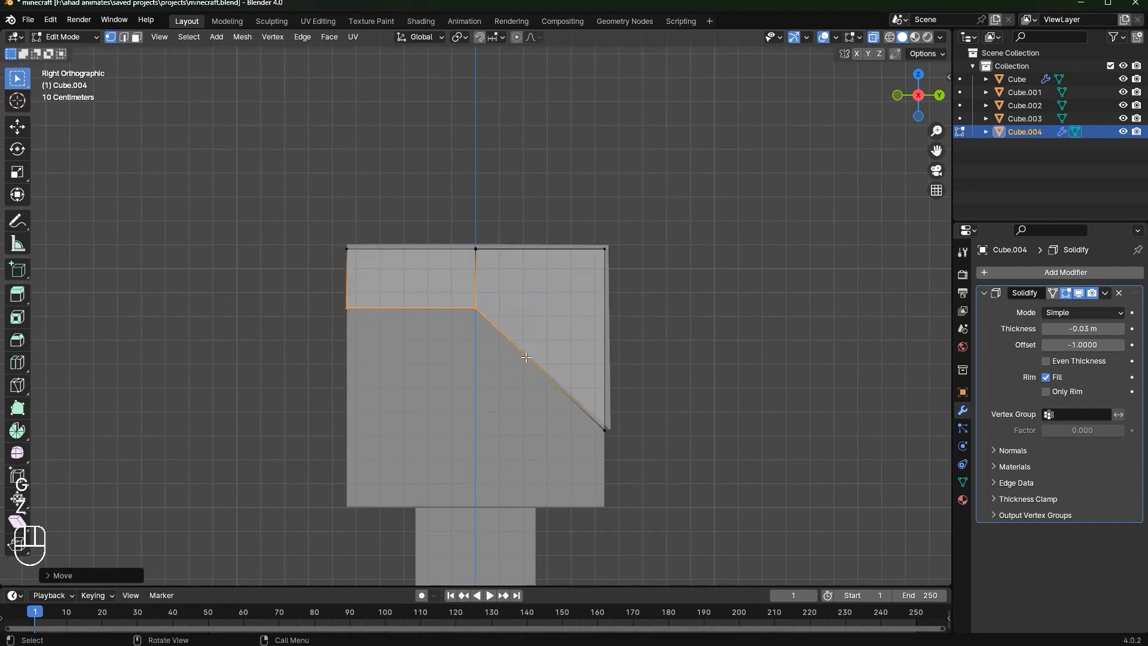
Lower the hair's front bottom vertices slightly in right view
scroll(516, 322, down, 3)
middle_drag(516, 322, 550, 344)
click(925, 99)
key(g)
click(582, 325)
Add three evenly spaced vertical loop cuts through the hair's rear half
scroll(583, 324, up, 3)
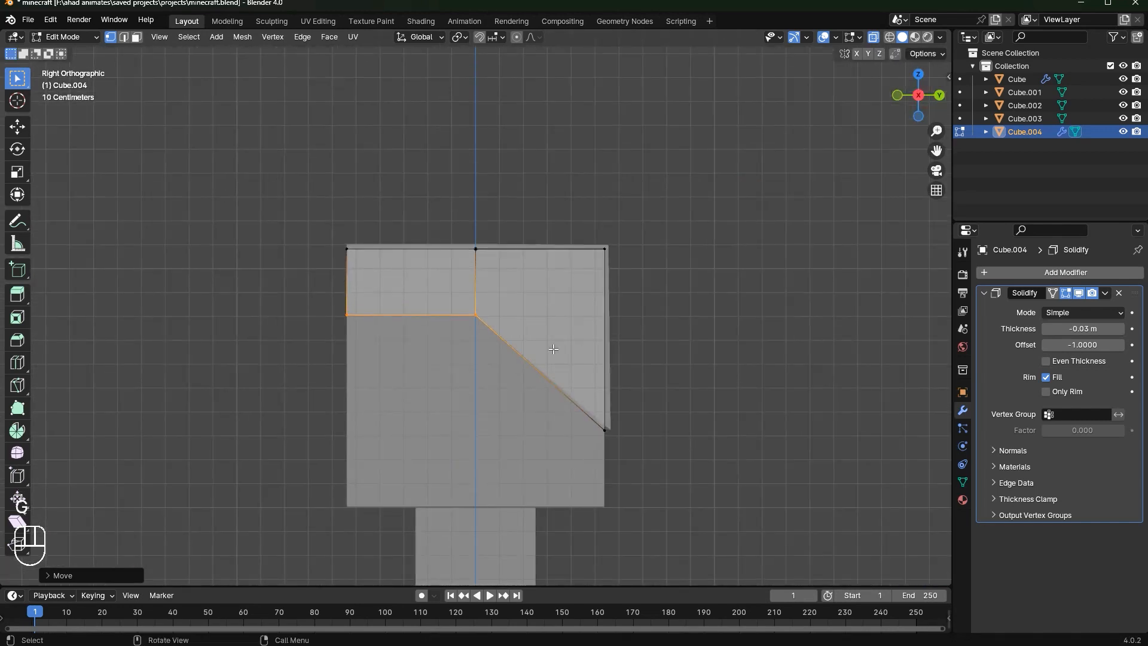
click(552, 349)
right_click(552, 350)
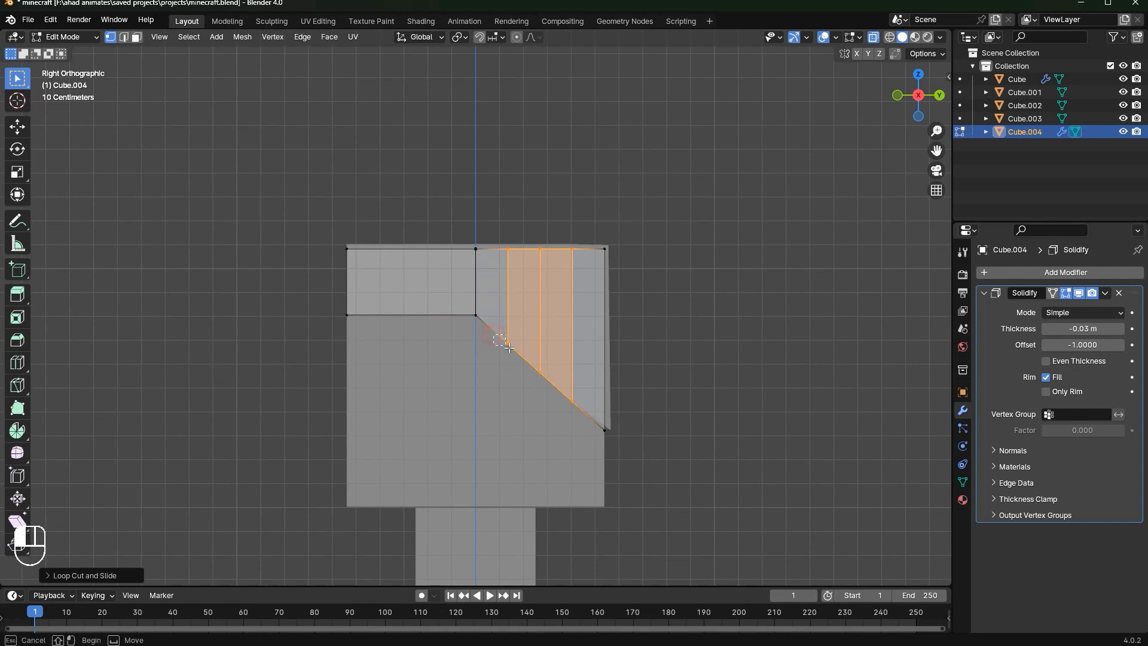
Adjust the bottom vertices of the rear half's first cut and raise those of the second cut along Z for a jagged edge
drag(510, 348, 510, 349)
scroll(511, 349, up, 3)
key(g)
key(z)
click(610, 258)
key(g)
key(z)
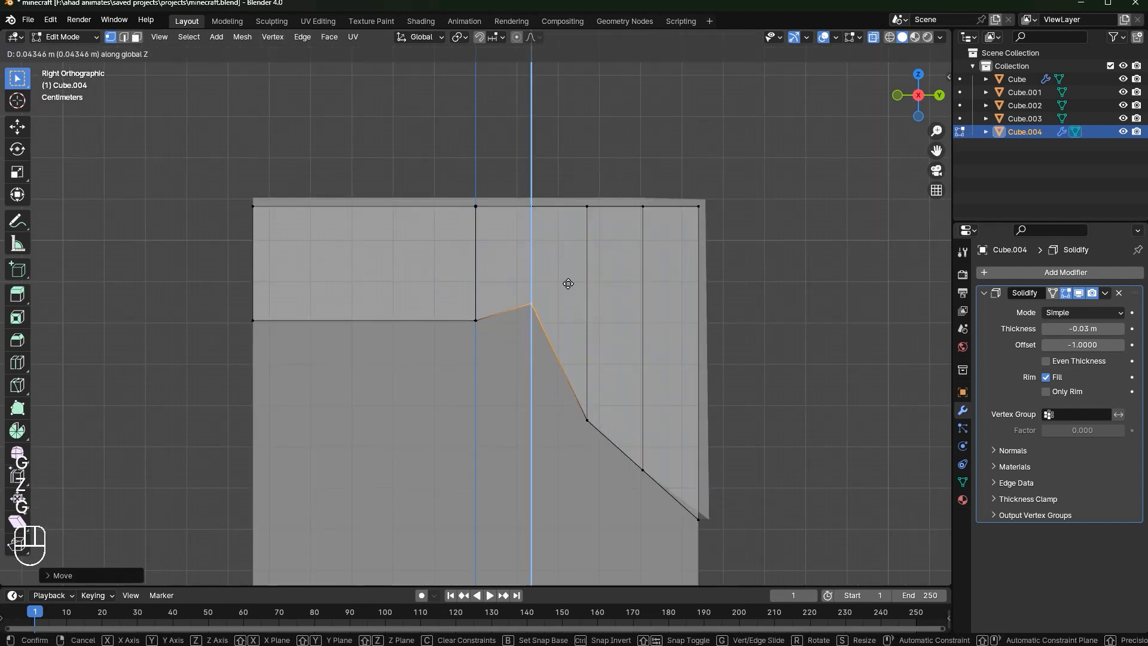
click(564, 349)
drag(598, 398, 558, 470)
key(g)
key(z)
click(582, 387)
Set the height of the third rear cut's bottom vertices and raise the rear corner's bottom vertices along Z
drag(622, 442, 665, 482)
key(g)
key(z)
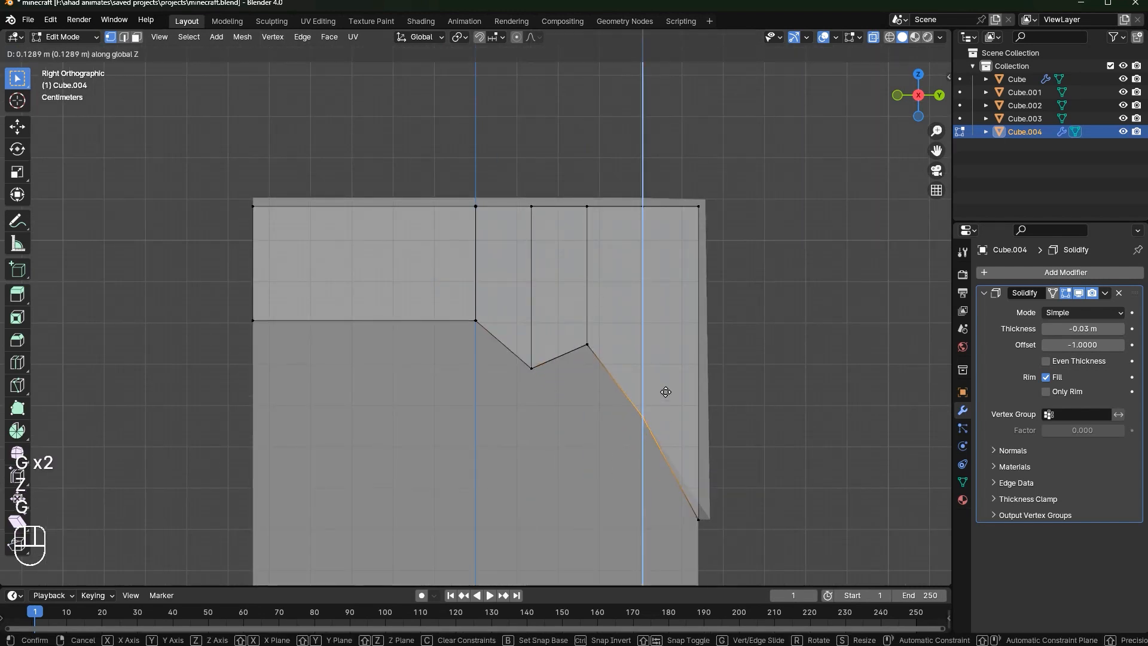
click(676, 464)
key(g)
key(z)
click(688, 457)
click(709, 516)
key(g)
key(z)
click(734, 412)
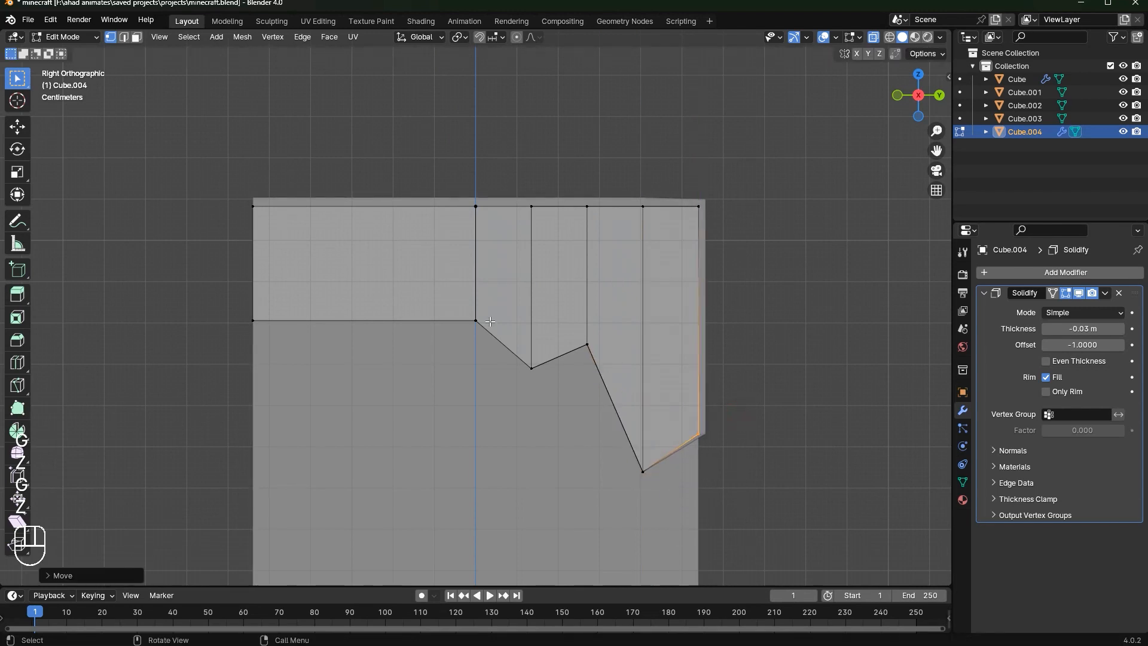
Lower all the jagged bottom vertices of the hair's rear half slightly along Z and leave Edit Mode
drag(524, 325, 779, 489)
key(g)
key(z)
click(764, 478)
scroll(712, 395, down, 3)
key(Tab)
scroll(575, 365, up, 3)
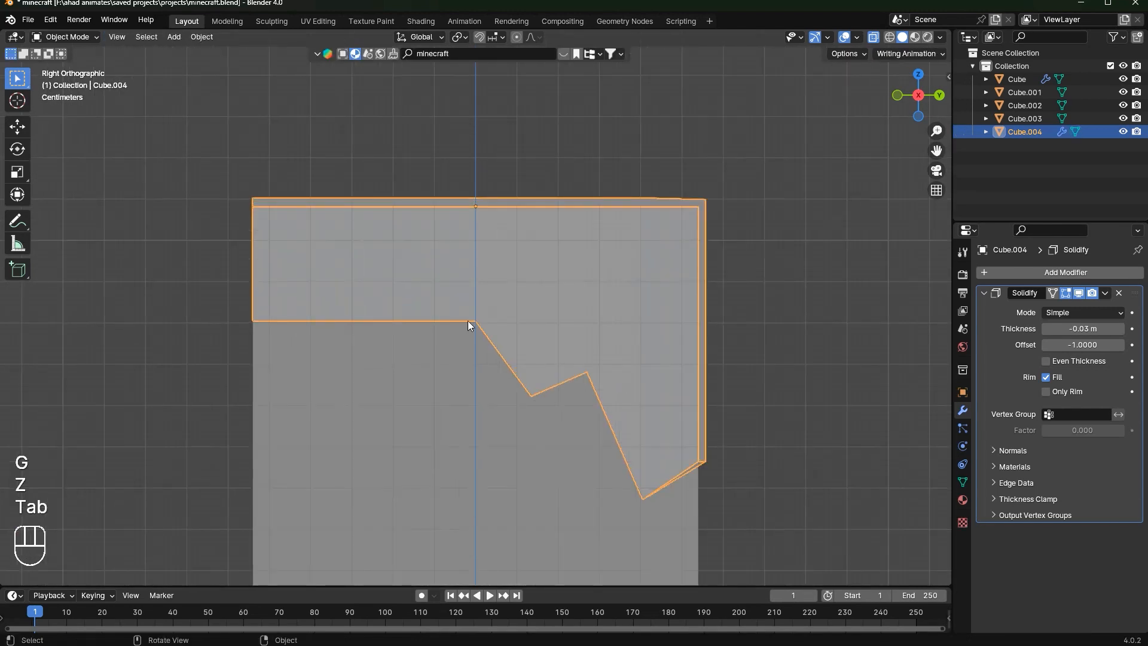
Add three evenly spaced vertical loop cuts through the hair's front half
key(Tab)
key(ctrl+e)
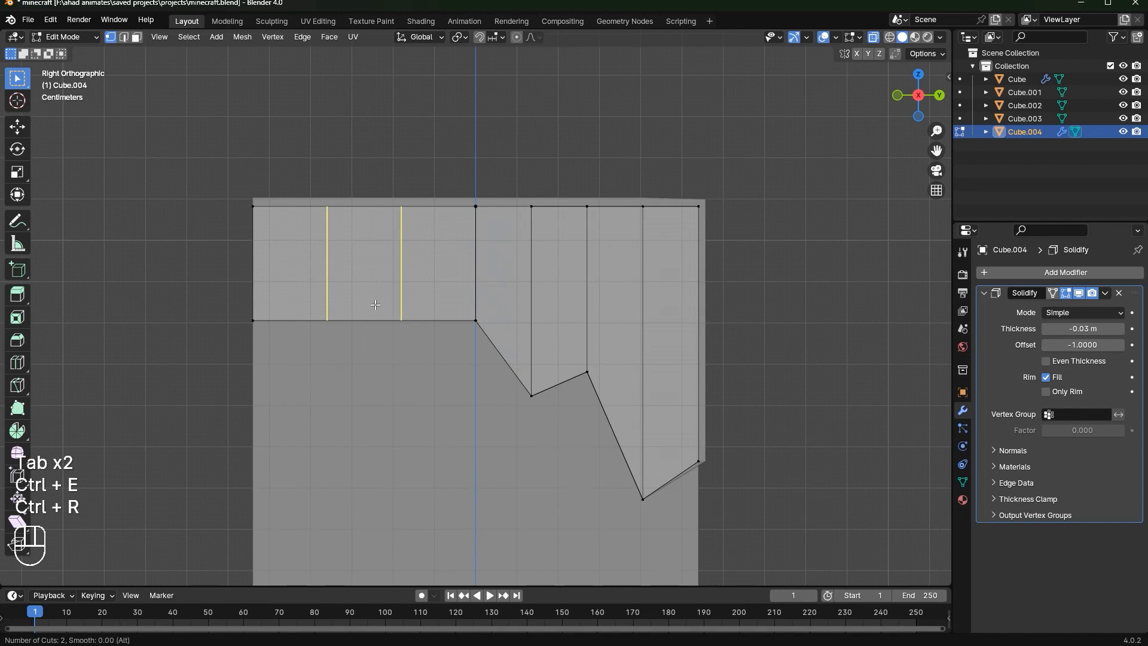
click(376, 305)
right_click(376, 305)
Lower the foremost cut's bottom vertices slightly and raise the next cut's along Z
drag(287, 299, 338, 348)
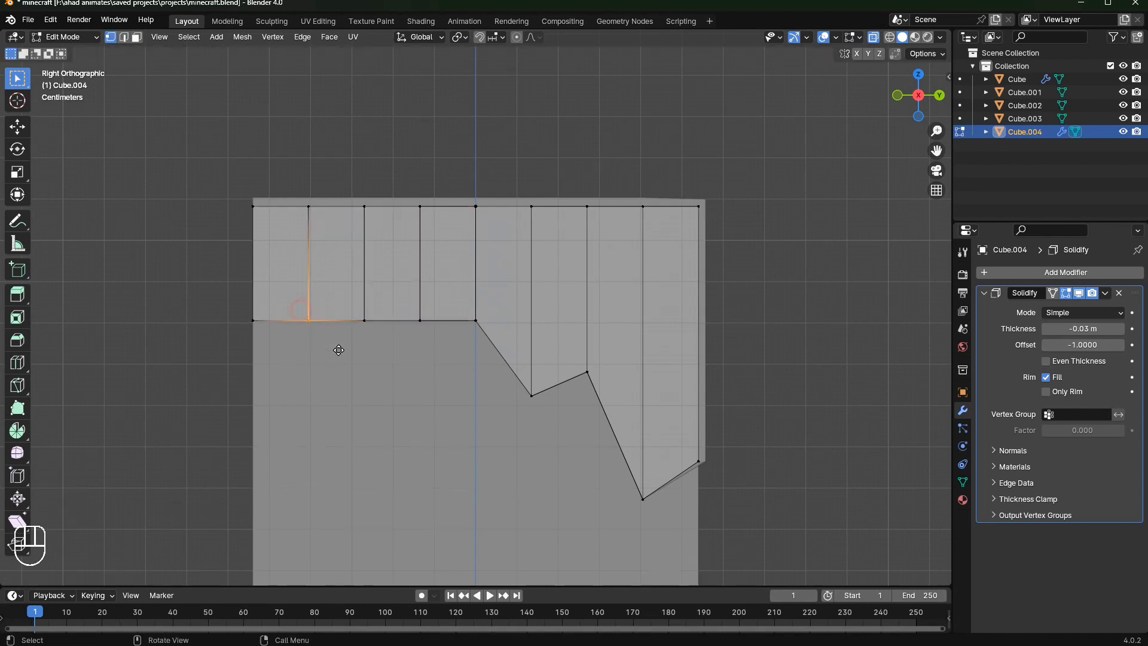
key(g)
key(z)
click(345, 360)
click(366, 341)
key(g)
key(z)
click(377, 334)
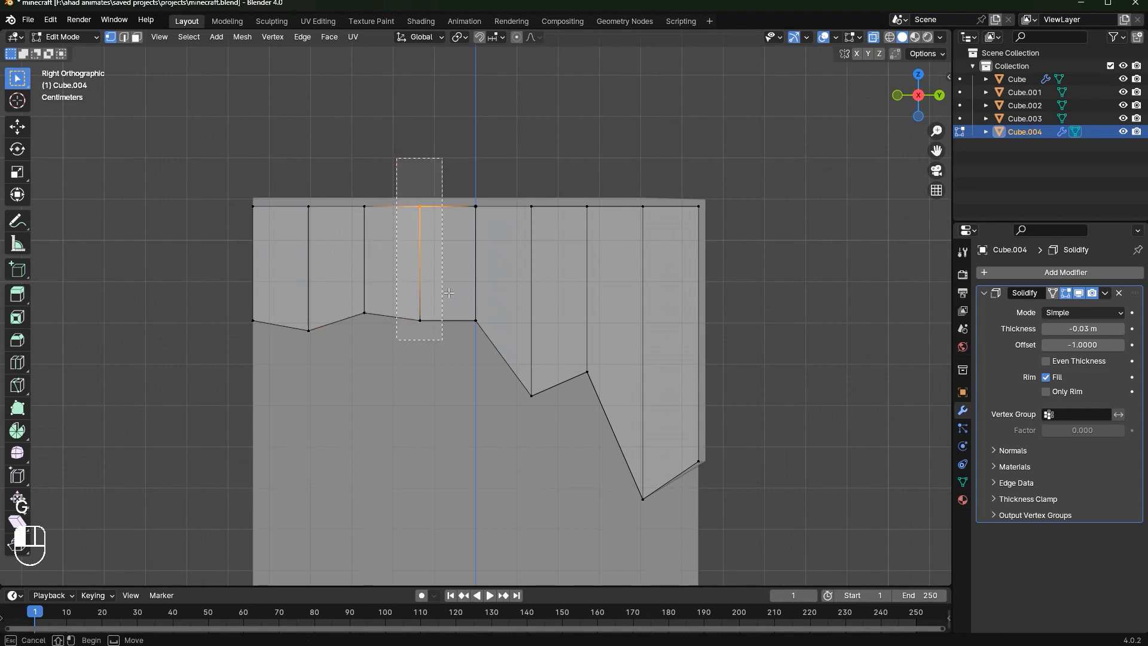
Bevel the front-half cut nearest the centre into two edges and level its bottom vertices by scaling Z to 0
drag(450, 293, 449, 293)
scroll(449, 293, up, 2)
key(ctrl+b)
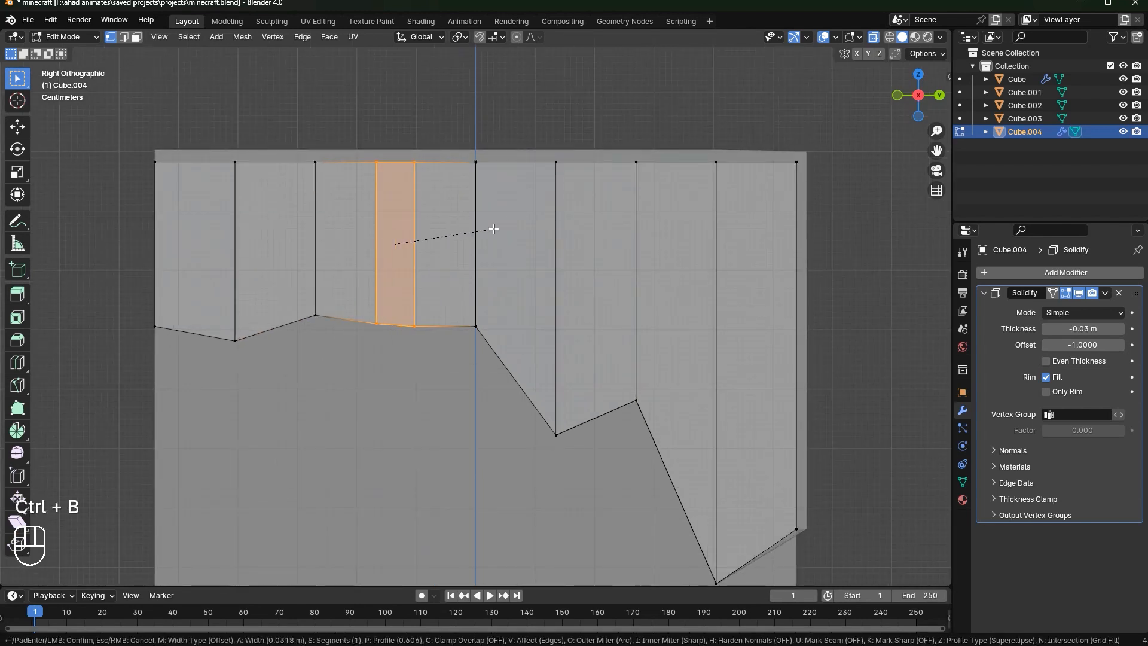
click(355, 305)
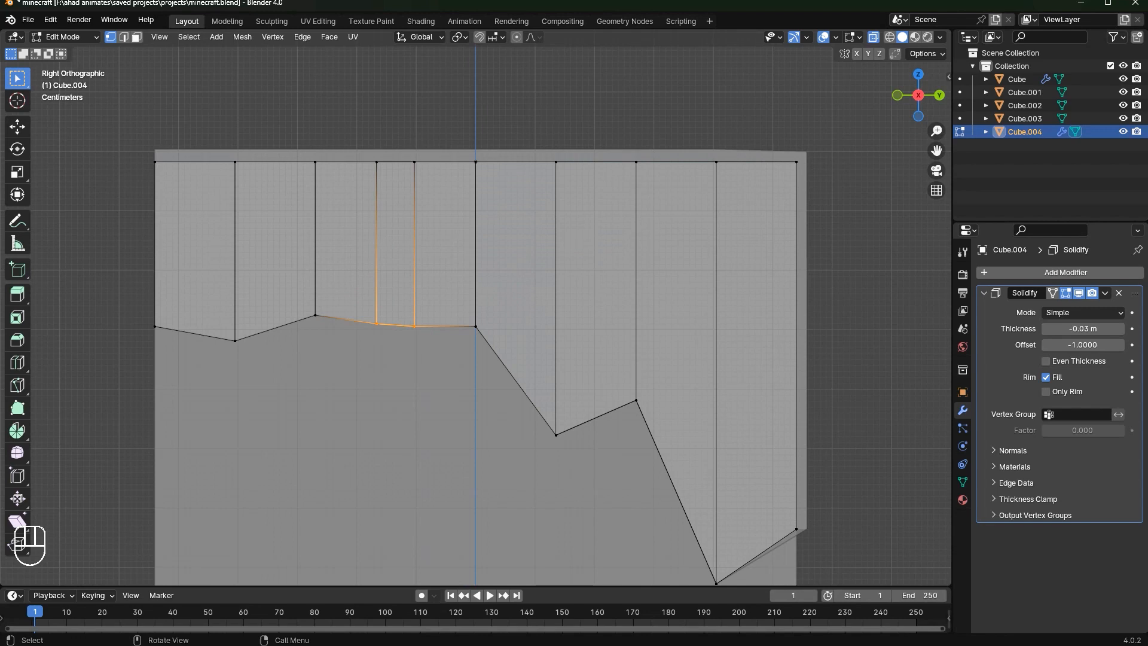
key(s)
key(z)
click(530, 249)
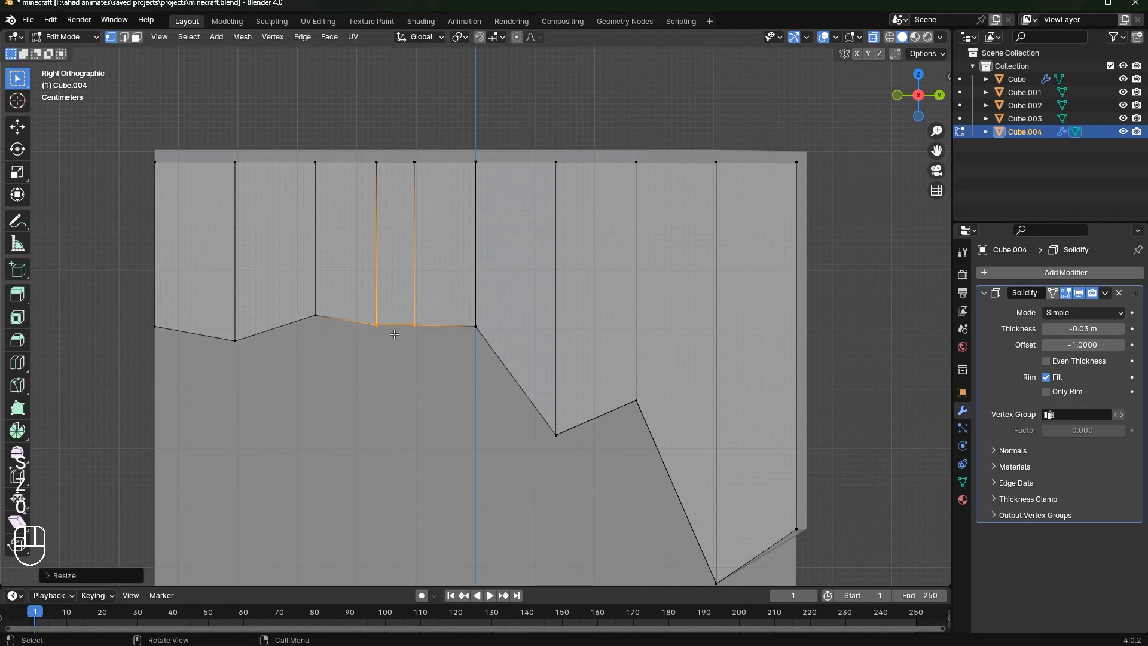
Widen the bevelled strip by scaling its vertices about 1.44 along Y
scroll(433, 311, down, 2)
drag(390, 180, 463, 359)
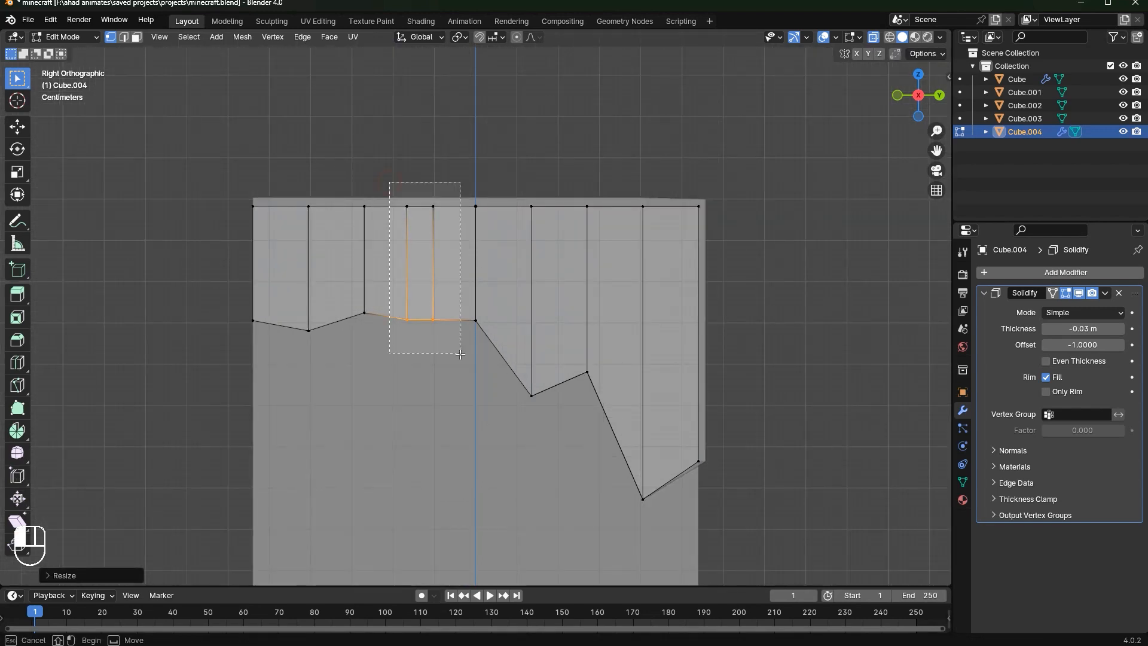
key(s)
key(x)
click(494, 298)
key(s)
key(y)
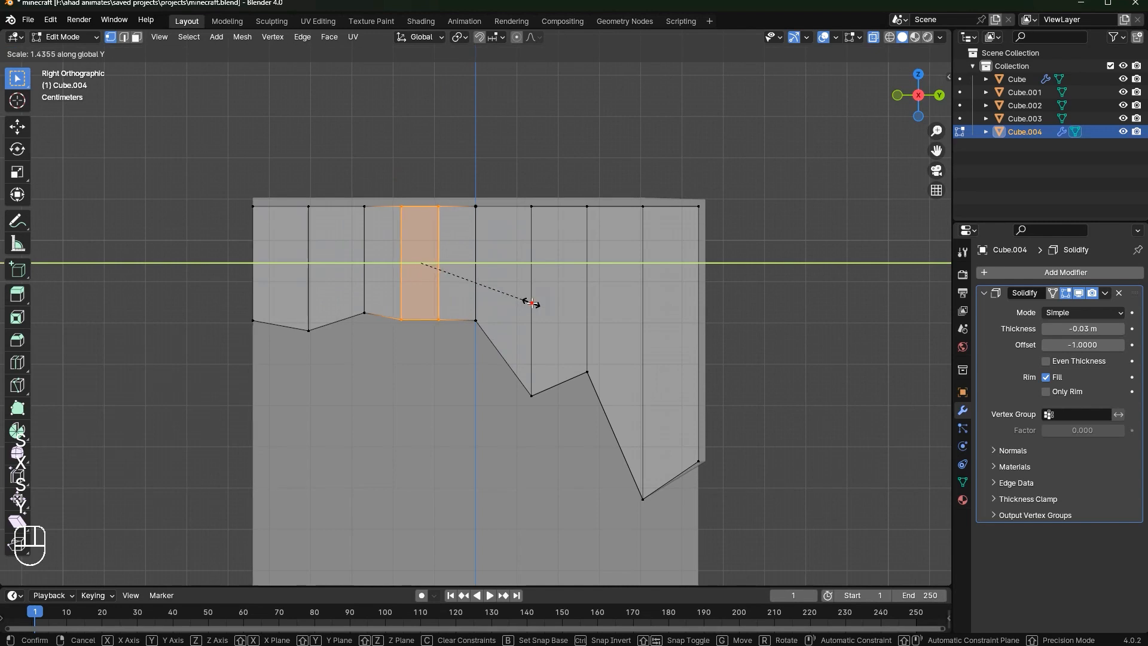
click(531, 303)
Extrude the strip's bottom edge down along Z to form a sideburn and leave Edit Mode
drag(452, 344, 452, 345)
scroll(453, 346, down, 2)
key(e)
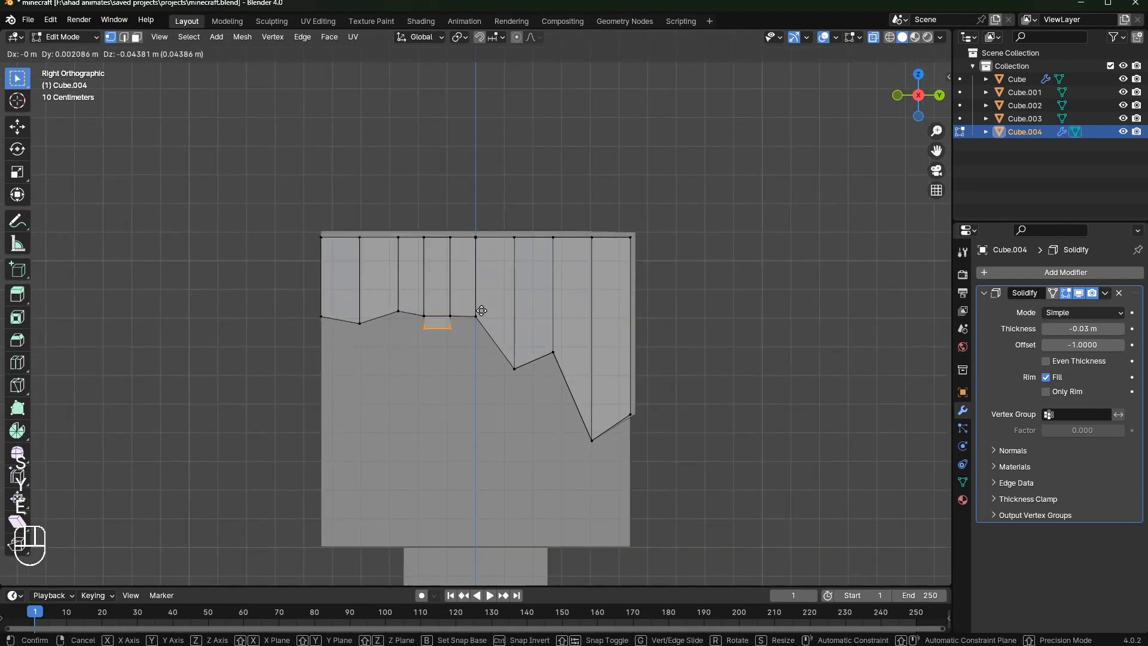
key(z)
click(479, 378)
key(Tab)
scroll(513, 347, down, 4)
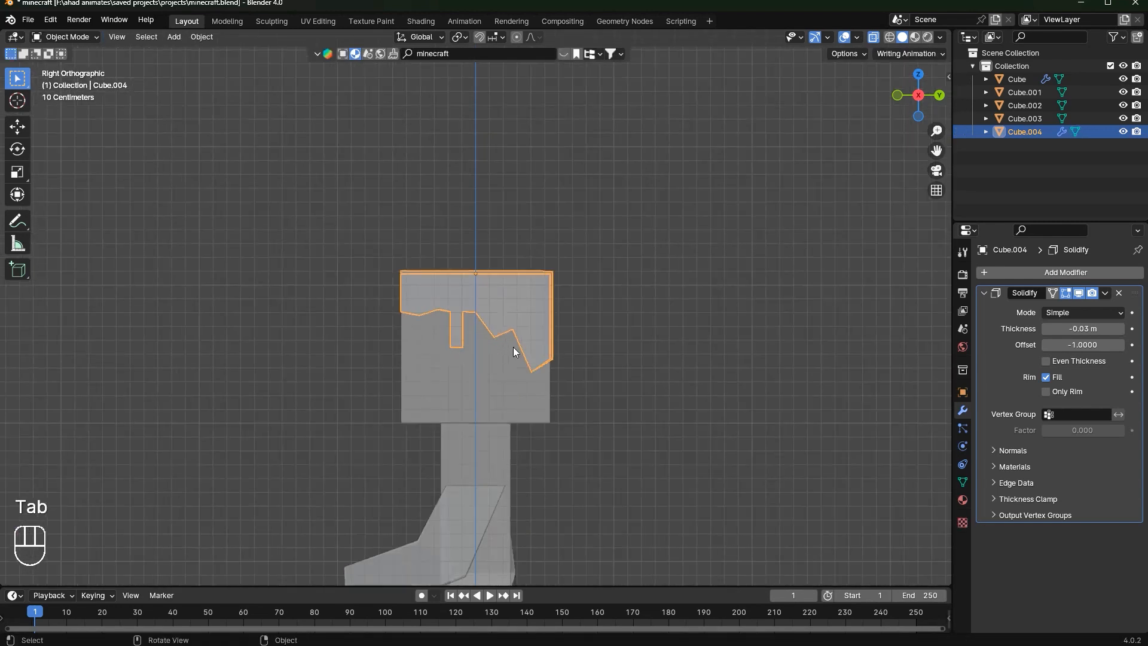
Turn off X-ray, view the hair in perspective and save the file
middle_drag(513, 347, 769, 210)
click(873, 37)
scroll(769, 230, down, 4)
key(ctrl+s)
scroll(550, 303, up, 3)
Extrude the hair's top front edge about 0.23 m down along Z to form a front flap
key(Tab)
scroll(556, 300, up, 4)
key(2)
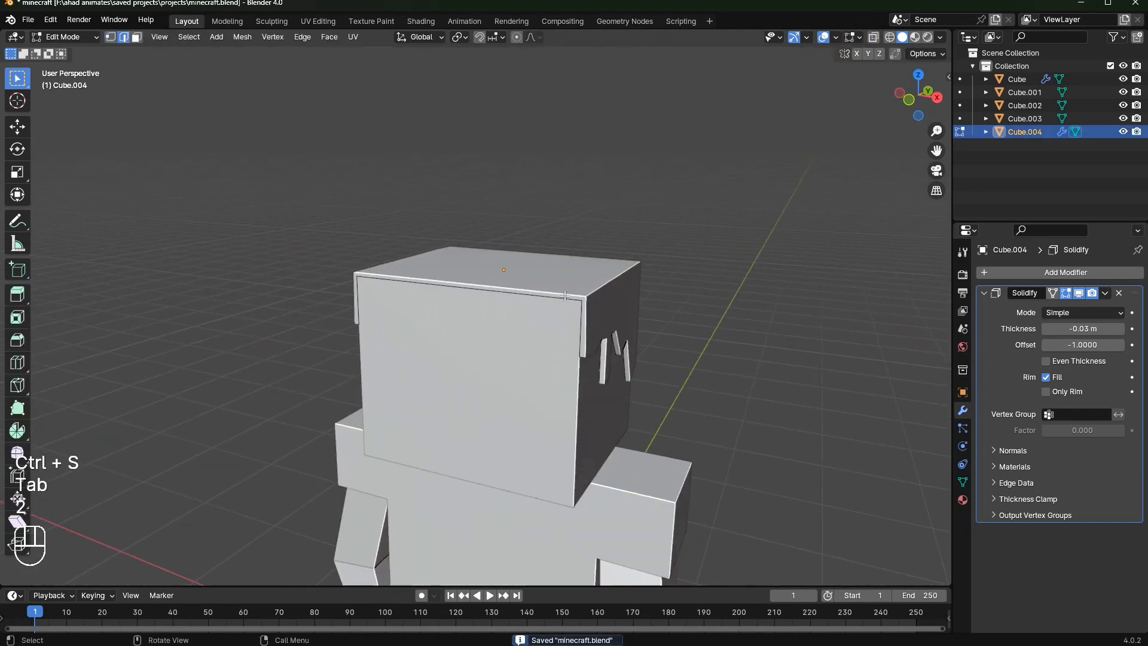
scroll(675, 278, up, 3)
key(e)
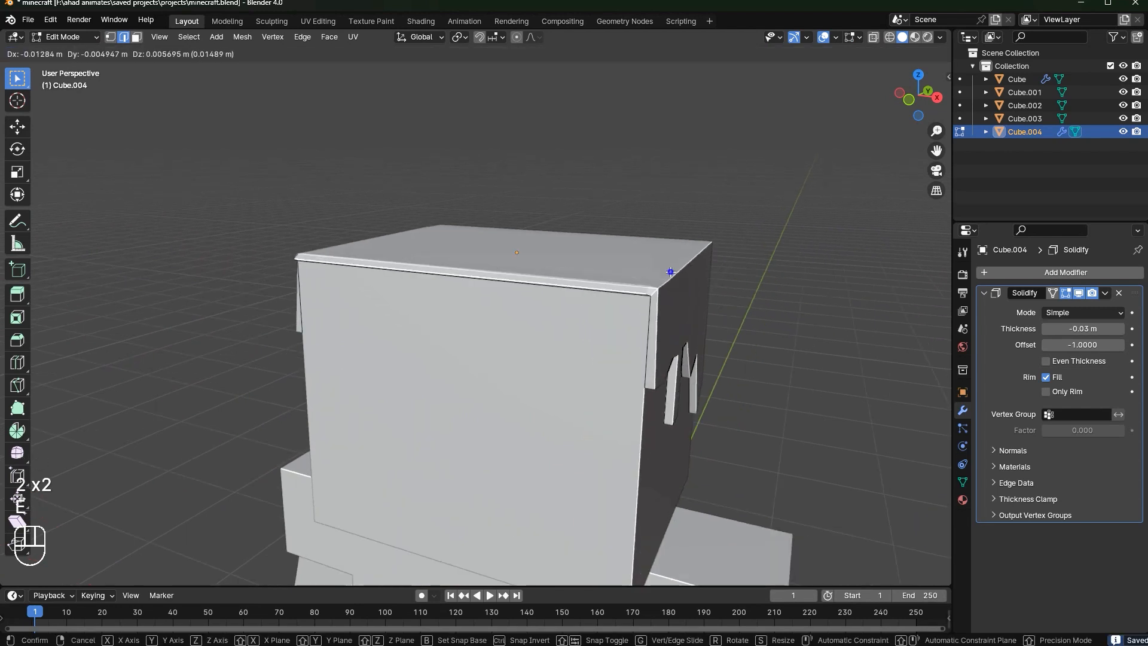
key(g)
key(z)
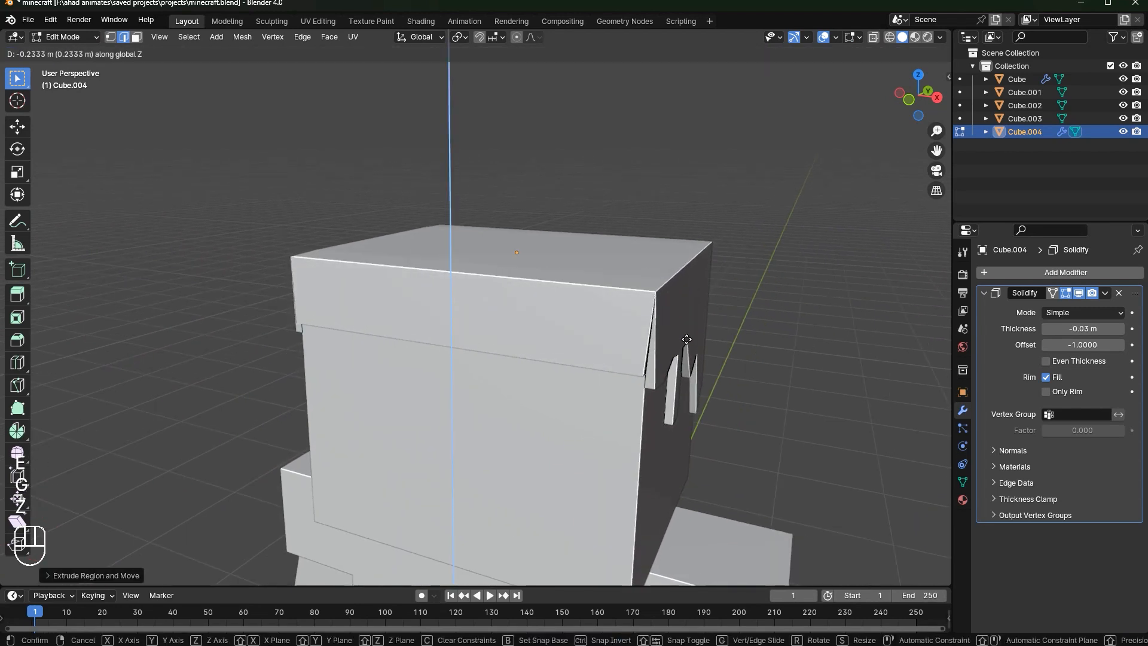
click(686, 339)
Adjust the front flap's bottom edge along Z in front view to match the height of the side pieces
click(908, 101)
key(g)
key(z)
click(799, 247)
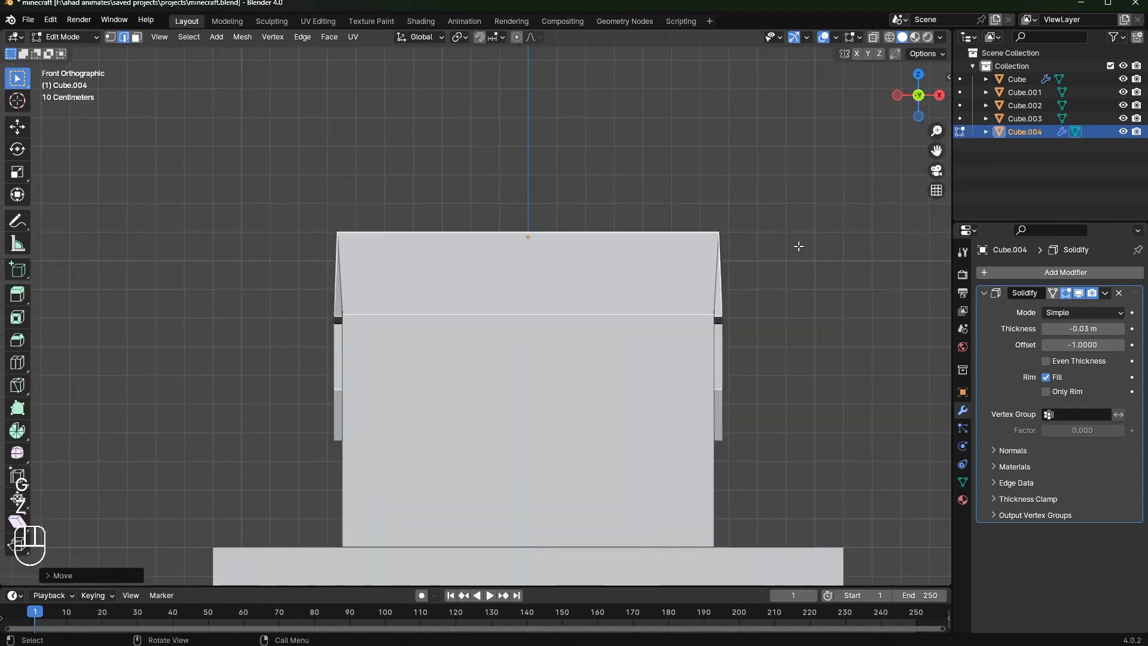
Enable X-ray and Auto Merge, and move the front flap's bottom vertices along Z to join the side corners
middle_drag(709, 270, 897, 64)
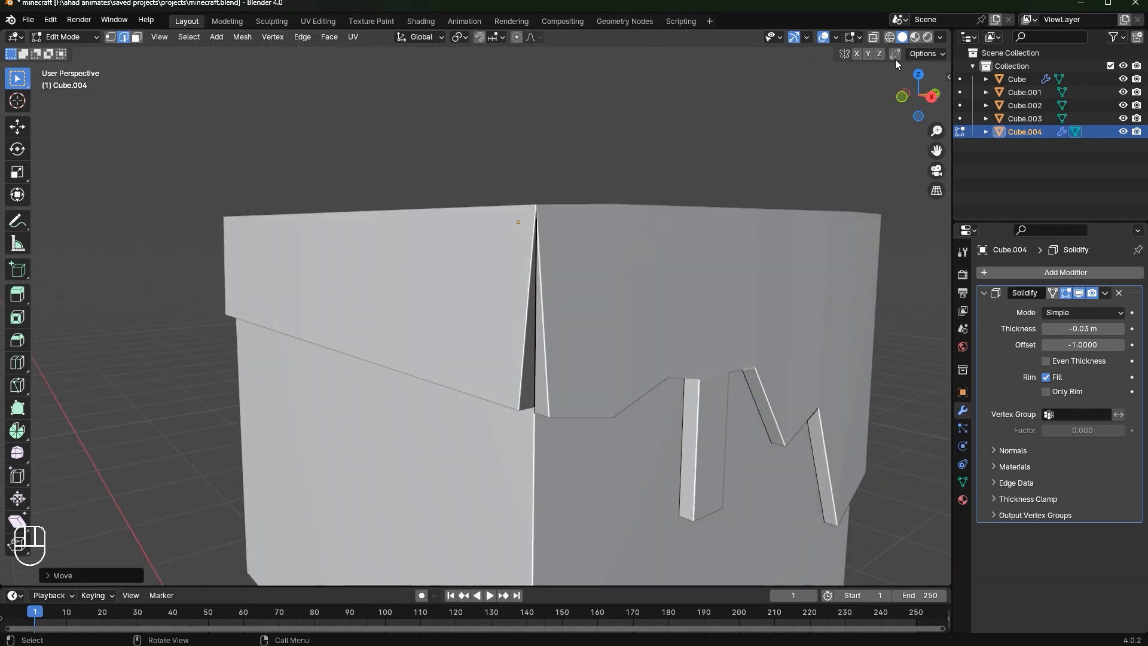
click(874, 38)
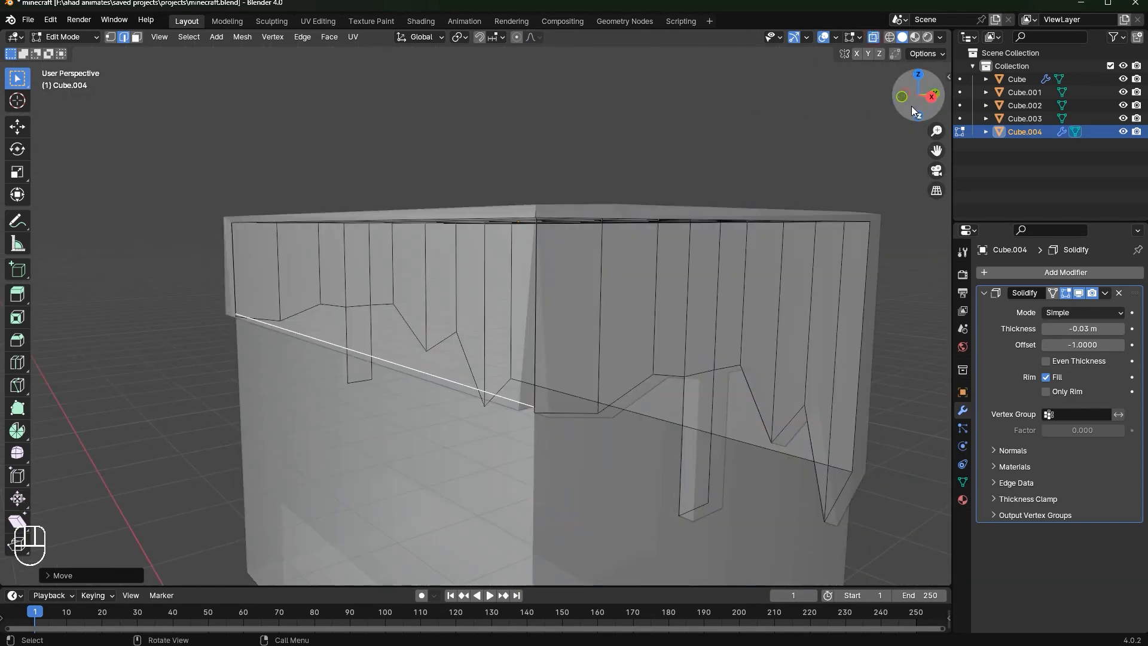
click(894, 53)
scroll(669, 303, up, 1)
middle_drag(669, 302, 676, 310)
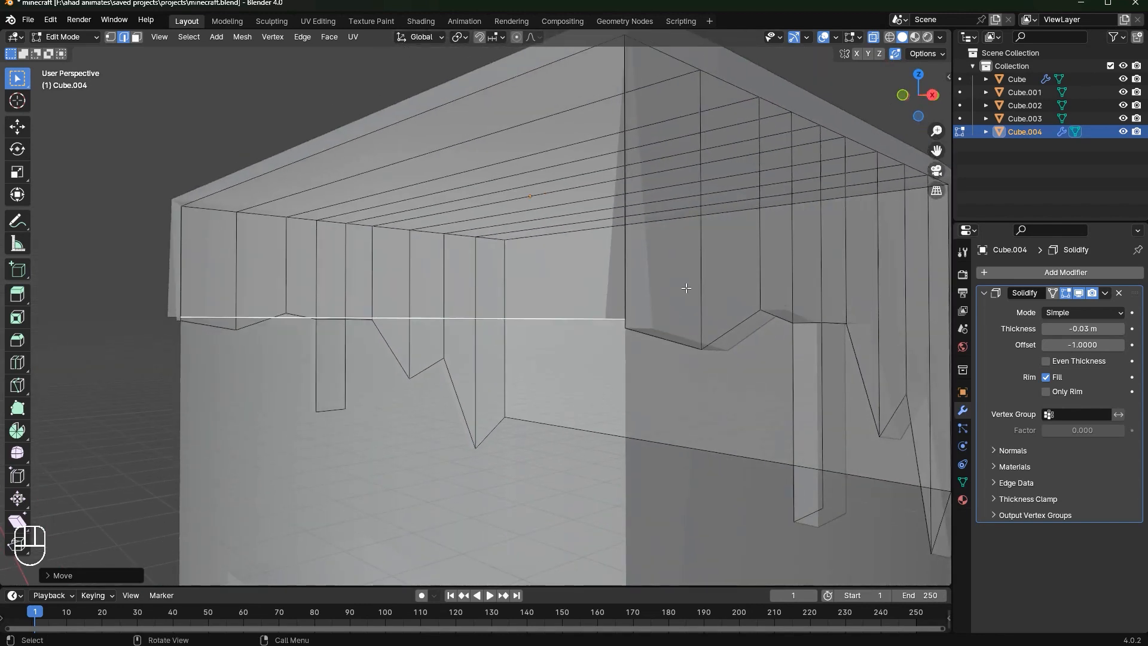
scroll(686, 288, up, 2)
scroll(769, 270, down, 1)
key(1)
key(g)
key(z)
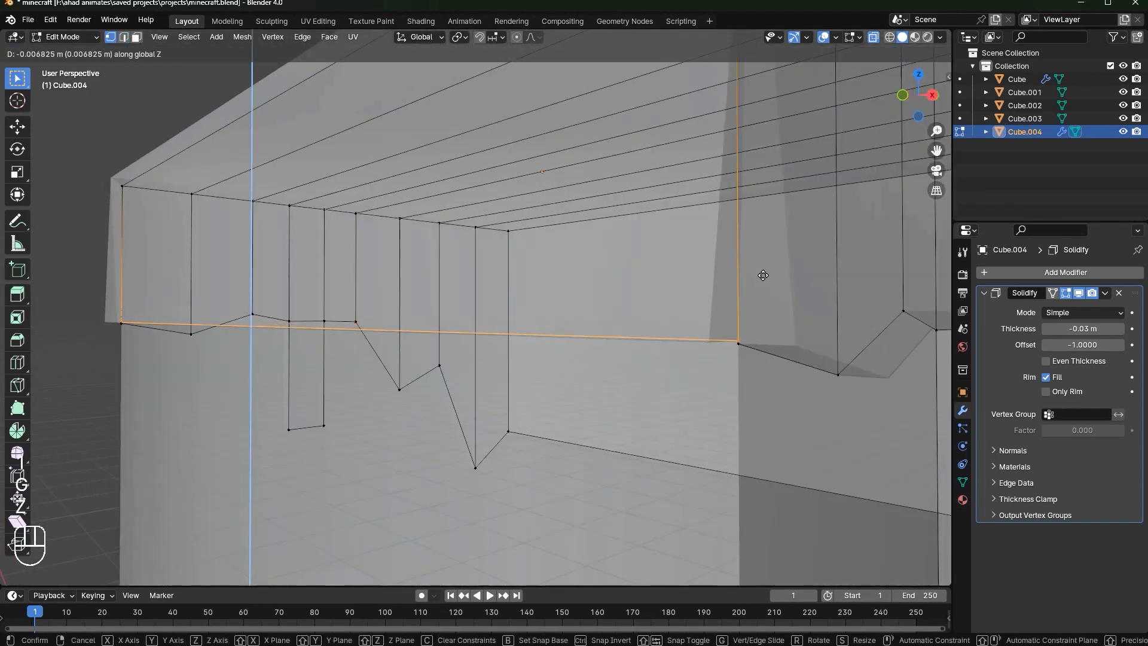
click(764, 276)
Turn off X-ray and examine the joins between the front flap and the hair's sides from several angles
scroll(740, 345, down, 4)
scroll(623, 317, up, 5)
middle_drag(572, 316, 676, 320)
scroll(623, 317, down, 2)
click(873, 38)
scroll(851, 149, down, 3)
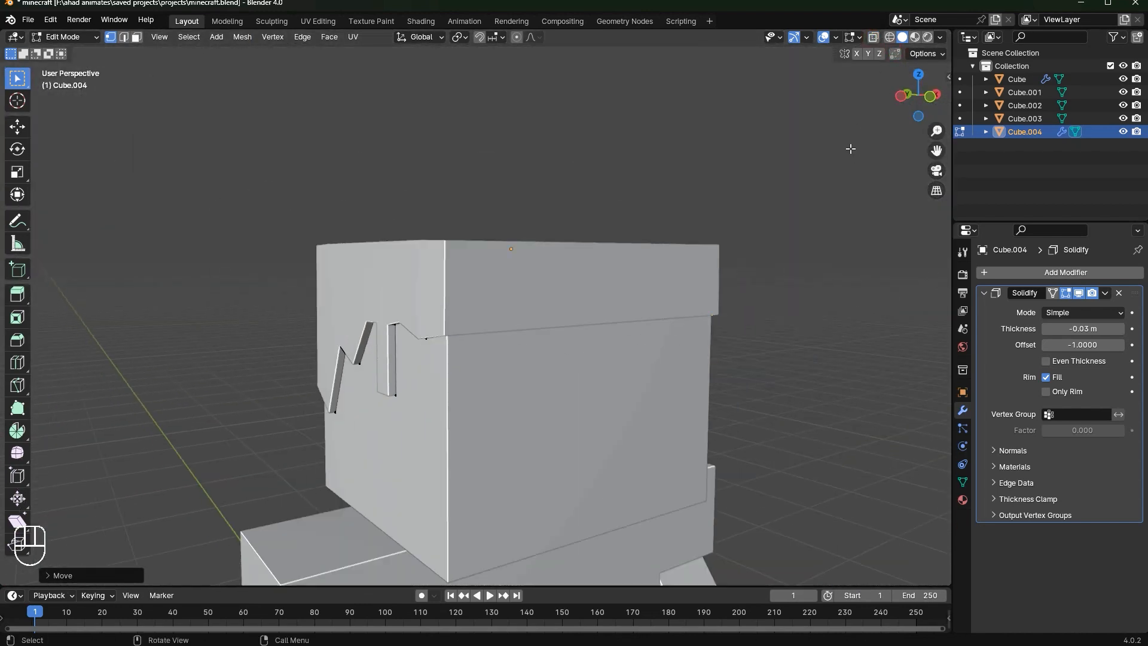
middle_drag(562, 129, 741, 123)
middle_drag(783, 230, 730, 236)
scroll(730, 236, down, 1)
scroll(730, 236, up, 2)
middle_drag(727, 281, 783, 290)
Add four evenly spaced vertical loop cuts across the front flap and show it in front view with X-ray
key(ctrl+r)
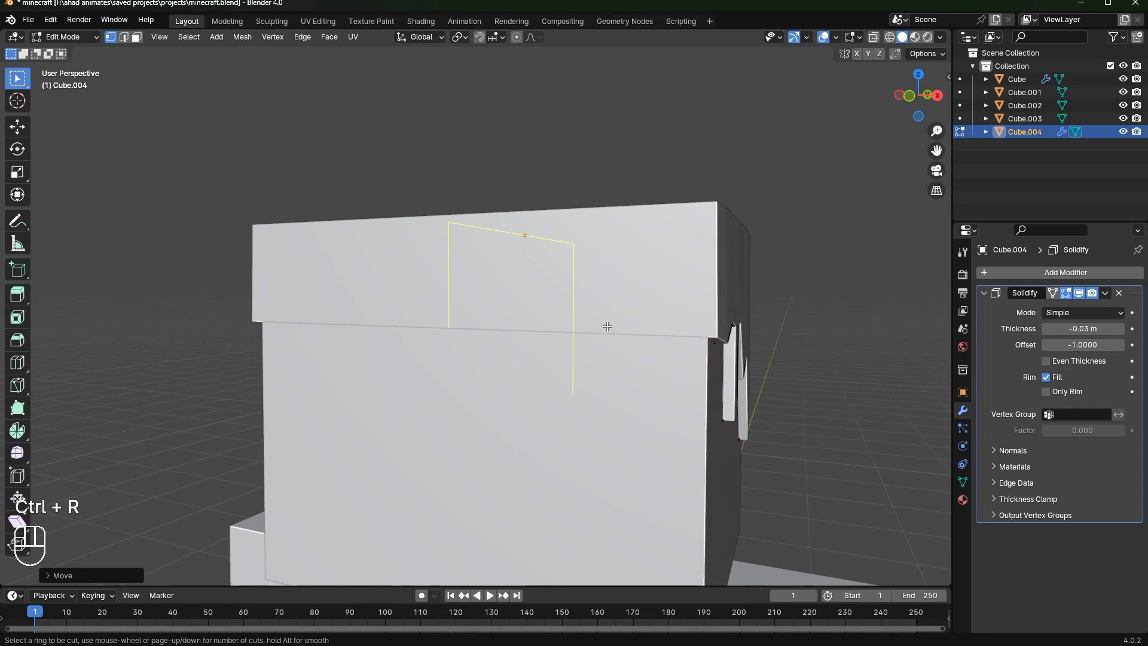
scroll(608, 326, up, 1)
click(608, 327)
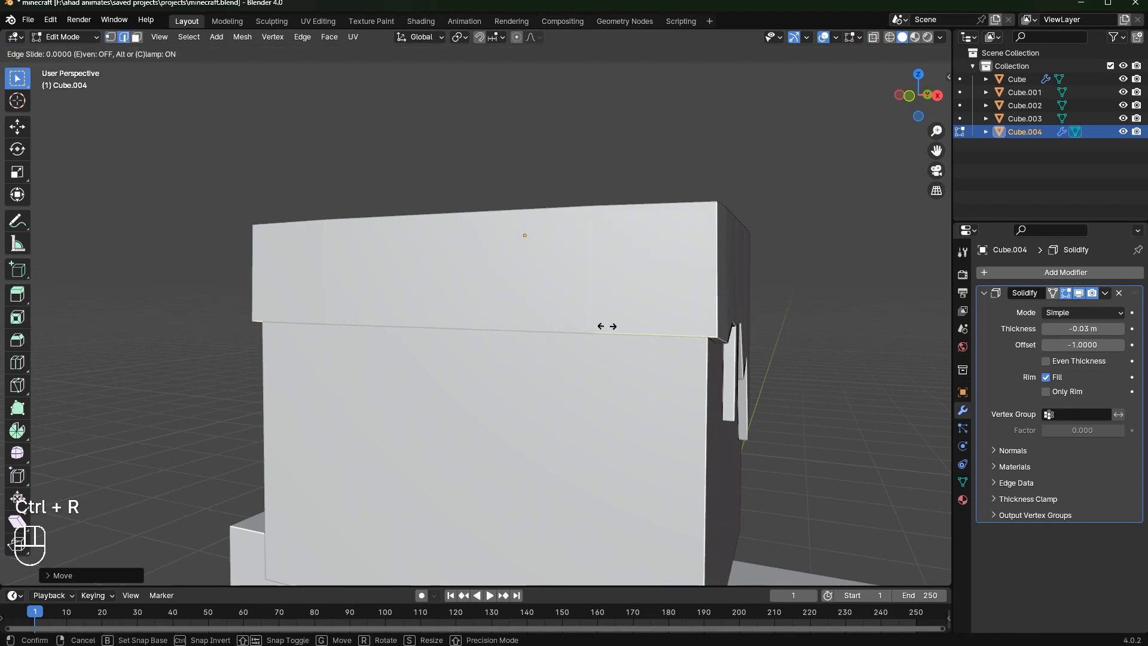
right_click(607, 325)
key(KP_1)
key(alt+z)
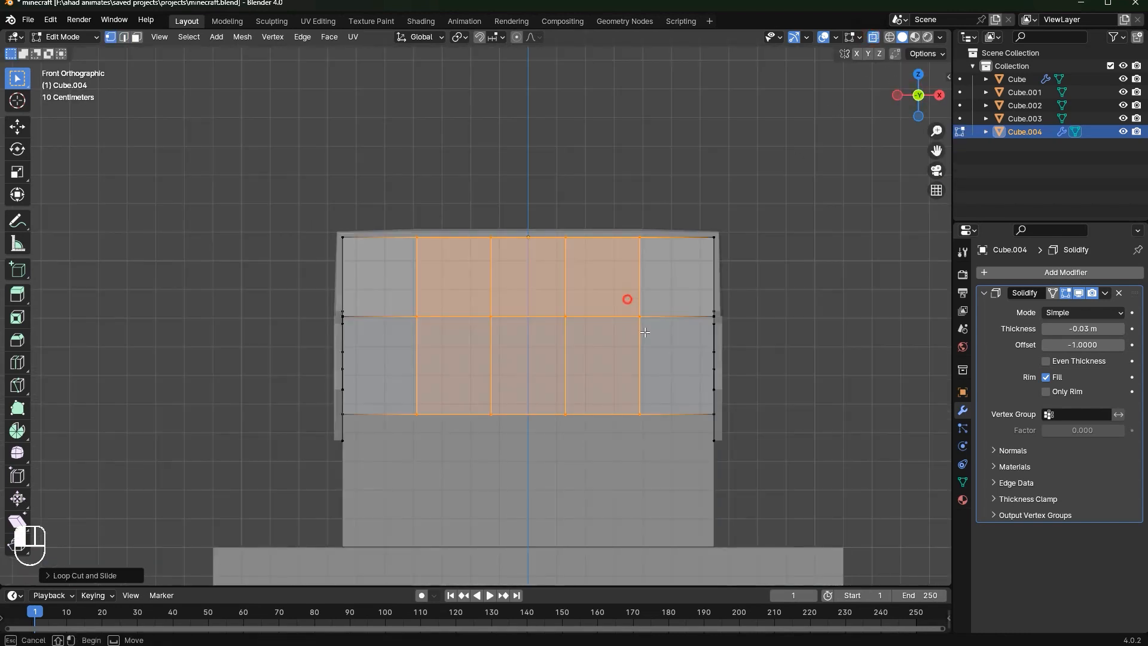
click(642, 320)
key(g)
key(z)
right_click(687, 273)
Add a centred vertical loop cut in each of the five front flap sections
key(ctrl+r)
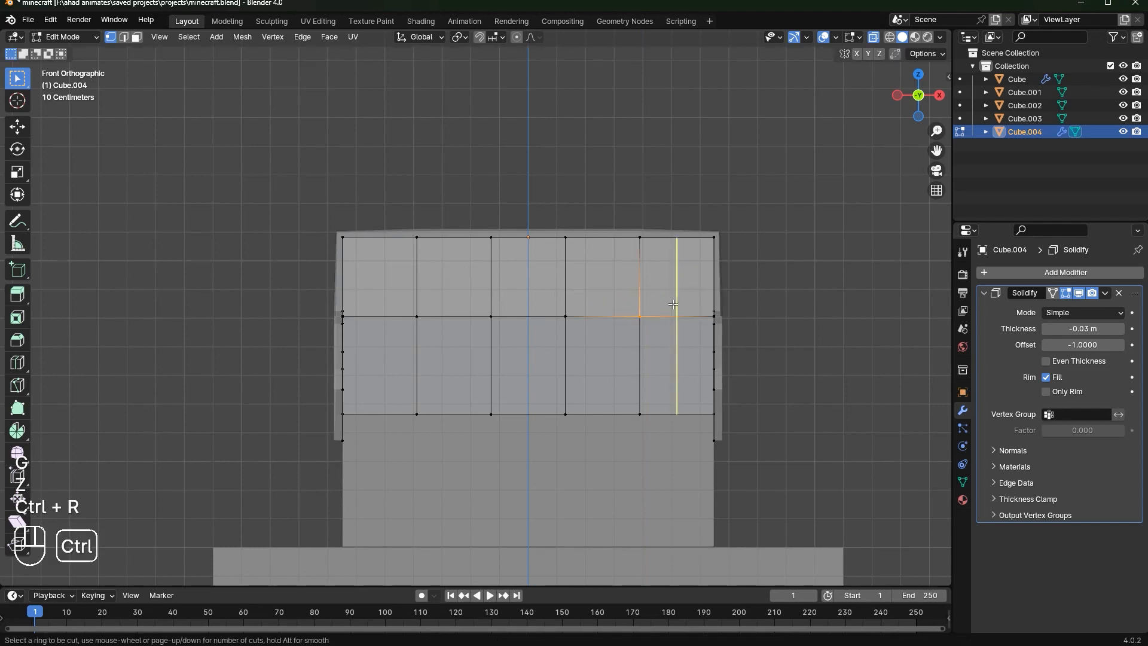
scroll(673, 305, down, 1)
click(675, 302)
right_click(676, 301)
click(602, 317)
right_click(602, 317)
key(ctrl+r)
click(523, 317)
right_click(523, 317)
click(454, 311)
right_click(454, 311)
key(ctrl+r)
click(402, 311)
right_click(404, 311)
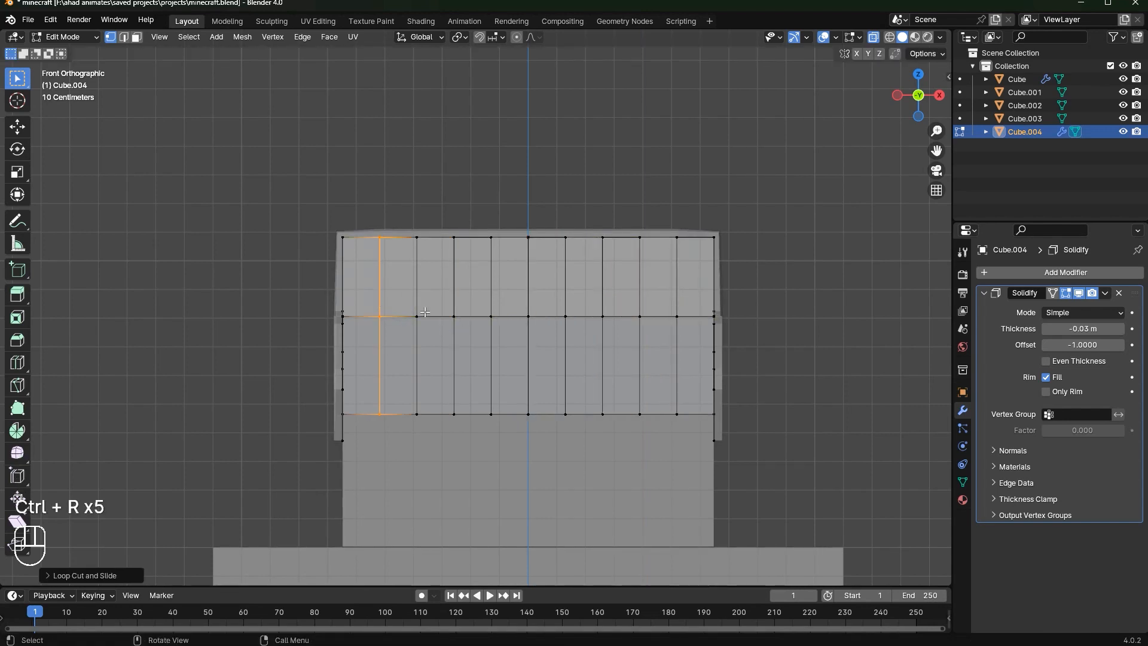
Move the front flap's bottom vertices alternately up and down along Z to create a zigzag fringe
key(g)
key(z)
drag(424, 323, 501, 326)
click(423, 313)
key(g)
key(z)
click(461, 333)
key(g)
key(z)
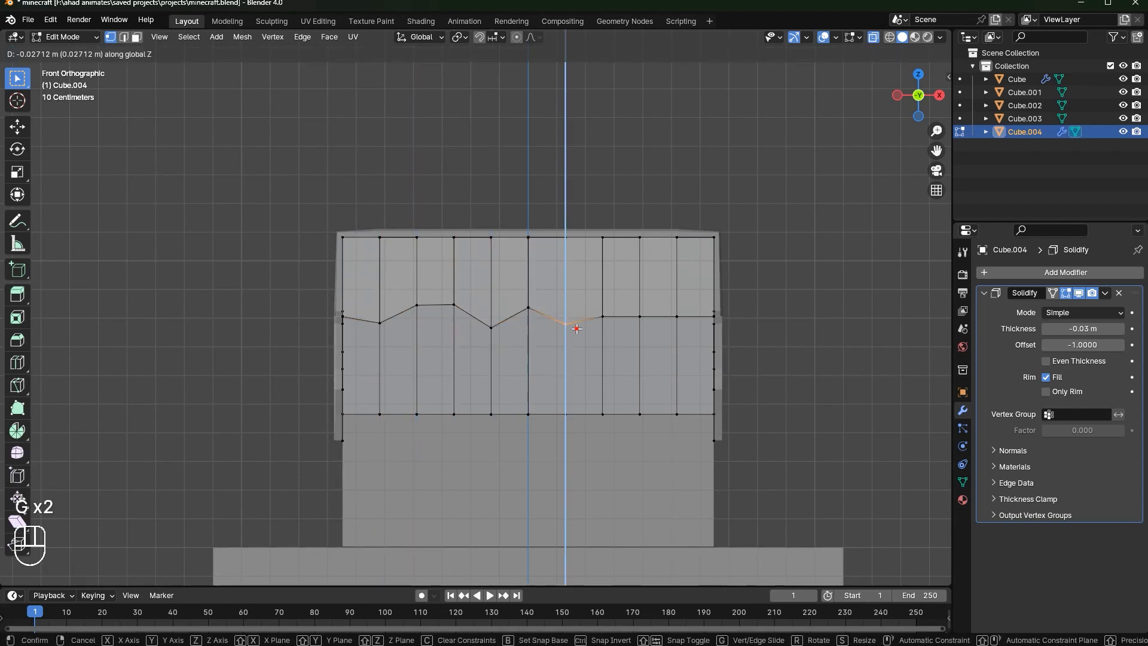
click(672, 327)
key(Tab)
scroll(679, 321, down, 1)
key(Tab)
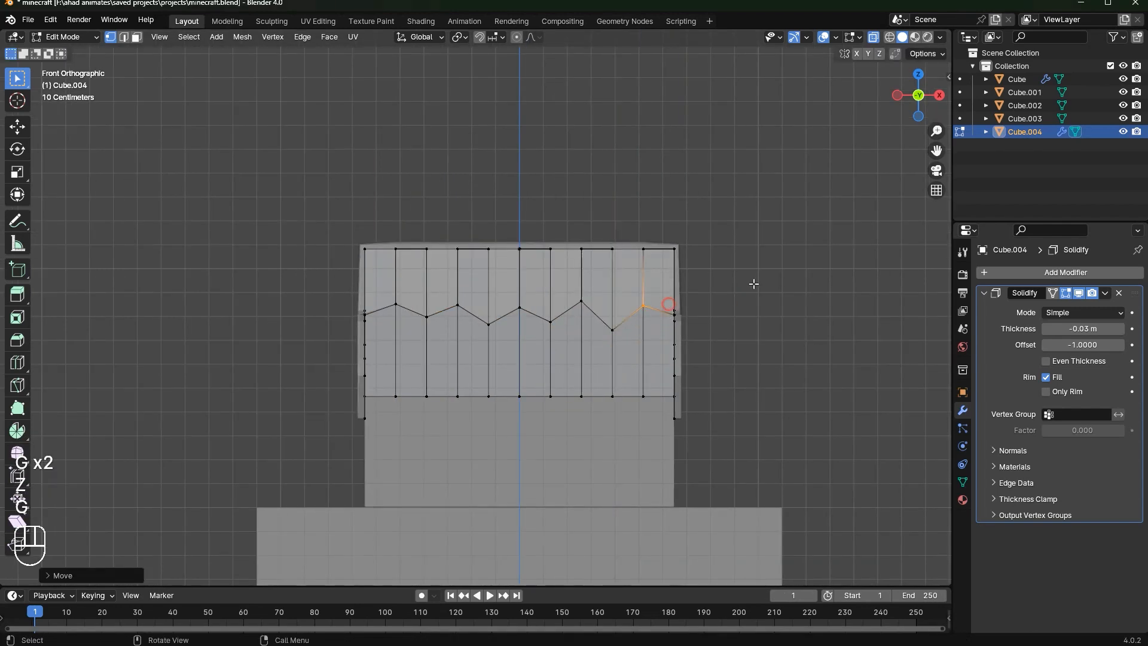
Turn off X-ray, save the file and reopen the hair in Edit Mode for a close view of its corner
key(Tab)
scroll(647, 256, down, 3)
middle_drag(647, 256, 567, 313)
key(ctrl+s)
scroll(576, 306, up, 2)
key(Tab)
scroll(568, 269, up, 2)
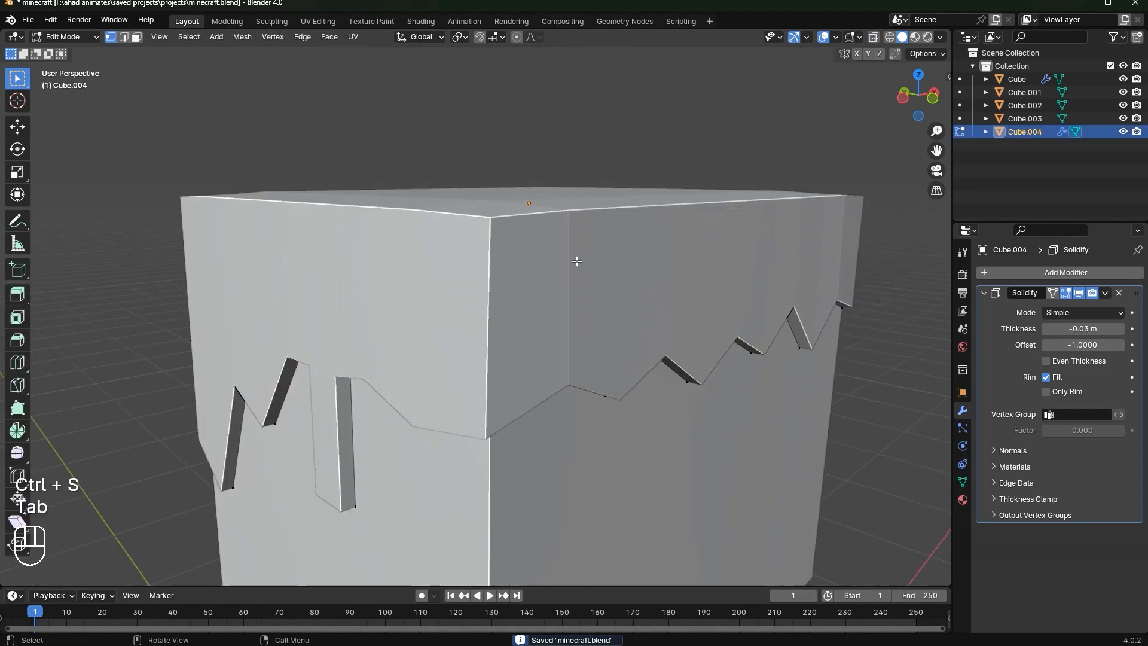
Leave Edit Mode, deselect the hair, view the whole character and save the file
scroll(567, 253, down, 1)
scroll(566, 254, down, 1)
middle_drag(566, 254, 486, 257)
scroll(503, 269, down, 4)
key(Tab)
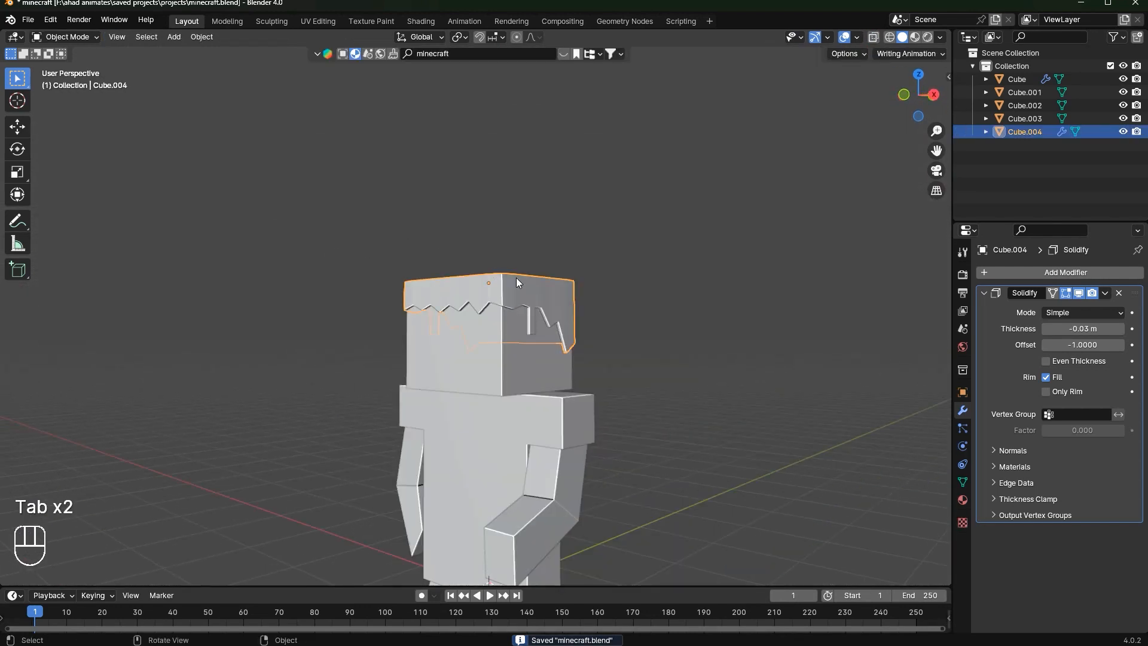
scroll(515, 278, down, 2)
click(636, 294)
scroll(532, 325, down, 6)
middle_drag(532, 325, 592, 316)
key(ctrl+s)
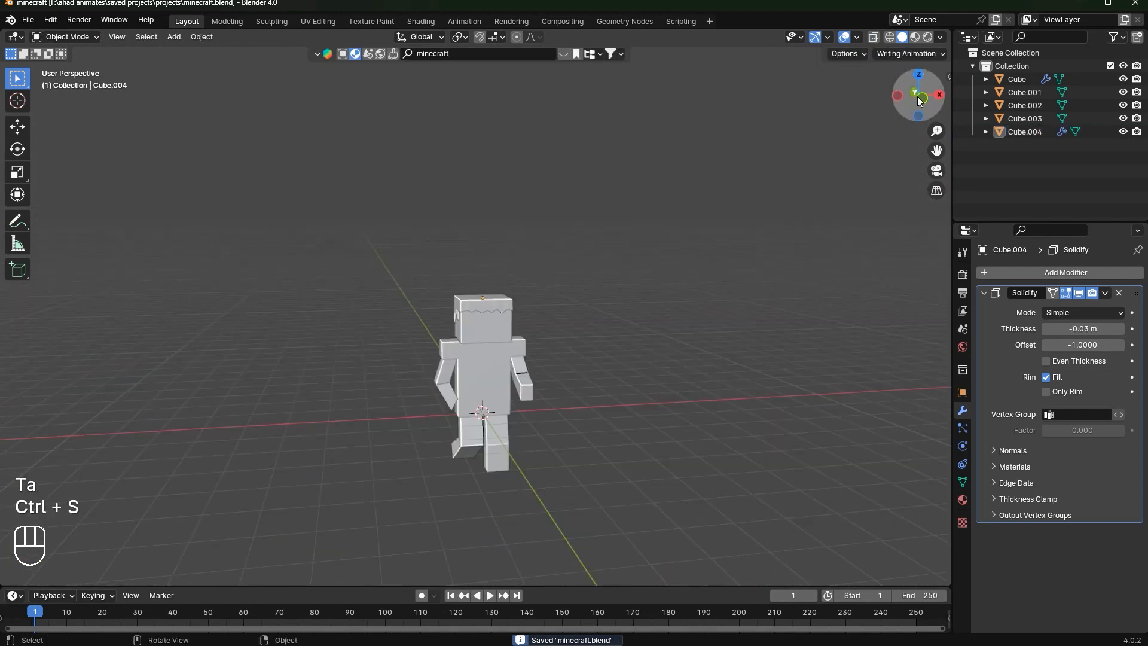
Add a plane to the scene in front view and rotate it 90 degrees around the X axis
click(916, 97)
scroll(501, 295, up, 6)
scroll(502, 300, up, 5)
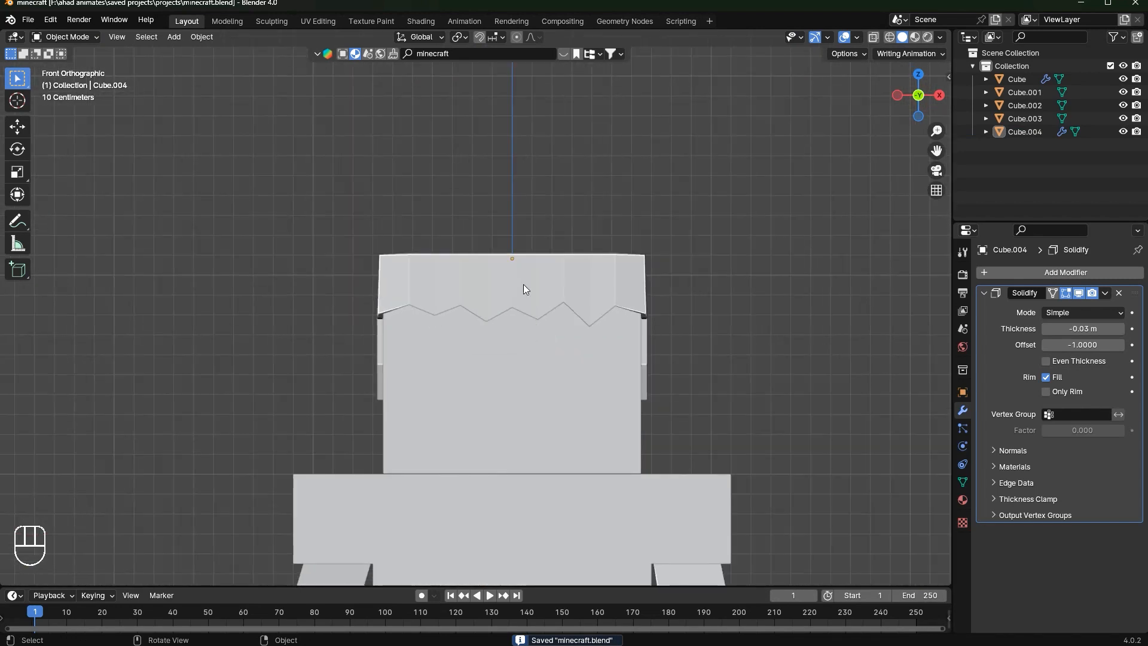
key(shift+a)
mouse_move(523, 259)
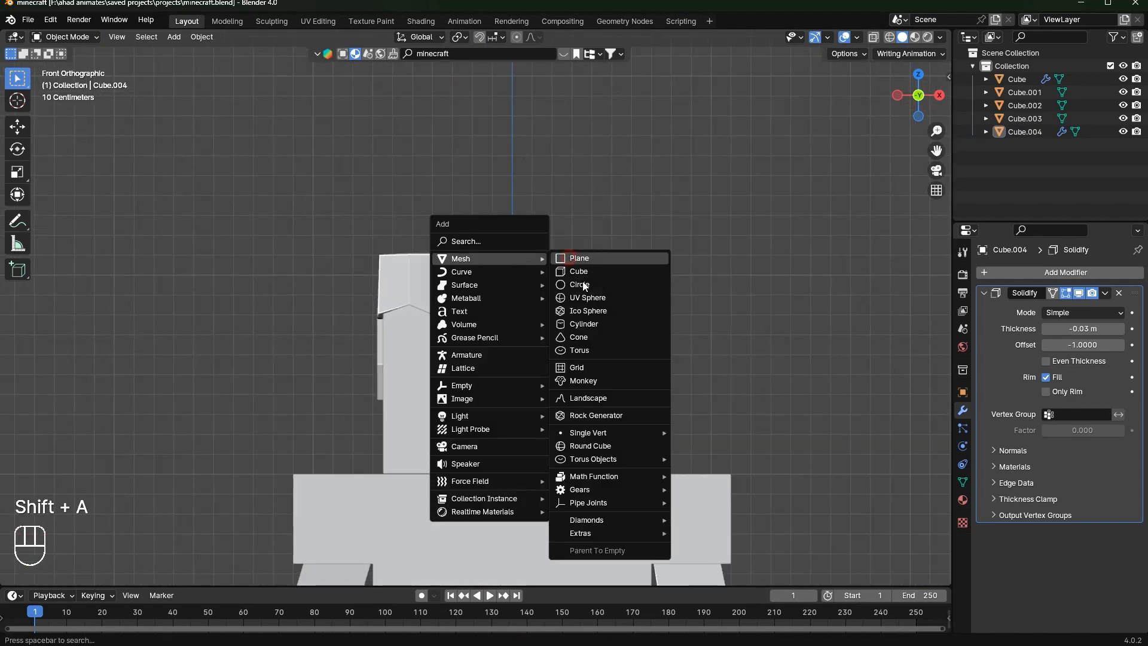
click(577, 258)
scroll(584, 346, down, 5)
scroll(582, 345, down, 2)
key(r)
key(x)
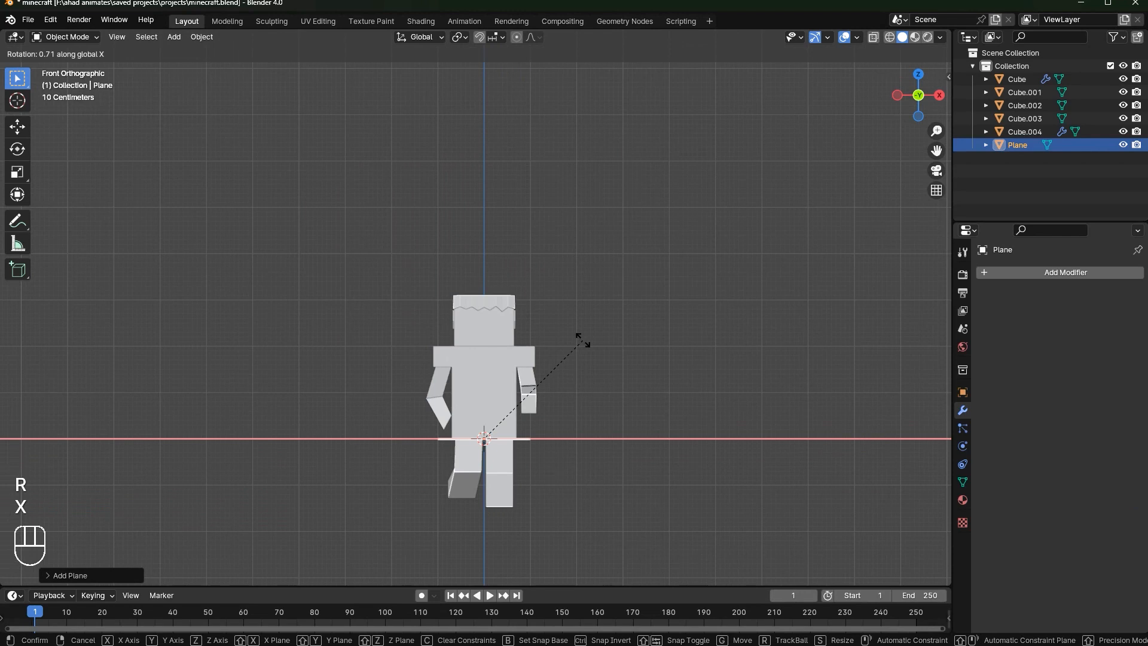
text(90)
click(584, 344)
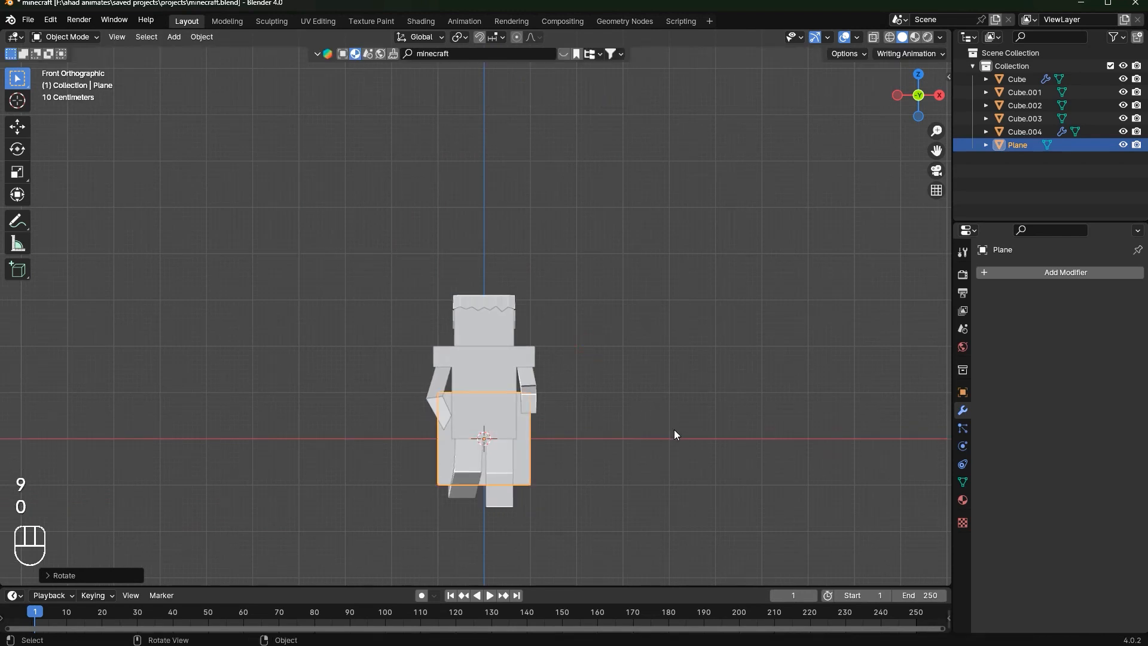
Scale the plane down to a small square and raise it along Z to the middle of the face
key(s)
key(g)
key(z)
click(525, 328)
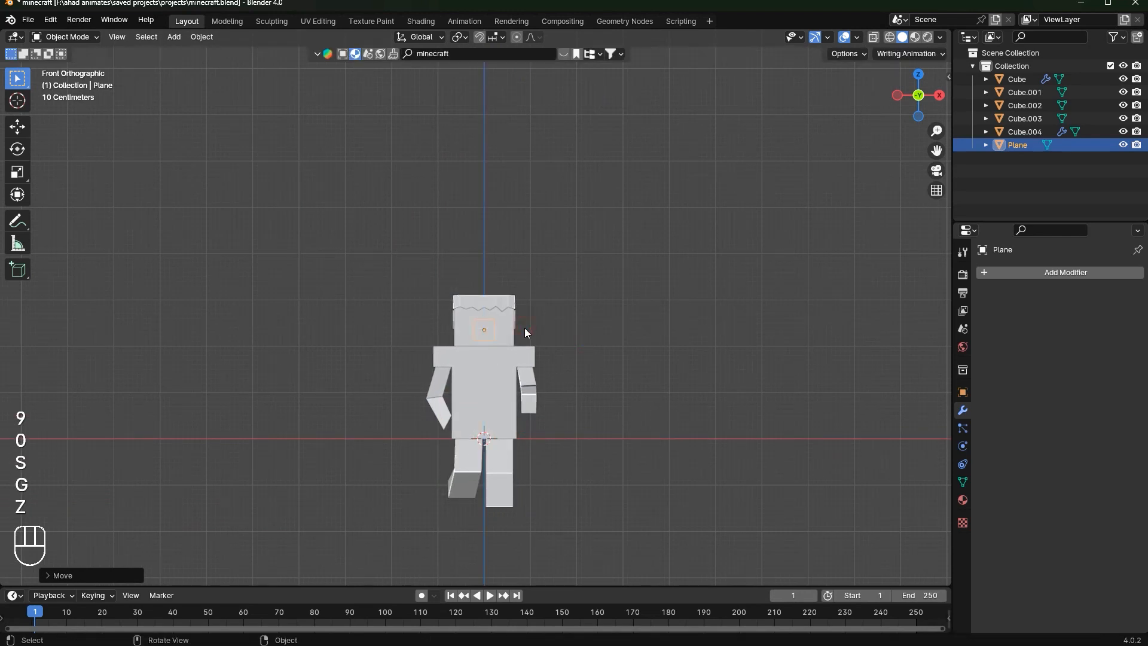
key(KP_Decimal)
scroll(558, 318, down, 9)
key(s)
click(540, 298)
scroll(694, 265, up, 8)
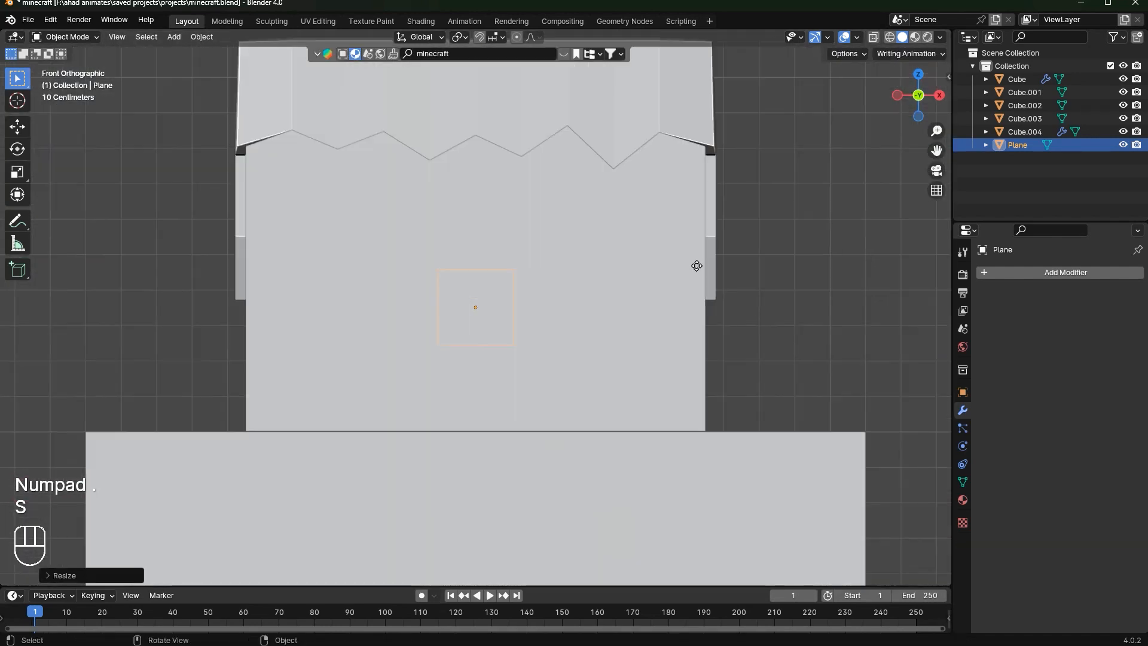
Move the small plane to an eye position on the +X half of the face
key(g)
click(792, 208)
key(g)
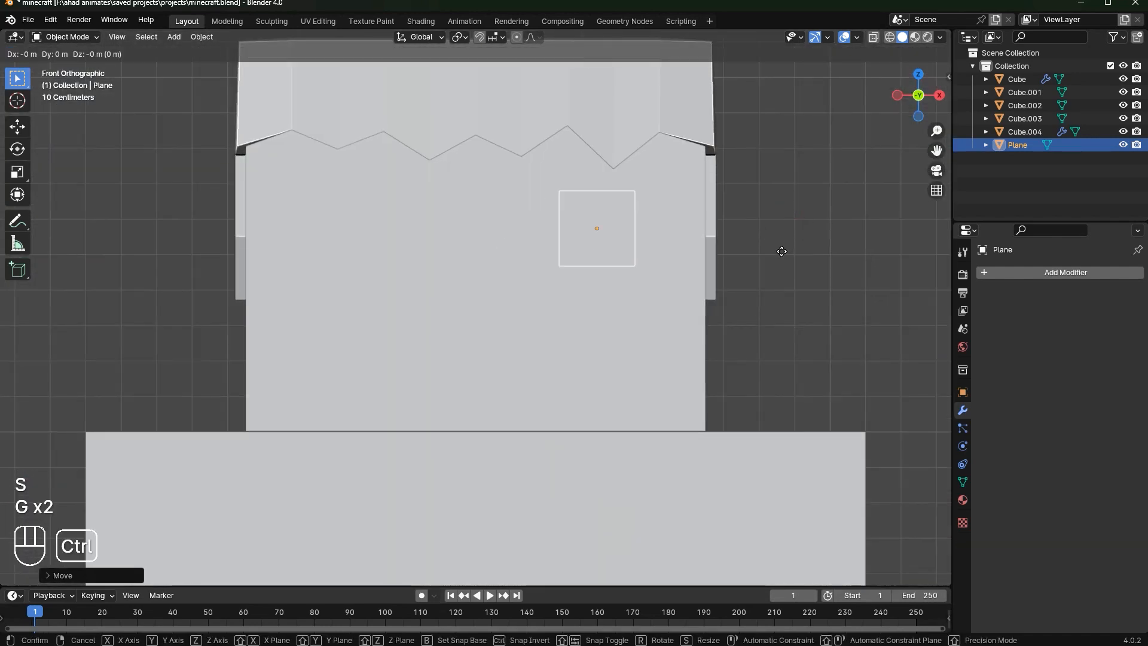
ctrl+click(782, 266)
In right view, move the plane about 0.6 m along -Y so it sits just in front of the face
click(936, 98)
scroll(625, 320, down, 1)
key(g)
key(y)
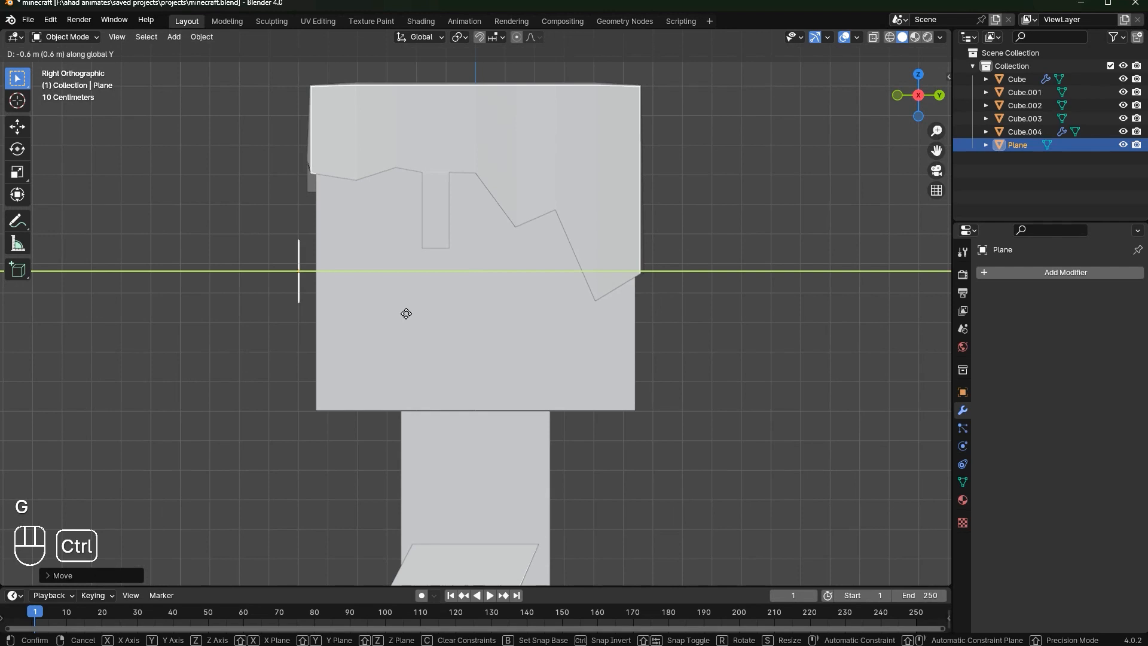
click(409, 315)
key(KP_Decimal)
key(g)
ctrl+click(527, 326)
Extrude the whole plane back to the face surface to give the eye a thin block depth
key(Tab)
key(a)
key(e)
click(607, 290)
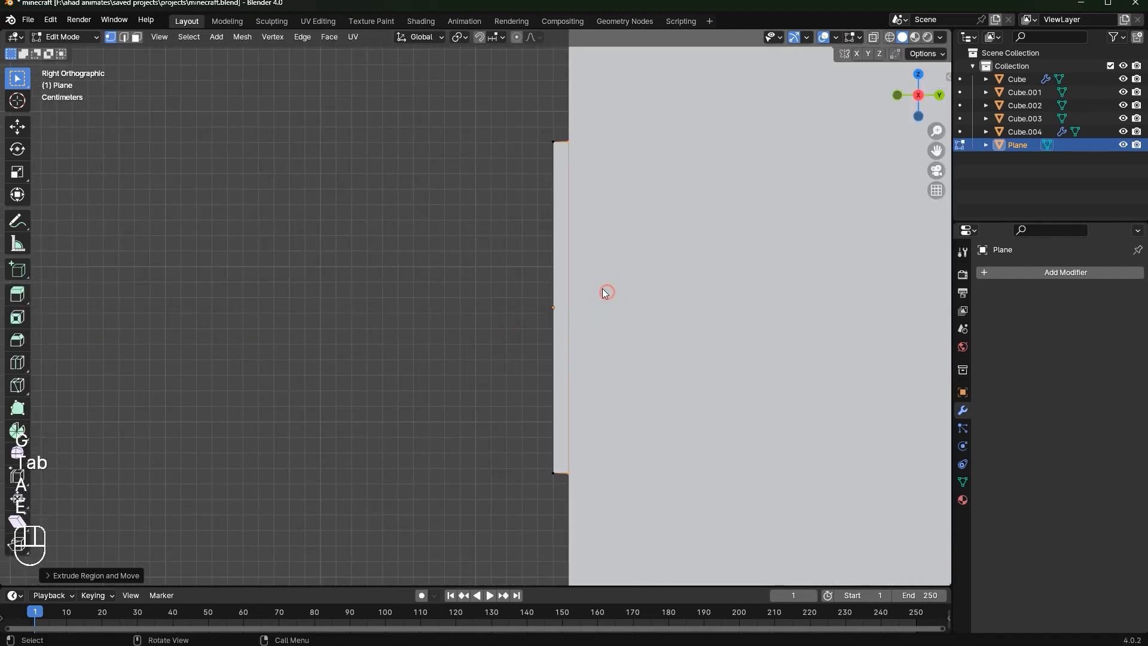
key(Tab)
scroll(700, 251, up, 4)
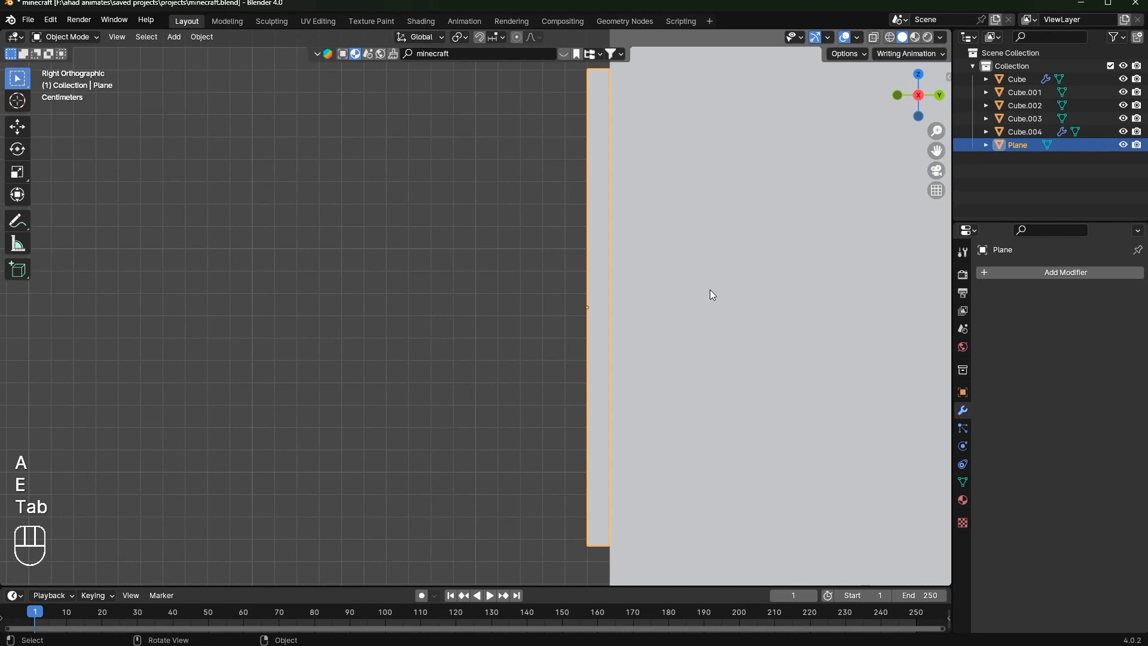
In front view, widen the eye block slightly along X
click(898, 95)
scroll(538, 371, down, 3)
key(s)
key(z)
key(s)
key(x)
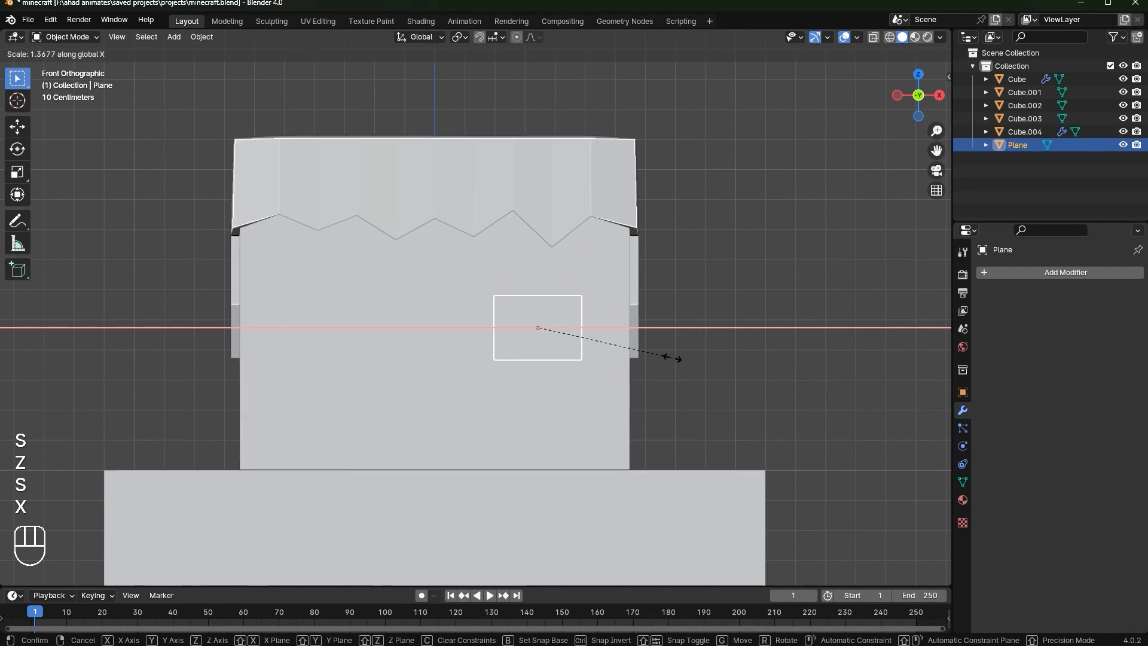
click(697, 359)
key(s)
middle_click(706, 365)
right_click(711, 368)
key(s)
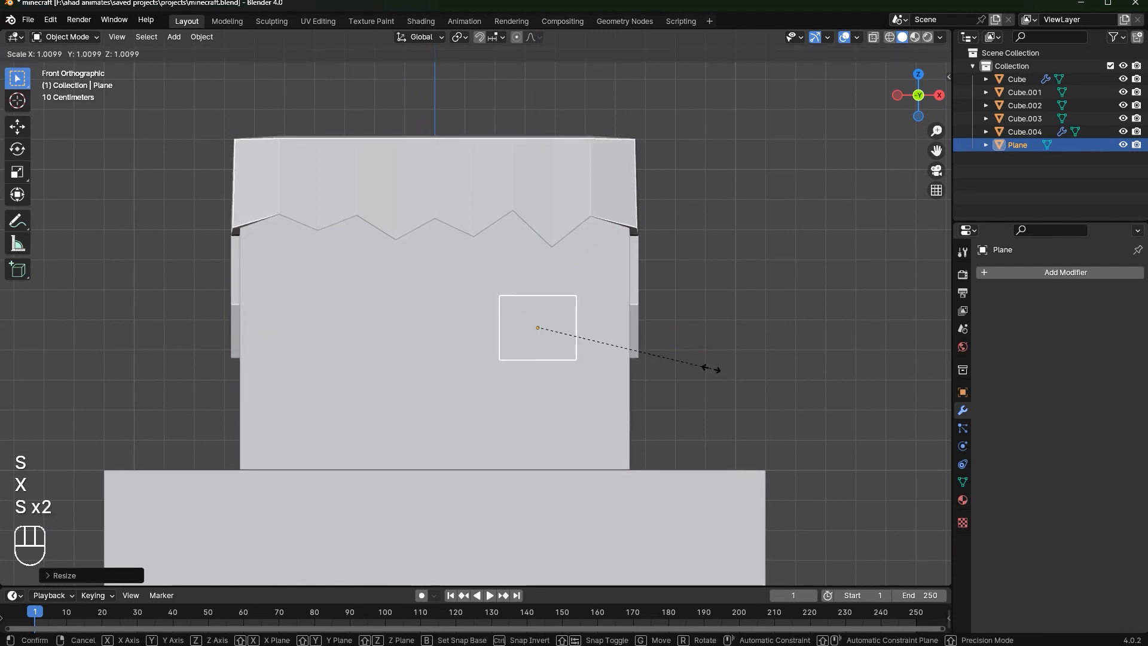
right_click(714, 369)
Scale the eye block up slightly and uniformly on the face
scroll(656, 359, up, 2)
scroll(657, 363, down, 1)
key(s)
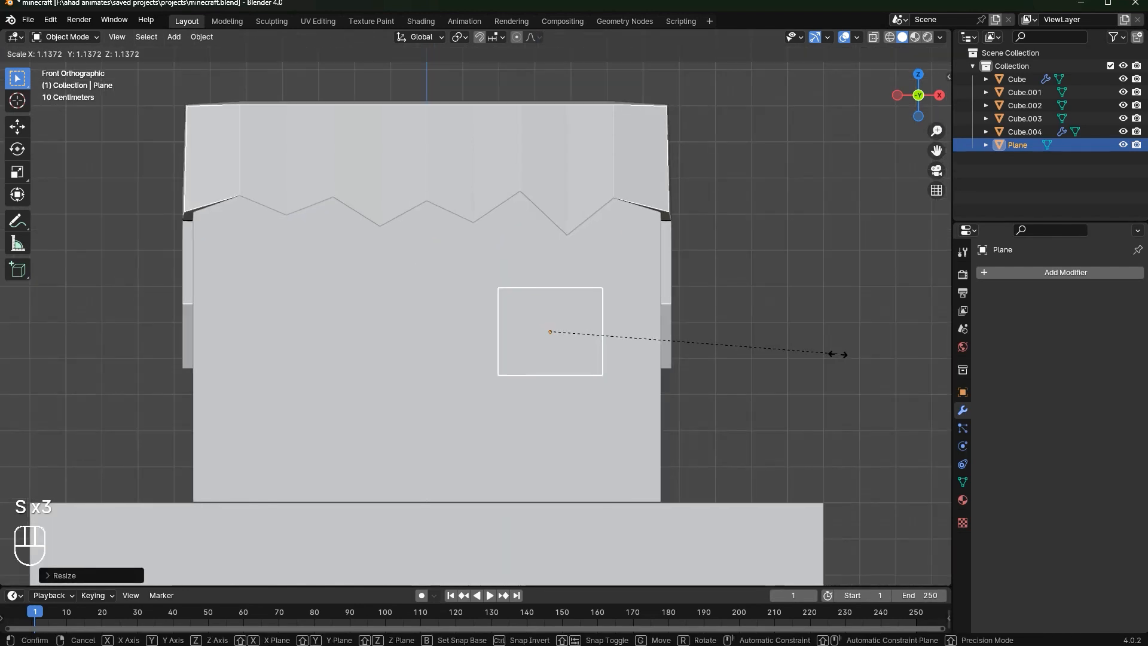
click(861, 362)
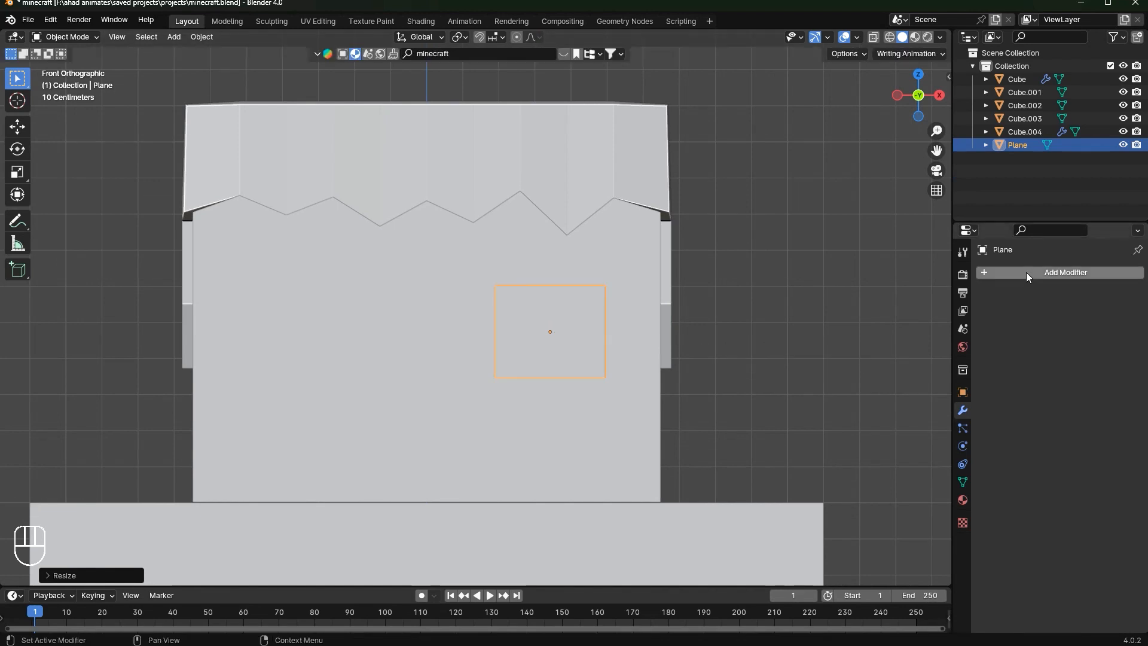
Add a Mirror modifier to the eye block, mirroring on the X axis
click(1027, 272)
text(m)
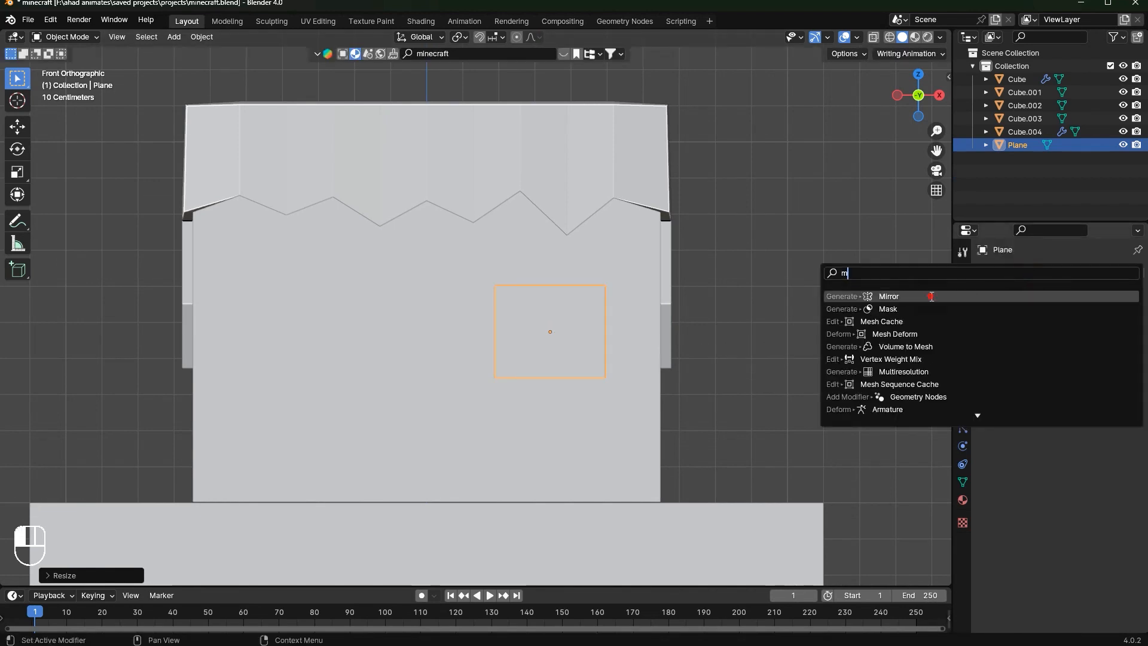
click(931, 296)
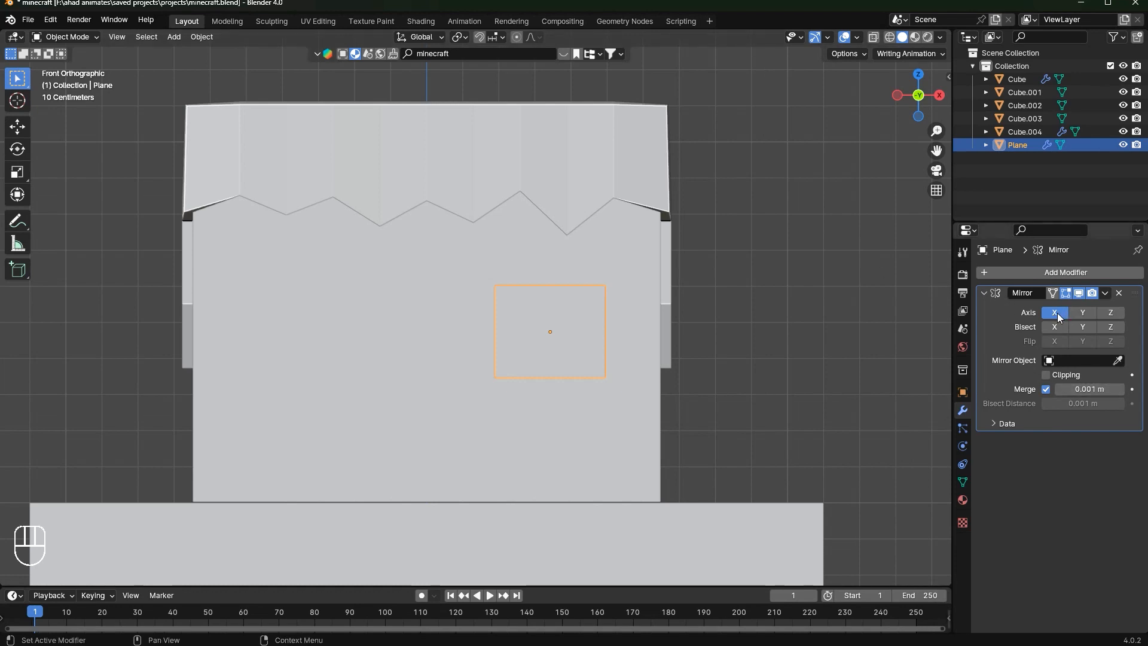
Move the eye mesh along +X away from its origin in Edit Mode, and shift the object back along -X to fit both eyes on the face
key(Tab)
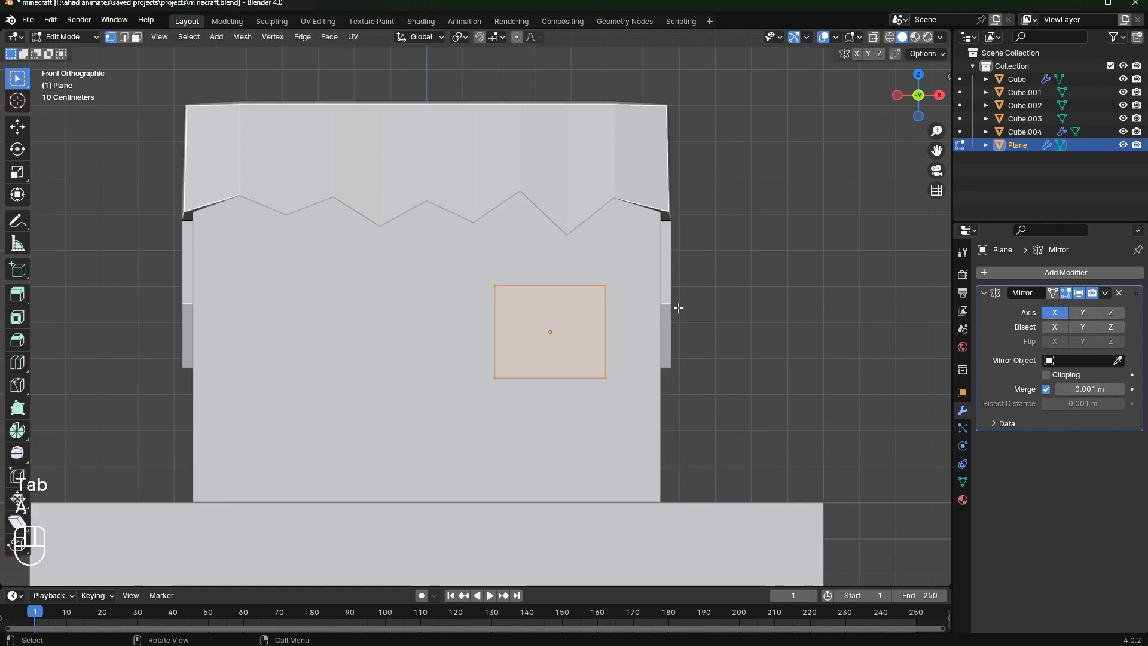
key(a)
key(g)
key(x)
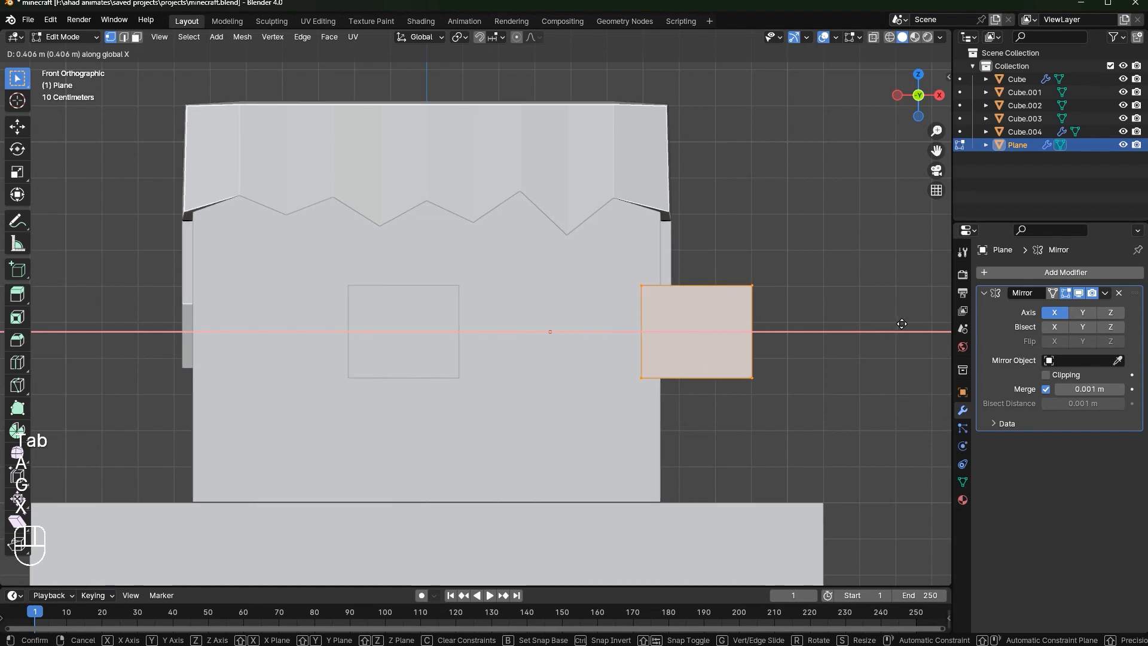
click(823, 323)
key(Tab)
key(g)
key(x)
click(740, 314)
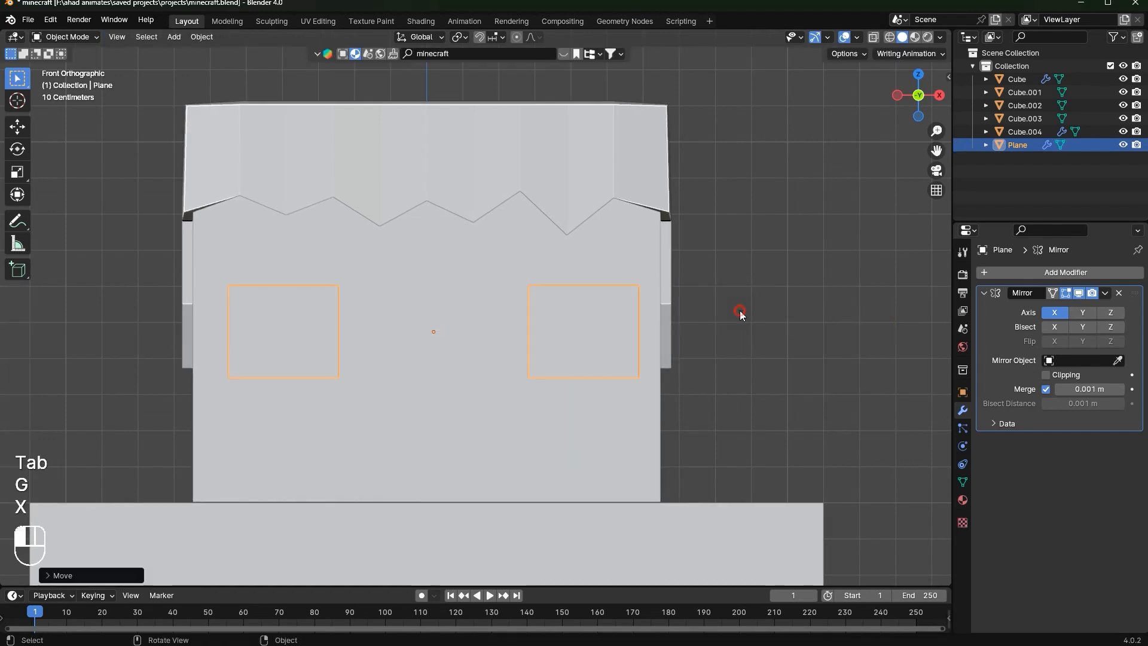
Move the eye mesh slightly inward along X and shift the eyes object about 0.02 m along -X to centre the pair
key(Tab)
key(g)
key(x)
click(730, 310)
key(Tab)
scroll(731, 311, up, 1)
key(g)
key(x)
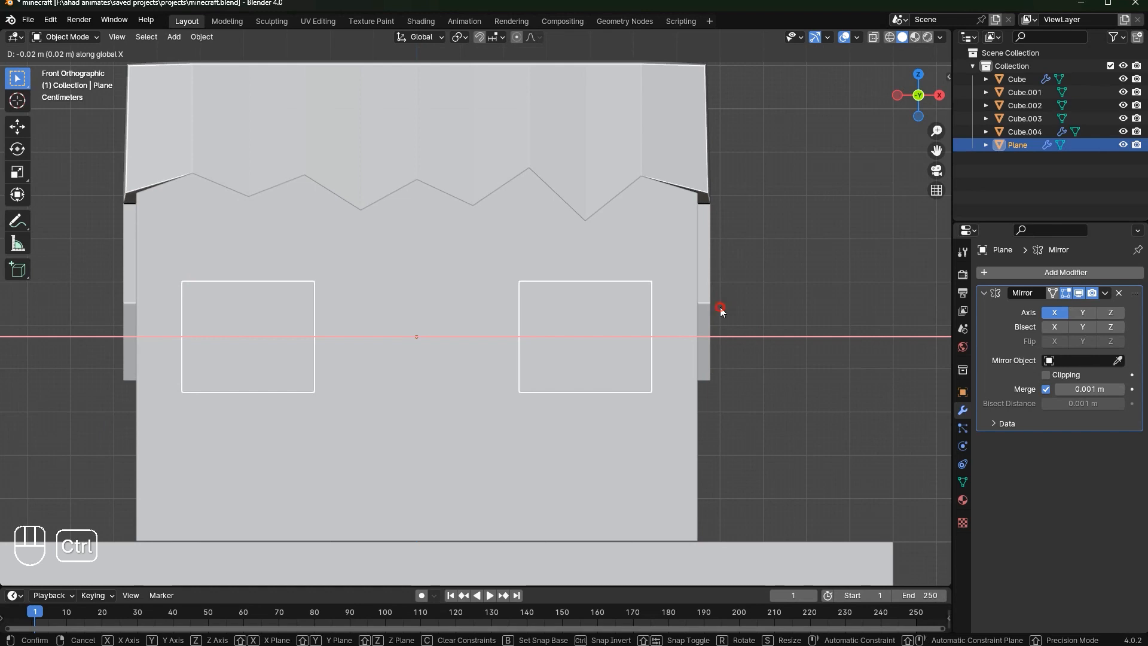
click(720, 310)
Move the eye mesh further inward along X in Edit Mode to bring the two eyes closer together
key(Tab)
scroll(720, 310, down, 5)
key(g)
key(x)
click(707, 311)
scroll(706, 313, down, 3)
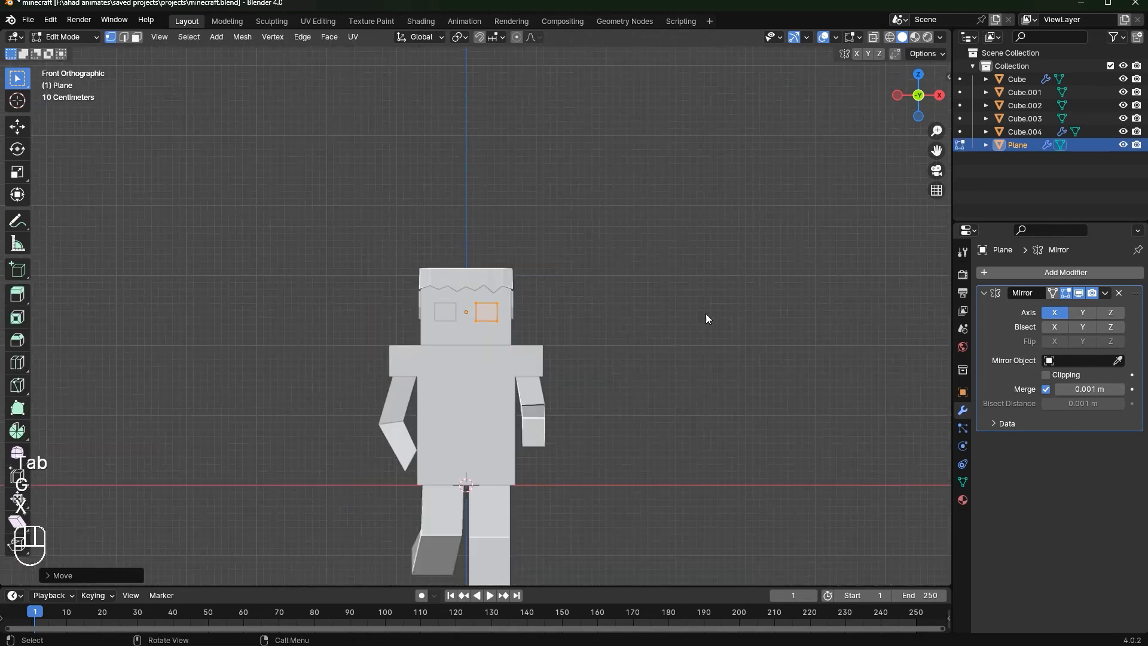
Raise both eyes about 0.02 m along Z and save the file
key(Tab)
scroll(623, 311, up, 6)
key(g)
key(z)
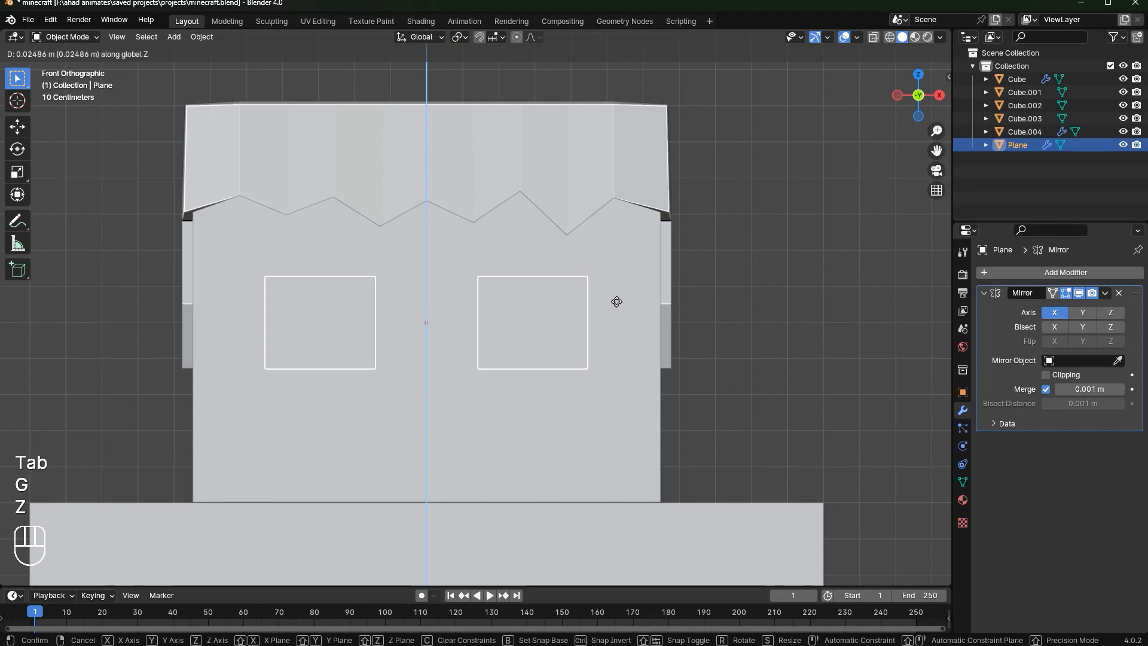
click(618, 302)
key(ctrl+s)
Duplicate the eye mesh below the eyes and separate the copy into its own object
key(Tab)
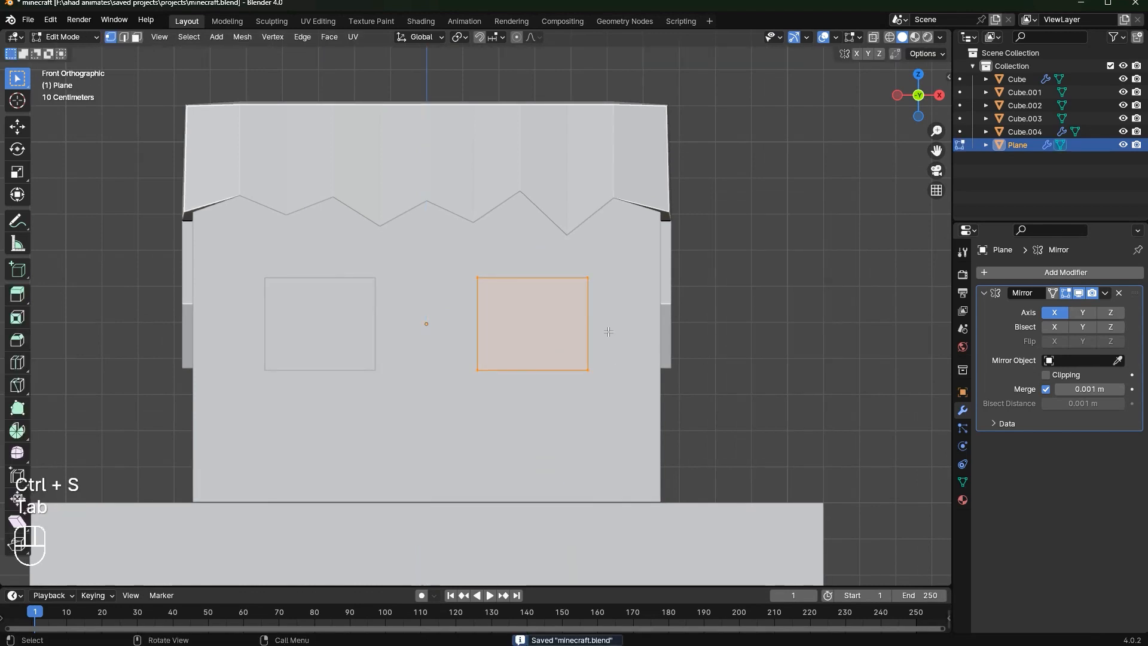
key(shift+d)
click(562, 389)
key(Tab)
key(Tab)
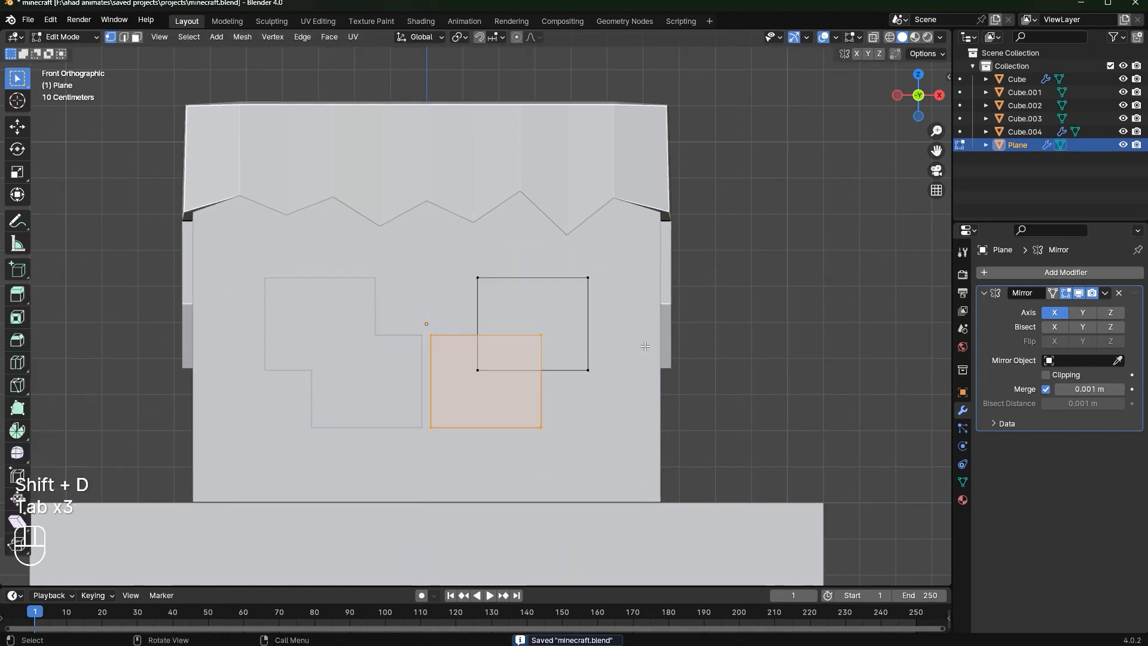
key(p)
click(621, 349)
key(Tab)
click(470, 408)
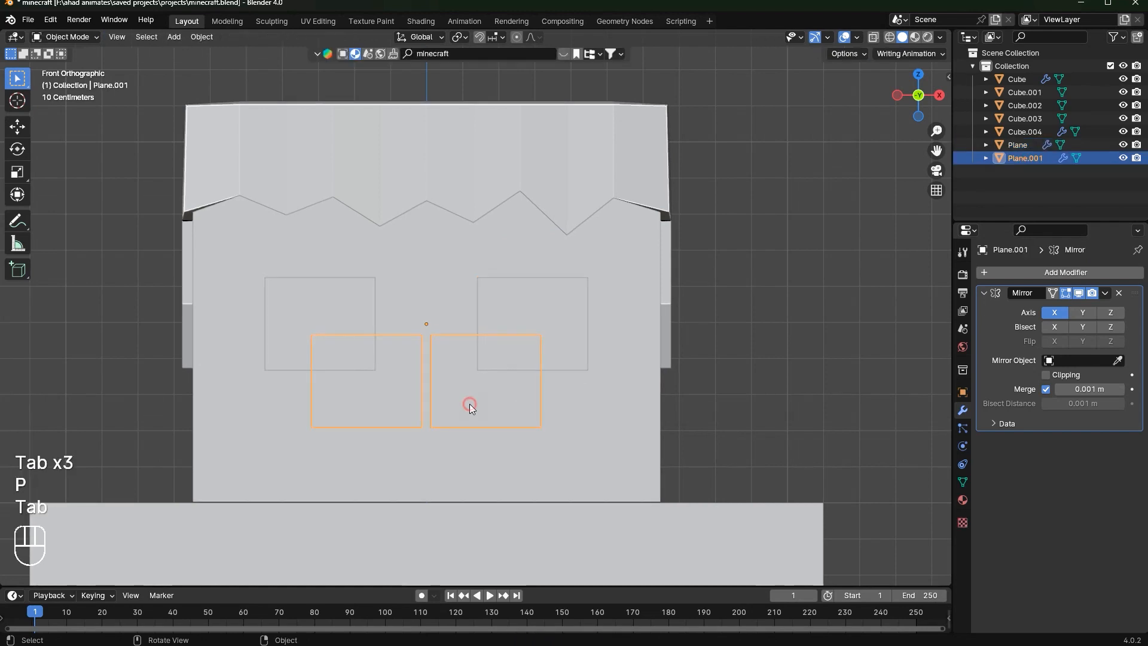
Remove the Mirror modifier from the separated copy and move it along -X to the middle of the face
click(1119, 294)
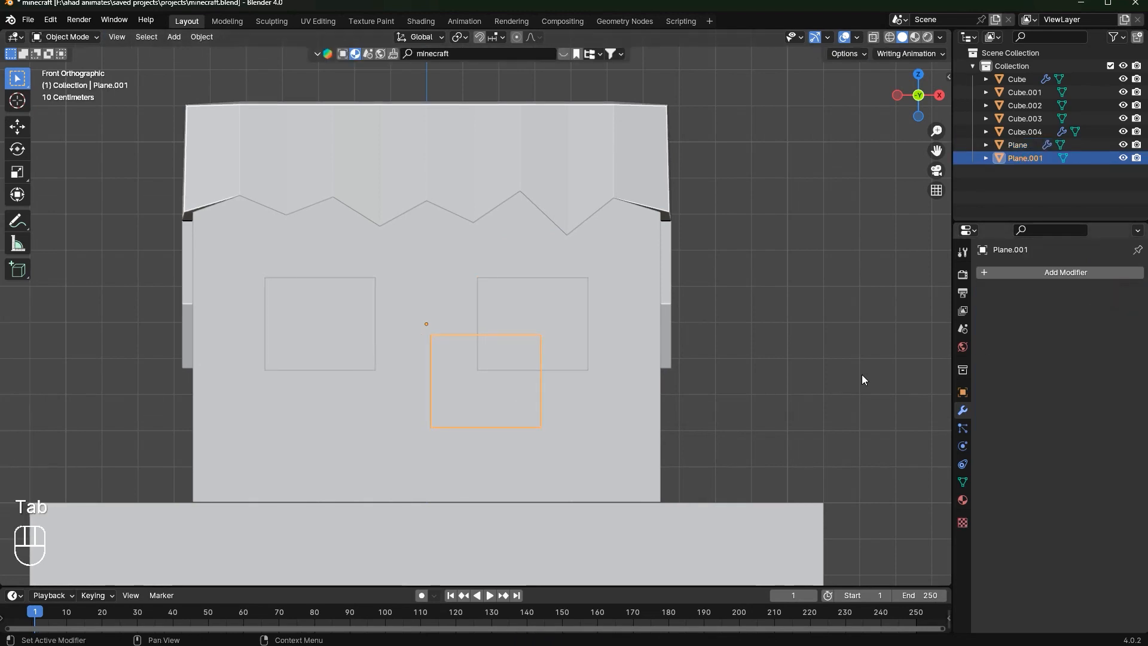
scroll(617, 370, up, 1)
key(g)
middle_click(584, 366)
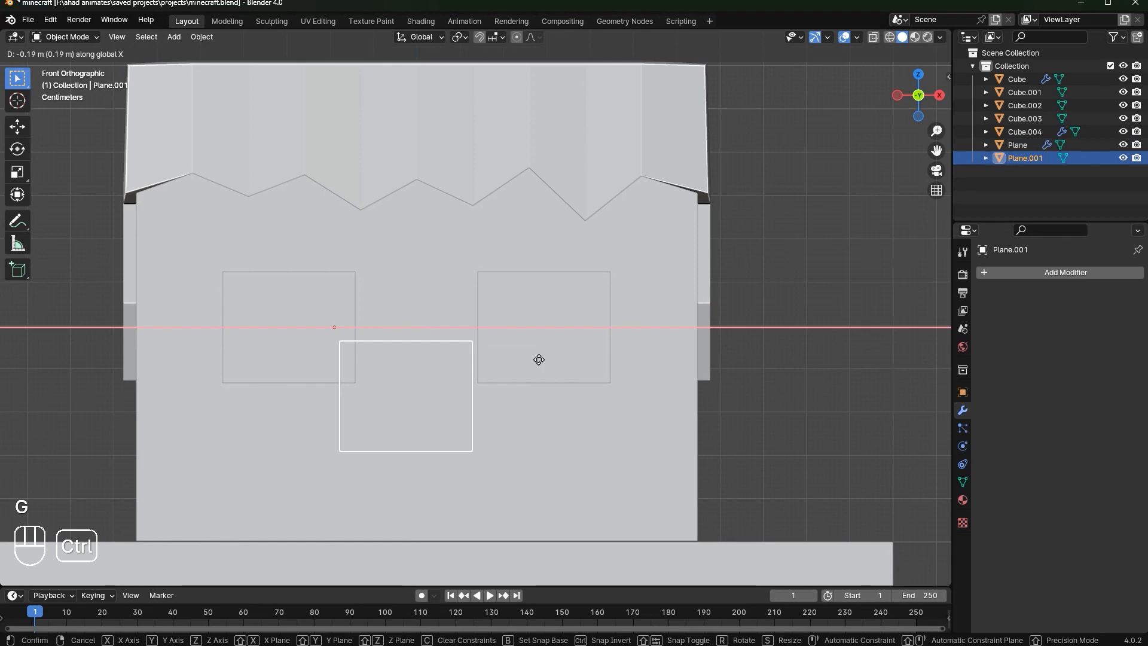
click(548, 358)
Set the copy's origin to Center of Mass (Surface) and scale the copy down
right_click(552, 286)
mouse_move(559, 287)
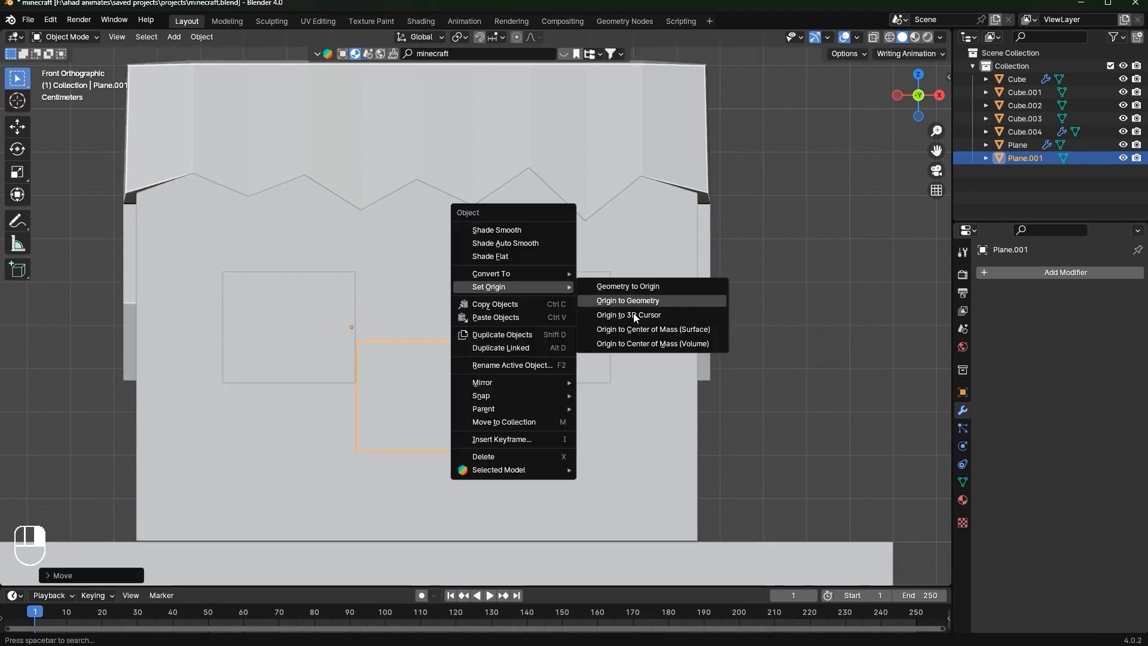
click(659, 329)
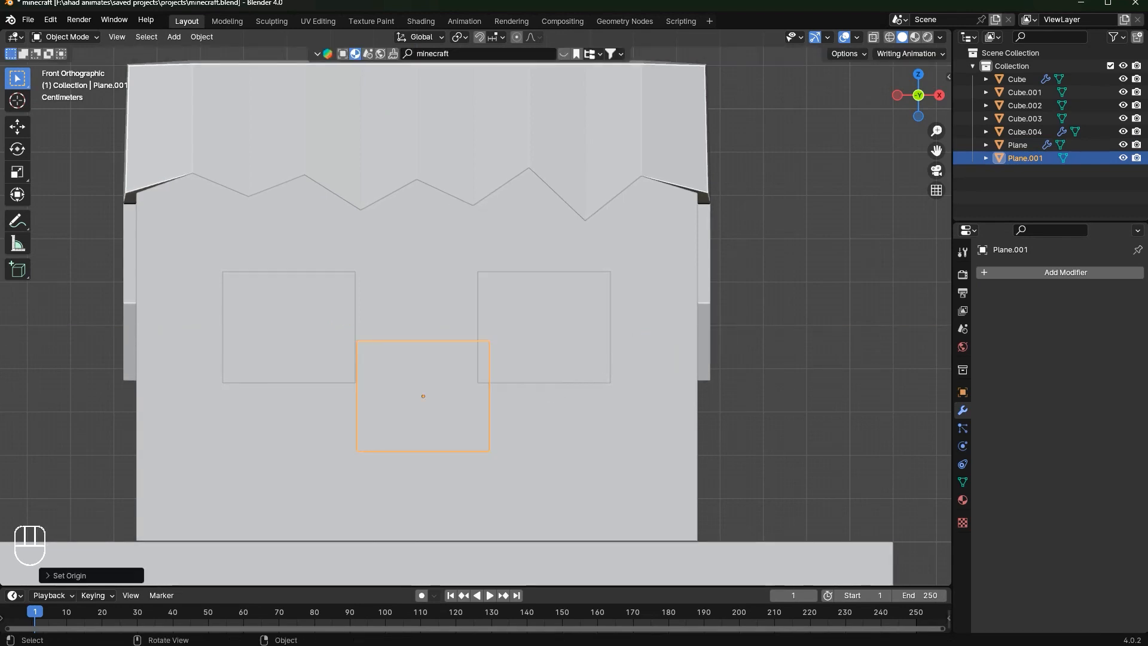
key(s)
click(492, 402)
Place the small block centrally below the eyes and stretch it taller along Z
key(g)
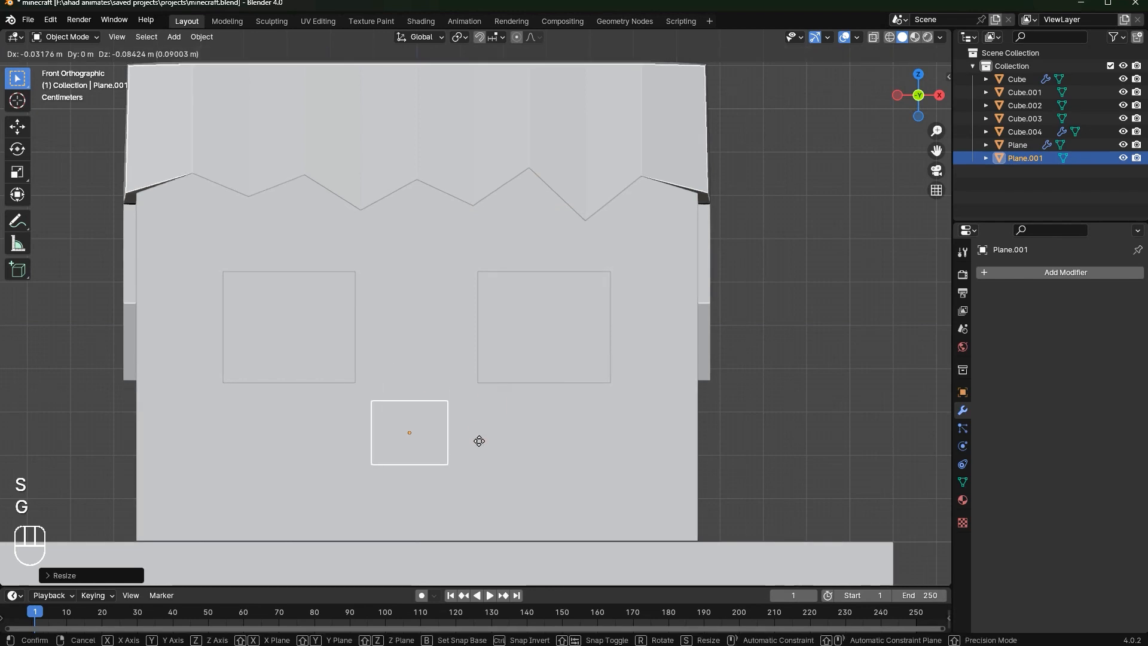
click(479, 440)
key(s)
key(z)
click(513, 444)
key(g)
key(z)
click(511, 441)
Widen the block below the eyes along X and keep it centred on the face
key(s)
key(x)
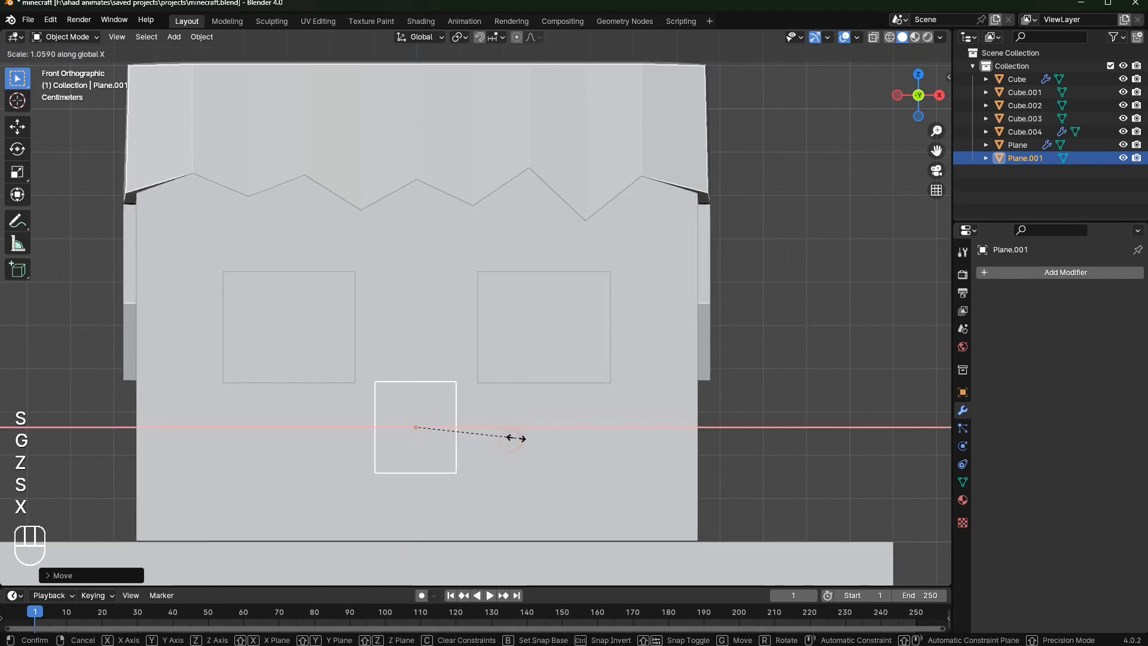
click(526, 440)
key(g)
key(x)
click(529, 439)
key(s)
key(x)
click(546, 439)
key(g)
key(x)
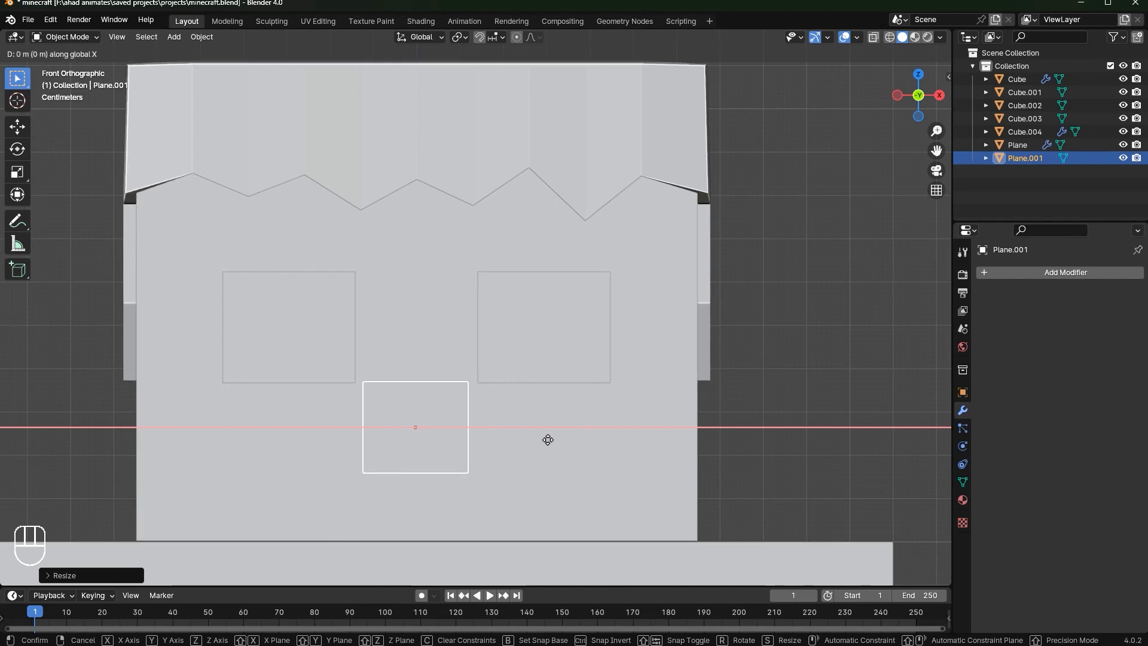
click(548, 439)
Delete the extra block below the eyes
scroll(541, 437, down, 7)
mouse_move(541, 438)
middle_down()
mouse_move(619, 466)
mouse_move(548, 444)
middle_up()
key(Delete)
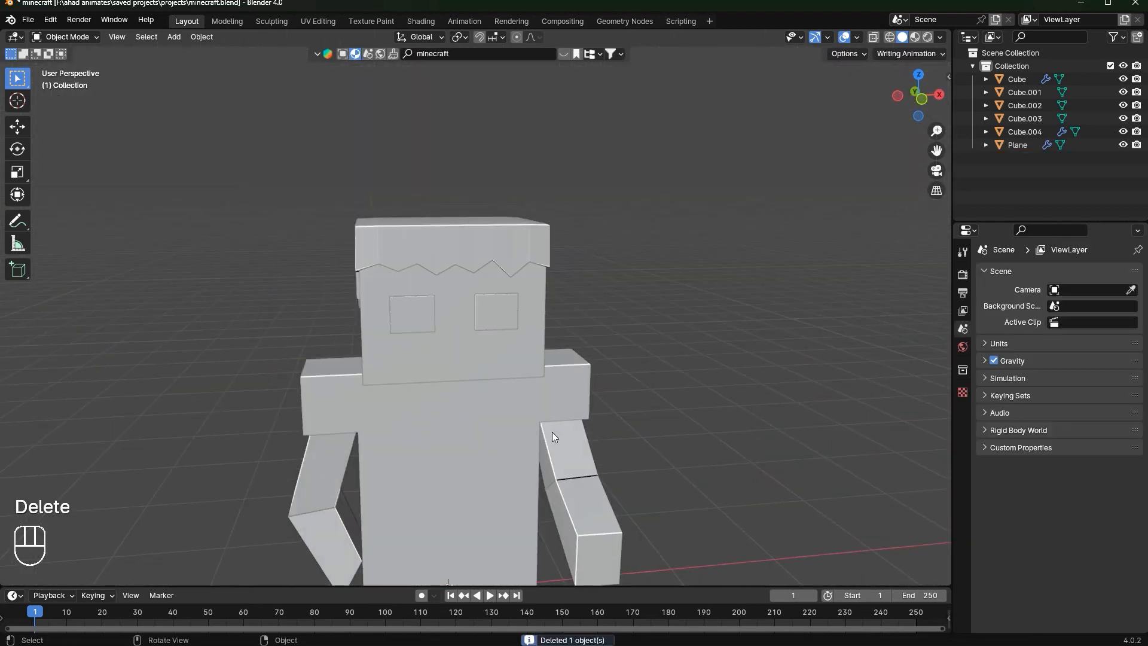
Save the project file
scroll(551, 432, up, 3)
middle_drag(557, 364, 582, 375)
key(ctrl+s)
Duplicate the mirrored eye blocks and move the copy slightly forward along Y, out from the face
shift+click(368, 308)
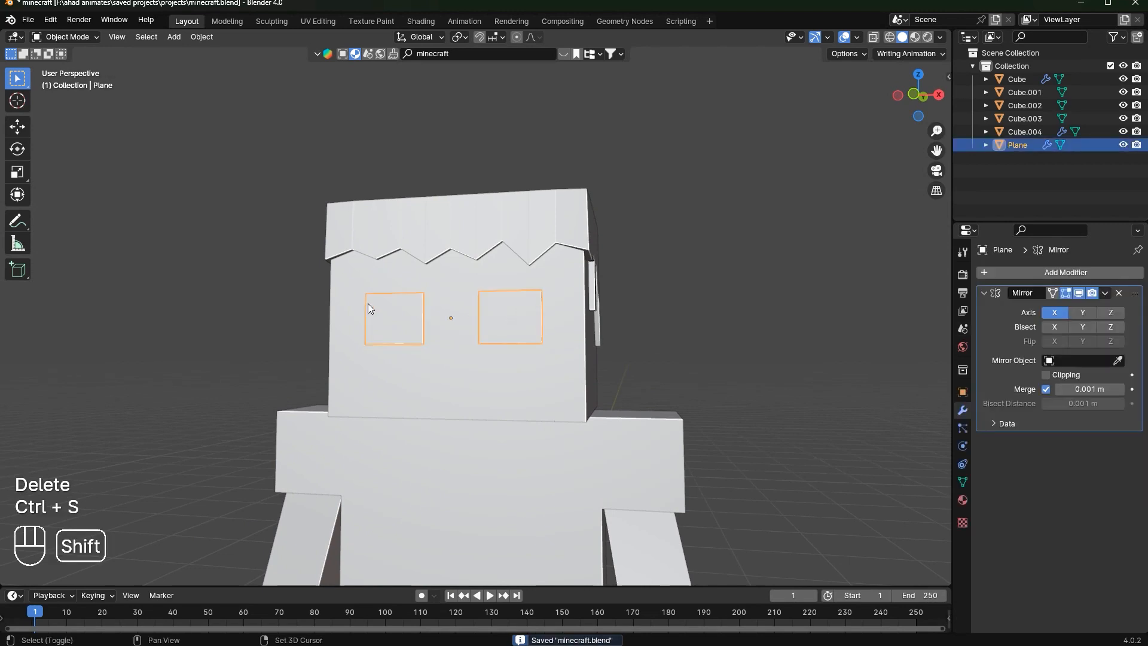
click(939, 96)
scroll(690, 306, up, 10)
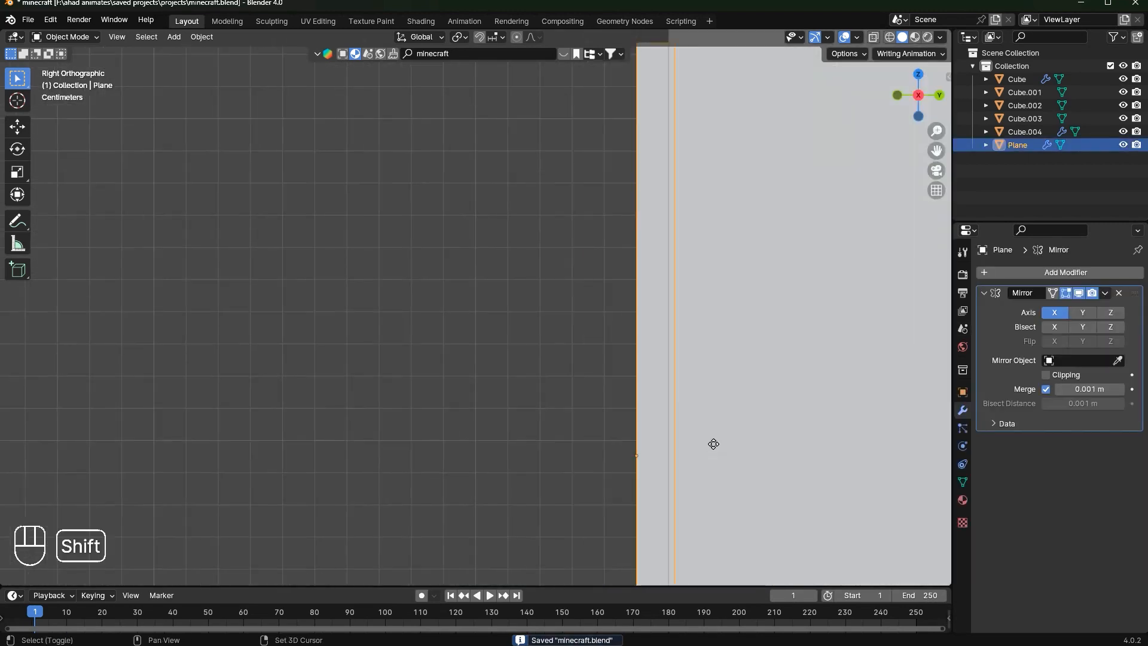
key(shift+d)
key(g)
key(x)
key(g)
key(y)
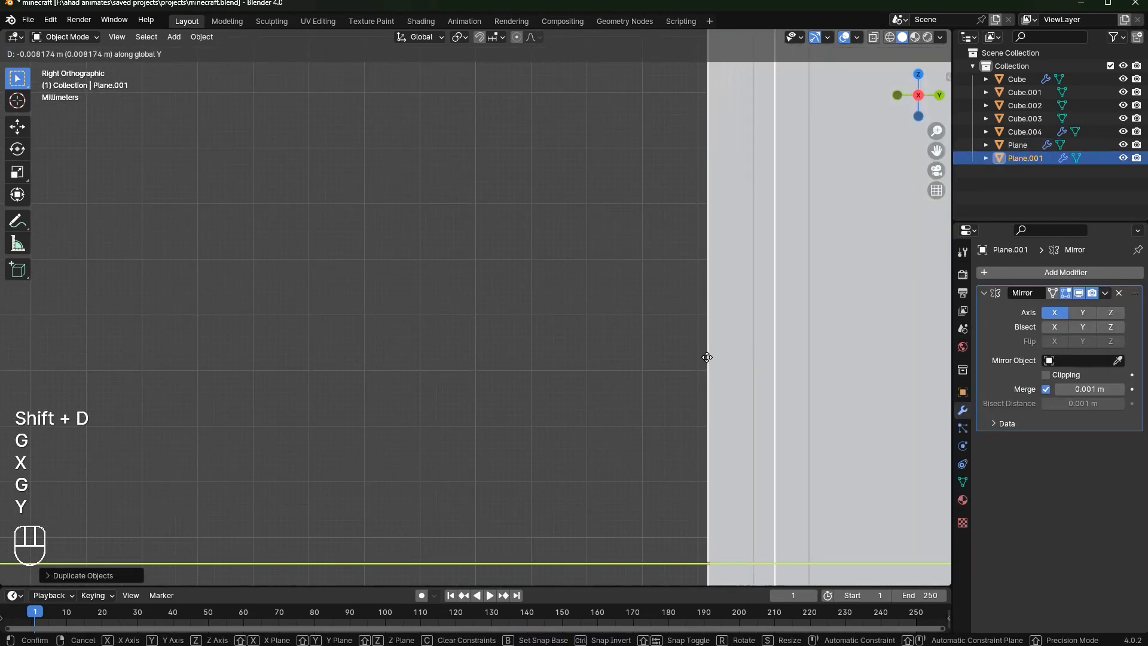
click(700, 351)
scroll(695, 379, down, 8)
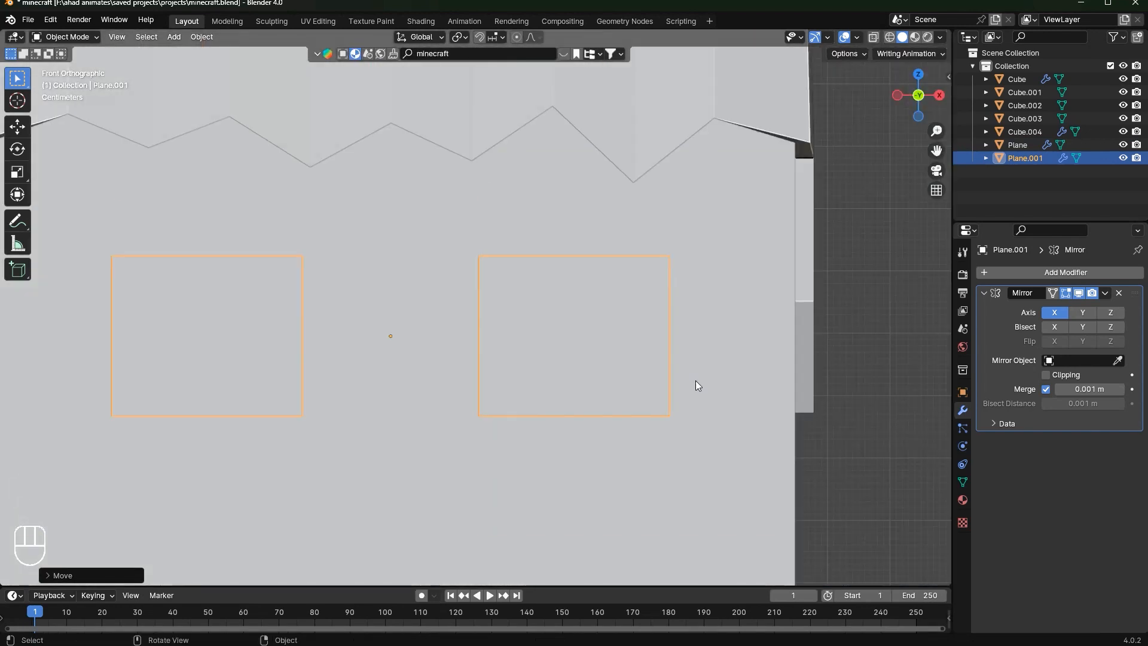
middle_drag(696, 381, 534, 383)
scroll(534, 382, up, 4)
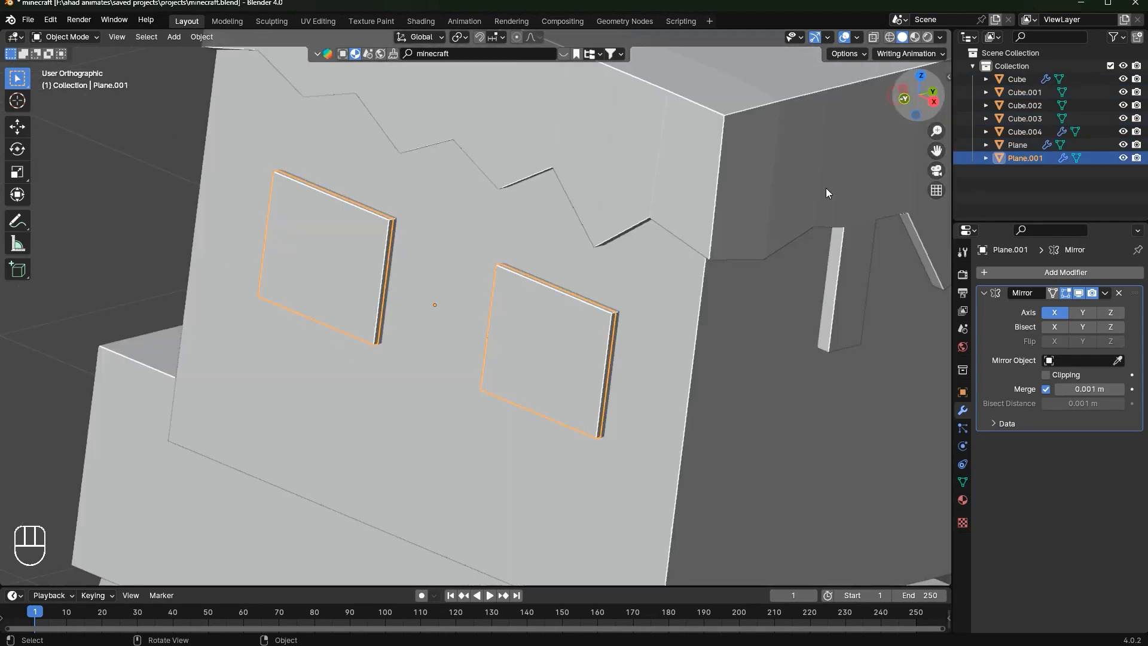
Scale down the whole mesh of the copied eye block in Edit Mode
key(KP_1)
key(Tab)
scroll(761, 335, up, 2)
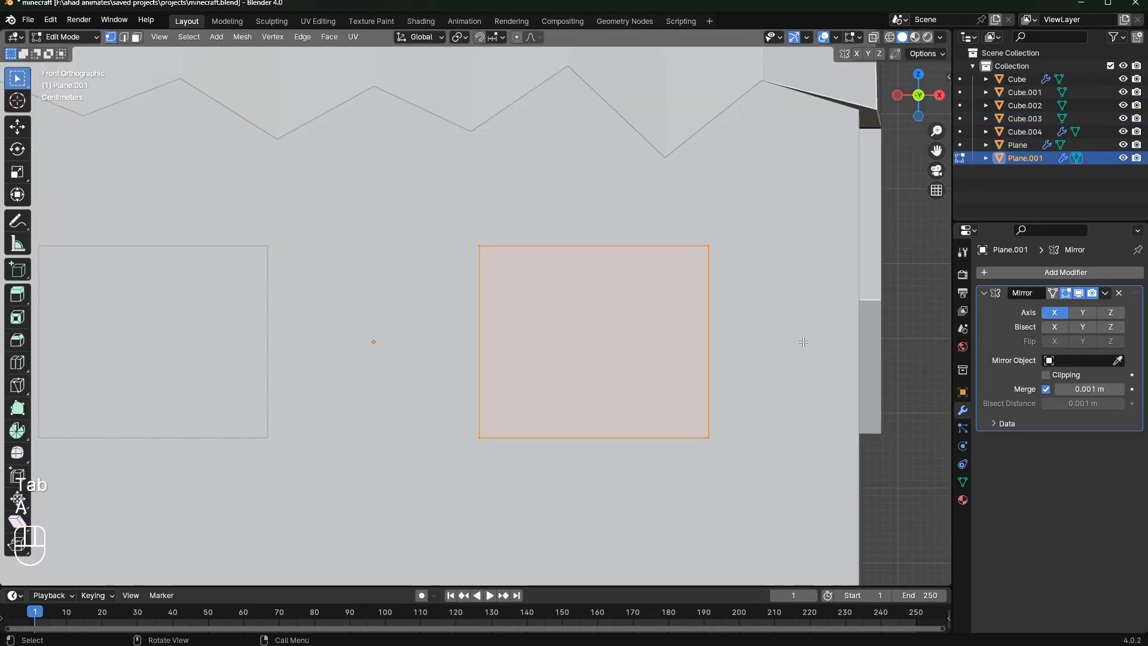
key(s)
click(674, 347)
key(s)
key(z)
right_click(703, 368)
key(s)
key(x)
right_click(777, 377)
Resize the copied block and stretch it along Z into an upright pupil rectangle inside the eye
scroll(748, 365, down, 5)
key(s)
click(829, 385)
key(s)
middle_click(802, 365)
click(944, 427)
key(s)
click(605, 343)
key(s)
key(z)
click(757, 214)
Move the pupil along X towards the eye's inner edge and stretch it about 1.1 times along Z
scroll(757, 213, up, 6)
key(g)
key(x)
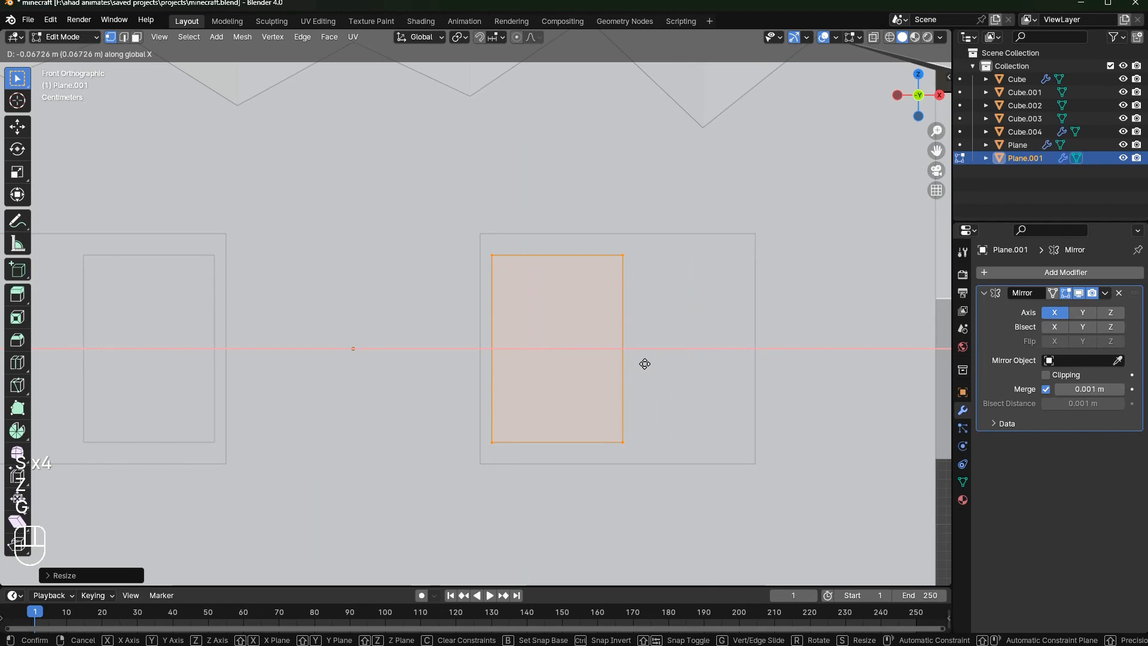
click(640, 347)
key(s)
key(z)
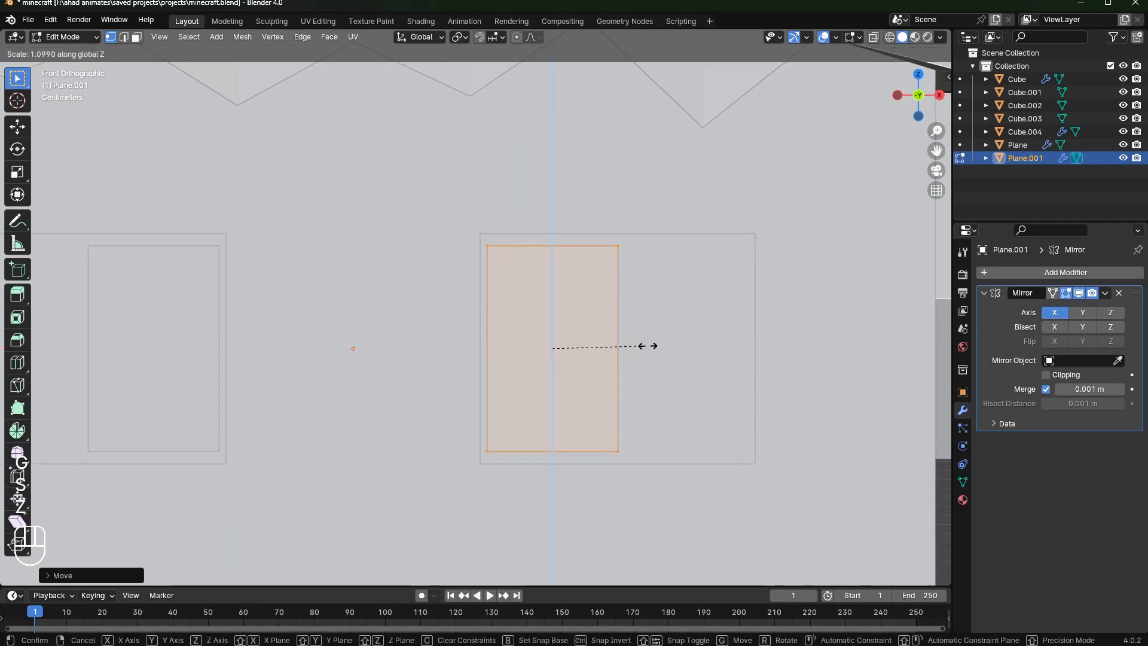
click(648, 346)
Move the pupil block slightly along Y closer to the eye and return to Object Mode
middle_drag(717, 255, 666, 251)
key(g)
key(y)
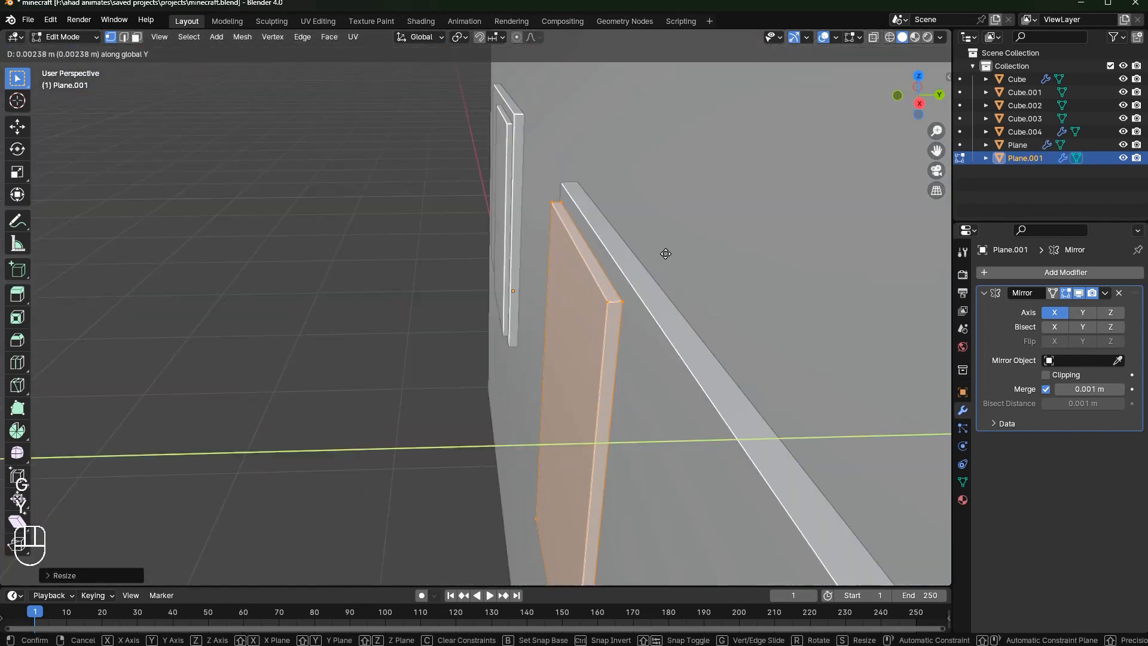
click(667, 253)
key(Tab)
click(278, 268)
Scale the pupil mesh down slightly and shift it to leave an even margin at the eye's inner edge
scroll(299, 272, down, 6)
middle_drag(328, 277, 524, 268)
scroll(488, 318, up, 5)
click(488, 317)
key(Tab)
scroll(677, 267, up, 7)
key(s)
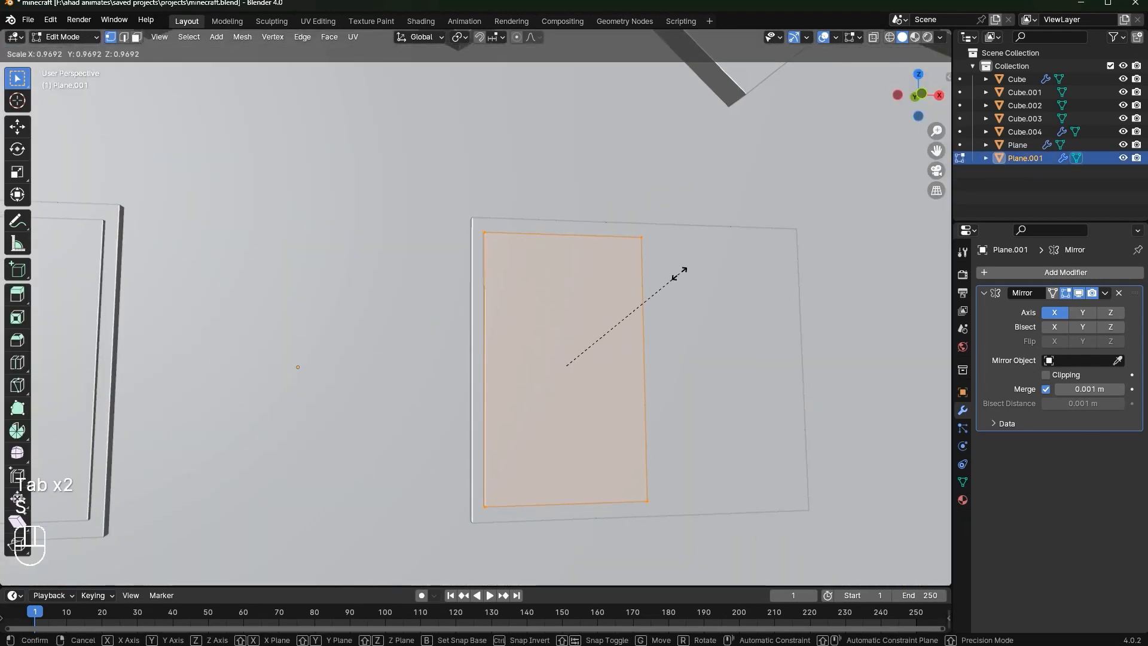
click(671, 269)
key(g)
middle_click(673, 272)
click(657, 295)
key(Tab)
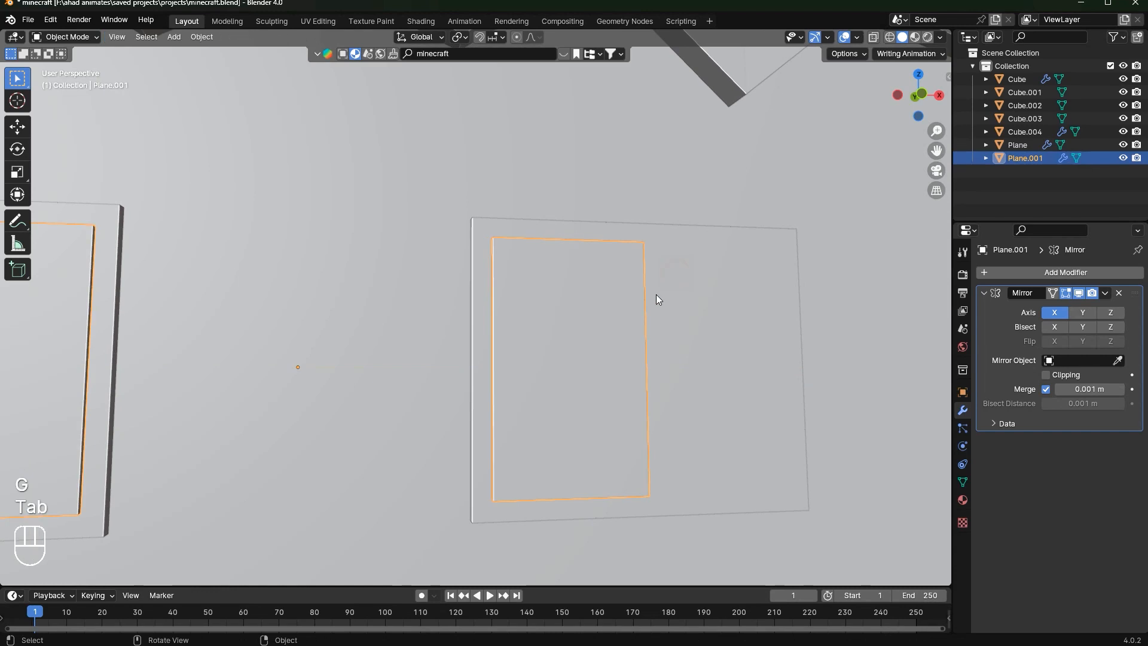
Deselect the pupils and save the file
scroll(657, 295, down, 8)
click(703, 370)
scroll(703, 374, down, 4)
key(ctrl+s)
middle_drag(704, 374, 543, 372)
scroll(497, 375, down, 5)
scroll(531, 380, up, 6)
scroll(543, 372, up, 4)
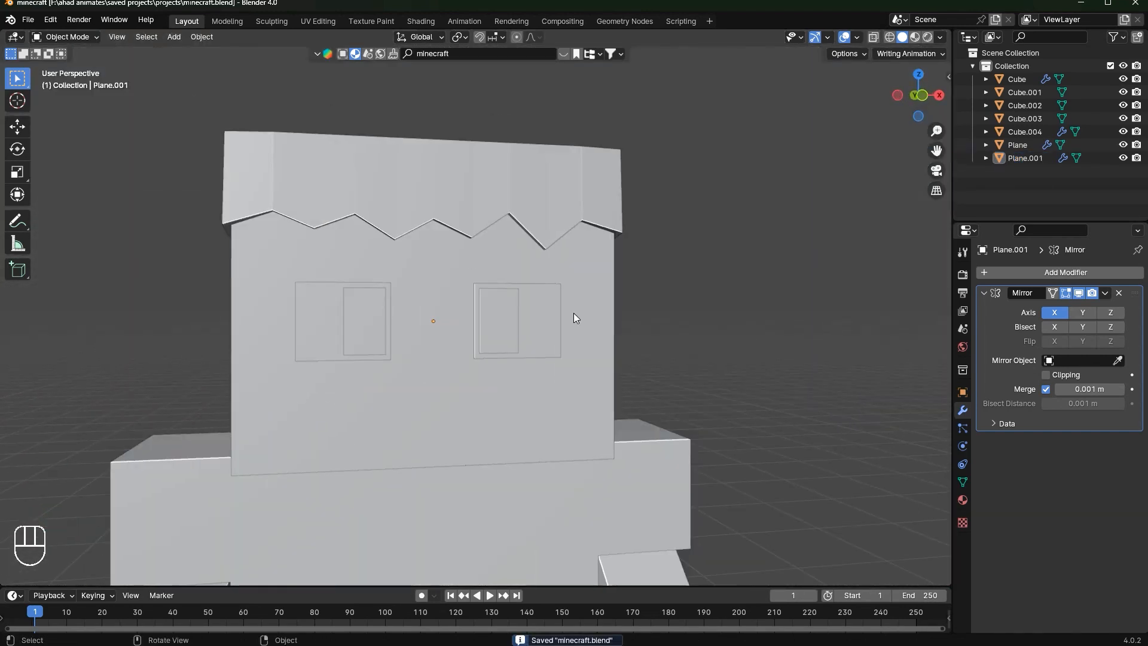
Inset the head's front face in Edit Mode to create a small central rectangle
click(547, 420)
key(Tab)
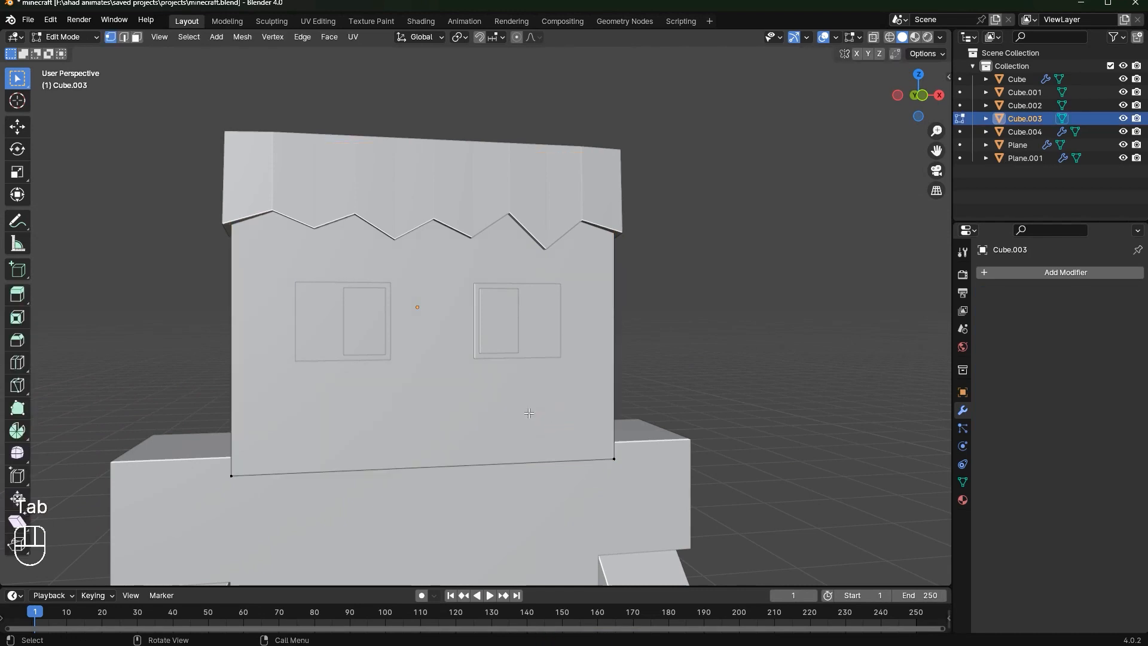
click(498, 421)
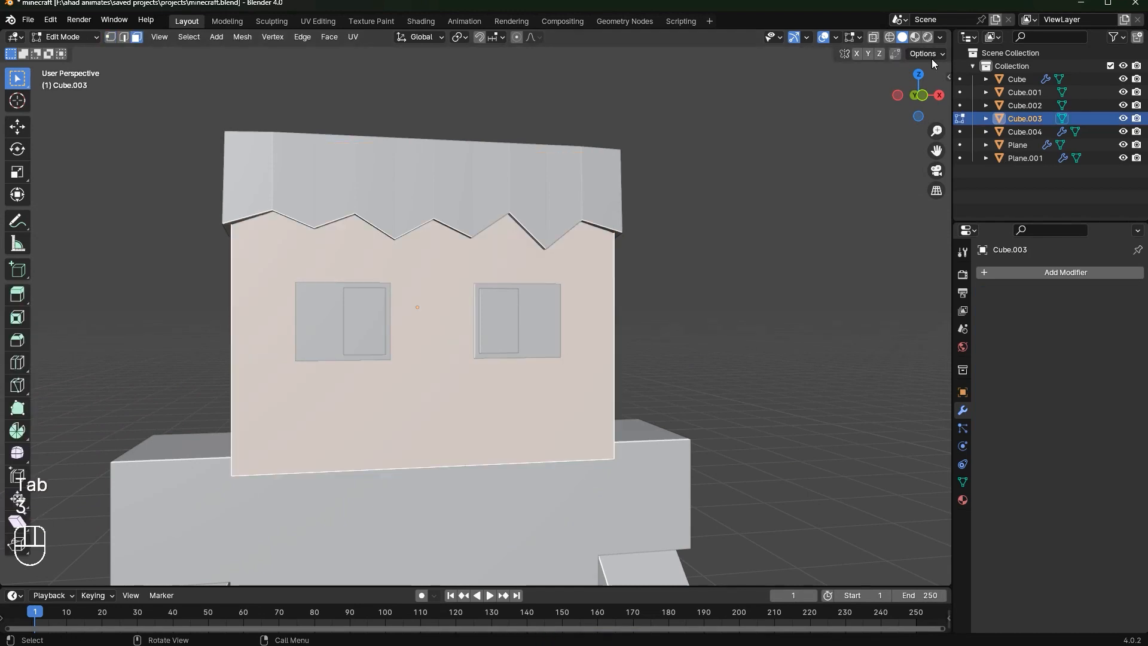
click(926, 100)
shift+middle_drag(641, 240, 643, 129)
key(i)
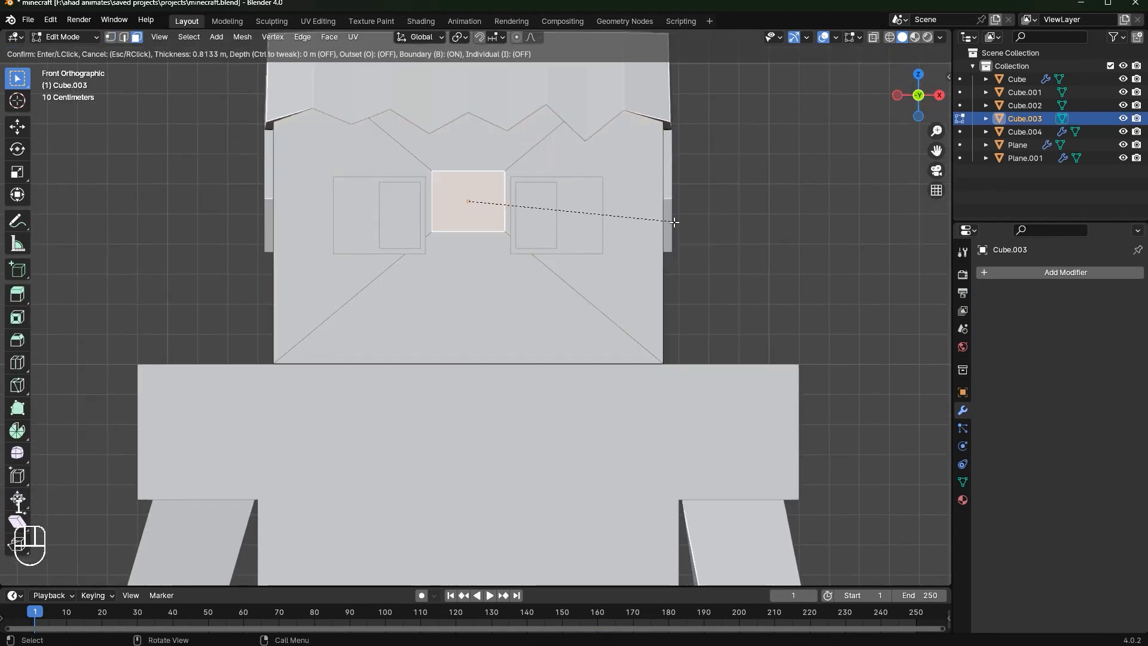
click(681, 224)
Move the inset face down along Z below the eyes and widen it along X for the mouth
key(g)
key(z)
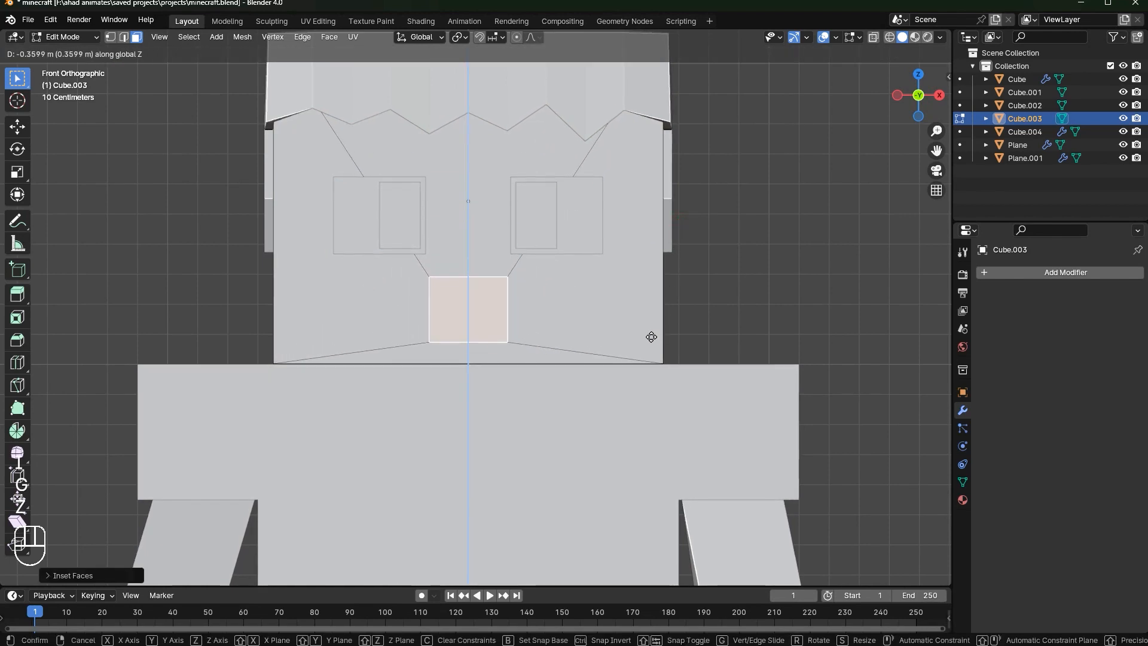
click(651, 336)
key(s)
key(x)
click(809, 366)
Scale the mouth face down slightly and adjust its height along Z between the eyes and chin
scroll(617, 302, up, 2)
key(g)
key(z)
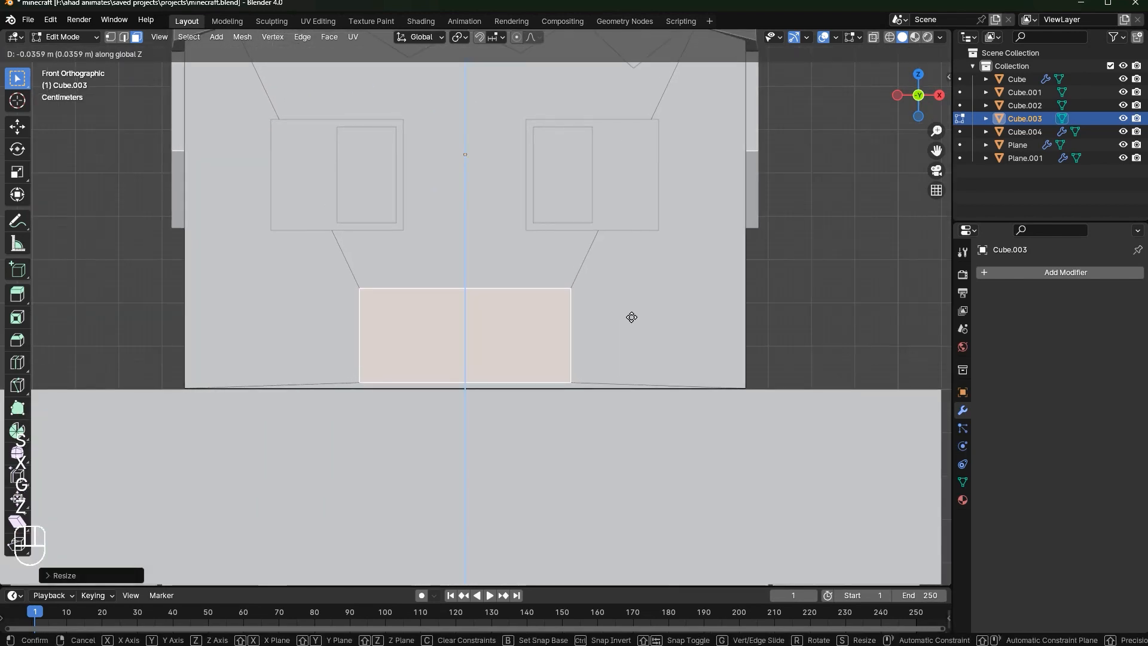
click(626, 308)
key(s)
click(608, 307)
shift+middle_drag(645, 348, 727, 402)
scroll(718, 395, down, 1)
shift+middle_drag(687, 364, 586, 383)
scroll(661, 382, up, 1)
key(g)
key(z)
click(677, 377)
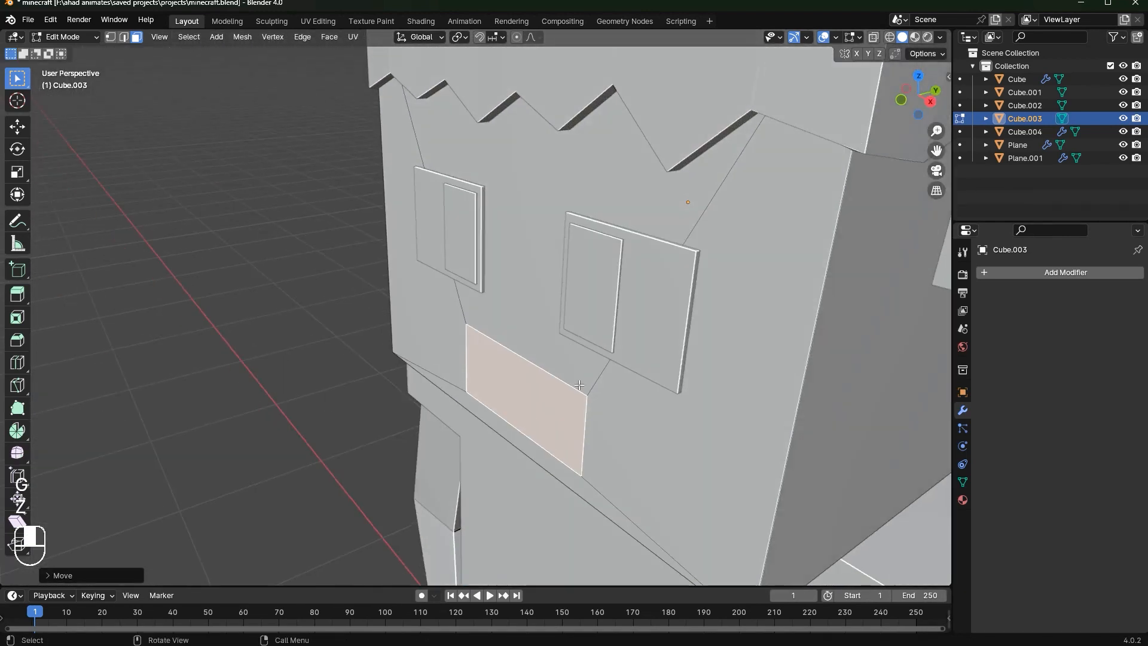
Extrude the mouth face into the head and return to the front view
key(e)
click(590, 383)
key(KP_1)
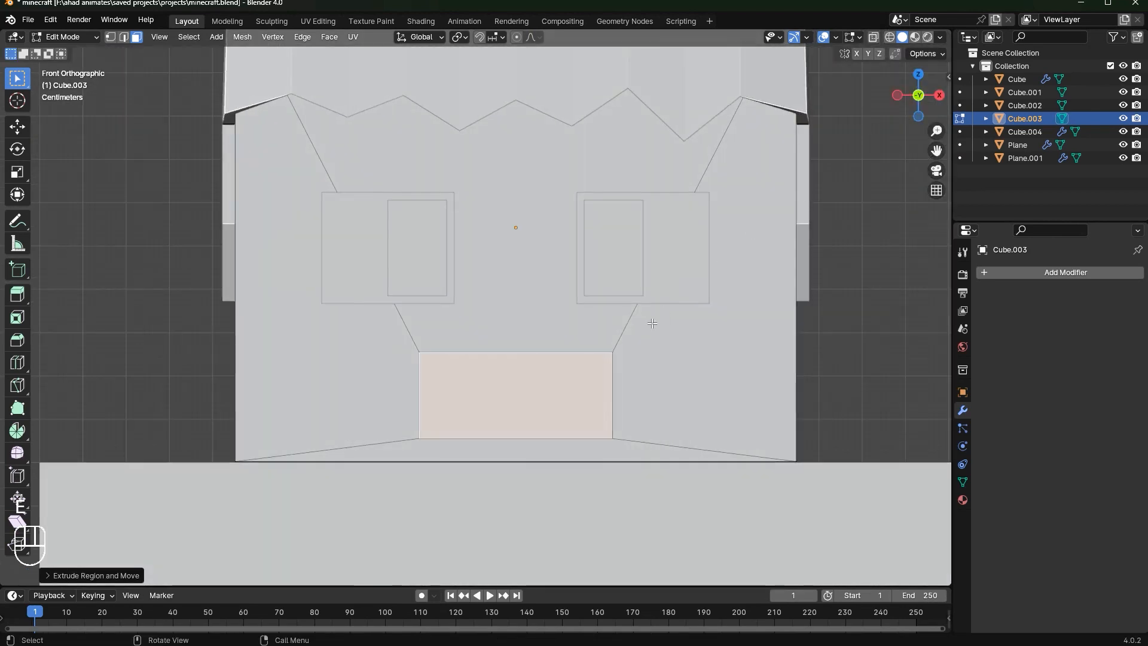
Add a centred vertical loop cut through the mouth, then enable X-ray and vertex selection
scroll(620, 385, up, 1)
key(ctrl+r)
scroll(591, 357, up, 2)
scroll(591, 357, down, 2)
click(590, 357)
click(873, 37)
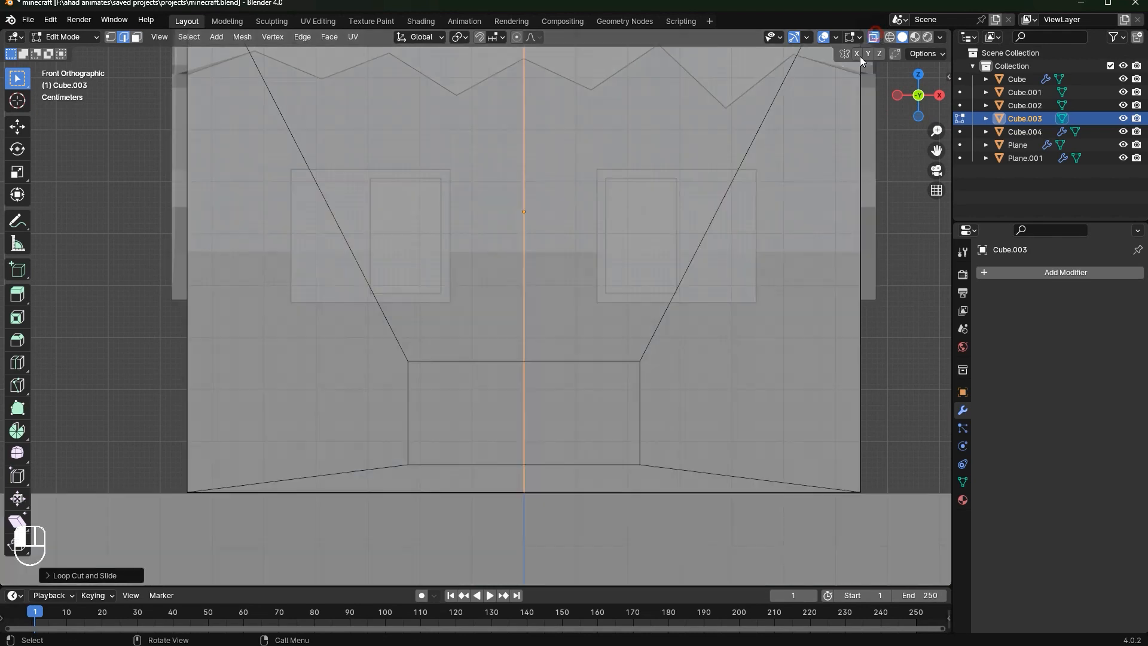
key(1)
key(g)
key(z)
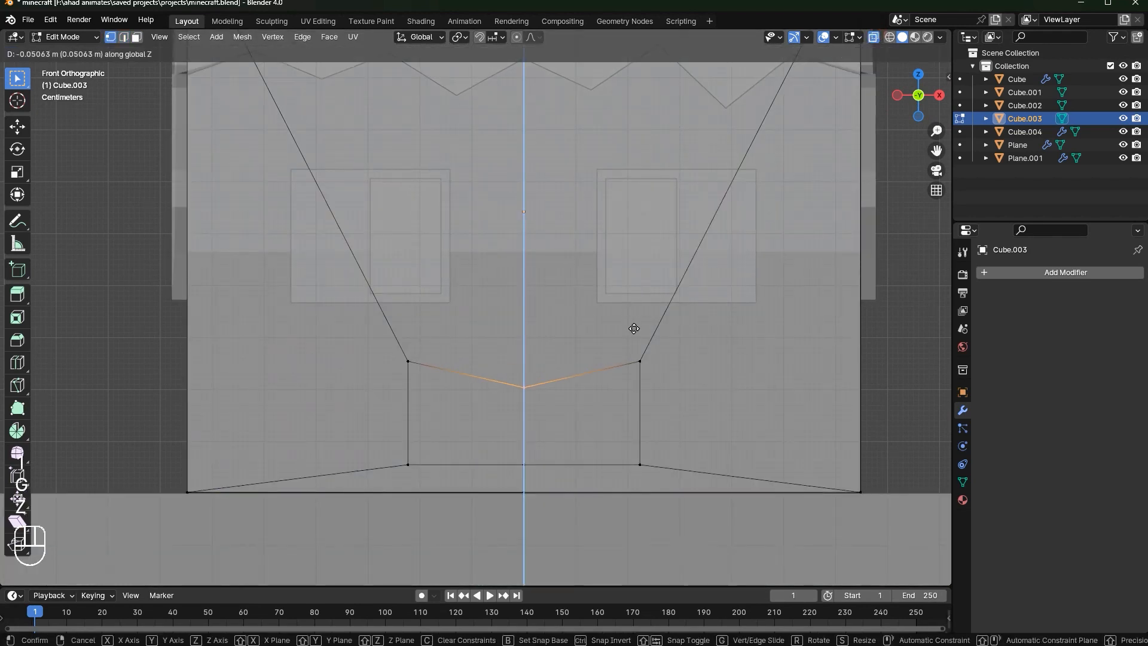
right_click(634, 329)
Raise the vertices on both outer sides of the mouth along Z
drag(396, 343, 495, 468)
shift+drag(621, 478, 619, 480)
key(g)
key(z)
click(683, 397)
Lower the mouth's centre vertices along Z to form a smile-like V shape
drag(475, 337, 565, 478)
key(g)
key(z)
click(615, 395)
Rotate one side edge of the mouth by -10 degrees and the opposite side the other way to match
drag(615, 323, 676, 464)
key(r)
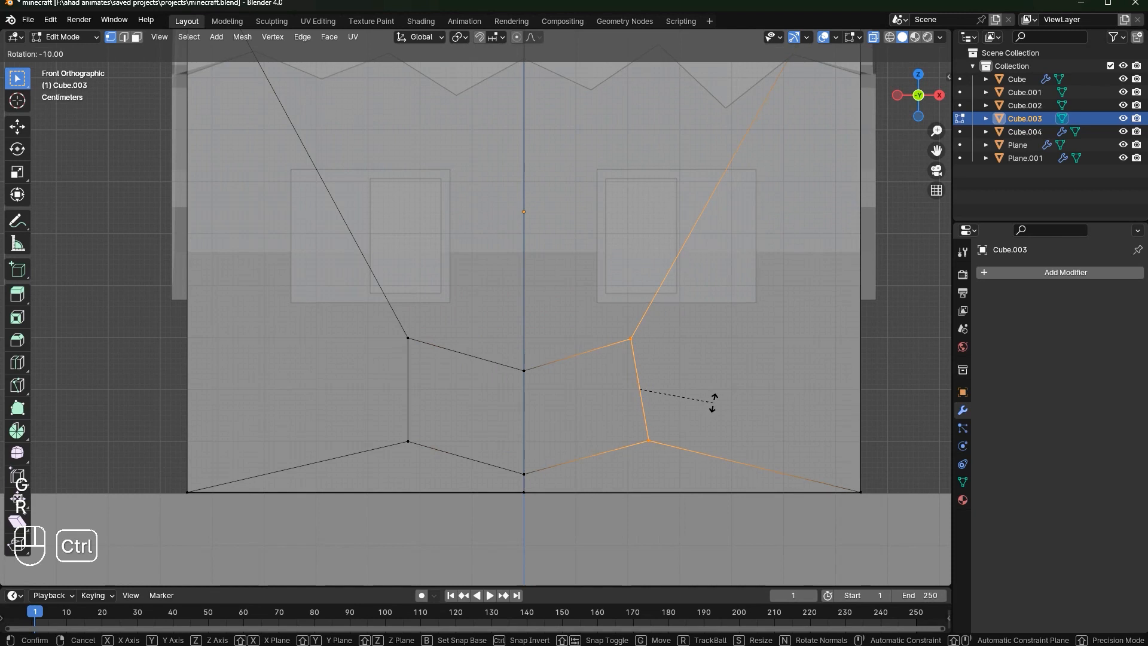
click(712, 402)
drag(346, 294, 450, 456)
key(r)
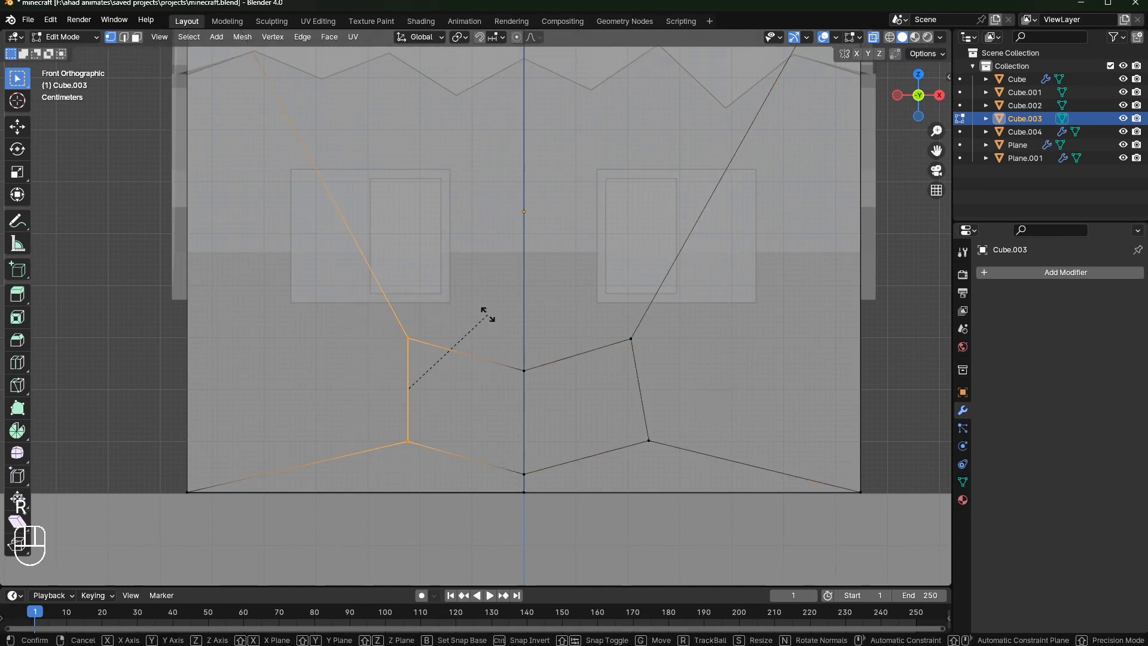
key(ctrl)
click(500, 329)
right_click(481, 297)
Examine the mouth shape on the head in Object Mode
key(ctrl+d)
key(Tab)
key(Tab)
key(Tab)
middle_drag(650, 392, 644, 379)
scroll(643, 379, down, 3)
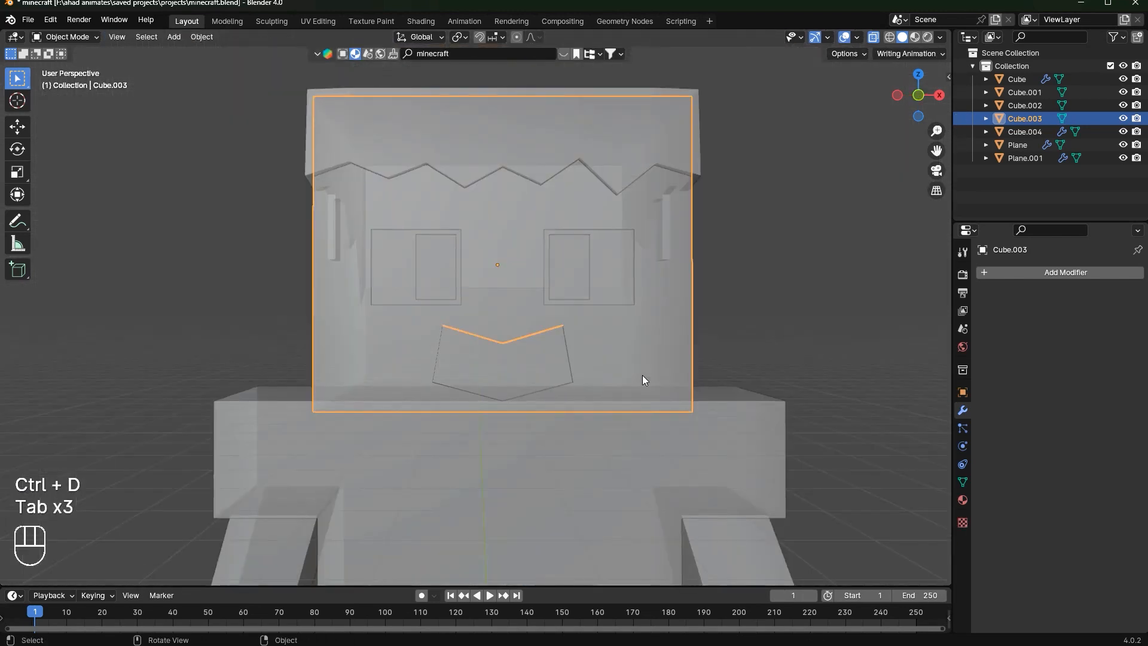
scroll(644, 379, up, 2)
Add a vertical loop cut through each half of the mouth and a horizontal loop cut across its middle
click(919, 97)
key(Tab)
scroll(598, 367, up, 2)
key(ctrl+r)
click(599, 366)
click(616, 364)
key(ctrl+r)
click(459, 379)
right_click(458, 379)
key(ctrl+r)
click(376, 403)
right_click(377, 404)
Lower the two new vertices on the mouth's upper edge by 0.01 m along Z
click(597, 364)
shift+click(470, 351)
key(g)
key(z)
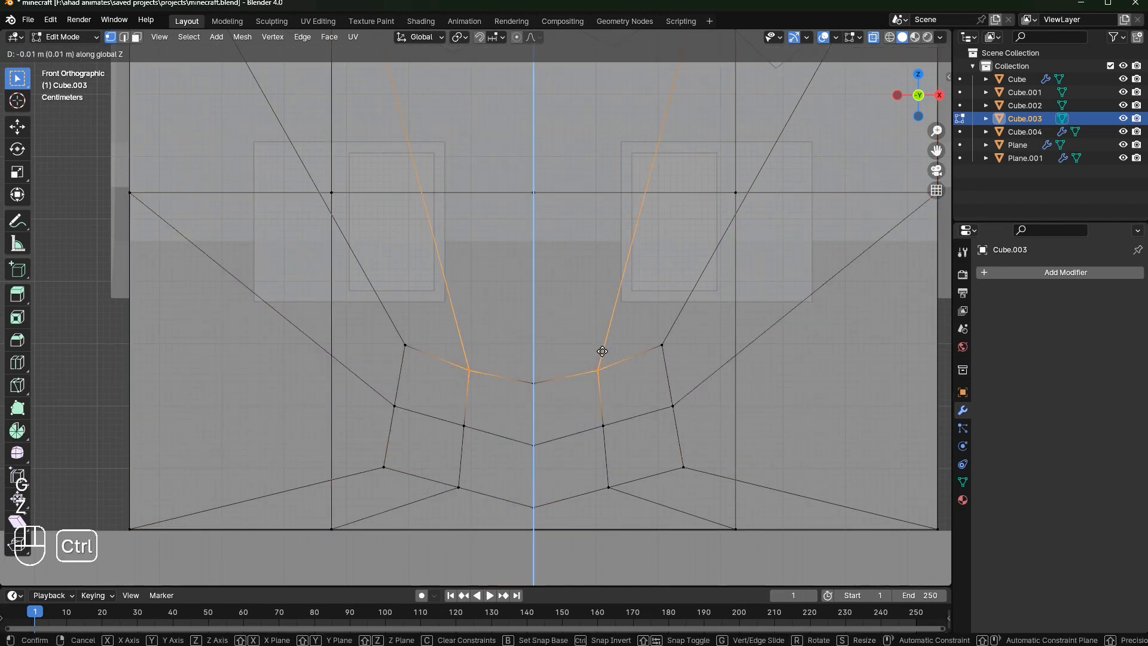
click(602, 351)
Lower the two matching vertices on the mouth's lower edge by 0.01 m along Z
click(608, 487)
shift+click(459, 487)
key(g)
key(z)
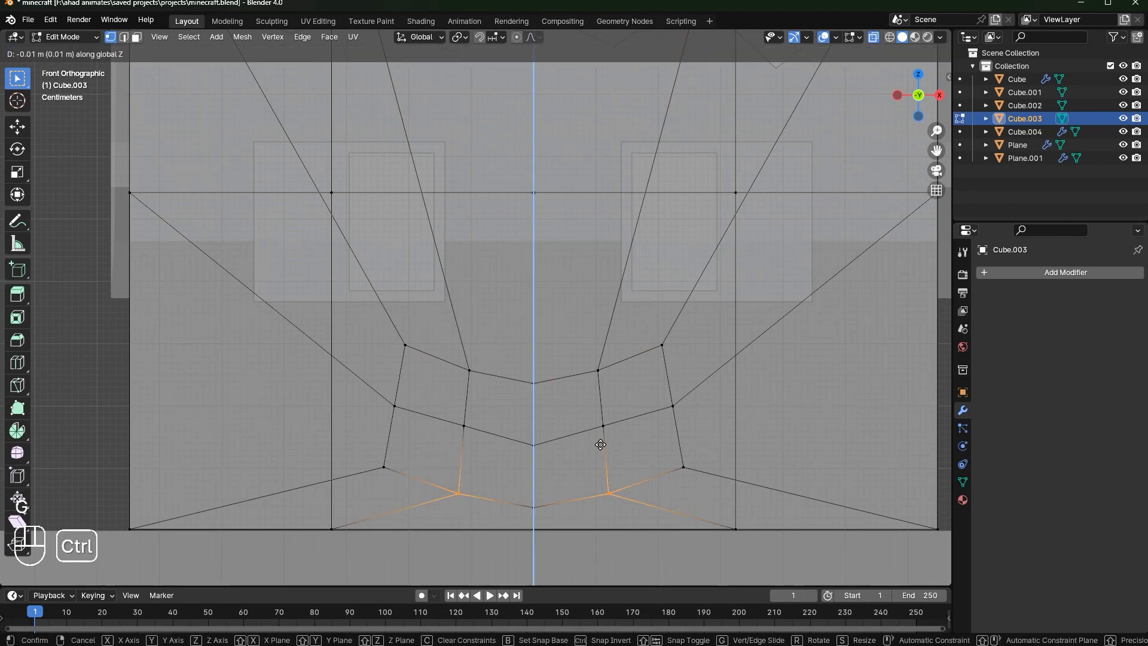
click(600, 445)
Try to dissolve the middle vertex on the mouth's side edge and undo it
drag(698, 387, 646, 423)
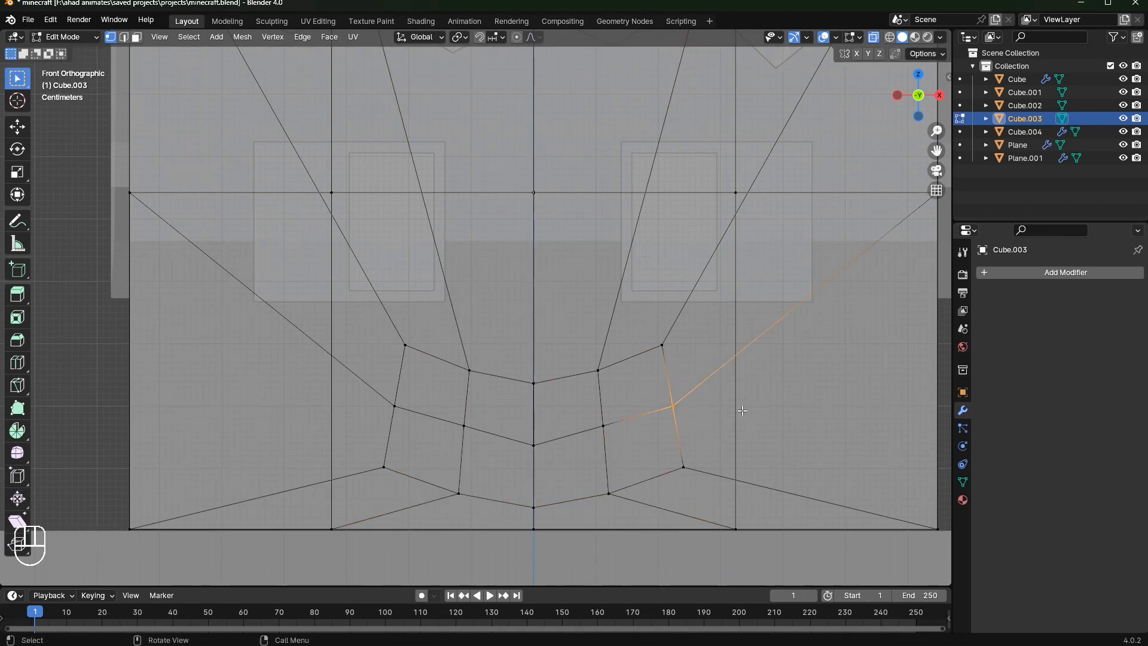
key(ctrl+x)
key(ctrl+z)
key(ctrl+z)
Move the middle vertex of the mouth's outer side edge by 0.07 m along X and 0.02 m along Z
key(g)
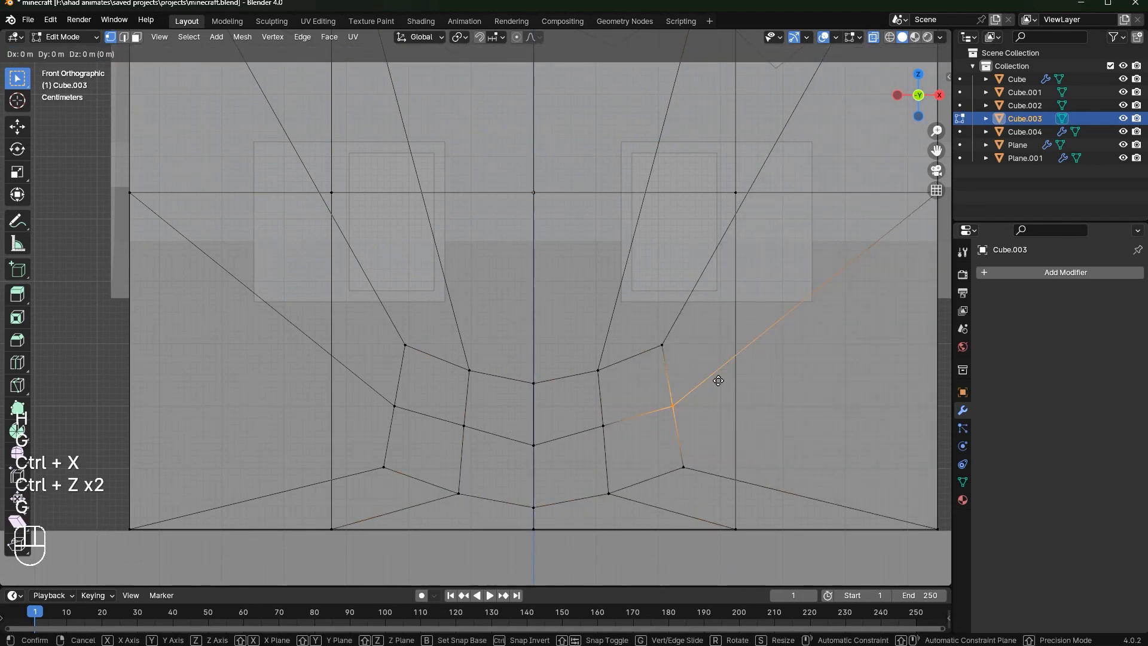
key(g)
key(g)
key(g)
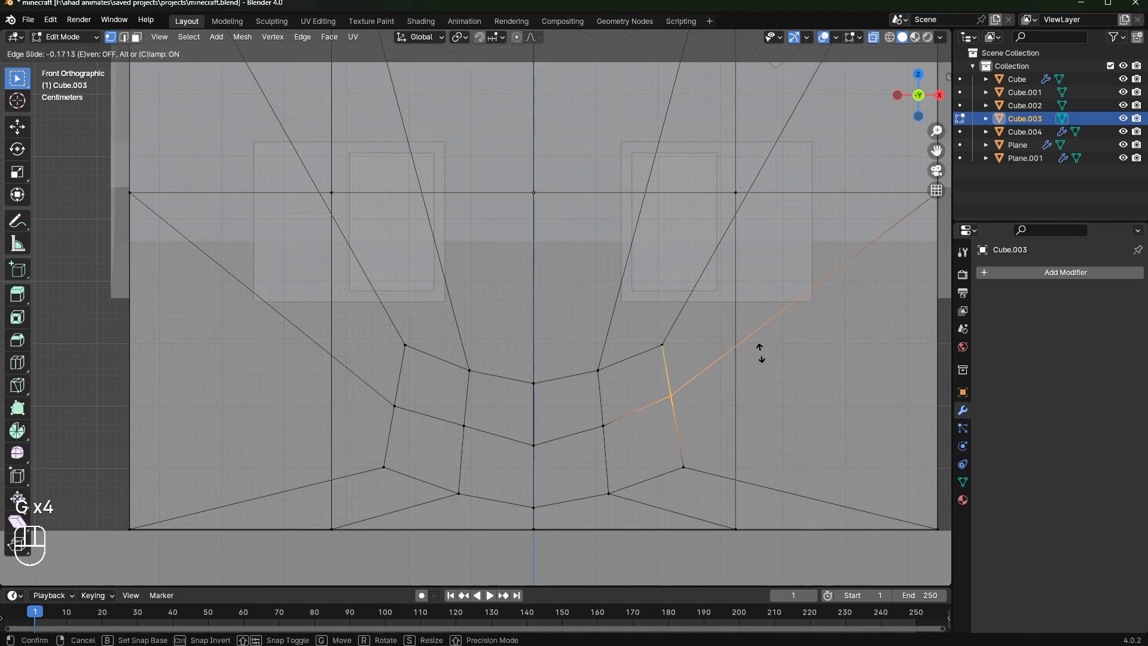
key(g)
key(g)
key(g)
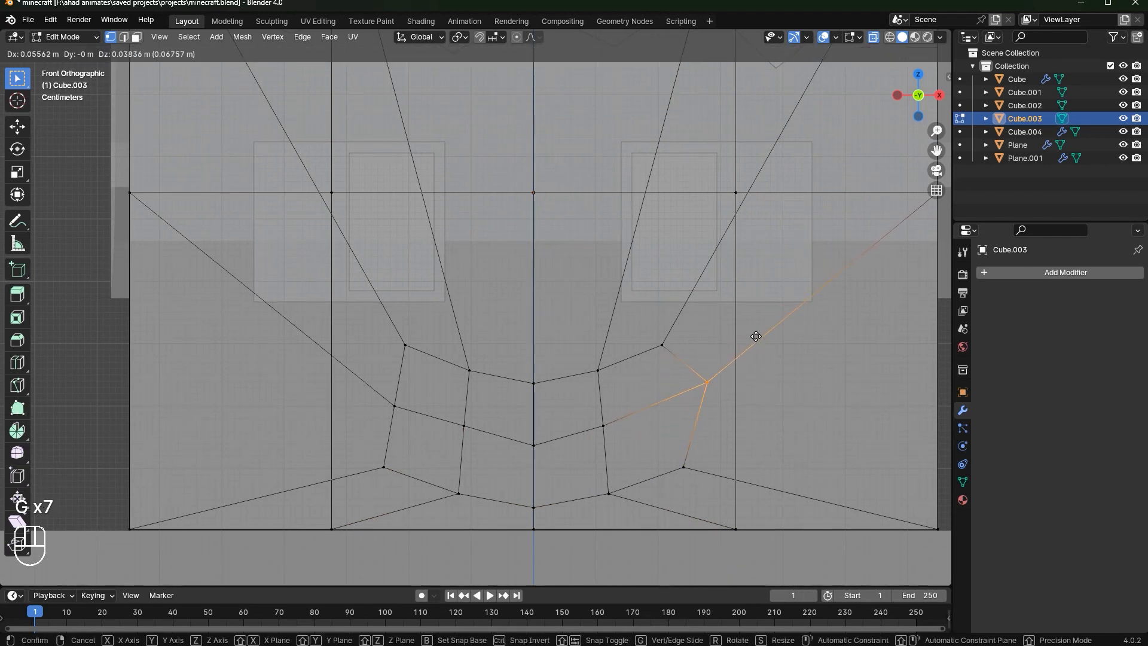
key(ctrl)
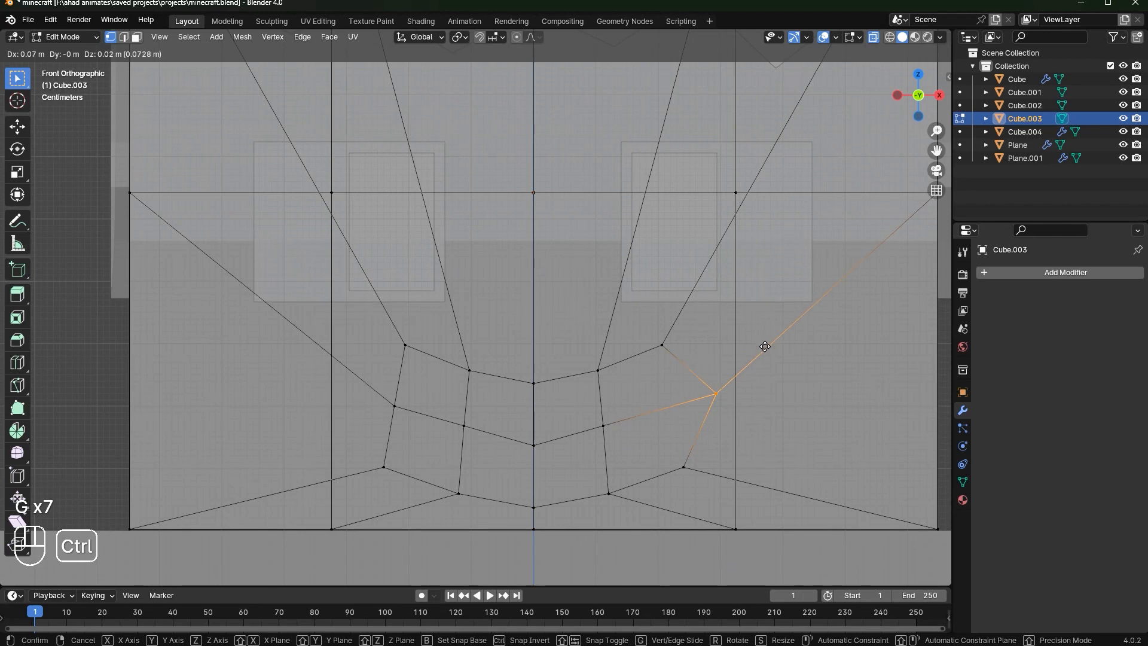
click(765, 346)
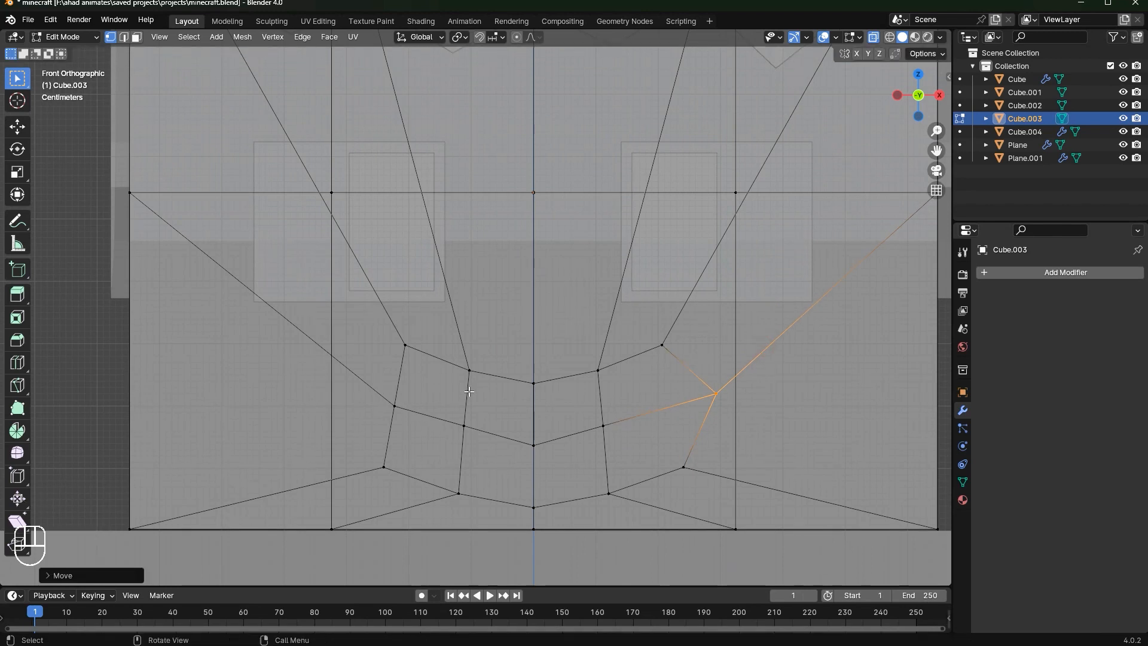
Add one horizontal loop cut across the mouth's upper row of faces and one across its lower row
key(ctrl+r)
click(708, 368)
click(709, 368)
key(ctrl+r)
click(698, 435)
click(698, 435)
Delete the vertices of the head's unedited half, on the negative X side of the centre line
scroll(490, 358, down, 7)
drag(303, 104, 484, 427)
key(Delete)
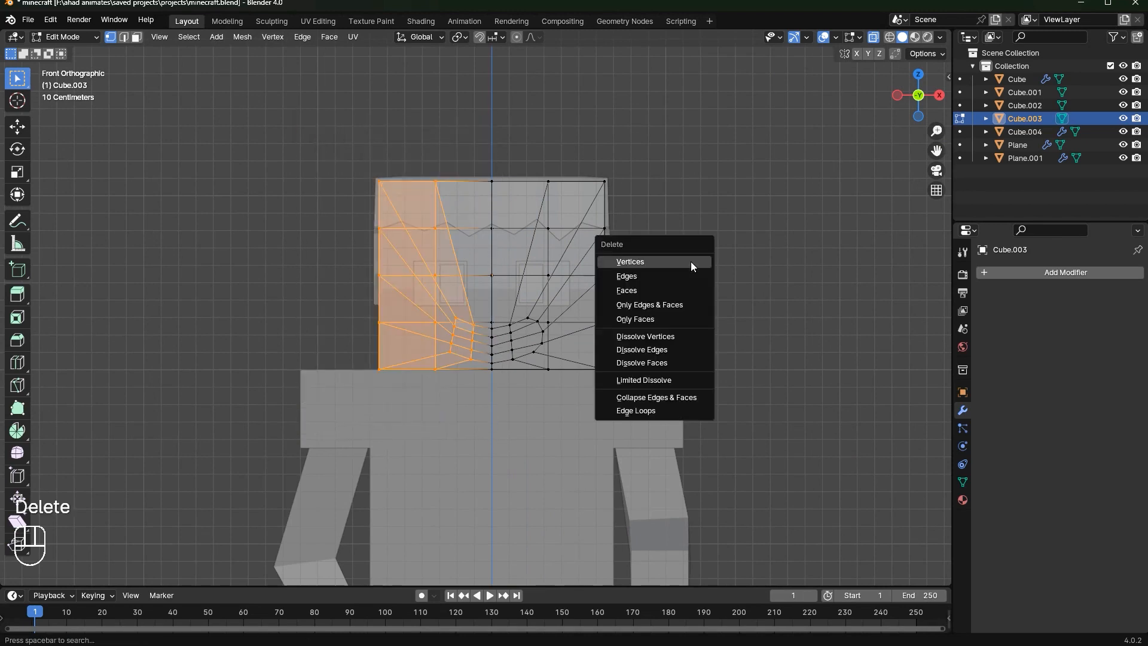
click(692, 264)
Add a Mirror modifier on the X axis with Clipping enabled to the half head
scroll(693, 268, up, 5)
key(Tab)
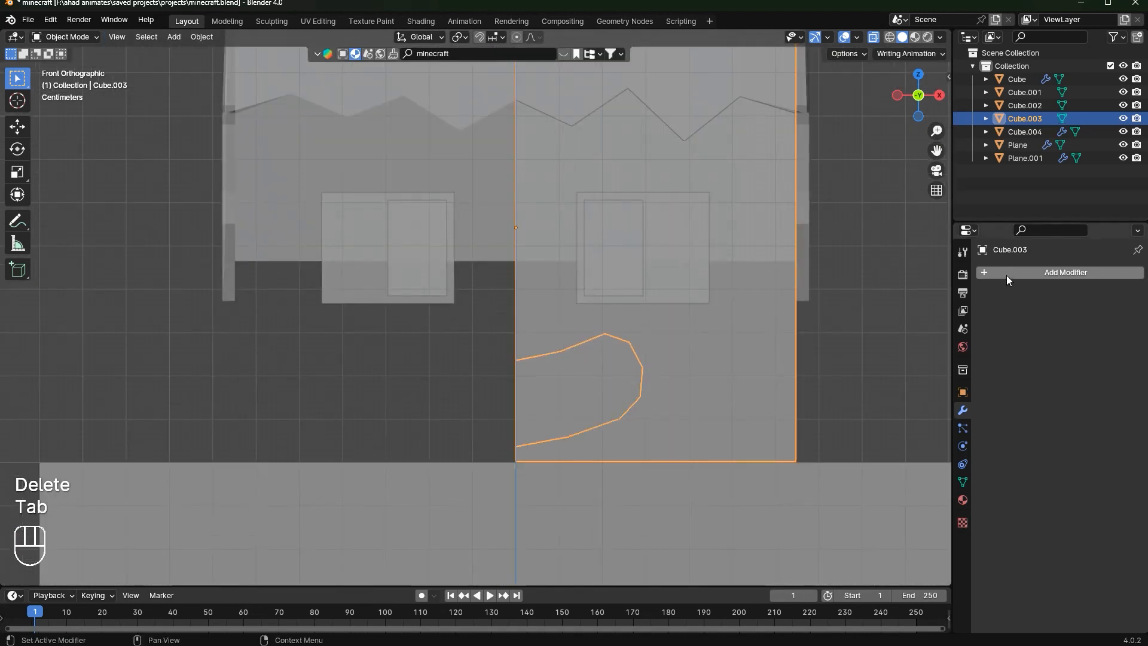
click(1006, 275)
text(m)
click(957, 298)
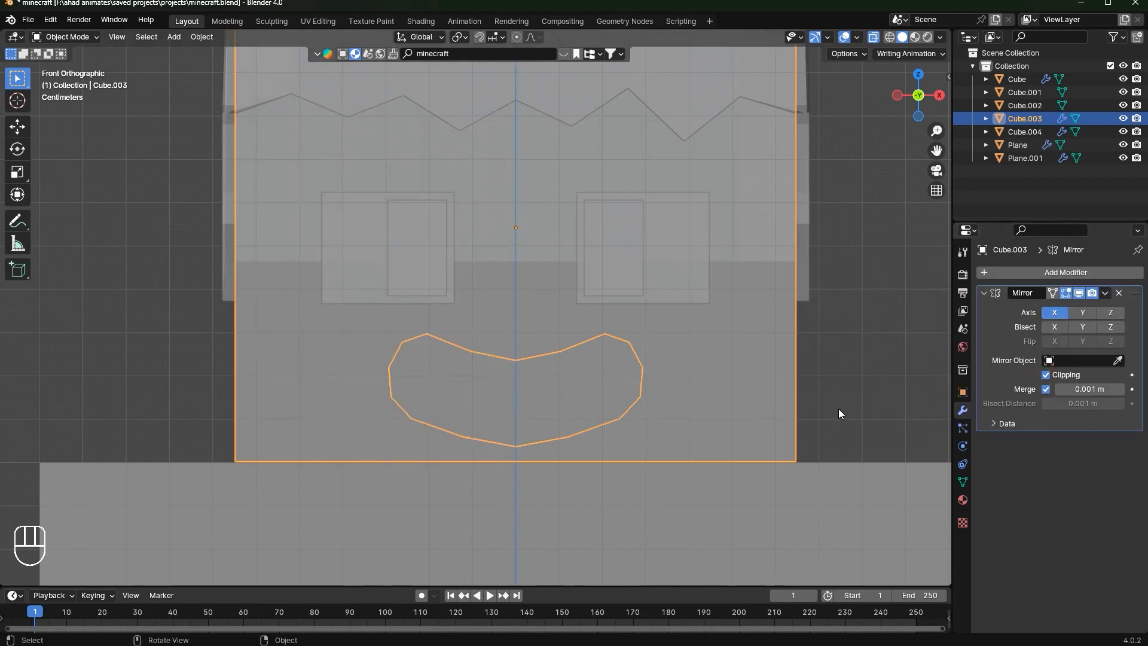
Raise the column of vertices on the mouth's centre line by about 0.004 m along Z
key(Tab)
drag(506, 352, 538, 464)
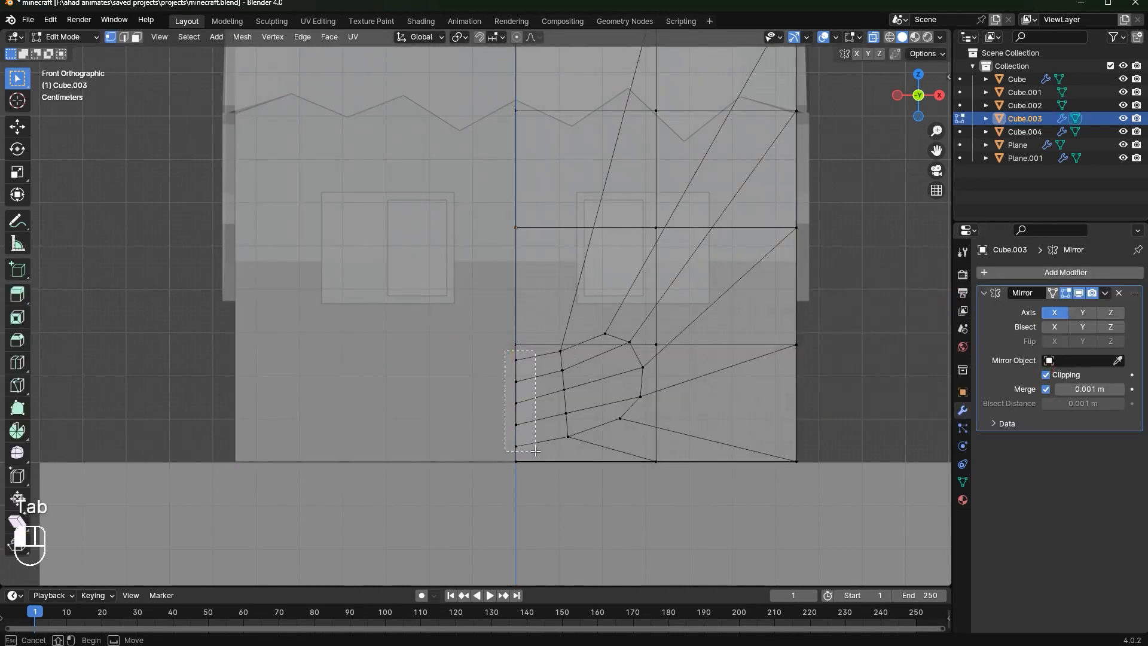
drag(527, 412, 533, 462)
key(g)
key(z)
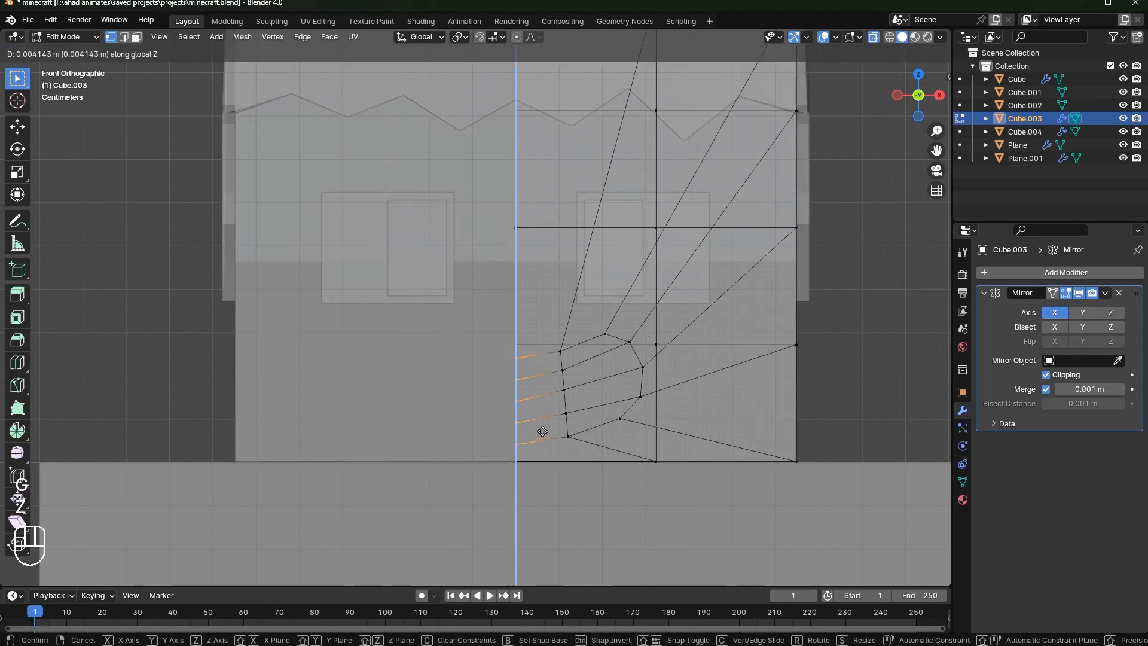
click(543, 432)
Leave Edit Mode, save the project file and turn off X-ray display
key(Tab)
middle_drag(722, 393, 714, 138)
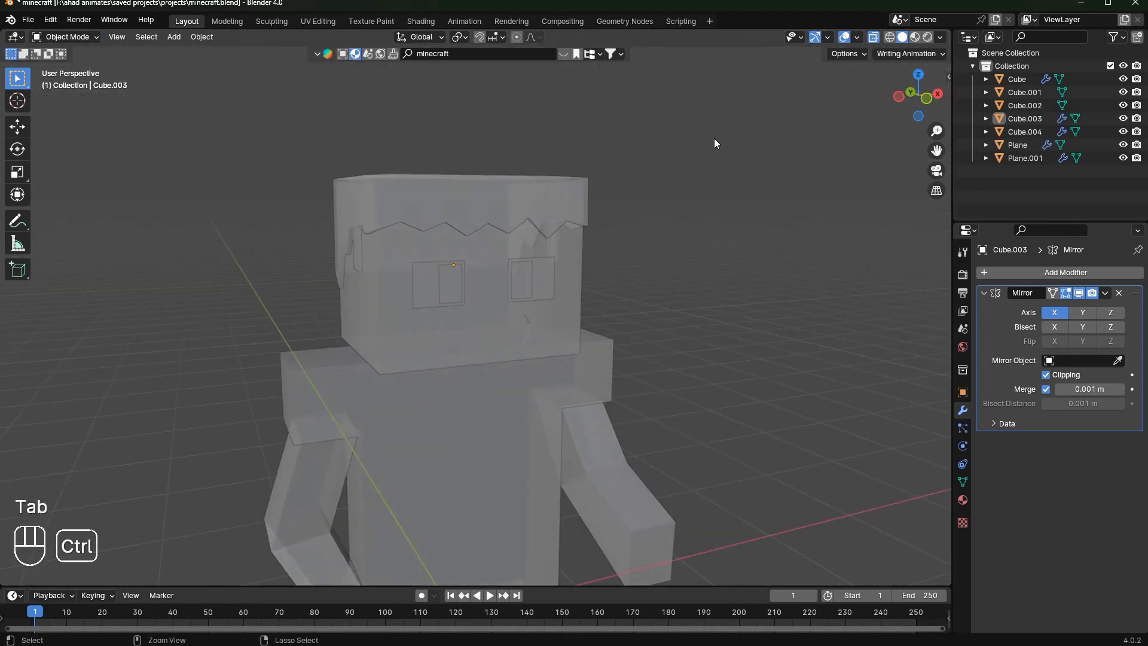
key(ctrl+s)
click(875, 37)
Add a Subdivision modifier at viewport level 2 to the head and shade it smooth
scroll(658, 234, down, 2)
mouse_move(658, 234)
middle_down()
mouse_move(551, 234)
mouse_move(644, 253)
mouse_move(536, 299)
mouse_move(555, 345)
mouse_move(512, 352)
middle_up()
scroll(638, 250, up, 5)
scroll(551, 343, up, 3)
click(551, 343)
scroll(512, 353, down, 3)
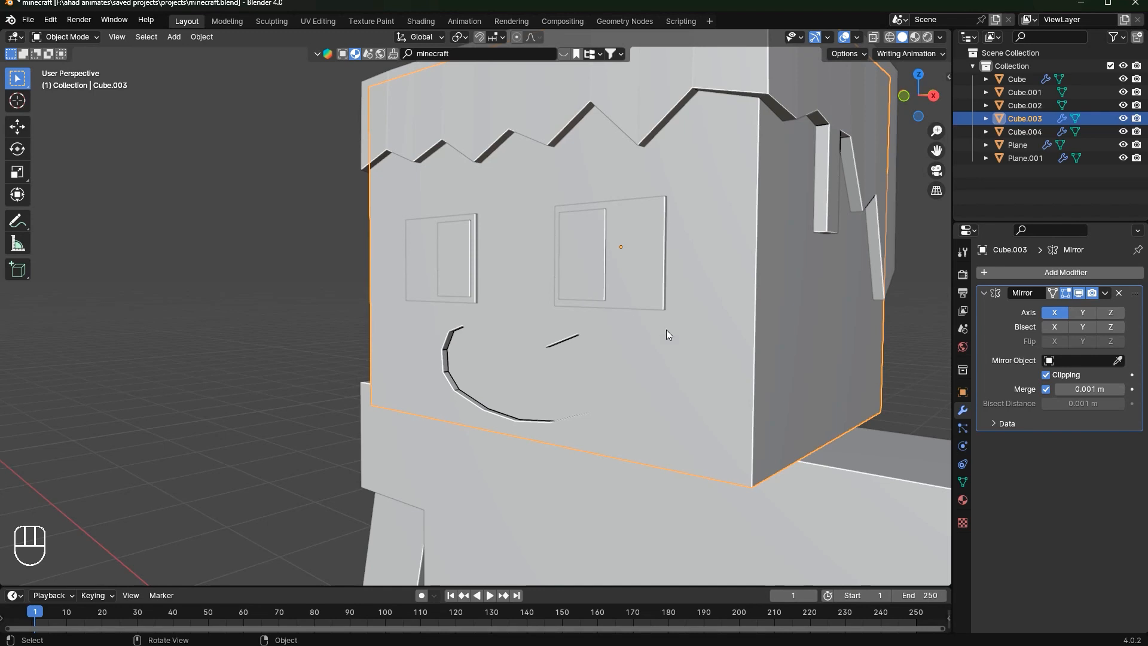
scroll(619, 394, down, 3)
middle_drag(619, 394, 630, 387)
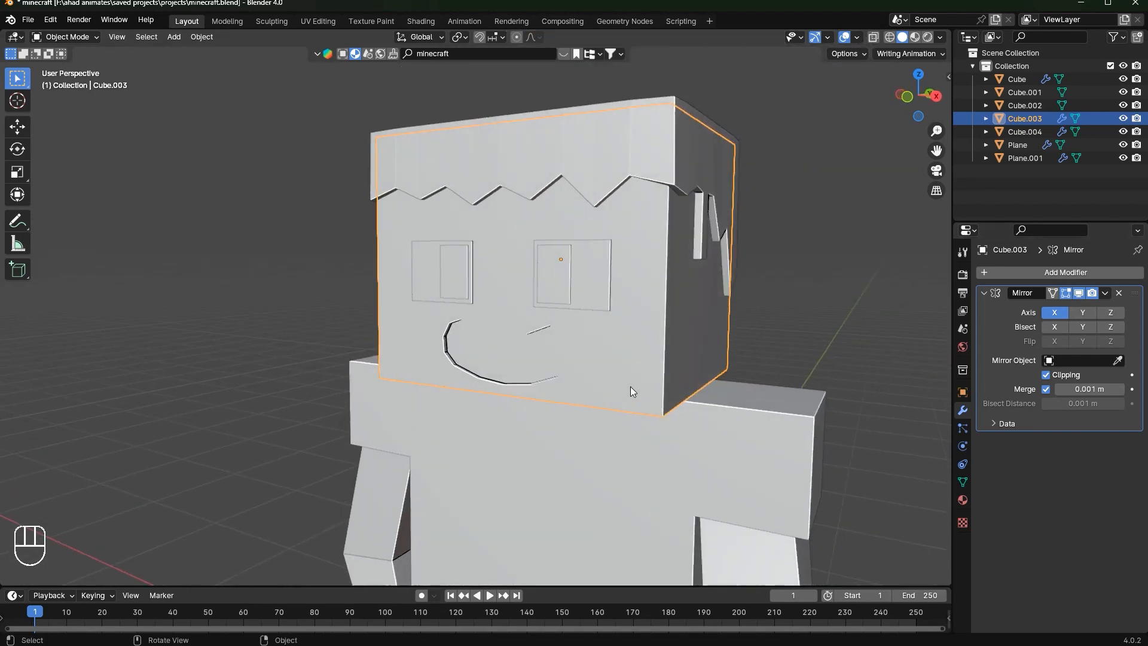
scroll(615, 379, up, 3)
key(ctrl+1)
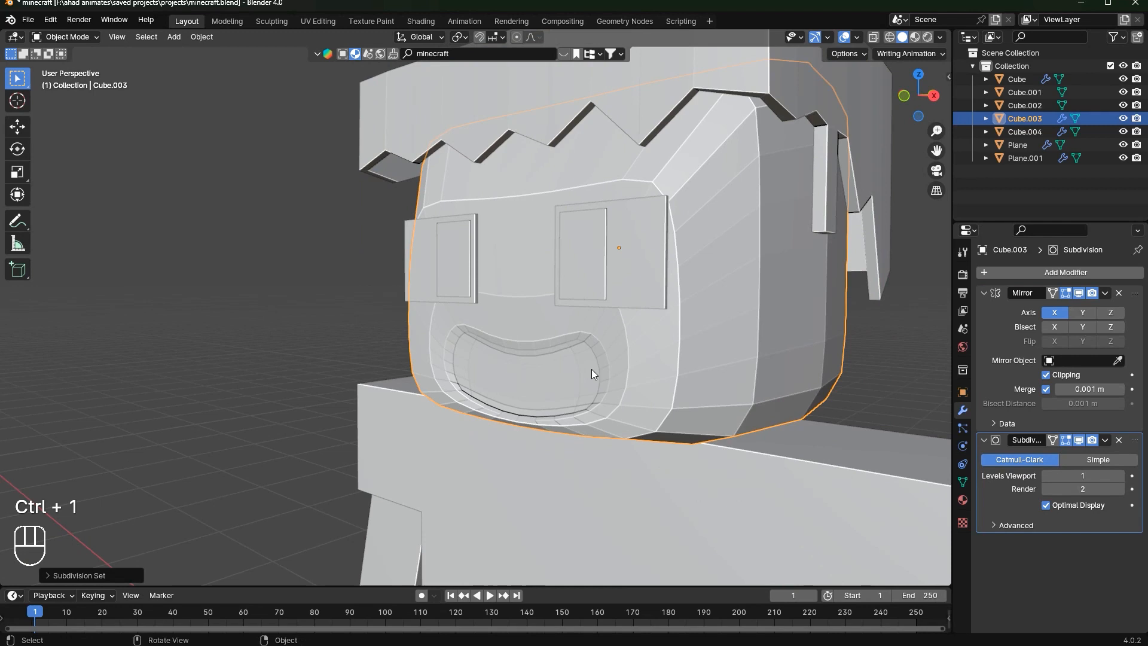
key(ctrl+2)
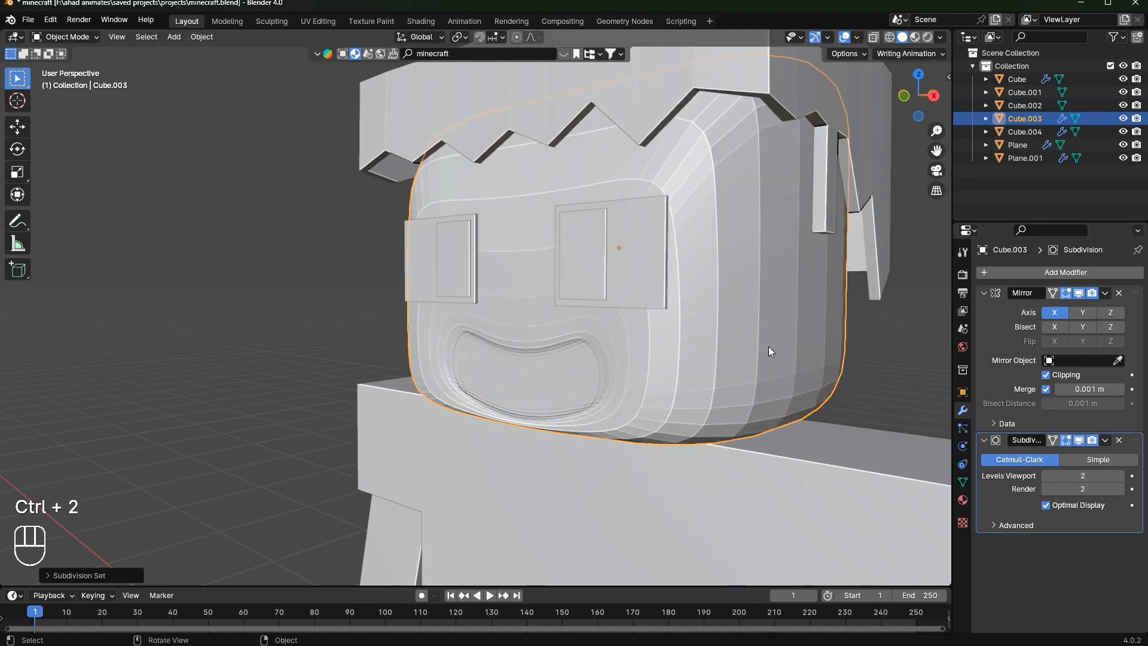
right_click(717, 295)
click(720, 242)
Select all sharp edges of the head mesh in edge selection mode
key(Tab)
middle_drag(720, 243, 665, 231)
alt+click(665, 231)
middle_drag(768, 312, 872, 271)
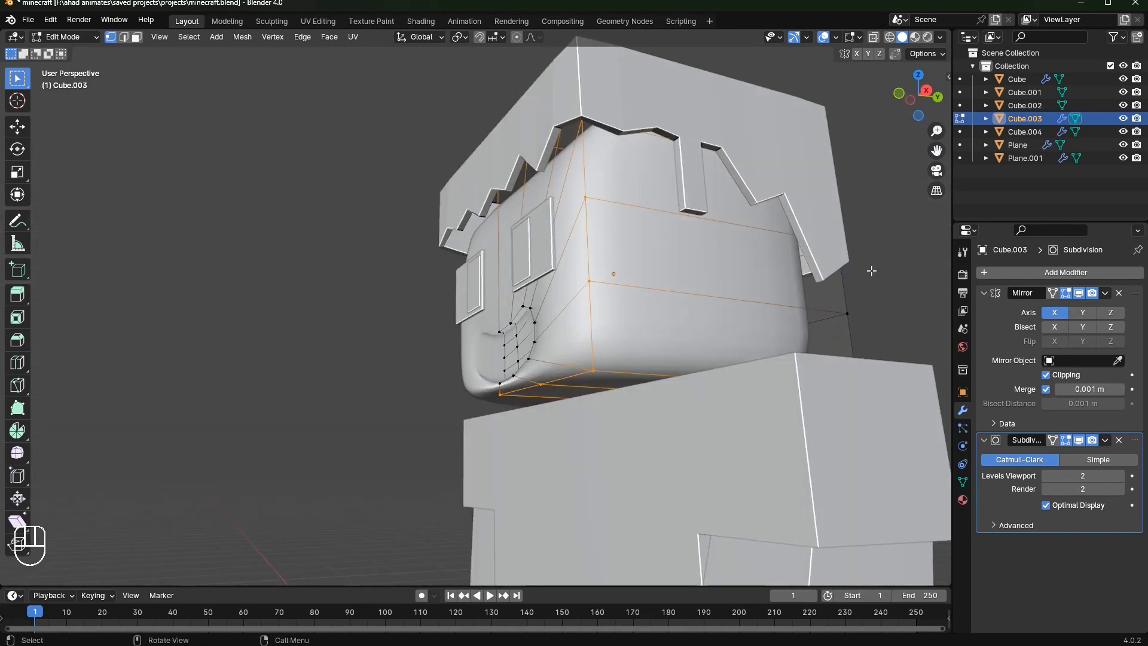
key(2)
middle_drag(366, 163, 440, 319)
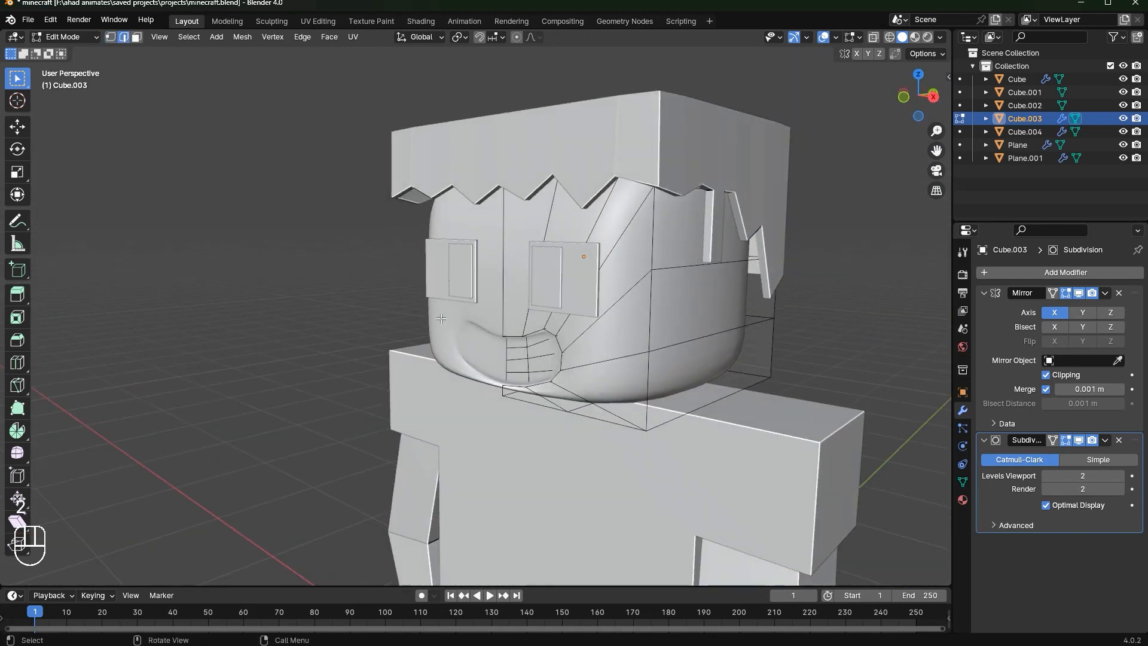
click(200, 37)
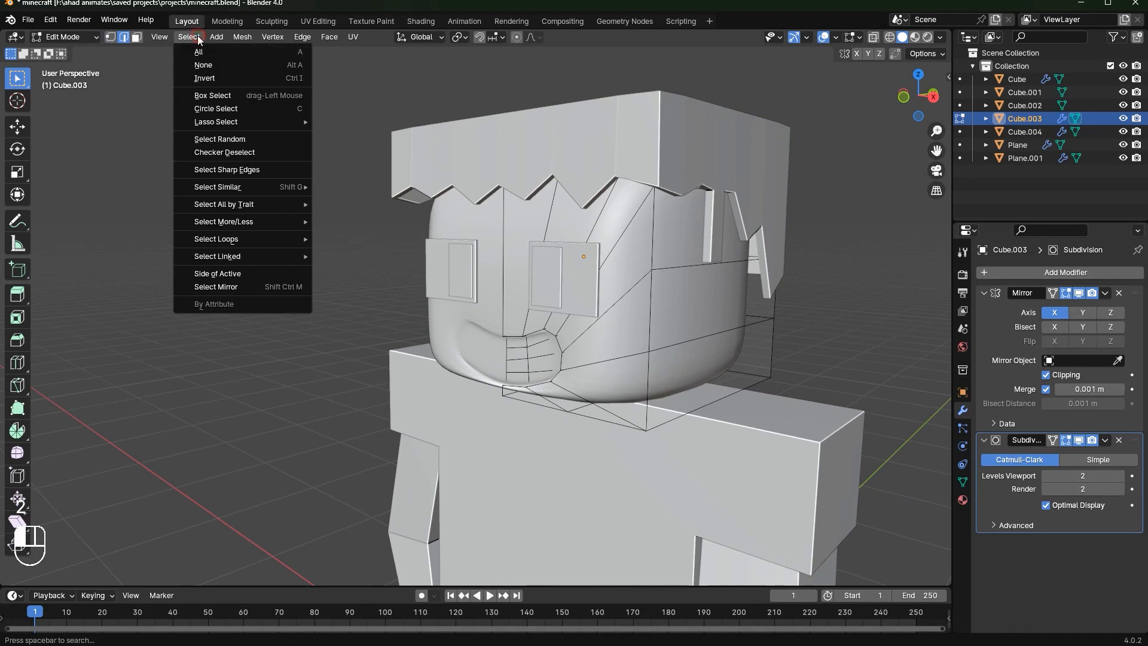
click(227, 171)
middle_drag(227, 171, 724, 321)
Try a narrow two-segment bevel on the head's sharp edges and undo it
key(ctrl+b)
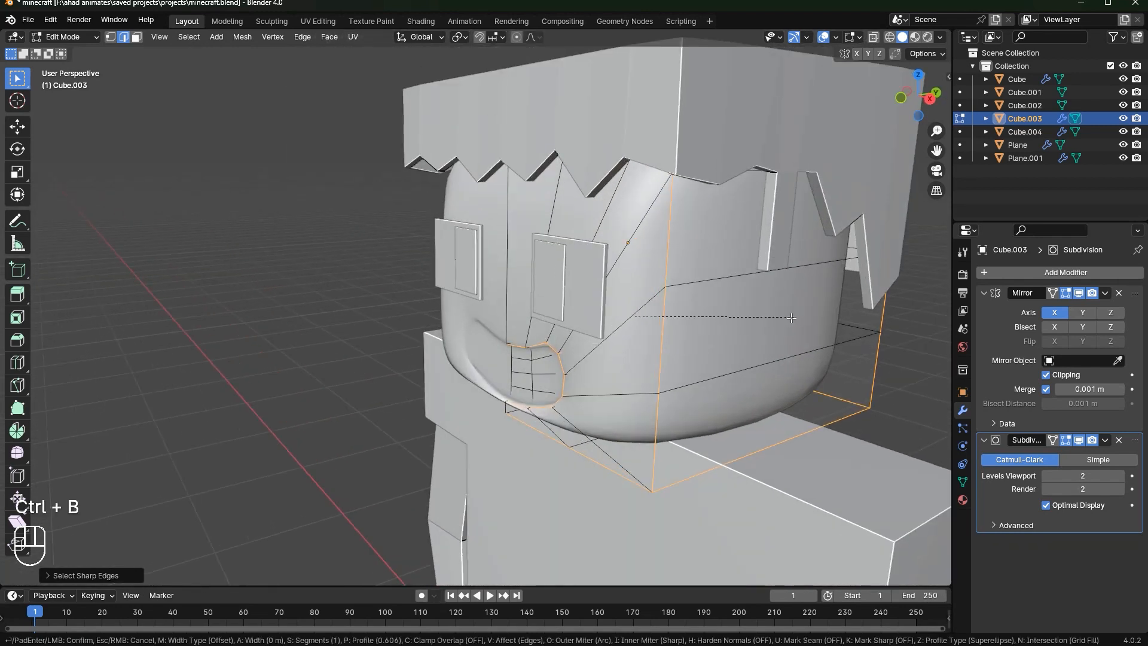
scroll(807, 323, up, 1)
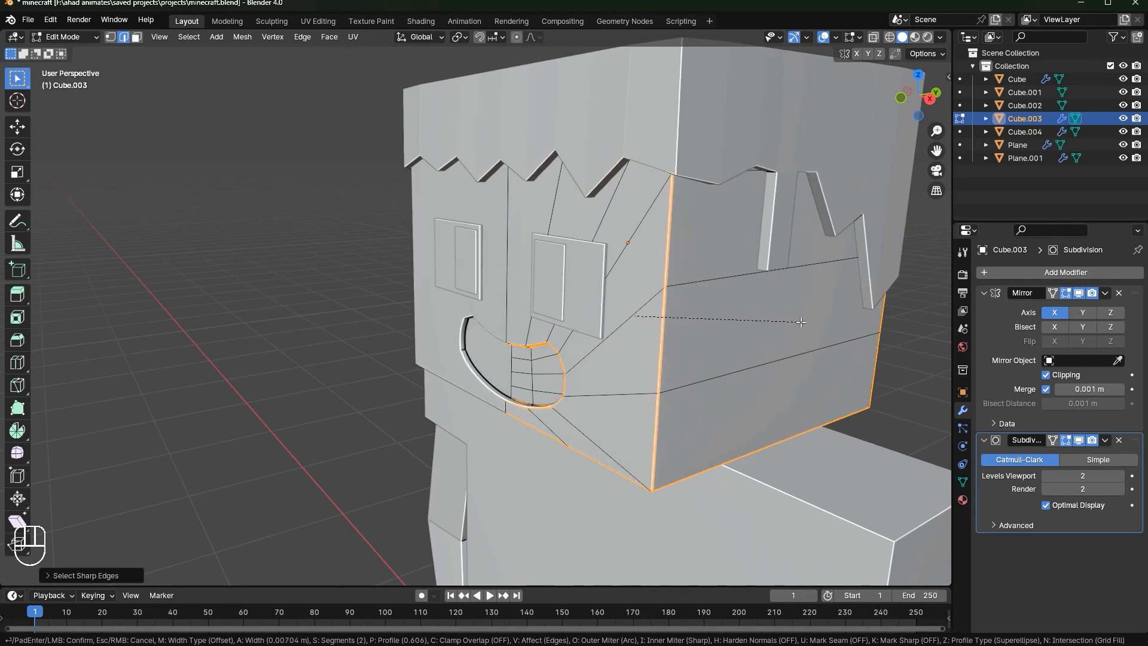
click(806, 322)
key(Tab)
scroll(752, 328, up, 3)
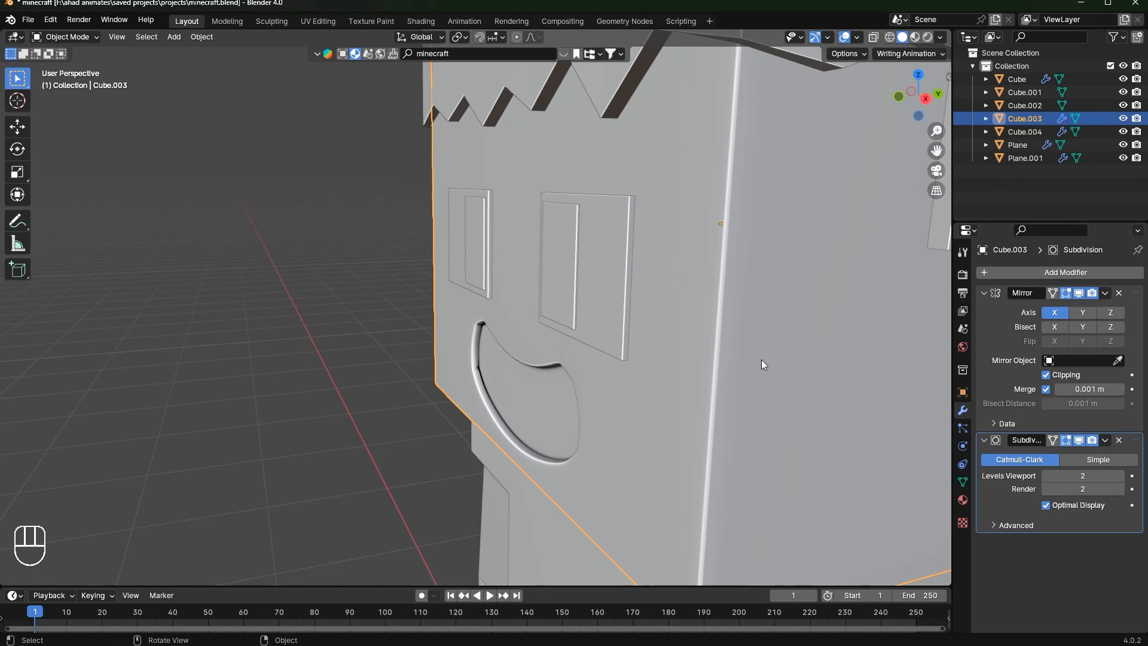
key(Tab)
key(ctrl+z)
key(ctrl+z)
key(ctrl+z)
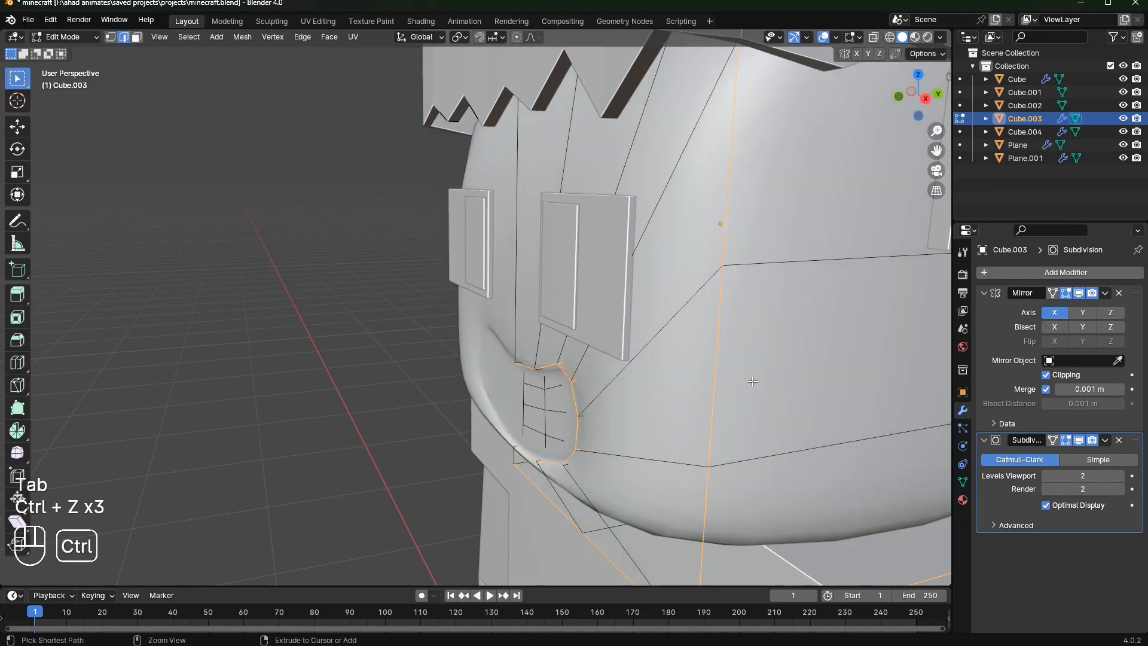
Bevel the head's sharp edges with two segments at a width of about 0.0183 m and expand the bevel settings
key(ctrl+b)
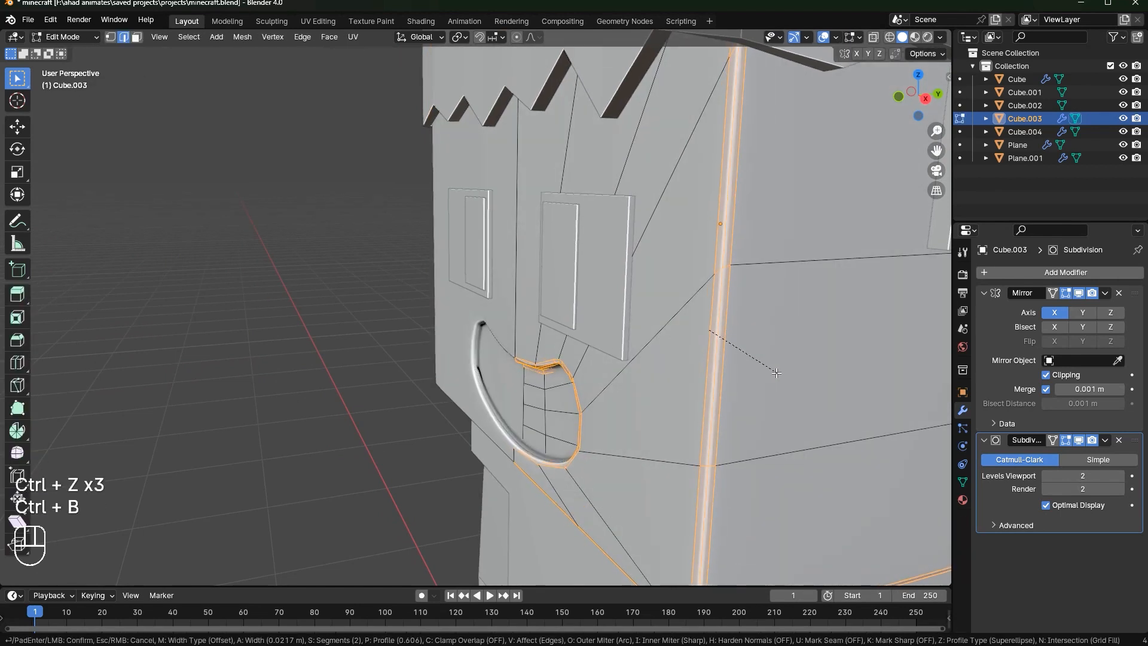
click(776, 373)
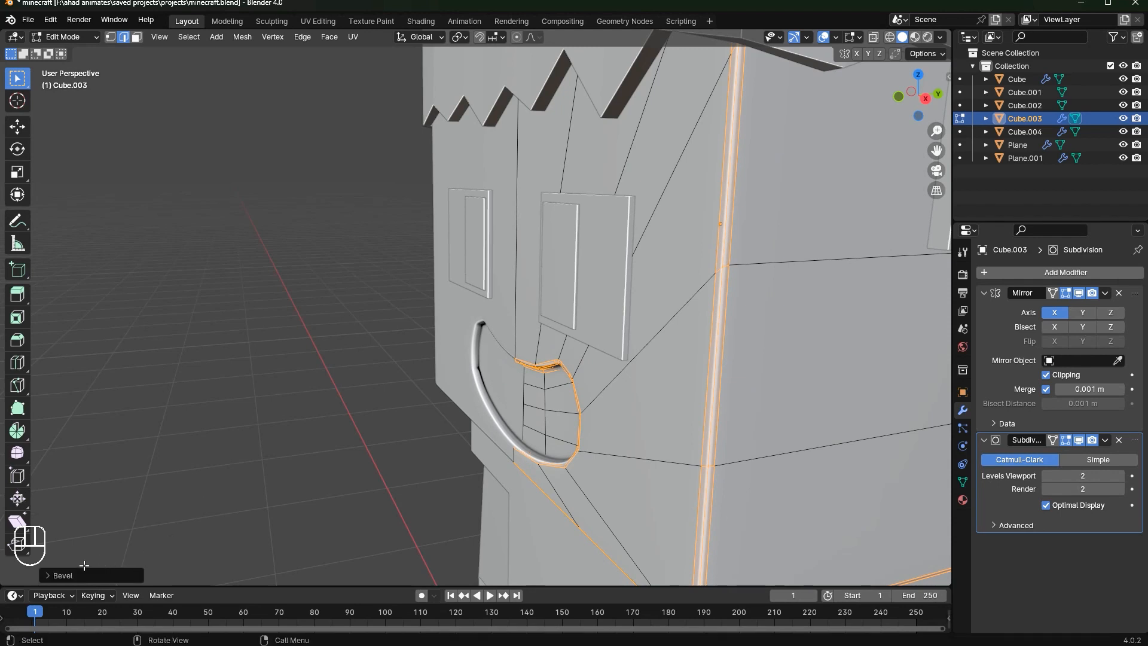
click(60, 576)
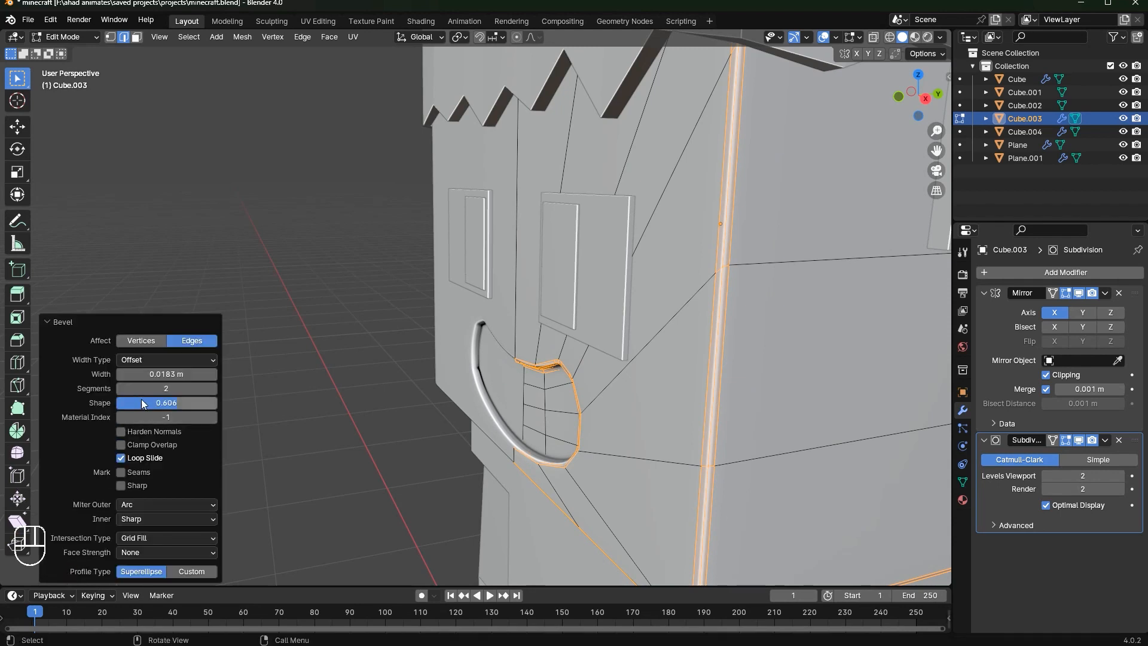
Try different shape values for the bevel's profile, including 0.253 and 0.818
drag(184, 404, 115, 393)
middle_drag(257, 377, 465, 358)
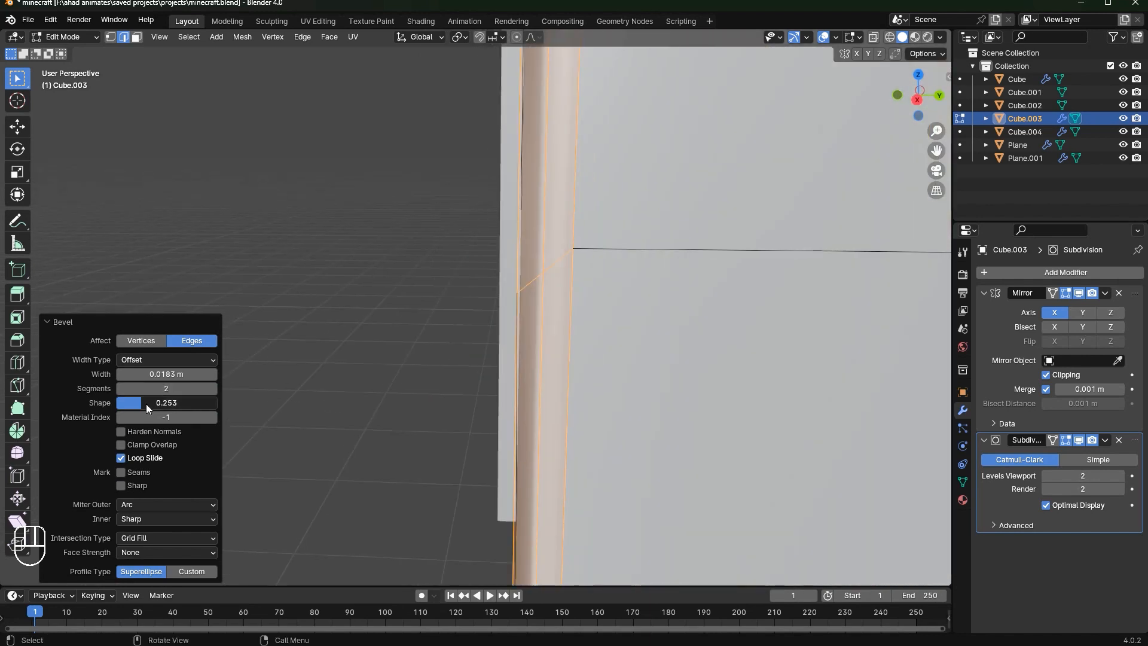
drag(146, 404, 0, 405)
drag(130, 404, 287, 356)
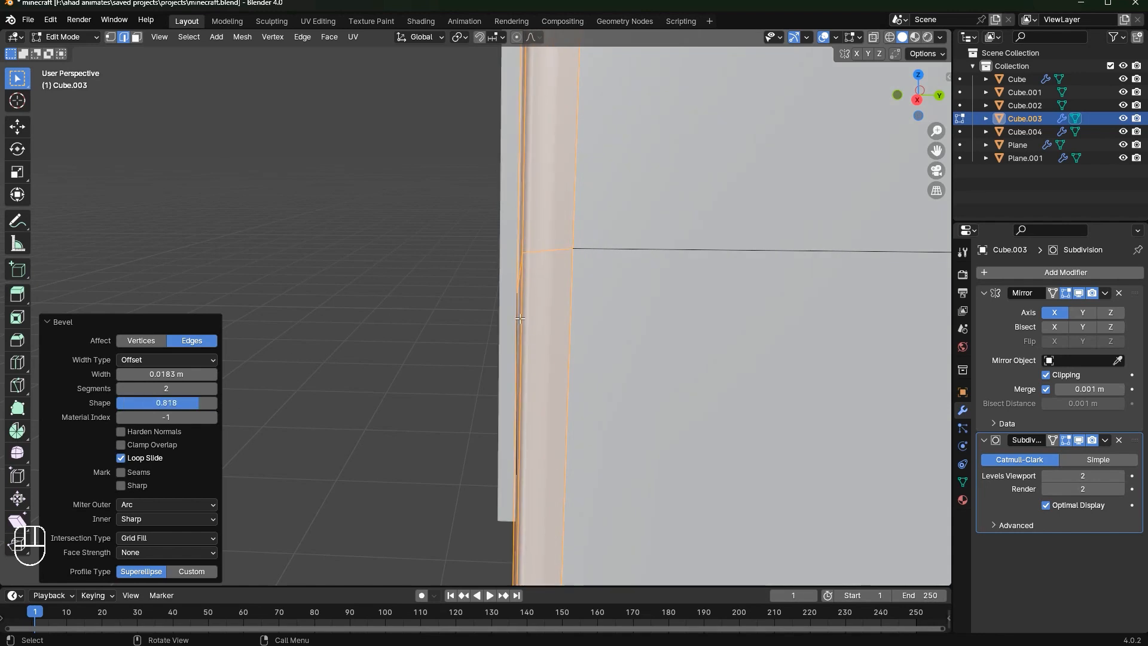
drag(183, 412, 137, 407)
Set the bevel's shape to 1.000
scroll(479, 287, down, 7)
middle_drag(574, 281, 467, 327)
drag(183, 403, 408, 425)
scroll(502, 278, down, 2)
middle_drag(501, 278, 601, 244)
scroll(653, 281, down, 1)
middle_click(645, 279)
scroll(646, 278, up, 1)
scroll(538, 352, down, 1)
Try the Sharp option for the bevel's outer miter, restore Arc and collapse the bevel settings
click(200, 504)
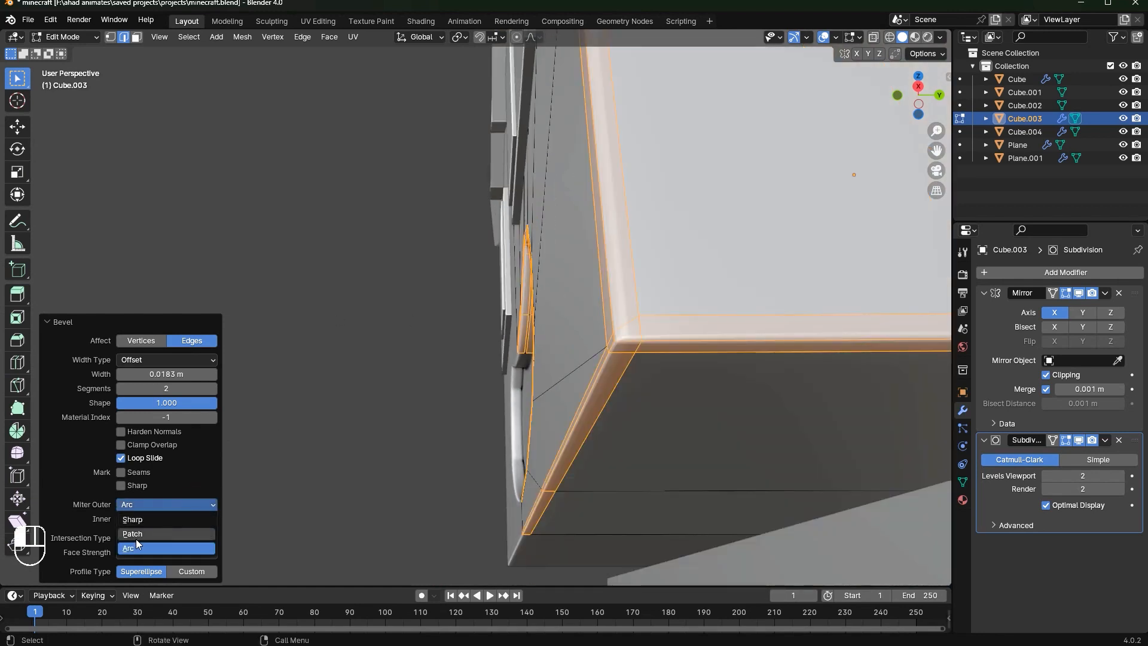
click(141, 549)
click(140, 506)
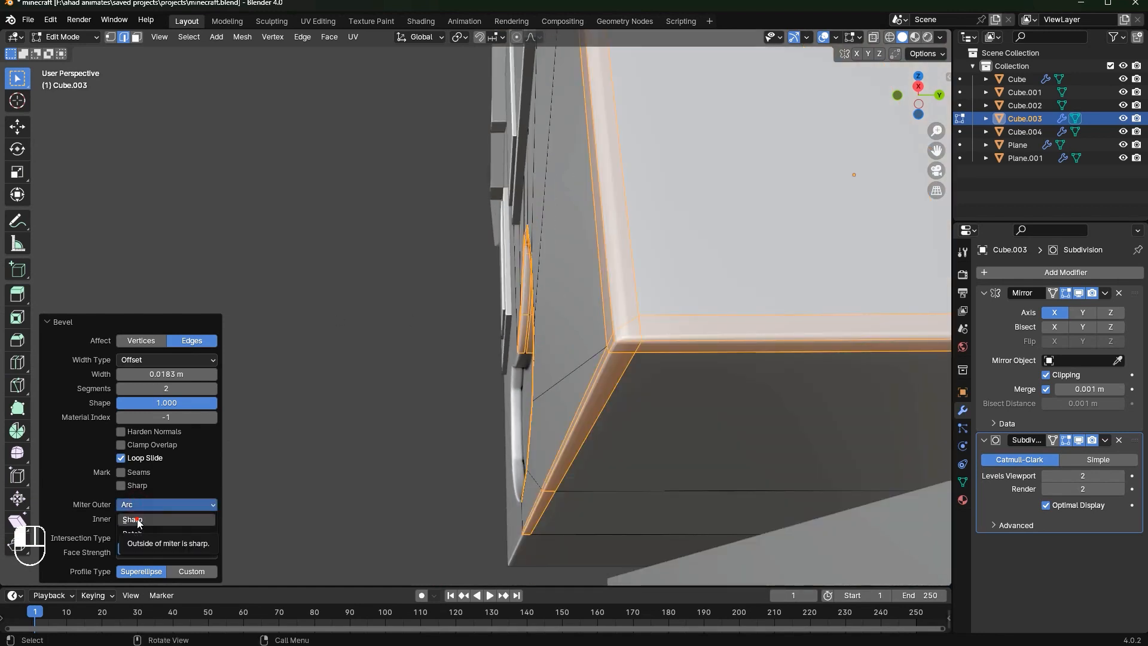
click(139, 519)
scroll(545, 359, down, 1)
mouse_move(545, 359)
middle_down()
mouse_move(627, 353)
mouse_move(565, 364)
middle_up()
scroll(561, 367, up, 1)
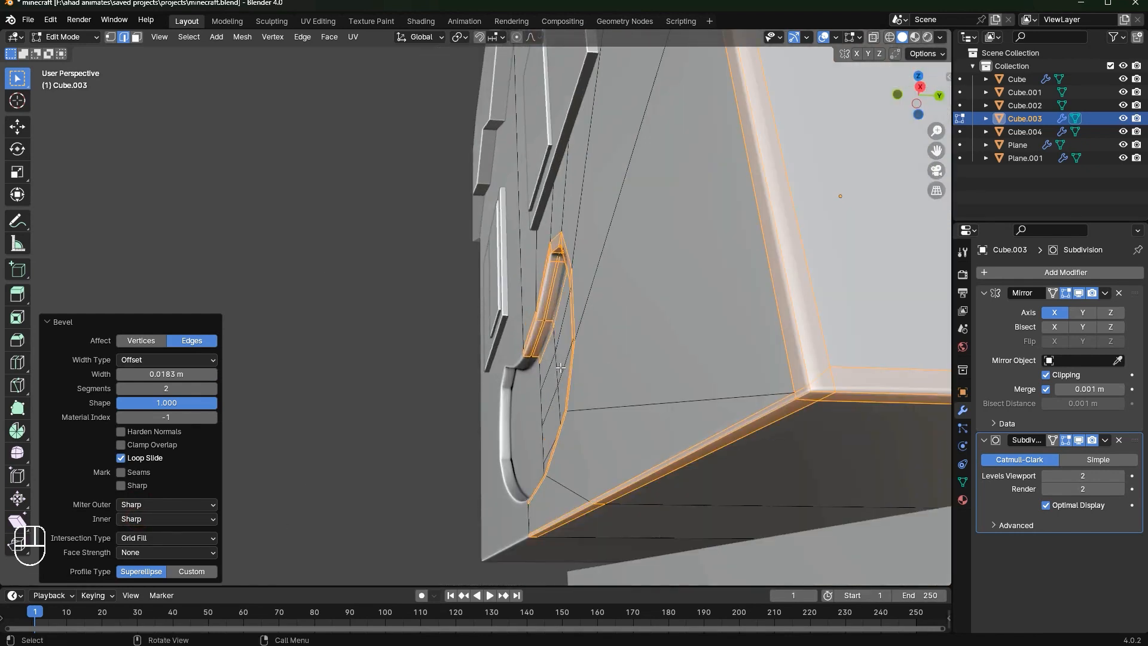
click(202, 504)
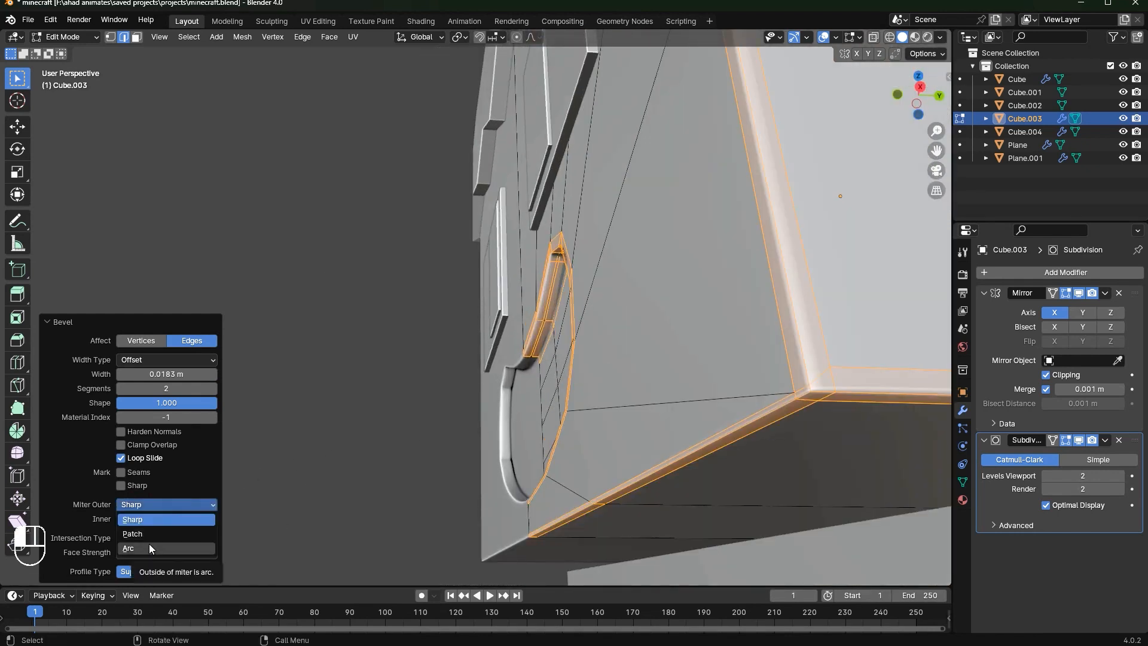
click(149, 546)
click(147, 524)
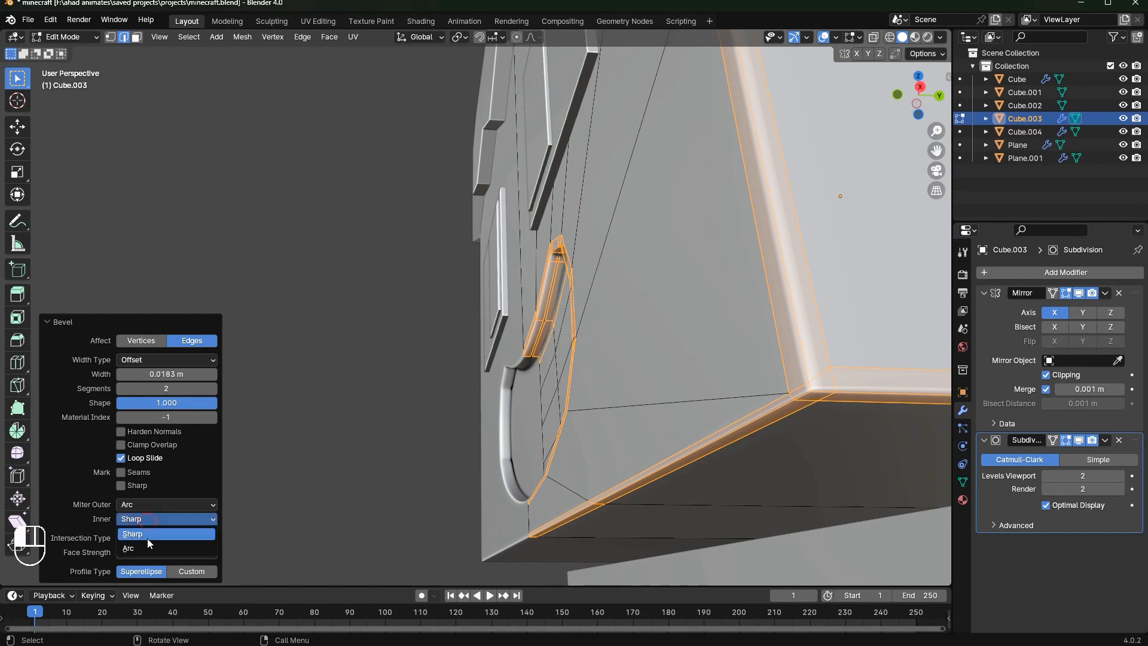
click(70, 325)
Examine the smoothed head's beveled edges and mouth rim in Object Mode
scroll(491, 374, down, 4)
middle_drag(497, 377, 677, 343)
key(Tab)
scroll(572, 369, up, 3)
key(Tab)
scroll(676, 343, up, 2)
Show the head's mesh in front view with X-ray and vertex selection turned on
click(914, 95)
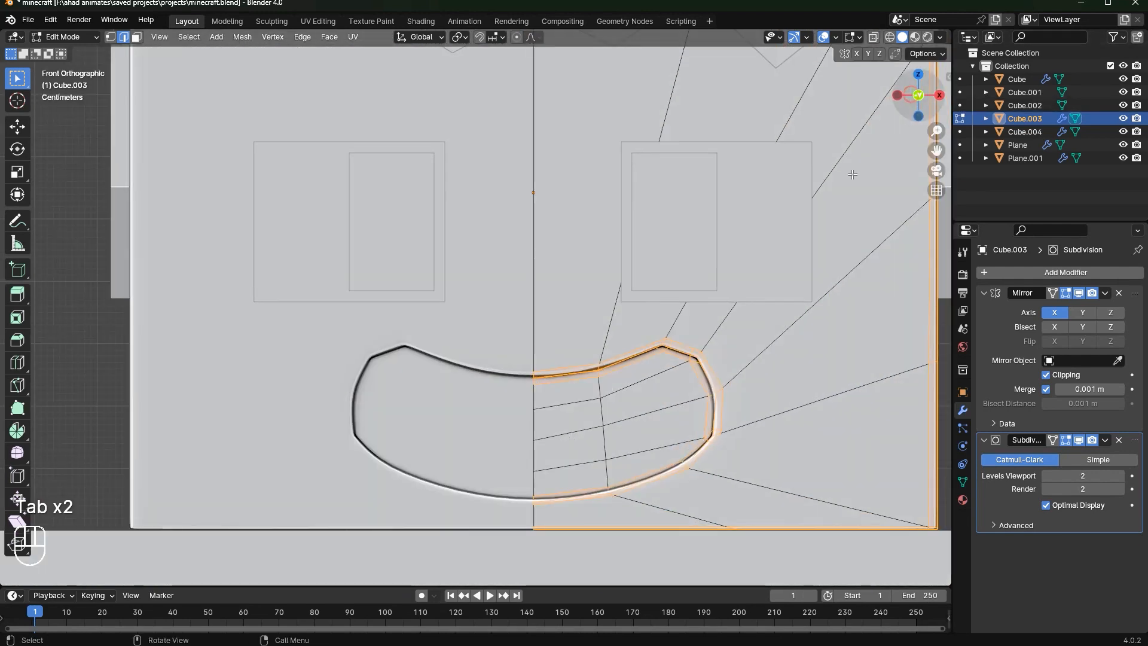
scroll(658, 269, down, 2)
key(Tab)
key(Tab)
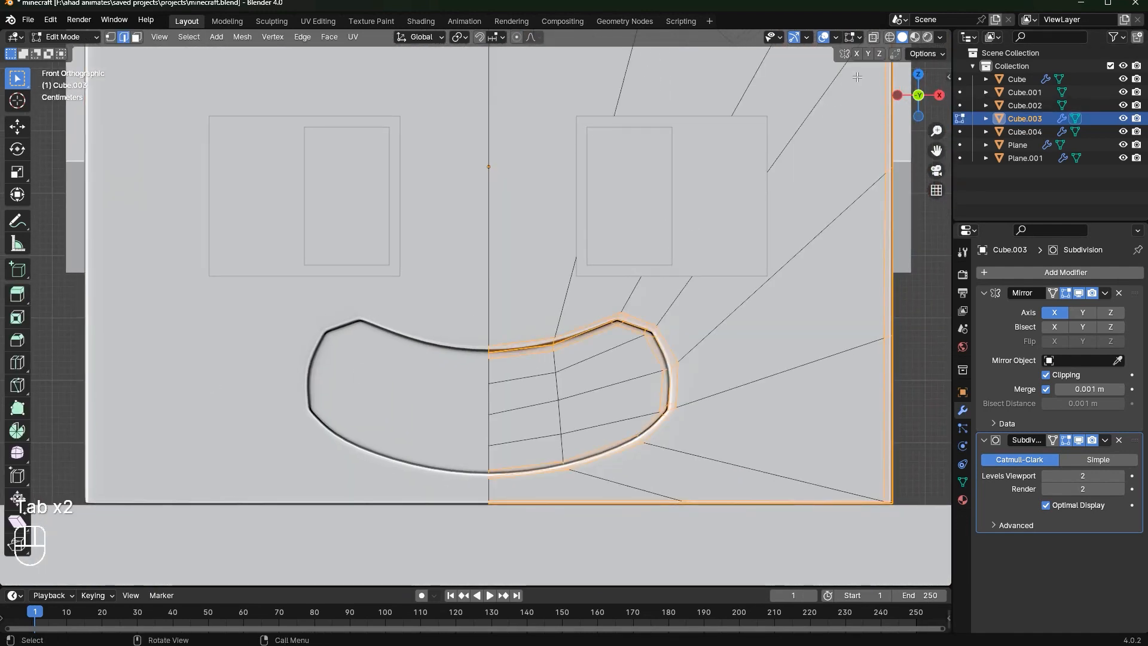
click(874, 37)
key(1)
key(a)
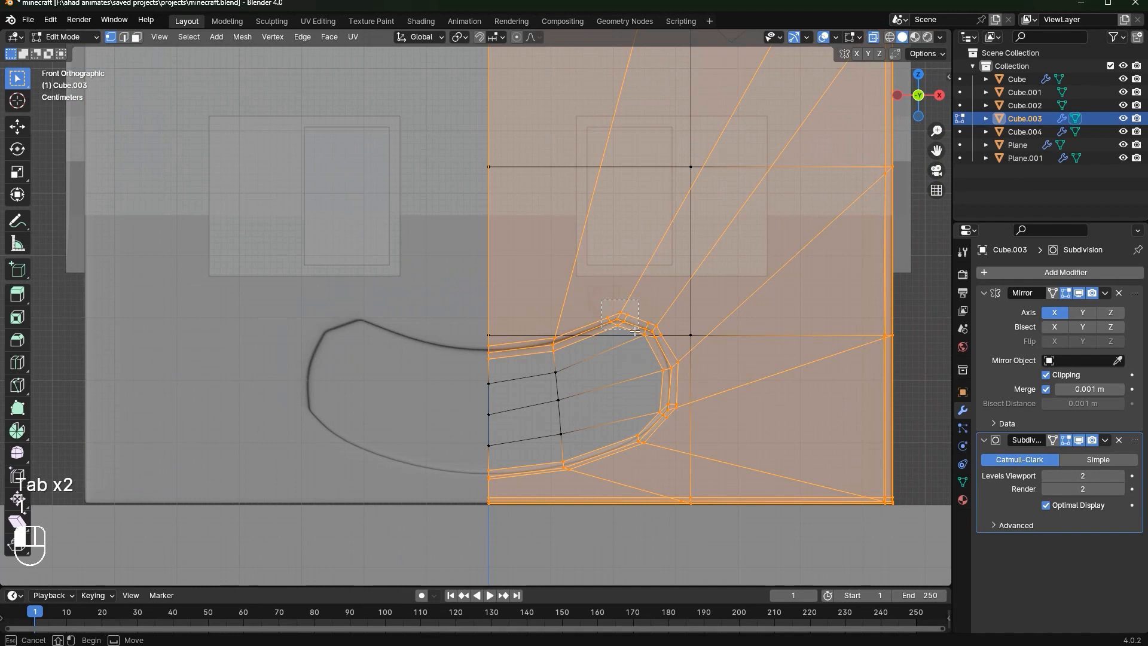
Try lowering the vertices at the upper peak of the mouth along Z
click(620, 317)
key(g)
right_click(655, 298)
key(g)
key(z)
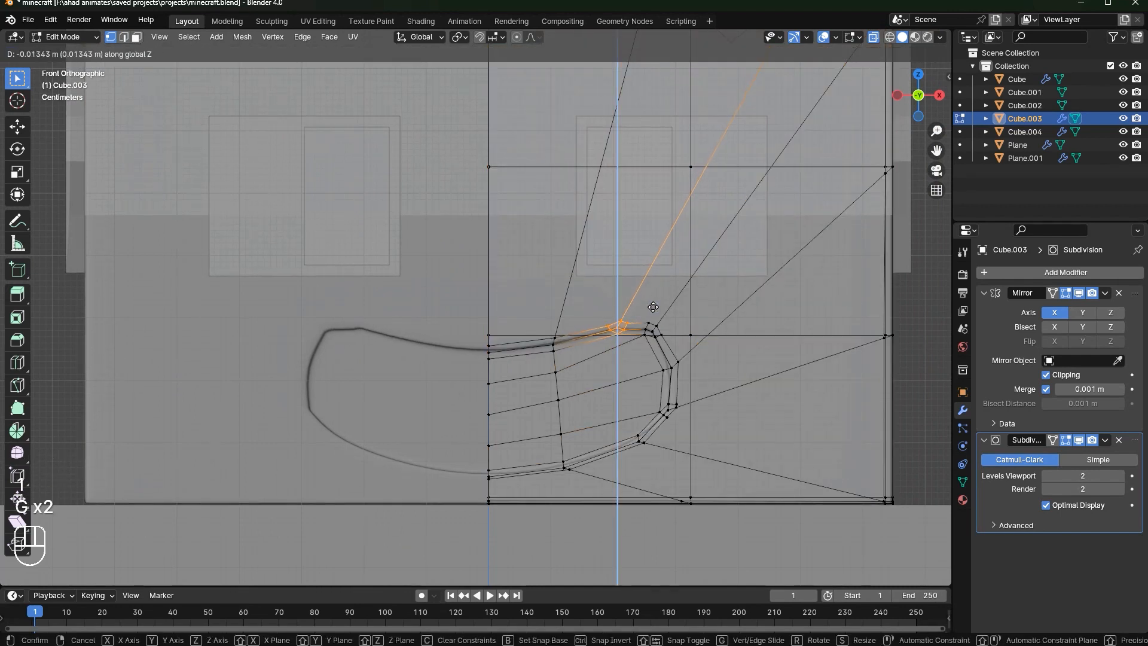
click(648, 308)
Try further moves of the mouth's peak vertices and undo the attempts
scroll(648, 308, up, 1)
key(g)
click(684, 350)
key(g)
key(z)
right_click(692, 363)
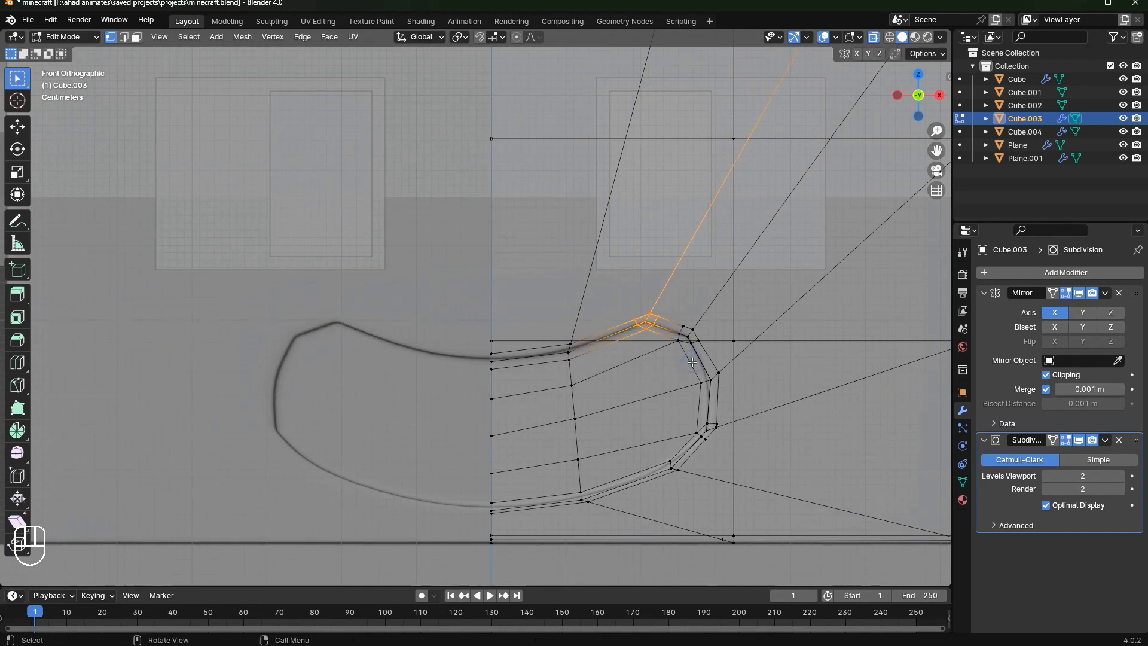
key(ctrl+z)
key(ctrl+z)
Lower the edges at the upper peak of the mouth slightly along Z to flatten the upper lip
click(647, 323)
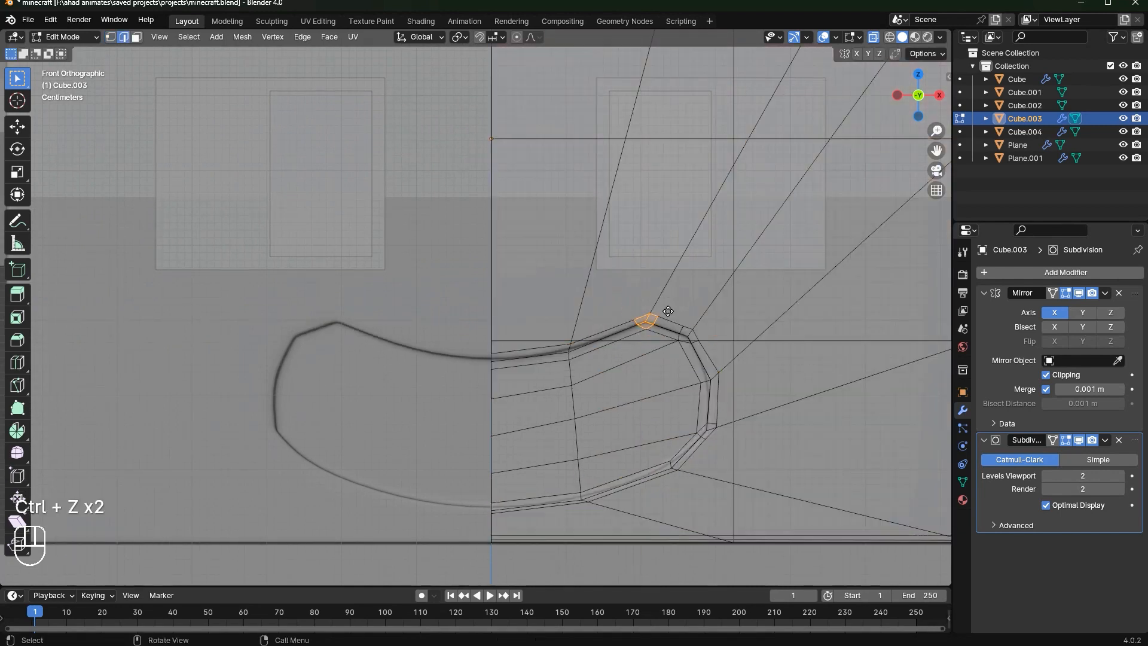
key(g)
key(z)
click(670, 319)
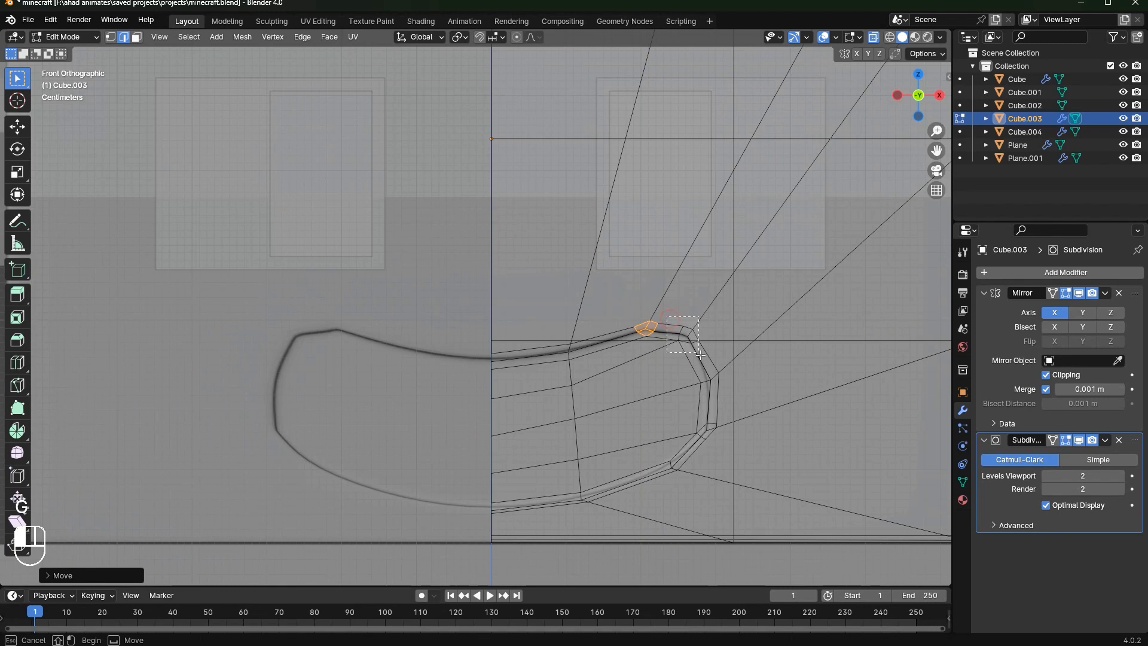
Rotate the neighbouring edges at the mouth's upper outer corner slightly and save the file
drag(701, 354, 700, 352)
key(r)
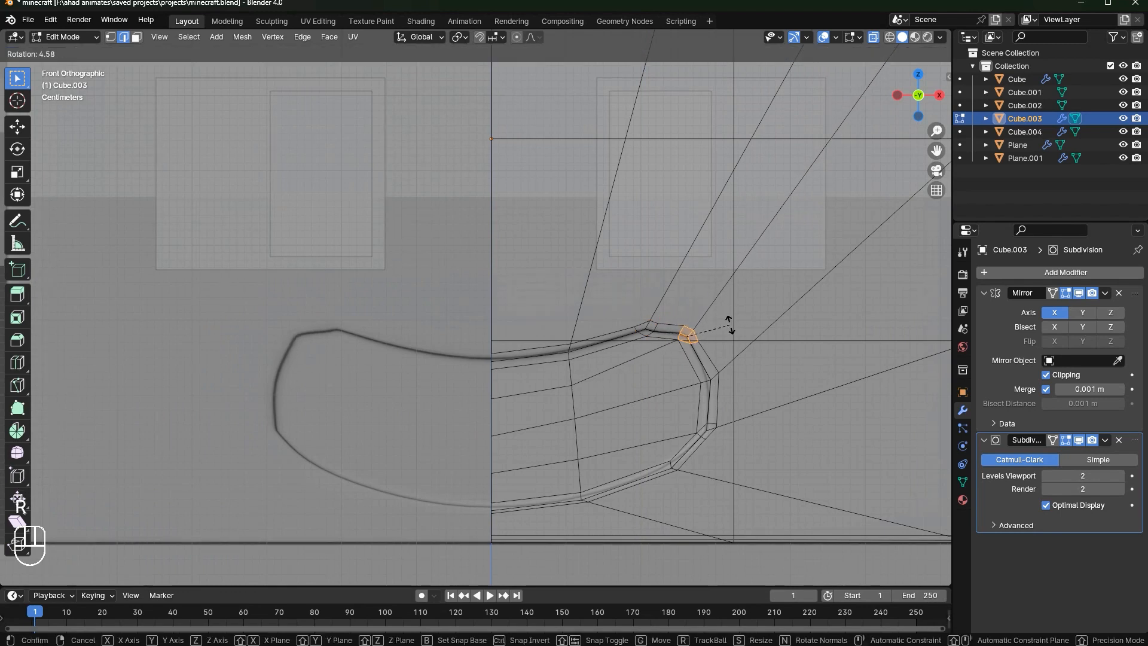
click(719, 374)
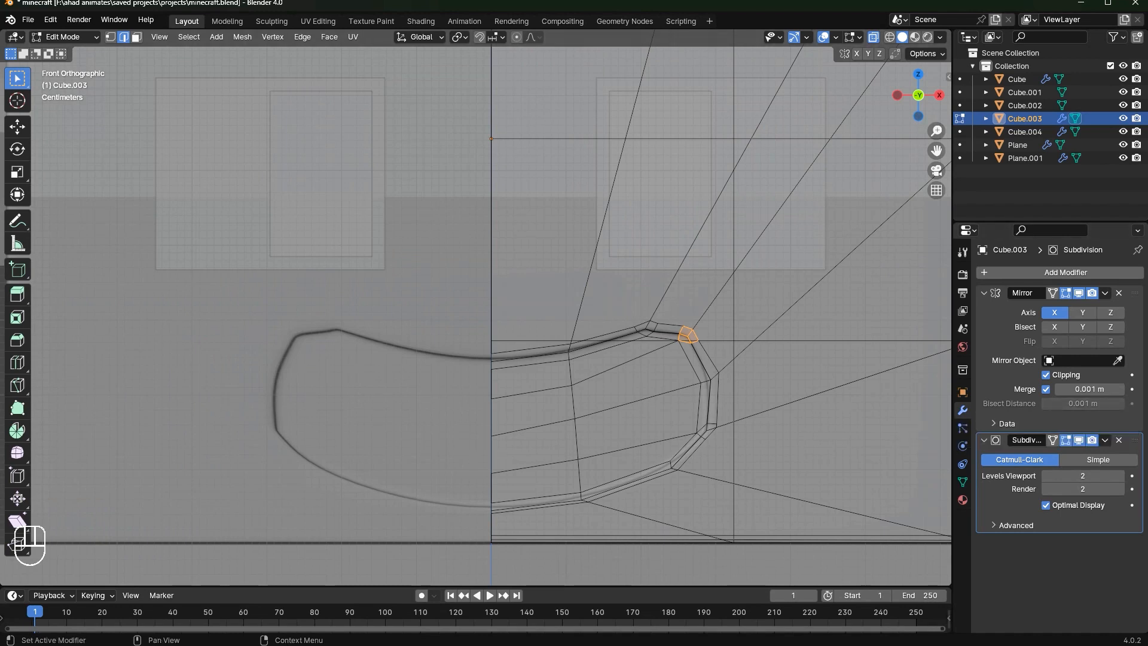
key(ctrl+s)
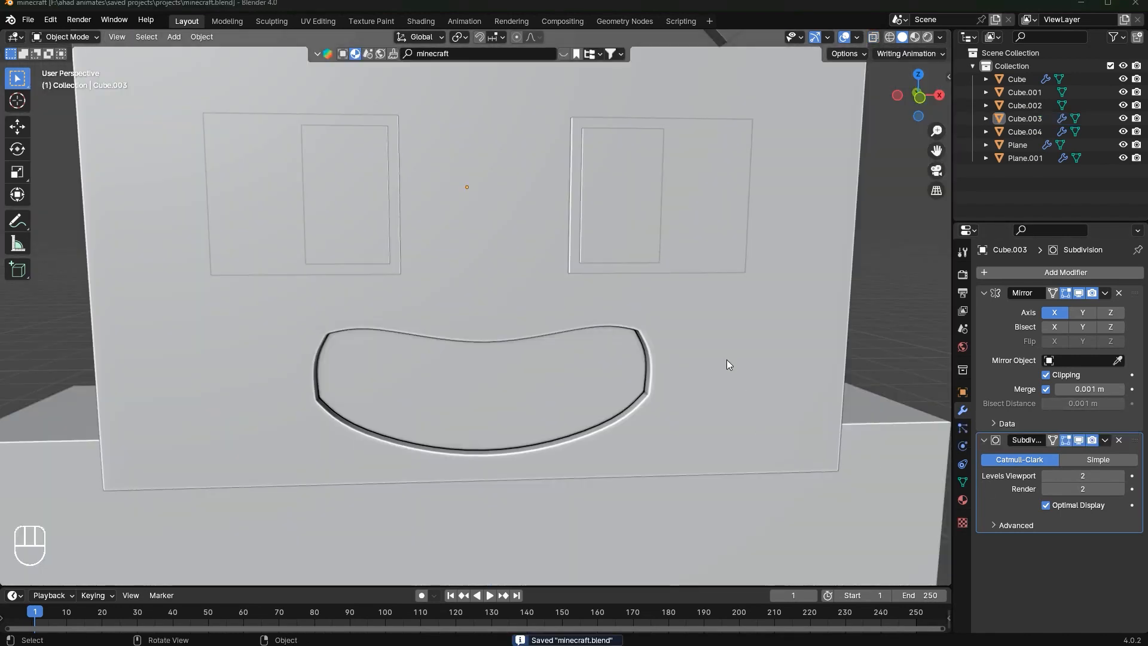
Examine the reshaped mouth corners on the smoothed head in Object Mode
scroll(727, 363, up, 1)
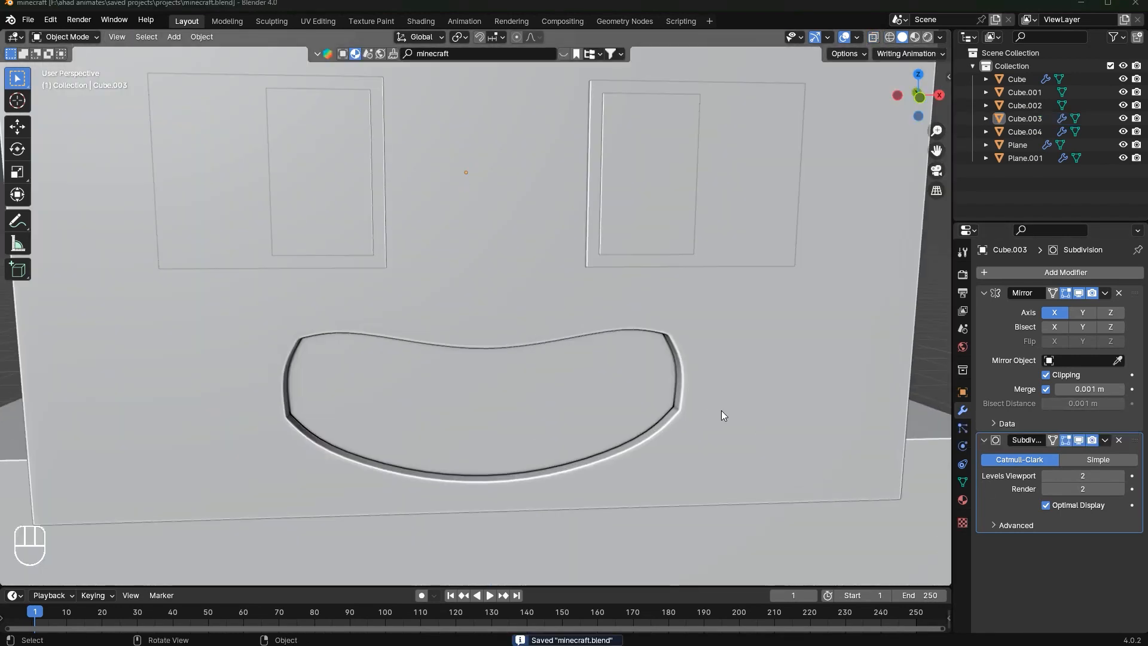
scroll(721, 410, up, 1)
middle_drag(721, 411, 743, 417)
key(Tab)
key(Tab)
scroll(732, 367, down, 5)
middle_drag(732, 367, 709, 360)
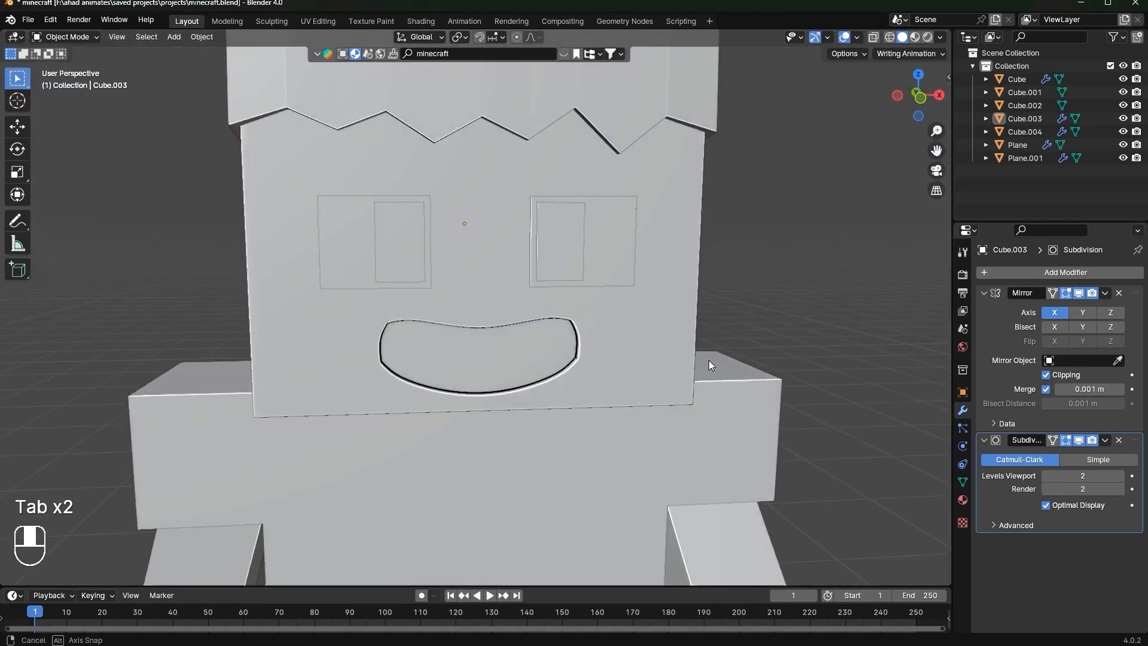
scroll(644, 292, down, 2)
Save the file and select all the faces inside the mouth on the head's mesh
key(ctrl+s)
scroll(536, 331, up, 1)
middle_drag(536, 332, 501, 399)
click(501, 399)
key(Tab)
scroll(543, 406, up, 2)
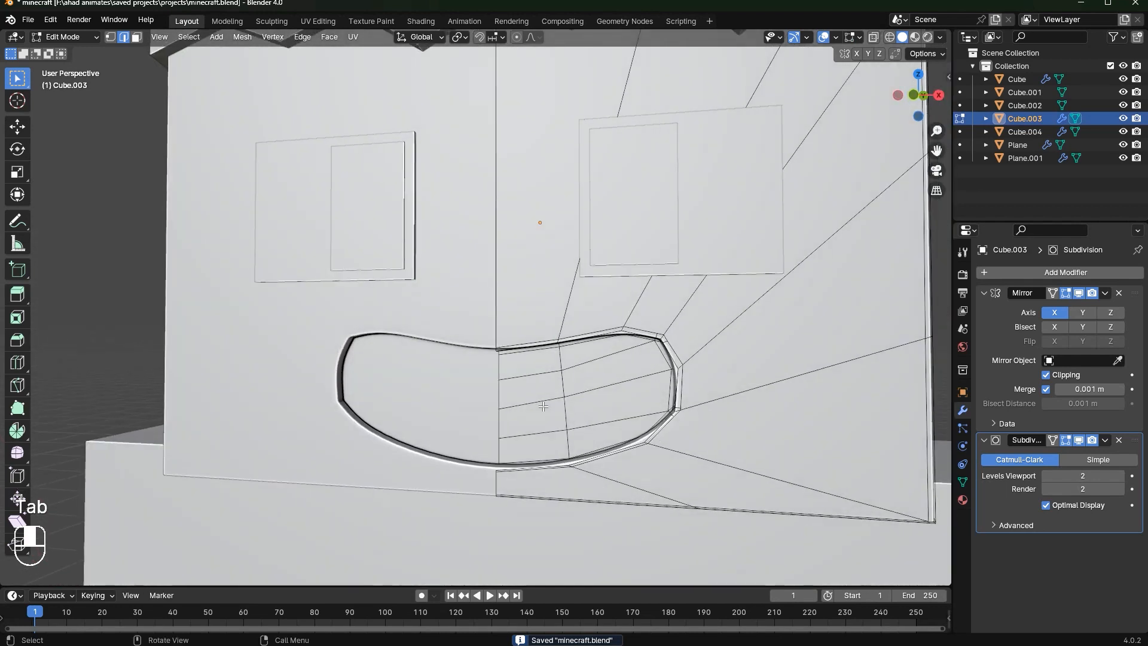
key(3)
drag(552, 386, 578, 406)
scroll(602, 392, up, 2)
middle_drag(601, 405, 594, 380)
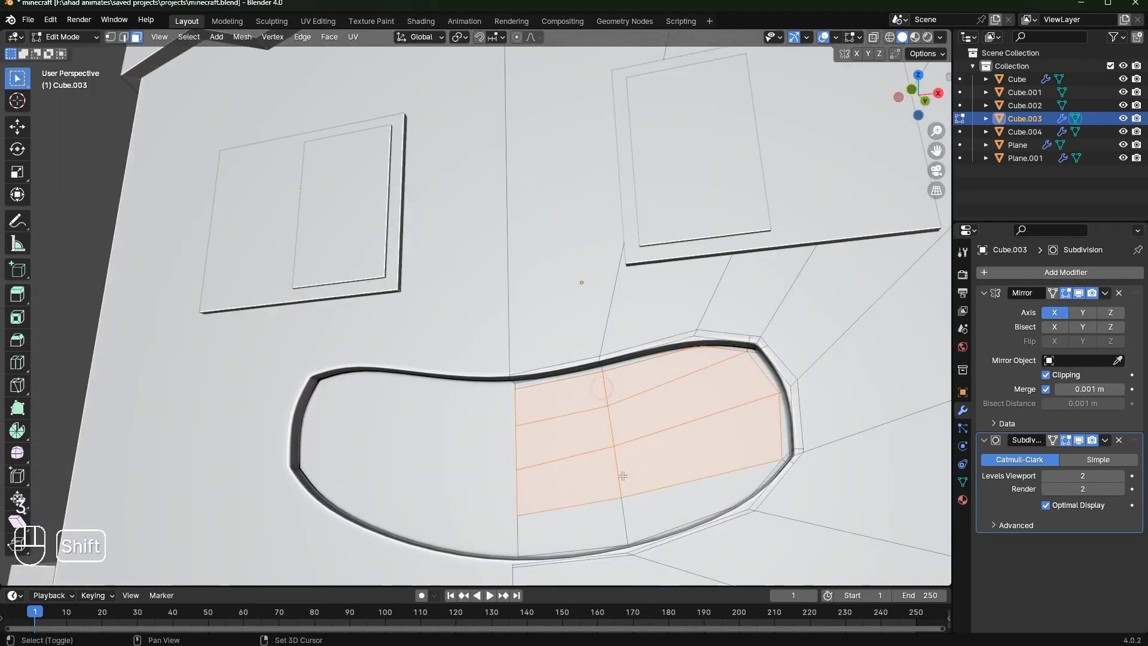
middle_drag(632, 518, 647, 529)
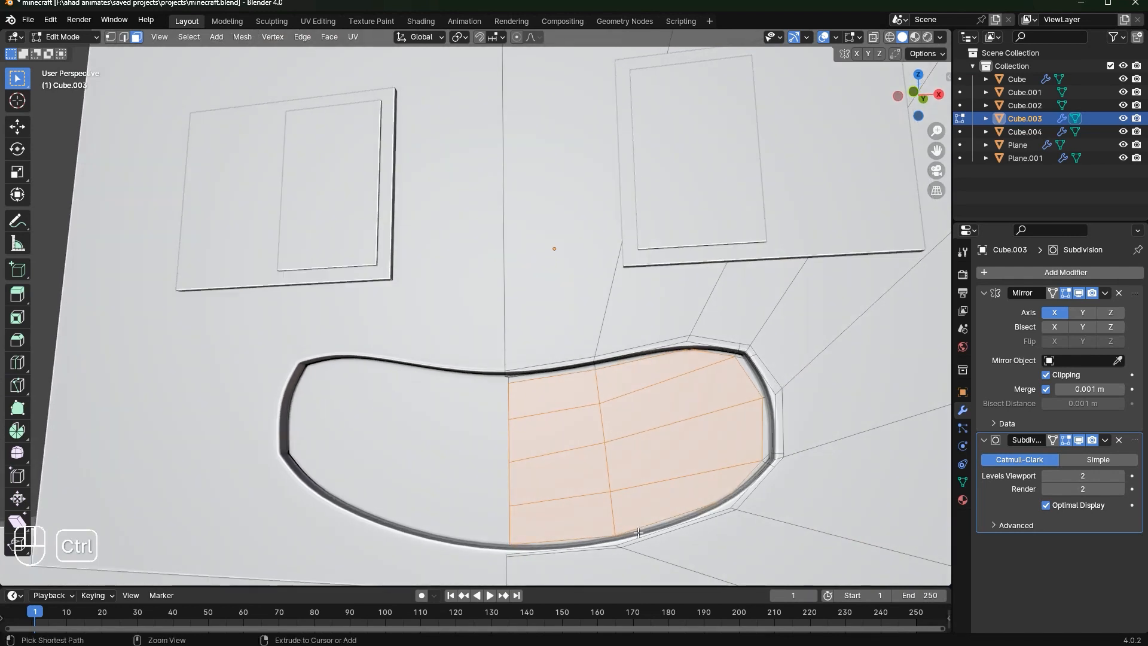
key(ctrl+KP_Add)
Move the mouth's inner faces about 0.058 m into the head along Y
middle_drag(535, 478, 582, 390)
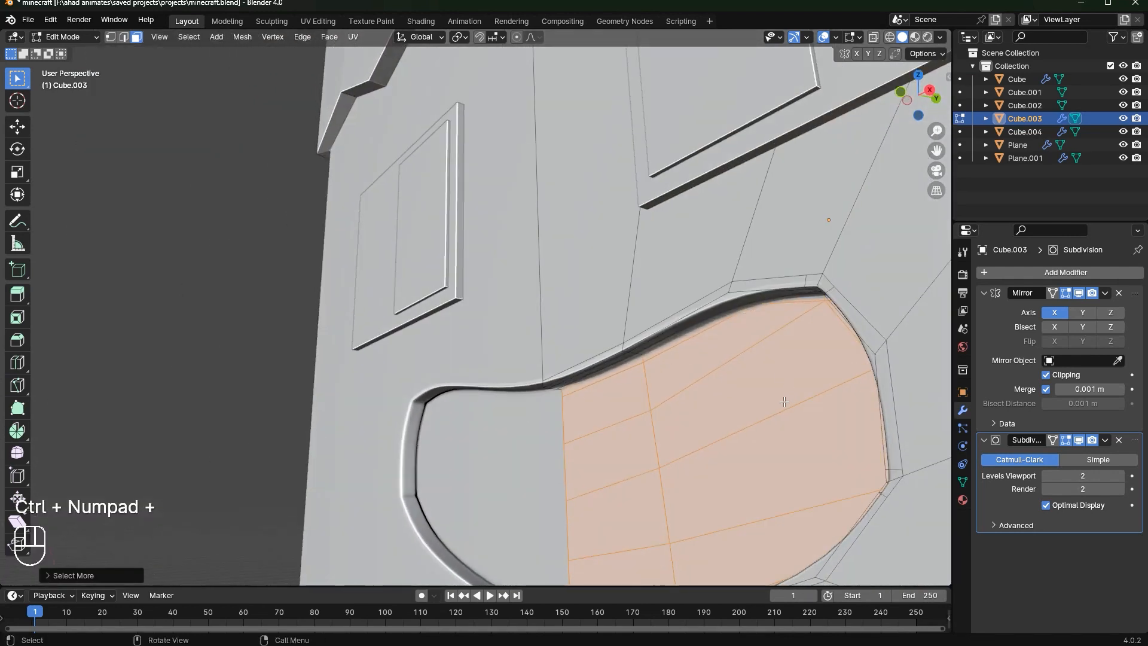
middle_drag(784, 402, 754, 432)
scroll(755, 432, down, 3)
scroll(622, 377, up, 4)
middle_drag(617, 374, 599, 393)
scroll(641, 394, down, 3)
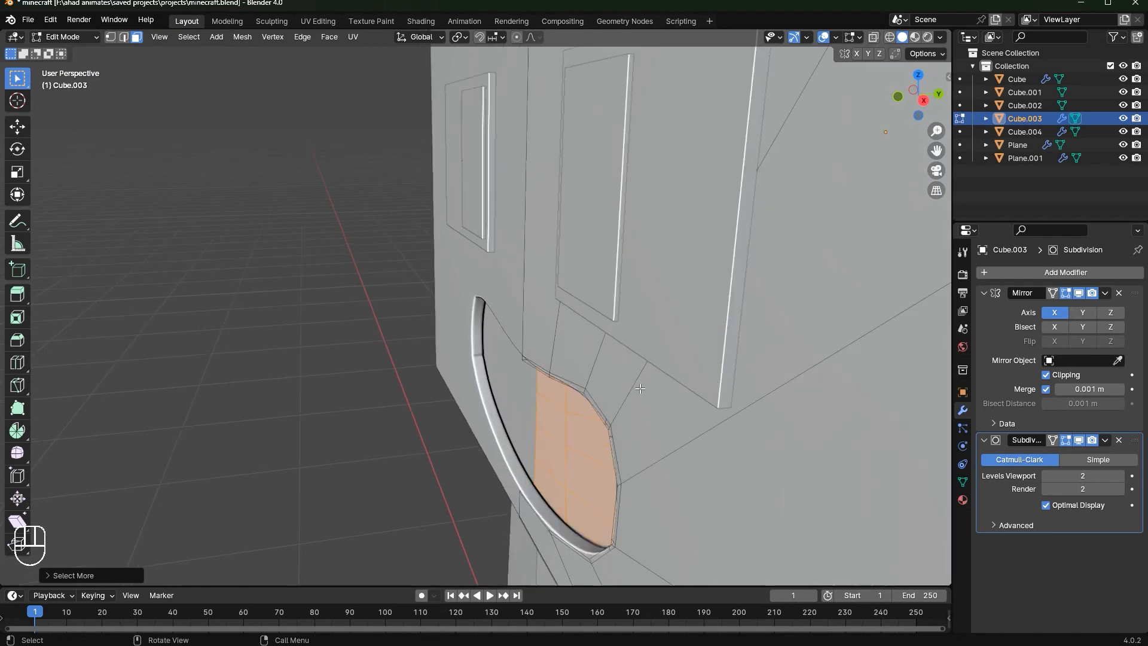
key(g)
key(y)
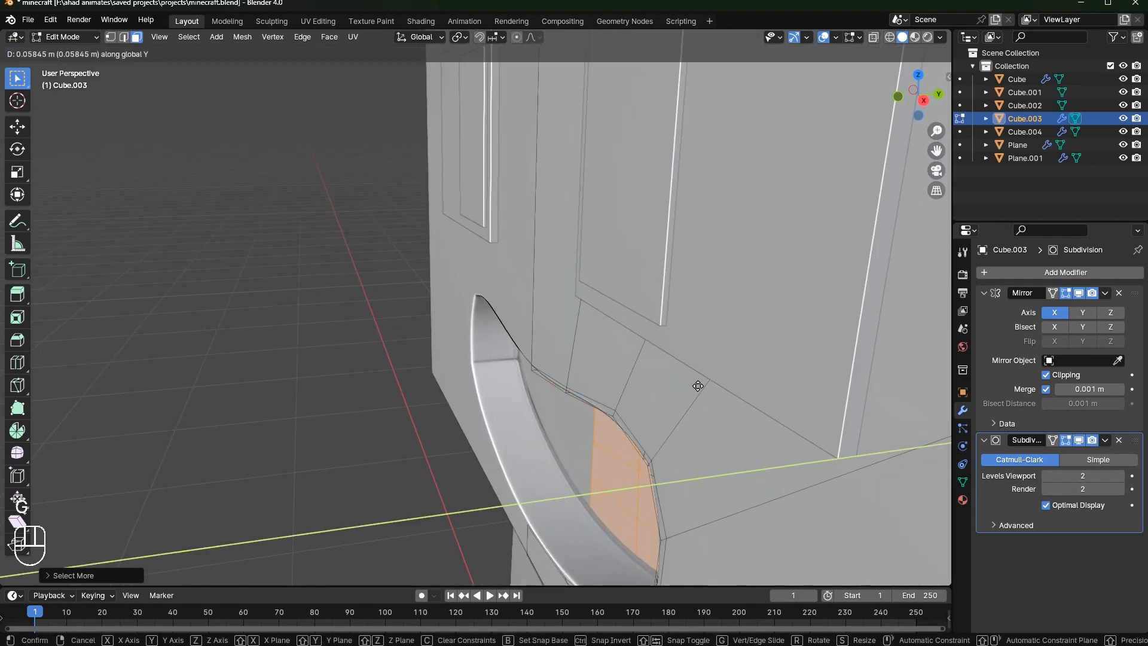
click(698, 386)
Check the deepened mouth in Object Mode and save the file
middle_drag(698, 386, 849, 395)
scroll(849, 394, down, 6)
key(Tab)
click(836, 370)
middle_drag(431, 359, 335, 353)
scroll(385, 363, down, 1)
key(ctrl+s)
Move the mouth's inner faces slightly back toward the front along Y to make the recess shallower
key(Tab)
scroll(644, 285, up, 5)
middle_drag(644, 285, 637, 284)
key(y)
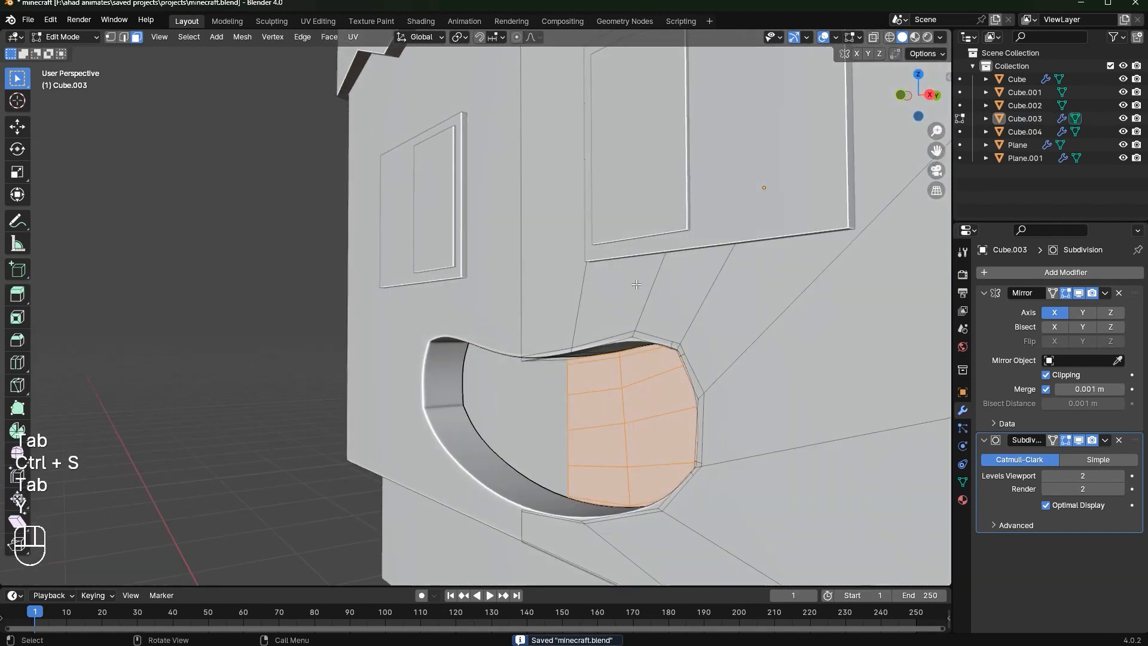
key(ctrl+z)
key(g)
key(y)
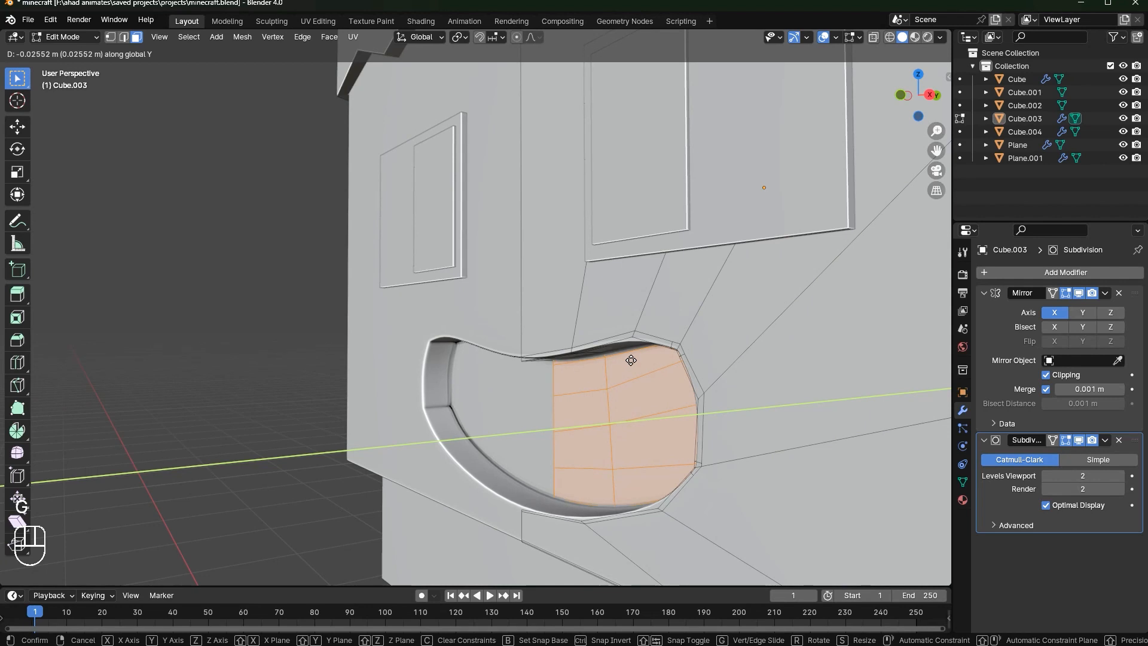
click(638, 359)
Leave Edit Mode, check the shallower mouth and save the file
key(Tab)
scroll(661, 440, up, 3)
scroll(660, 440, down, 5)
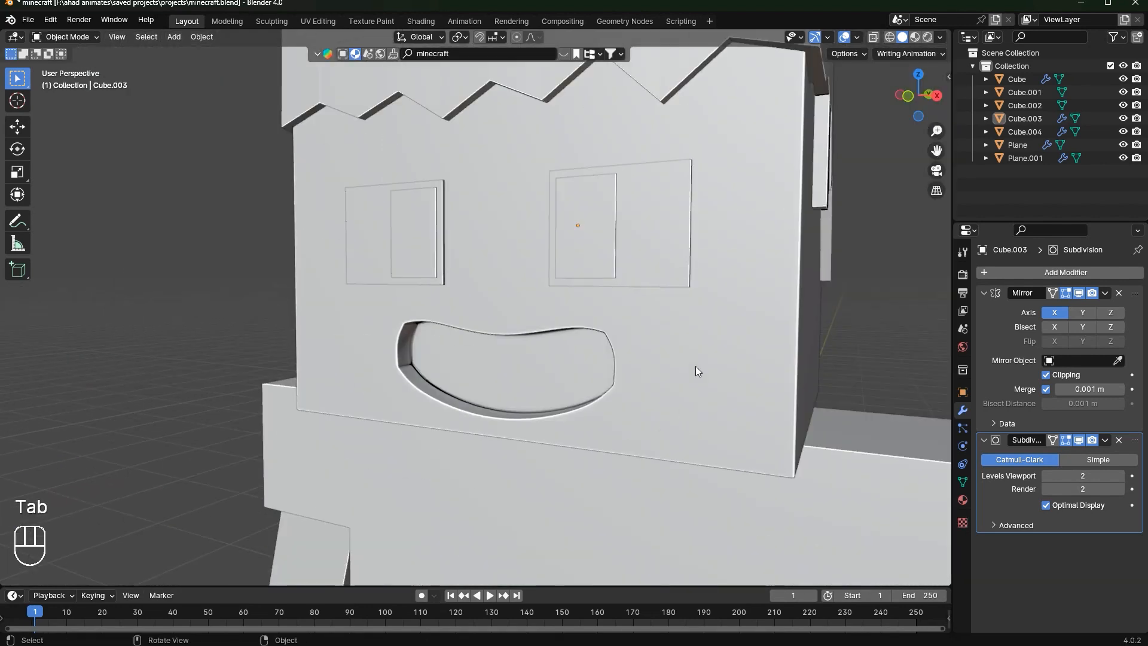
scroll(613, 392, down, 5)
key(ctrl+s)
Open the arms object for vertex editing and focus on the elbow of the arm bent beside the hip
middle_drag(613, 393, 473, 436)
scroll(551, 409, down, 1)
click(375, 410)
key(Tab)
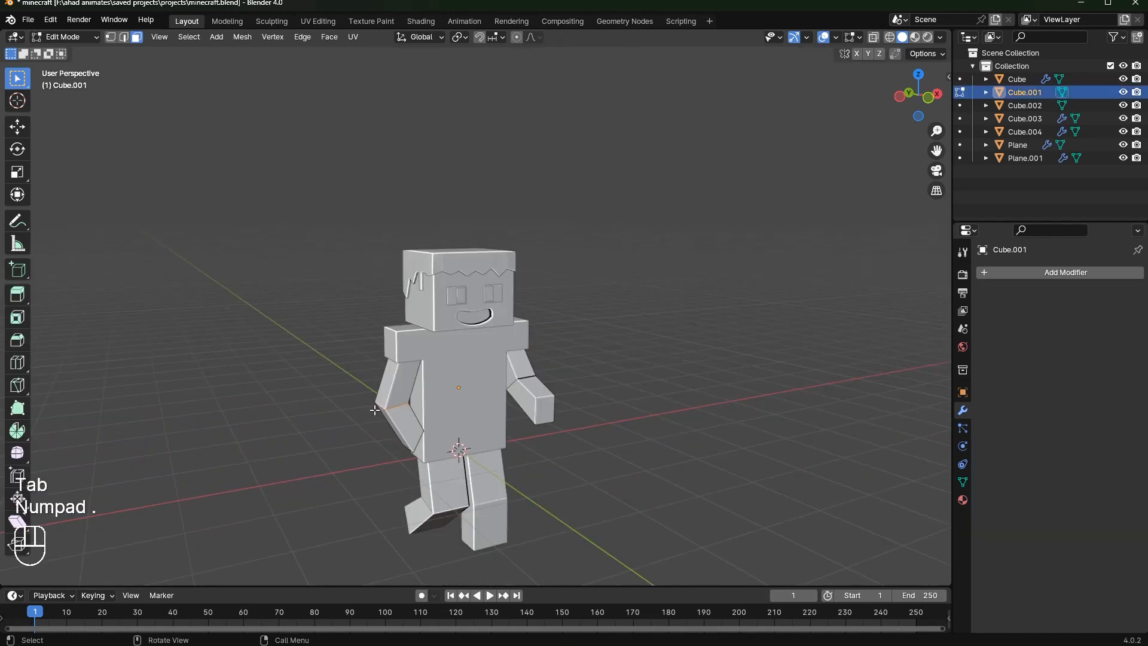
middle_drag(463, 417, 398, 397)
key(1)
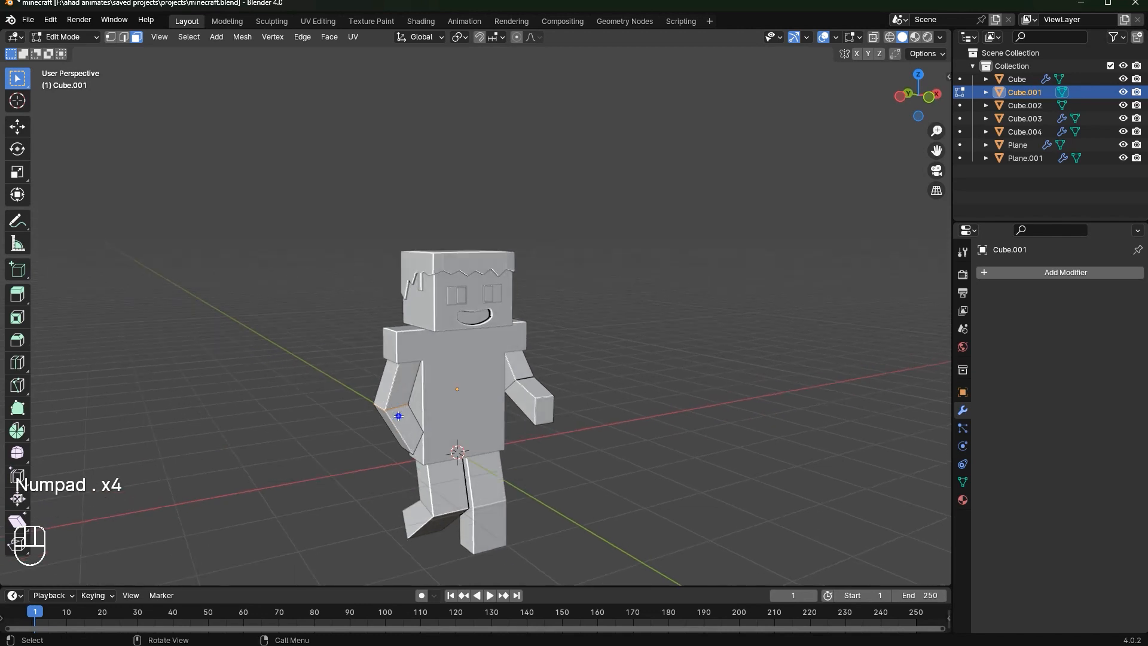
key(KP_Decimal)
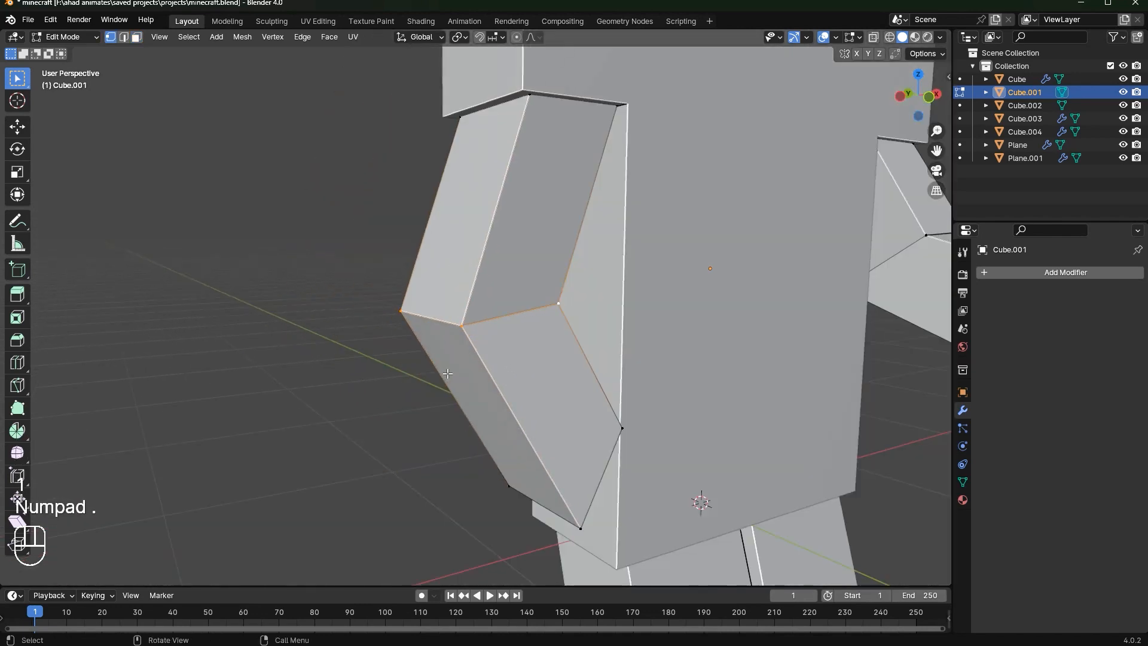
middle_drag(547, 404, 578, 325)
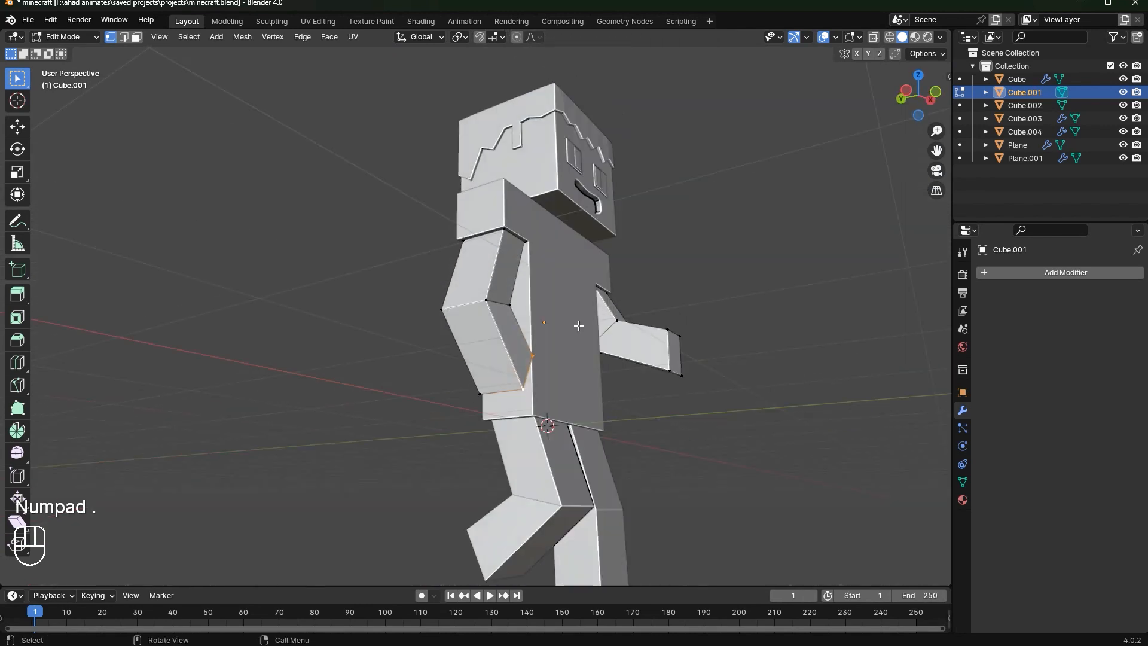
With X-ray on, select the hand-end vertices of the bent arm and move them along Y
click(873, 38)
drag(474, 350, 543, 397)
middle_drag(543, 397, 562, 413)
key(g)
key(y)
click(732, 181)
Select the bent arm's elbow edge loop and shift it along X
middle_drag(843, 77, 819, 137)
scroll(819, 137, down, 1)
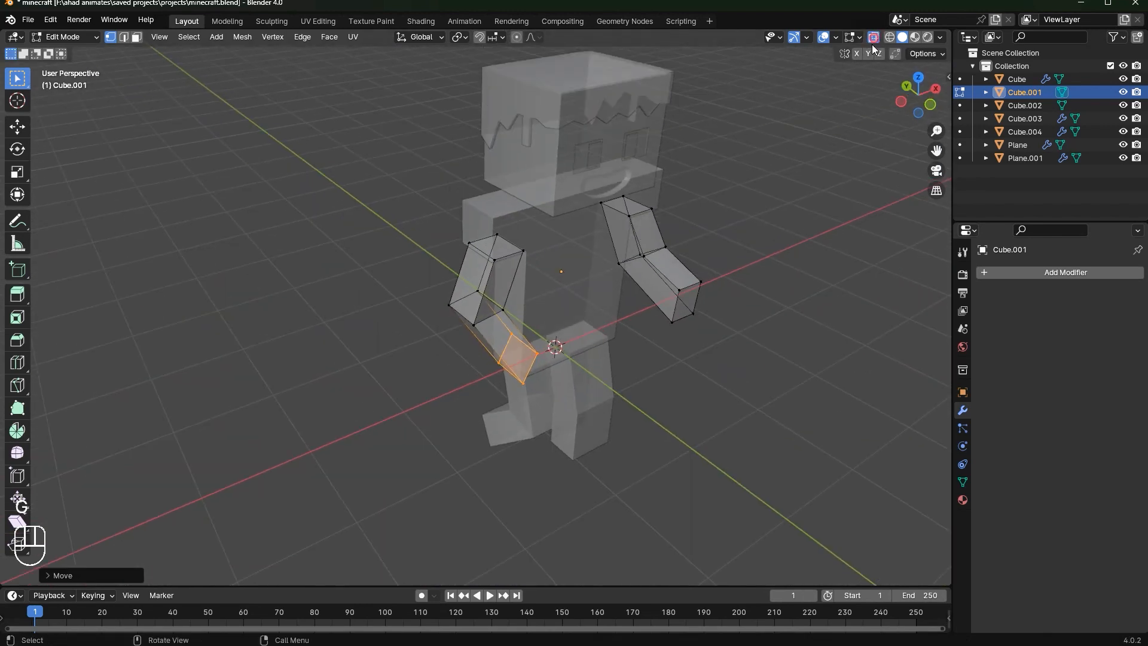
alt+click(474, 308)
key(g)
key(x)
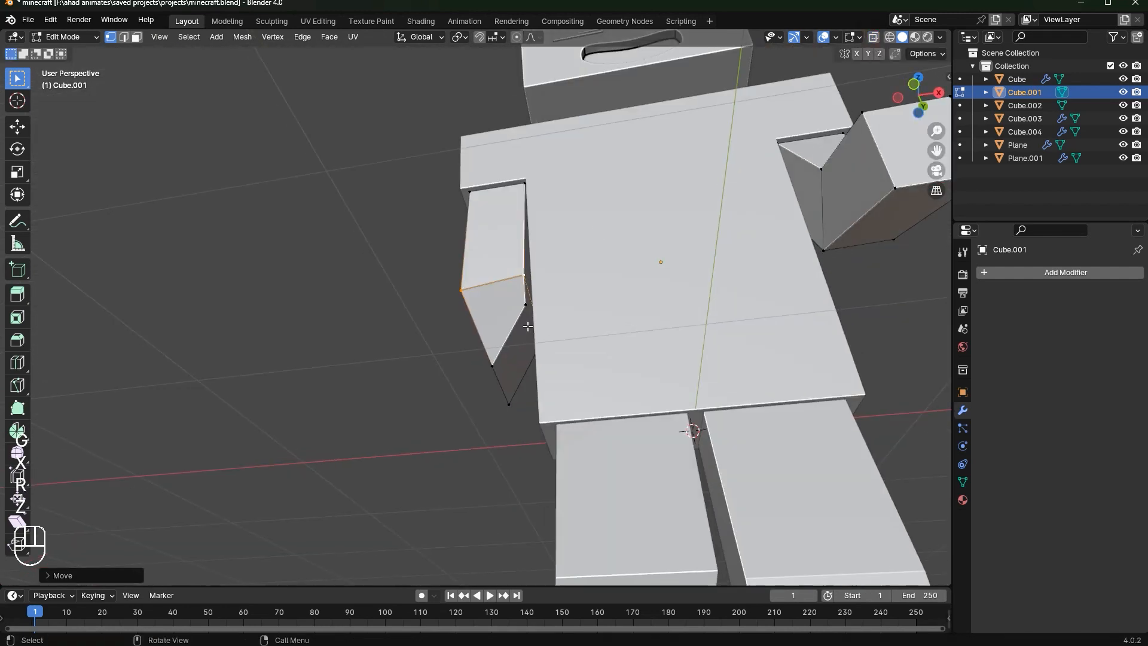
Rotate the bent arm's hand-end face about Y and move it about 0.08 m along negative X and 0.17 m down
key(3)
click(527, 326)
key(r)
key(x)
key(e)
right_click(707, 321)
key(ctrl+z)
scroll(707, 320, up, 1)
key(r)
key(y)
click(913, 88)
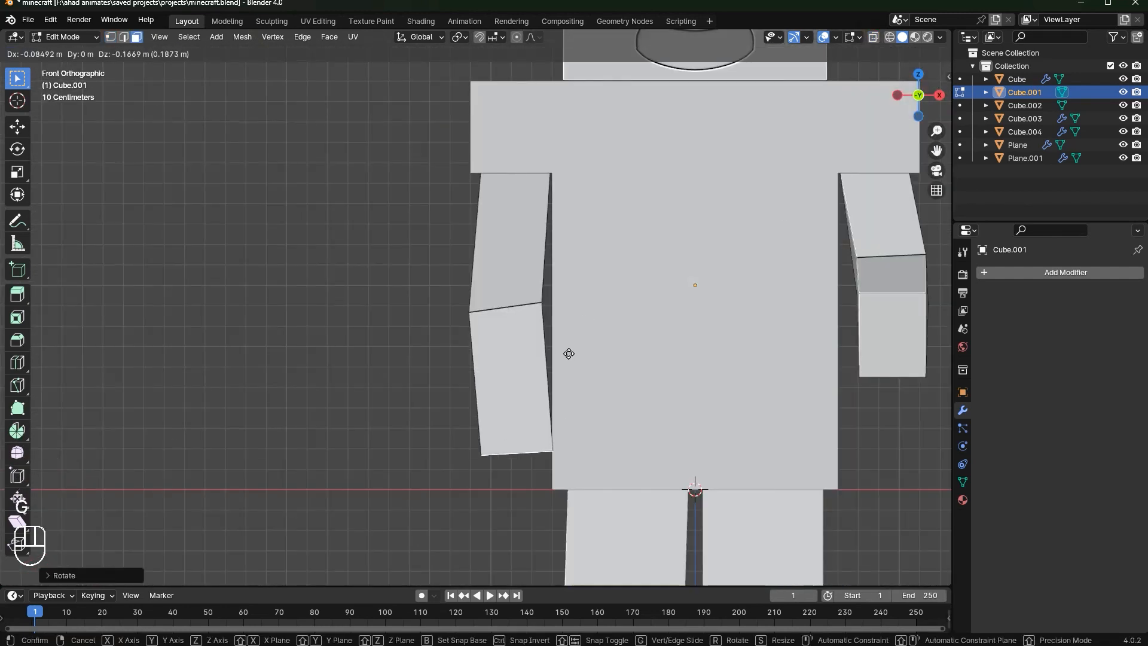
click(569, 354)
Adjust the hand-end face of the same arm along Y and save the file
key(Tab)
click(451, 353)
scroll(451, 354, down, 6)
middle_drag(738, 392, 756, 417)
key(Tab)
key(g)
key(y)
click(655, 319)
key(Tab)
key(ctrl+s)
scroll(680, 400, down, 4)
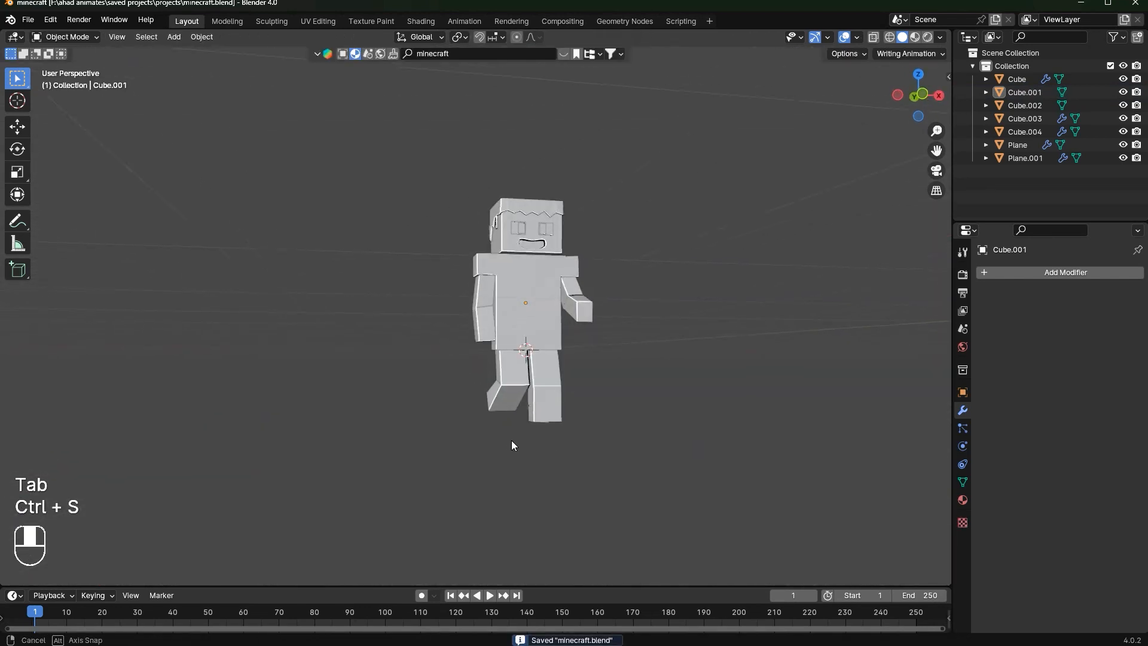
Open the legs object for editing and reposition and rotate the bent leg's foot face in left side view
middle_drag(514, 394, 619, 445)
scroll(511, 457, up, 3)
middle_drag(511, 457, 592, 454)
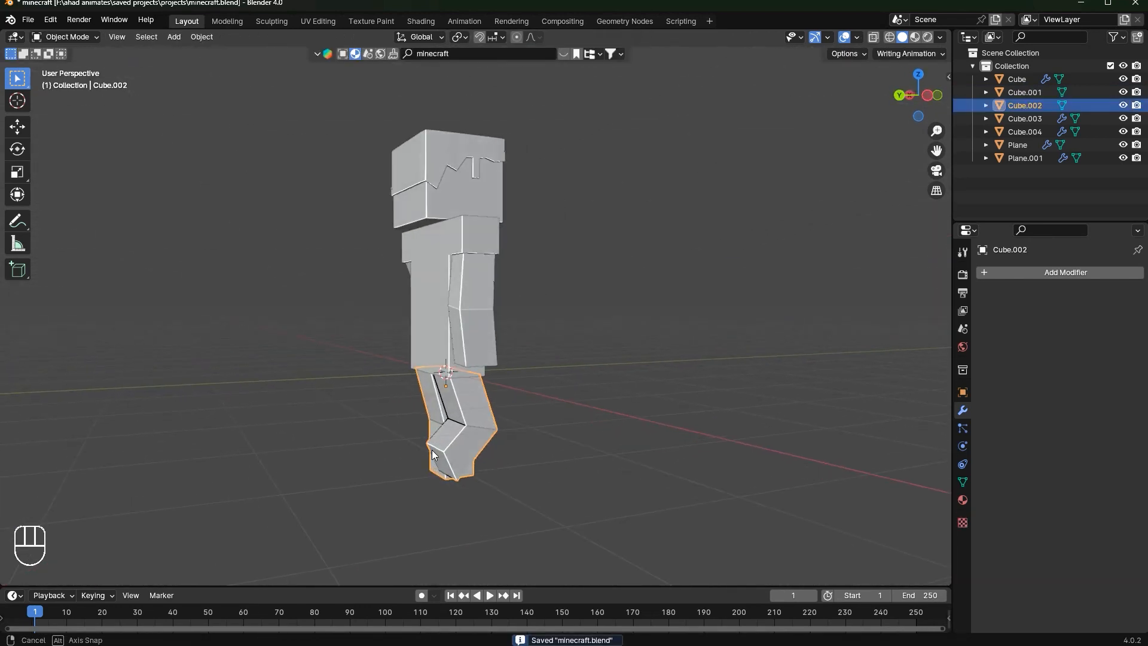
middle_drag(432, 450, 446, 458)
key(Tab)
key(ctrl+KP_3)
key(g)
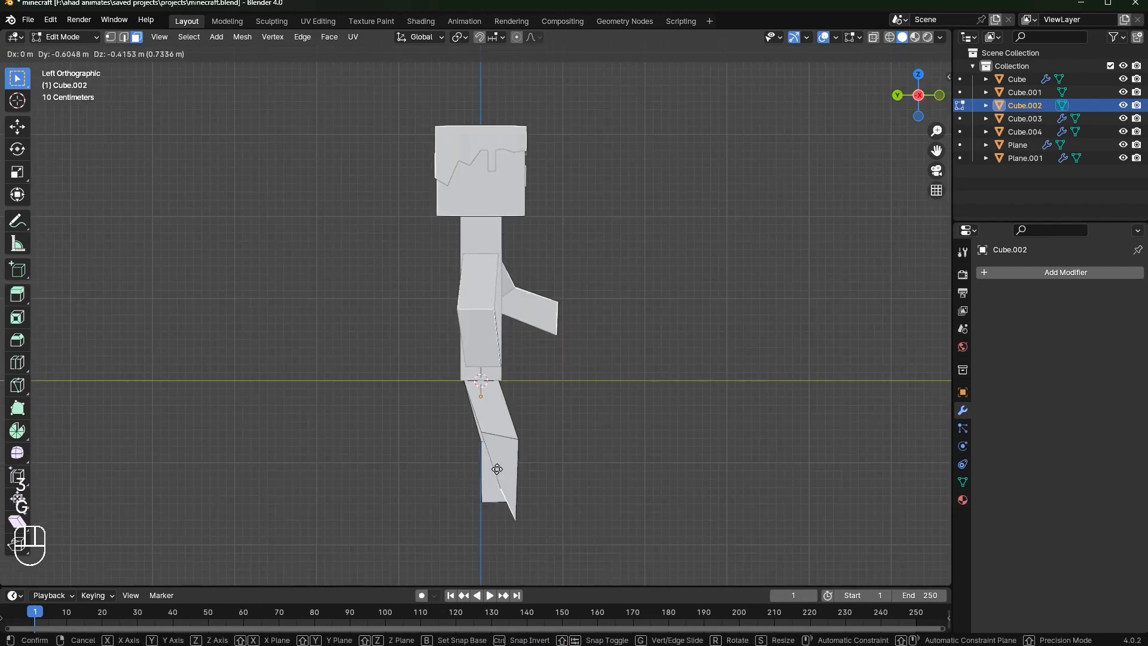
click(574, 430)
key(r)
click(548, 512)
Select the sole face of the straighter leg and rotate it in left side view
drag(518, 440, 525, 439)
middle_drag(568, 478, 575, 353)
click(551, 533)
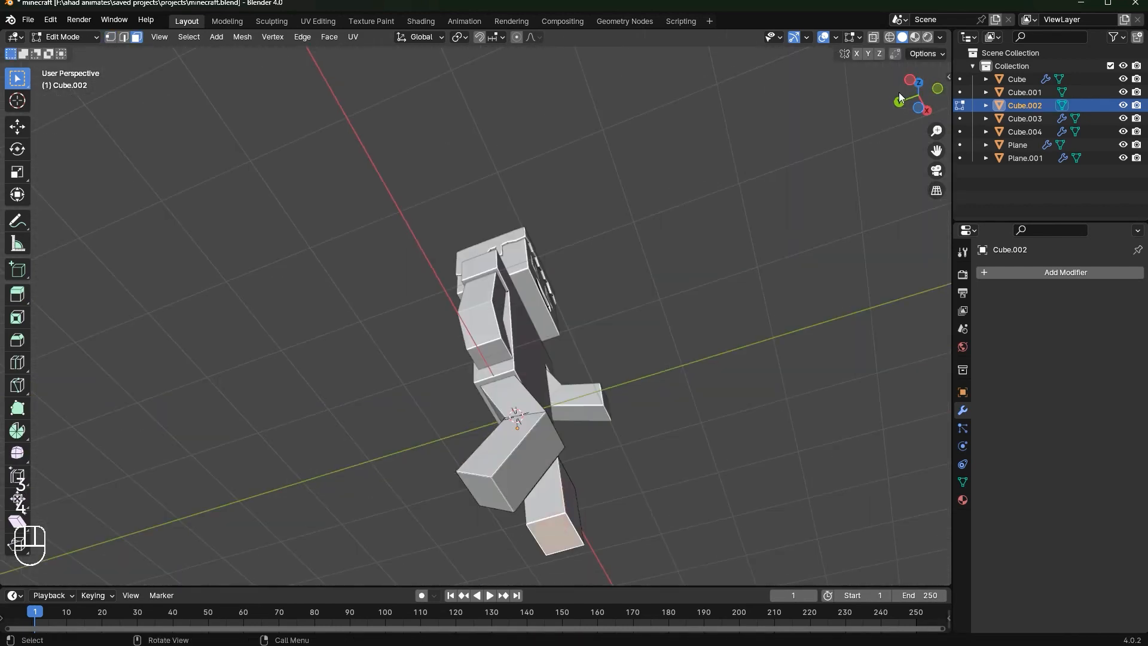
key(ctrl+KP_3)
key(r)
click(724, 326)
key(g)
right_click(731, 394)
Select the bent leg's sole face, rotate it in left side view and move it to adjust the lower leg
middle_drag(688, 406, 598, 299)
click(484, 467)
key(ctrl+KP_3)
key(r)
click(712, 352)
key(g)
click(706, 353)
key(1)
key(g)
click(605, 433)
Select the sole face of one leg, then move and scale it along X in front view
key(Tab)
key(Tab)
key(3)
middle_drag(604, 433, 574, 335)
click(531, 397)
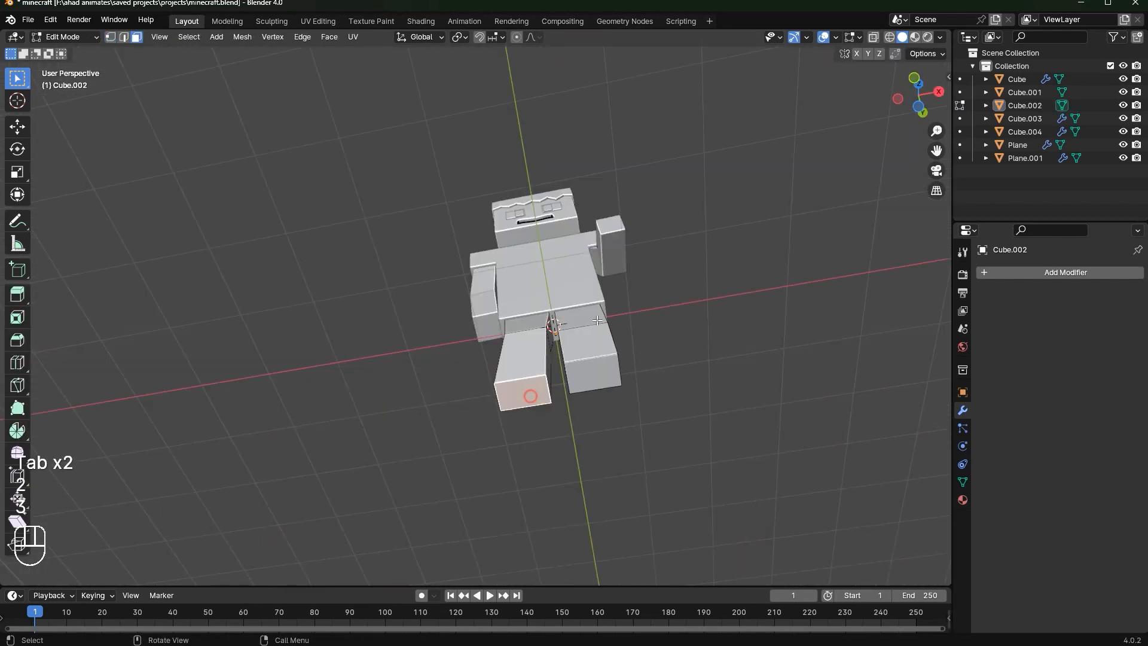
key(KP_1)
key(g)
key(s)
key(x)
key(Tab)
Adjust the same leg's knee vertices along X in front view with X-ray display on
middle_drag(646, 410, 791, 392)
key(Tab)
key(KP_1)
click(873, 37)
key(g)
key(x)
right_click(600, 433)
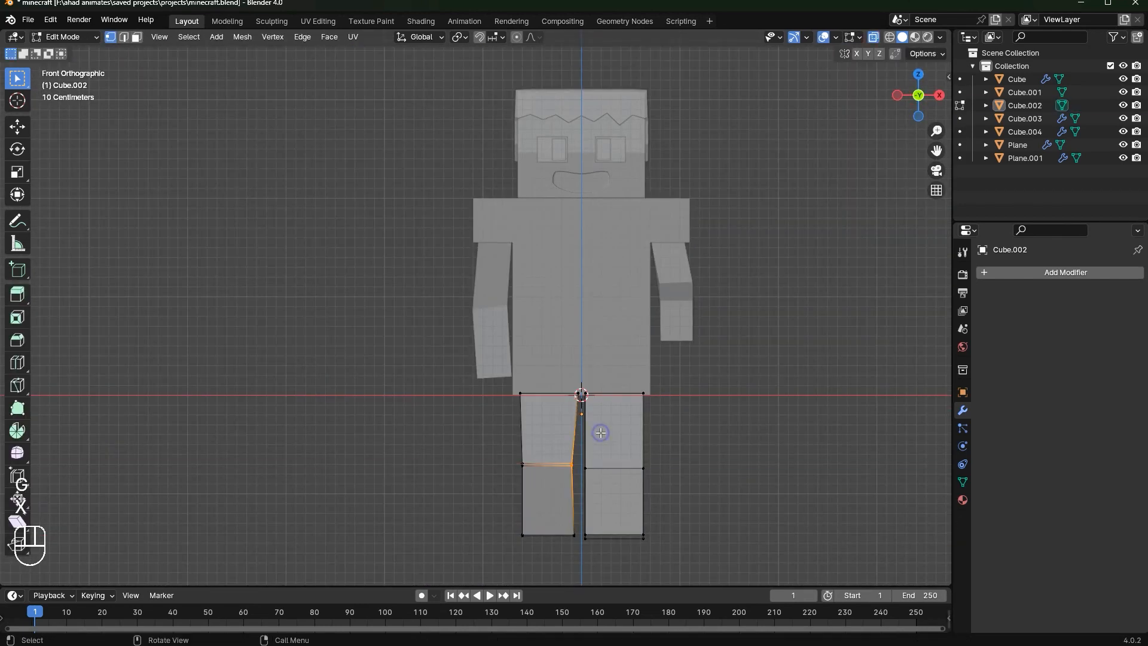
Leave mesh editing with X-ray off, save the file, and inspect the posed character from several angles
key(Tab)
click(873, 37)
key(ctrl+s)
mouse_move(579, 541)
middle_down()
mouse_move(676, 562)
mouse_move(579, 549)
middle_up()
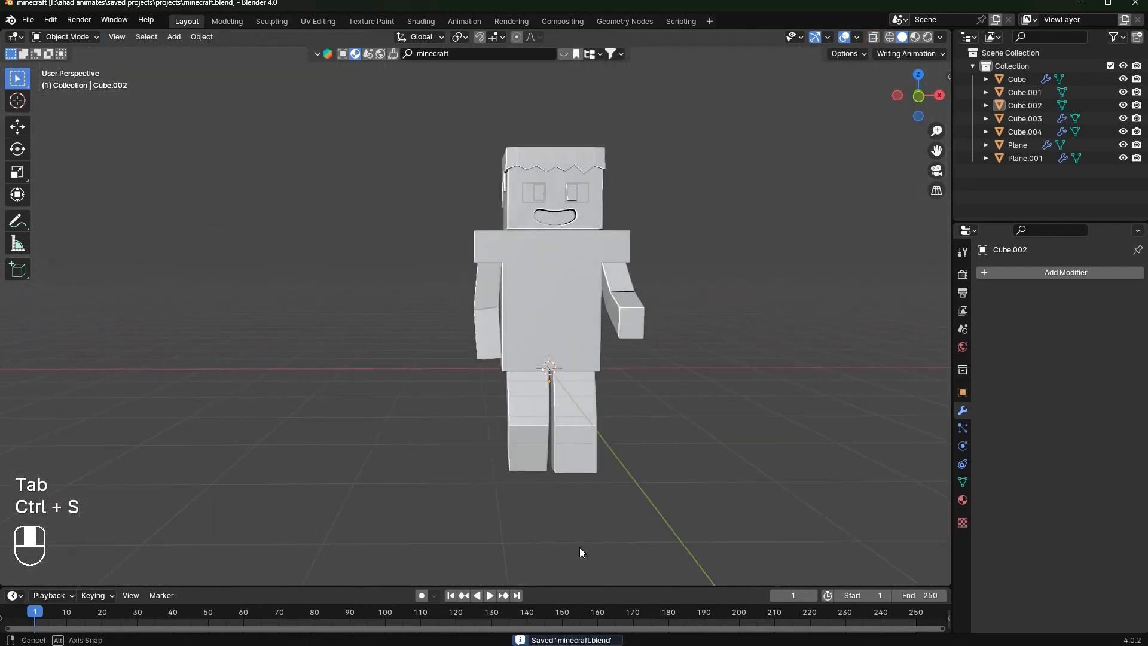
scroll(656, 435, down, 1)
shift+middle_drag(656, 429, 559, 448)
scroll(587, 434, up, 5)
mouse_move(562, 390)
middle_down()
mouse_move(500, 362)
mouse_move(552, 378)
middle_up()
scroll(551, 378, down, 5)
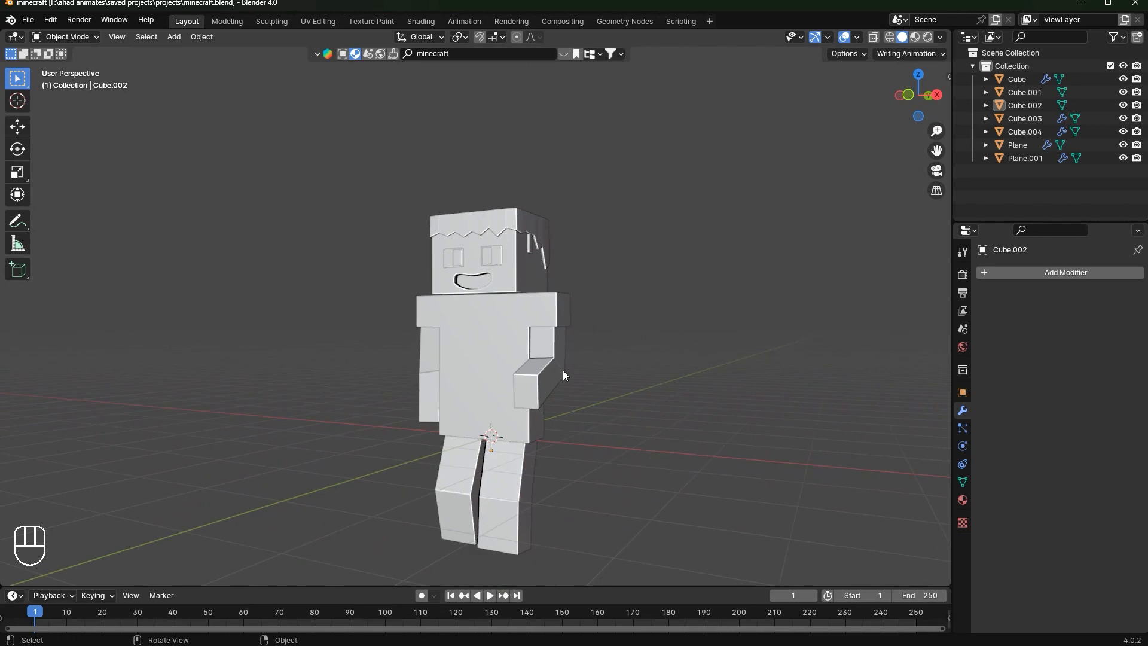
middle_drag(622, 369, 675, 363)
click(529, 354)
key(ctrl+s)
Select the head, switch to the Shading workspace and create a new material for it
mouse_move(529, 354)
middle_down()
mouse_move(687, 371)
mouse_move(448, 278)
mouse_move(479, 310)
middle_up()
click(482, 287)
click(420, 21)
scroll(601, 245, up, 1)
click(587, 381)
Add Voronoi Texture and Color Ramp nodes, linking Voronoi Color to the ramp's Fac and the ramp's Color to Base Color
key(shift+a)
click(519, 470)
click(391, 455)
key(shift+a)
text(v)
click(513, 467)
click(413, 440)
drag(501, 475, 590, 556)
drag(683, 456, 803, 460)
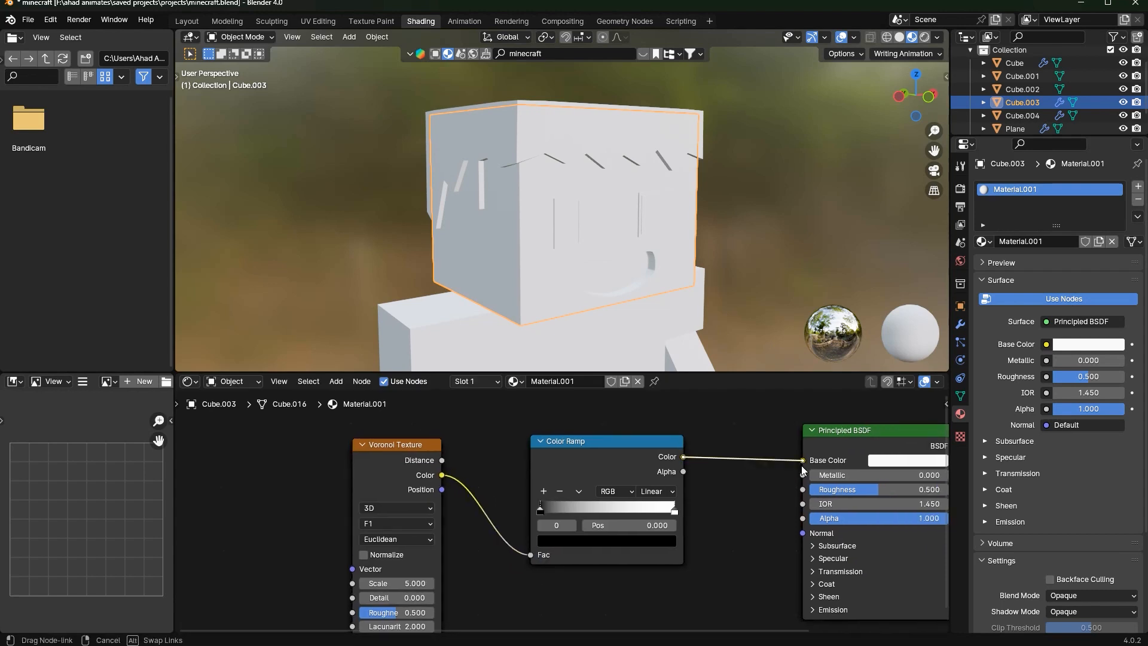
Set the head material's Voronoi Texture to Randomness 0 and Scale 3
scroll(661, 165, up, 3)
middle_drag(661, 160, 747, 173)
scroll(455, 532, up, 2)
drag(467, 554, 395, 554)
middle_drag(658, 227, 526, 227)
drag(386, 564, 359, 564)
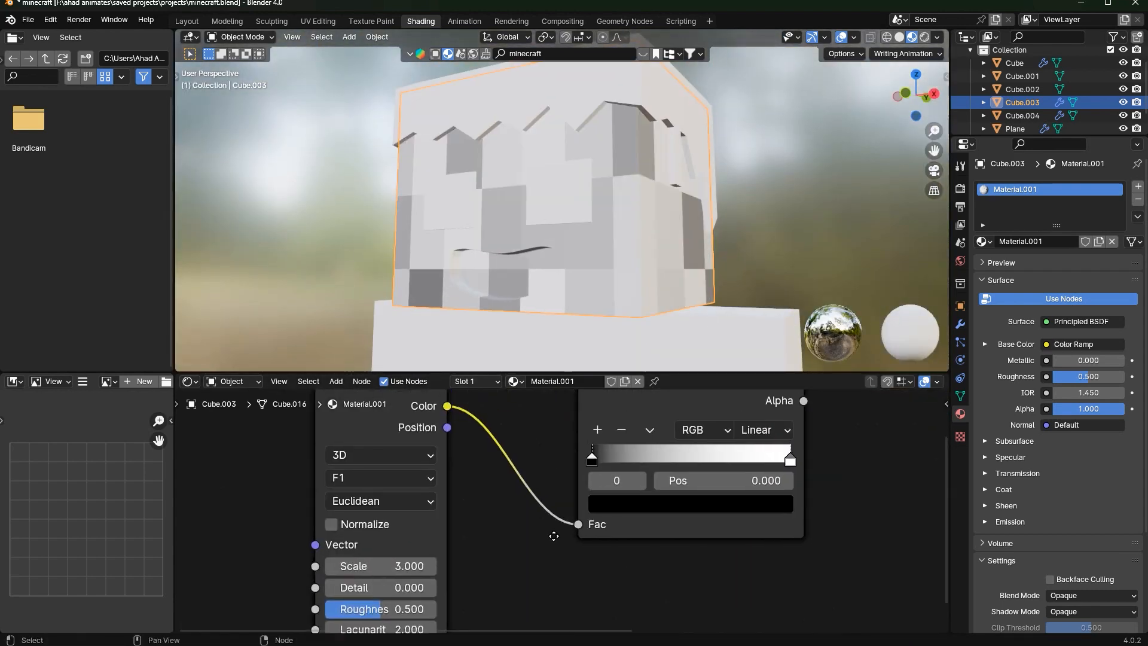
Color the head's Color Ramp stops with a light skin tone and a darker brownish skin tone
click(766, 504)
click(662, 544)
click(632, 359)
click(634, 544)
drag(676, 495, 708, 495)
click(634, 359)
click(762, 501)
click(718, 544)
click(634, 545)
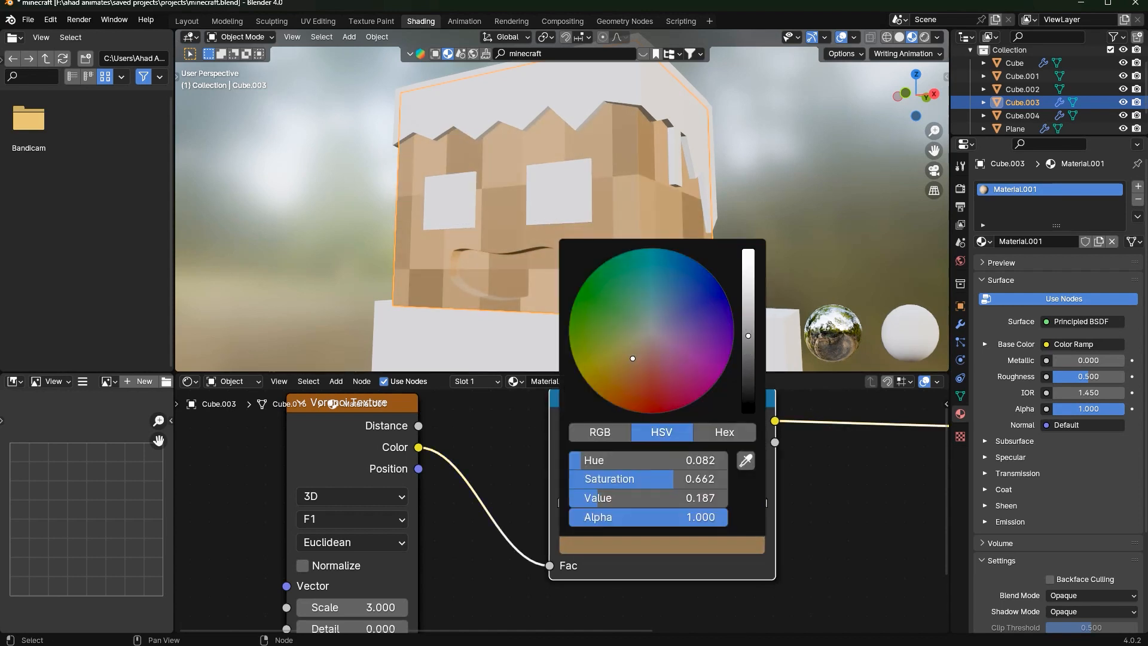
click(723, 547)
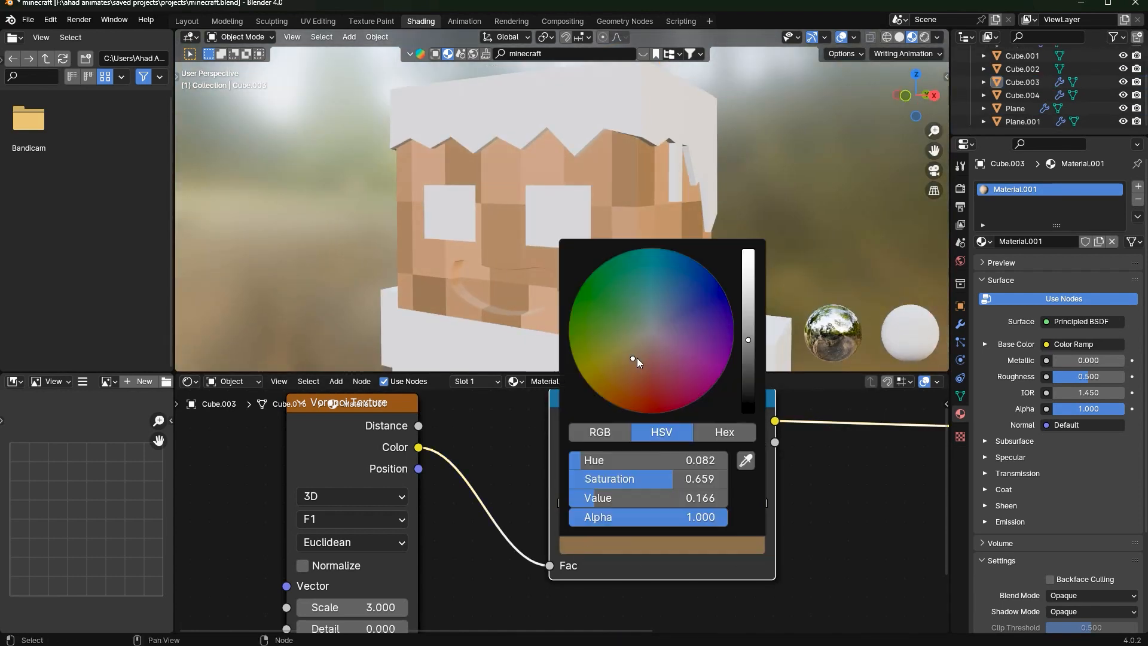
Give the arms an independent copy of the head's skin material and open its darker ramp color
scroll(787, 335, down, 3)
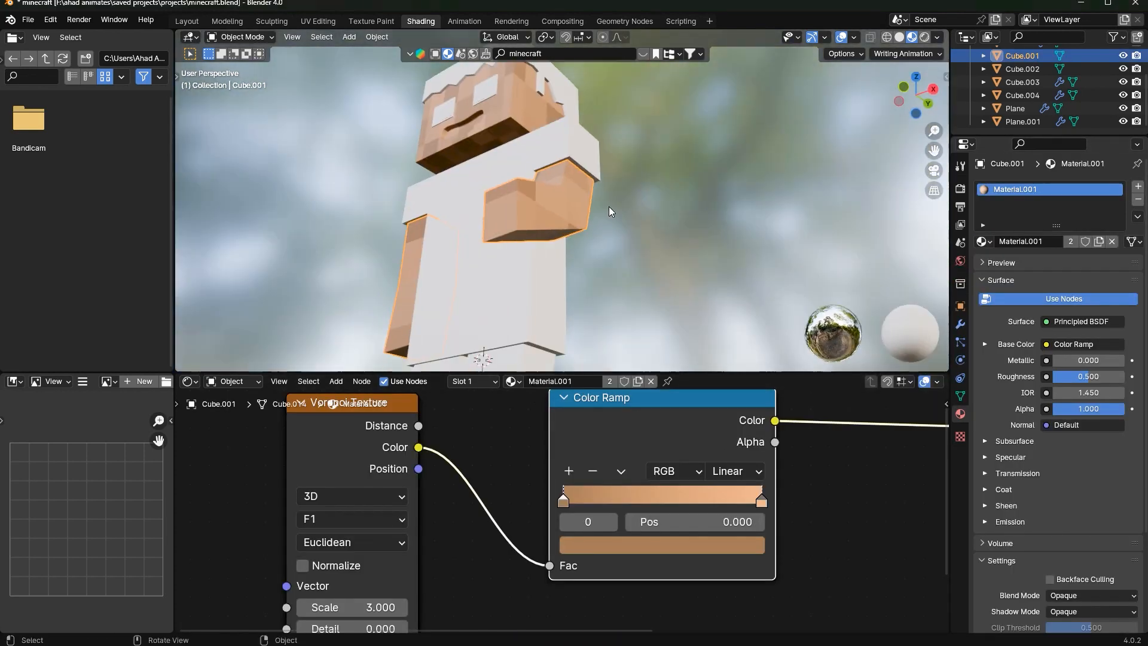
key(ctrl+a)
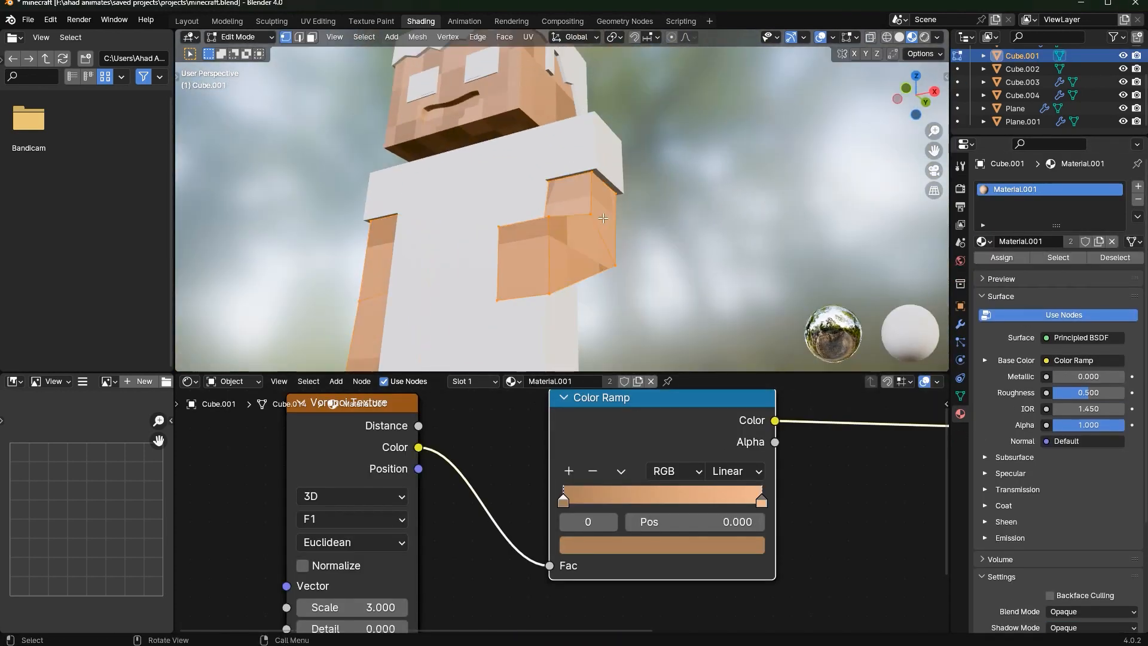
scroll(602, 218, up, 1)
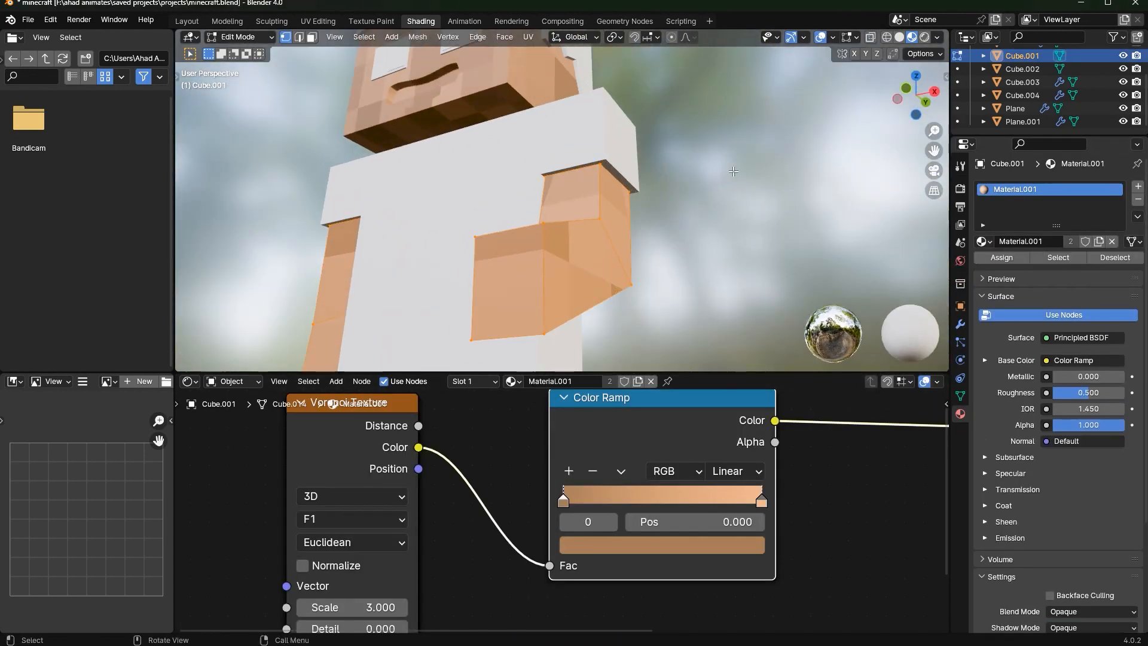
key(Tab)
scroll(649, 290, down, 2)
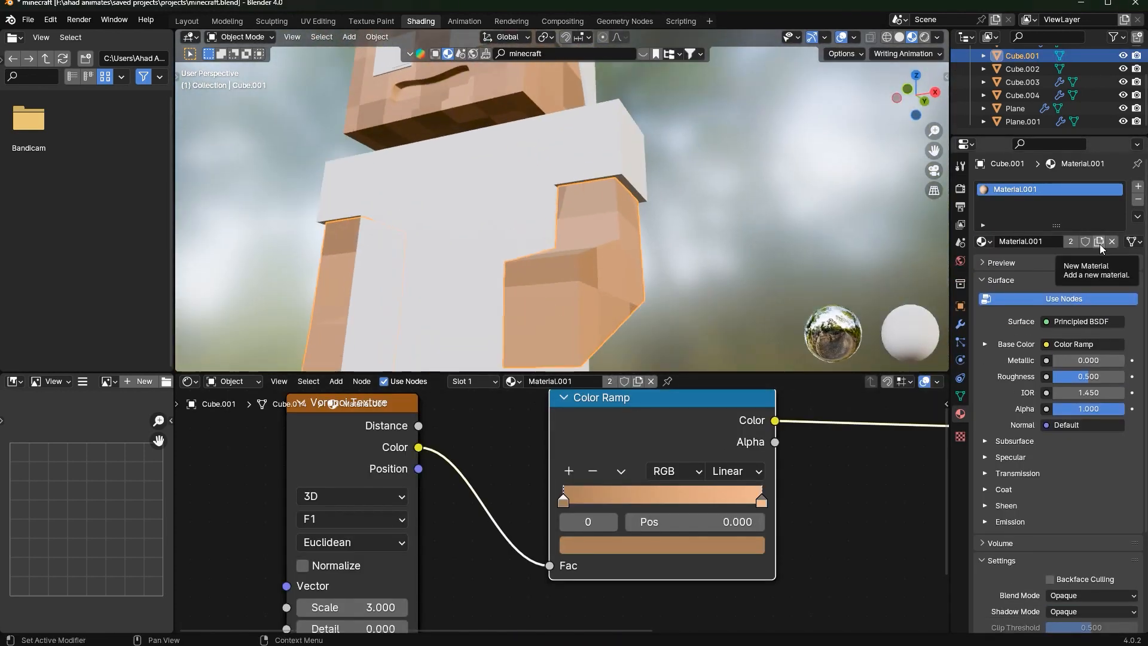
click(1099, 242)
scroll(558, 191, down, 1)
click(539, 128)
click(571, 239)
click(616, 545)
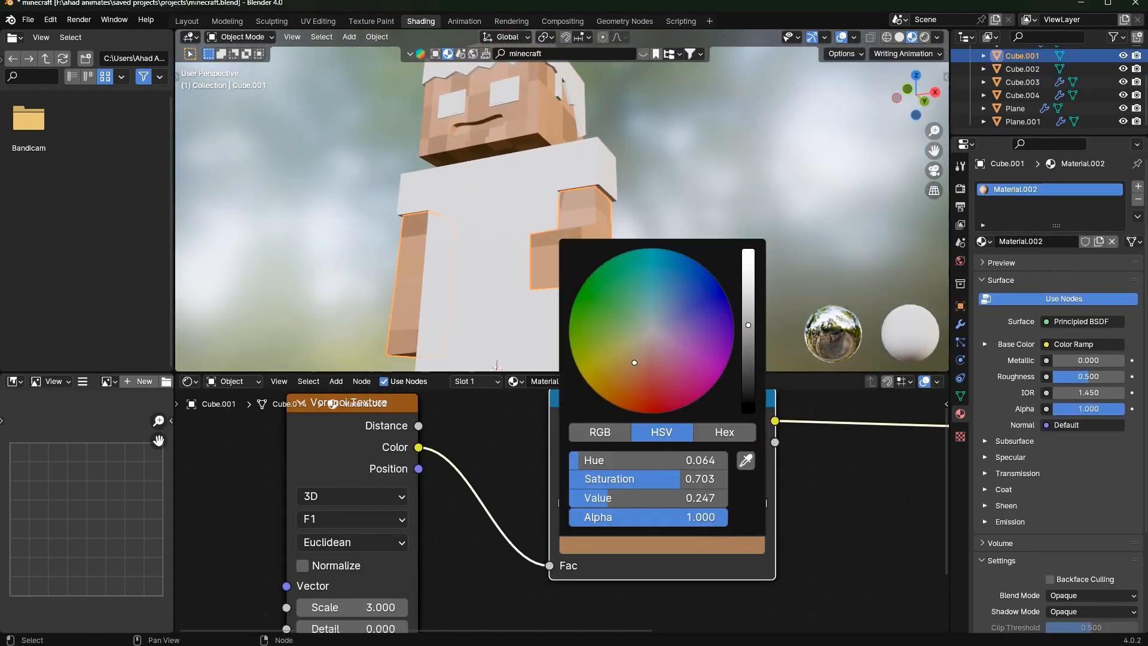
Map the arms' Voronoi Texture through Texture Coordinate and Mapping nodes with Y rotation 90° and Y location 8.5 m
middle_drag(377, 616, 512, 508)
scroll(509, 526, up, 1)
scroll(521, 430, down, 5)
middle_drag(520, 431, 599, 467)
middle_drag(599, 467, 629, 493)
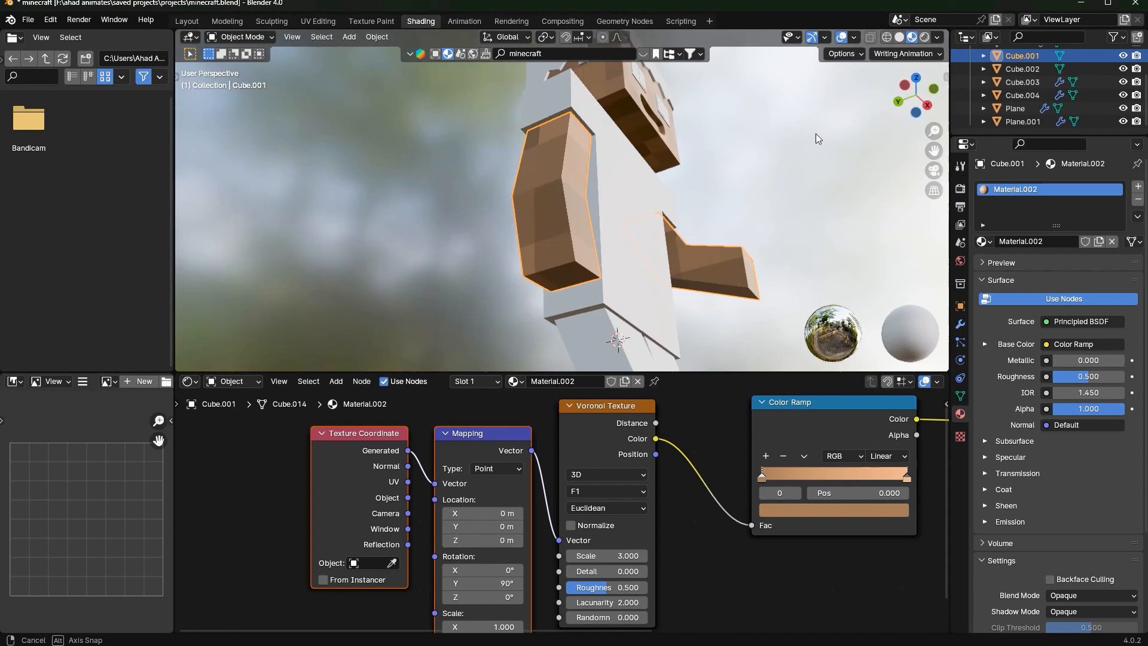
click(485, 526)
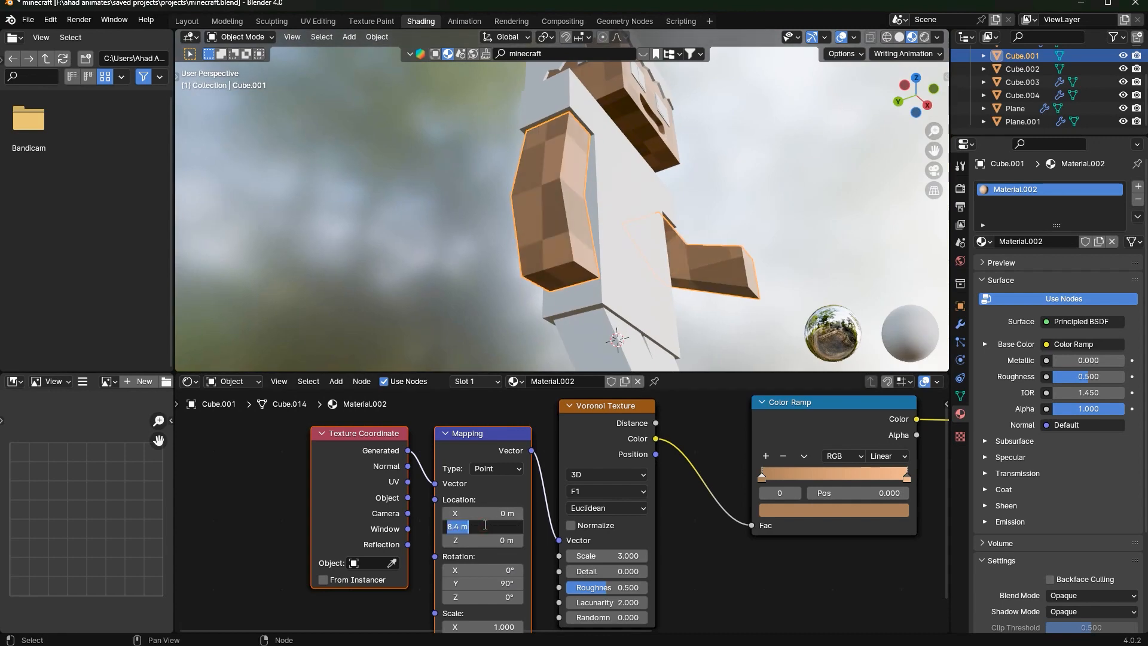
text(8)
key(Return)
key(Return)
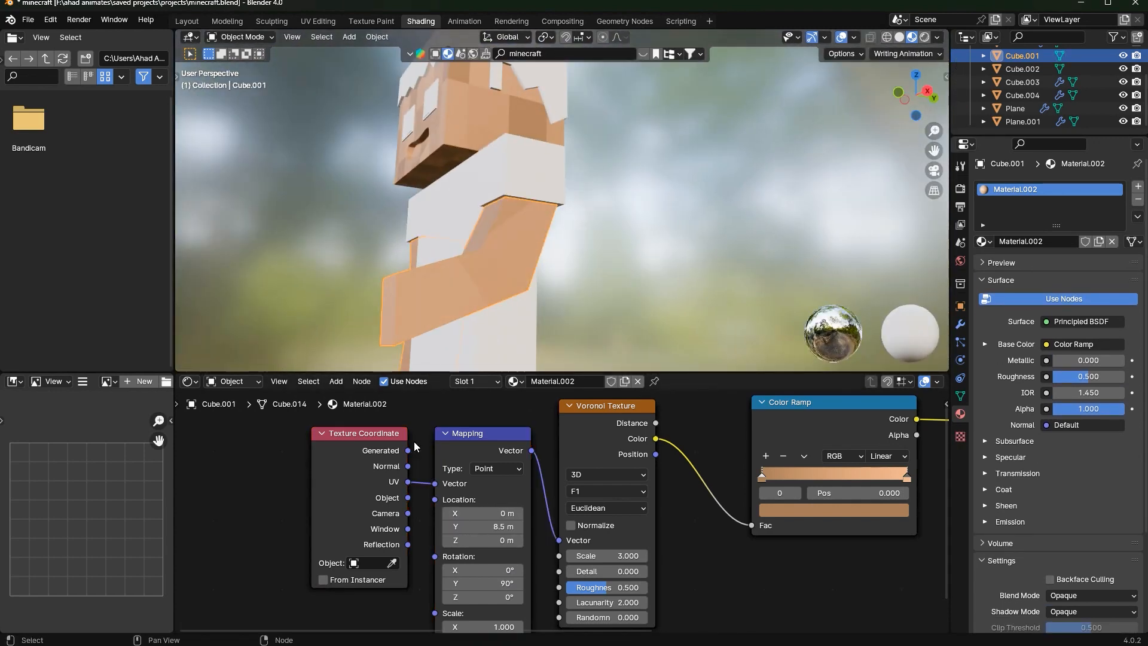
middle_drag(548, 275, 479, 264)
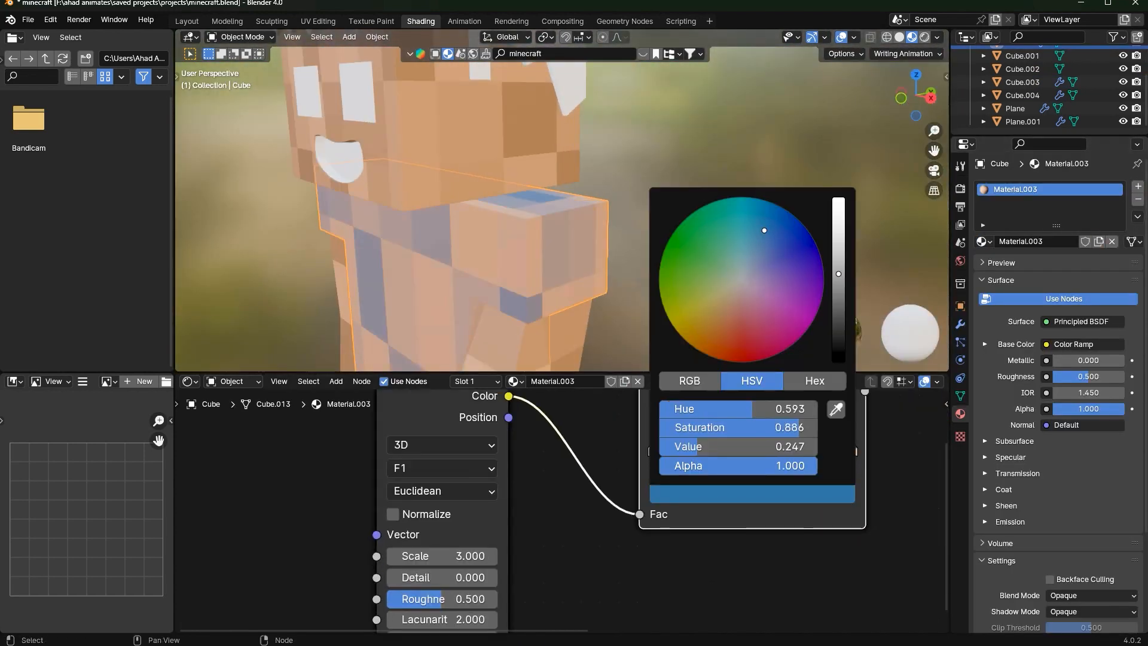
Recolor both Color Ramp stops of the torso material to darker and lighter shades of shirt blue
double_click(833, 476)
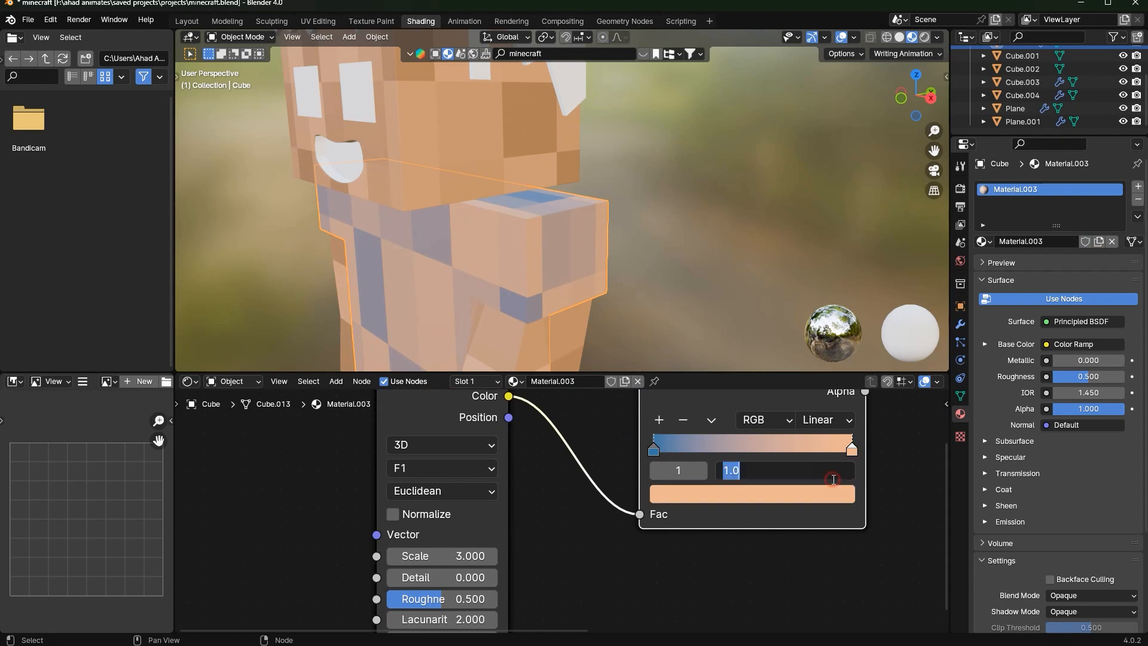
click(833, 491)
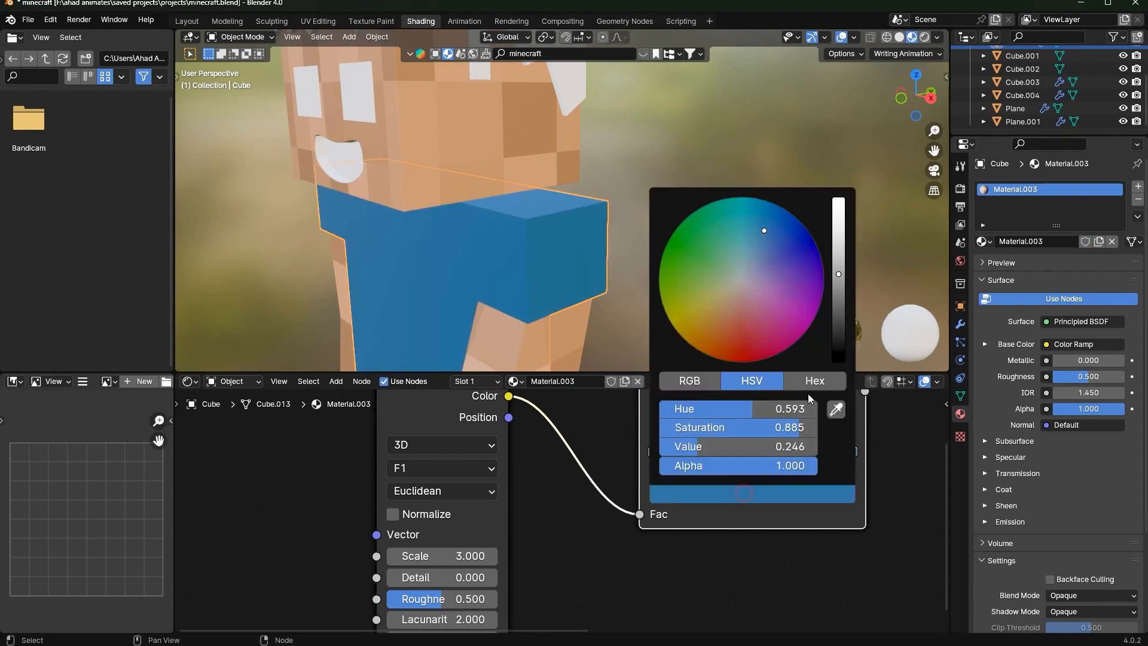
click(674, 500)
drag(763, 231, 751, 223)
click(753, 494)
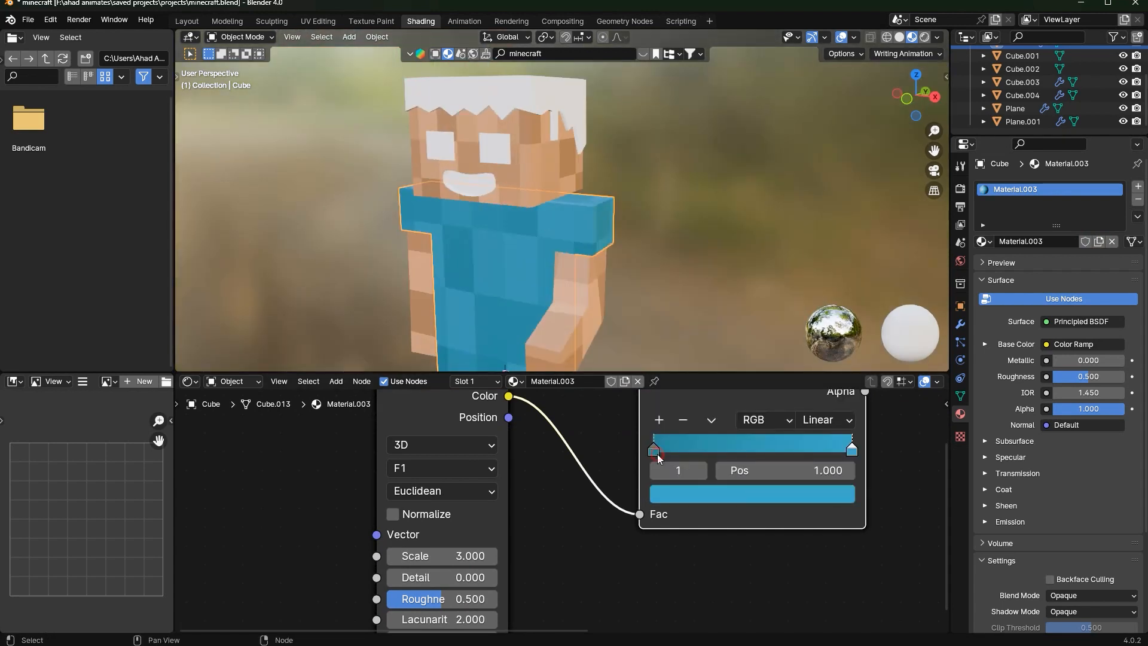
click(753, 494)
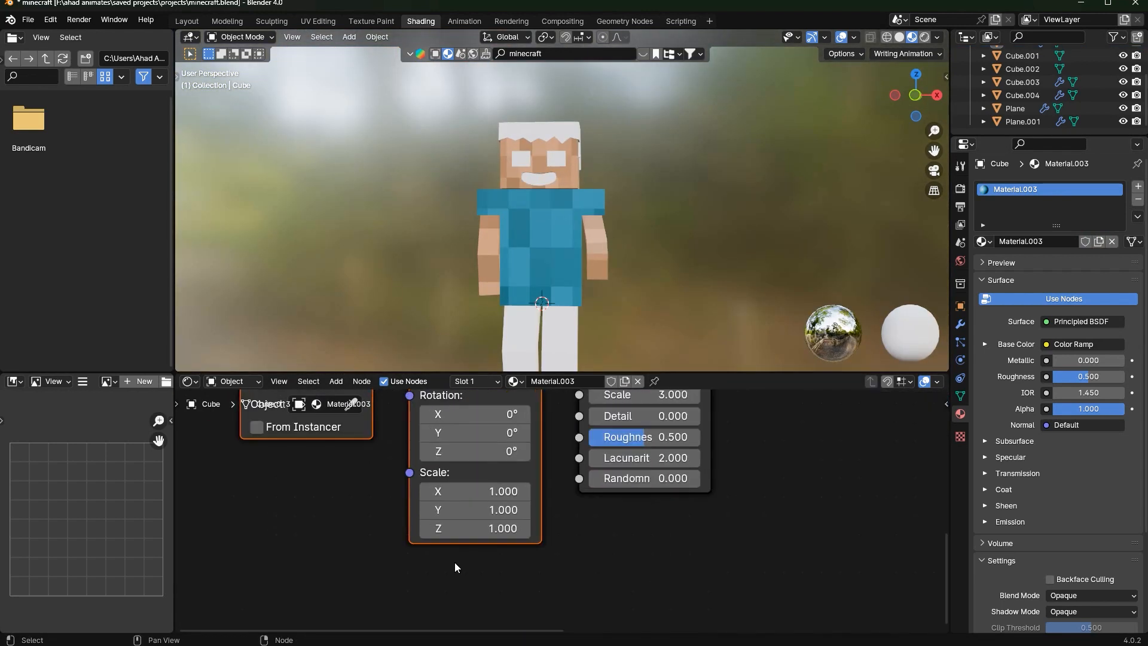
key(Return)
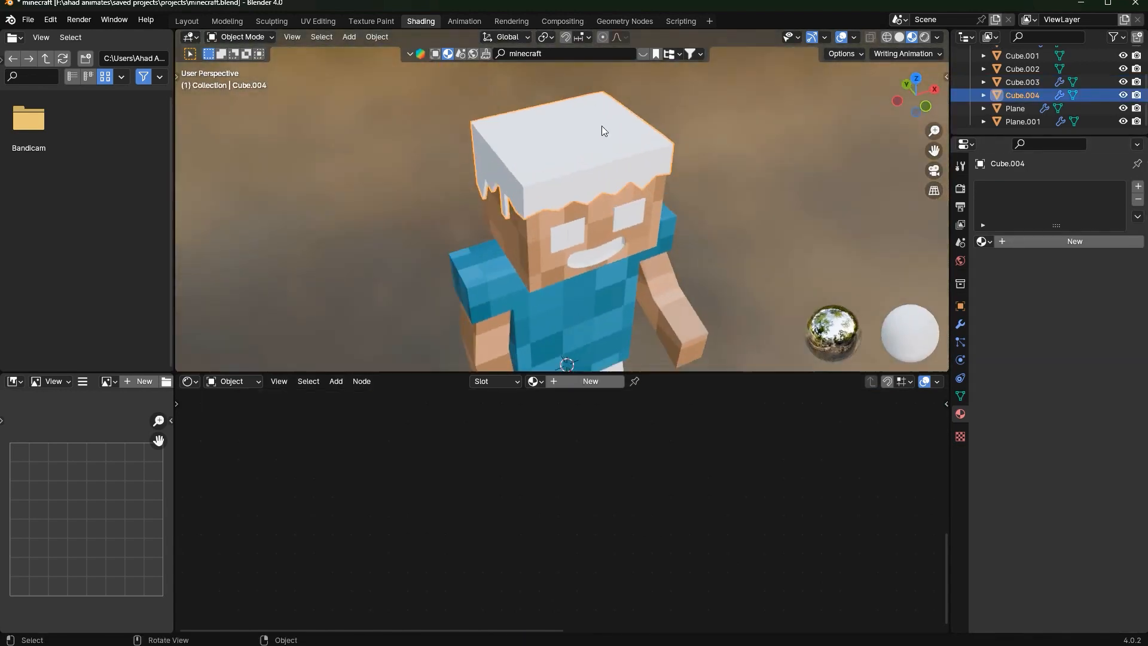
Give the hair its own copy of the block material, with dark brown Color Ramp stops and Voronoi Scale 4
click(982, 241)
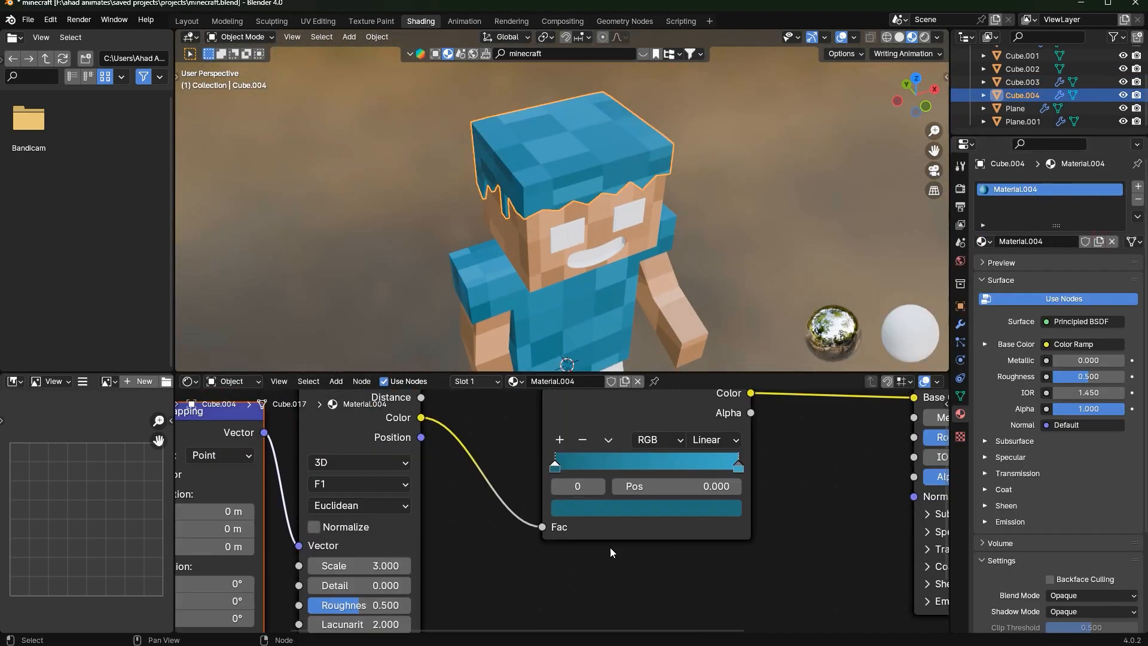
click(627, 507)
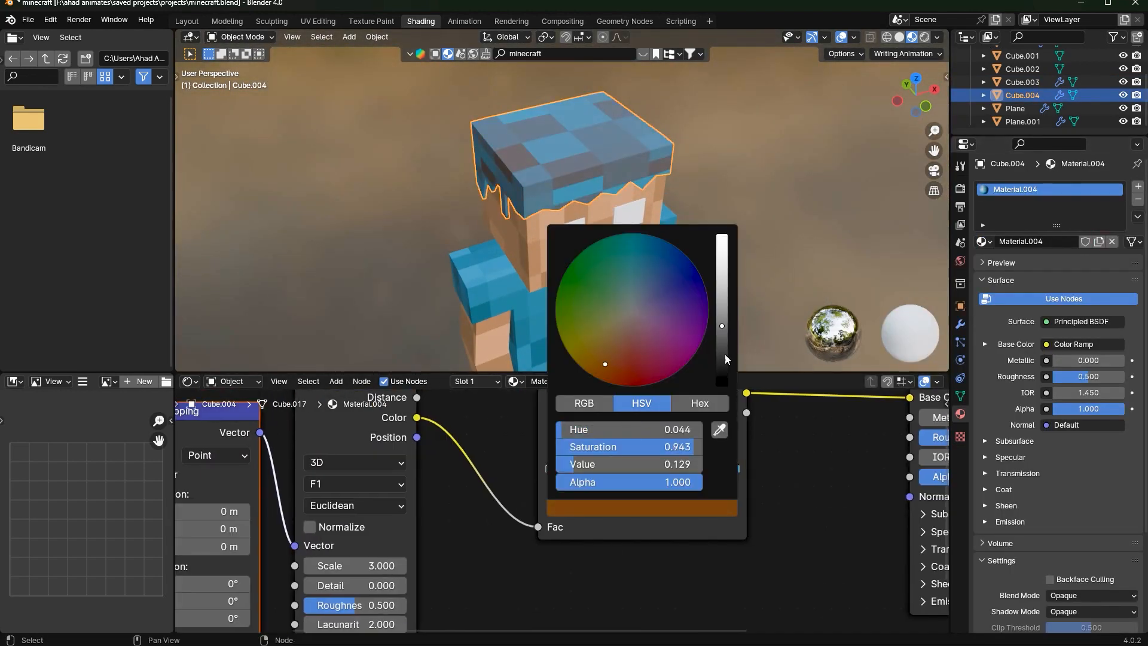
click(641, 507)
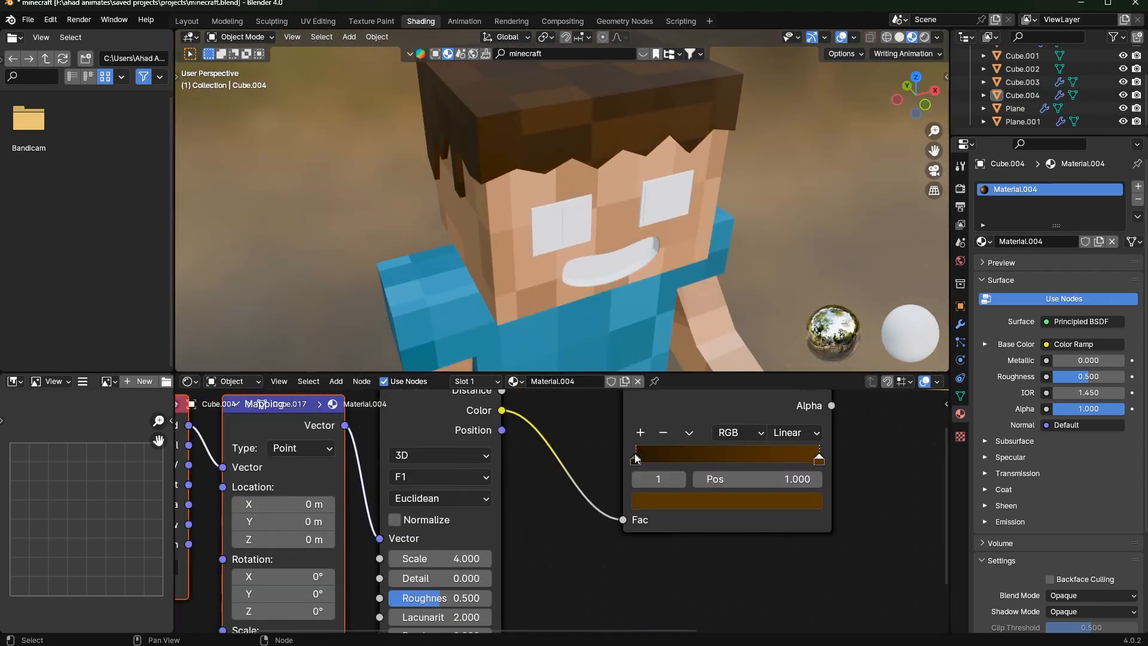
click(727, 500)
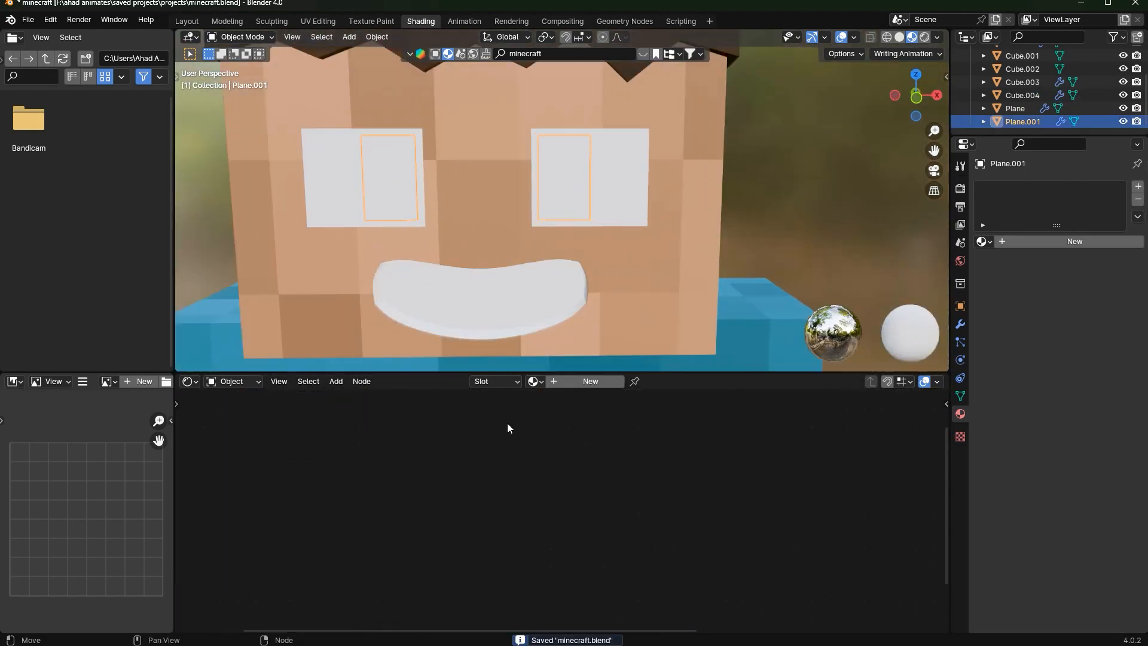
Set the base color of the eye pupils to dark blue and of the mouth to red
click(1085, 344)
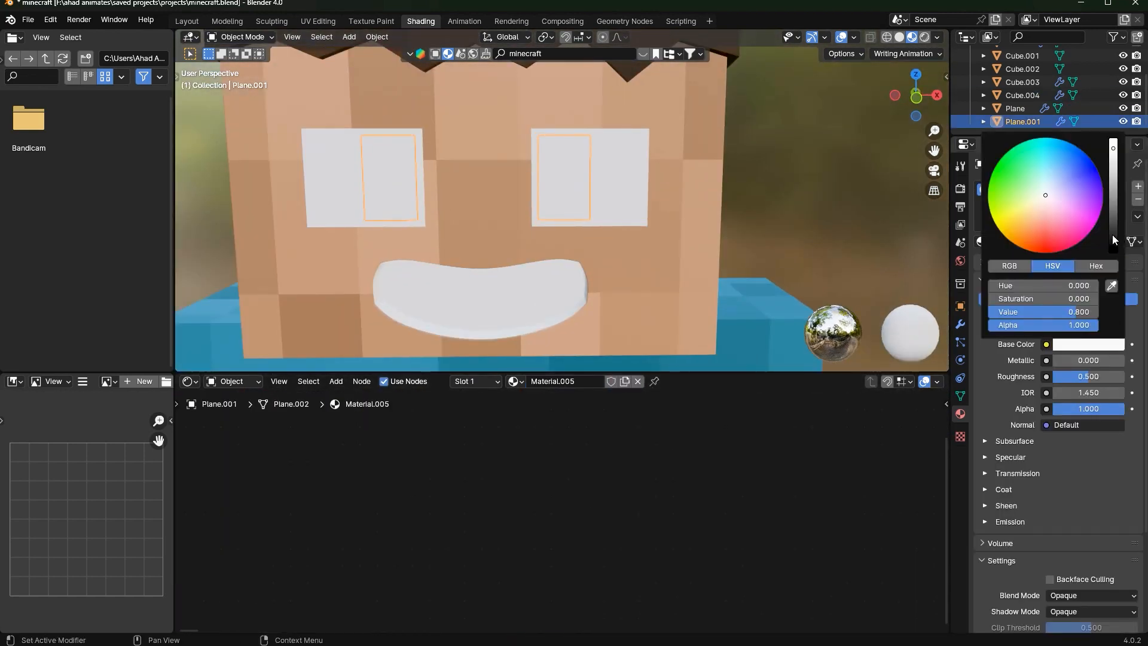
click(1086, 343)
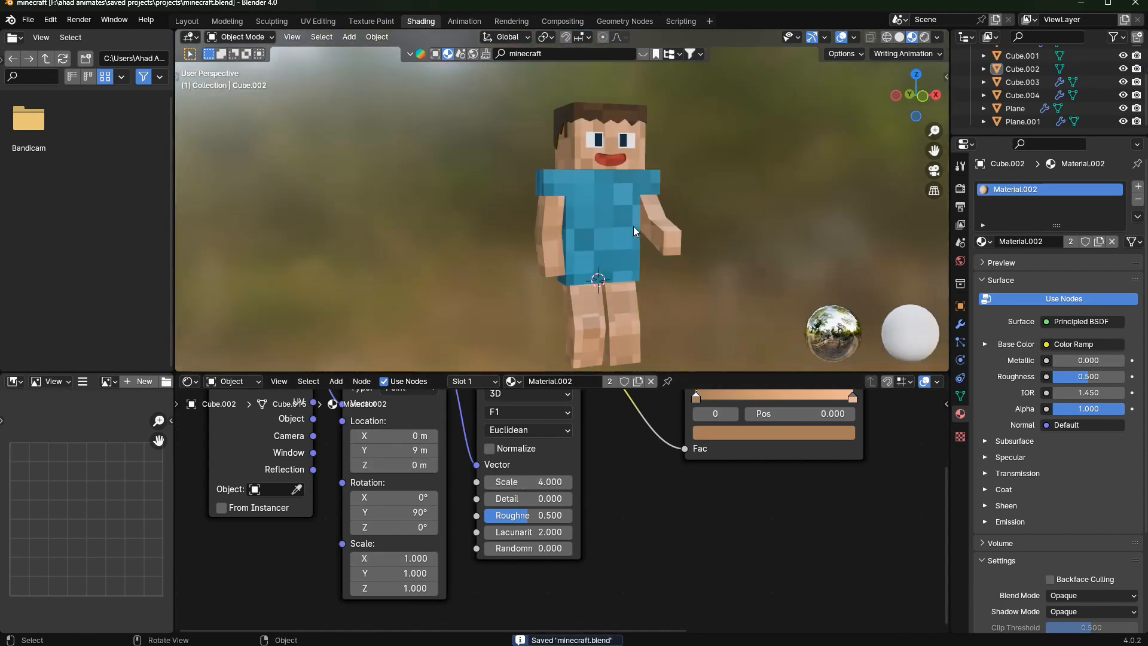
Give the character's legs their own copy of the skin material and set the Color Ramp's first stop to dark blue
middle_drag(633, 226, 548, 320)
scroll(579, 195, down, 3)
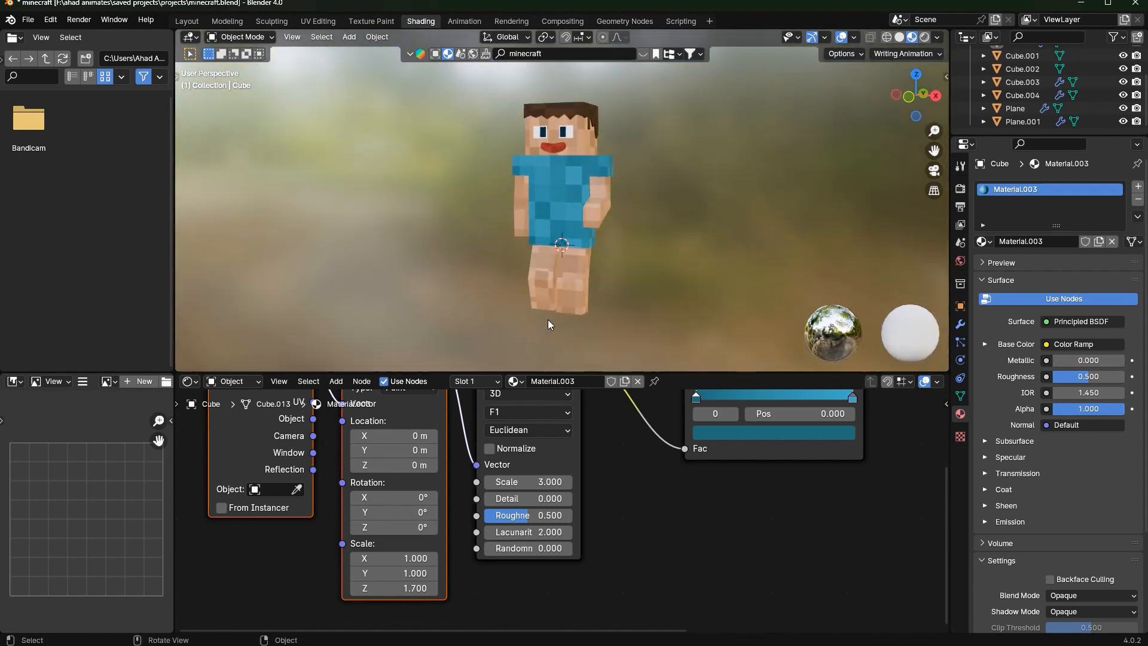
click(570, 275)
middle_drag(569, 275, 589, 238)
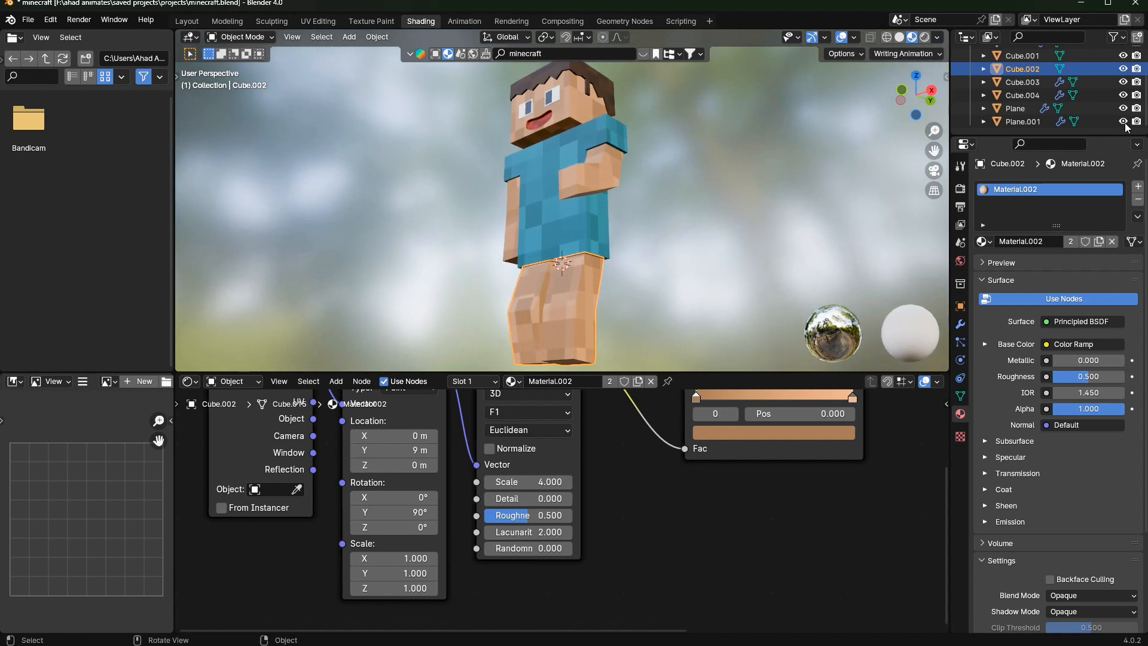
click(1103, 240)
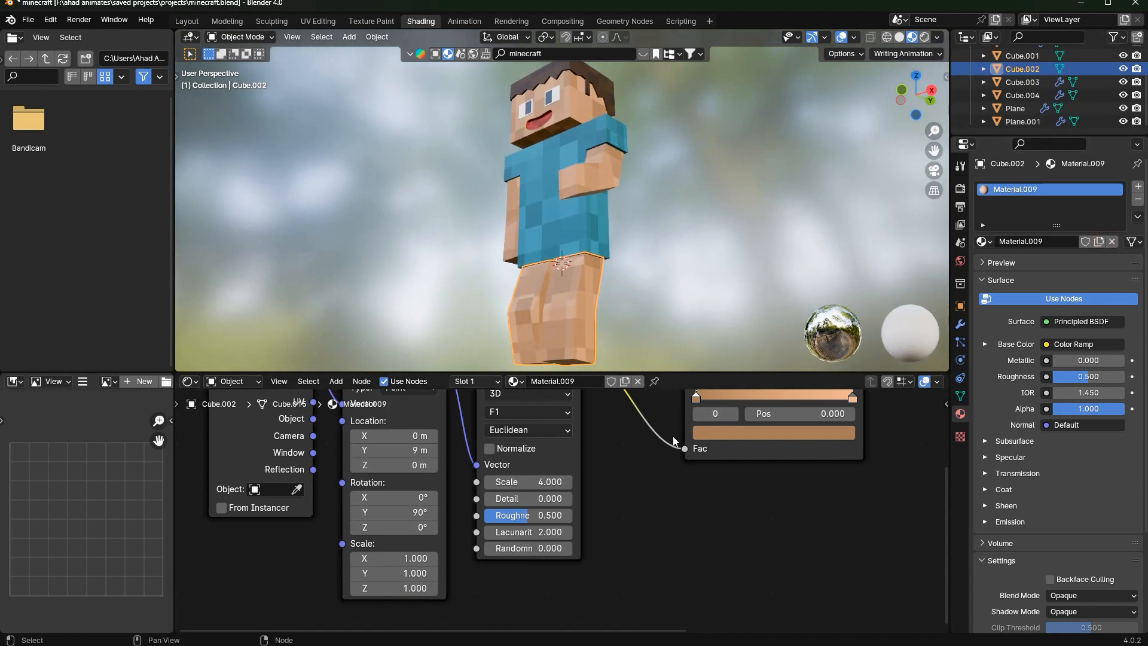
click(710, 435)
scroll(808, 232, down, 3)
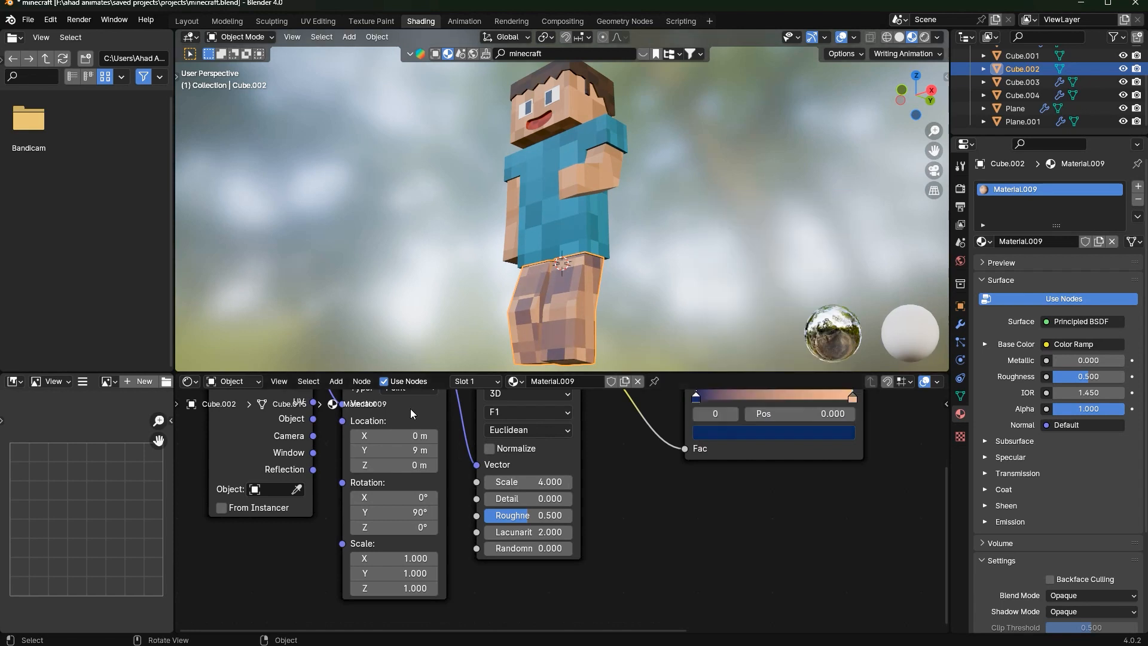
Sample the dark blue of the first stop into the end stop of the legs' Color Ramp
middle_drag(764, 461, 689, 505)
scroll(798, 404, up, 2)
middle_drag(798, 404, 740, 440)
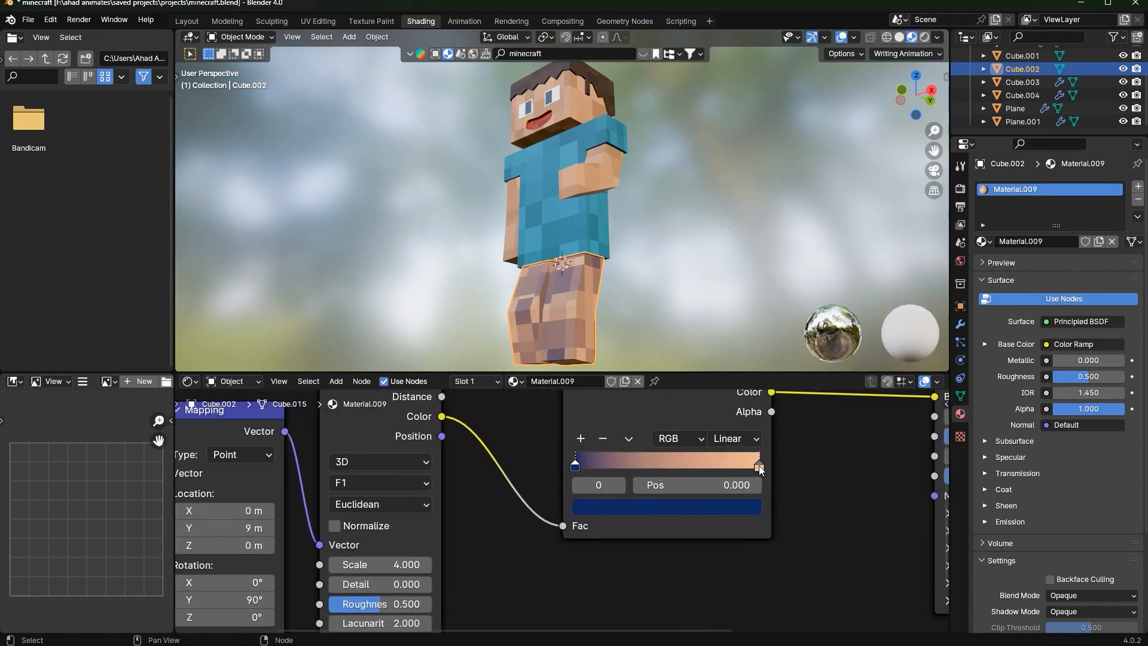
click(759, 466)
click(733, 499)
click(745, 430)
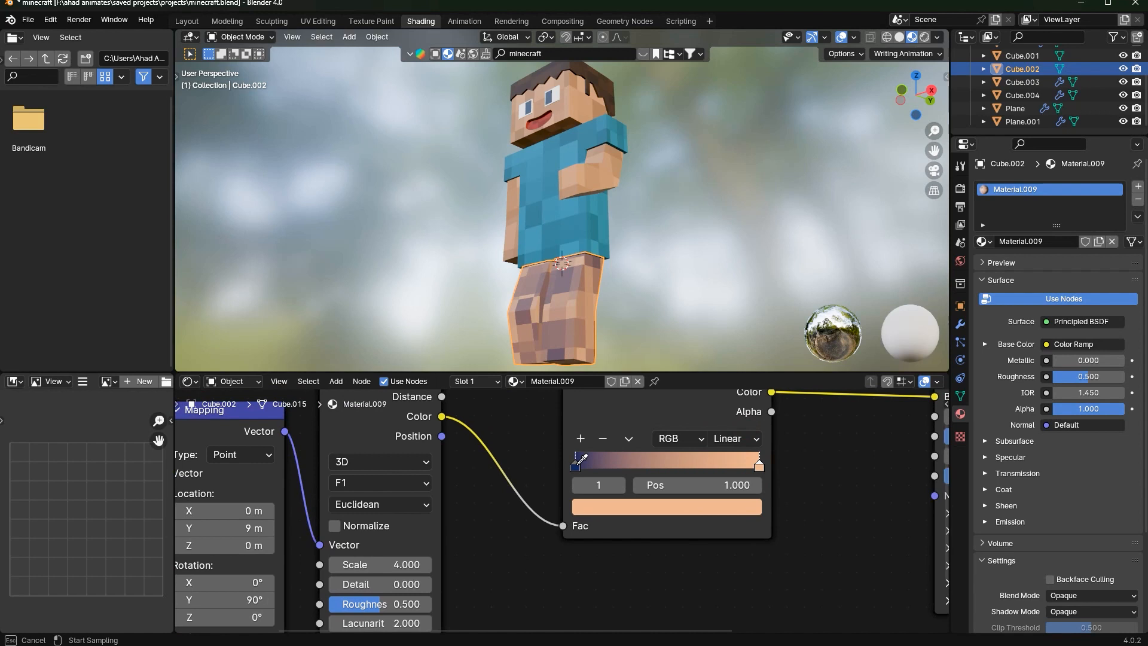
click(577, 467)
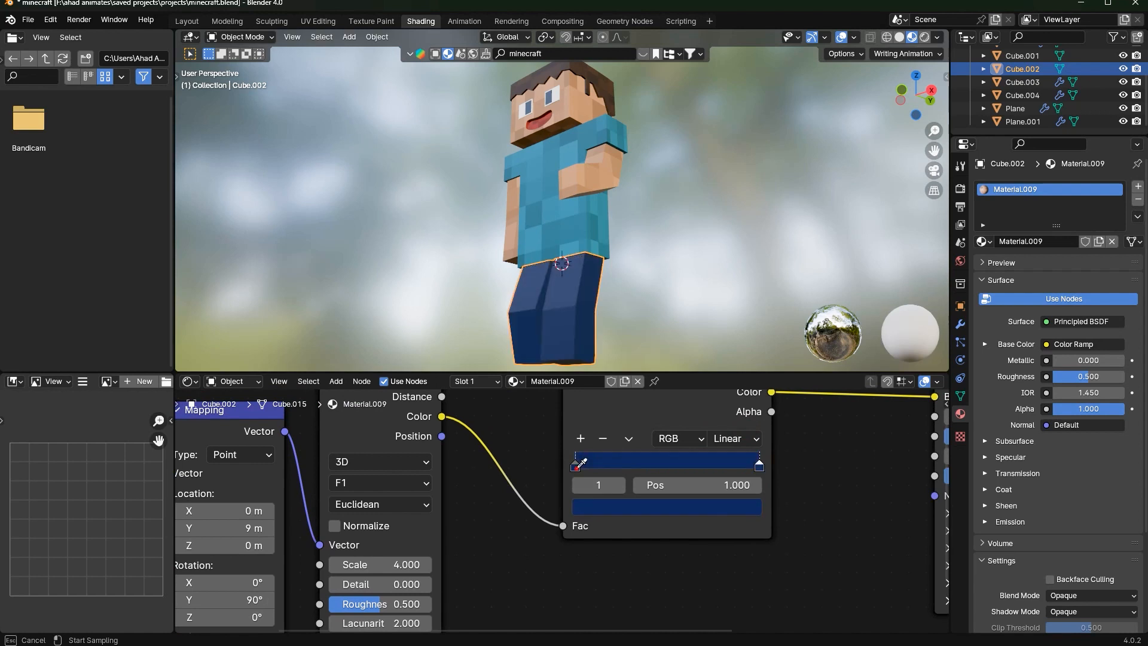
Brighten the end stop's blue to a value of about 0.2 and save the file
click(708, 505)
drag(744, 328, 746, 314)
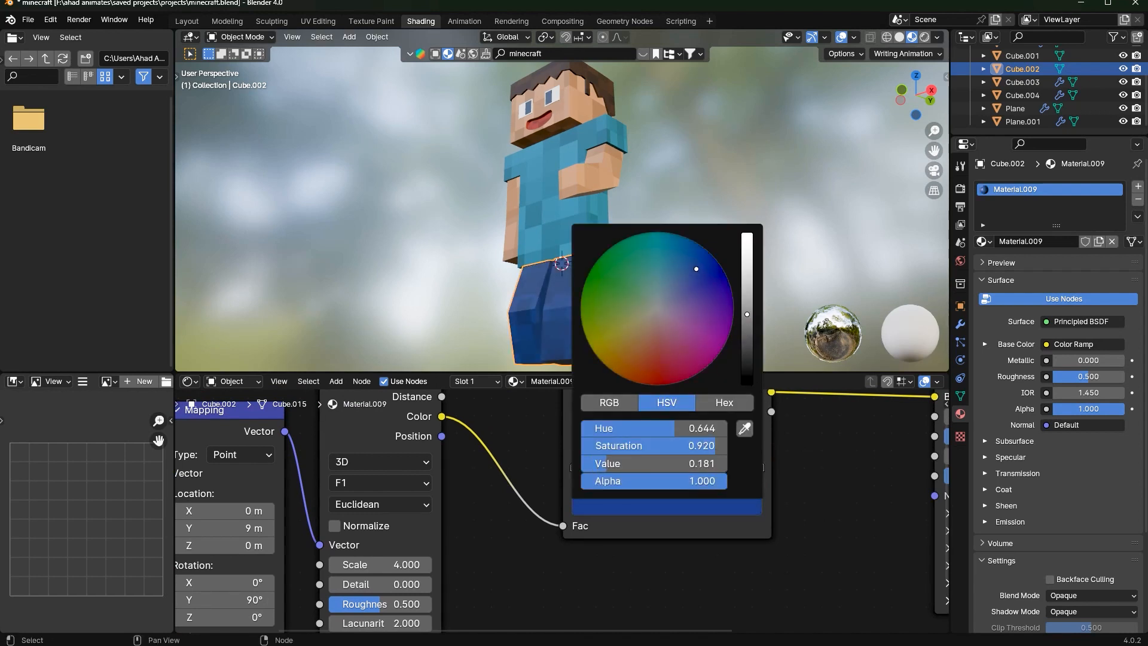
middle_drag(741, 311, 594, 265)
key(ctrl+s)
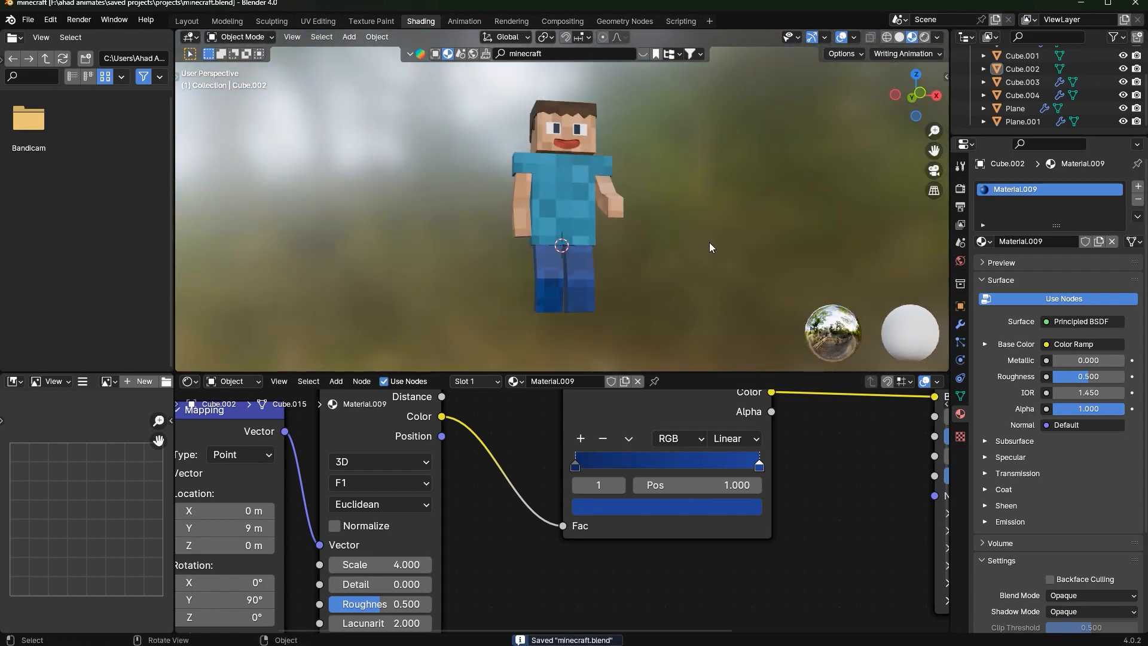
Duplicate the bottom faces of both legs in place and separate them into a new object for the shoes
middle_drag(710, 247, 367, 170)
shift+middle_drag(545, 257, 615, 108)
scroll(610, 153, up, 2)
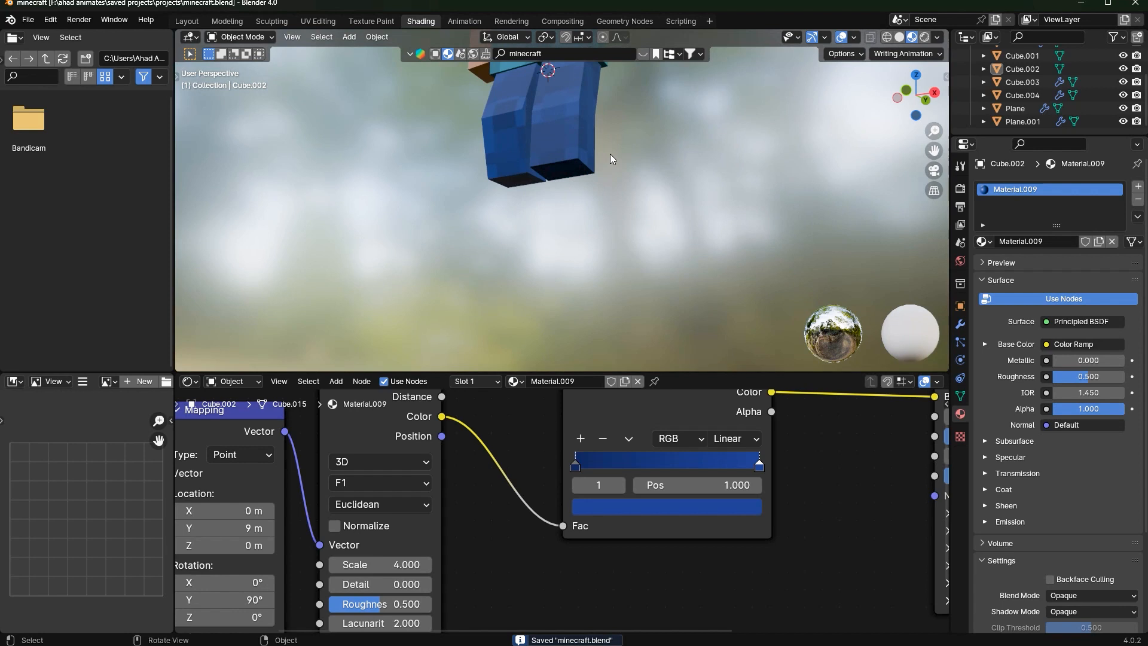
key(shift+a)
key(Escape)
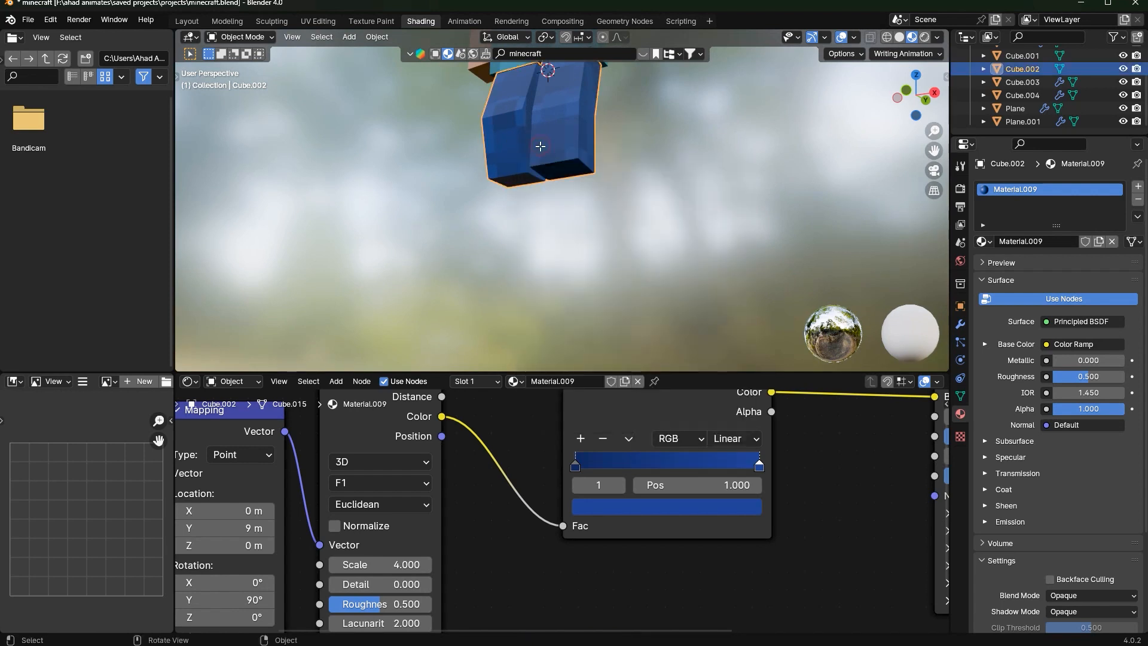
key(Tab)
middle_drag(541, 146, 599, 123)
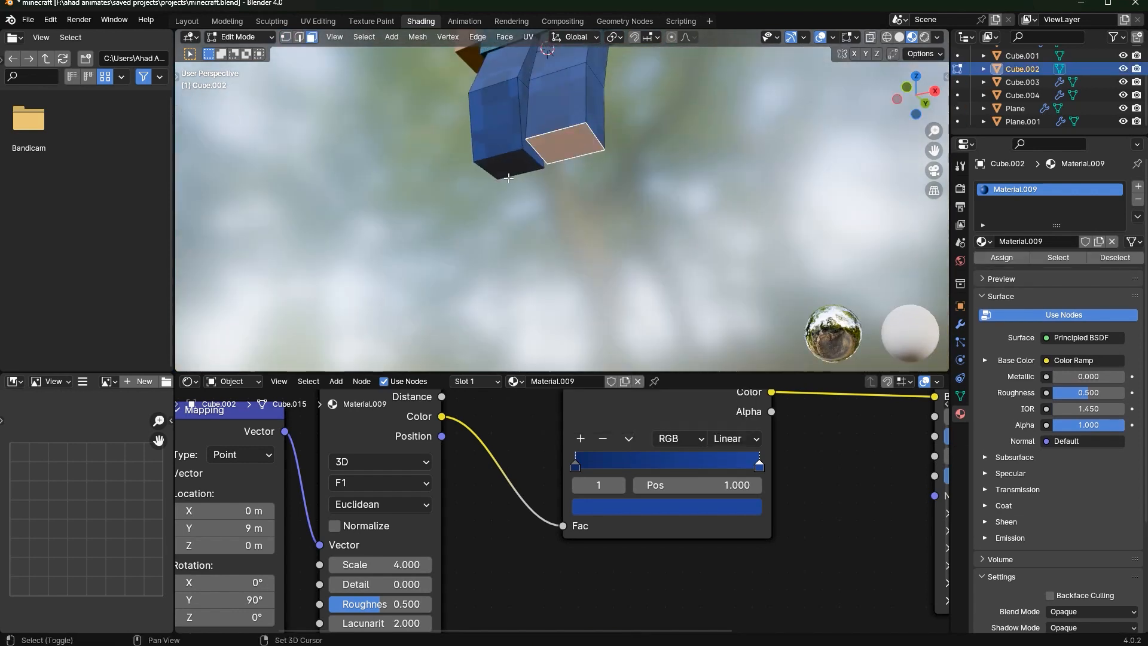
middle_drag(827, 130, 822, 129)
key(shift+d)
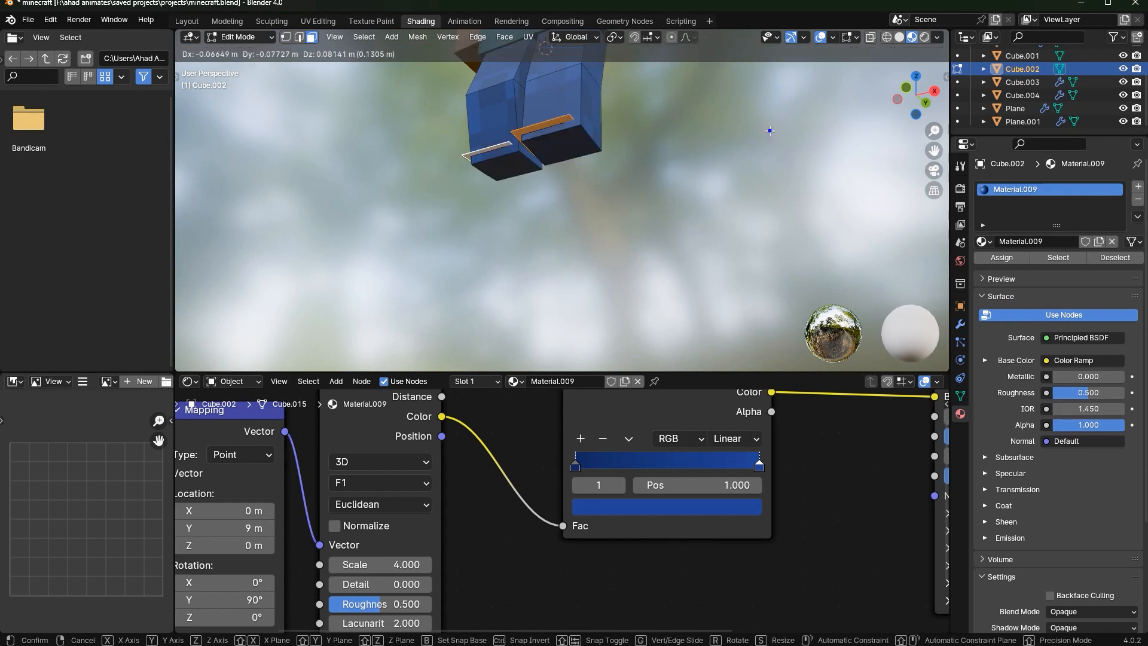
right_click(767, 131)
click(641, 149)
key(Tab)
Extrude the separated sole faces and move them about 0.1 m down along Z to form shoe blocks
key(Tab)
middle_drag(580, 156, 859, 101)
click(933, 97)
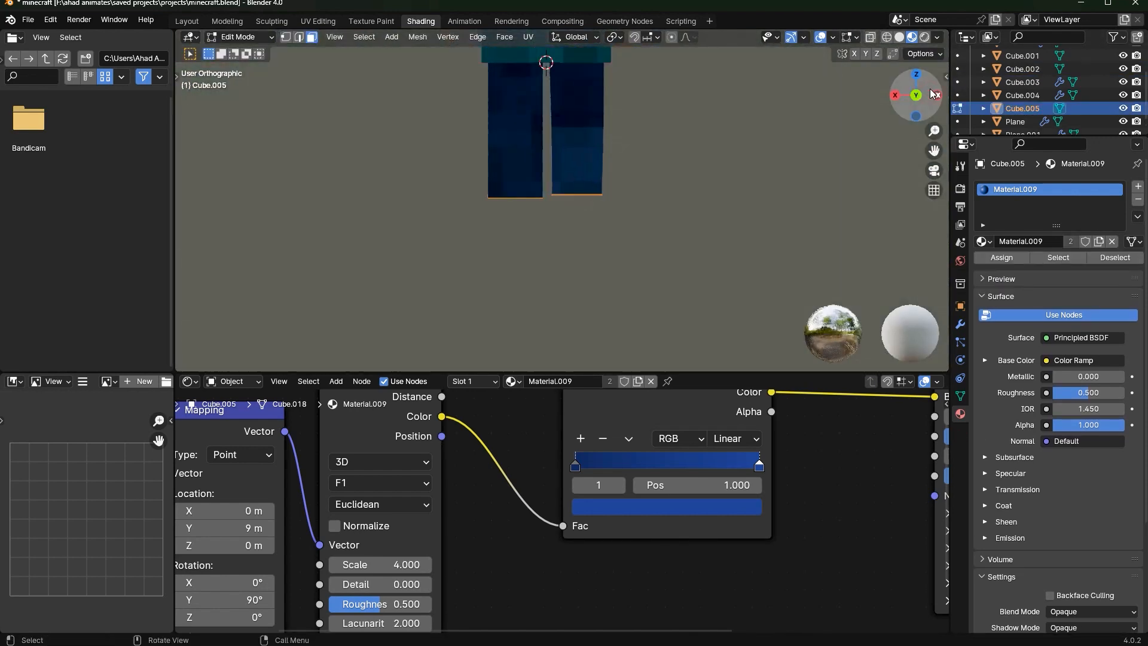
key(e)
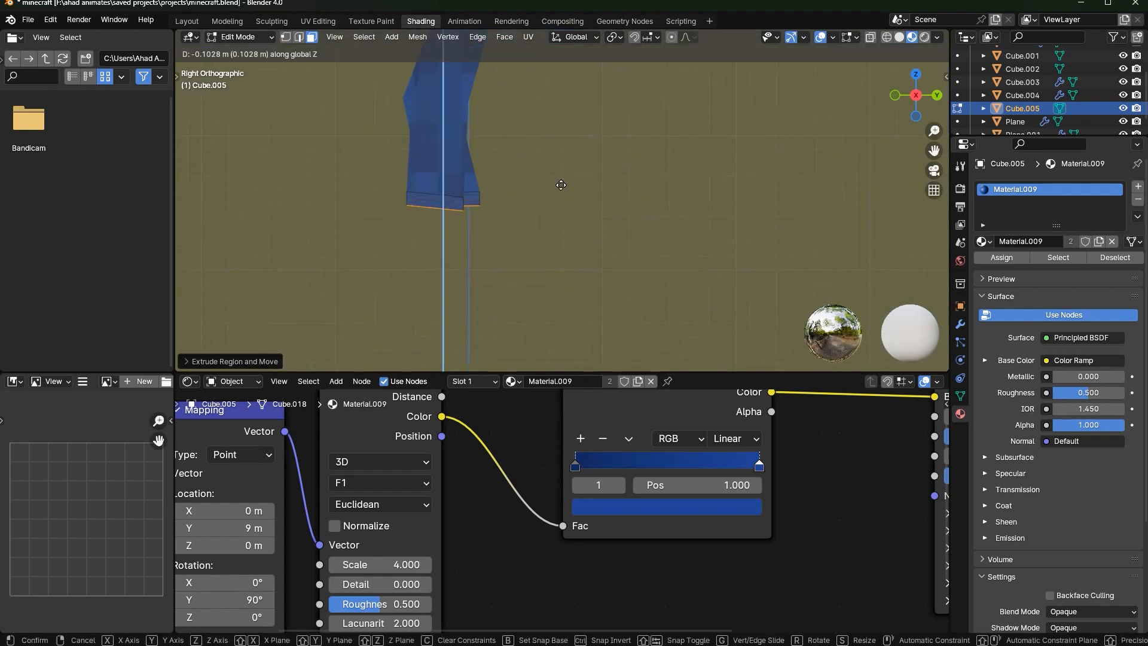
click(562, 189)
middle_drag(576, 192, 673, 204)
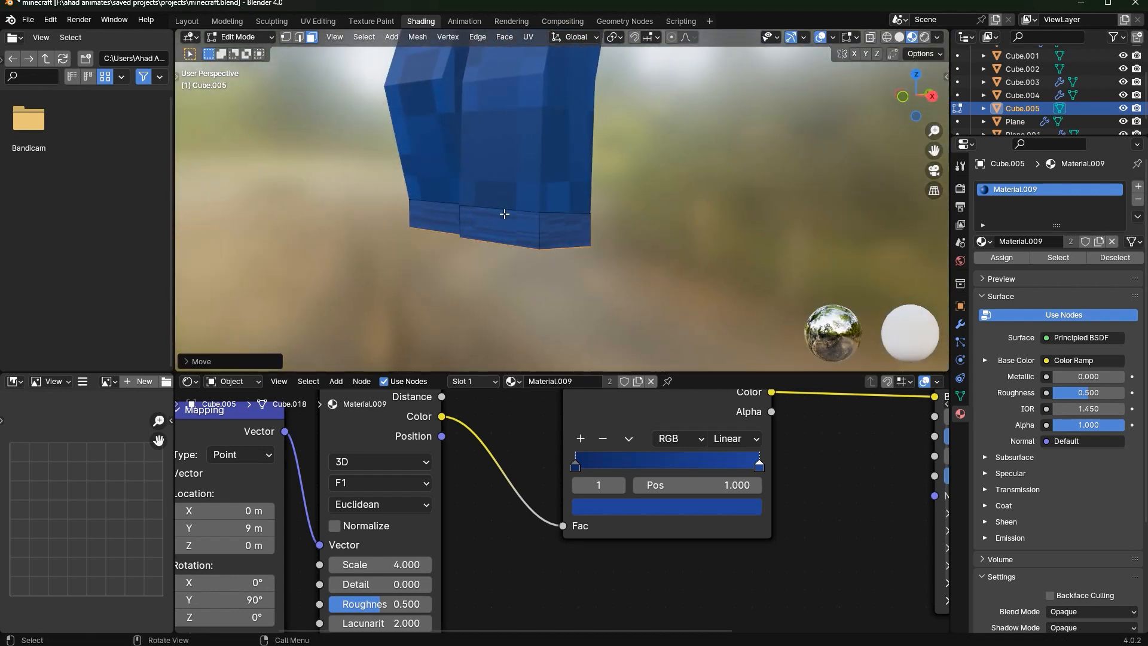
Slide the front faces of both shoe blocks forward so they project past the legs
click(934, 100)
key(g)
key(y)
right_click(528, 169)
key(g)
key(g)
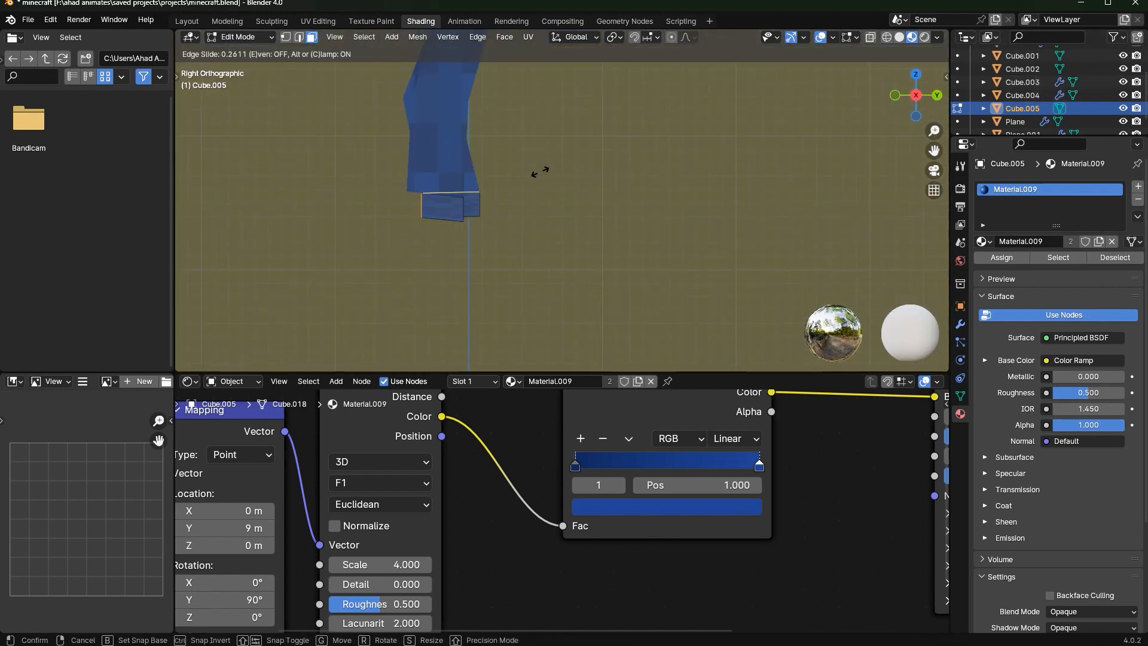
click(507, 164)
Select the bottom faces of both shoes and lower them slightly along Z to thicken the shoes
middle_drag(507, 164, 535, 59)
click(448, 79)
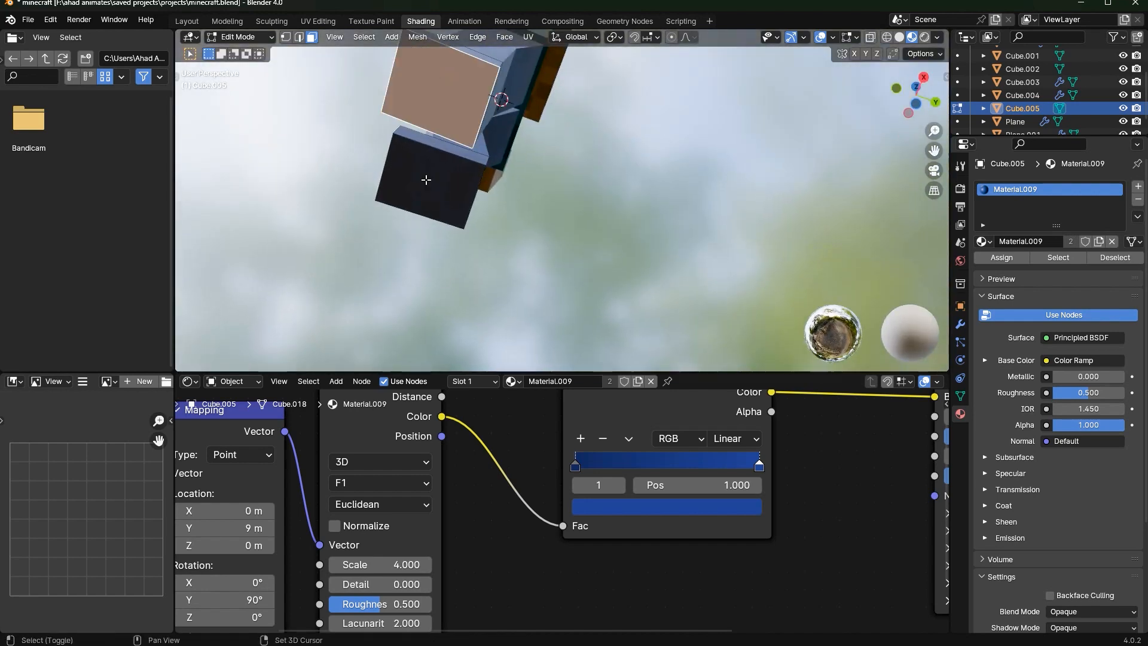
shift+click(429, 204)
click(919, 106)
key(g)
key(z)
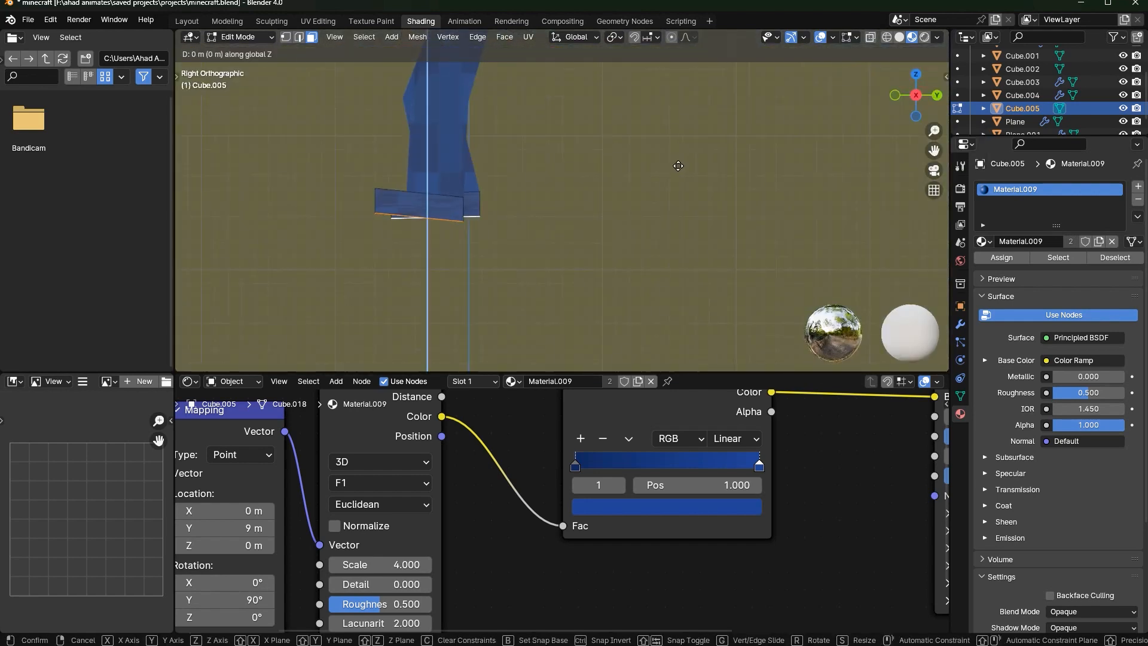
click(660, 179)
key(Tab)
Slide the front faces of both shoes back a little to shorten the toes, and save the file
middle_drag(650, 177, 582, 225)
key(Tab)
scroll(556, 223, up, 5)
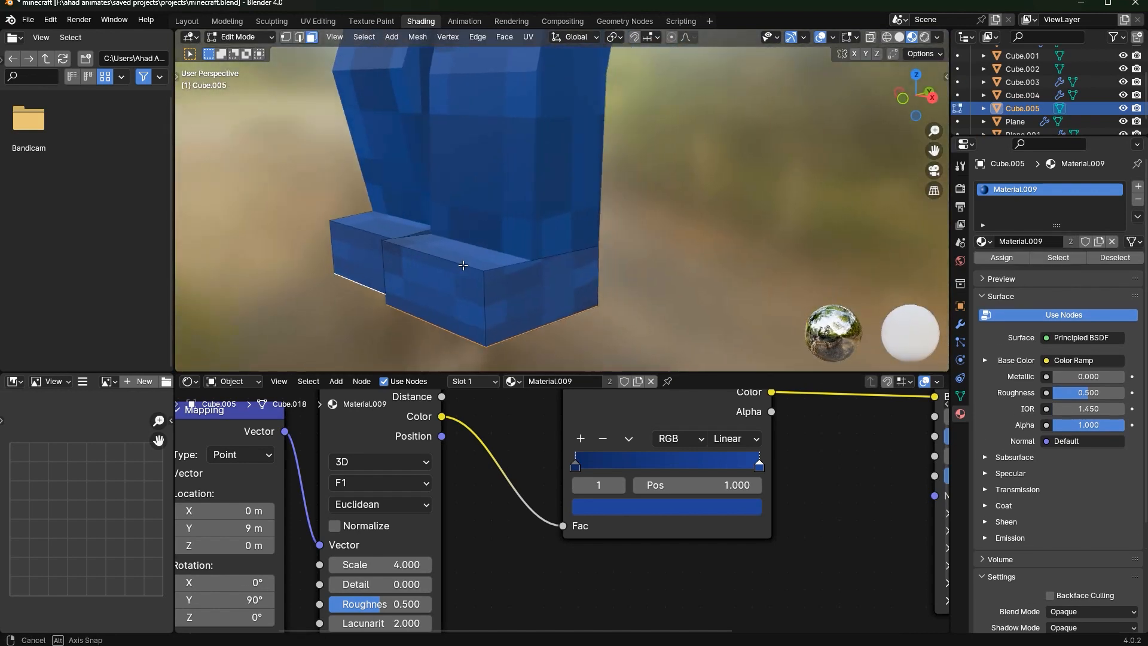
key(g)
key(g)
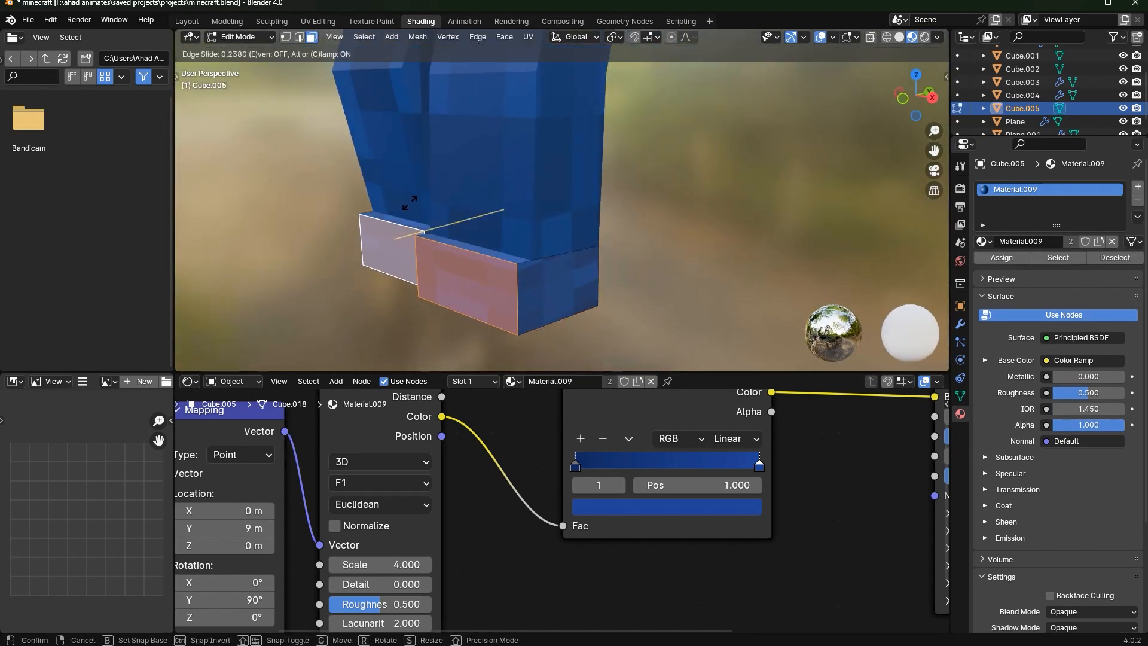
click(409, 203)
key(Tab)
key(ctrl+s)
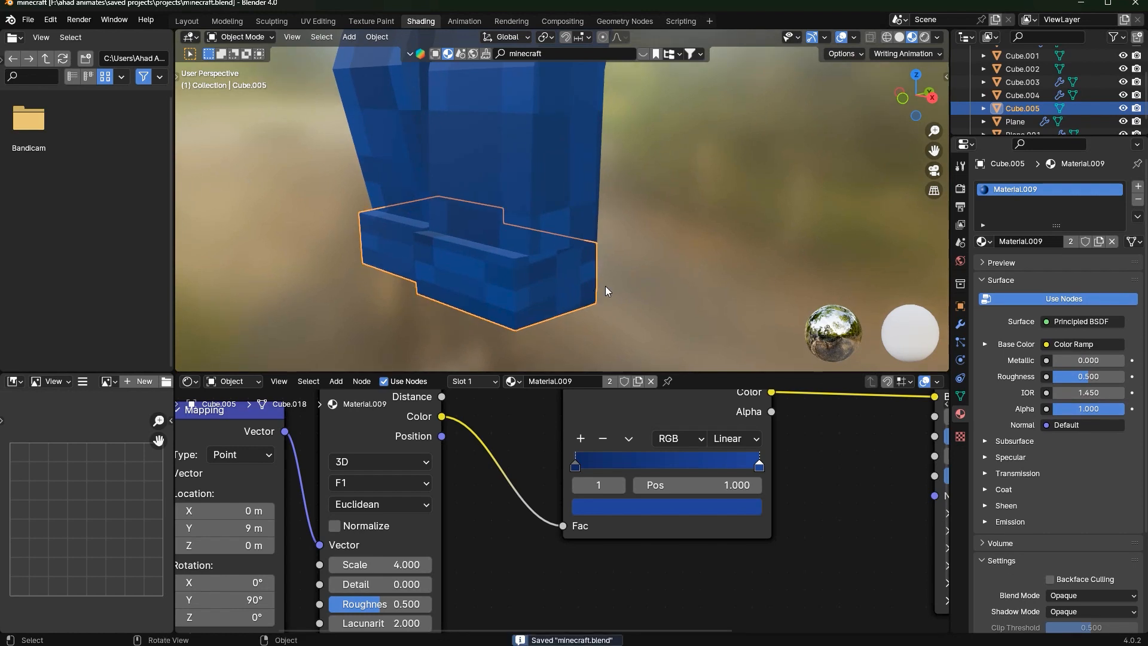
Scale the whole shoes object up slightly so it is wider than the legs
middle_drag(606, 287, 612, 283)
key(Tab)
key(Tab)
key(s)
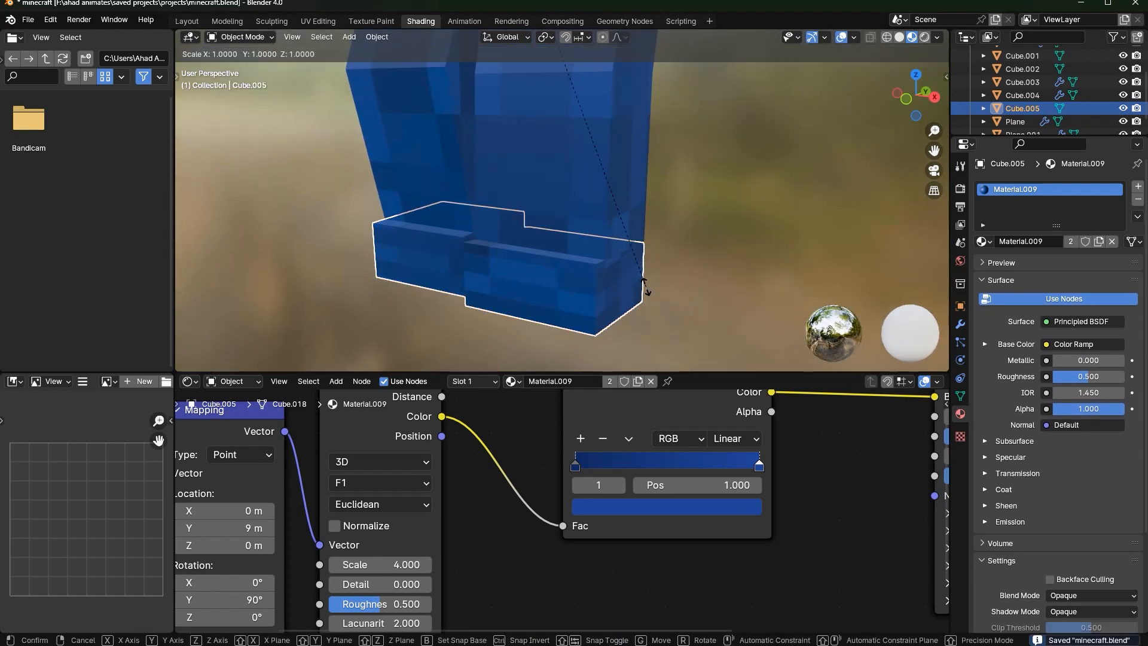
click(746, 230)
Shift the shoes along Y so they enclose the leg ends, and save the file
middle_drag(746, 230, 468, 230)
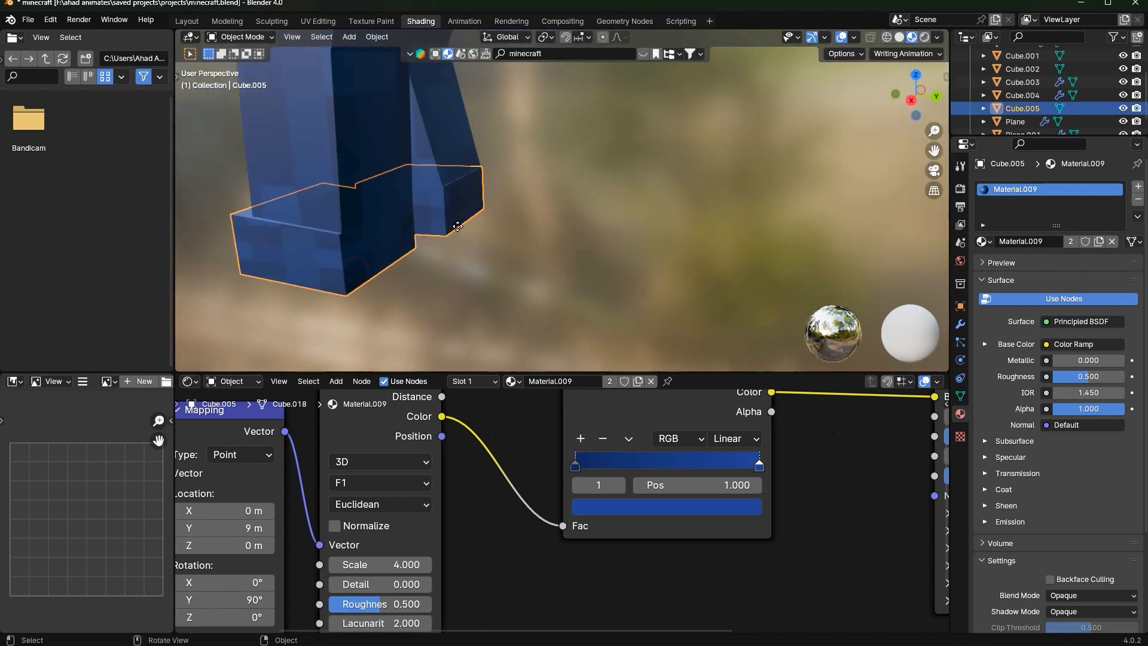
key(g)
key(y)
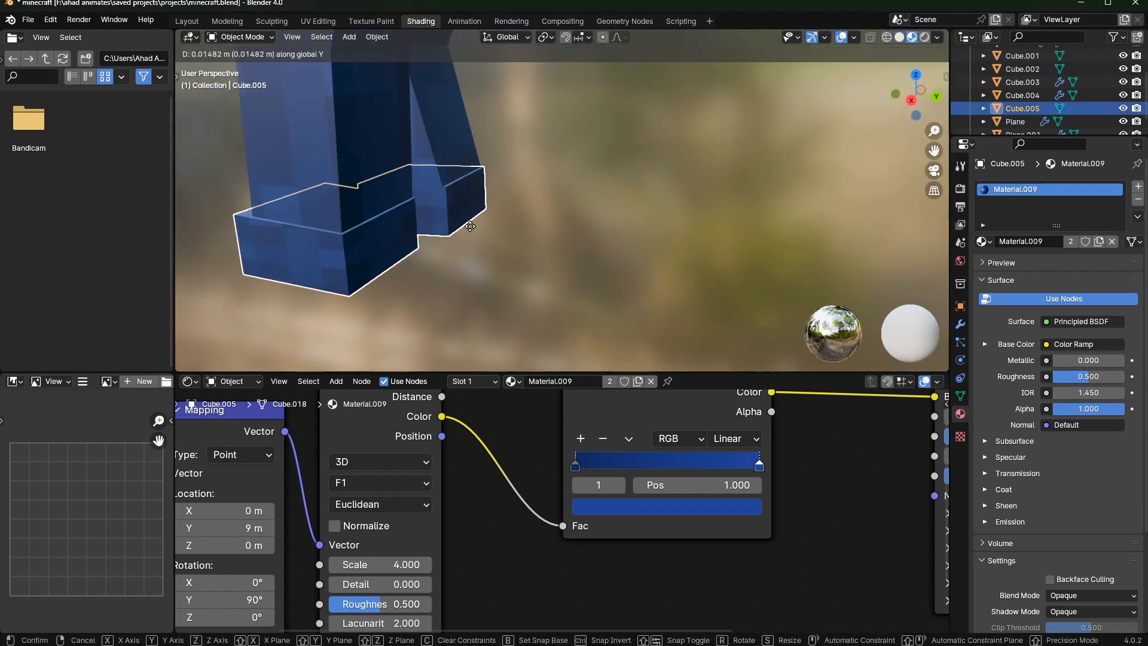
click(475, 224)
key(g)
key(y)
middle_drag(565, 209, 701, 242)
click(554, 207)
key(ctrl+s)
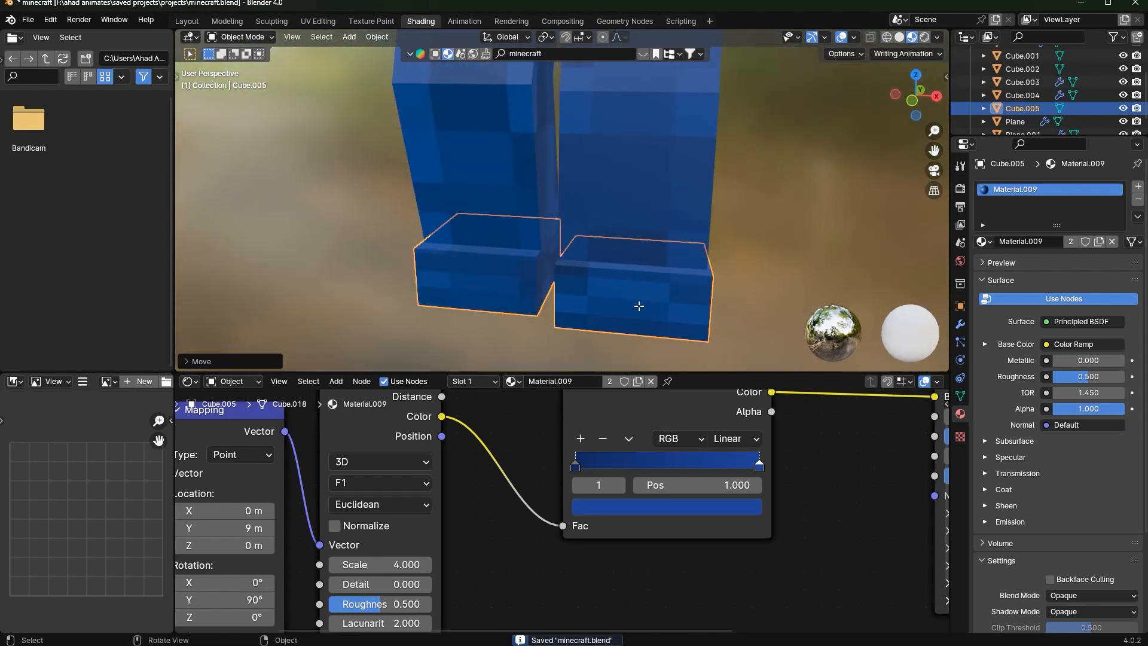
Narrow the front toe face of the shoe on the +X side by scaling it along X
key(Tab)
middle_drag(640, 306, 614, 209)
key(e)
click(520, 310)
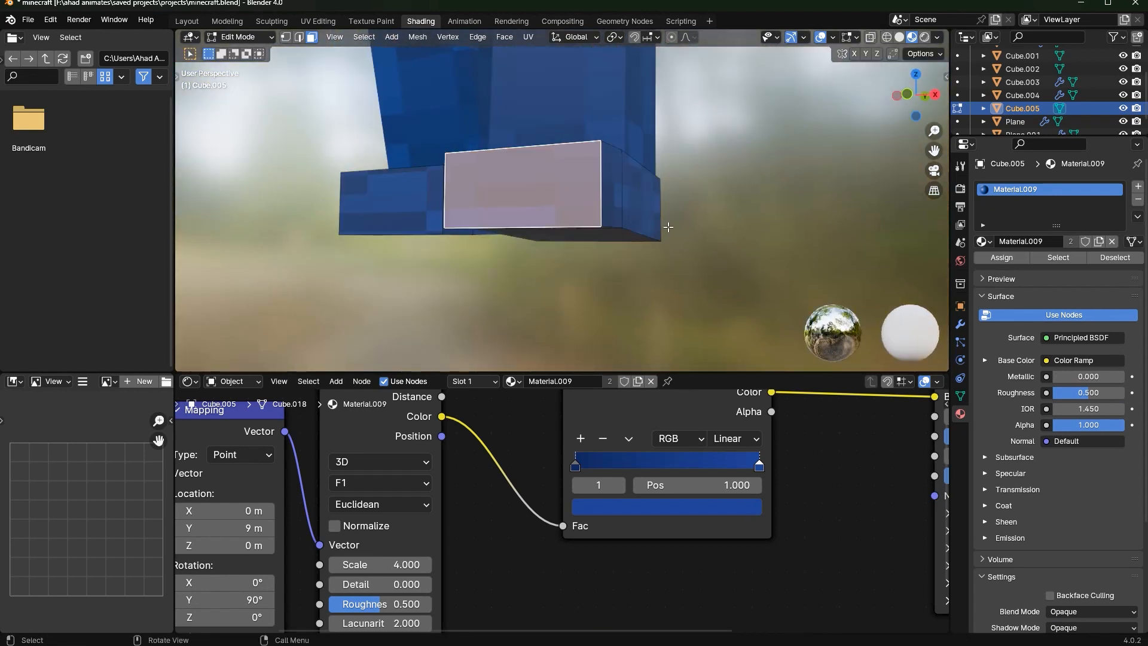
key(s)
key(x)
click(621, 223)
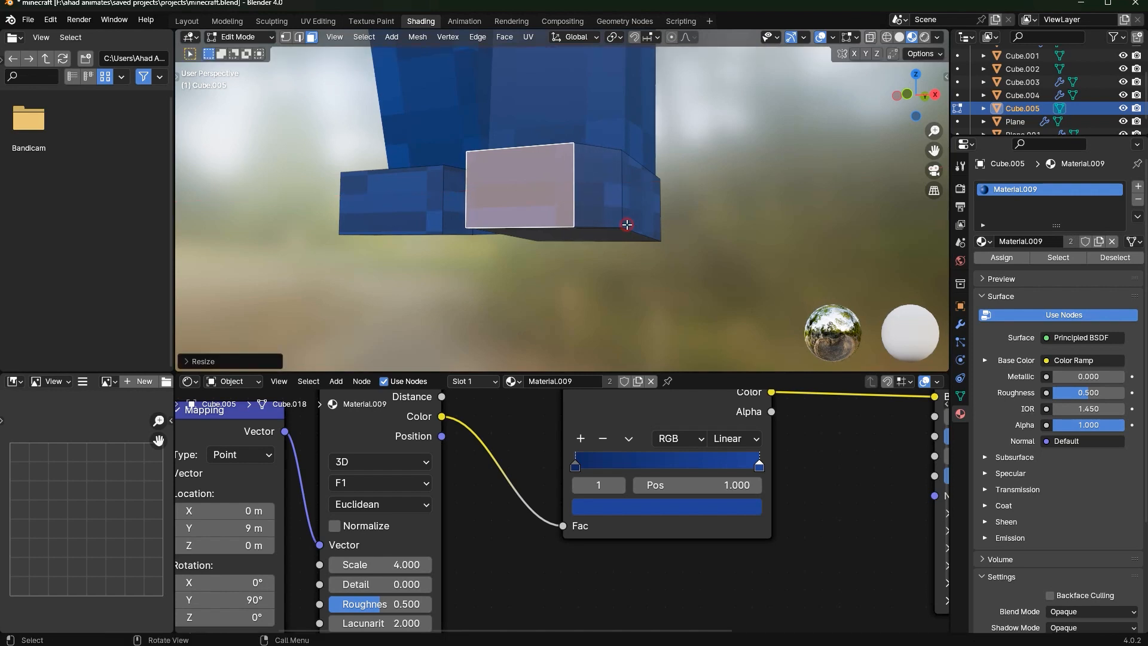
Slide the upper front edge of the narrowed toe down to give that shoe a sloped front
middle_drag(623, 223, 646, 323)
middle_drag(697, 246, 687, 239)
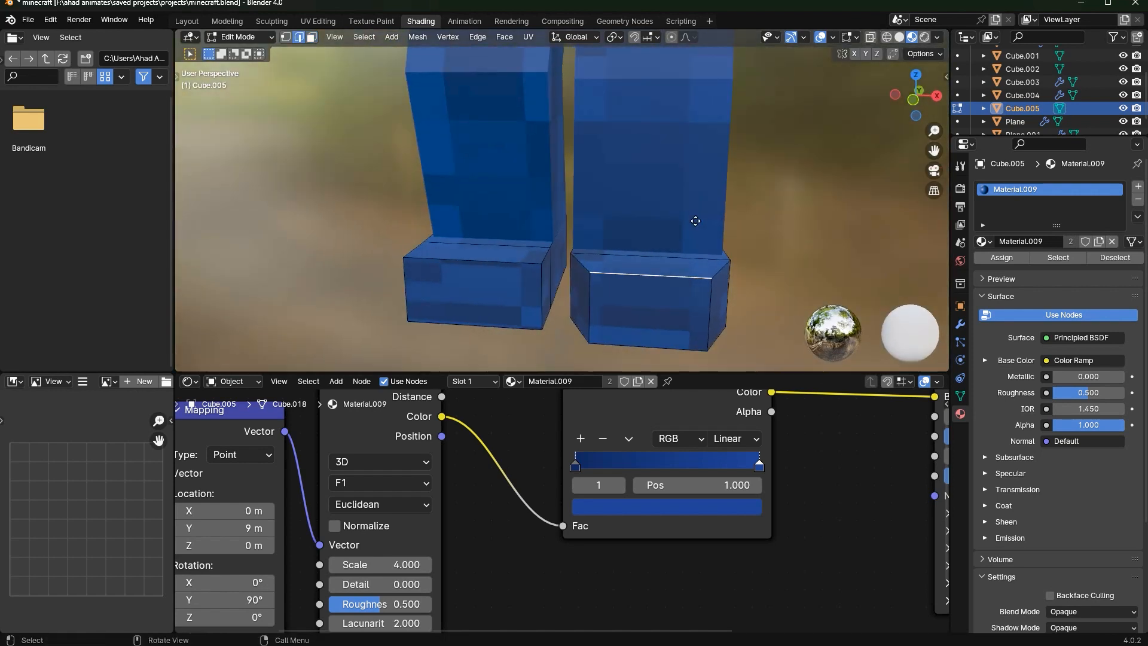
key(g)
key(g)
click(687, 239)
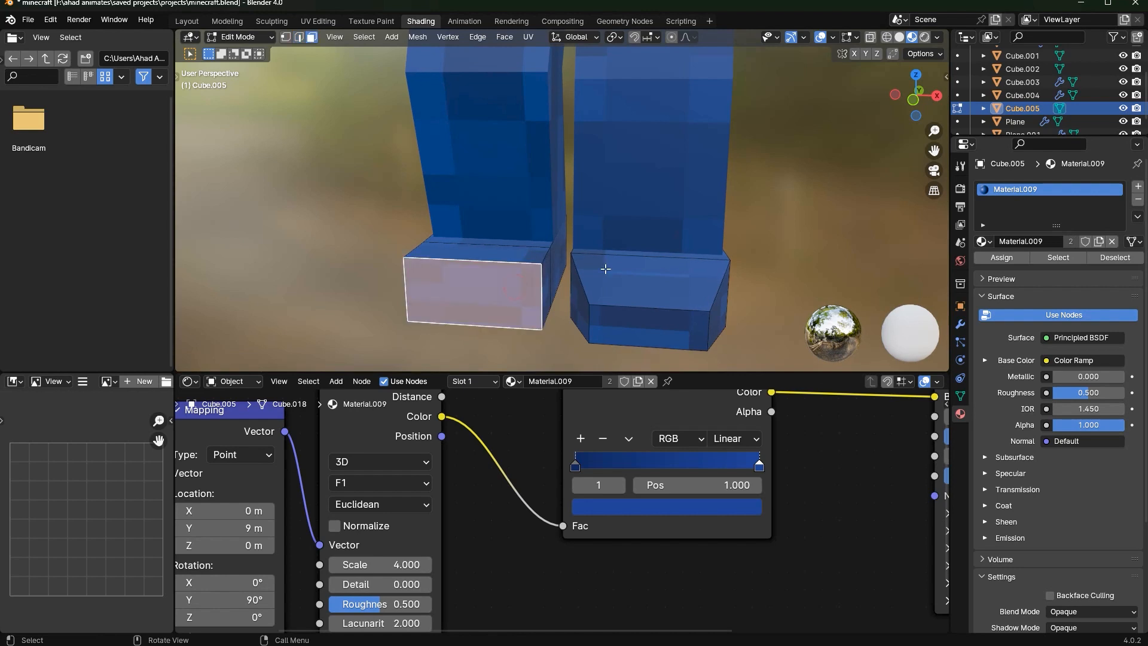
Narrow the other shoe's front toe face along X to match the first shoe
key(s)
key(x)
key(Escape)
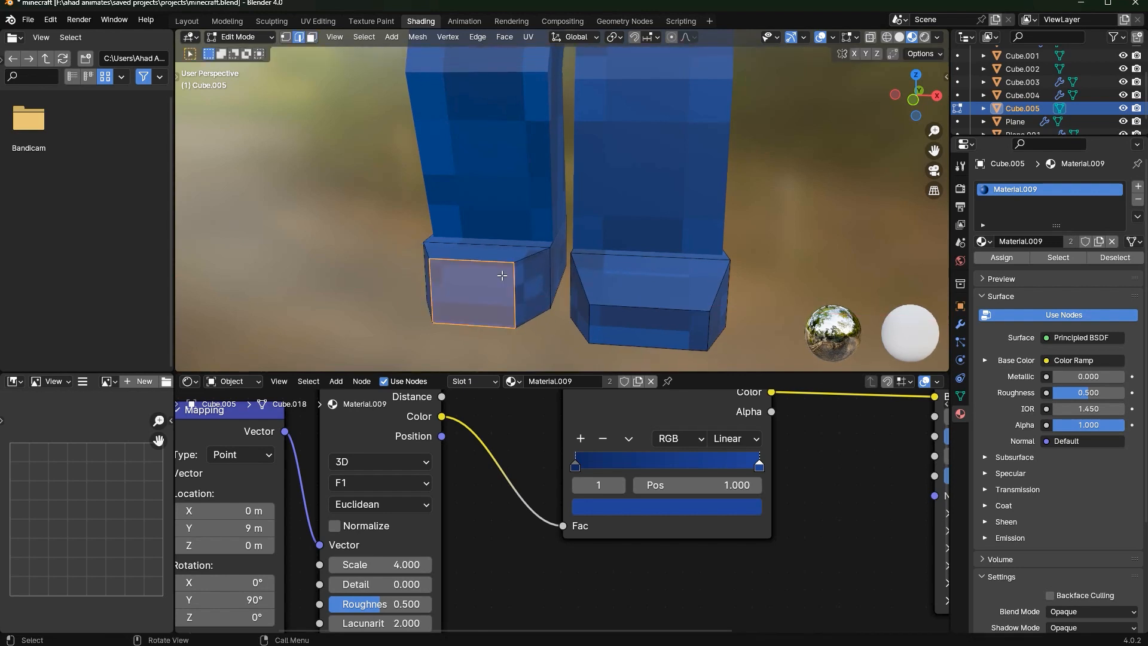
Slide the second shoe's upper front edge down into a matching slope and save the file
key(g)
key(z)
key(Escape)
key(g)
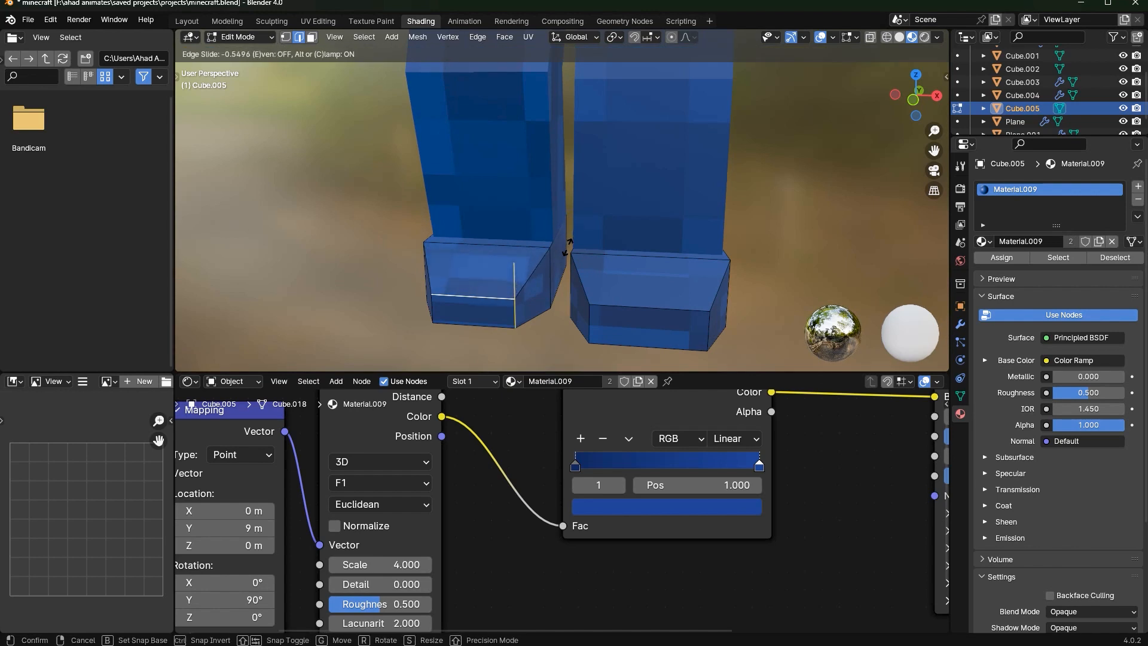
click(562, 246)
key(Tab)
scroll(555, 247, down, 1)
middle_drag(553, 248, 545, 251)
key(ctrl+s)
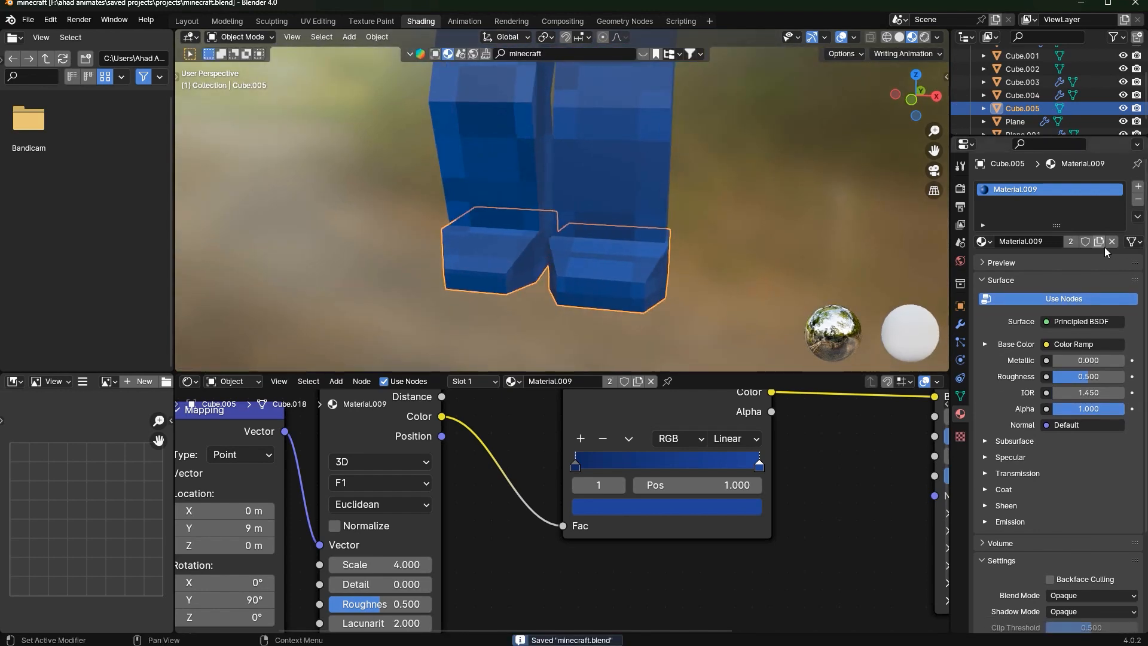
Make the shoes' material single-user and set the saturation of both Color Ramp stops to 0 for a neutral grey
click(592, 508)
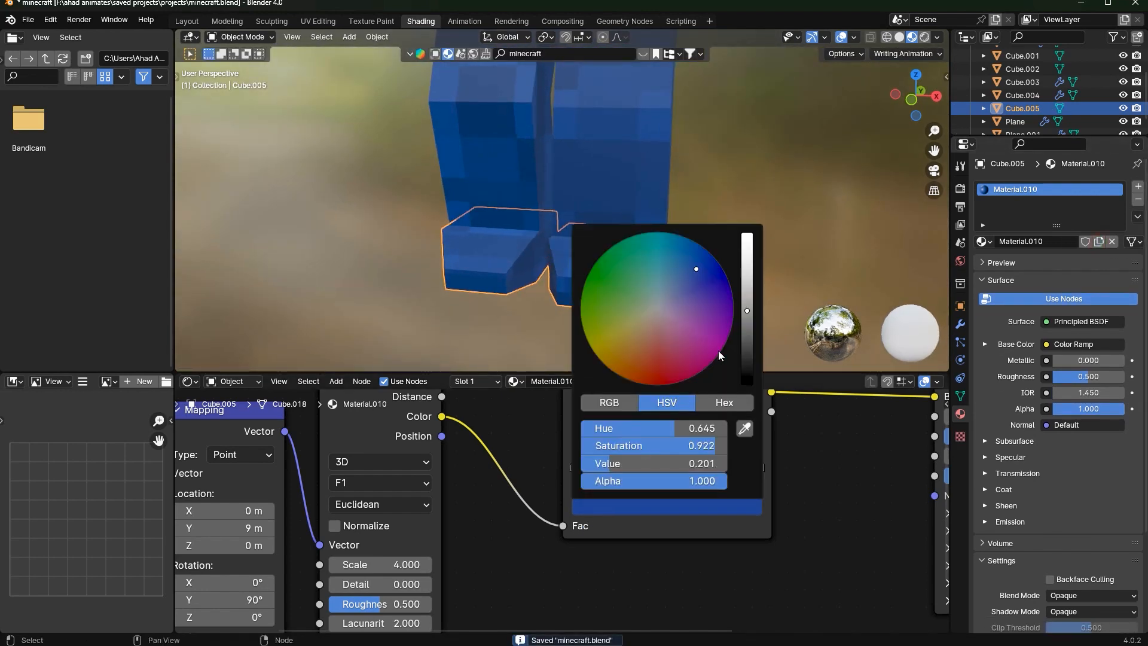
drag(636, 449, 501, 448)
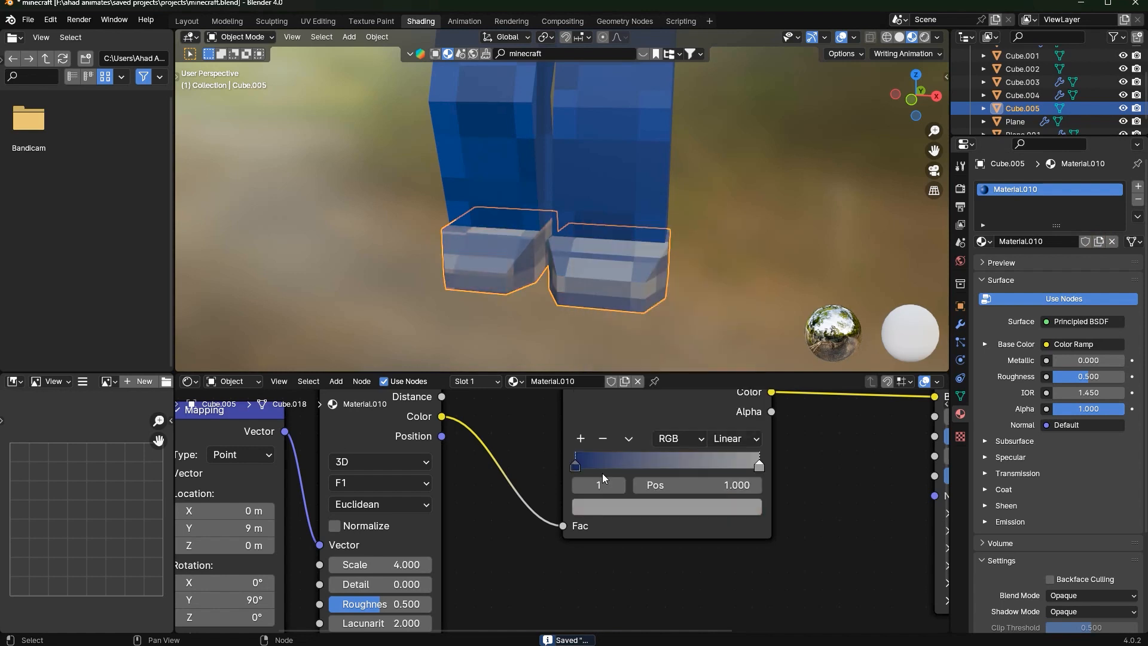
click(616, 508)
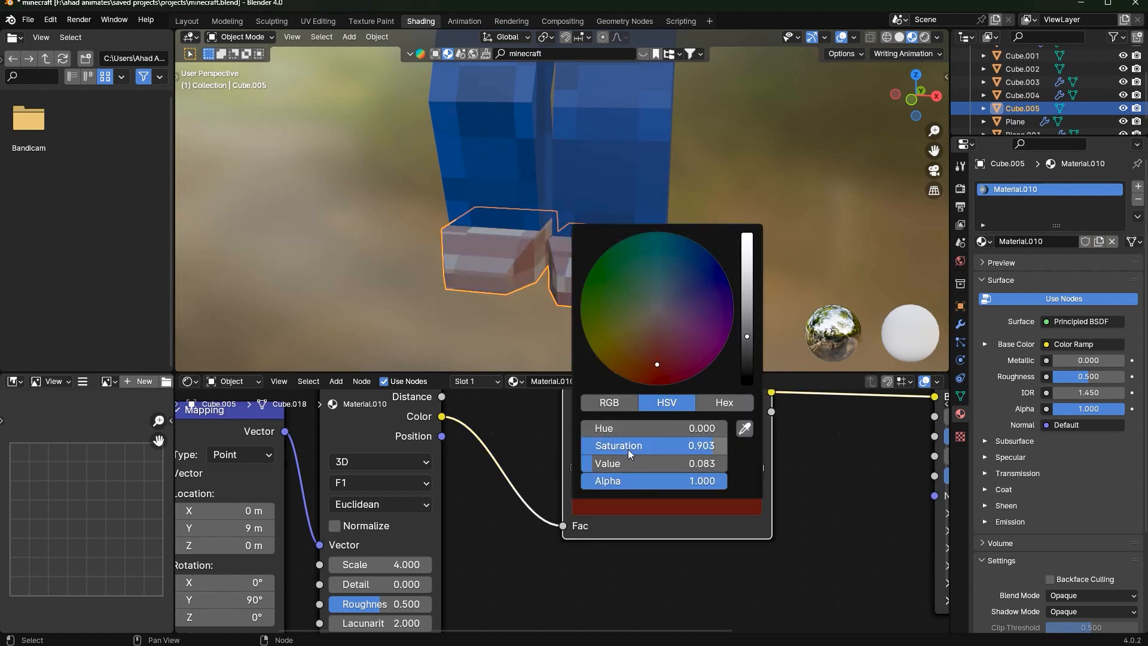
drag(628, 450, 508, 449)
scroll(670, 311, up, 2)
middle_drag(692, 305, 647, 304)
Darken both greys in the shoes' Color Ramp, setting the lighter stop's value to 0.138
click(672, 509)
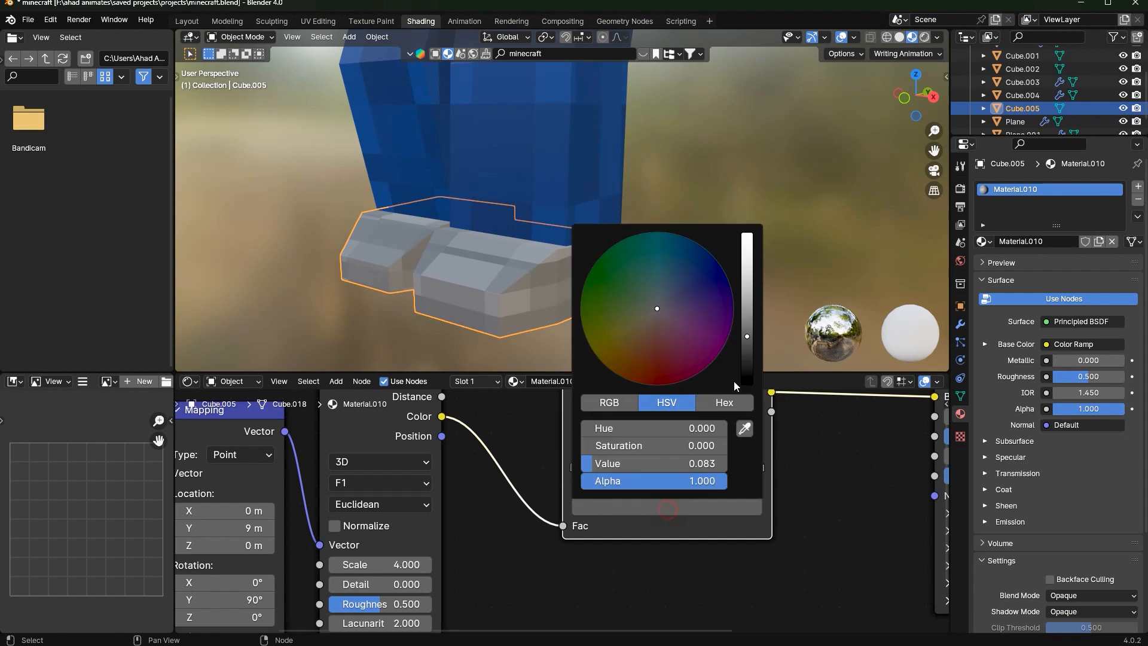
click(747, 354)
click(728, 505)
drag(747, 310, 747, 319)
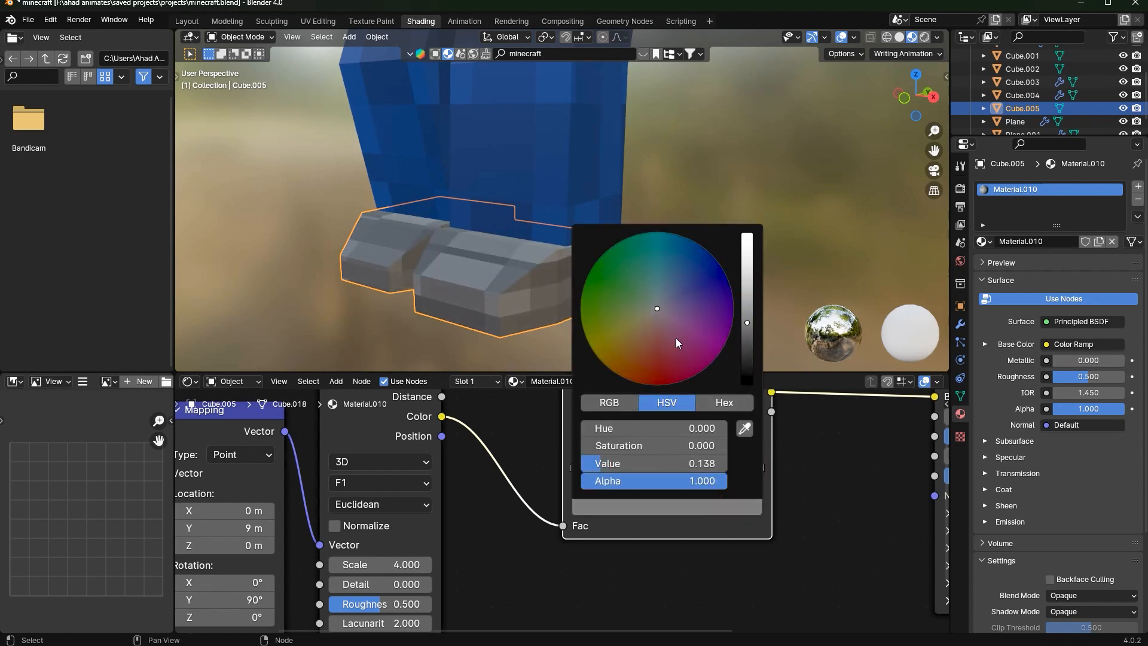
scroll(531, 254, down, 3)
middle_drag(531, 254, 550, 273)
scroll(551, 268, up, 3)
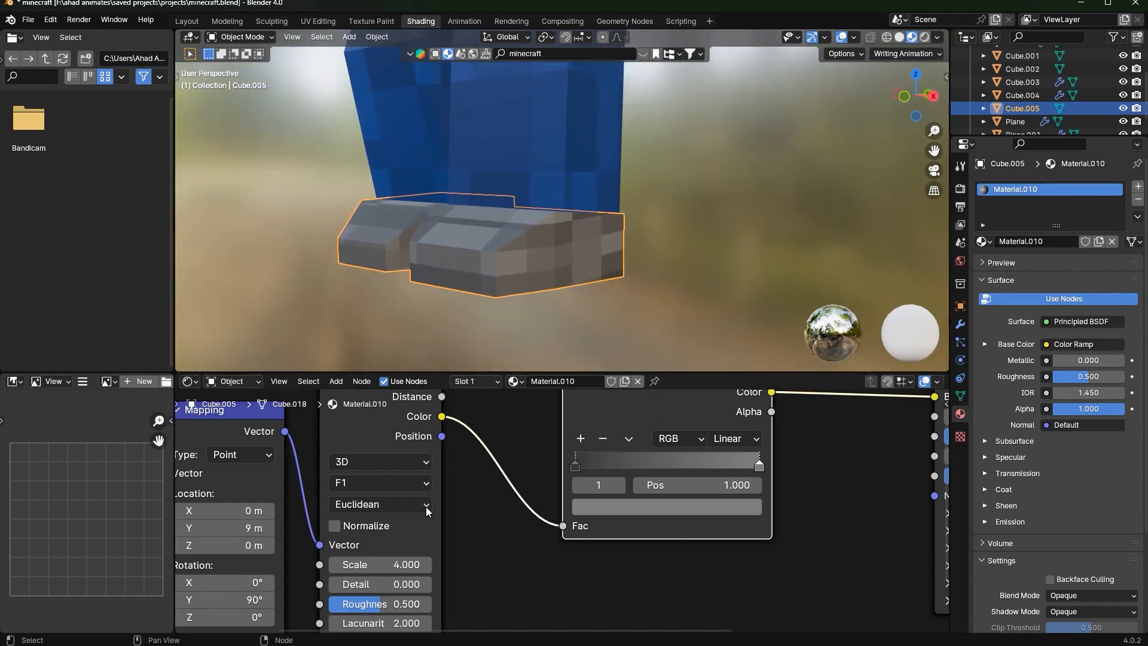
Set the scale of the shoes' Voronoi texture to 3
middle_drag(427, 510, 494, 542)
key(Return)
scroll(636, 138, down, 4)
scroll(637, 139, up, 4)
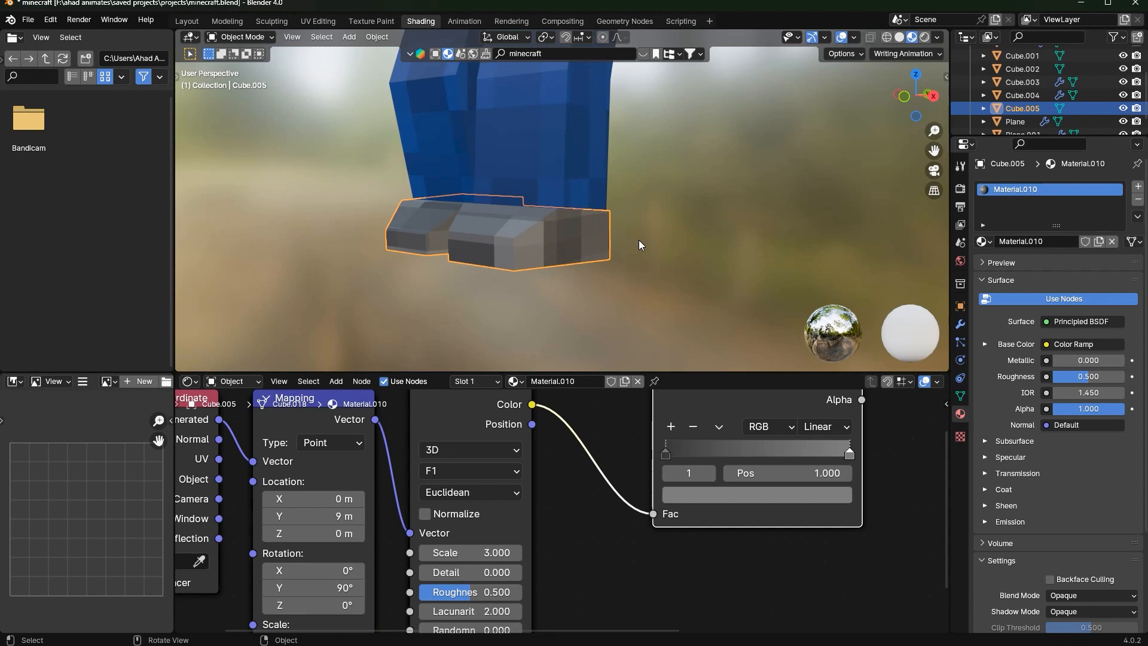
Return to the Layout workspace, save the file and display the whole character in material preview shading
click(639, 239)
middle_drag(639, 240, 651, 277)
scroll(751, 224, down, 5)
middle_drag(720, 365, 701, 250)
scroll(605, 198, up, 1)
mouse_move(605, 198)
middle_down()
mouse_move(596, 175)
mouse_move(614, 177)
middle_up()
click(199, 22)
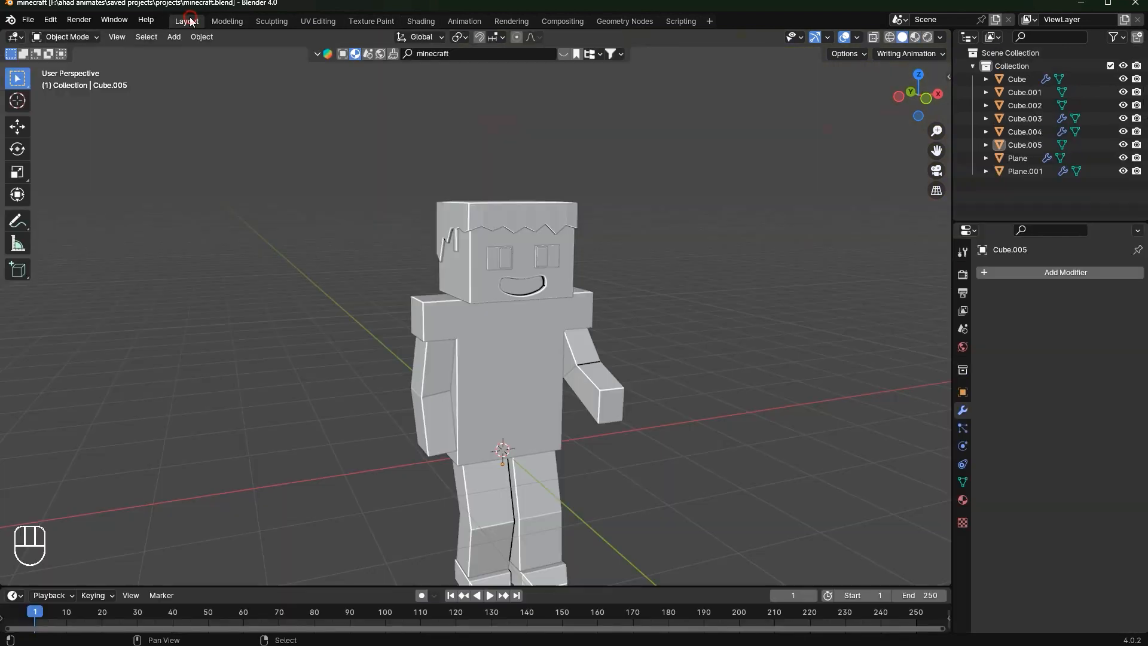
key(ctrl+s)
click(915, 37)
mouse_move(540, 239)
middle_down()
mouse_move(634, 243)
mouse_move(454, 213)
middle_up()
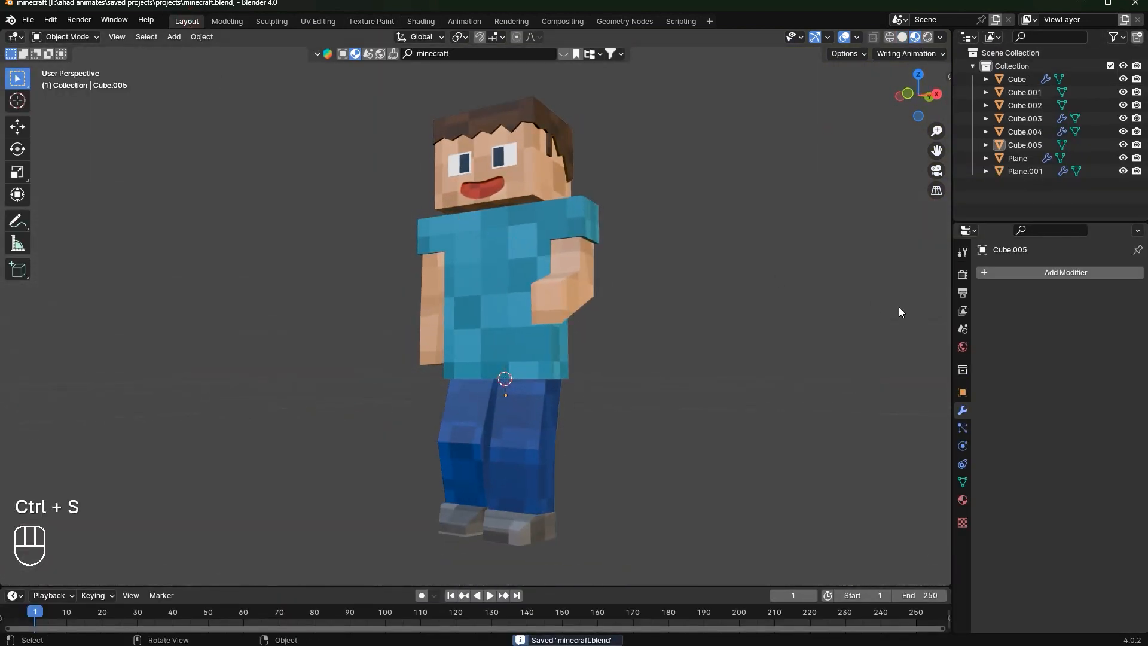
Select all character parts with the torso as the active object and parent them to it using Object (Keep Transform)
scroll(679, 180, down, 6)
click(490, 317)
key(a)
click(486, 296)
scroll(493, 293, up, 4)
key(a)
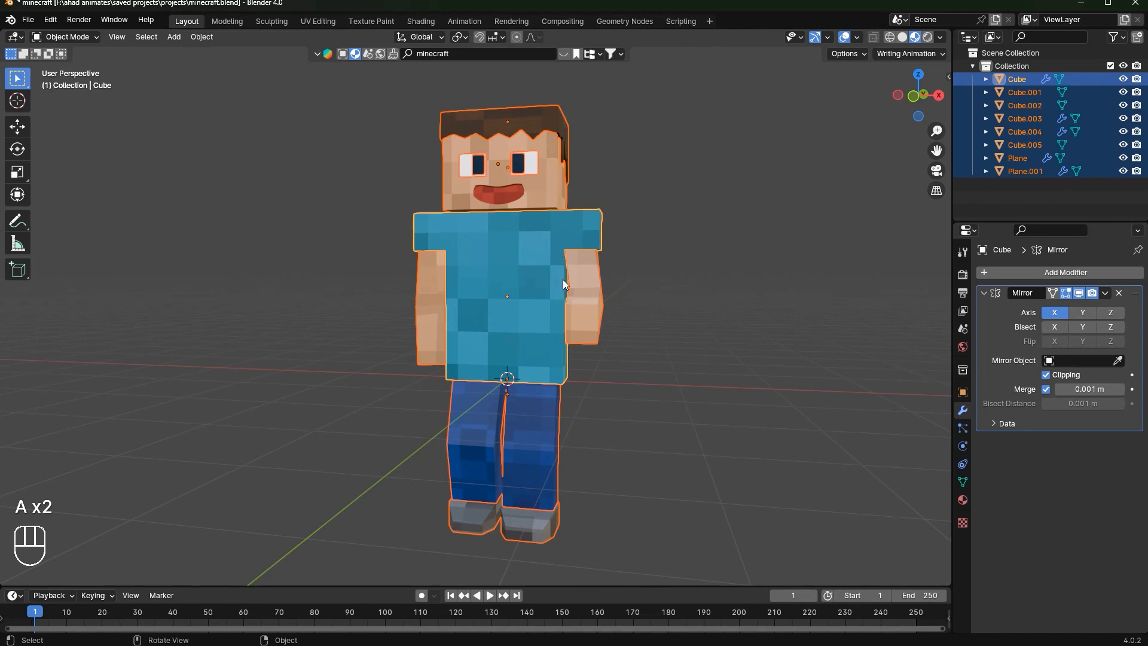
key(ctrl)
key(ctrl+p)
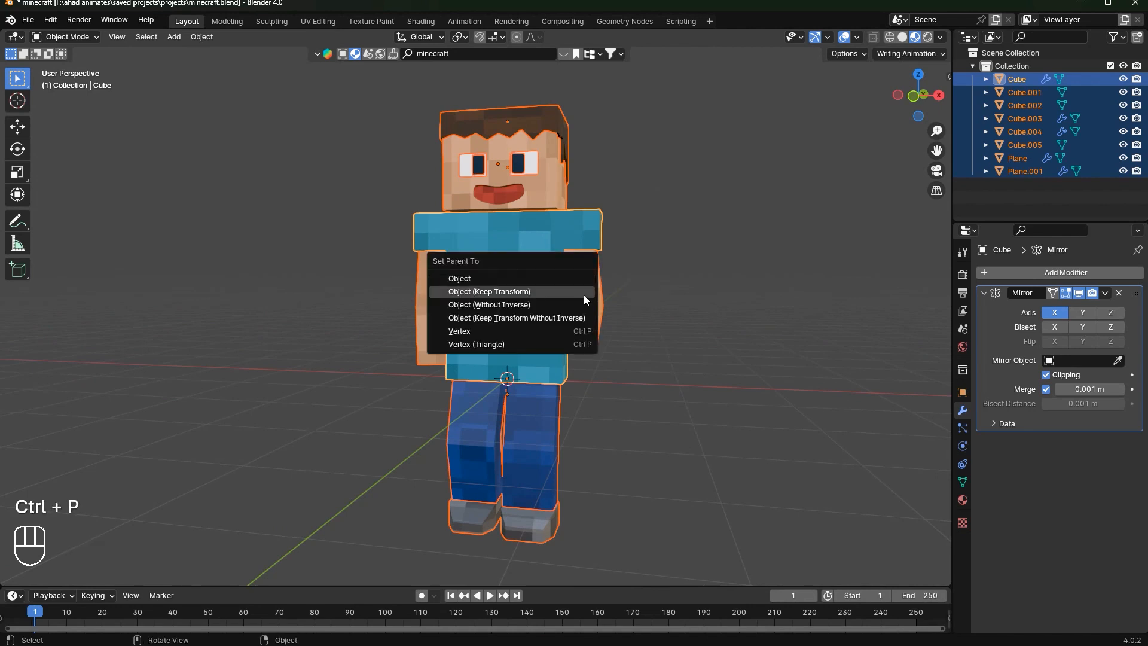
click(579, 293)
Try moving and rotating the torso to test whether the parented parts follow it
click(563, 272)
key(g)
key(r)
right_click(543, 288)
key(g)
right_click(493, 291)
key(g)
right_click(471, 301)
key(g)
right_click(583, 389)
scroll(687, 251, down, 1)
middle_drag(696, 227, 724, 244)
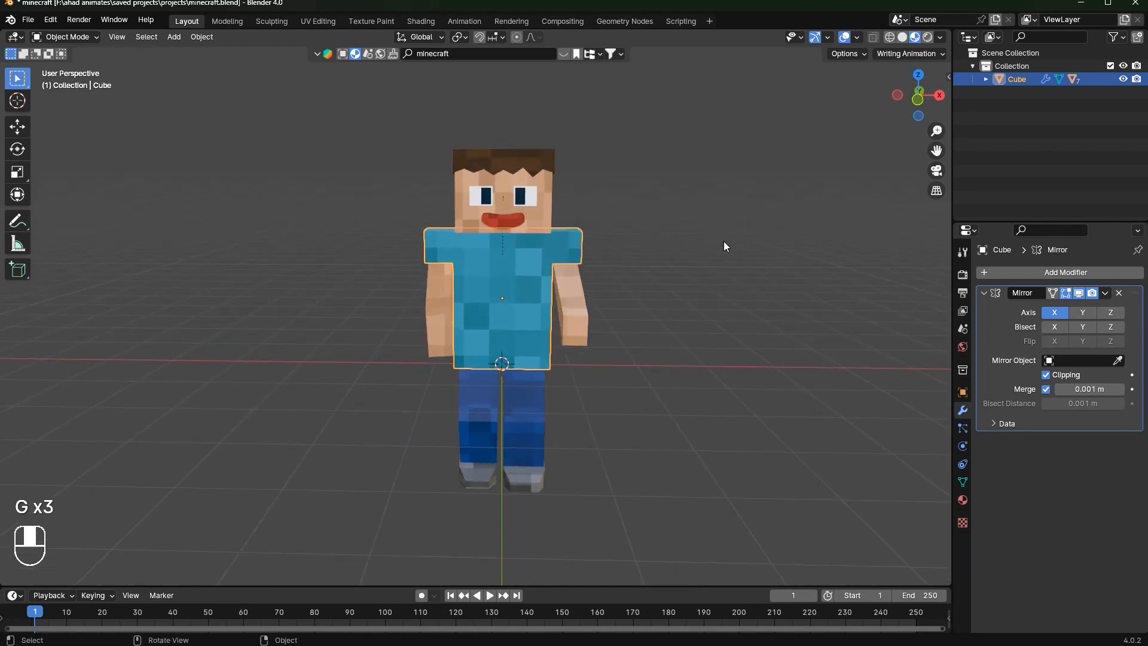
Scale the character down to about half size, raise it along Z until its feet meet the ground line, and save
click(718, 254)
click(535, 287)
click(919, 99)
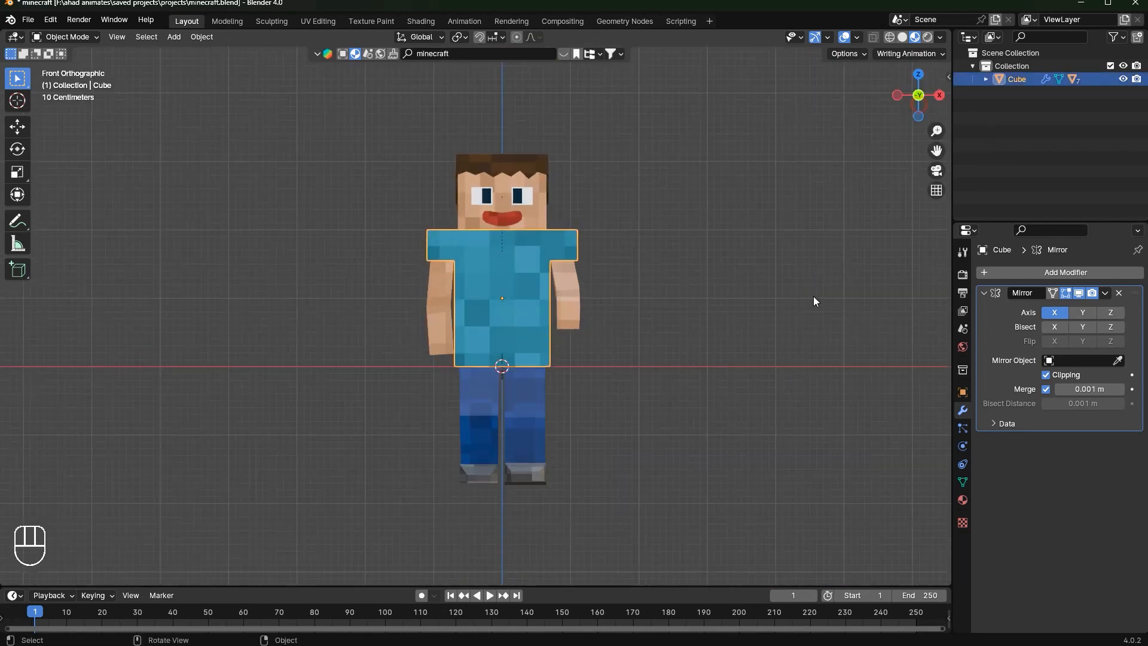
key(s)
click(633, 295)
scroll(645, 335, up, 4)
key(g)
key(z)
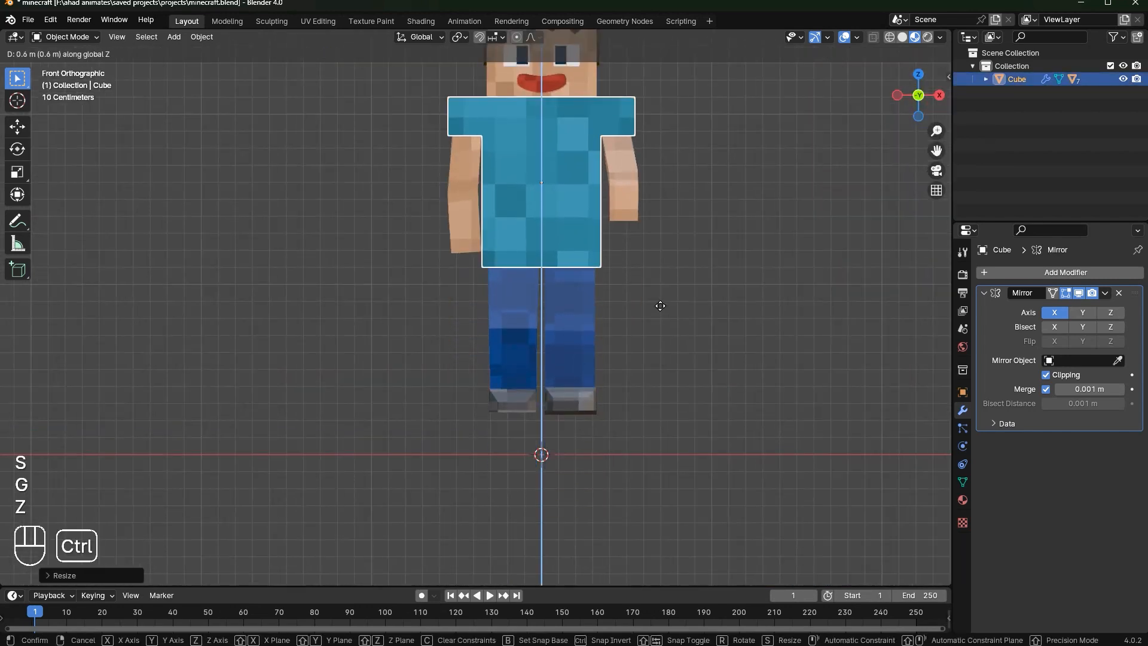
click(647, 328)
key(KP_Decimal)
key(ctrl+s)
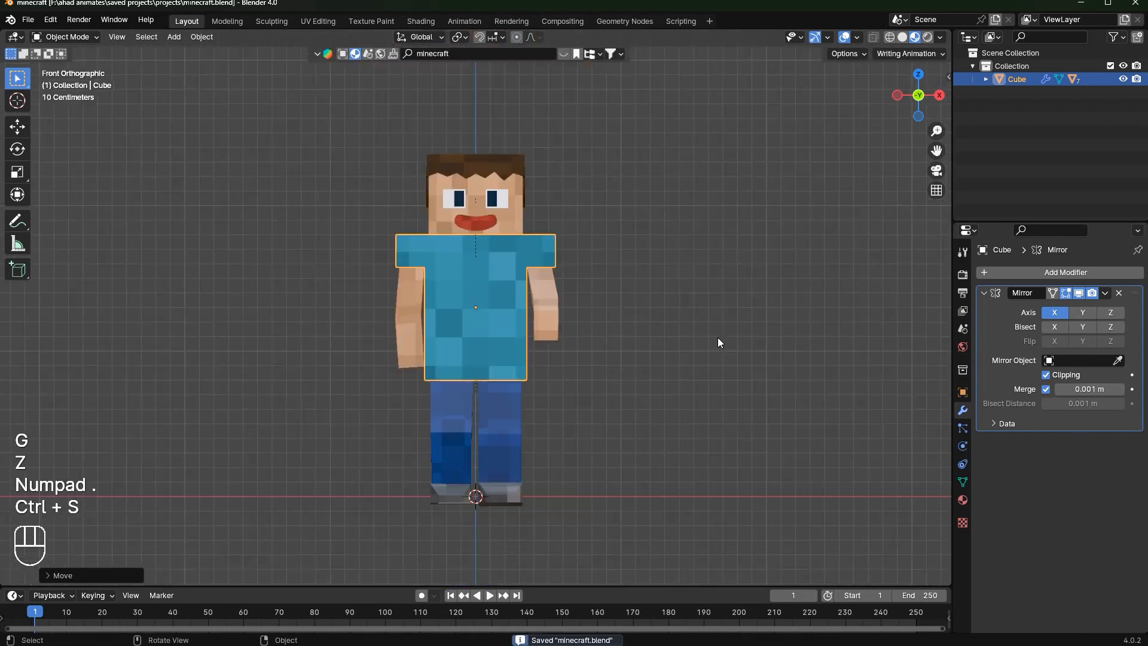
Add a cube and move it straight down along Z below the character's feet
key(shift+a)
mouse_move(595, 273)
click(661, 282)
key(g)
key(z)
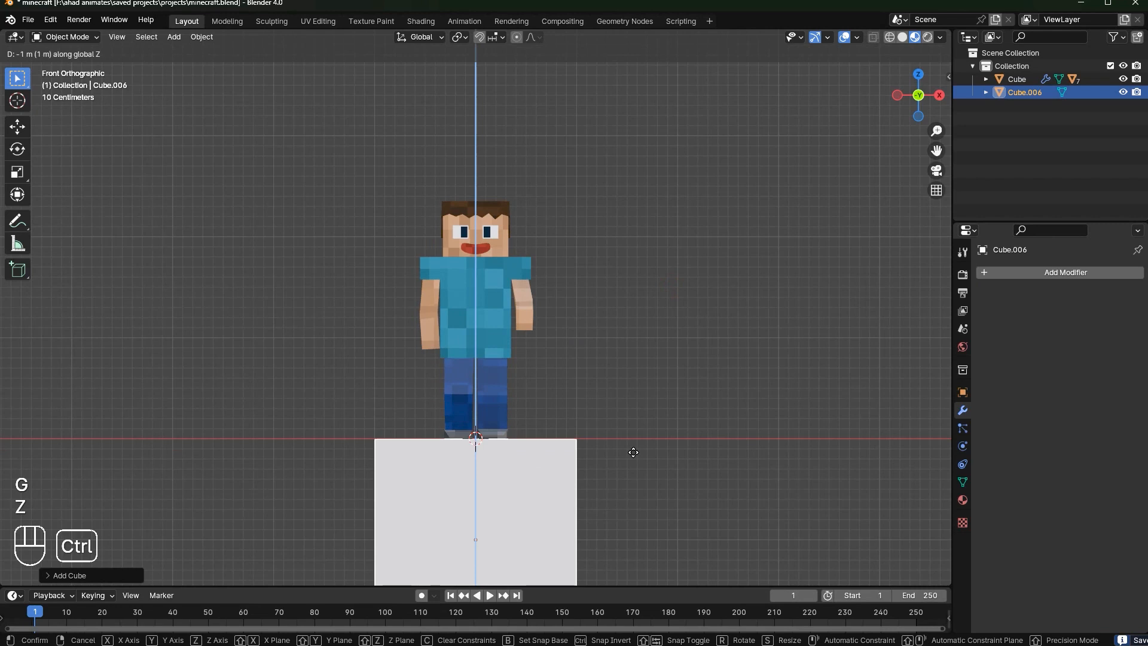
ctrl+click(472, 306)
Scale the cube to 0.6, raise it 0.5 m along Z so its top meets the ground line, and save
key(s)
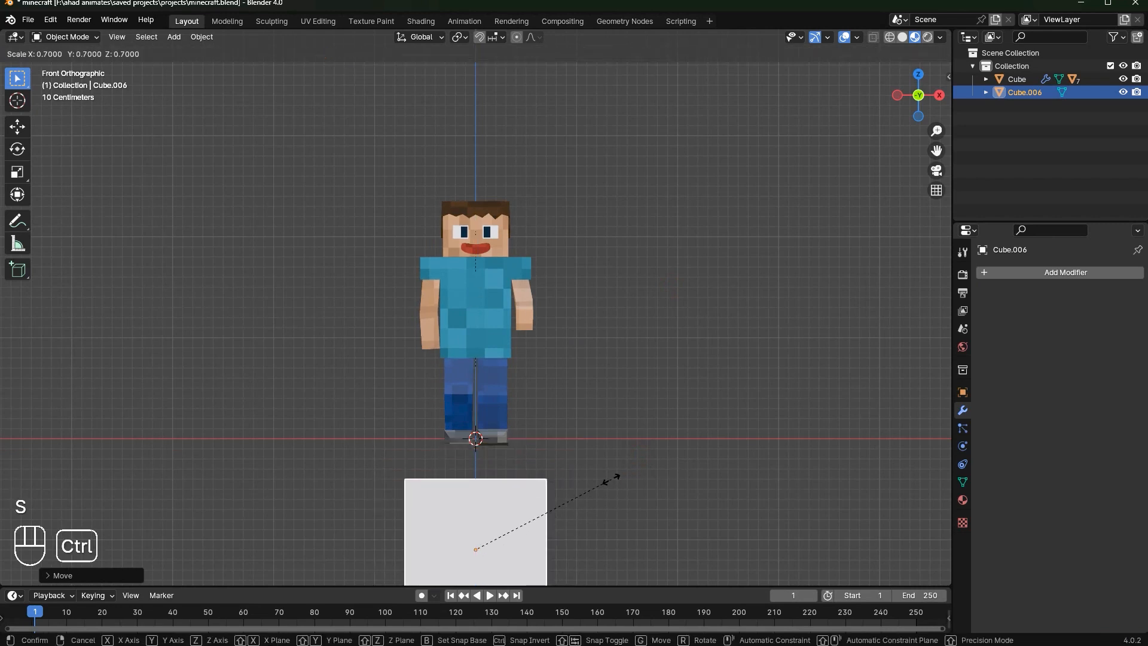
ctrl+click(595, 472)
key(g)
key(z)
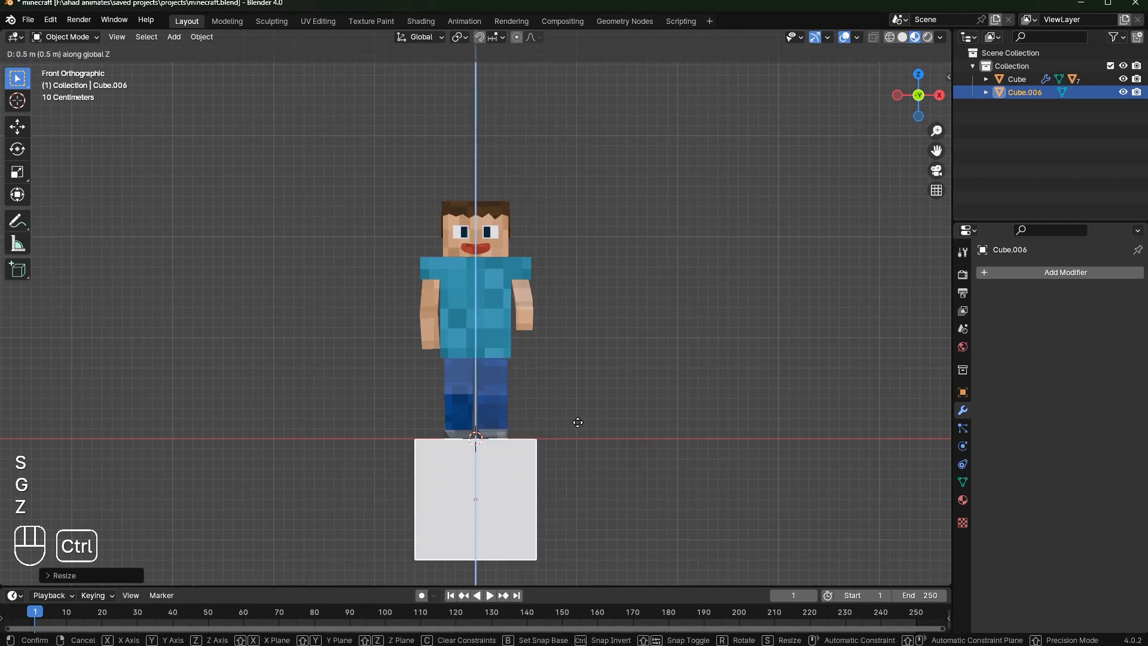
ctrl+click(578, 418)
key(ctrl+s)
Move the character along Z to bring its shoes onto the top of the cube
click(502, 322)
key(g)
key(z)
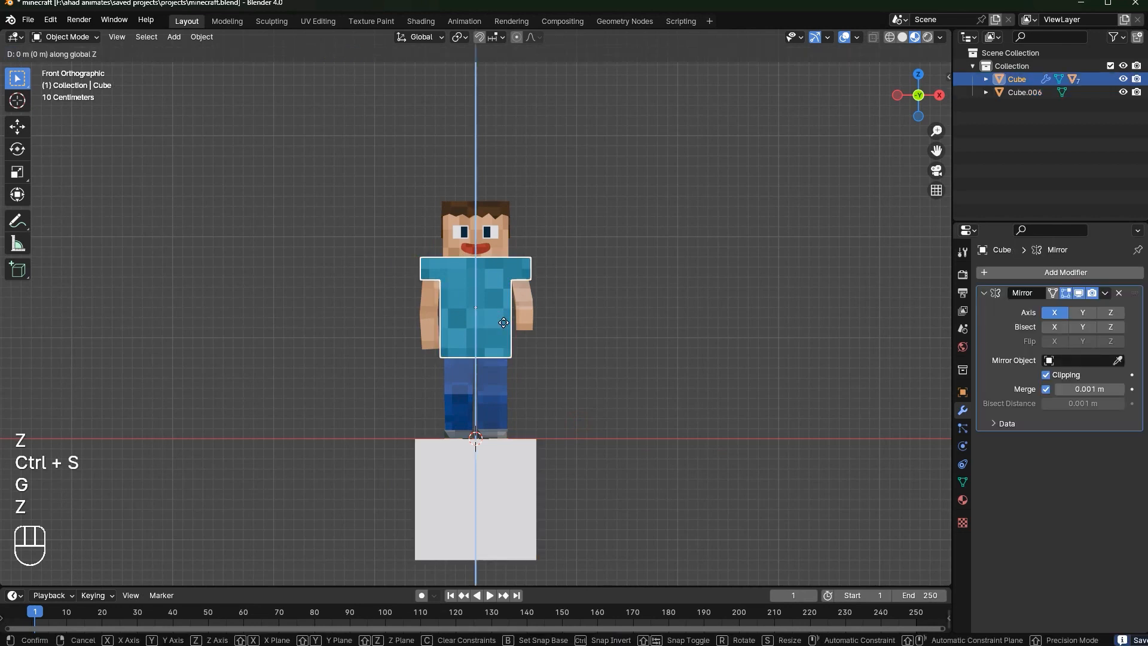
click(463, 278)
Fine-tune the character's height along Z in small nudges so its soles rest on the cube, and save the file
middle_drag(469, 276, 576, 276)
key(g)
key(z)
key(Down)
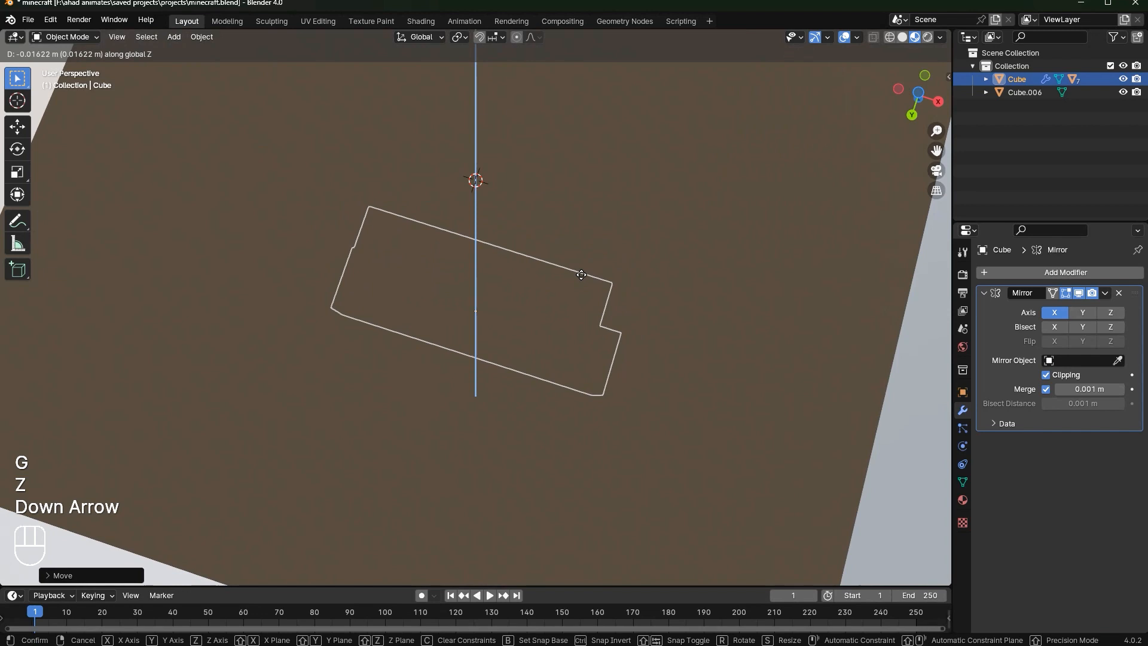
key(Up)
key(Up)
key(Up)
key(Return)
middle_drag(582, 272, 539, 393)
click(634, 383)
middle_drag(634, 382, 512, 264)
key(ctrl+s)
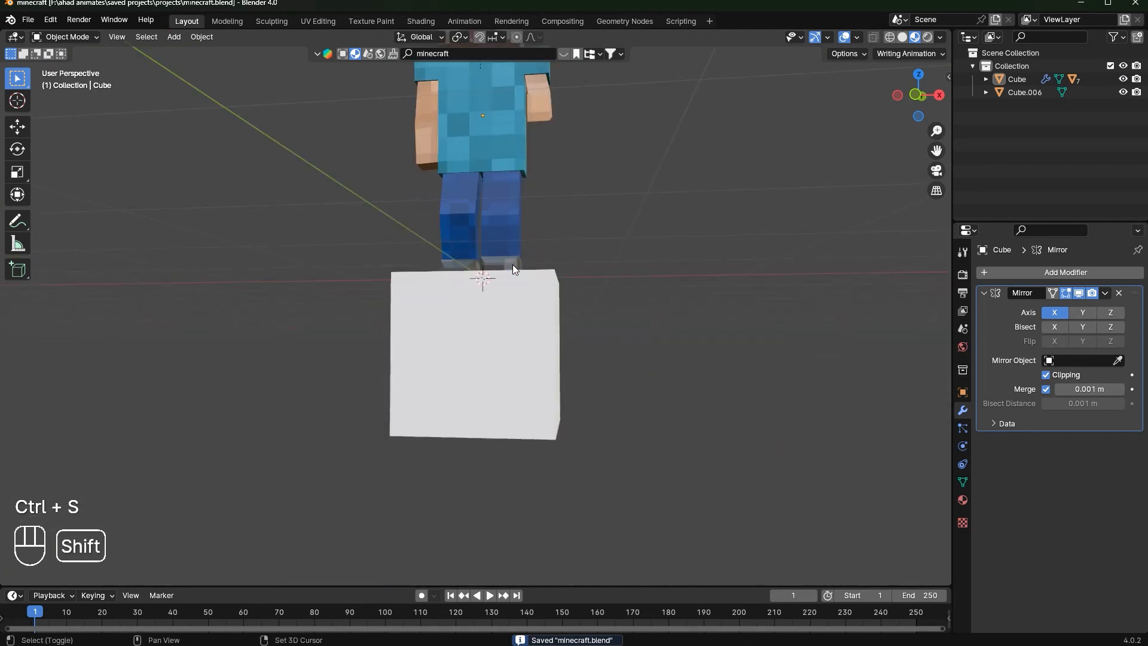
Save the file and apply the Minecraft Shader from the minecraft material search results to the cube under the character
scroll(601, 371, up, 3)
click(554, 353)
middle_drag(554, 352, 422, 283)
middle_drag(484, 385, 401, 62)
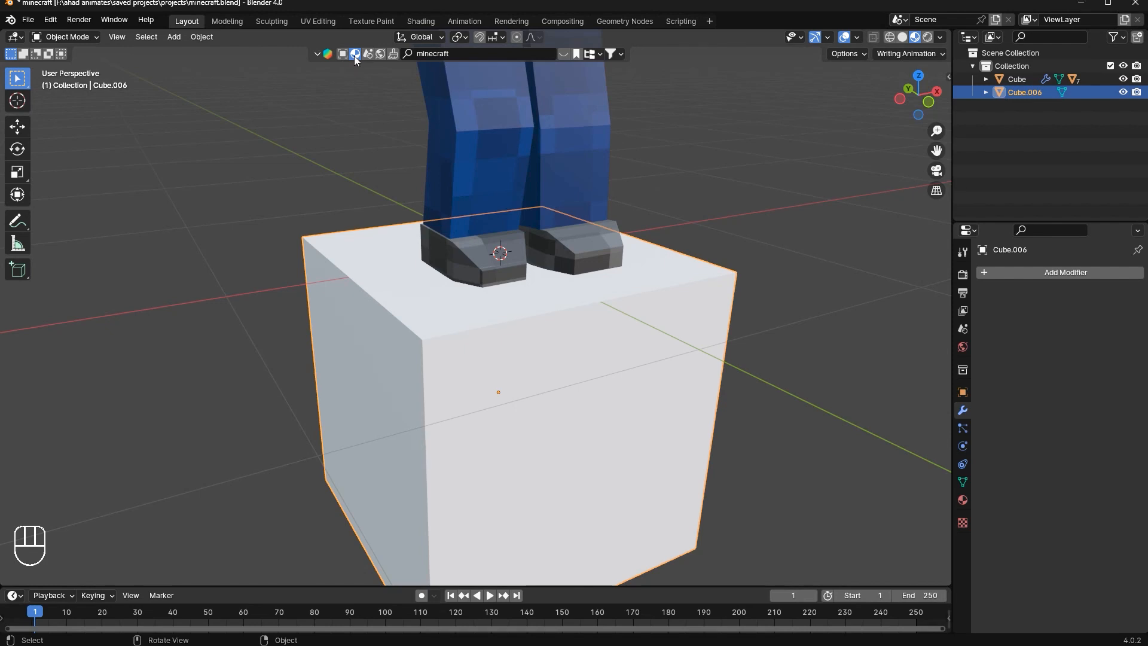
right_click(359, 281)
key(ctrl+s)
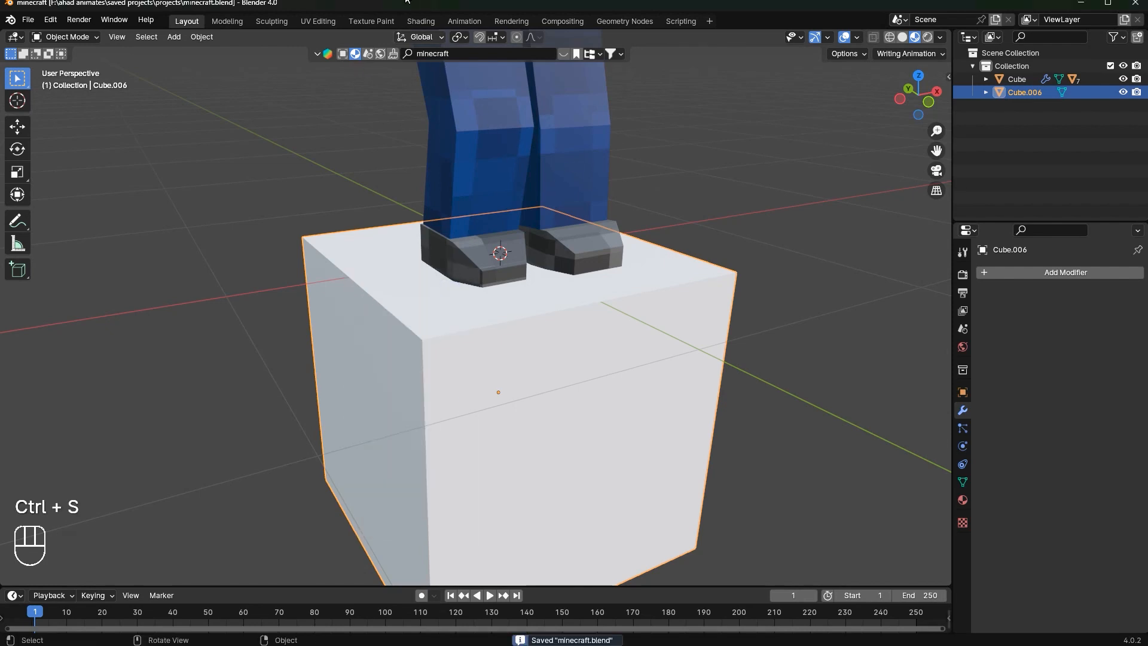
click(562, 56)
mouse_move(106, 141)
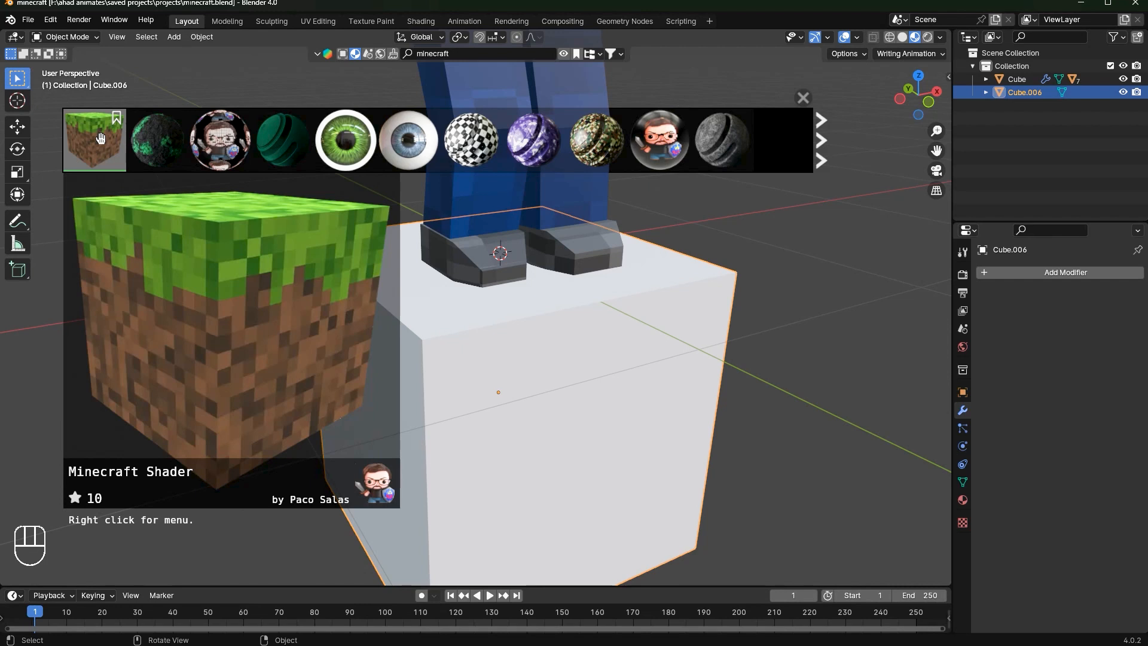
drag(100, 138, 568, 353)
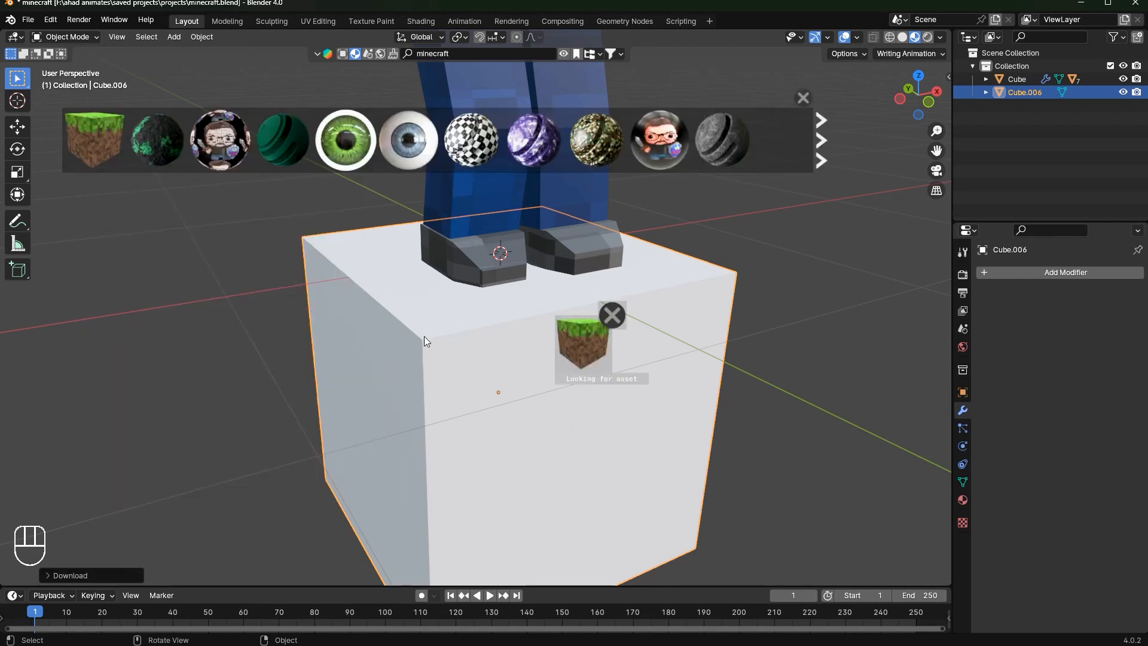
click(564, 56)
Inspect the textured grass block and the character standing on it from several angles and distances
scroll(680, 299, down, 5)
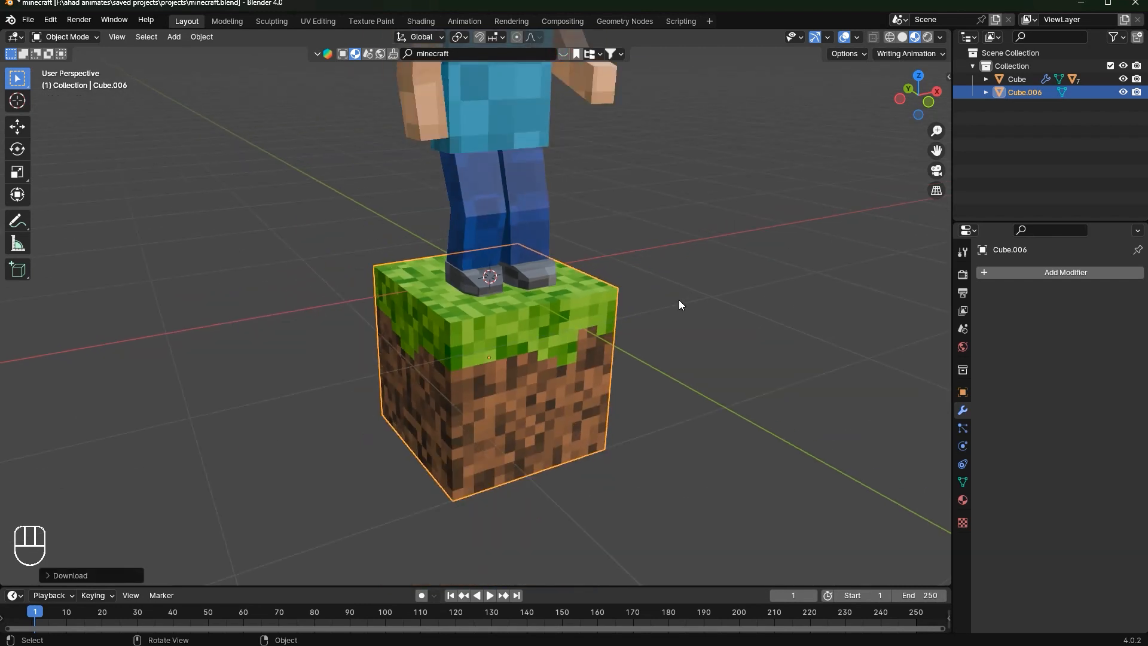
scroll(503, 379, up, 4)
middle_drag(502, 379, 526, 379)
scroll(634, 348, down, 3)
scroll(634, 348, up, 3)
middle_drag(586, 336, 597, 334)
scroll(598, 333, down, 2)
click(736, 164)
scroll(737, 163, down, 2)
middle_drag(737, 163, 525, 228)
scroll(515, 240, down, 3)
mouse_move(622, 377)
middle_down()
mouse_move(576, 380)
mouse_move(616, 377)
middle_up()
scroll(528, 343, up, 1)
scroll(528, 343, up, 1)
middle_drag(556, 352, 575, 355)
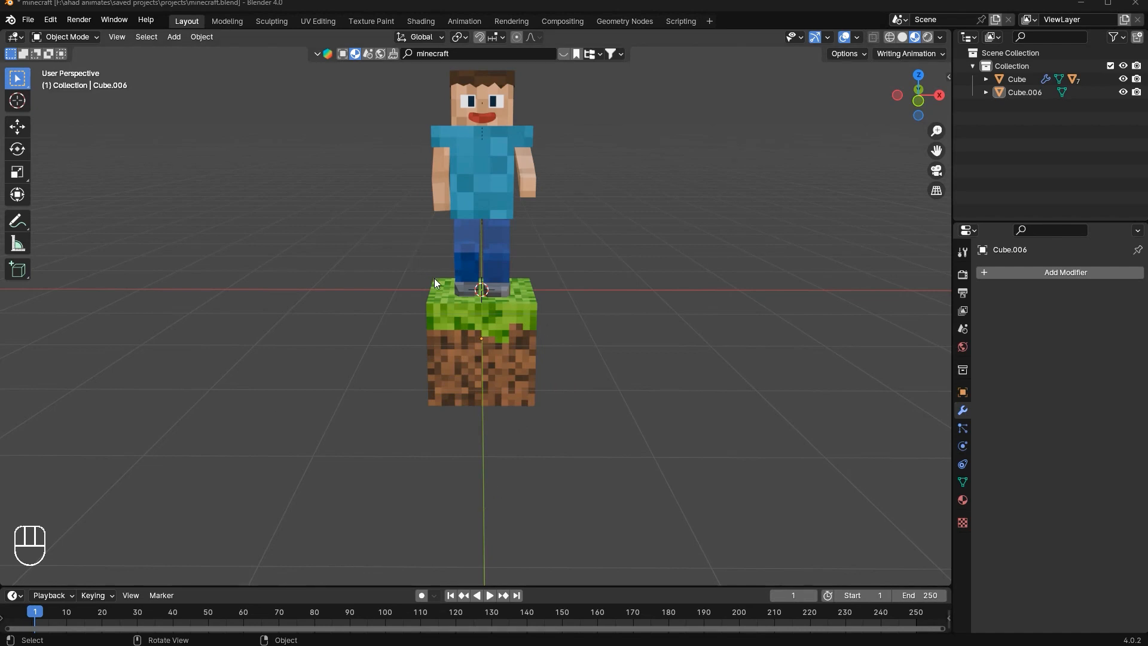
Bring the browser's Minecraft cover image over the scene as a visual reference and move it away again
click(501, 396)
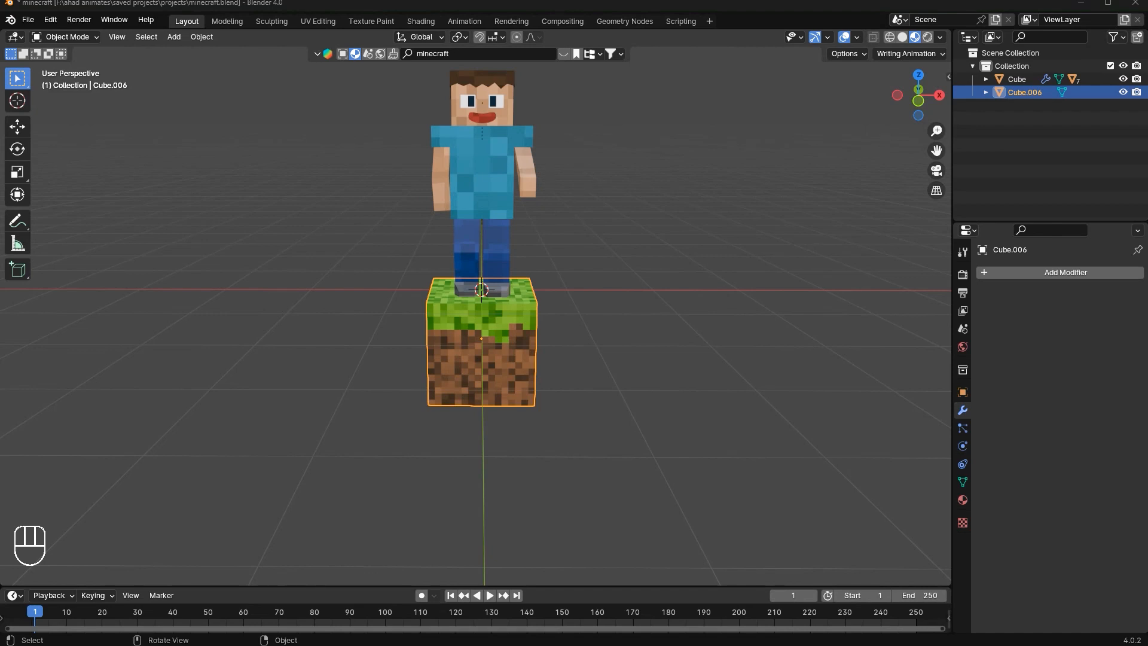
drag(103, 120, 604, 31)
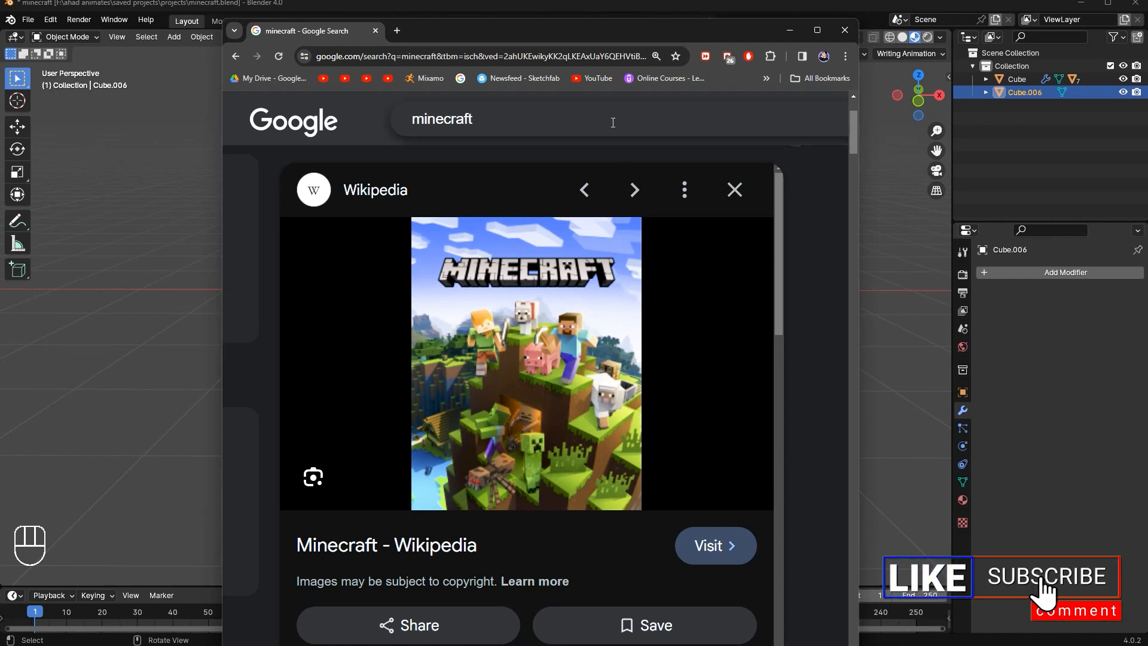
drag(614, 37, 0, 129)
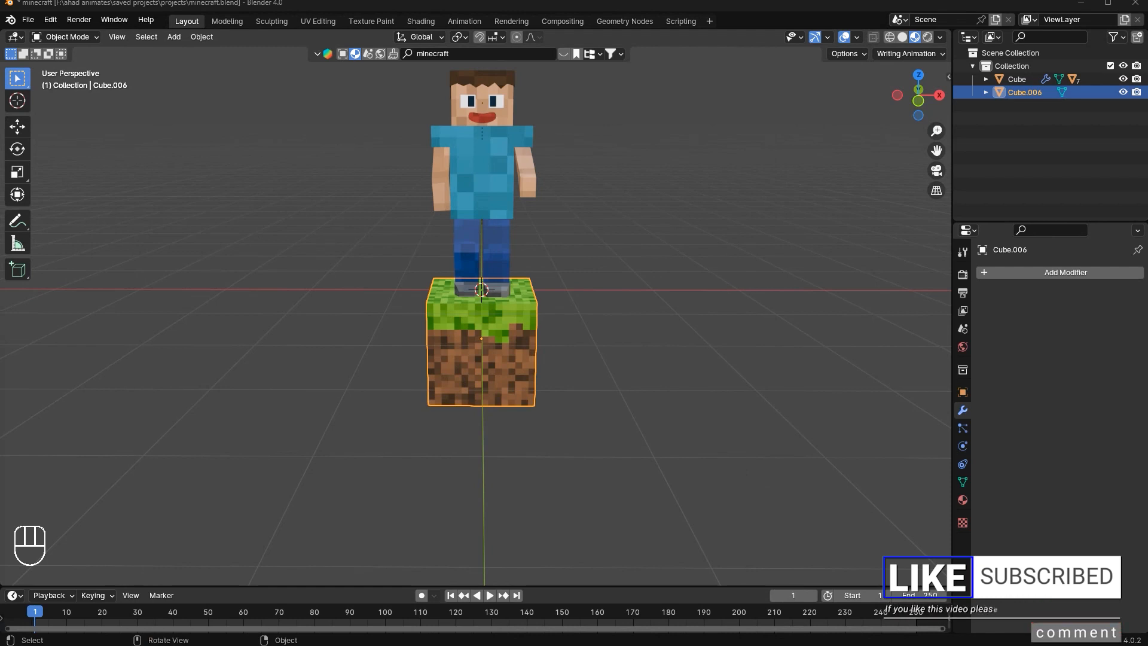
Add a camera and align it to a slightly angled view of the character on the grass block
key(shift+a)
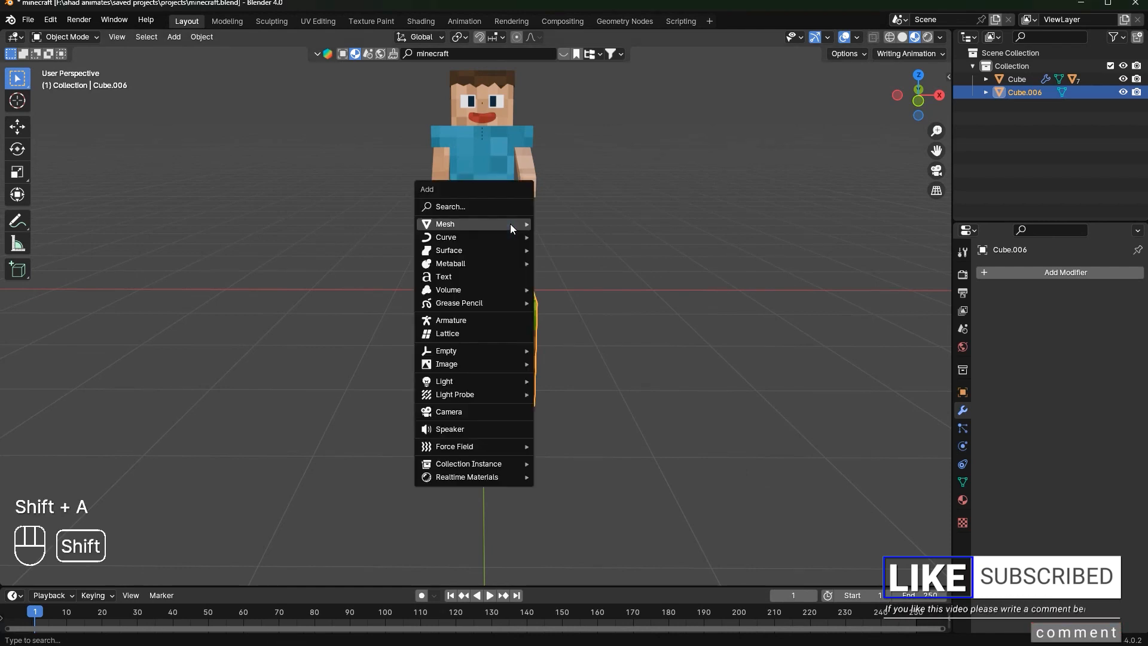
click(464, 414)
scroll(602, 293, down, 3)
middle_drag(602, 288, 565, 289)
key(ctrl+alt+KP_0)
Try raising the camera along Z, and undo the move
key(g)
key(z)
click(472, 198)
drag(971, 263, 956, 277)
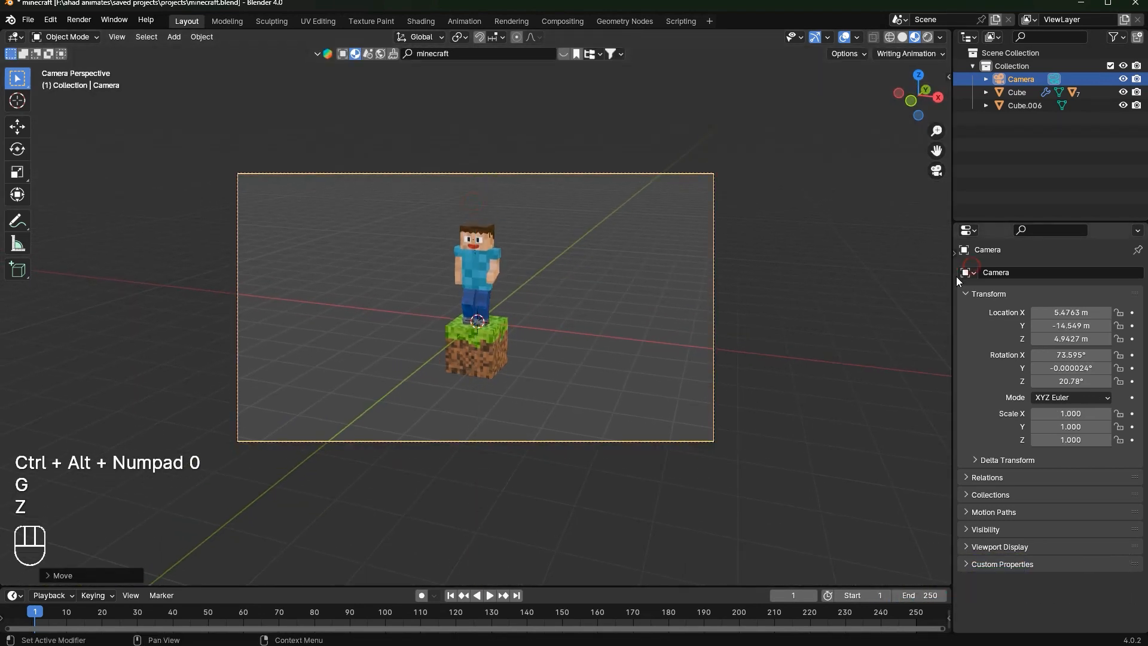
key(ctrl+z)
click(954, 252)
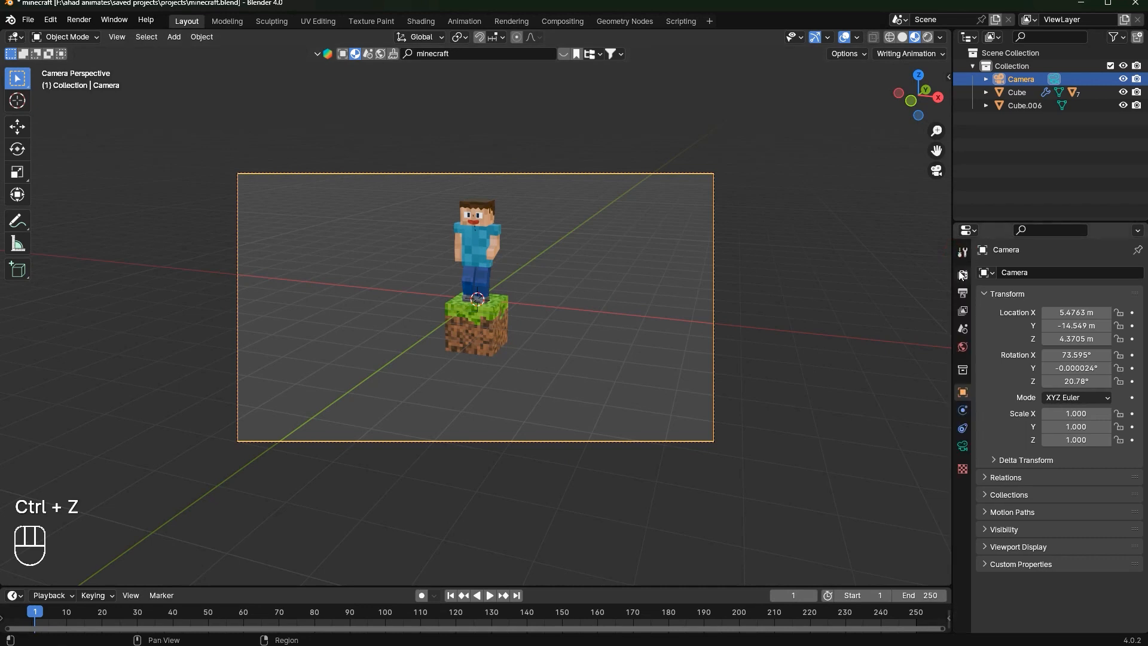
Set the render output resolution to 1080 by 1220 px and save the file
click(962, 275)
click(962, 293)
click(1099, 290)
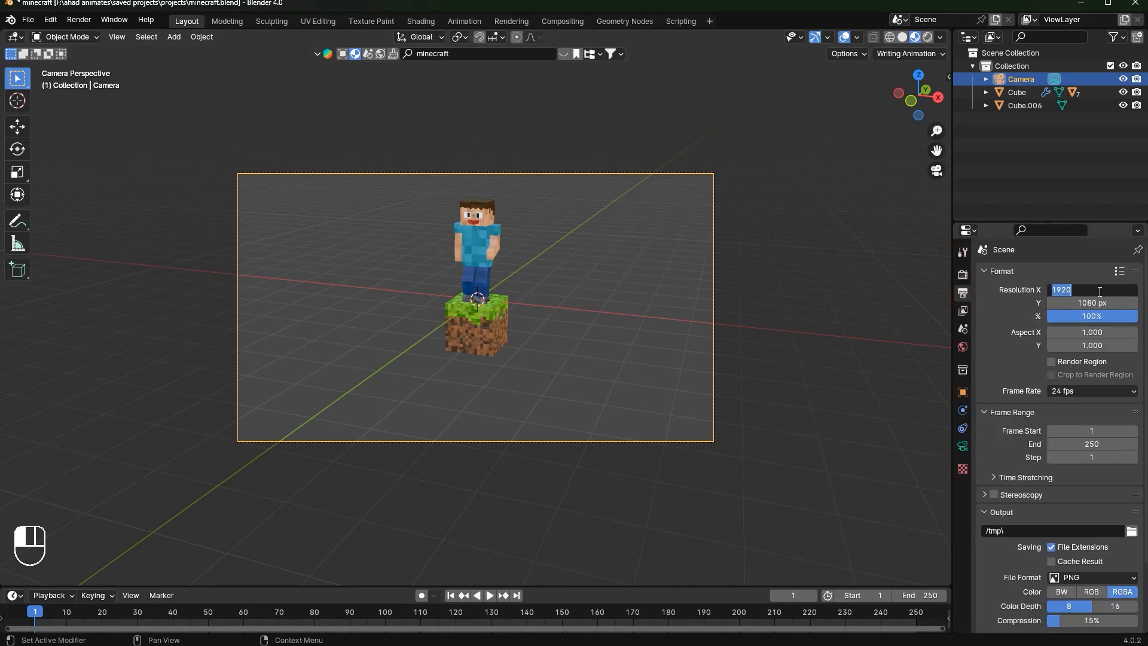
text(1080)
key(Return)
drag(1085, 305, 1096, 307)
click(1095, 306)
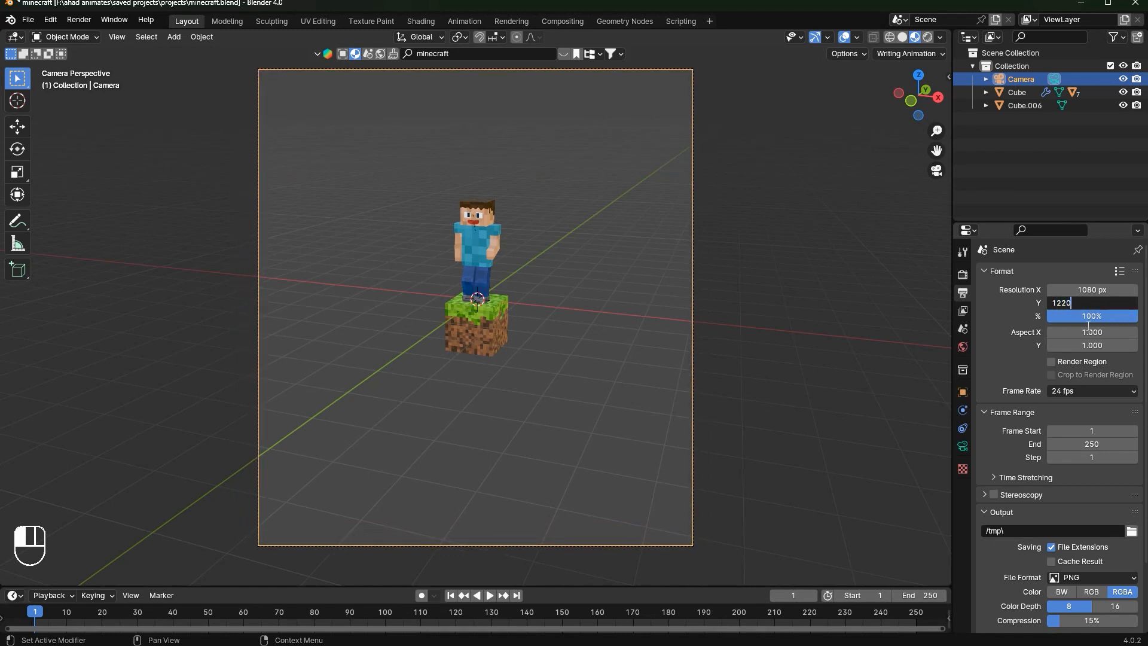
key(Return)
right_click(642, 302)
key(ctrl+s)
Set the camera's focal length to 120 mm
click(962, 446)
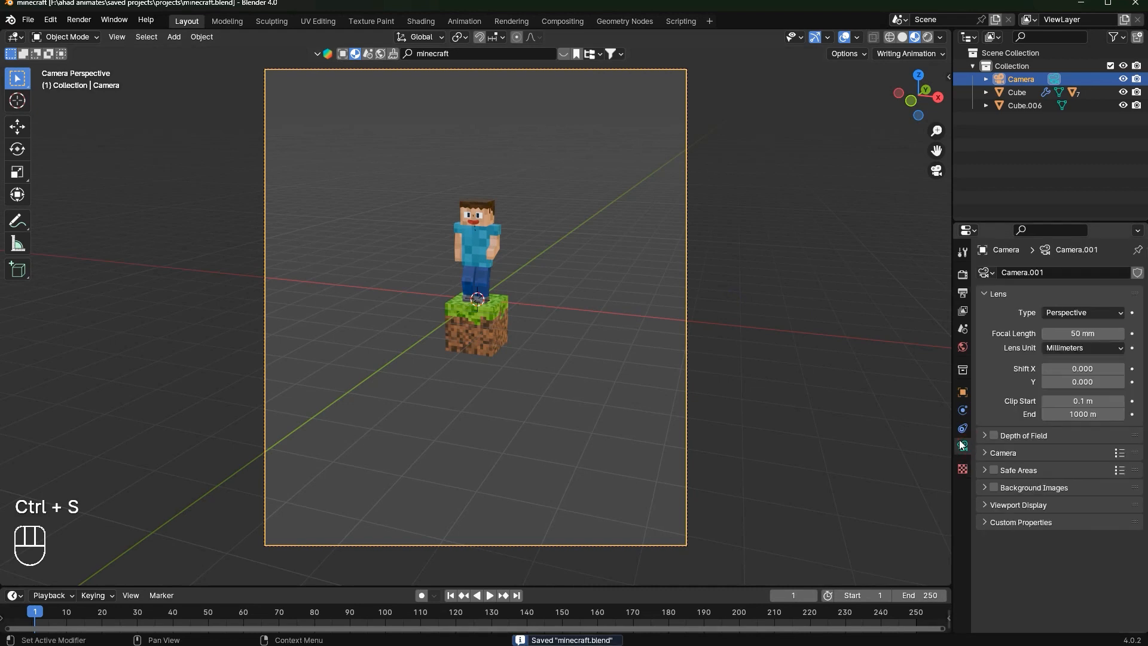
click(1095, 330)
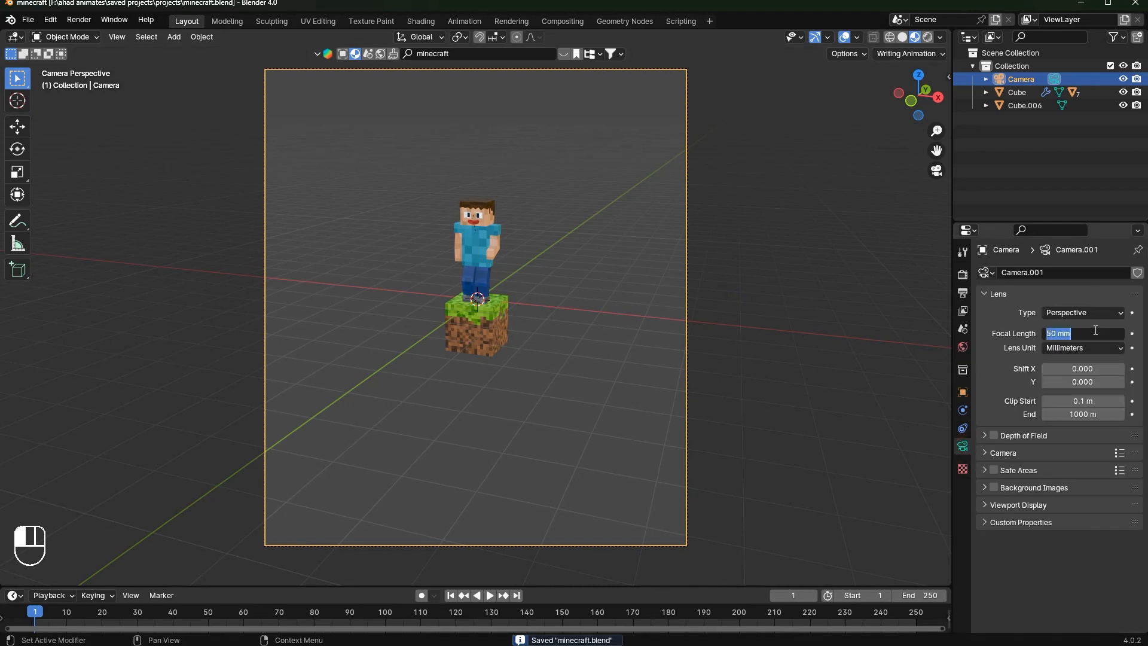
key(Return)
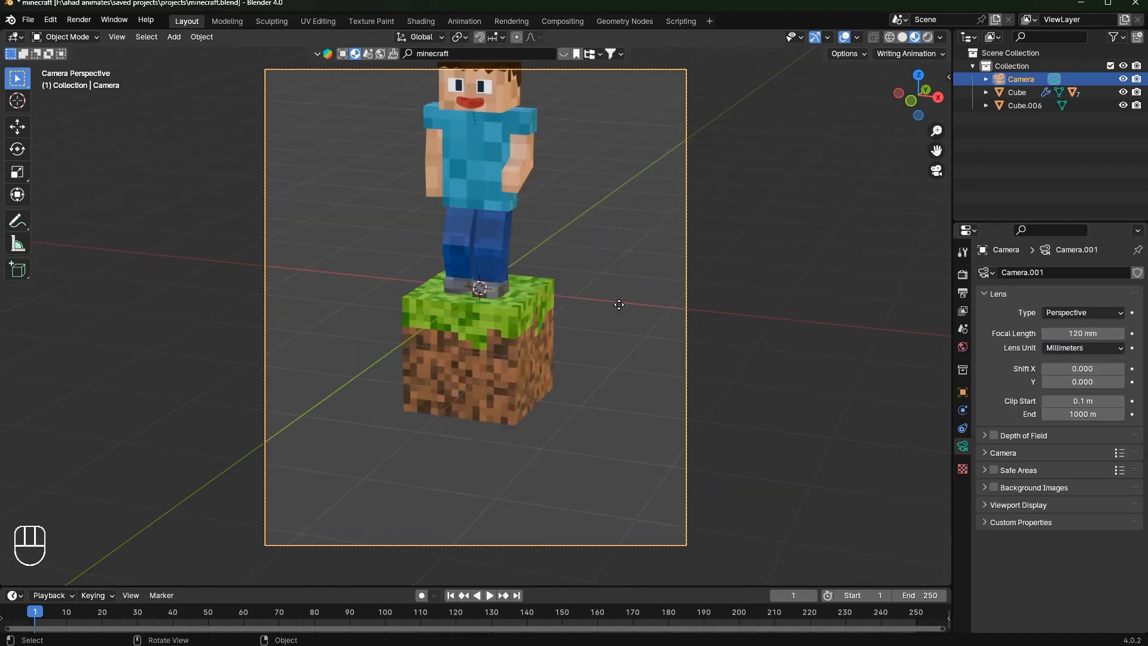
Reframe the camera so the whole character and grass block fit in a higher, angled view, and save the file
key(g)
key(z)
key(g)
click(621, 68)
middle_drag(621, 239, 598, 244)
scroll(598, 244, down, 2)
scroll(598, 244, down, 1)
key(ctrl+alt+KP_0)
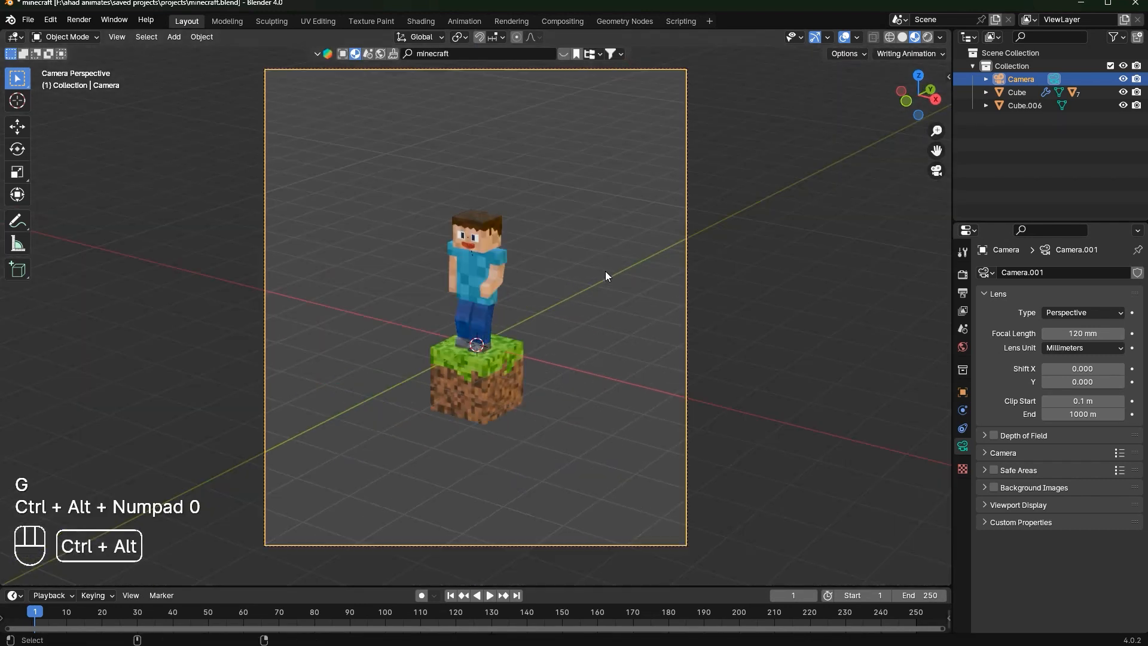
key(ctrl+s)
Realign the camera to a slightly rotated view from farther back
key(g)
right_click(589, 299)
middle_drag(589, 299, 604, 296)
scroll(605, 296, down, 2)
key(ctrl+alt+KP_0)
Set the camera's passepartout opacity to 1.000 in its viewport display settings and save the file
click(1021, 522)
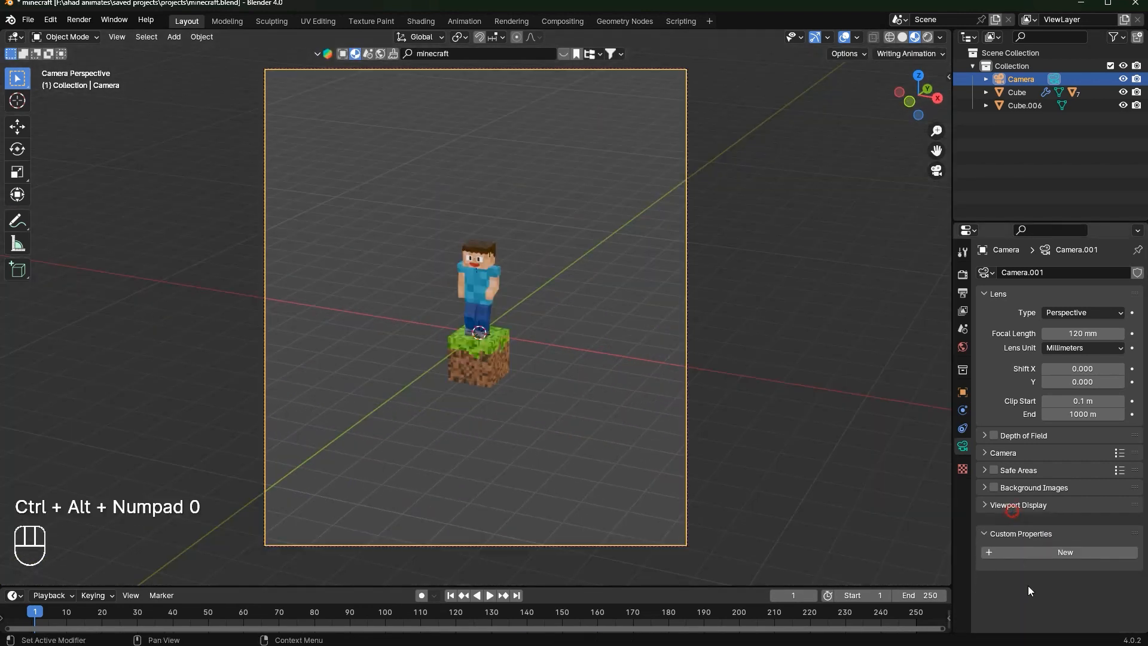
click(1014, 504)
drag(1073, 601, 1112, 600)
key(ctrl+s)
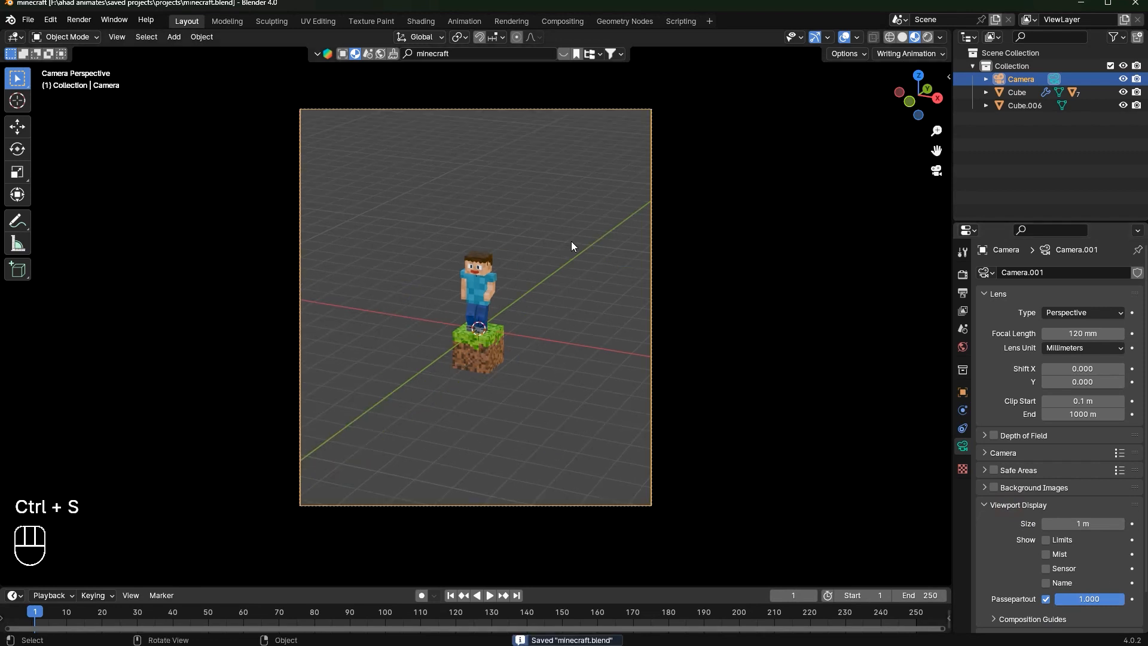
Realign the camera to a closer view of the character and grass block, and save the file
middle_drag(572, 241, 573, 242)
scroll(572, 242, up, 2)
key(ctrl+alt+KP_0)
key(ctrl+s)
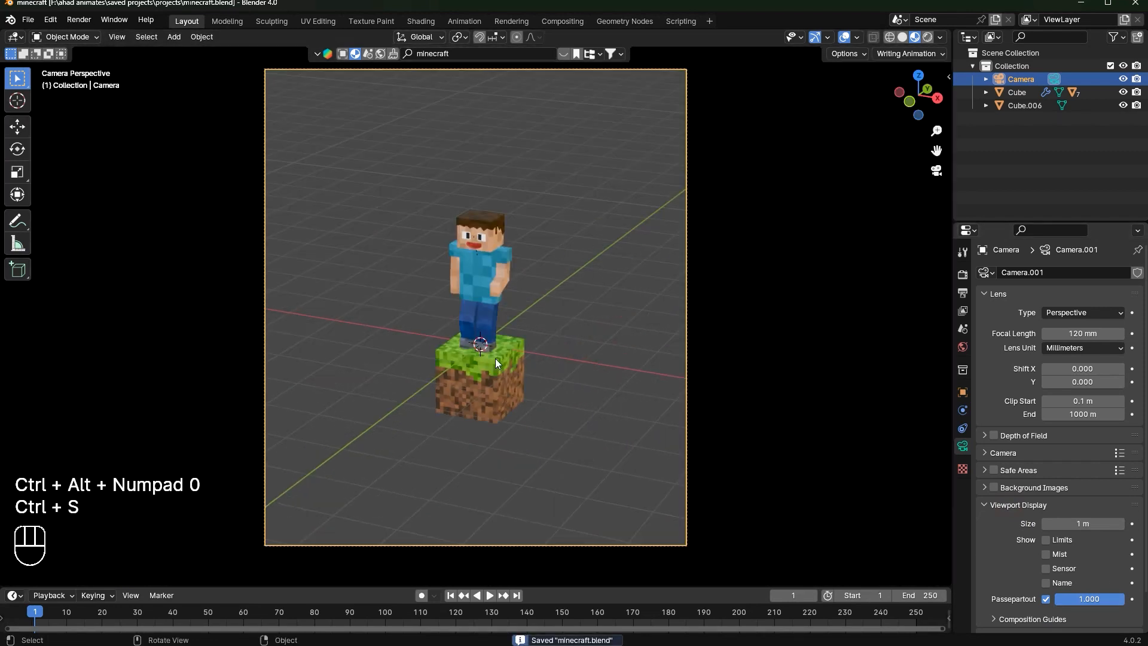
Scale up the grass block beneath the character
click(495, 358)
key(g)
right_click(562, 397)
key(g)
click(550, 398)
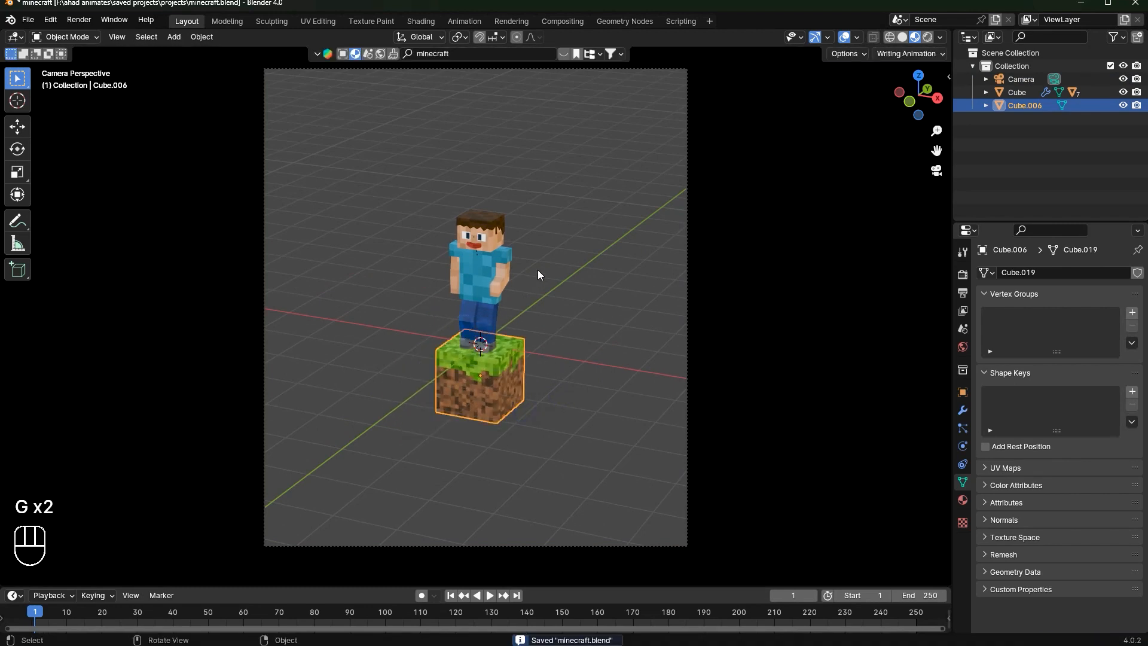
key(s)
right_click(589, 365)
key(s)
click(609, 376)
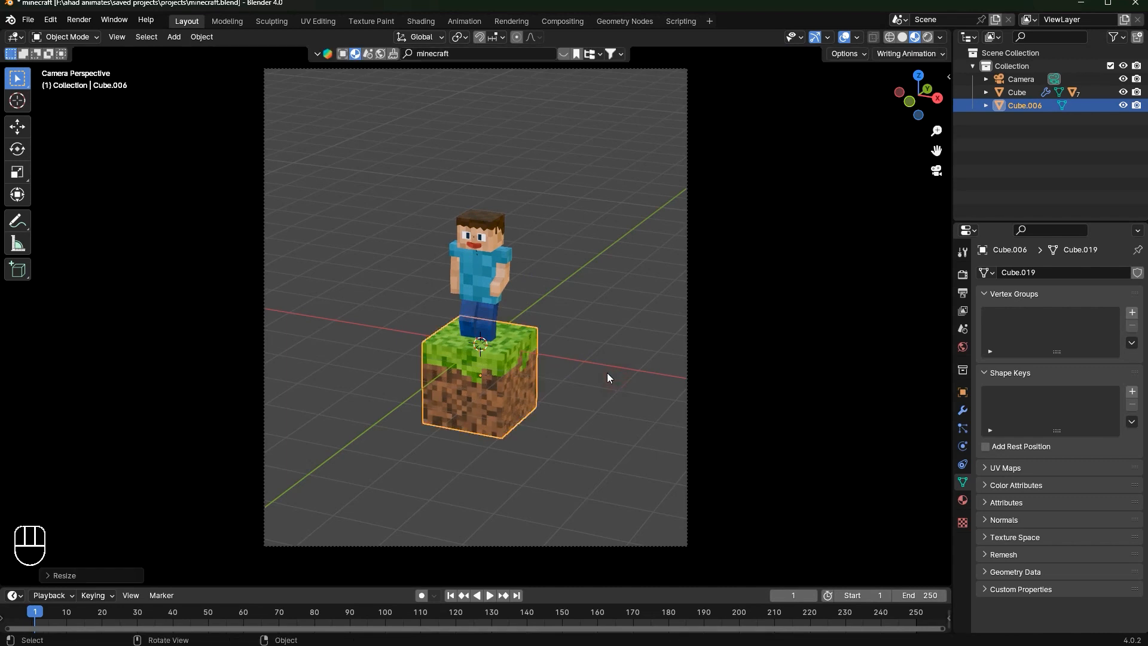
Duplicate the grass block and move the copy about 1.6 m along X, beside the original, working in front view
scroll(608, 372, up, 2)
key(shift+d)
right_click(611, 326)
middle_drag(635, 284, 665, 293)
key(g)
key(x)
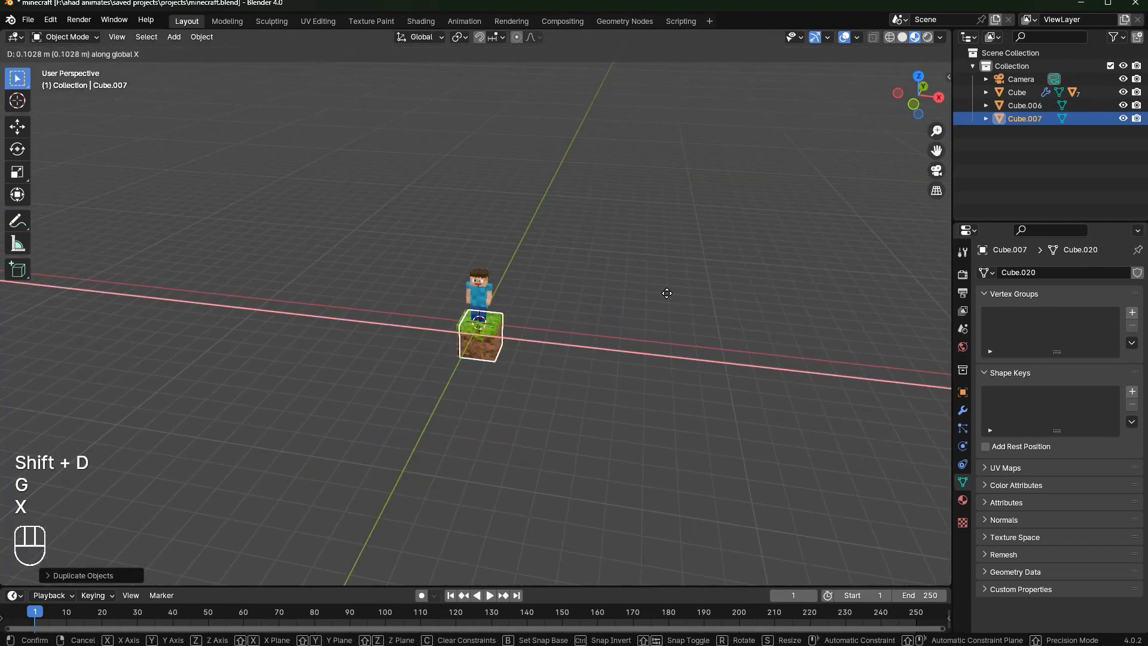
click(662, 291)
click(913, 104)
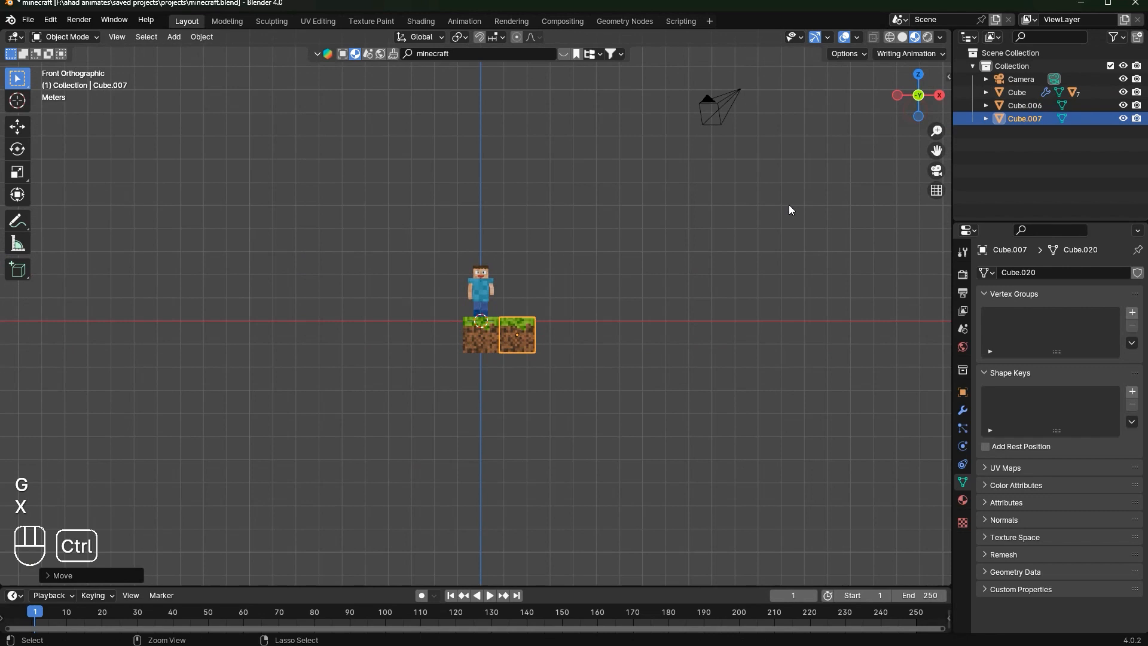
key(ctrl+z)
scroll(586, 470, up, 4)
key(g)
key(x)
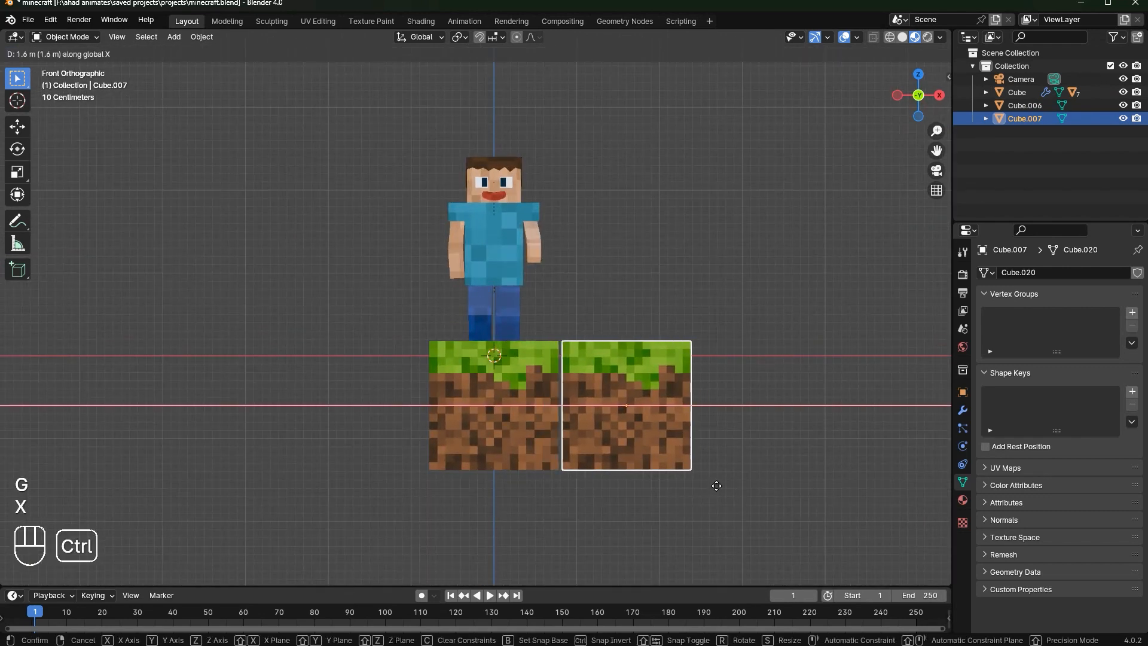
click(713, 482)
Slide the copied block along X flush against the original and lower it about 0.4 m along Z
scroll(807, 321, up, 1)
scroll(807, 321, up, 5)
key(g)
key(x)
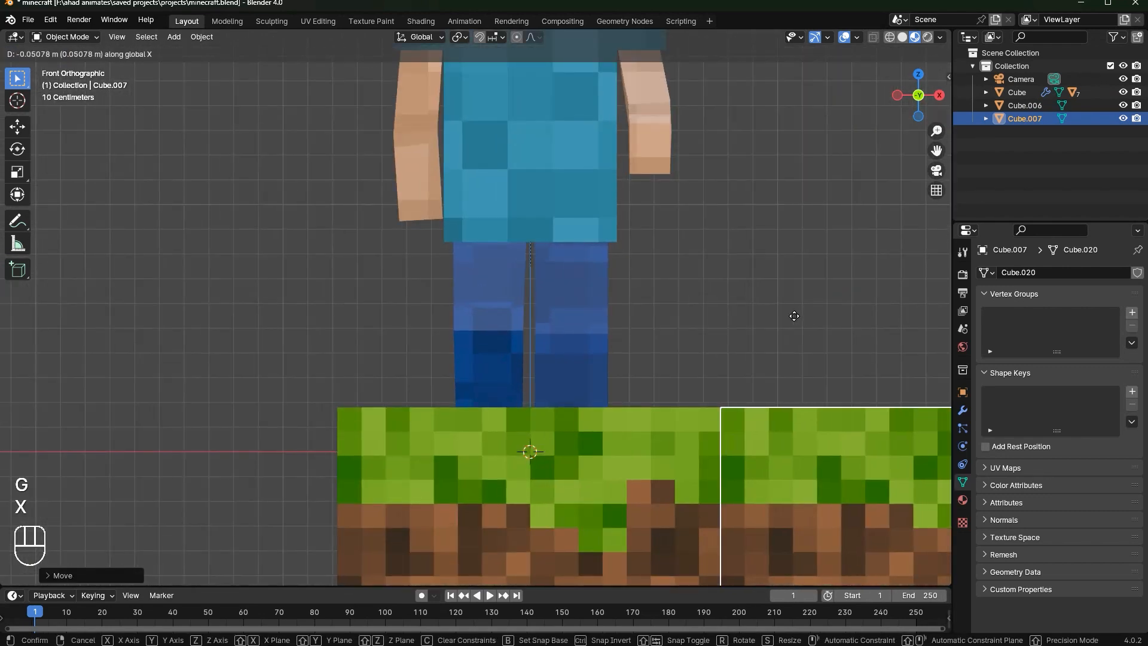
click(794, 322)
scroll(794, 319, down, 4)
key(g)
key(z)
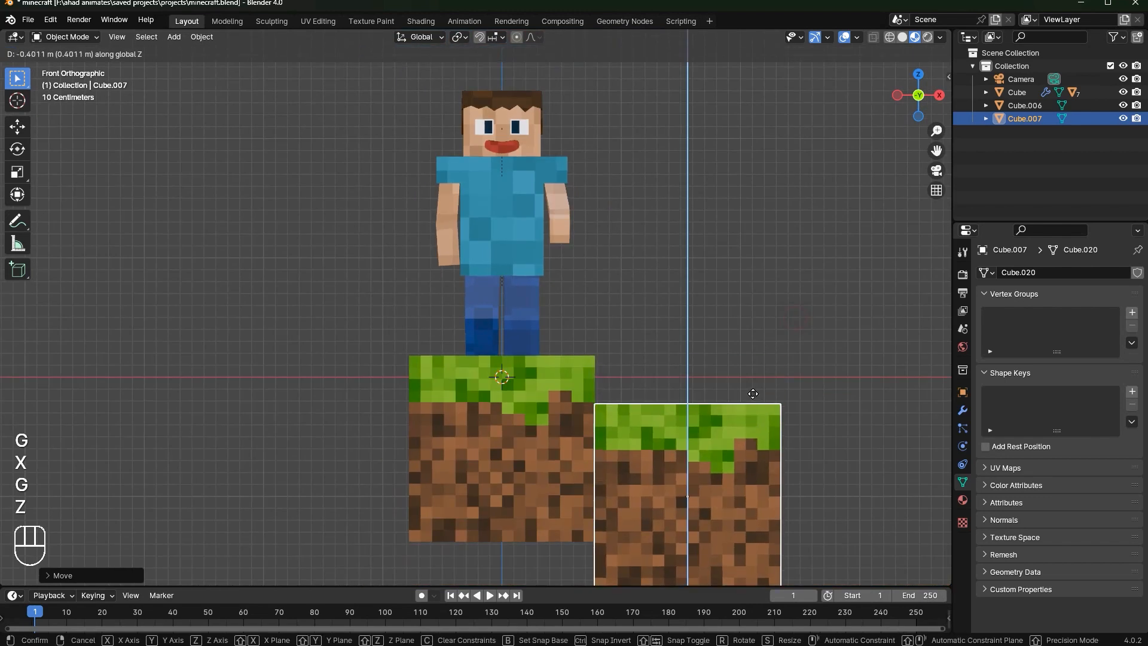
click(751, 394)
Rotate the copied grass block 90° about Z while looking through the camera
click(932, 173)
text(r)
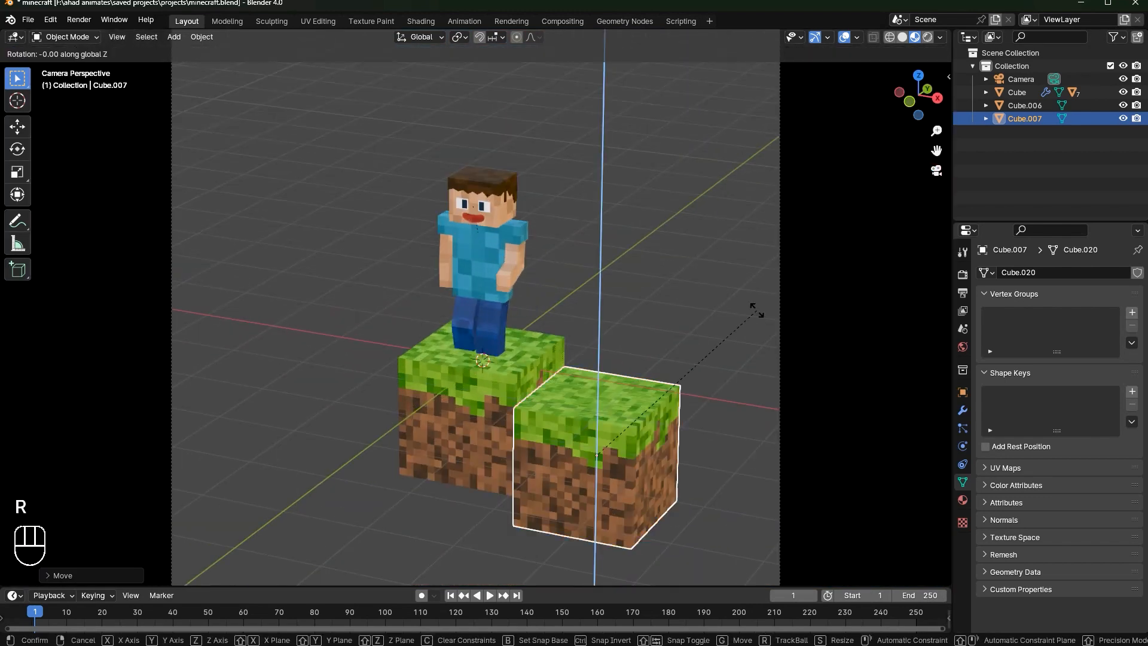
text(90)
click(755, 310)
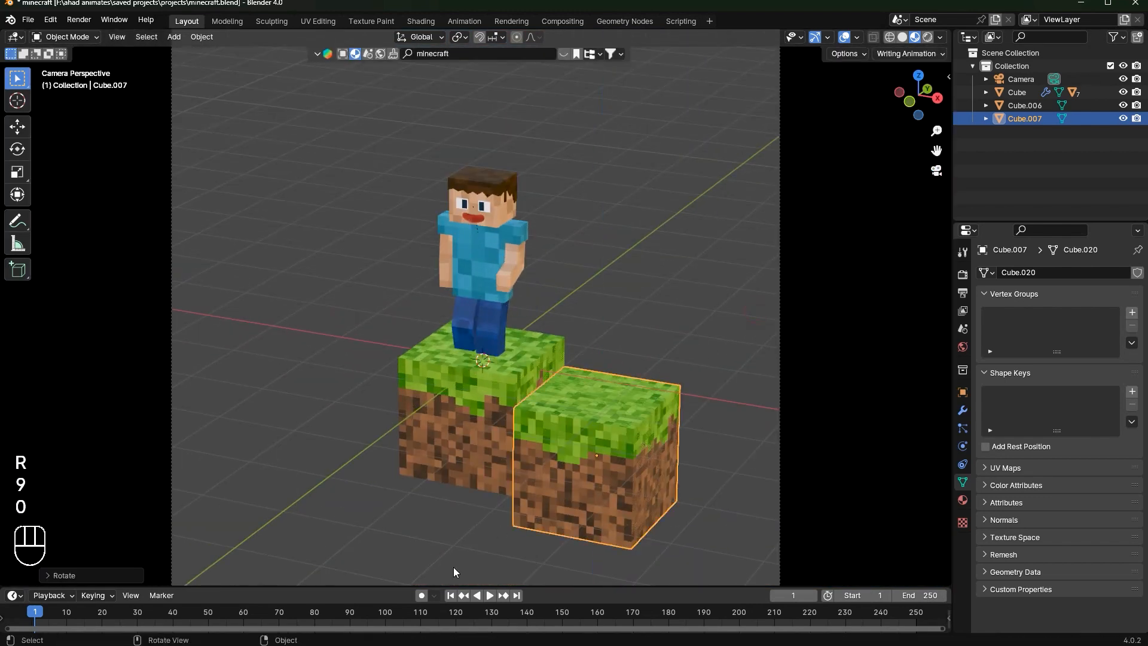
Duplicate both grass blocks together and rotate the copies 90° about the Z axis
shift+click(488, 421)
middle_drag(488, 422, 698, 356)
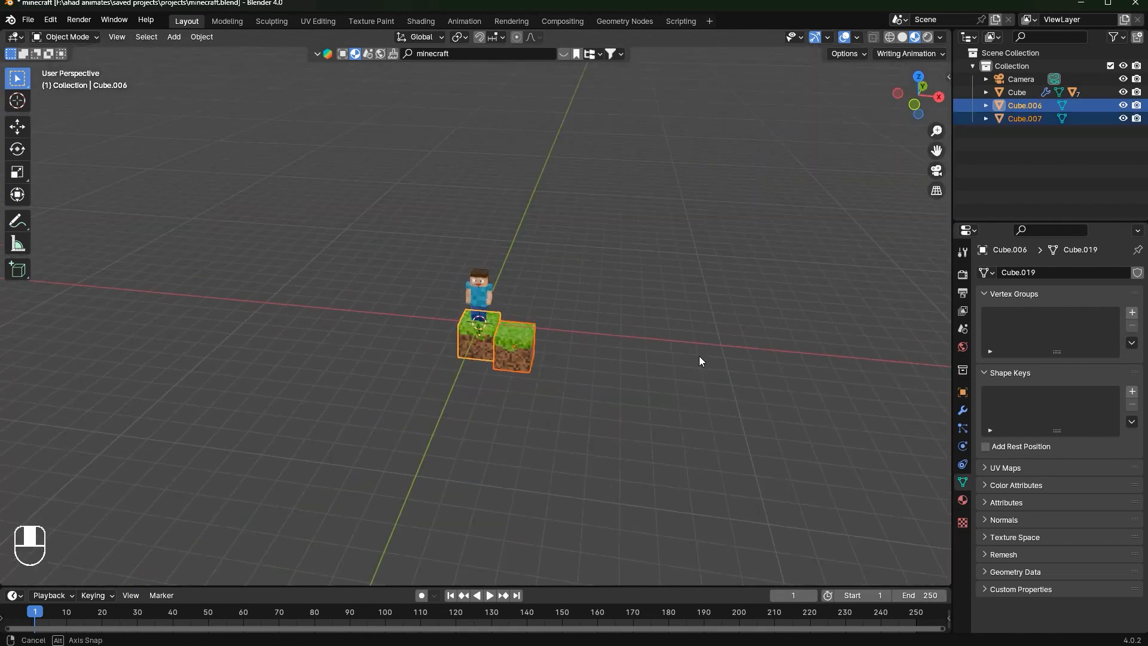
key(shift+d)
right_click(709, 306)
text(rz90)
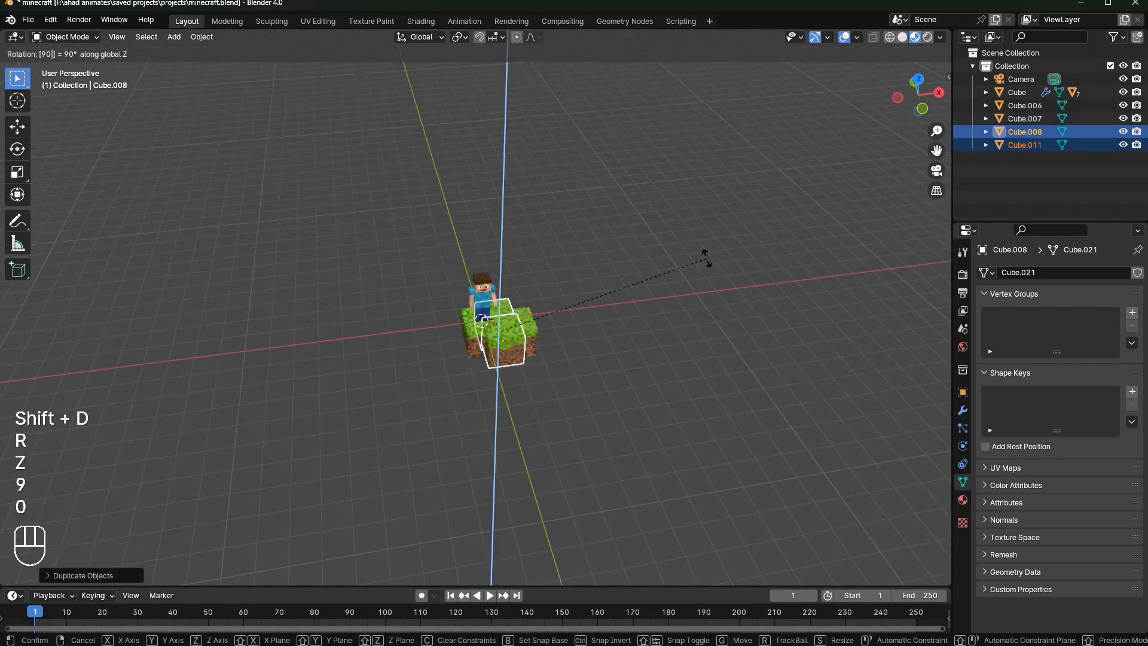
click(706, 259)
Move the rotated pair of blocks in top view to the negative X side of the character's block
click(918, 79)
scroll(592, 340, up, 3)
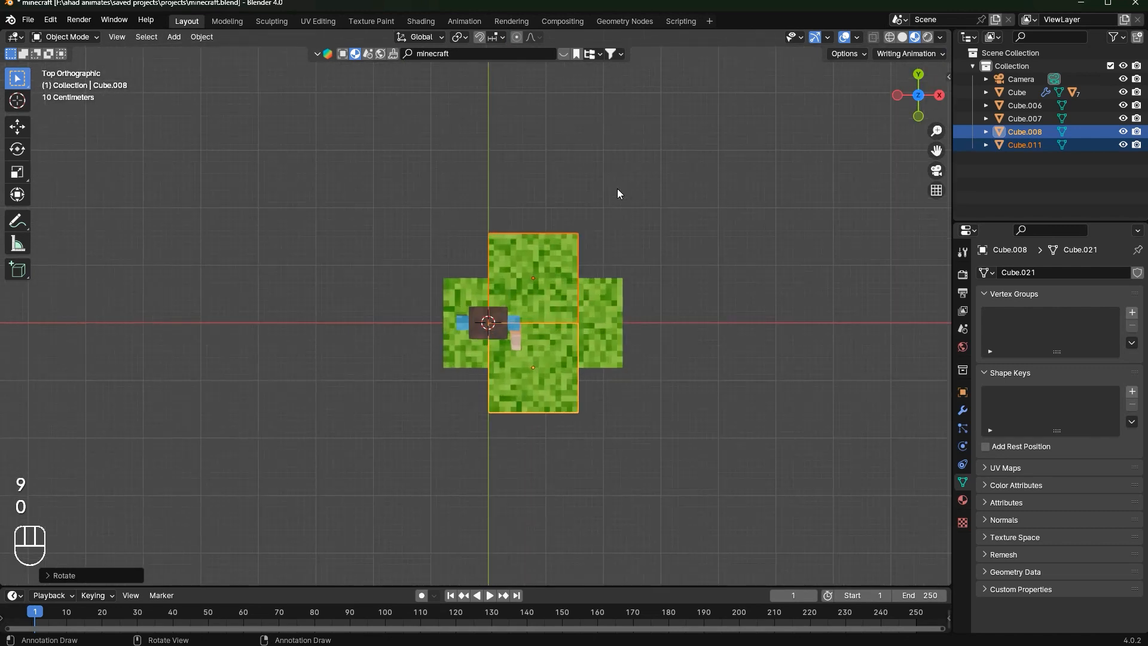
key(g)
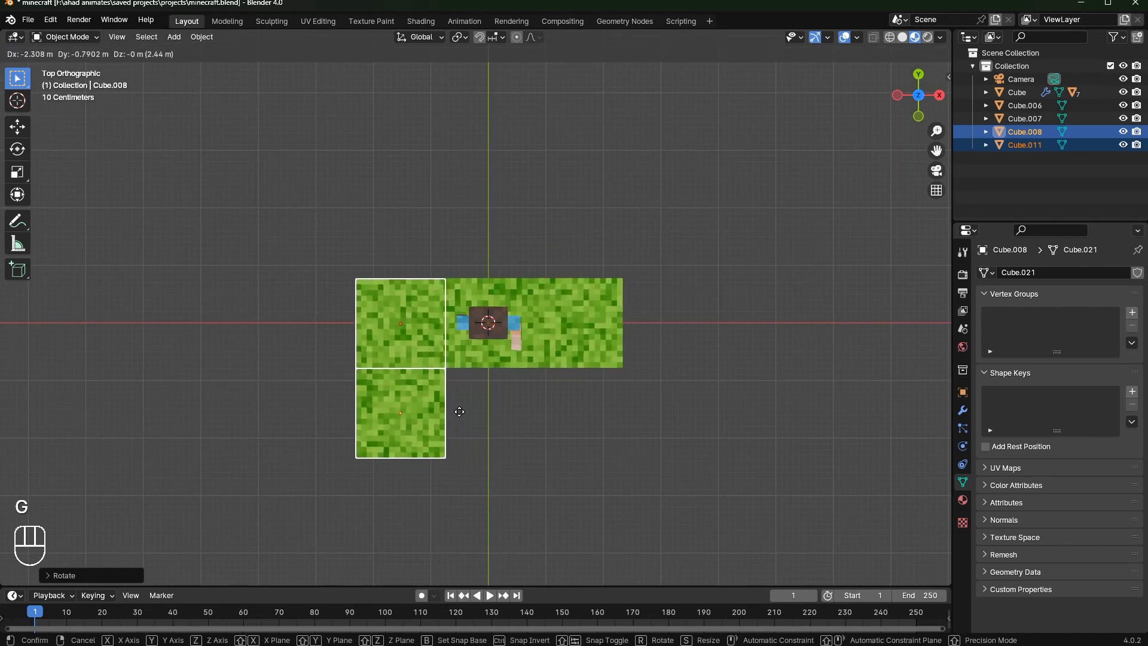
click(459, 416)
Raise the rear block of the new pair along Z and lower the front one, checking through the camera
click(918, 116)
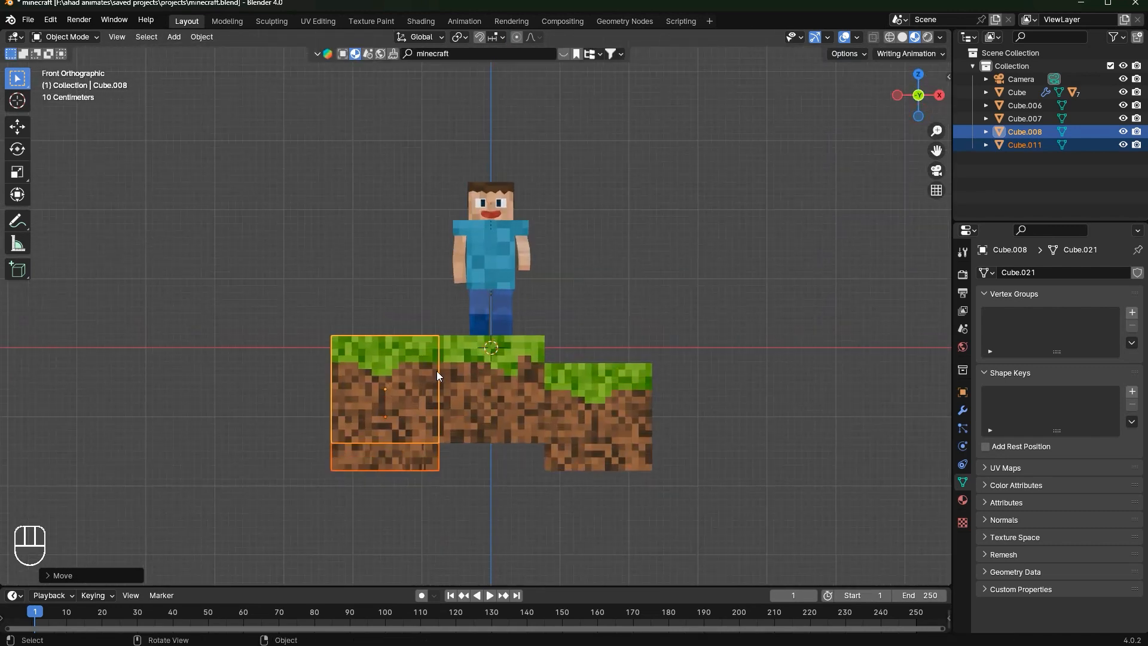
click(929, 173)
click(390, 347)
key(g)
key(z)
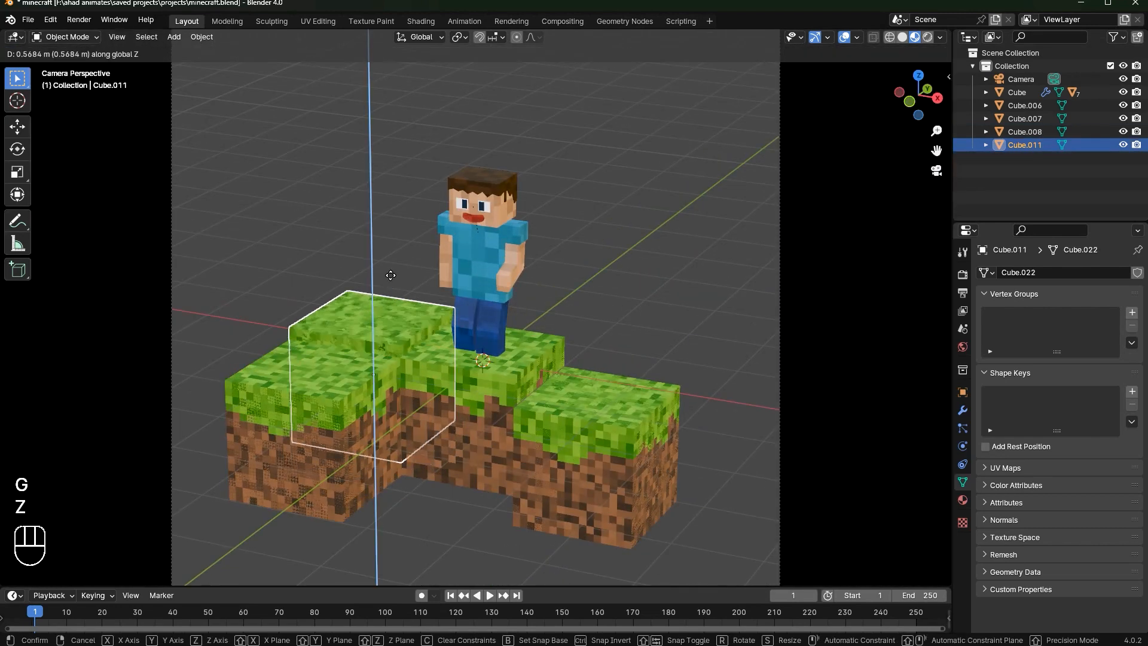
click(392, 302)
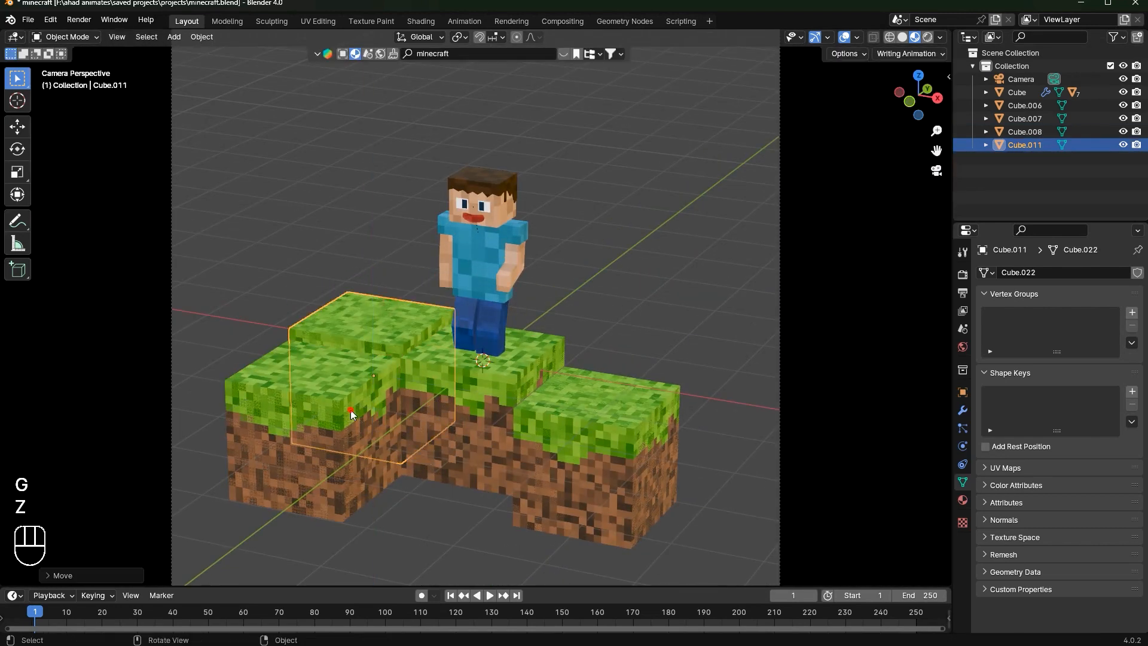
click(352, 412)
key(g)
key(z)
click(494, 451)
Try moving the character's grass block along Y, and undo the move
click(478, 434)
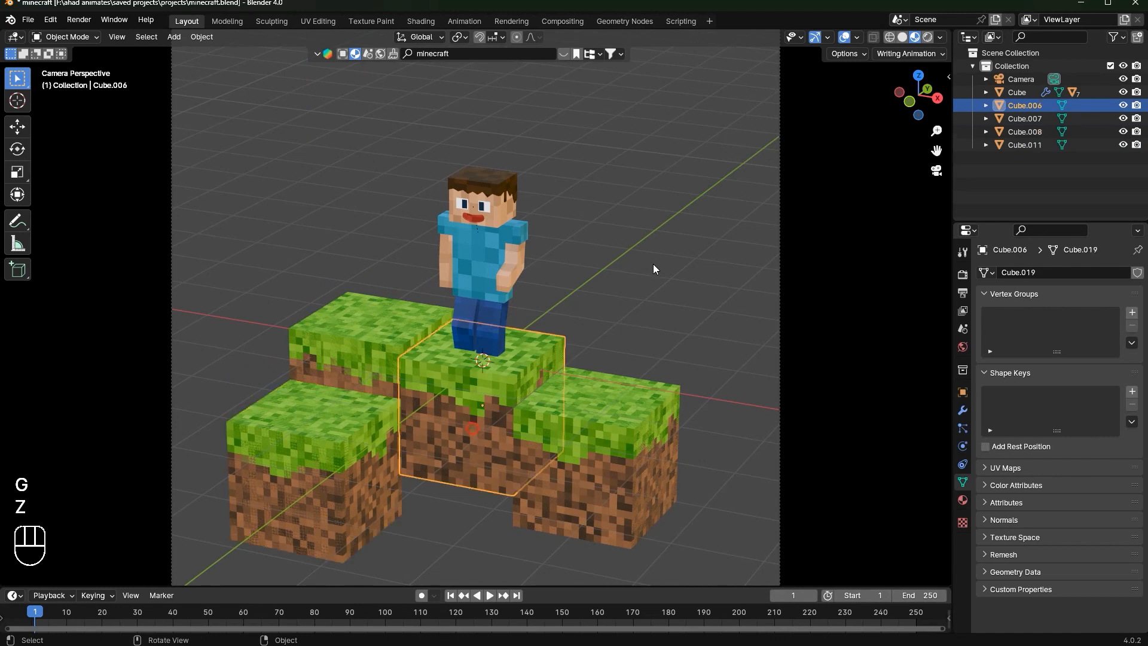
key(g)
key(y)
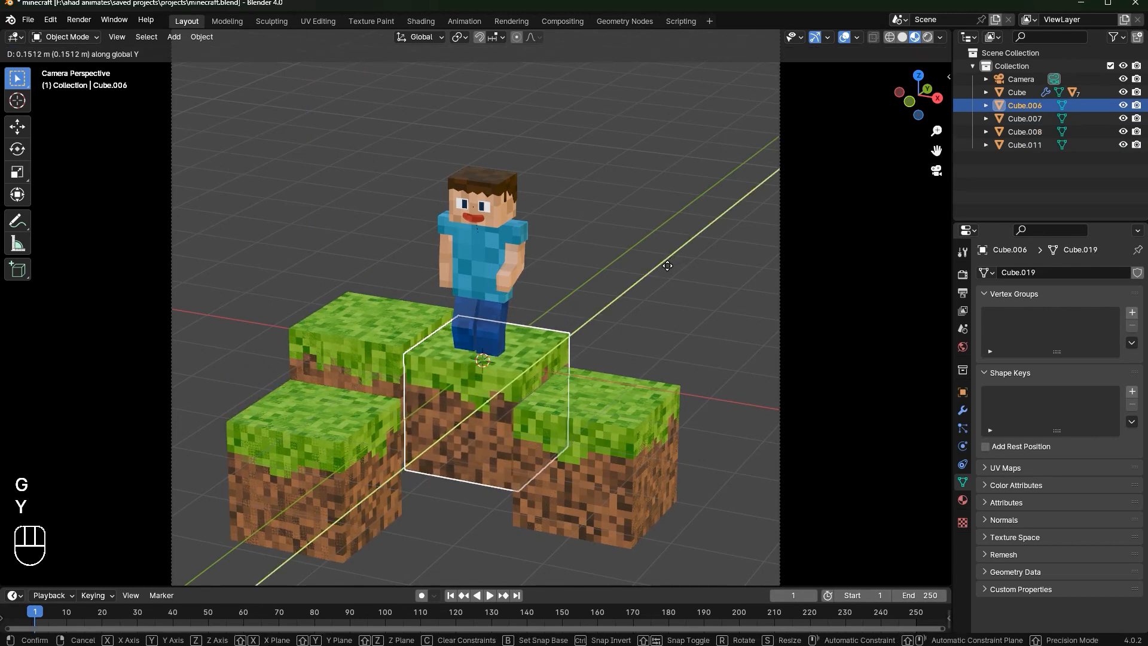
click(667, 264)
middle_drag(580, 449, 602, 458)
key(ctrl+z)
Duplicate all four grass blocks and rotate the copies roughly 180° in top view
scroll(490, 383, up, 2)
click(445, 389)
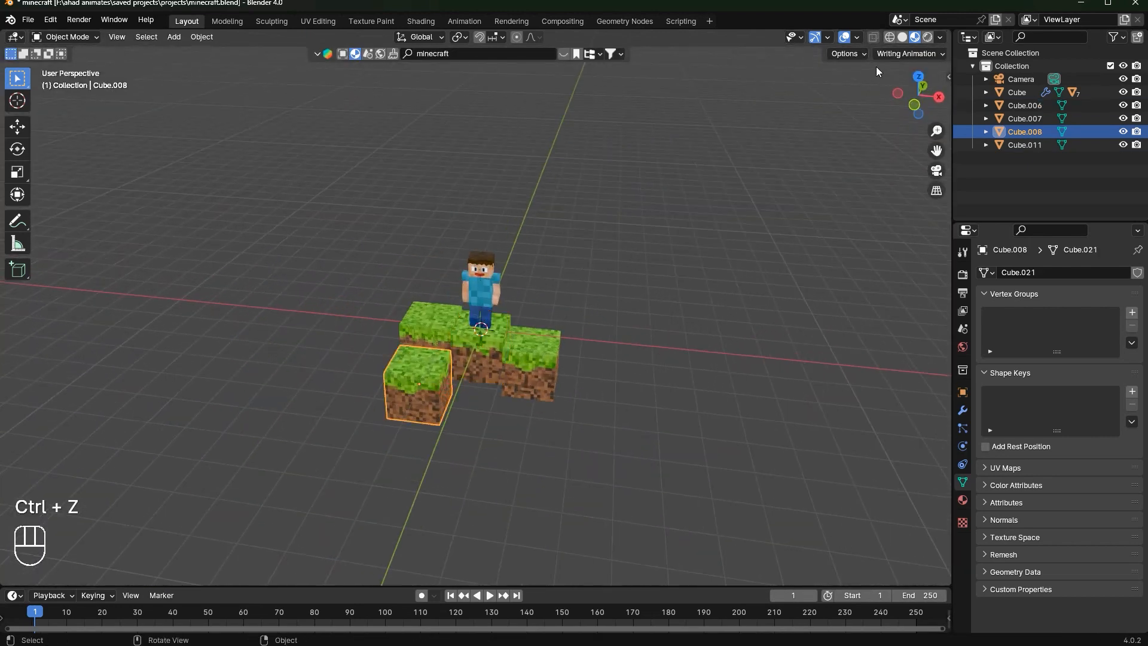
shift+drag(439, 361, 537, 358)
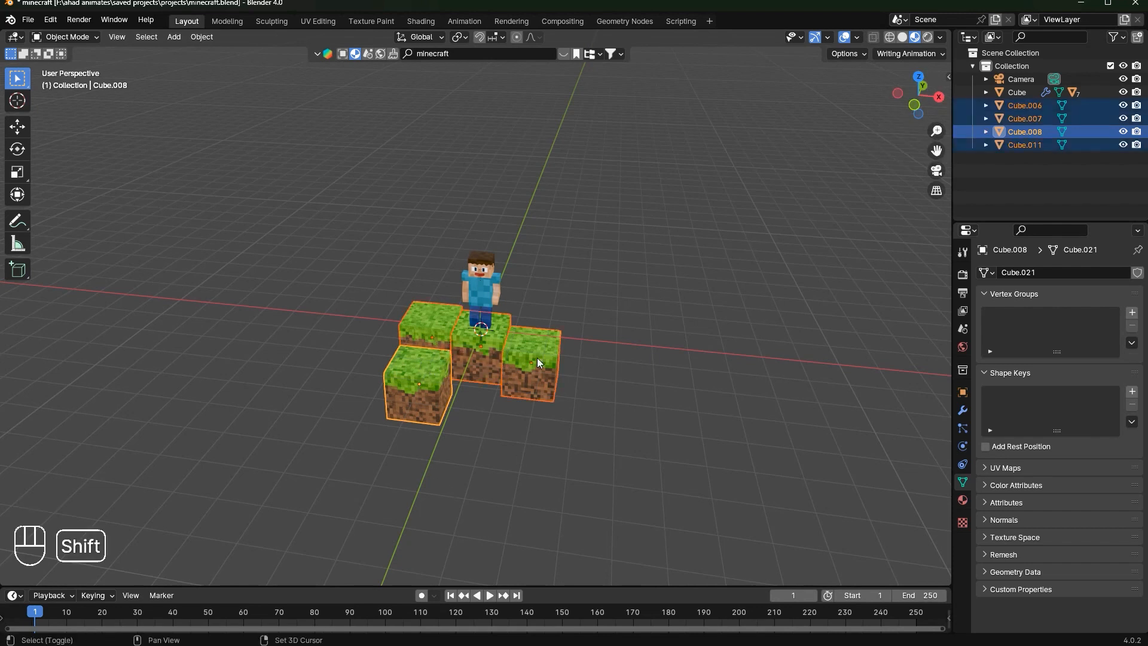
click(918, 76)
key(shift+d)
key(r)
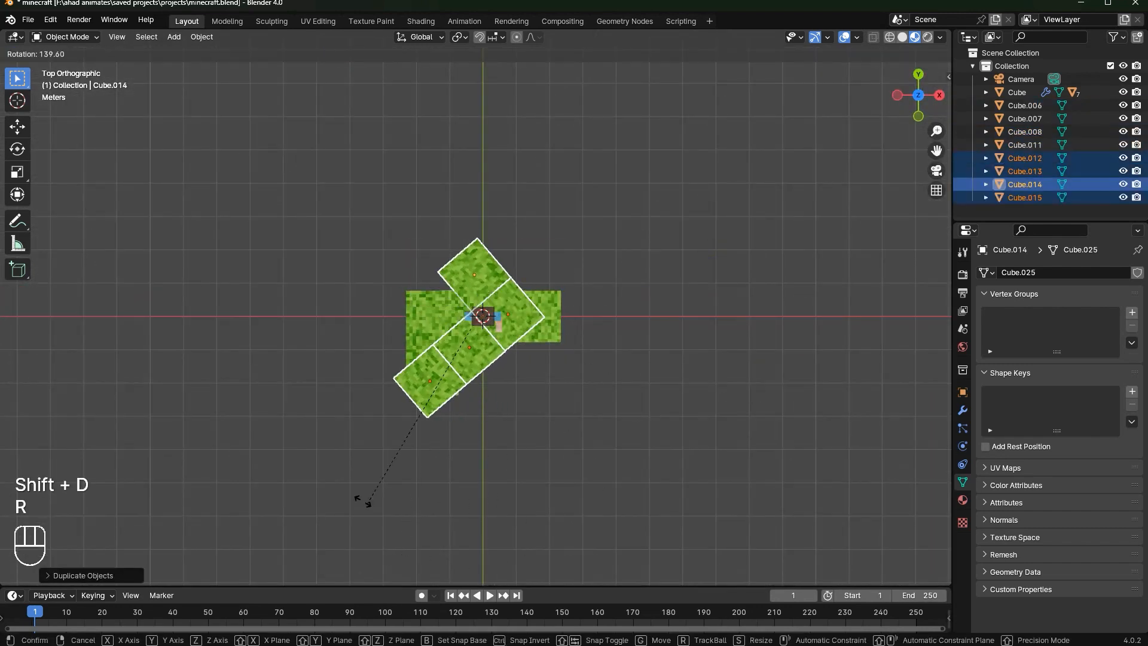
click(290, 375)
Move the four duplicated blocks against the originals and straighten their rotation to line up with them
key(g)
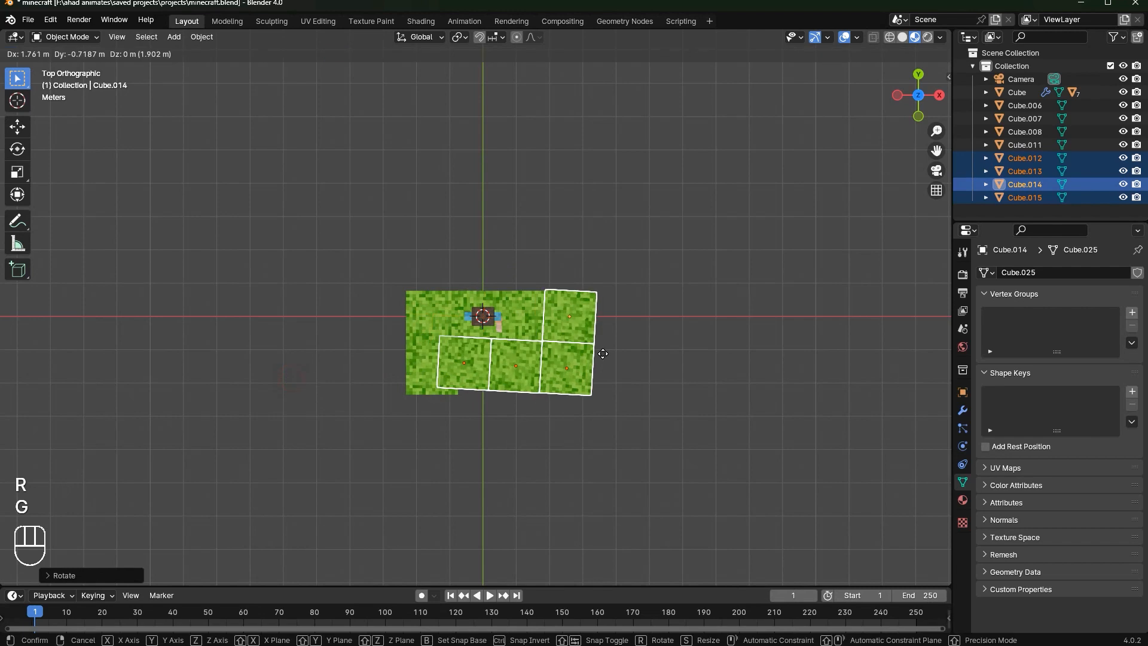
click(802, 426)
scroll(802, 426, up, 4)
key(r)
key(ctrl+g)
key(g)
key(r)
click(811, 358)
key(g)
click(803, 368)
Rearrange the duplicated blocks individually in top view, placing one in front, one at the far positive X end, and one in the central gap
click(601, 432)
key(g)
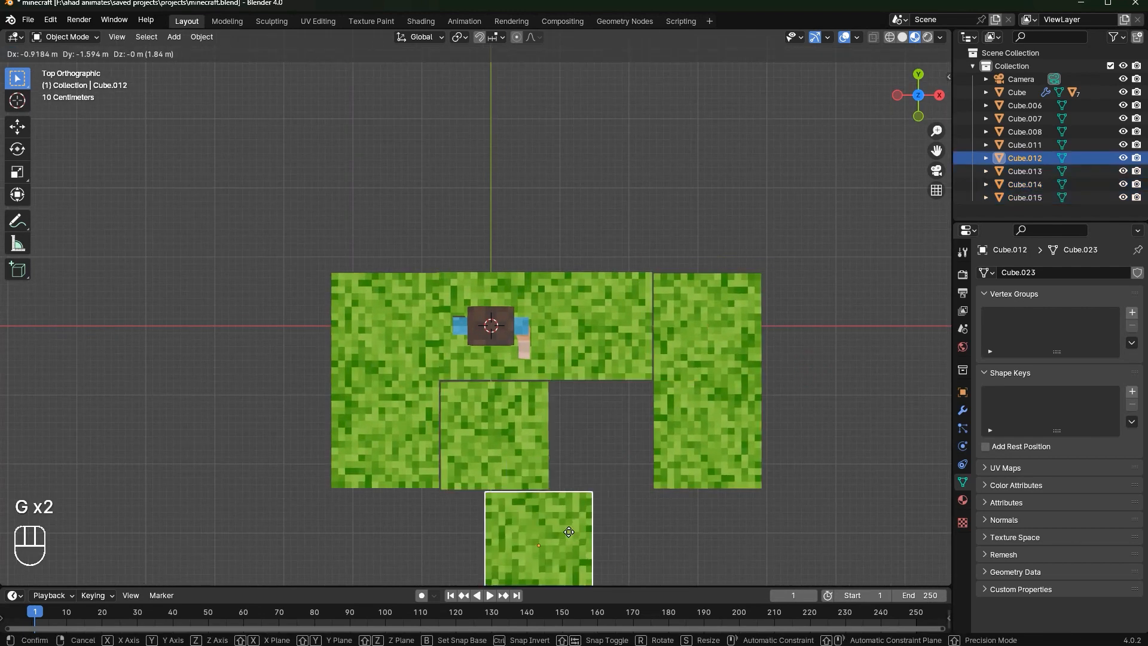
click(500, 541)
click(731, 325)
key(g)
click(841, 430)
click(705, 407)
key(g)
click(690, 276)
click(814, 425)
key(g)
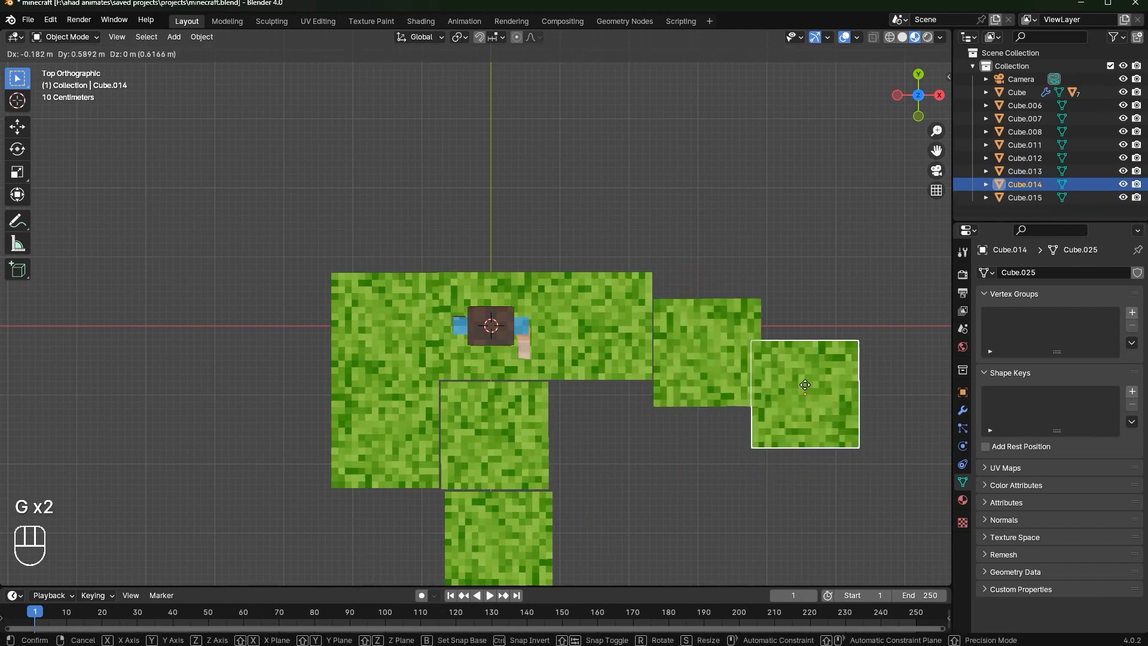
click(597, 424)
Raise the original grass block on the character's positive X side along Z, looking through the camera
click(709, 340)
click(937, 171)
click(598, 377)
key(g)
key(z)
click(598, 359)
Lower the duplicated front block along Z, adjust the height of the outermost block, and check the arrangement in front view
click(544, 503)
key(g)
key(z)
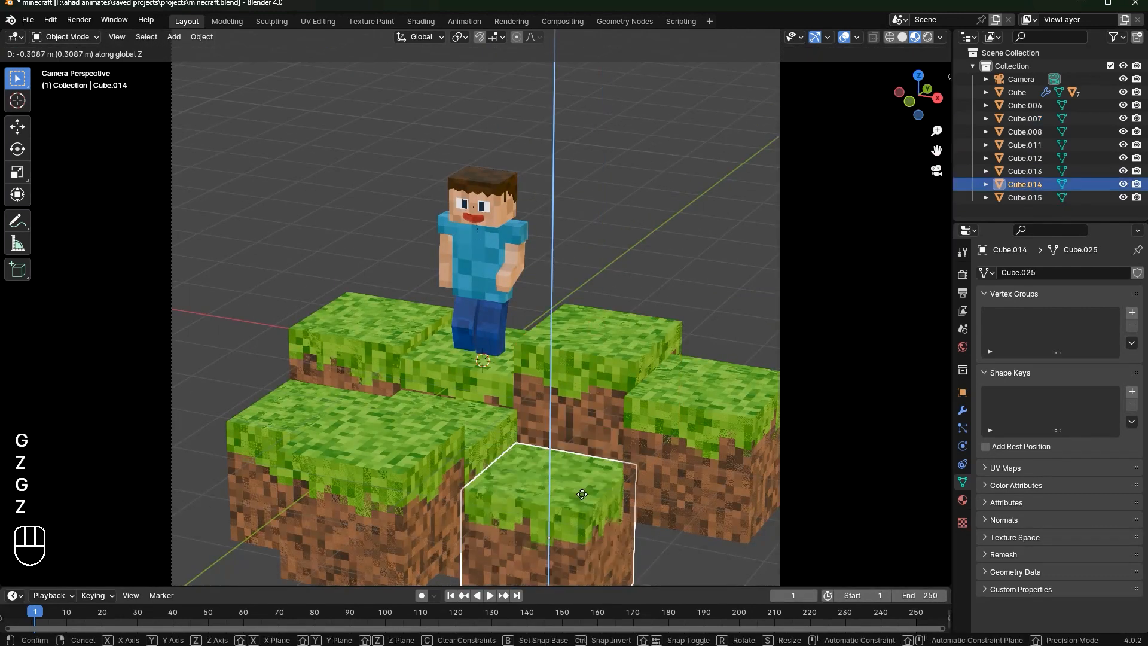
click(449, 419)
key(g)
key(z)
click(644, 449)
scroll(644, 449, down, 1)
click(908, 101)
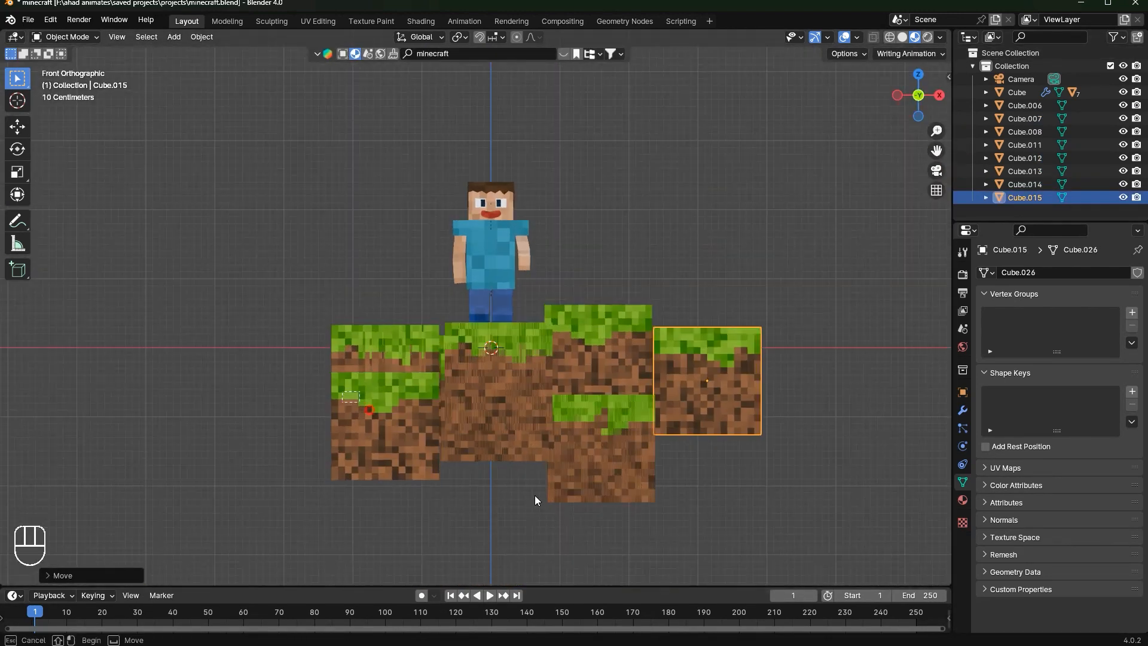
Duplicate all the grass blocks and lower the copies along Z to build a second terrain layer beneath the originals
drag(299, 509, 799, 335)
key(shift+d)
key(g)
key(z)
click(810, 413)
middle_drag(936, 157, 870, 123)
key(KP_0)
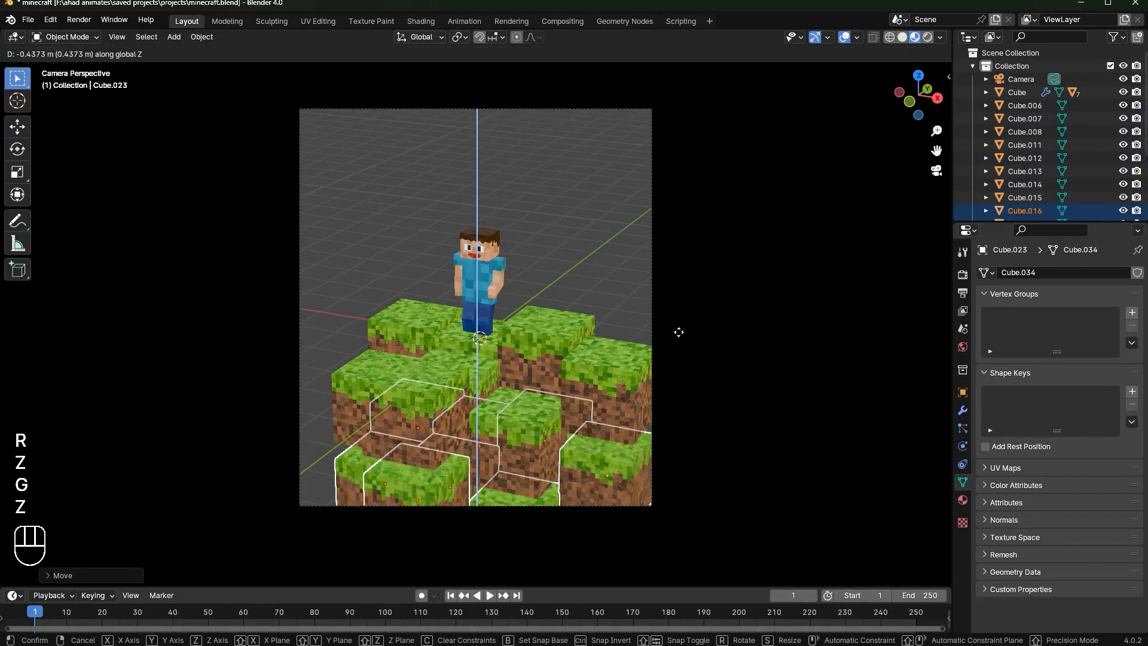
Delete three surplus grass blocks, including the one on the character's negative X side and the outermost one on the positive X side
click(433, 404)
key(Delete)
click(448, 311)
key(Delete)
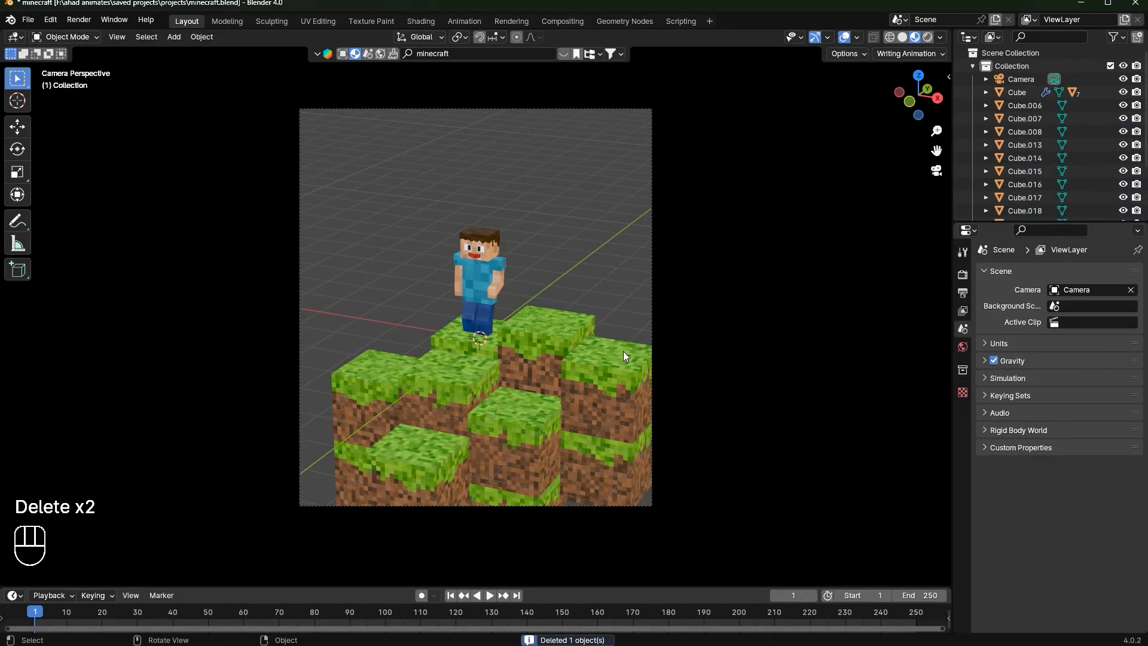
click(623, 353)
key(Delete)
Adjust the height of the remaining block on the character's negative X side along Z to fill the gap
middle_drag(623, 353, 446, 379)
click(446, 381)
key(g)
key(z)
key(KP_0)
key(g)
key(z)
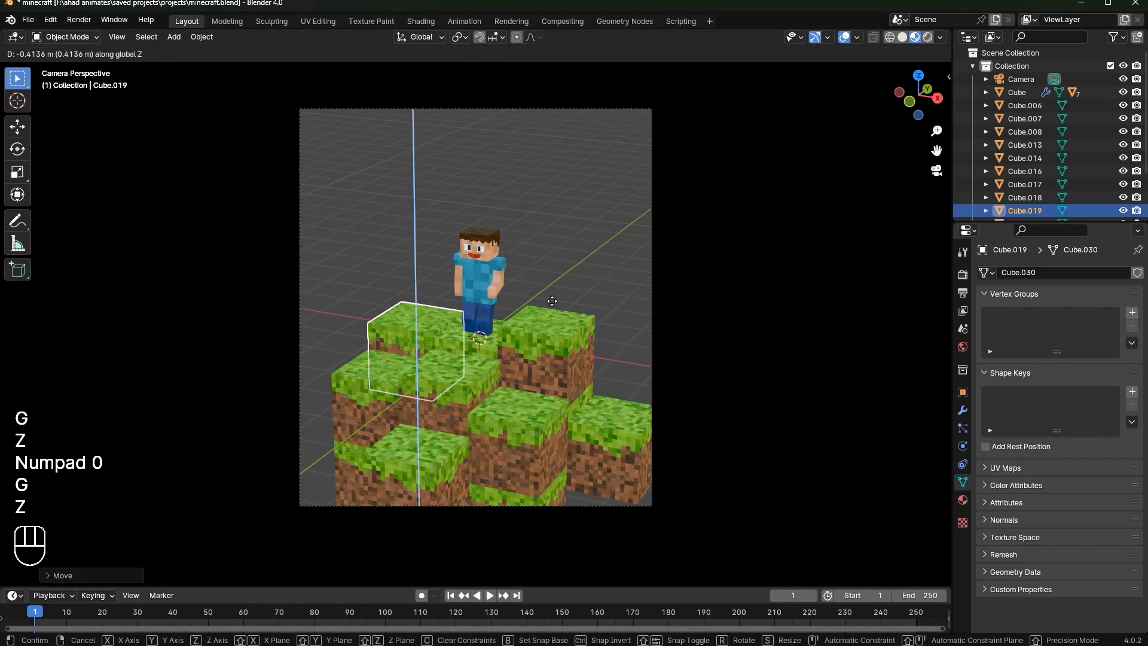
Duplicate a grass block, offset the copy along Z, and reposition the front block on the positive X side
key(shift+d)
key(g)
key(g)
key(z)
click(611, 449)
key(g)
click(608, 482)
Duplicate further grass blocks and shift the copies along Y to extend the terrain
key(shift+d)
middle_drag(608, 482, 573, 327)
key(g)
key(g)
shift+click(523, 362)
key(shift+d)
key(g)
key(y)
click(636, 313)
Reposition the copied blocks through the camera to fill the empty area on the positive X side
key(KP_0)
key(g)
middle_click(707, 292)
key(g)
key(g)
middle_click(720, 328)
click(720, 329)
Move a grass block to the negative X edge of the camera frame
middle_drag(311, 383, 410, 386)
click(410, 383)
key(KP_0)
key(g)
click(282, 335)
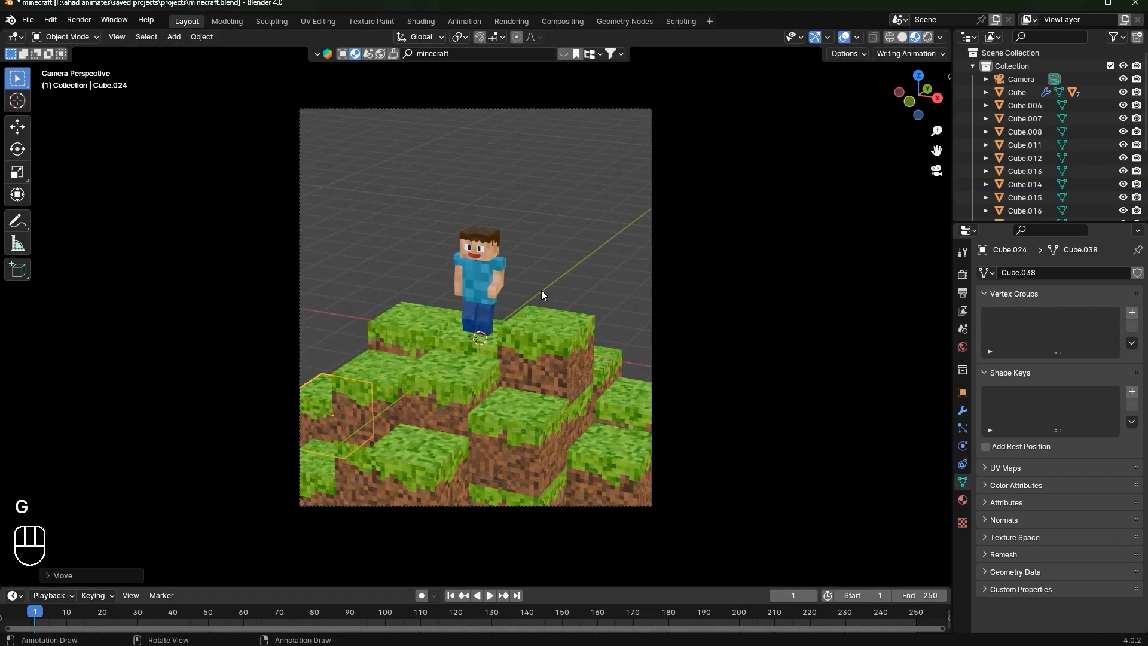
Raise the character along Z, and raise the grass block beneath it to form the peak of the terrain
scroll(526, 294, up, 2)
click(490, 281)
key(g)
key(z)
click(503, 221)
click(490, 343)
key(g)
key(z)
click(551, 275)
Adjust the character's height along Z so the feet rest on the raised block, and save the file
click(490, 245)
scroll(509, 270, up, 7)
key(g)
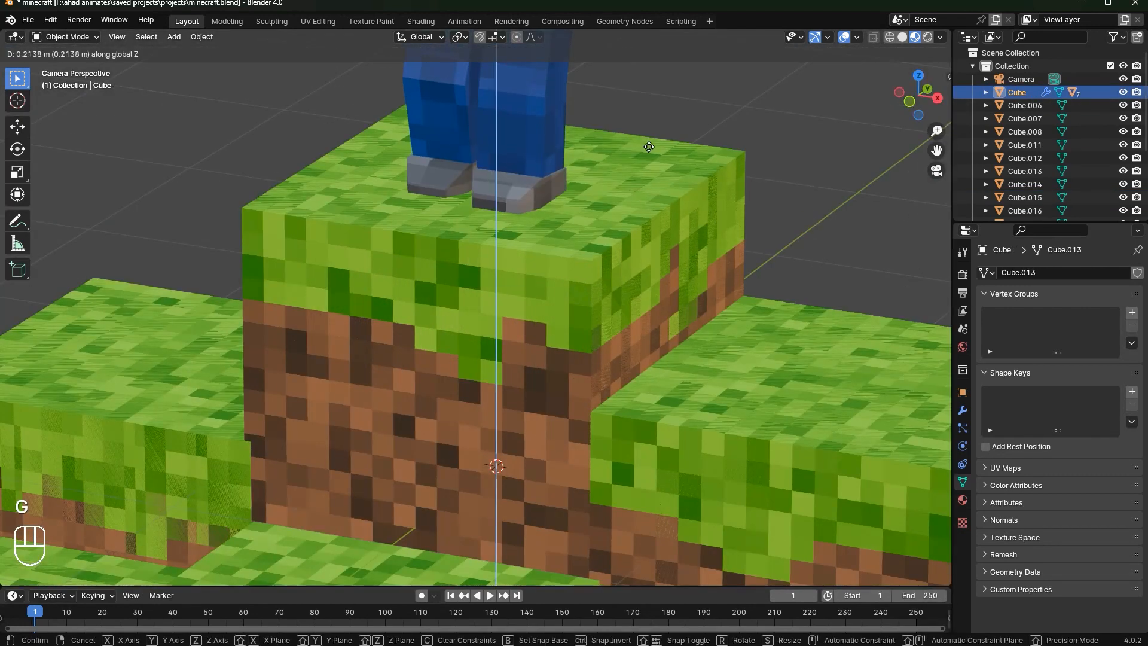
click(642, 332)
scroll(642, 331, down, 8)
key(ctrl+s)
key(ctrl+s)
Examine the character and the surrounding terrain up close and through the camera
scroll(622, 173, down, 2)
click(479, 235)
scroll(478, 235, up, 4)
middle_drag(515, 221, 629, 305)
scroll(629, 305, up, 2)
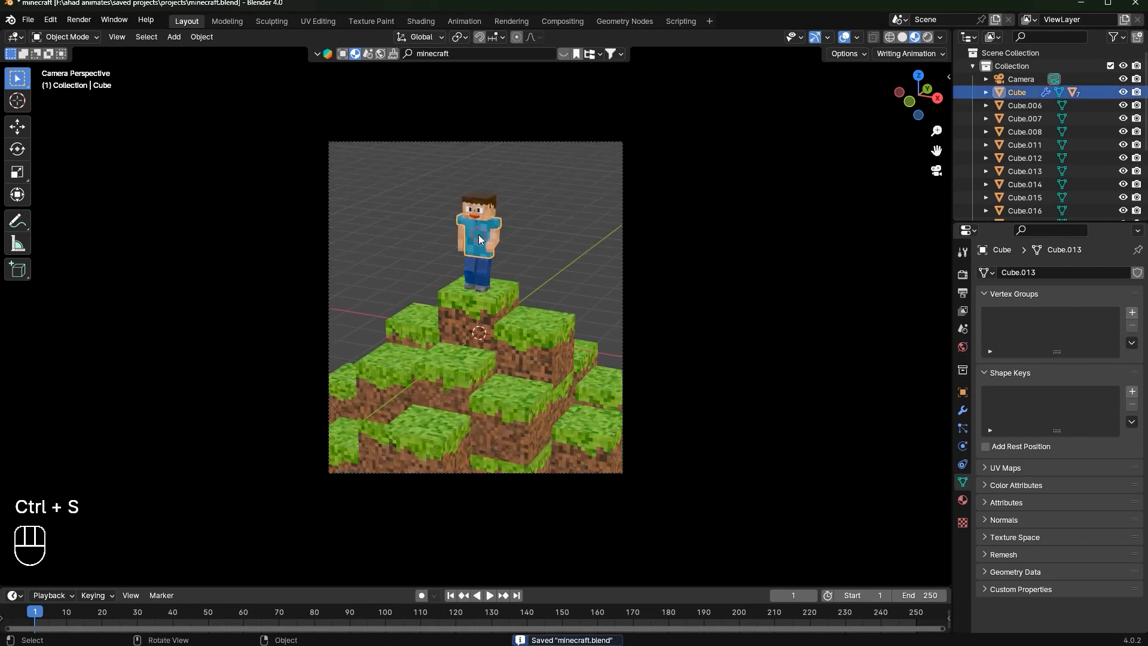
scroll(630, 305, down, 12)
mouse_move(552, 305)
middle_down()
mouse_move(592, 275)
mouse_move(550, 299)
middle_up()
click(592, 275)
middle_drag(811, 359, 724, 327)
key(KP_0)
scroll(235, 481, down, 1)
Reposition an outer grass block along Z and freely, checking its placement through the camera
middle_drag(358, 359, 460, 392)
click(385, 349)
key(g)
key(z)
key(g)
key(KP_0)
key(g)
middle_drag(538, 401, 418, 383)
Shift the detached outlying grass block along Y toward the rest of the terrain
click(410, 354)
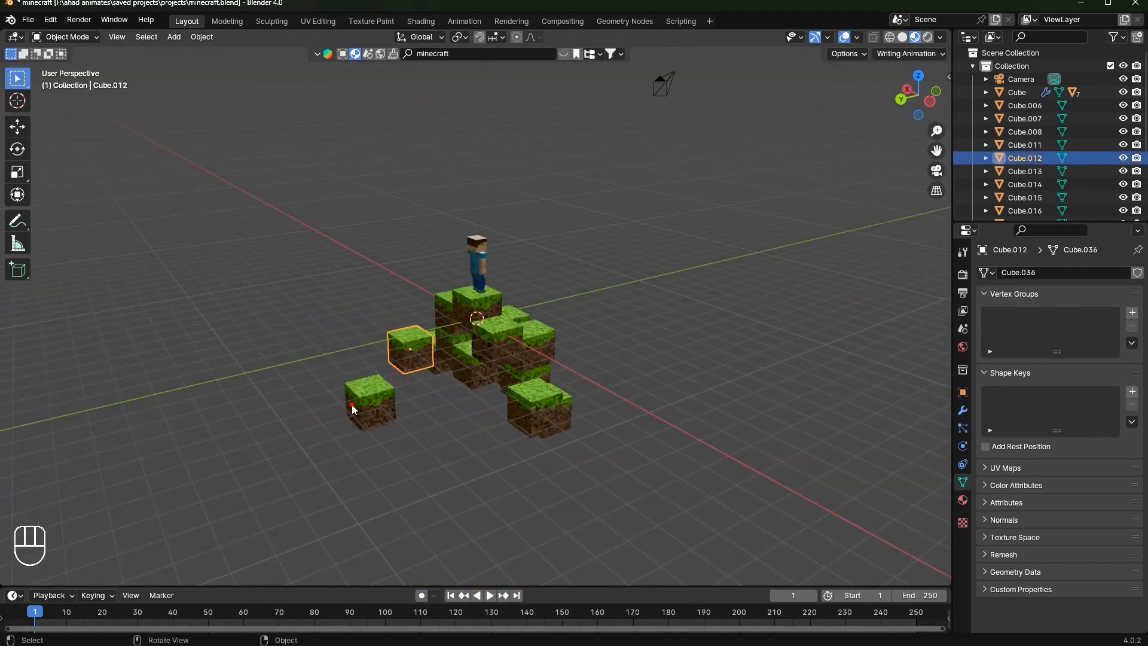
click(353, 408)
key(g)
key(y)
Position the outlying block along Z and X through the camera behind the positive X side blocks, and save the file
key(KP_0)
key(g)
key(z)
key(g)
key(x)
key(g)
middle_click(694, 356)
click(684, 343)
scroll(646, 333, down, 2)
click(646, 332)
key(ctrl+s)
Shift the rear block on the positive X side along X and Y to widen the terrain toward the frame edge
click(625, 370)
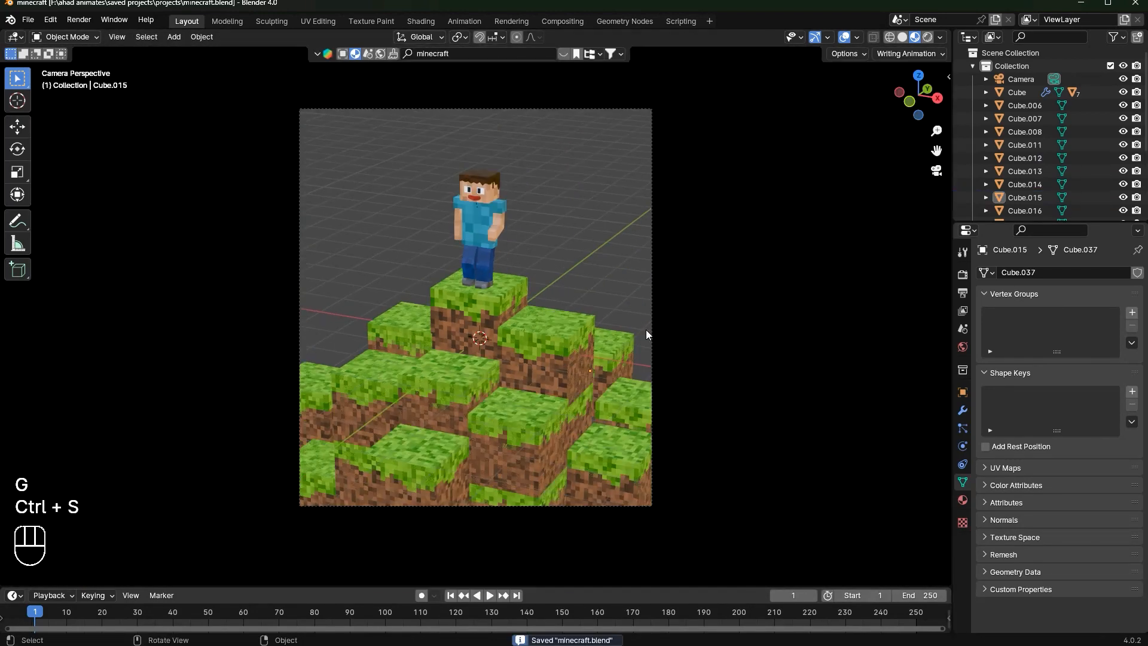
key(g)
key(x)
key(g)
key(y)
click(674, 305)
click(626, 353)
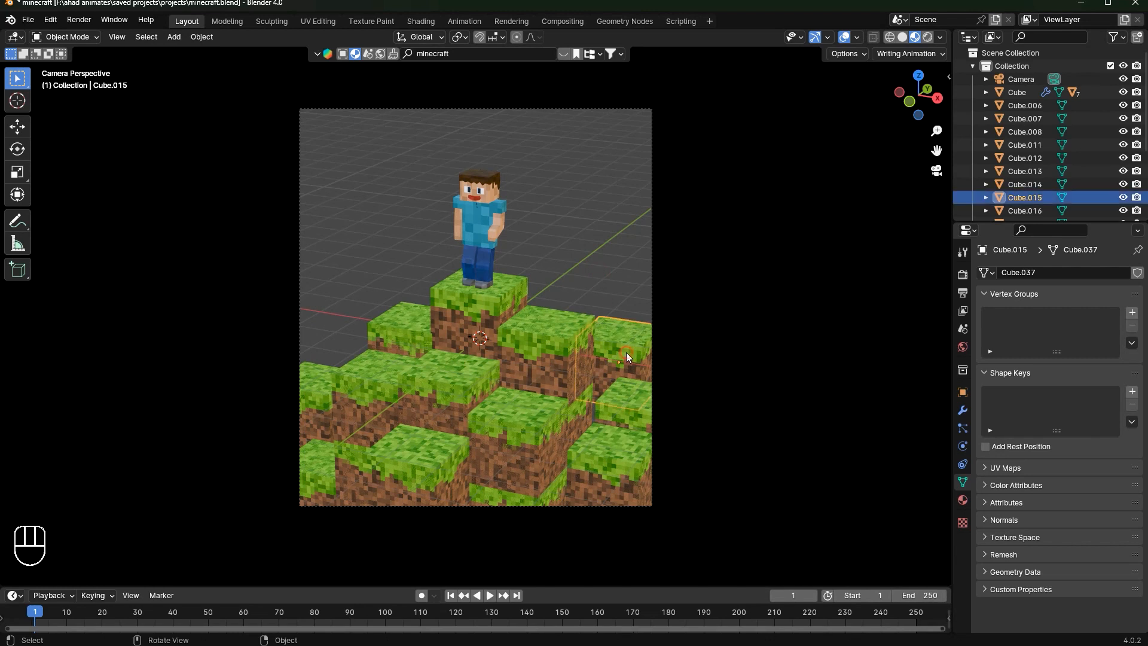
key(g)
middle_click(652, 374)
click(656, 379)
Raise the block in front of the rear positive X block along Z, and save the file
click(641, 383)
key(g)
key(z)
click(641, 348)
key(ctrl+s)
Shift the rear positive X block along X, raise it along Z above its neighbours, and save the file
click(610, 350)
key(g)
key(z)
click(631, 368)
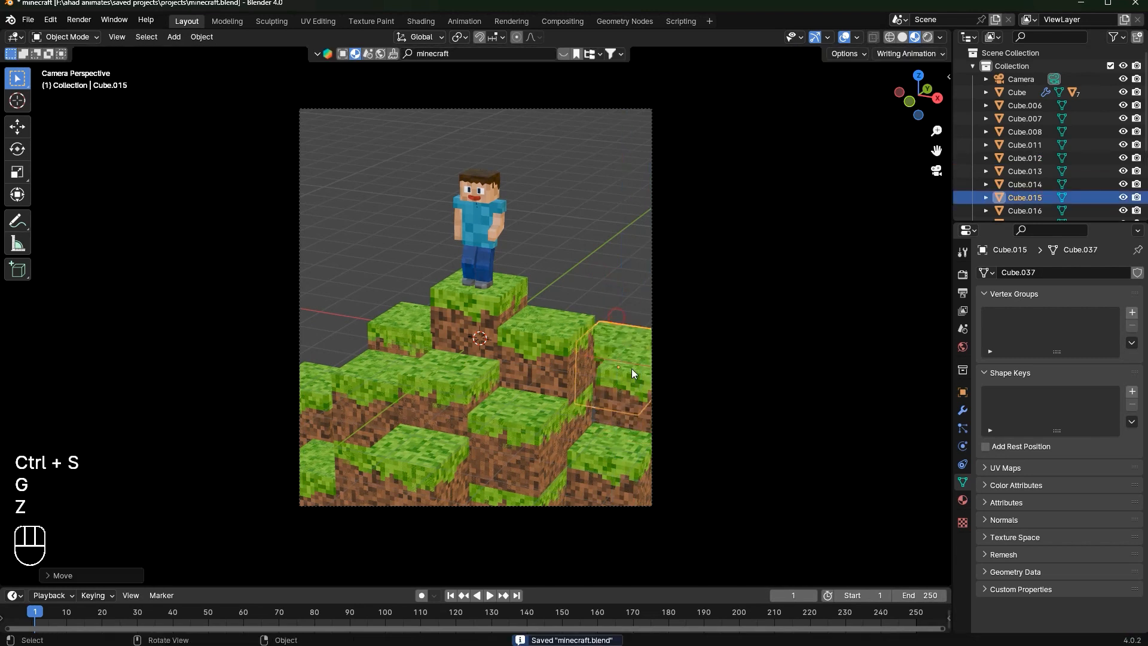
key(g)
key(x)
key(g)
key(z)
click(625, 323)
key(ctrl+s)
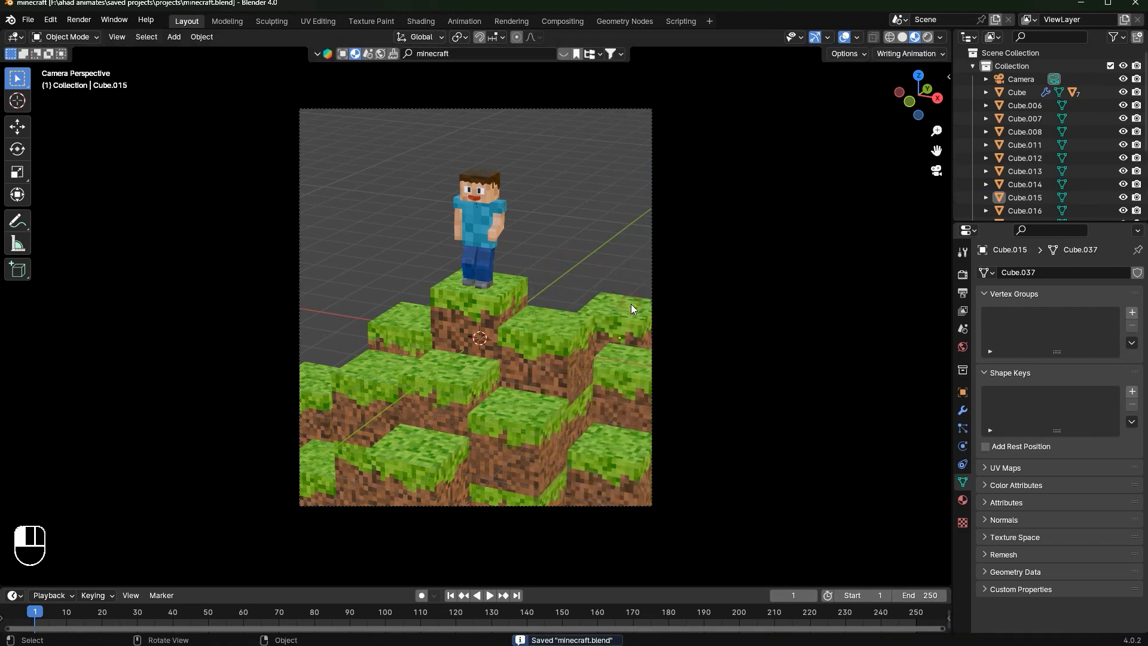
Try deleting the rear positive X block and shifting it along Y
key(Delete)
key(ctrl+z)
key(ctrl+s)
key(g)
key(y)
click(315, 70)
key(ctrl+s)
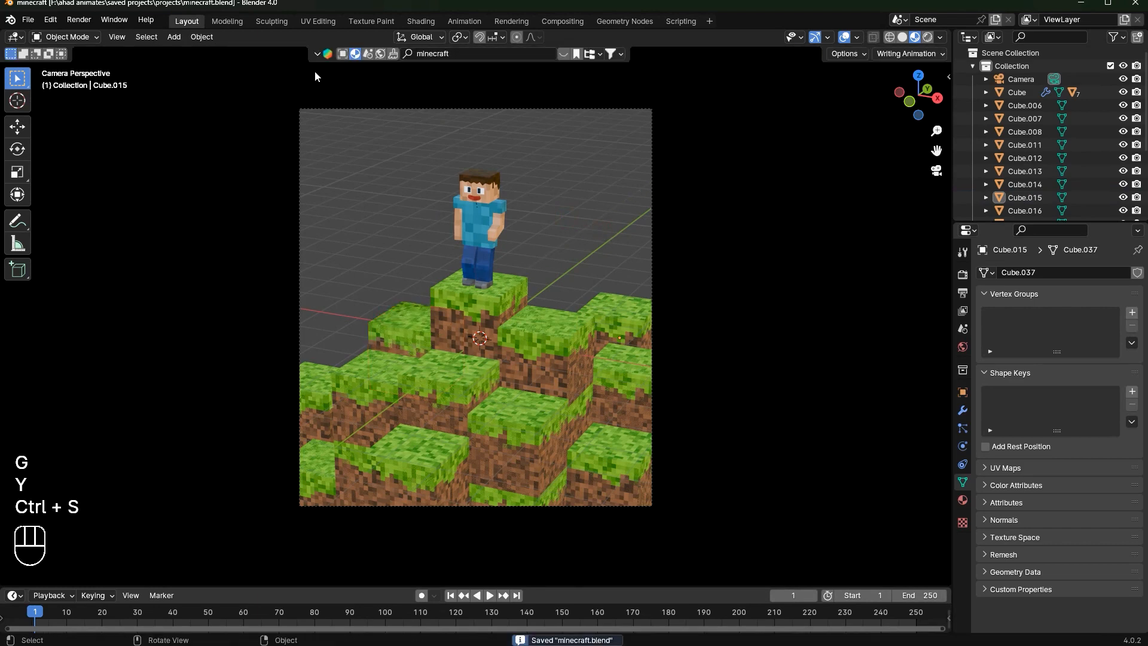
Rotate the character about Z to face the camera and check the pose up close
click(481, 209)
scroll(481, 209, up, 3)
key(r)
key(z)
click(730, 183)
middle_drag(730, 183, 809, 277)
scroll(634, 364, up, 12)
scroll(615, 273, down, 6)
key(KP_0)
key(KP_0)
Scale the character up slightly, adjust its height along Z to stand on the block, and save the file
key(s)
click(613, 271)
scroll(622, 263, up, 5)
key(g)
key(z)
click(638, 251)
scroll(628, 209, down, 7)
click(612, 145)
key(ctrl+s)
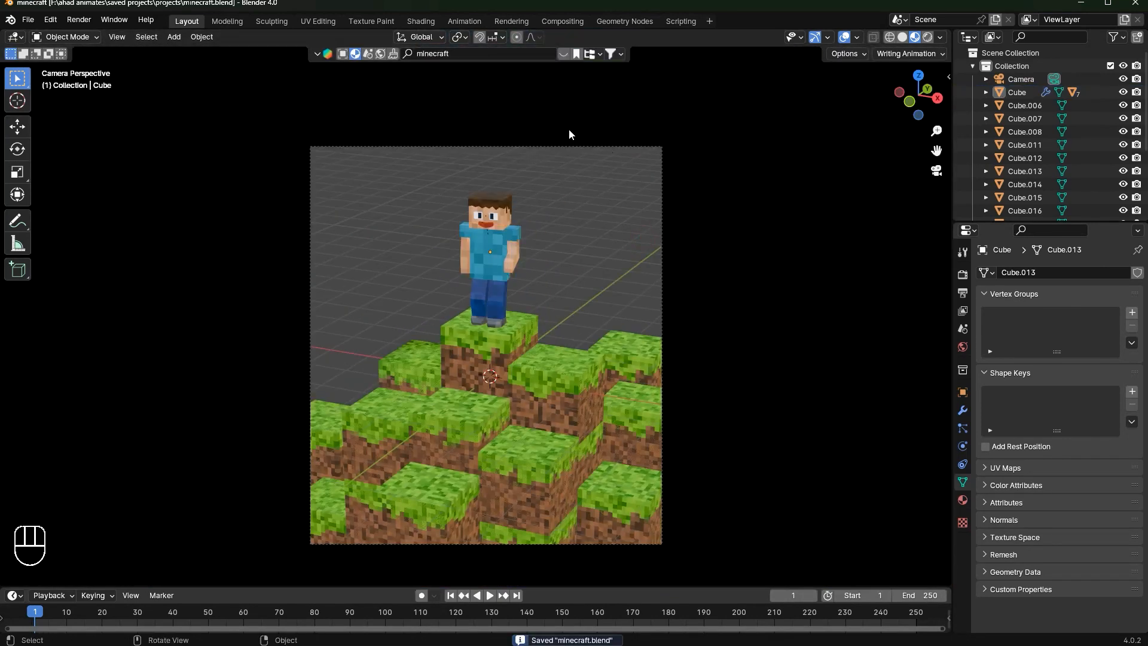
Tilt the character about its local X axis and adjust its height along Z
click(576, 146)
key(r)
key(x)
key(x)
click(658, 183)
key(g)
key(z)
click(675, 502)
Adjust the height of the grass block beneath the character along Z
scroll(540, 427, up, 6)
click(541, 427)
key(g)
key(z)
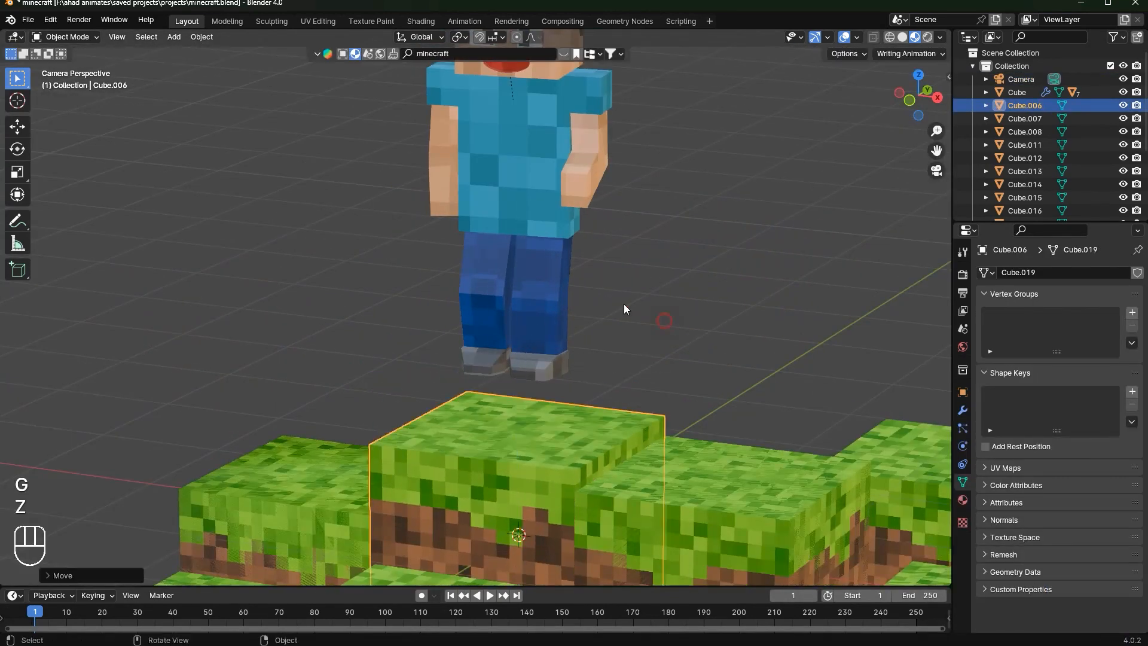
Lower the character along Z so its feet rest on the top grass block, and save the file
click(551, 198)
click(281, 472)
click(540, 148)
key(g)
key(z)
click(540, 213)
scroll(562, 233, down, 5)
click(578, 246)
scroll(569, 228, up, 2)
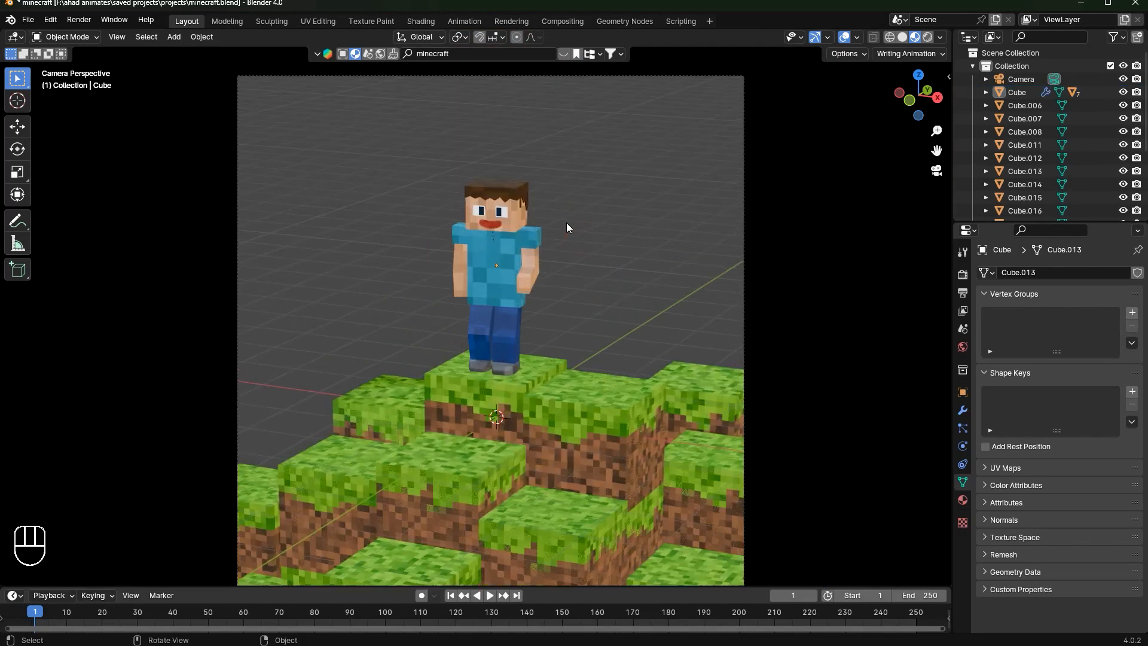
key(ctrl+s)
scroll(538, 220, down, 2)
shift+middle_drag(529, 219, 528, 238)
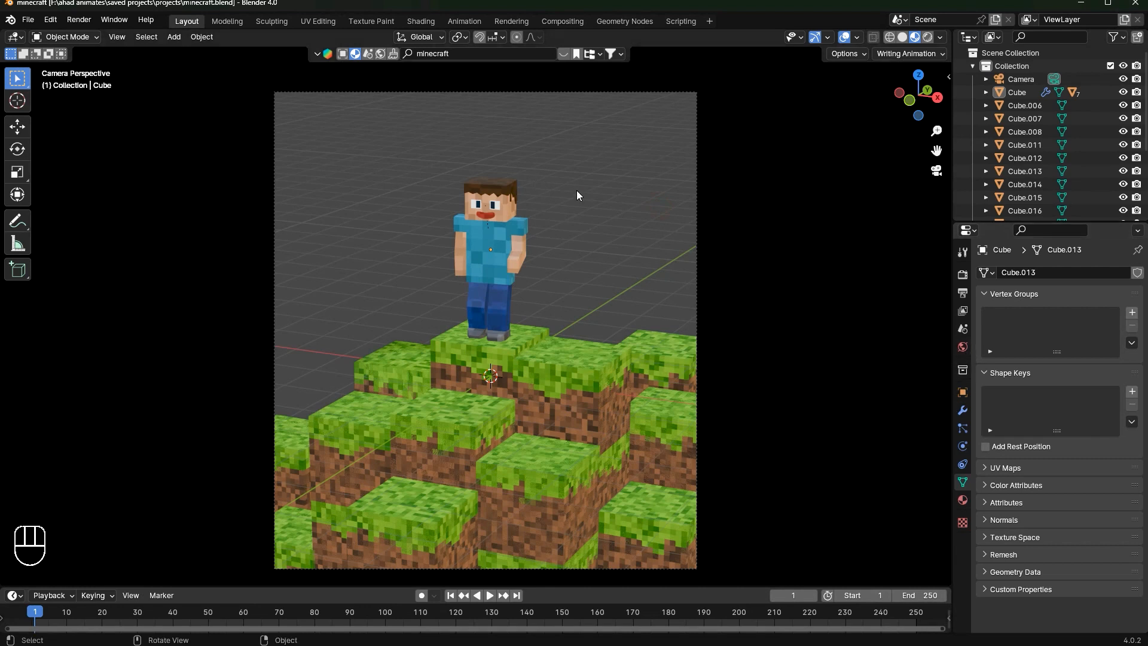
Add a text object to the scene and align it to the camera view
key(shift+a)
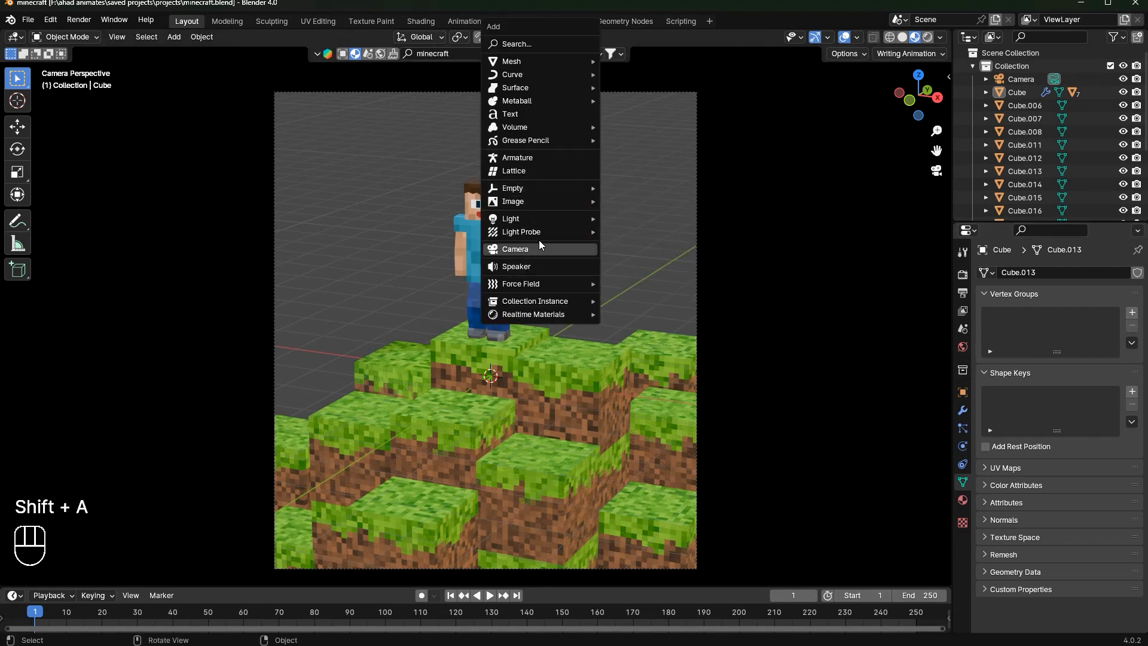
click(520, 114)
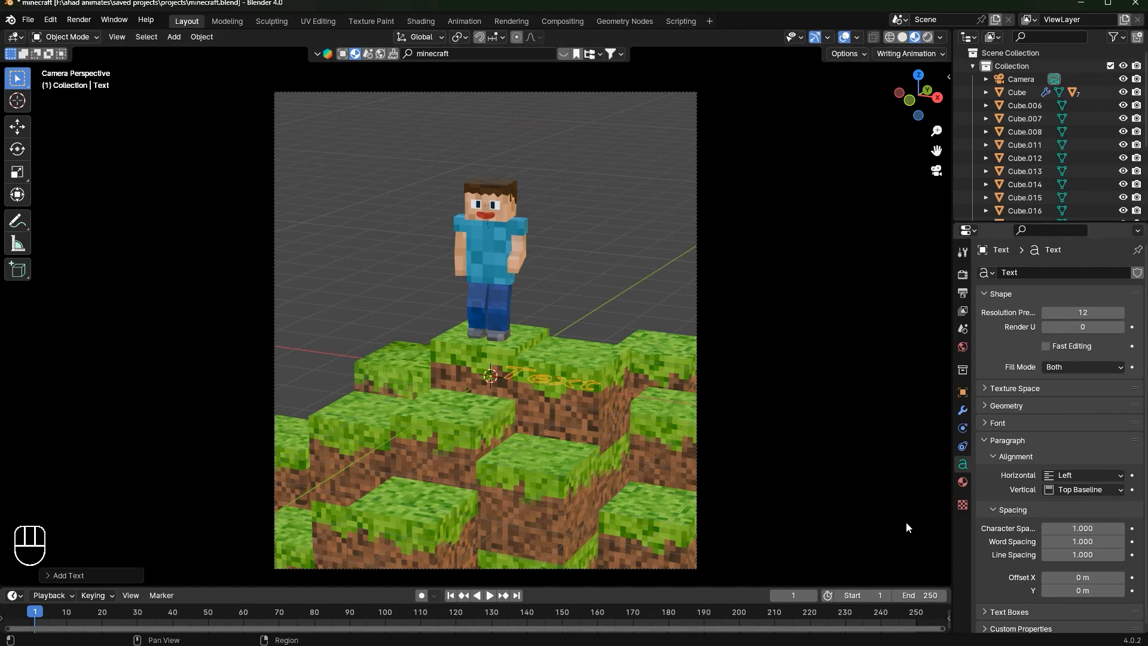
click(96, 575)
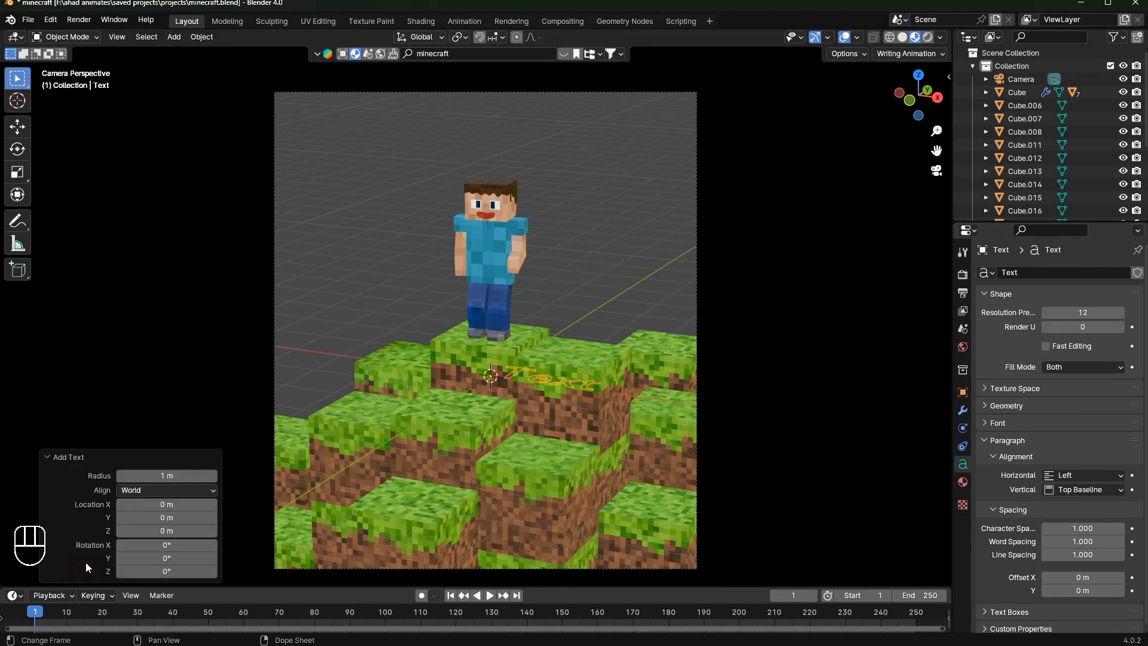
click(132, 489)
click(151, 515)
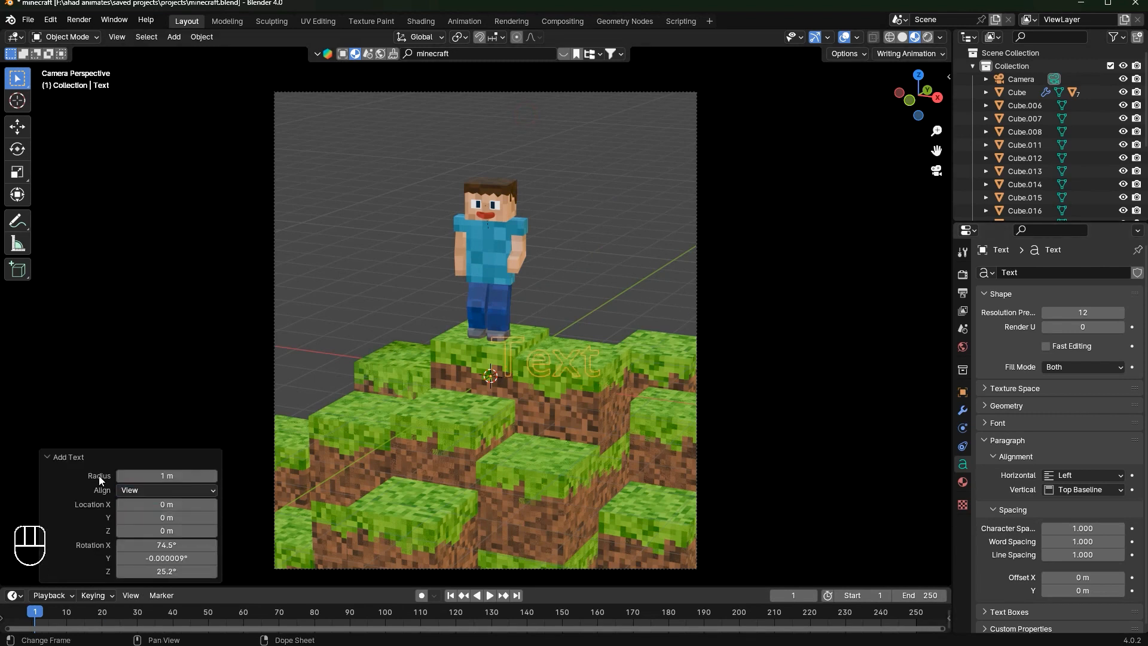
click(87, 458)
Move the text up beside the character's head and shift it back along its local Z axis
key(g)
click(480, 263)
middle_drag(479, 264, 469, 191)
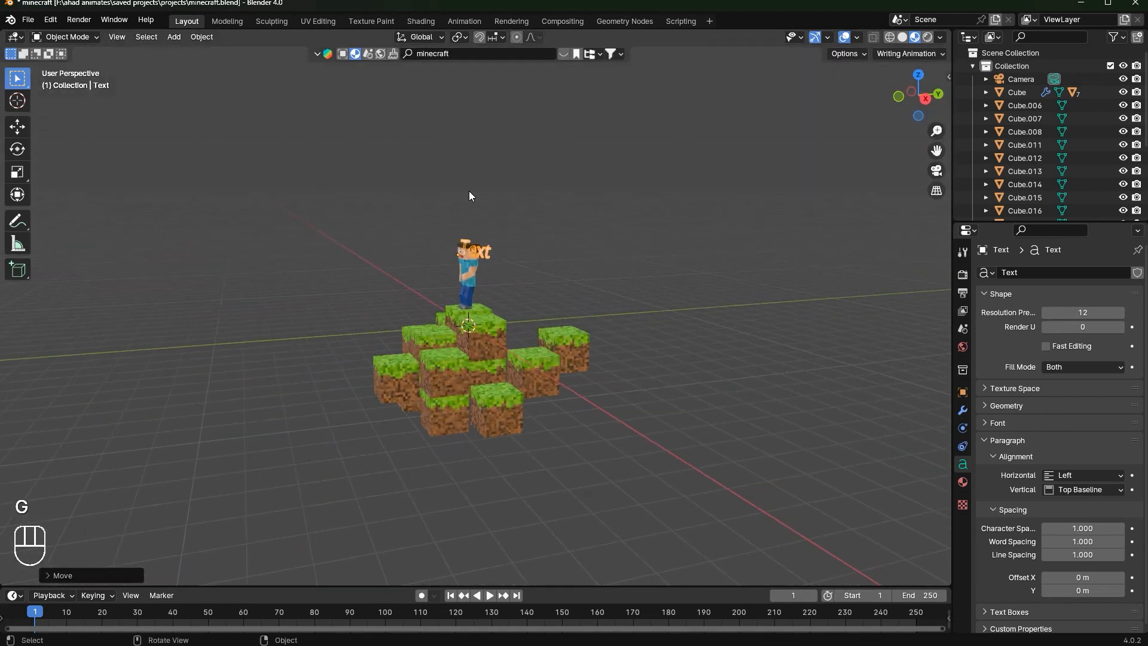
key(g)
key(z)
key(z)
click(772, 279)
click(937, 170)
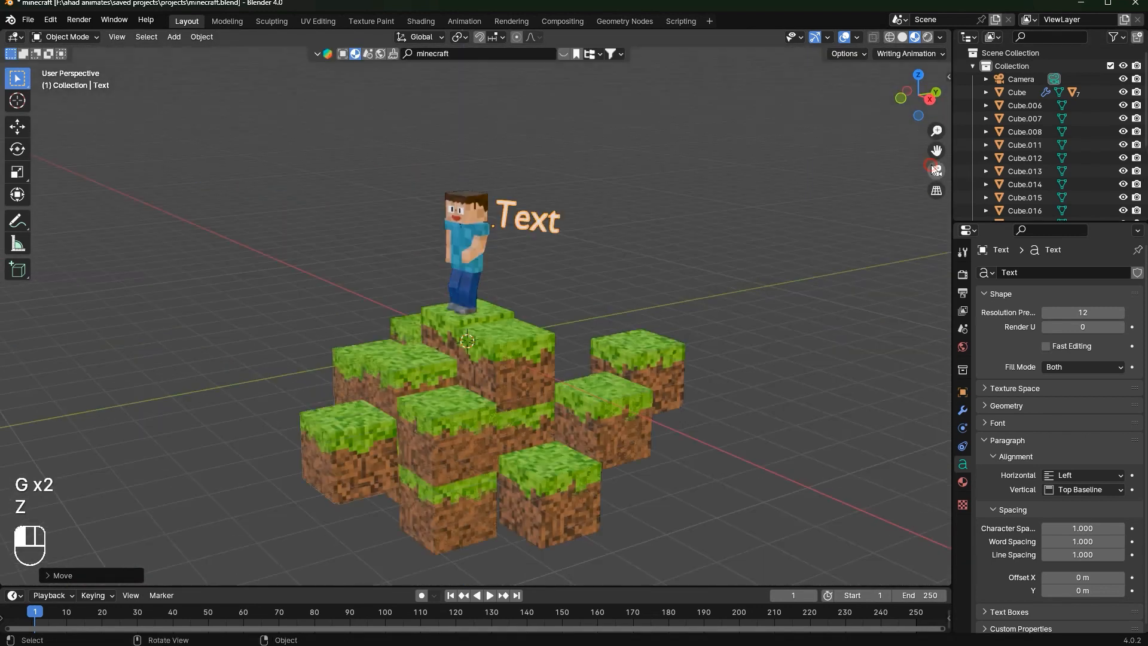
Enlarge the text, set its horizontal alignment to Center, and position it behind the character's head
key(s)
click(765, 342)
key(g)
click(715, 366)
click(1094, 475)
click(1073, 505)
key(g)
click(818, 364)
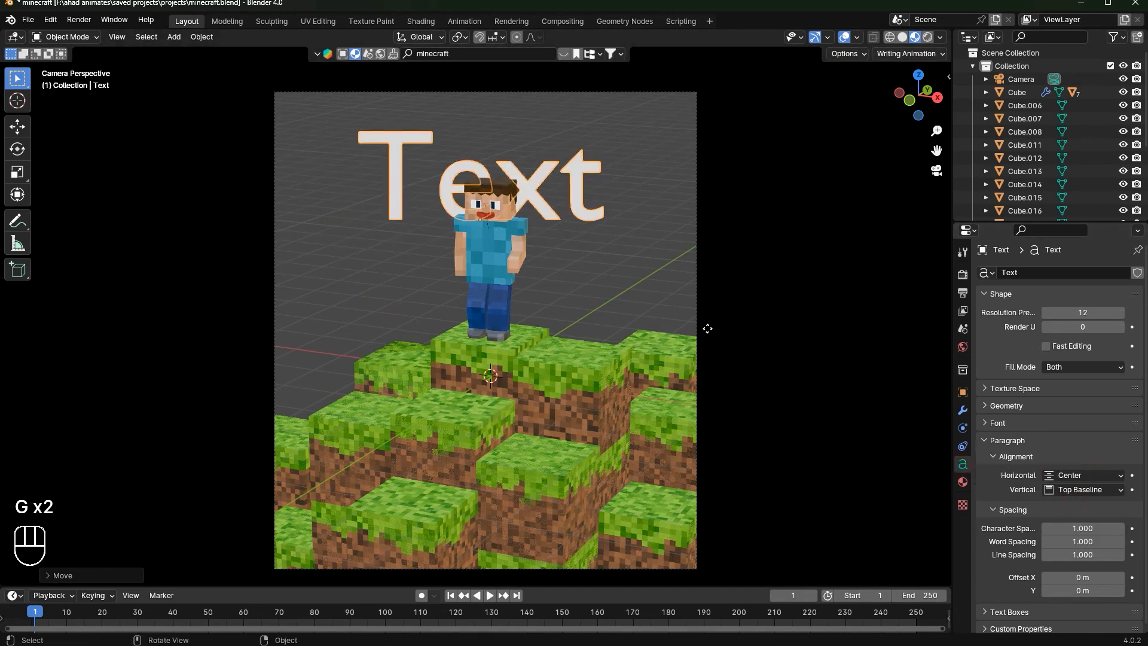
Replace the text's content with "MINECRAFT"
key(g)
key(Tab)
key(BackSpace)
key(BackSpace)
key(BackSpace)
key(BackSpace)
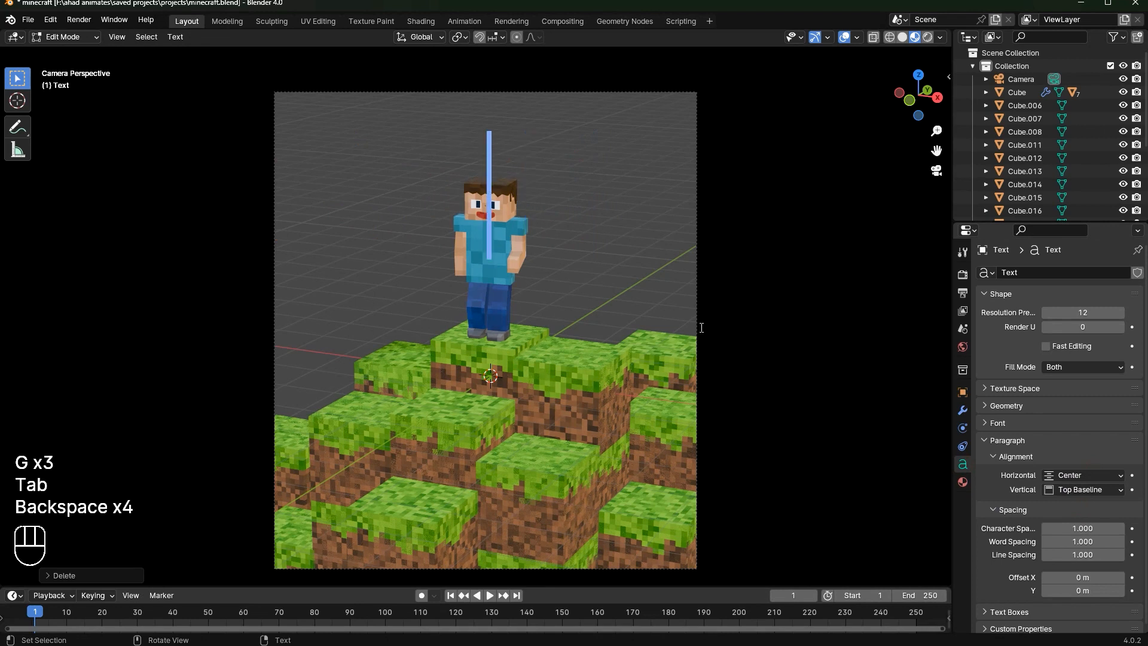
text(MINECRA)
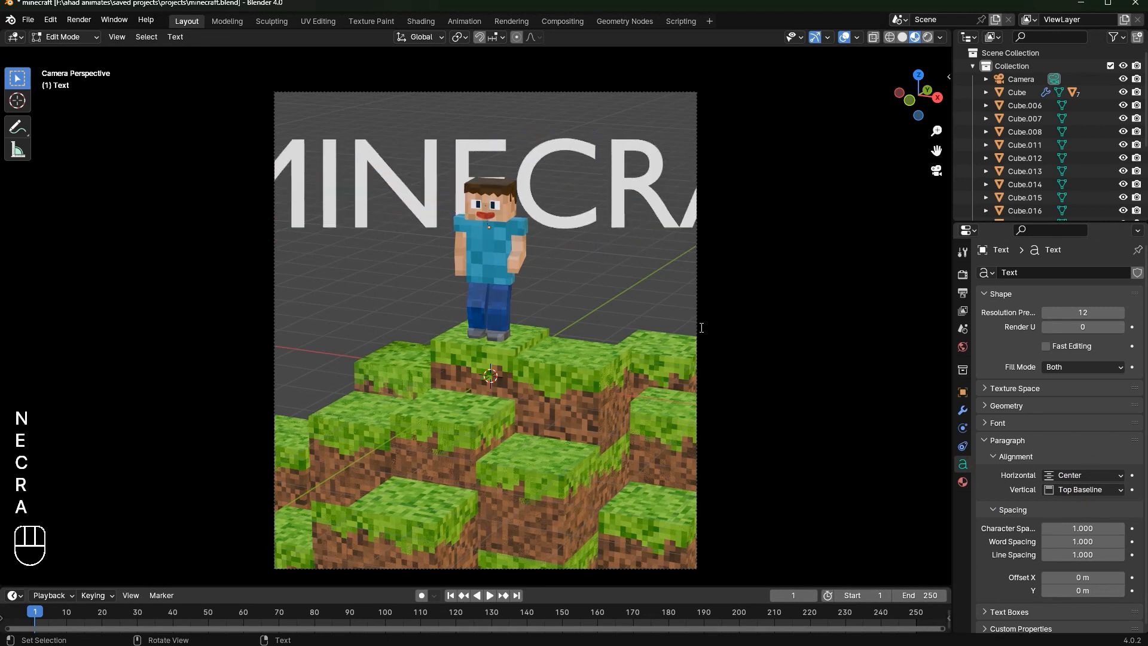
text(FT)
key(Tab)
Scale the MINECRAFT text down to fit the camera frame, reposition it behind the head, and save the file
key(s)
key(s)
click(729, 279)
key(g)
click(727, 245)
key(ctrl+s)
Load the Minecraft Ten font from F:\minecraft-ten-font as the title's regular font
click(998, 422)
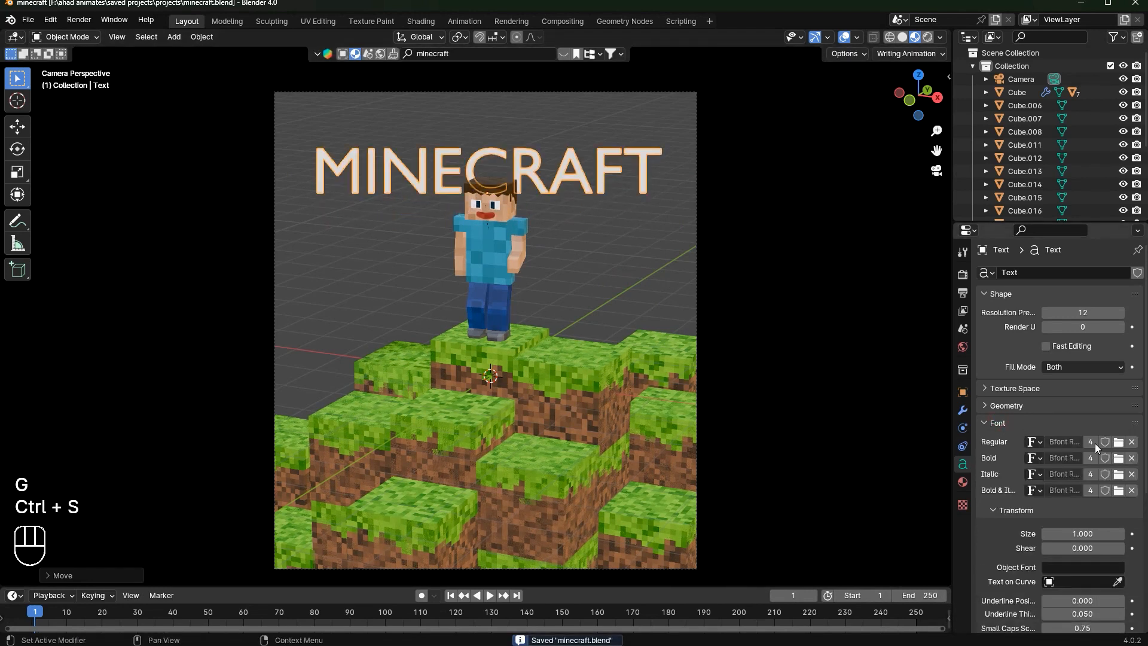
click(1119, 443)
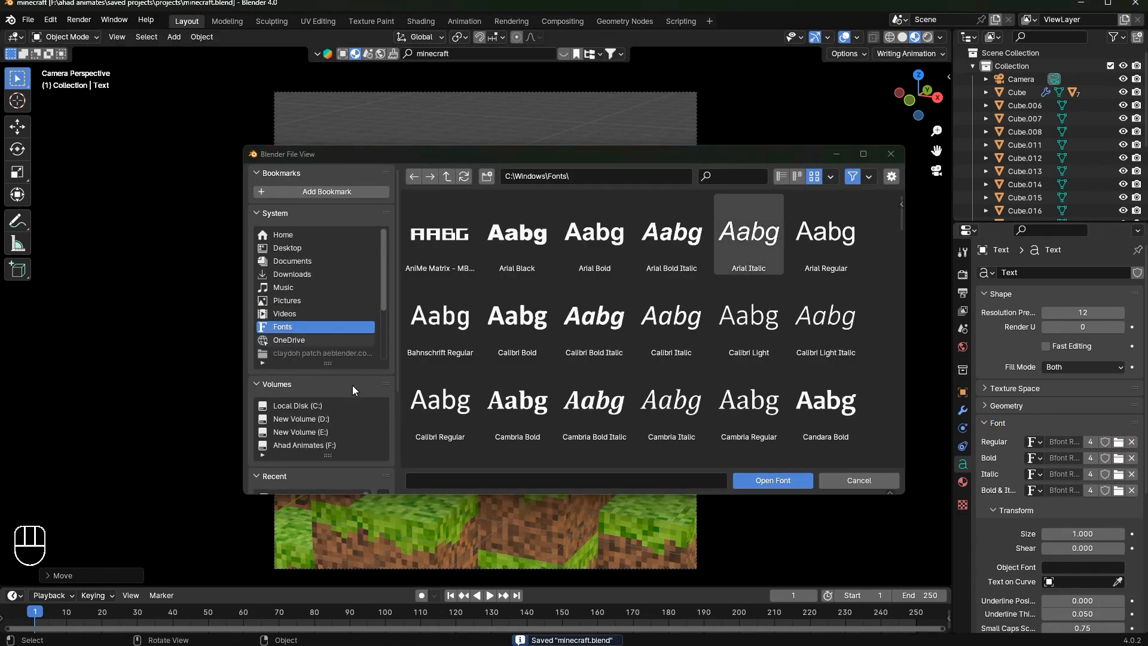
click(307, 432)
double_click(518, 239)
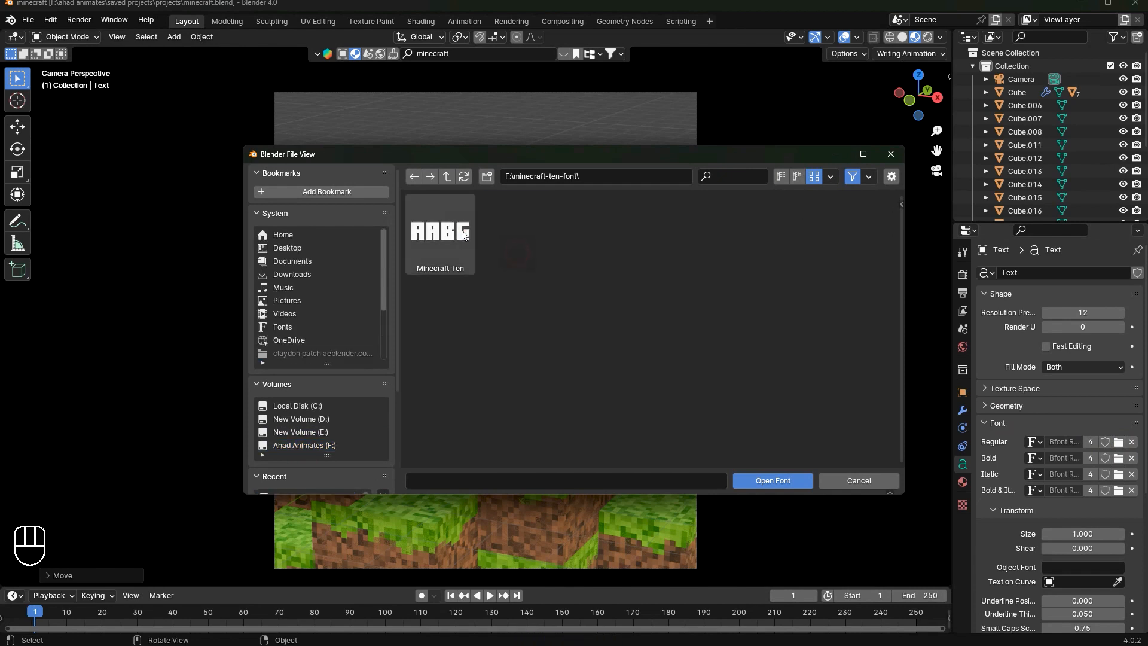
double_click(462, 229)
key(s)
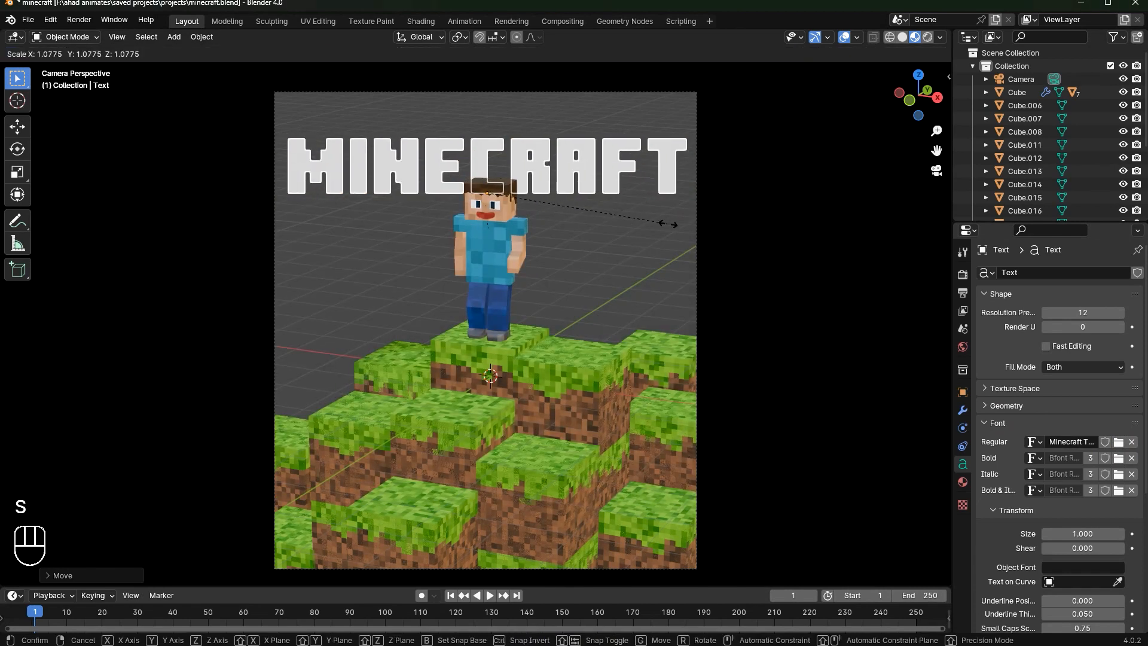
right_click(655, 221)
click(601, 288)
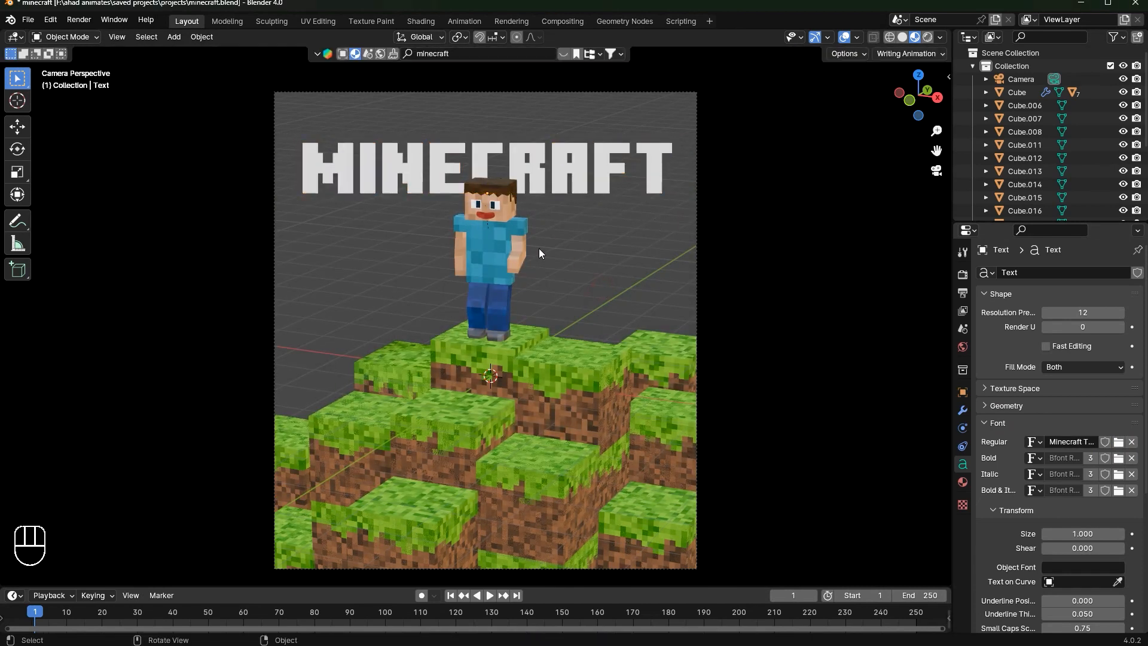
Give the title thickness with an extrude value of 0.2 m and return to the camera view
scroll(599, 207, up, 3)
scroll(599, 207, down, 2)
middle_drag(599, 207, 1016, 409)
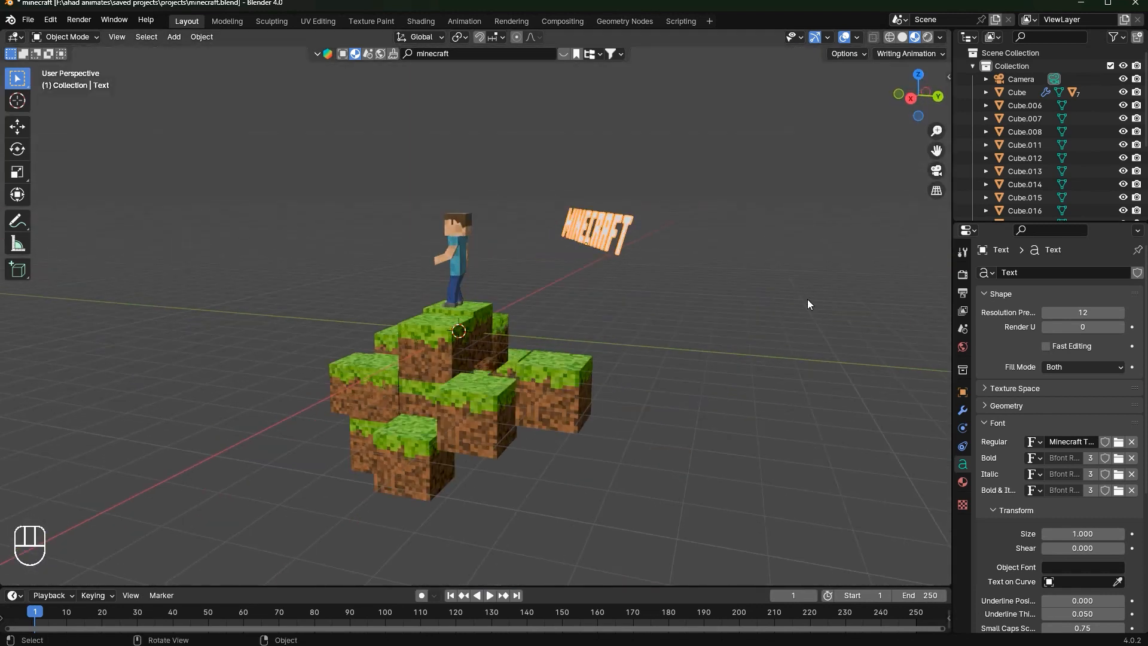
click(1007, 405)
middle_drag(933, 388, 723, 371)
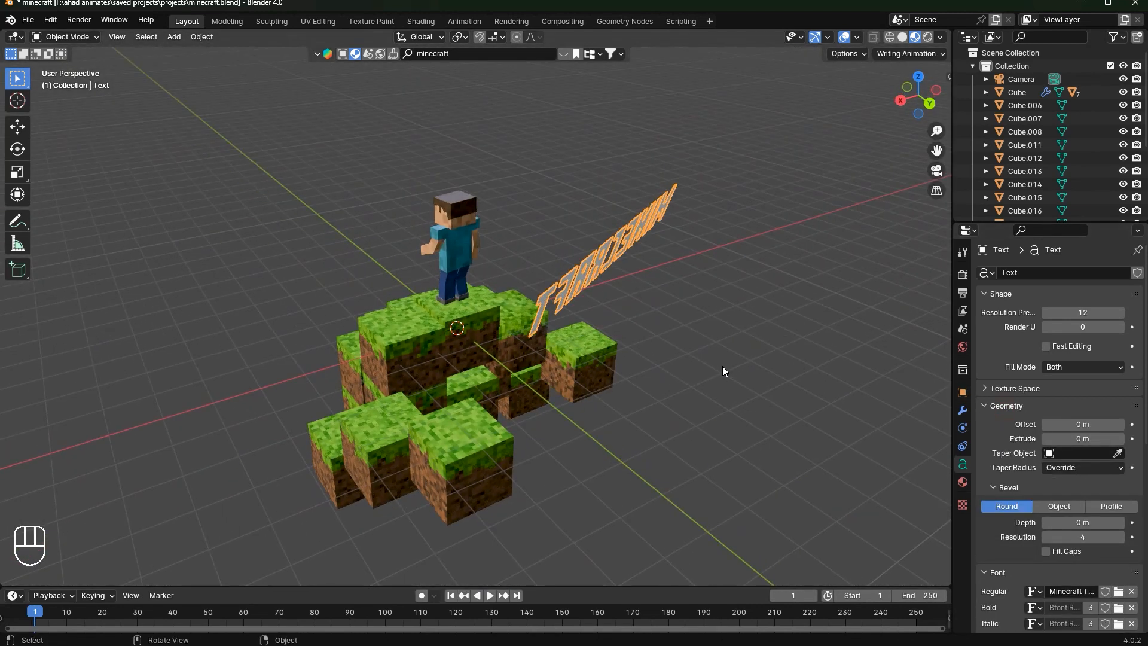
click(1015, 408)
click(1003, 404)
drag(1082, 438, 1119, 438)
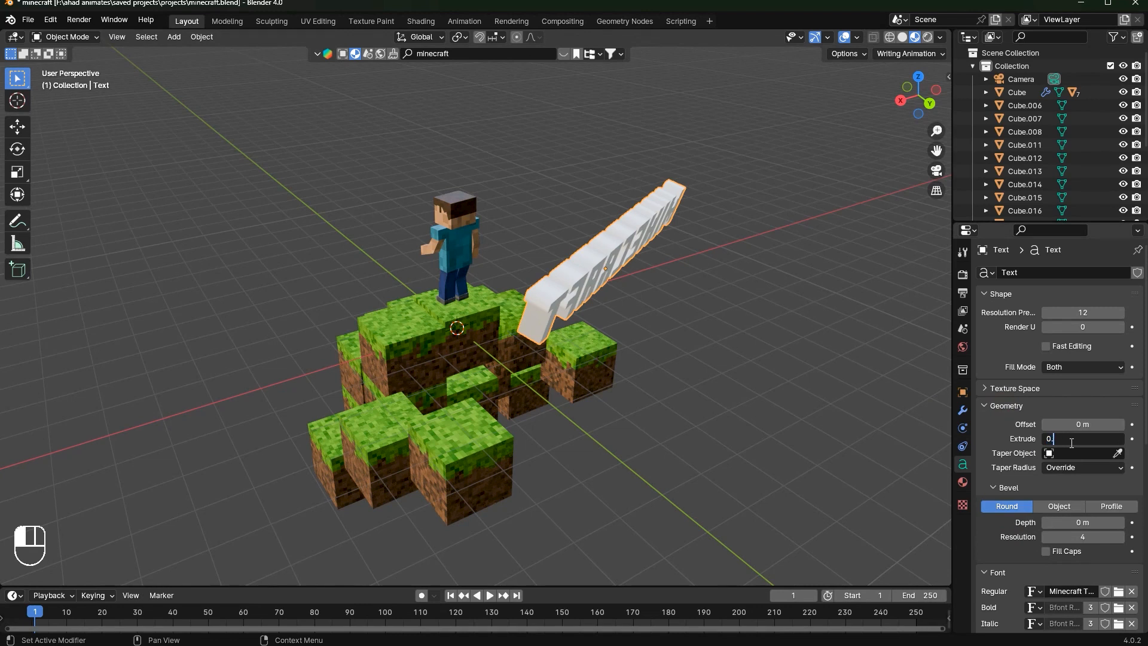
text(2)
key(Return)
key(KP_0)
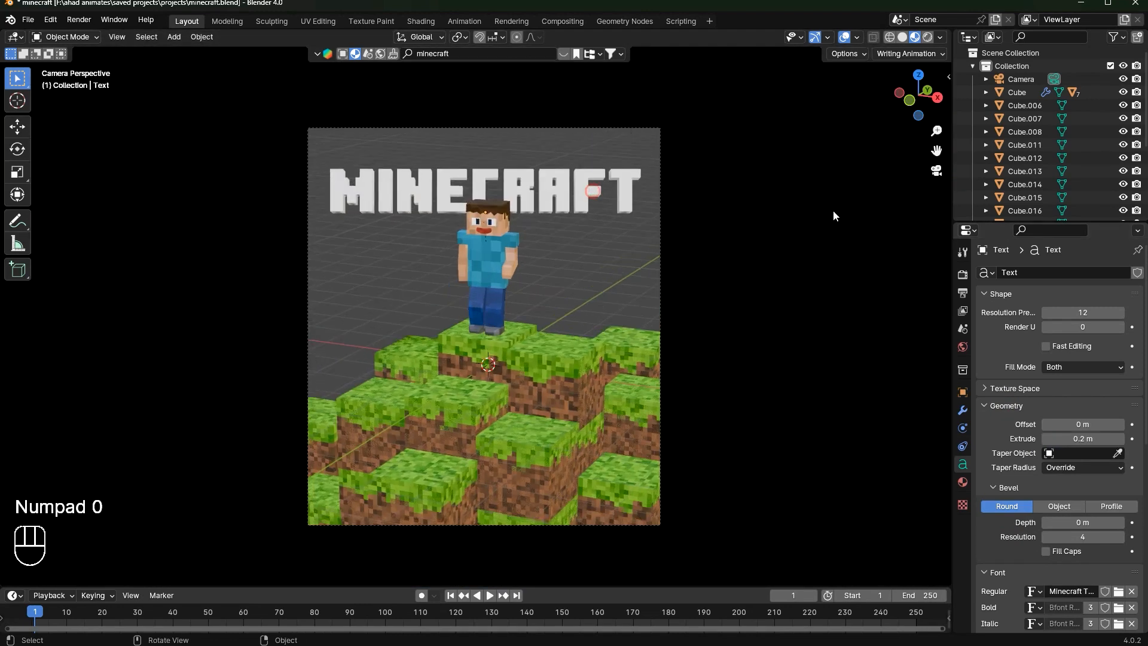
Rotate the extruded MINECRAFT title slightly about its local X axis
scroll(834, 210, up, 2)
click(666, 107)
right_click(663, 109)
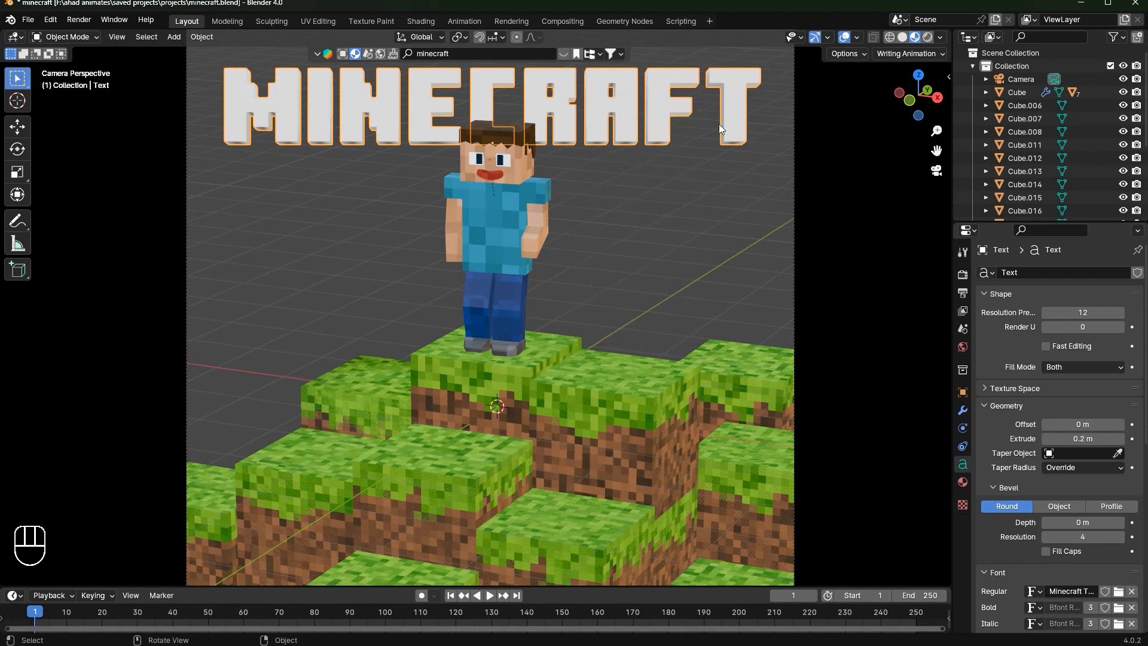
key(r)
key(x)
key(x)
key(r)
key(x)
key(x)
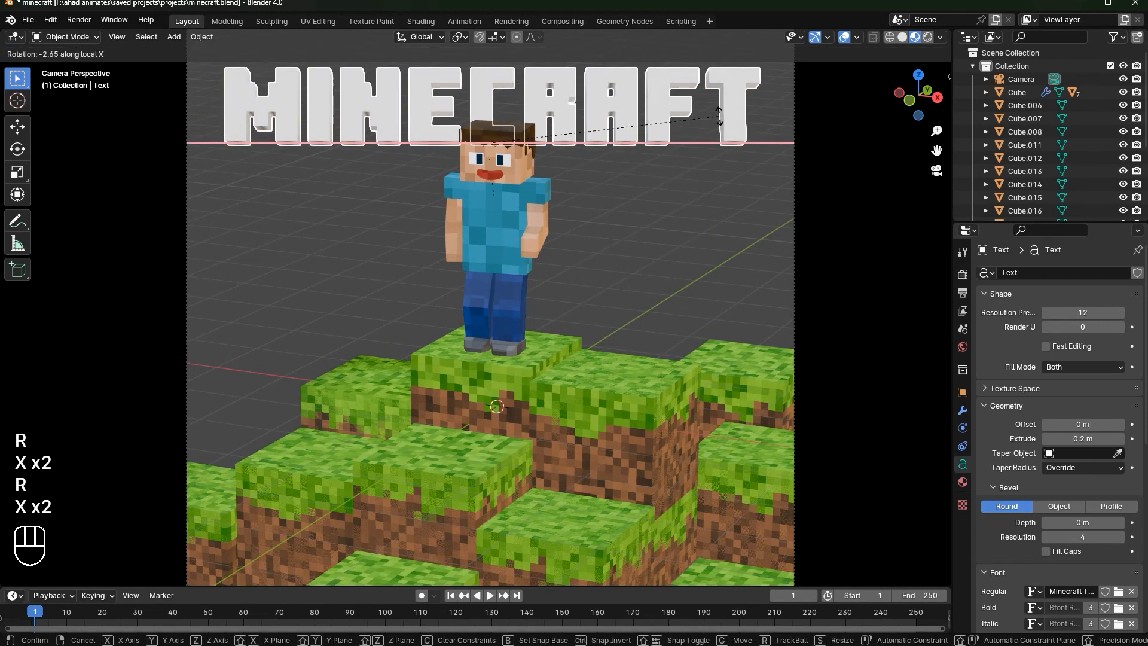
click(719, 116)
Adjust the title's height along Z to place it above the character's head, saving the file in between
key(g)
key(z)
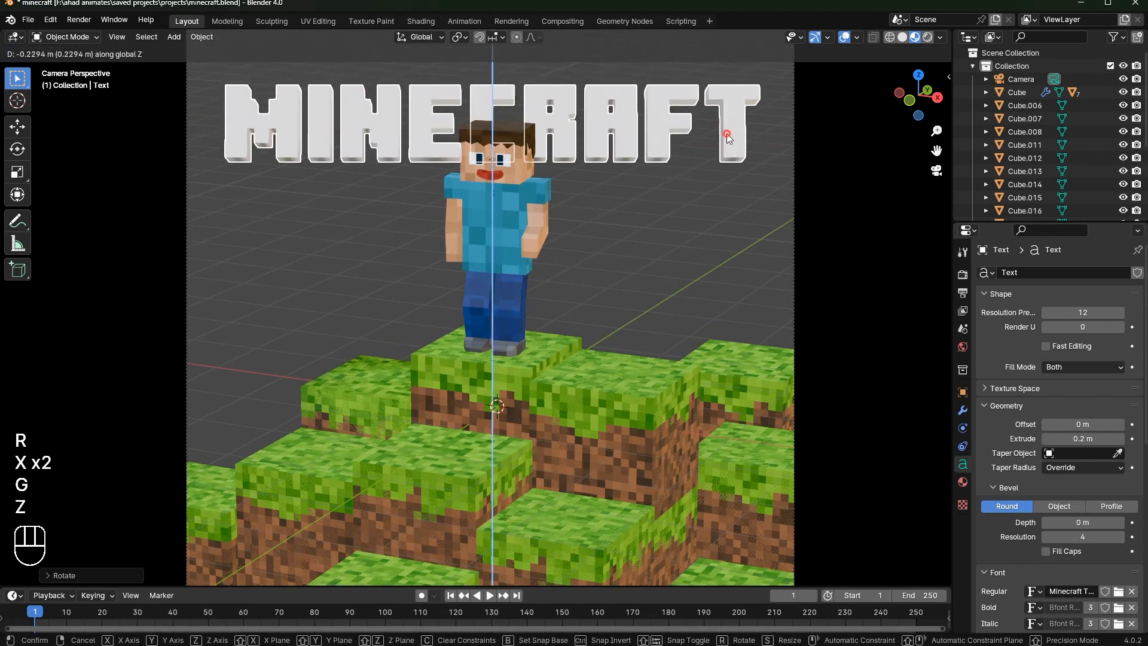
click(697, 245)
key(ctrl+s)
scroll(661, 247, down, 1)
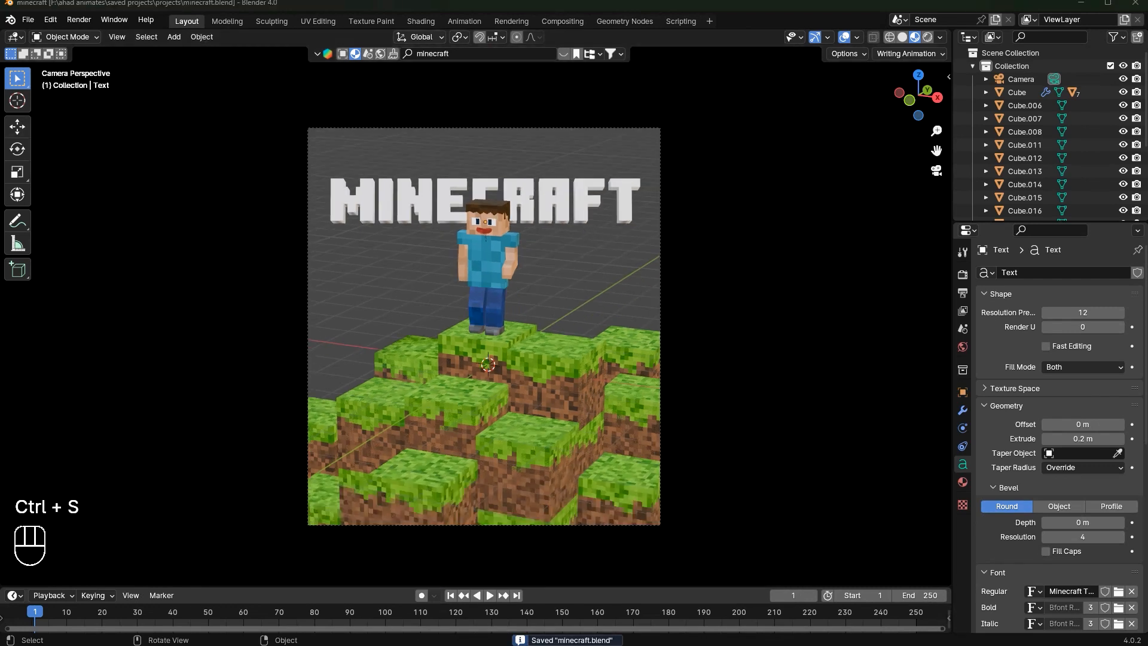
key(g)
key(z)
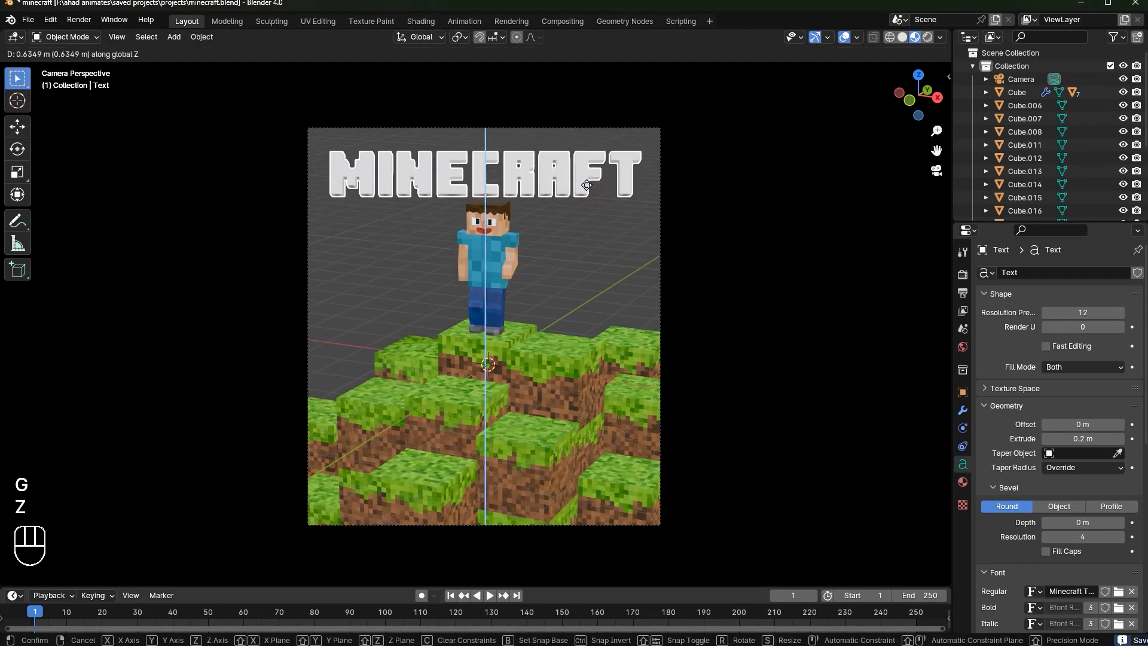
click(586, 185)
Try rotating the raised title about its local X axis, and undo the attempt
key(e)
key(x)
key(x)
key(r)
key(x)
key(x)
key(ctrl+z)
key(ctrl+z)
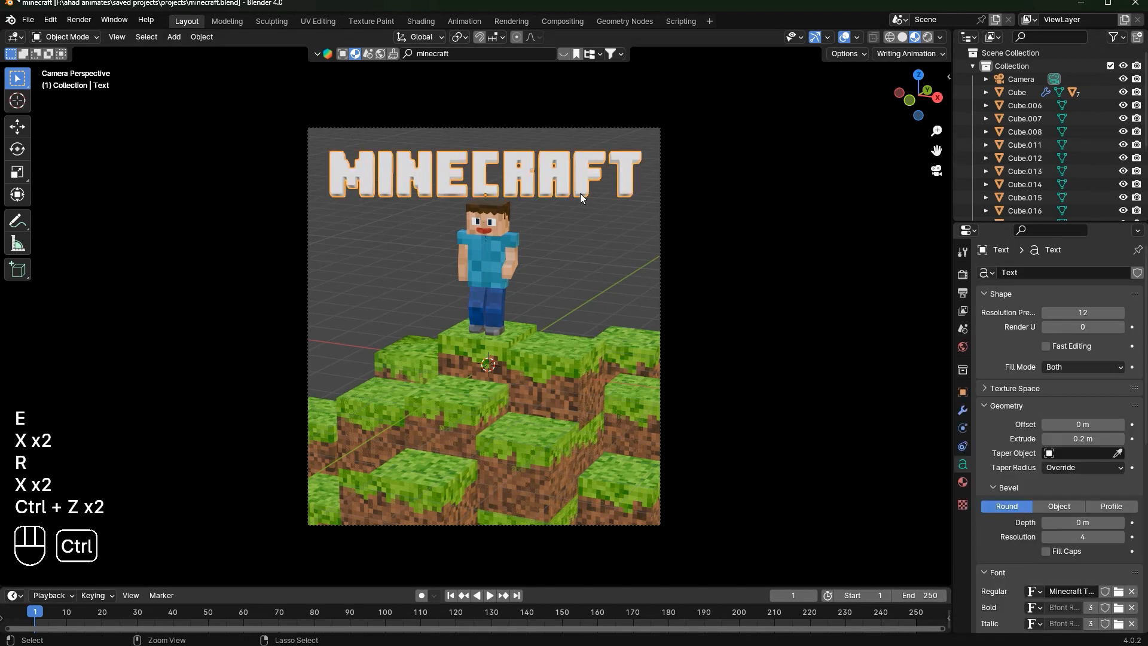
Tilt the raised title about its local X axis and save the file
key(r)
key(x)
key(x)
click(641, 253)
key(ctrl+s)
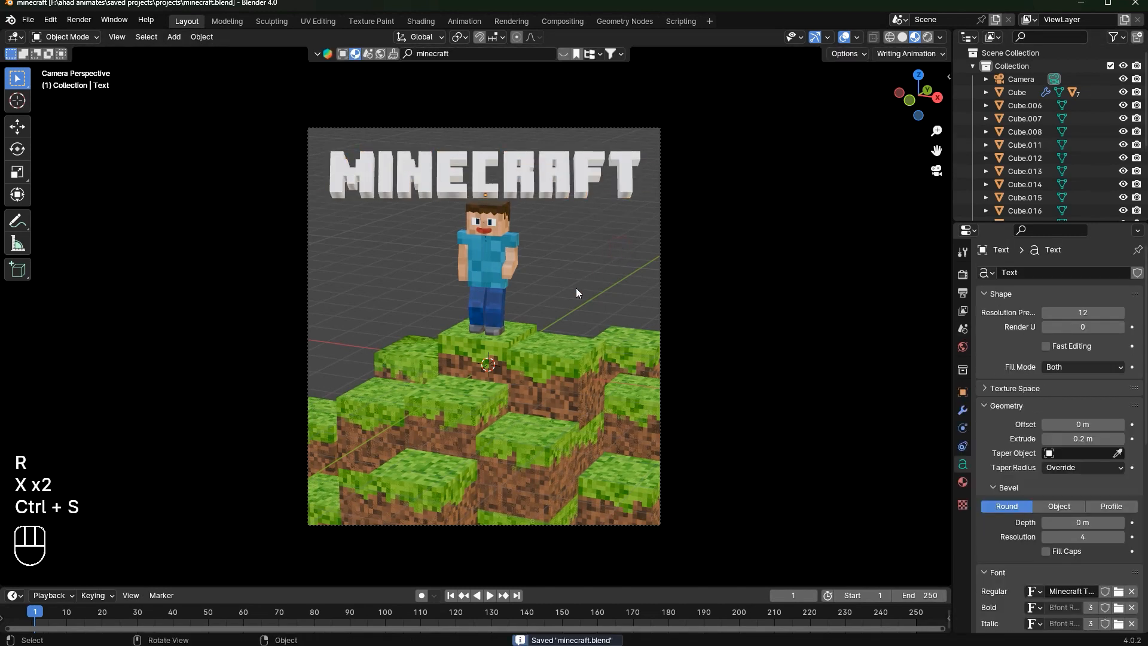
Refine the title's tilt about its local X axis, finishing with a rotation of about 7°, and save the file
key(r)
key(x)
key(x)
click(626, 100)
key(r)
key(x)
key(x)
click(541, 179)
scroll(666, 141, up, 2)
key(r)
key(x)
key(x)
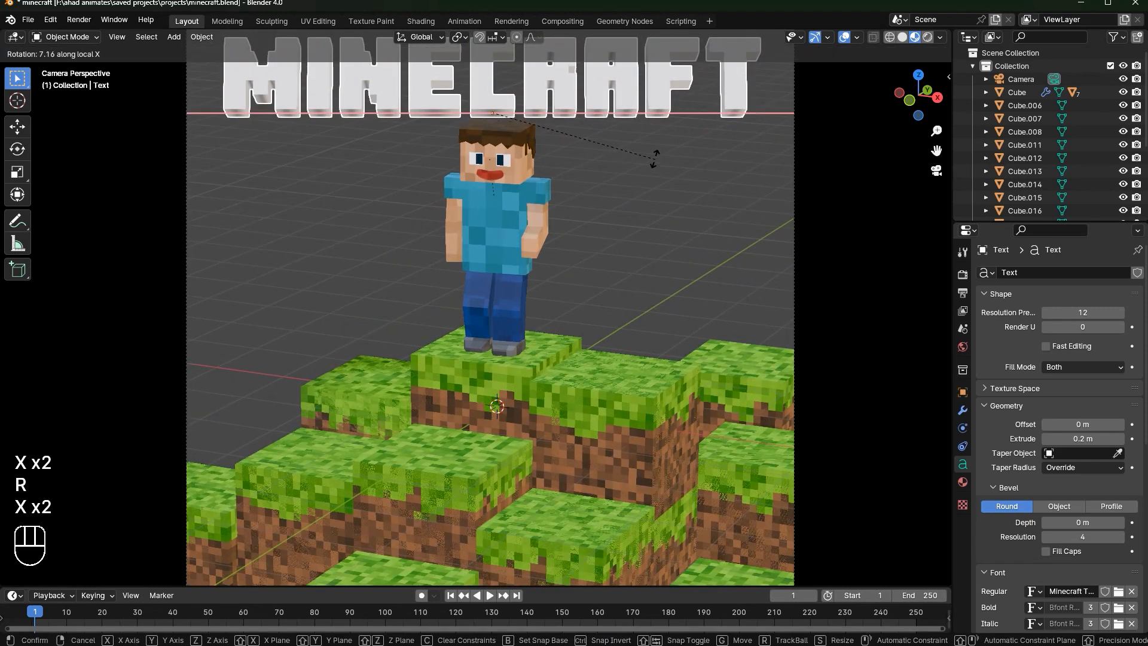
click(654, 158)
key(ctrl+s)
scroll(663, 210, down, 2)
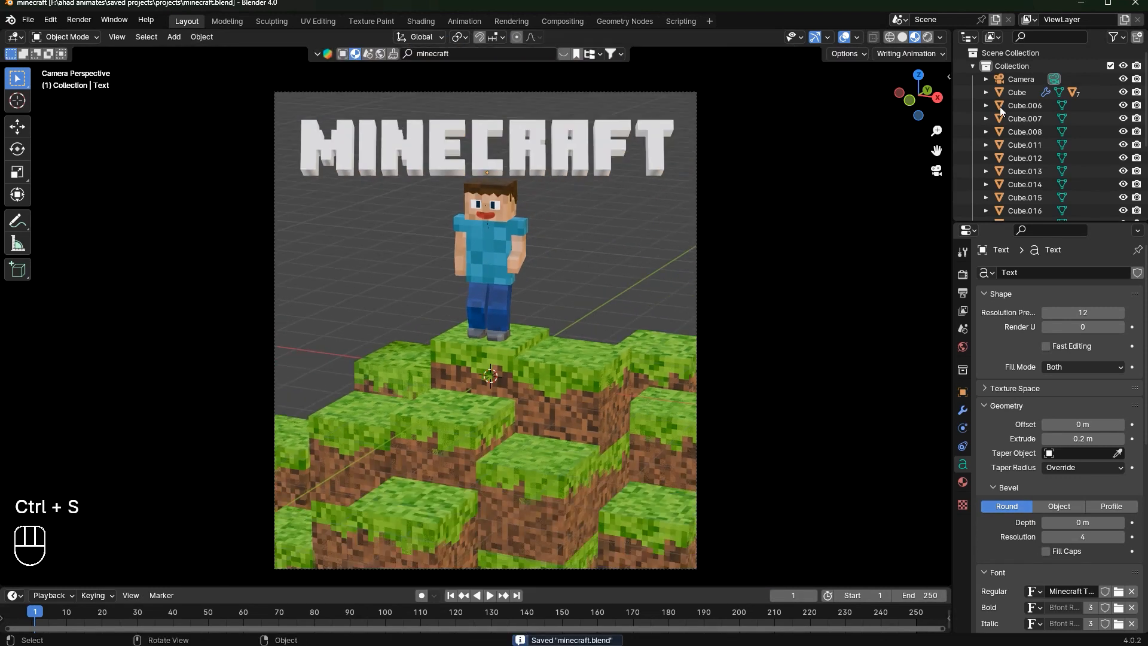
Fine-tune the MINECRAFT title's scale and check the scene up close
key(s)
click(643, 173)
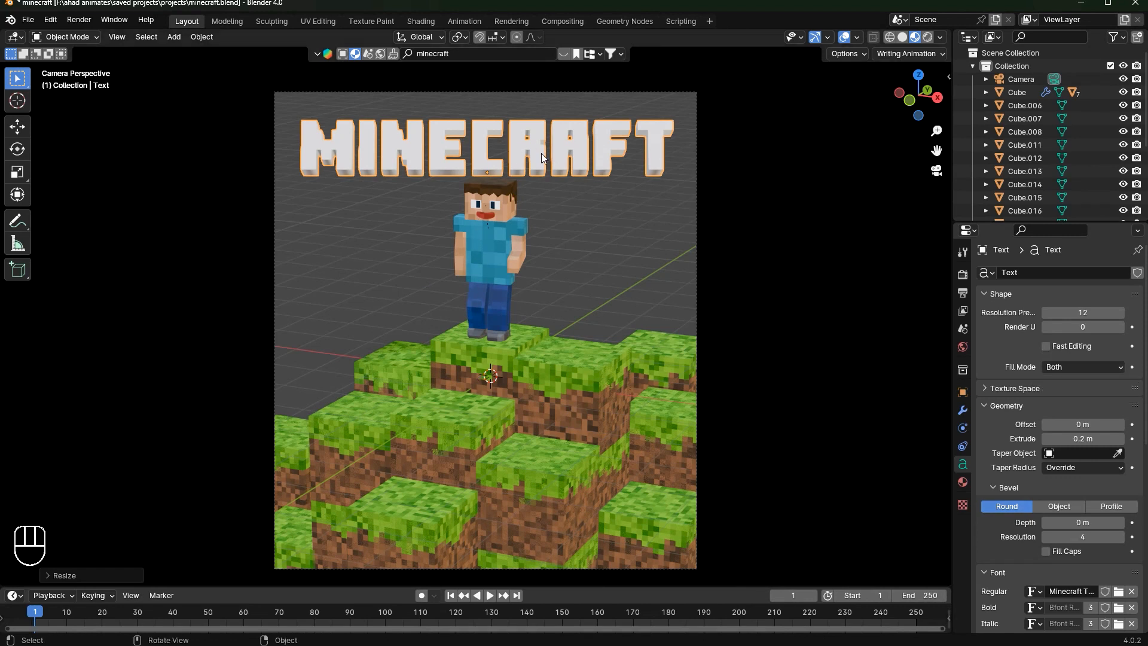
scroll(737, 211, up, 2)
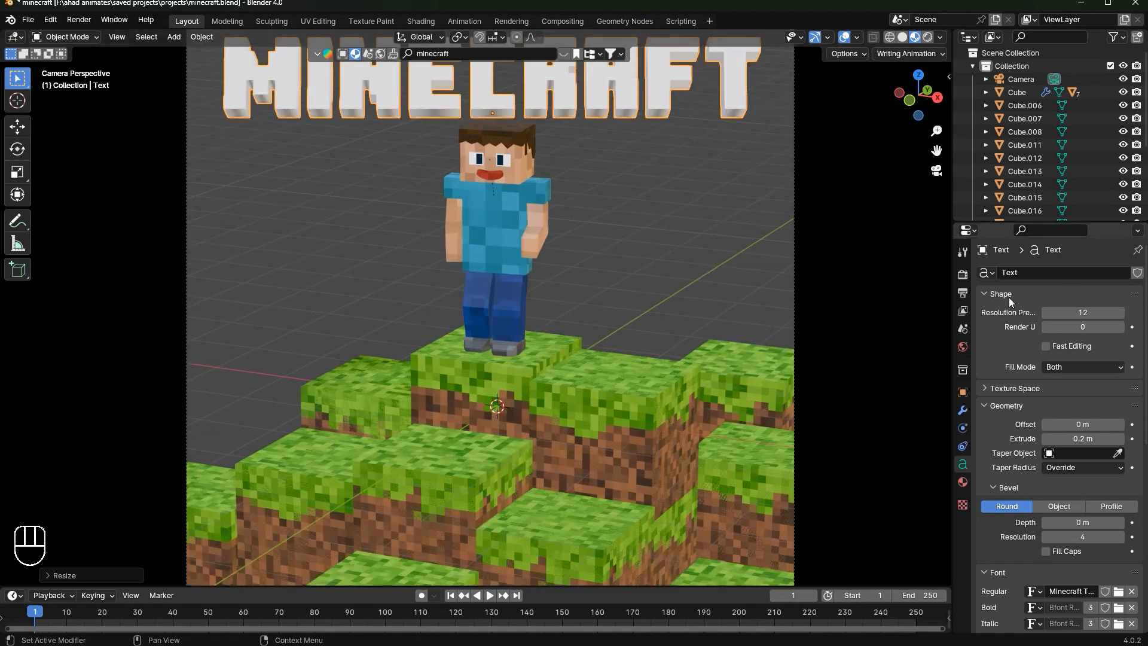
scroll(515, 461, up, 2)
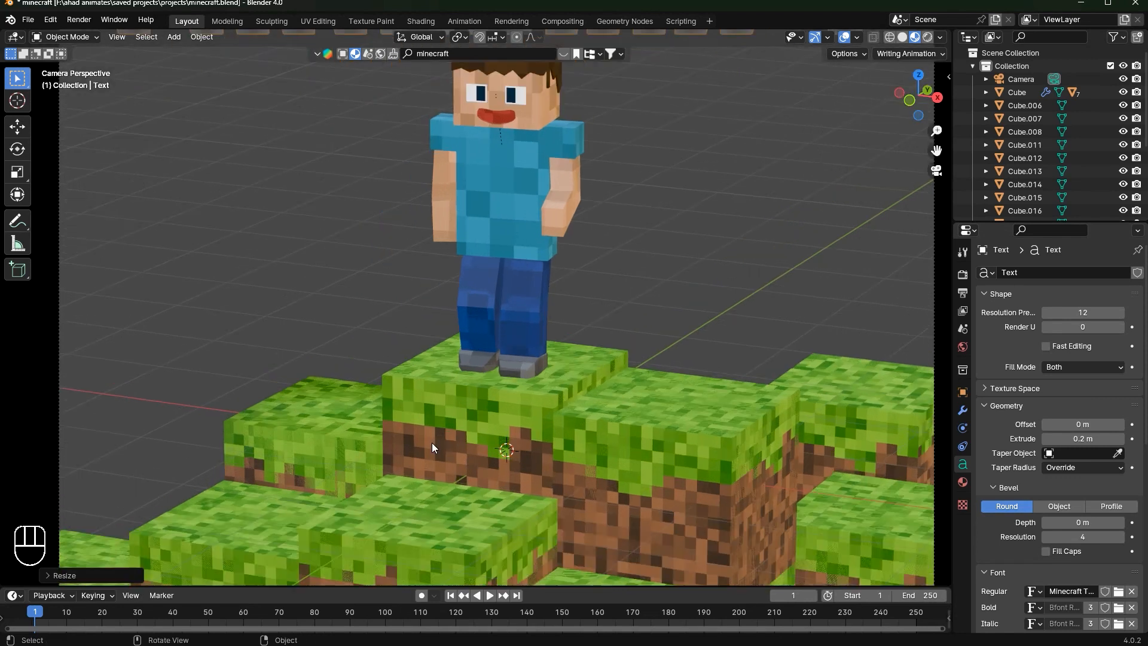
scroll(432, 442, down, 4)
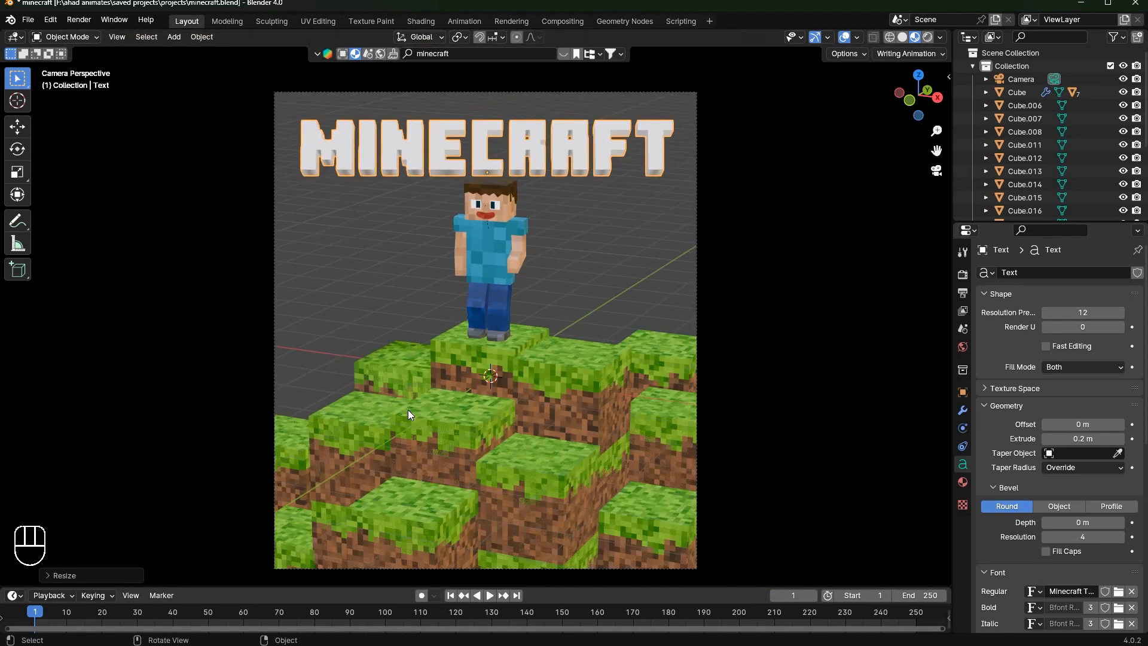
Select all the grass blocks without the character and lower them slightly along Z
drag(315, 369, 778, 585)
key(g)
key(z)
right_click(581, 290)
ctrl+drag(681, 213, 786, 288)
key(g)
key(z)
click(791, 297)
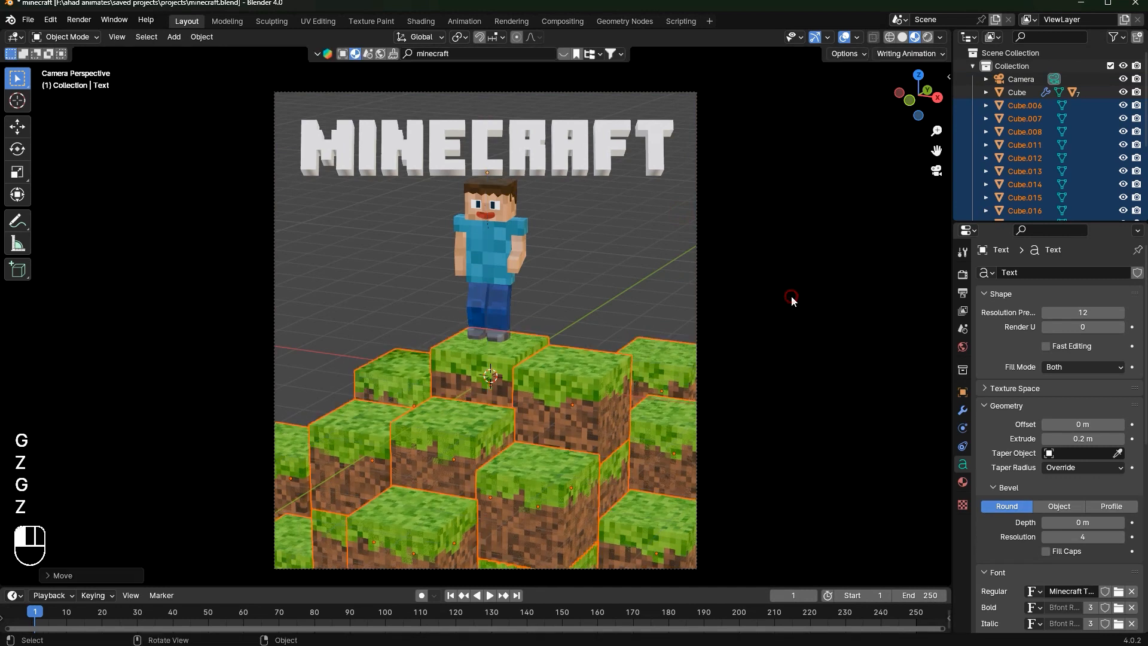
Lower the two grass blocks in front and to the left of the character's block slightly along Z
click(485, 379)
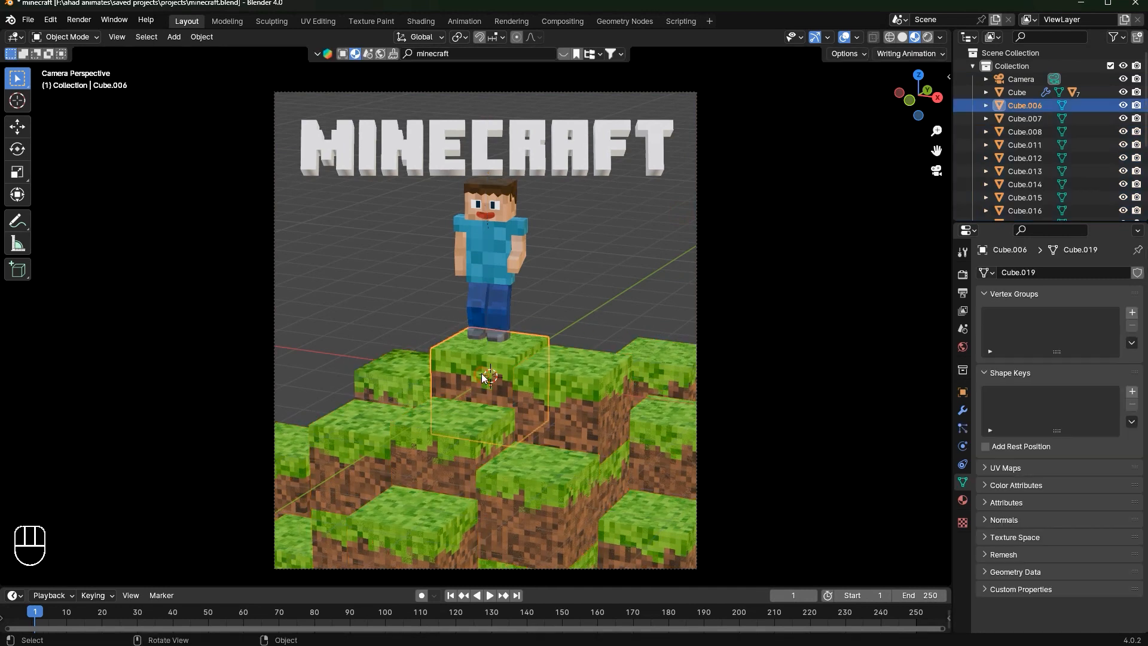
scroll(440, 448, up, 3)
click(454, 500)
key(g)
key(z)
click(453, 507)
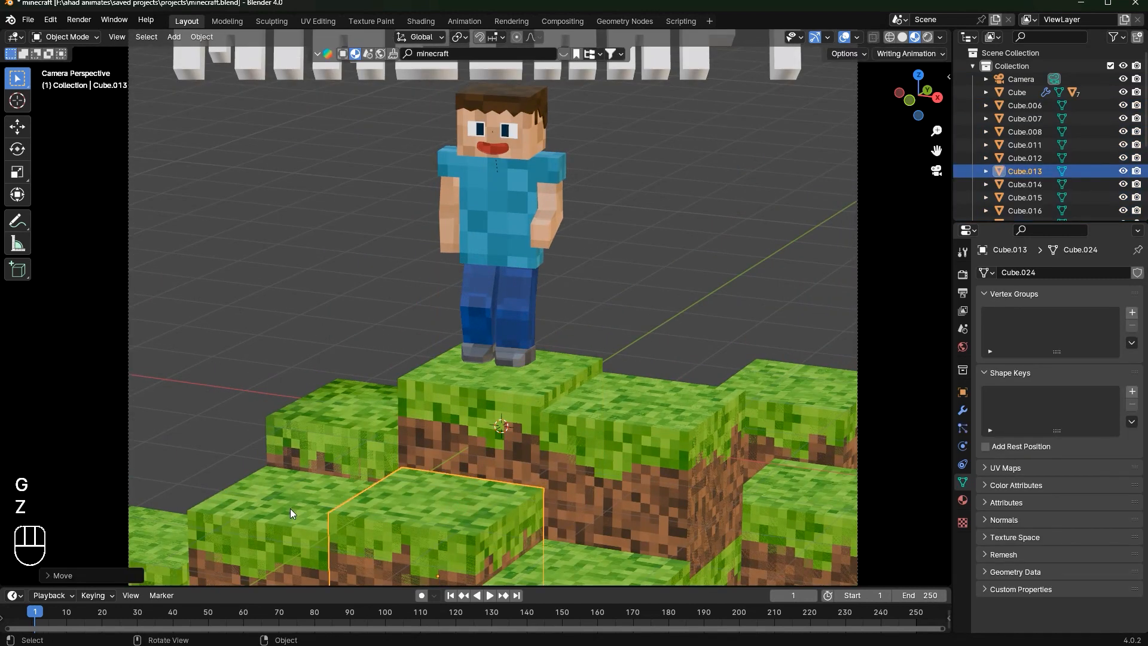
click(291, 509)
key(g)
key(z)
click(296, 519)
Lower the grass block under the character and the back-left grass block slightly
click(442, 406)
key(g)
click(441, 422)
click(354, 436)
key(g)
click(353, 447)
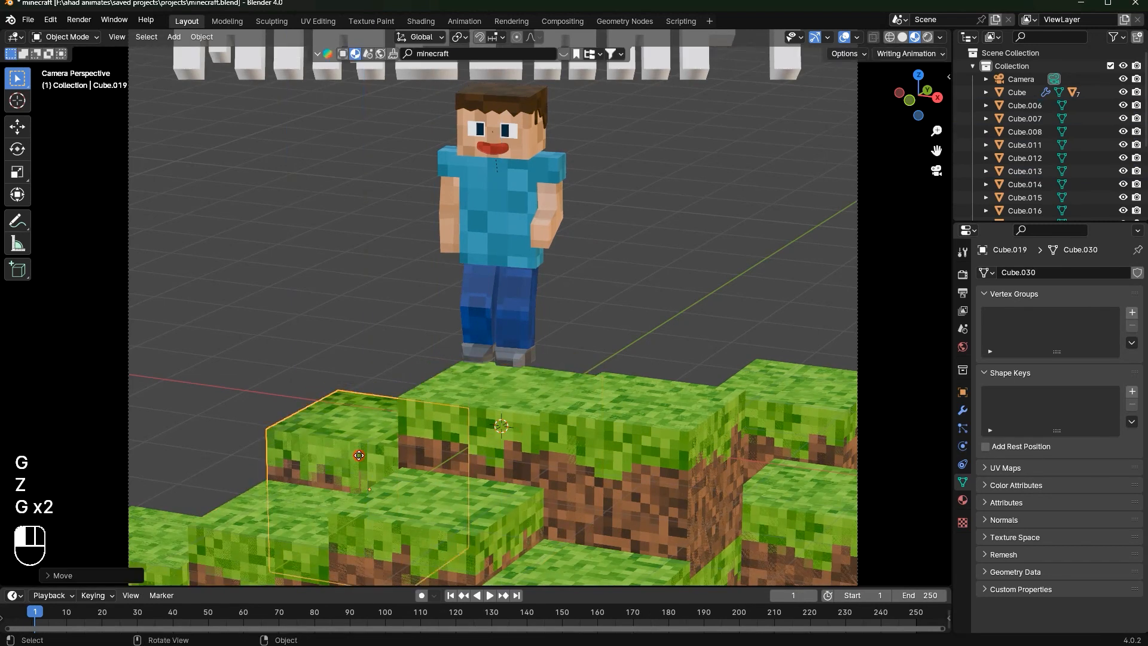
Shift the back-left grass block slightly outward along the X axis
key(g)
key(x)
click(333, 443)
key(g)
key(x)
click(339, 445)
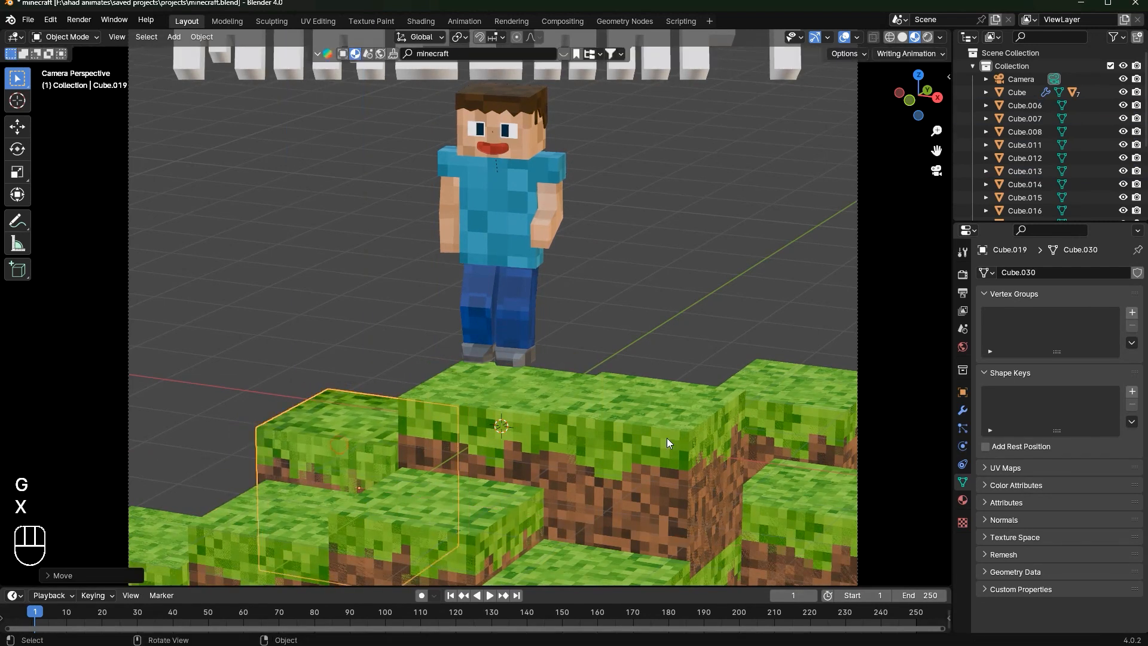
Lower the far back-right grass block along Z, shift it outward along X, and clear the selection
click(792, 421)
key(g)
key(z)
click(793, 439)
key(g)
key(x)
click(813, 445)
click(702, 249)
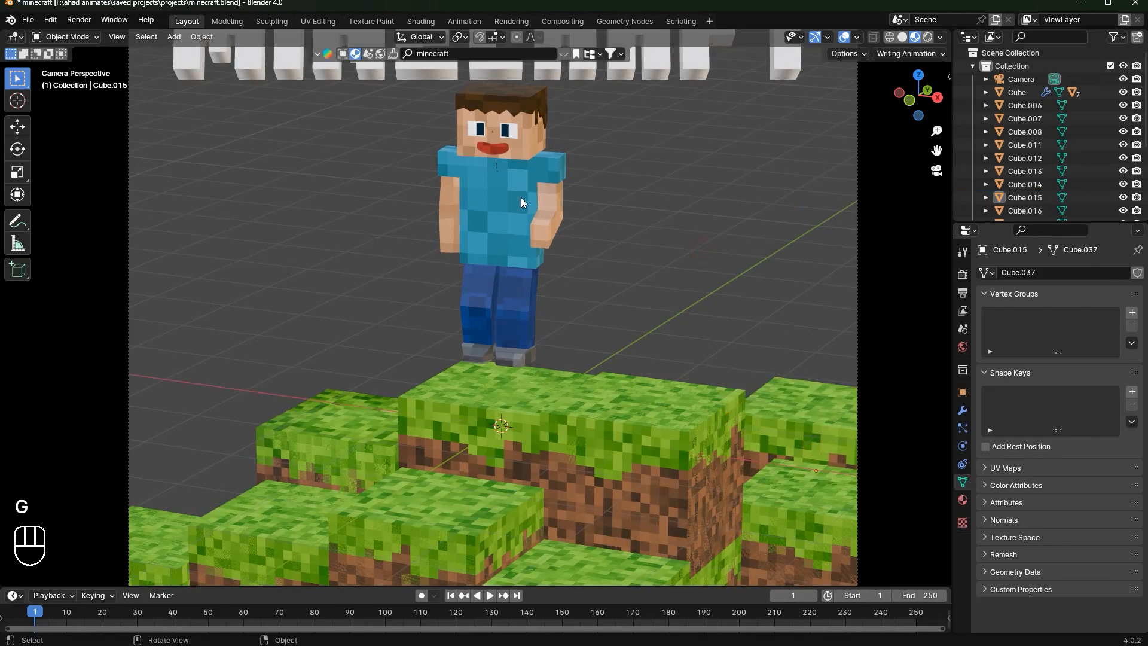
Lower the grass block directly right of the character's block slightly along Z
click(644, 411)
key(g)
key(z)
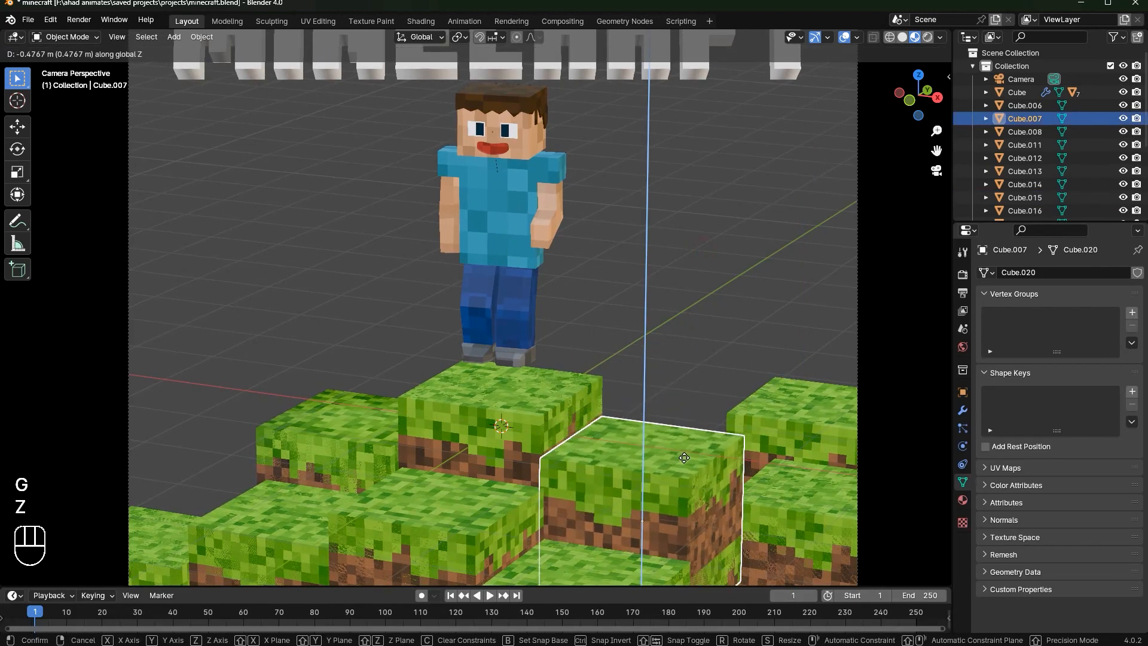
click(685, 438)
click(809, 428)
click(614, 332)
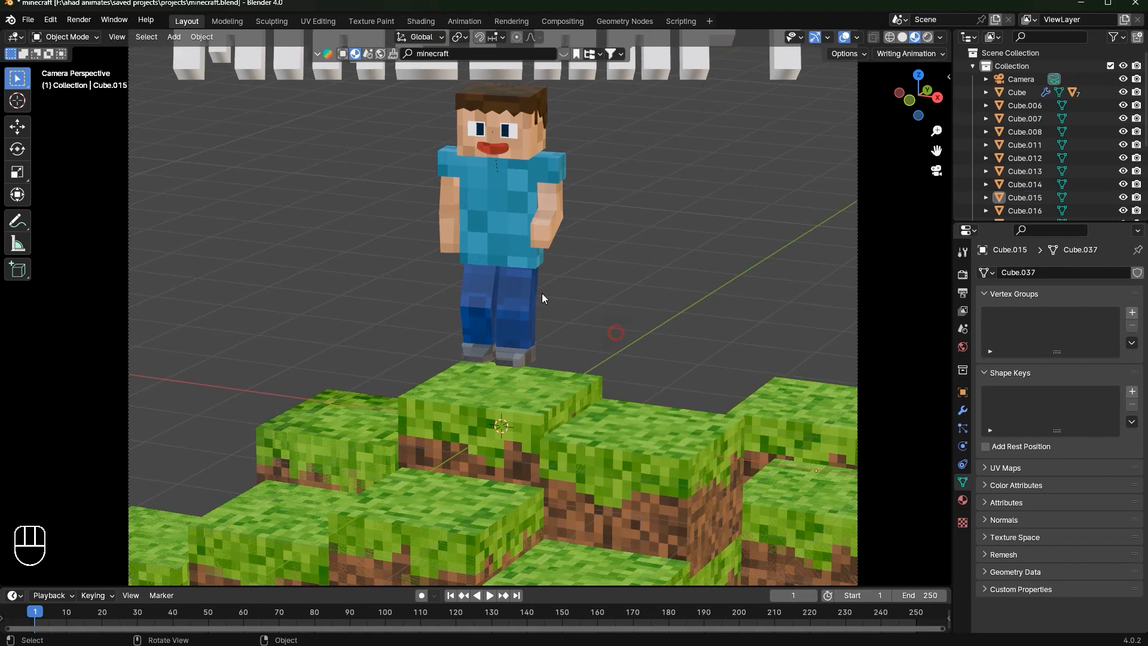
Lower the character along Z so its feet rest on the top grass block, and save the file
click(526, 254)
scroll(568, 287, up, 4)
key(g)
key(z)
click(641, 372)
click(643, 375)
scroll(645, 390, down, 9)
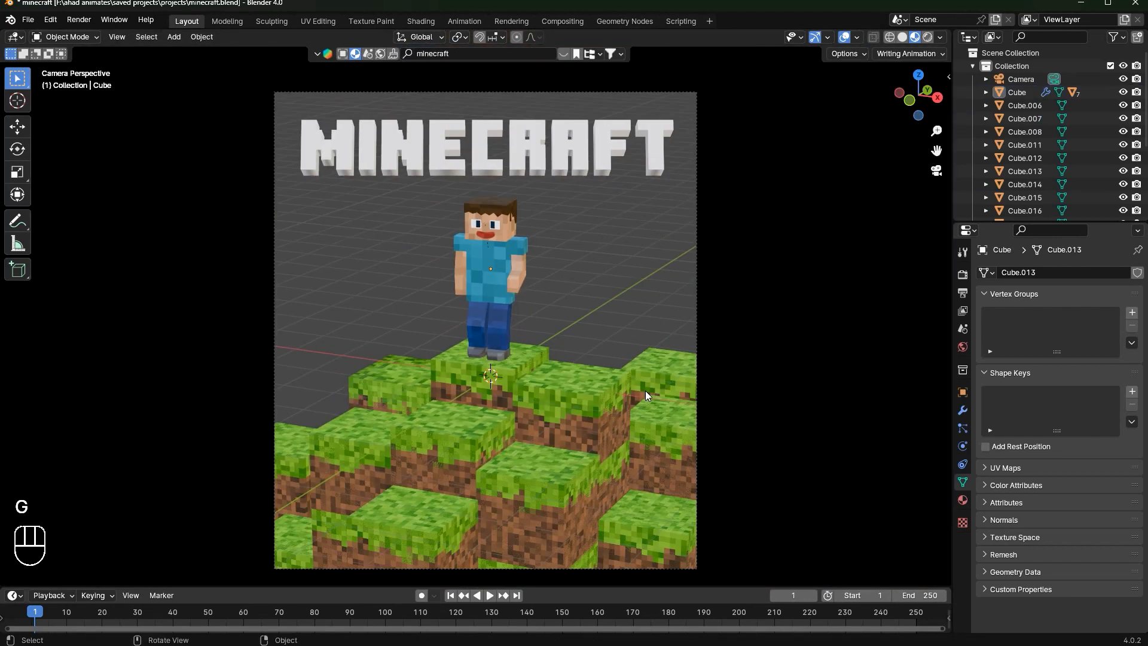
key(ctrl+s)
scroll(561, 380, down, 1)
Delete the far back-right grass block behind the one at the render frame's right edge
click(636, 407)
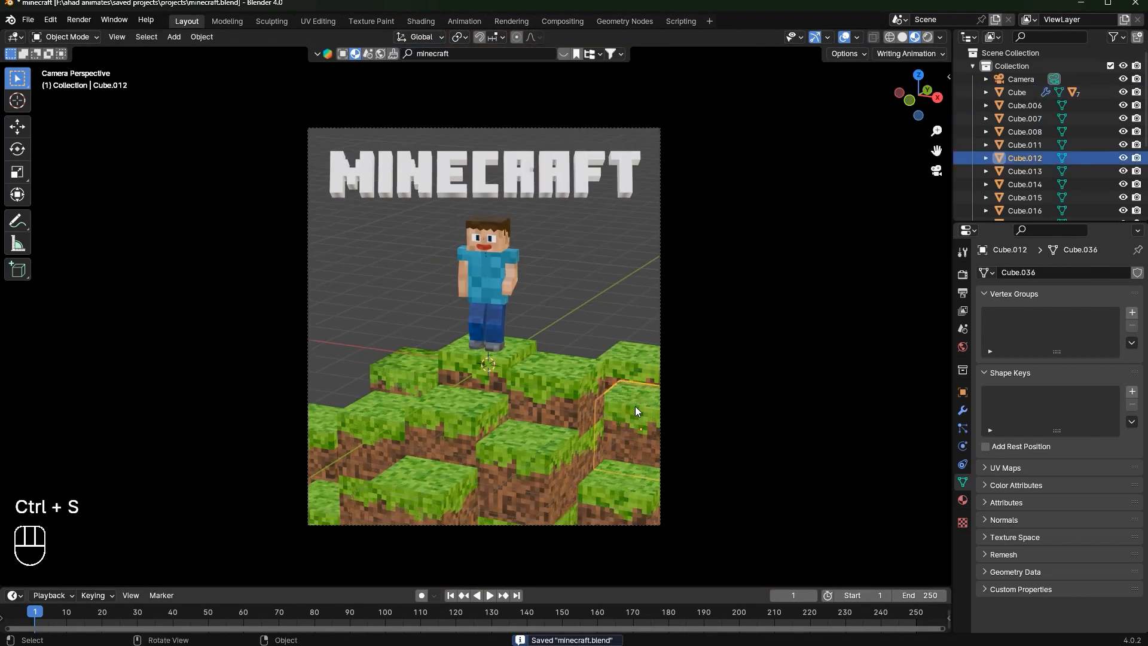
key(g)
key(z)
click(644, 376)
key(Delete)
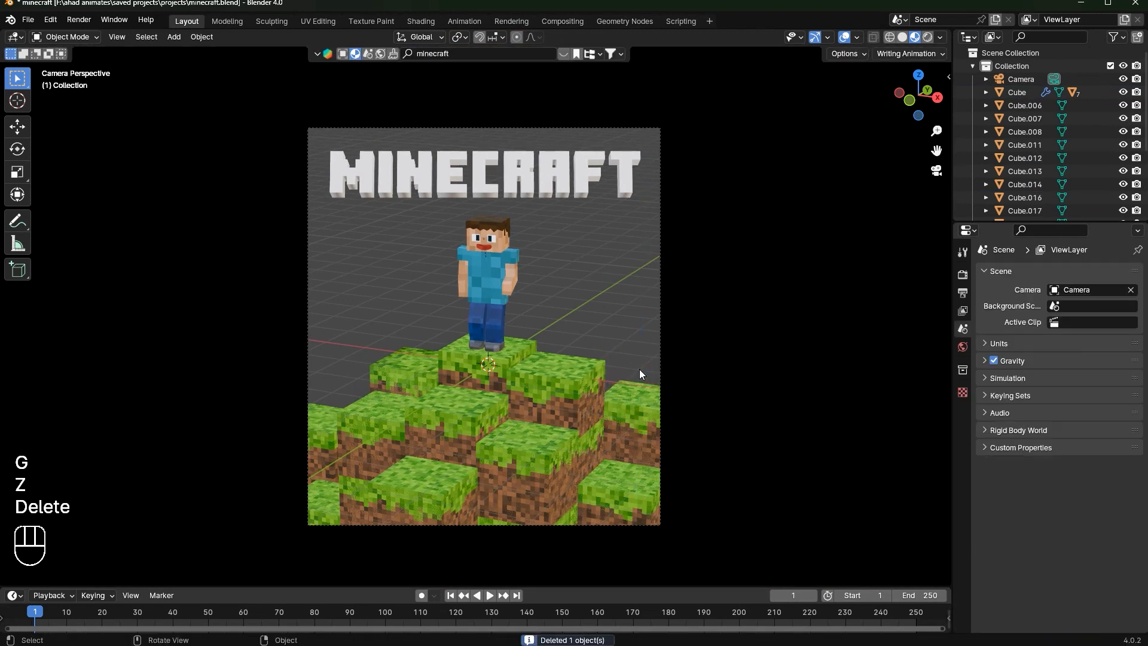
Reposition the grass block at the right edge of the render frame along X and lower it slightly along Z
click(620, 423)
key(g)
key(x)
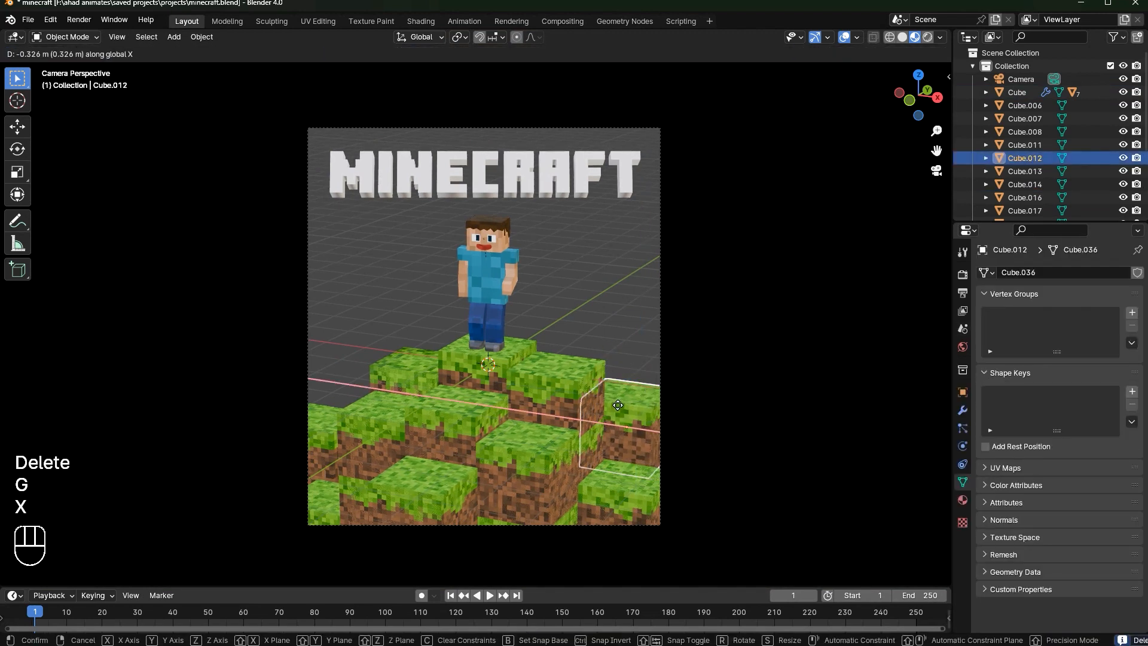
click(652, 401)
key(g)
key(z)
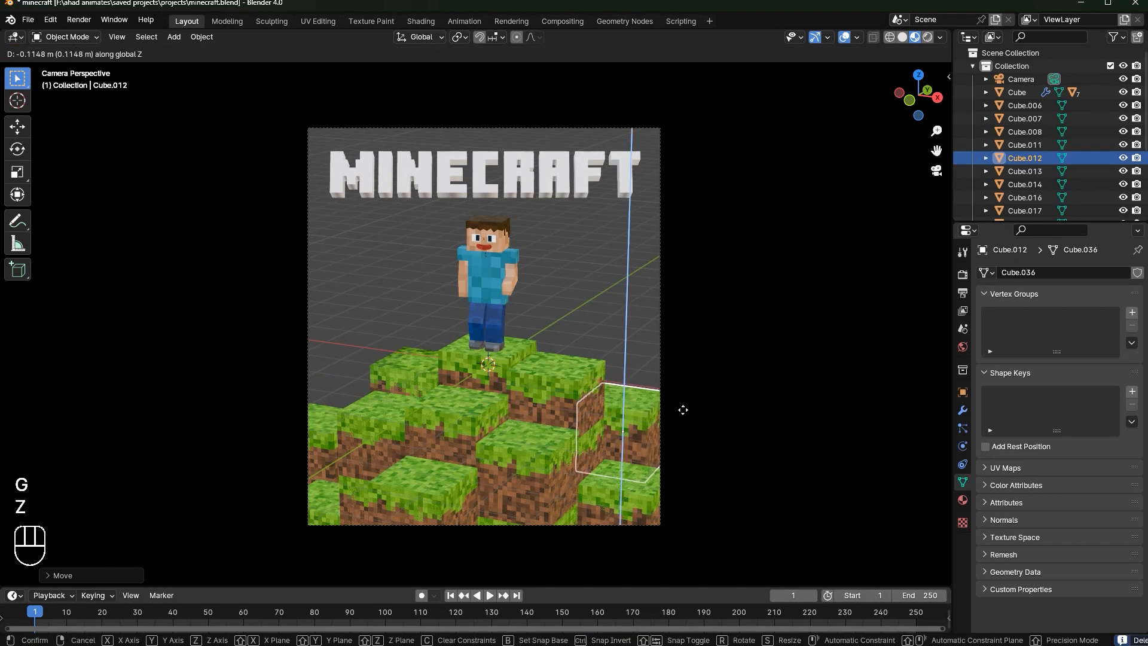
click(686, 415)
Delete the upper grass block at the frame's left edge and raise the one below it about 1 m along Z
click(321, 429)
key(Delete)
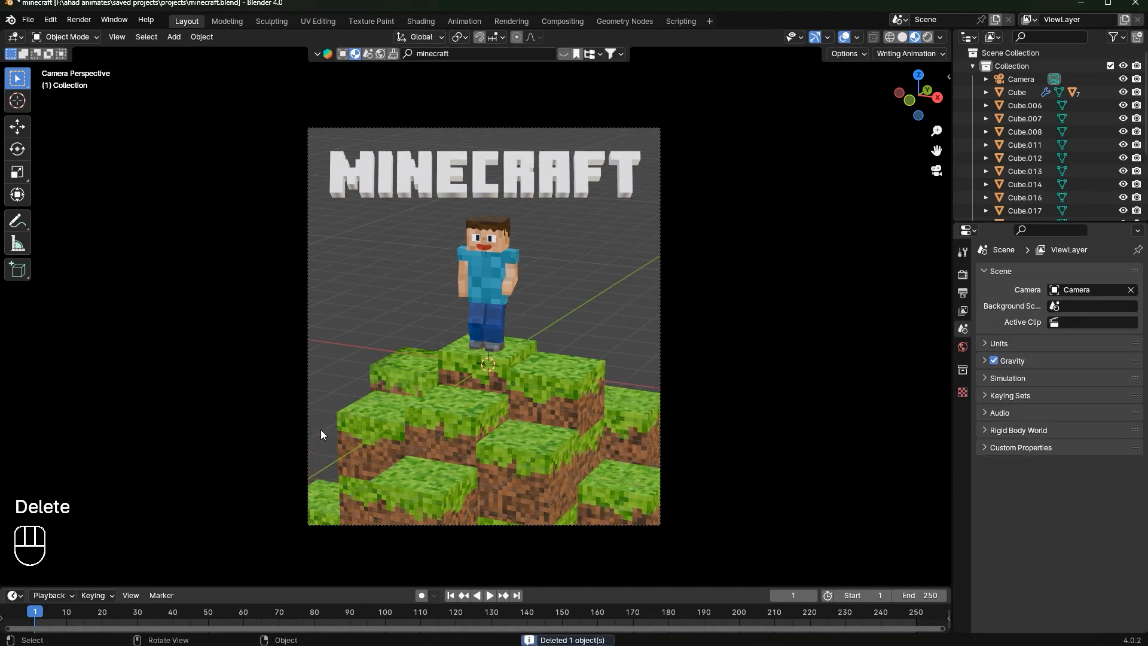
click(316, 428)
key(g)
key(z)
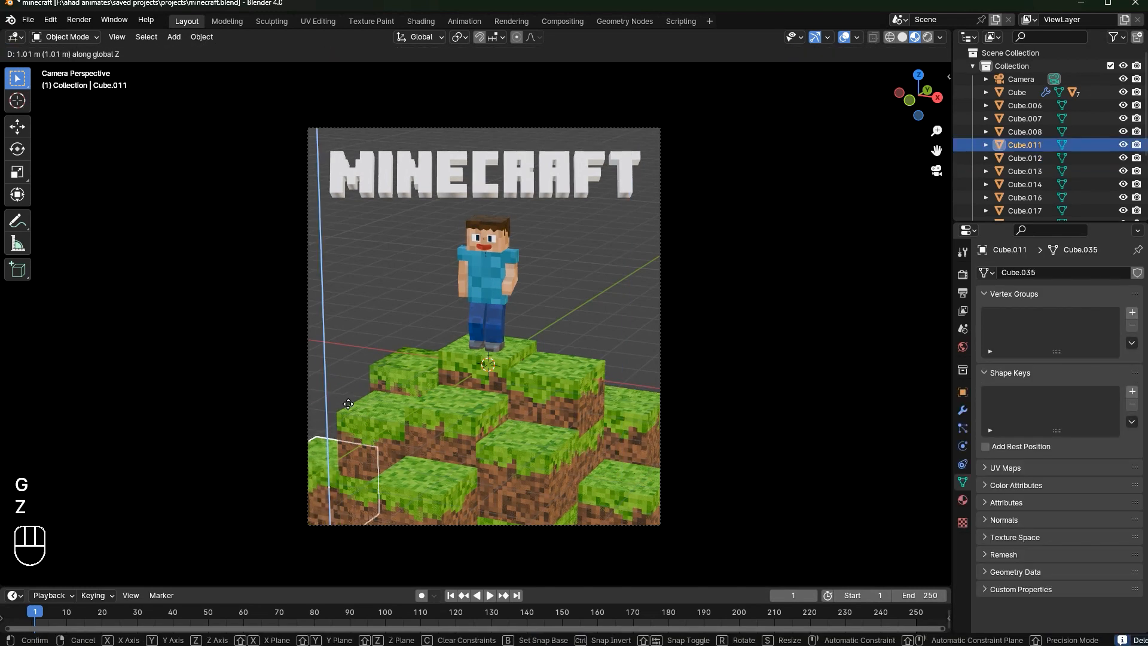
click(348, 403)
click(343, 484)
key(g)
key(z)
right_click(356, 477)
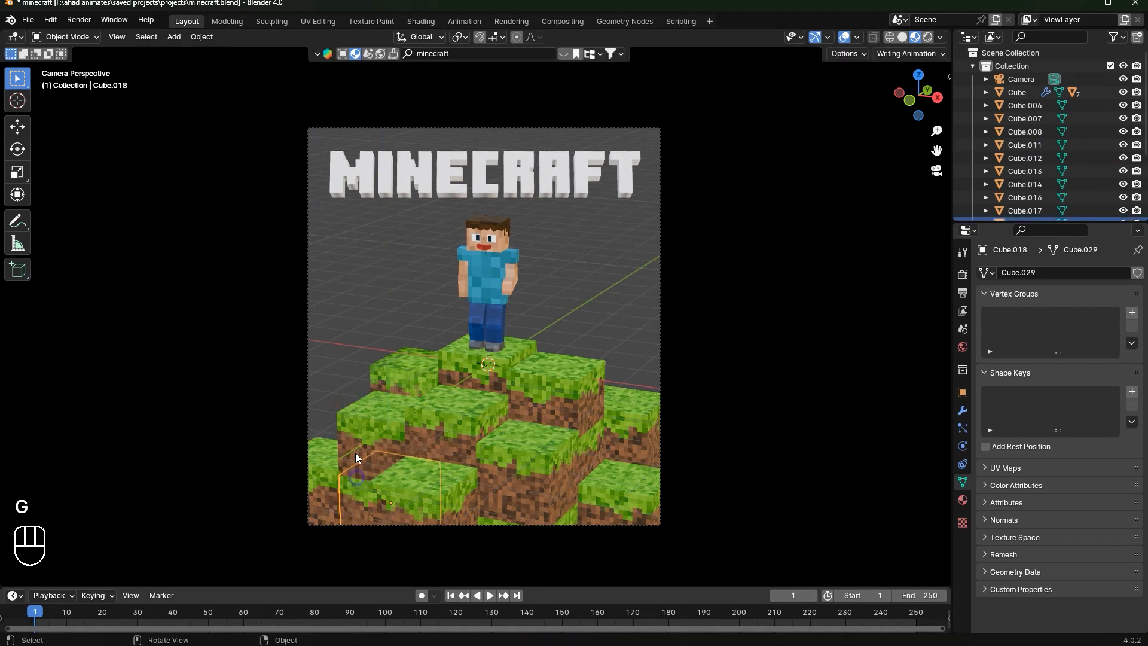
Save the file and frame the MINECRAFT title up close outside the camera view
key(ctrl+s)
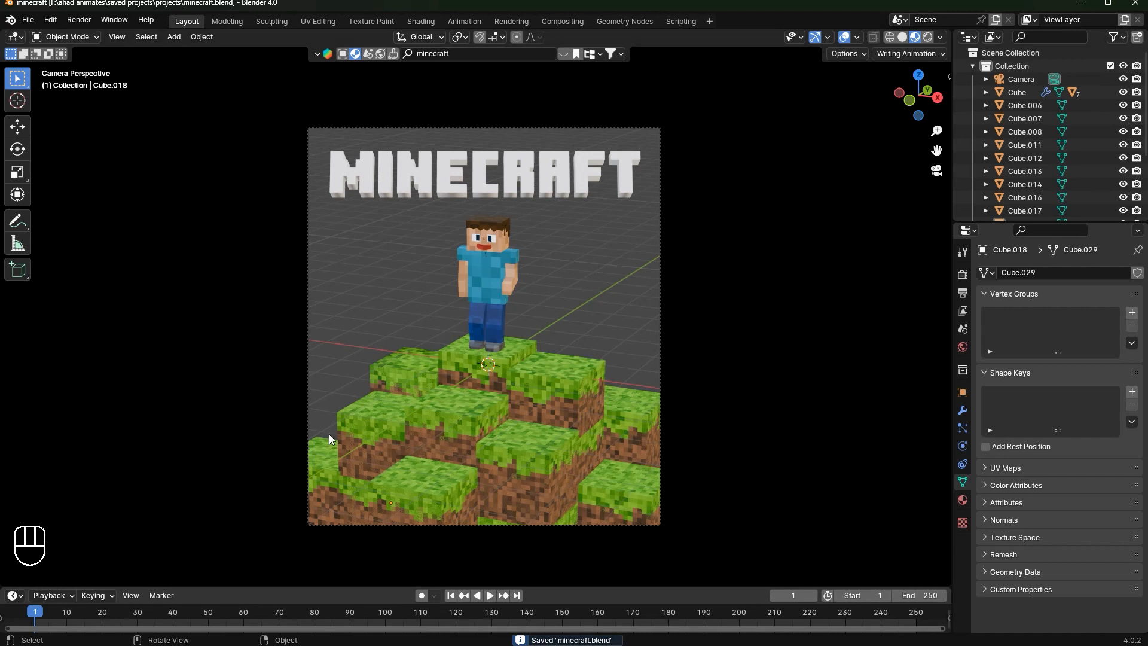
middle_drag(396, 201, 644, 299)
key(KP_Decimal)
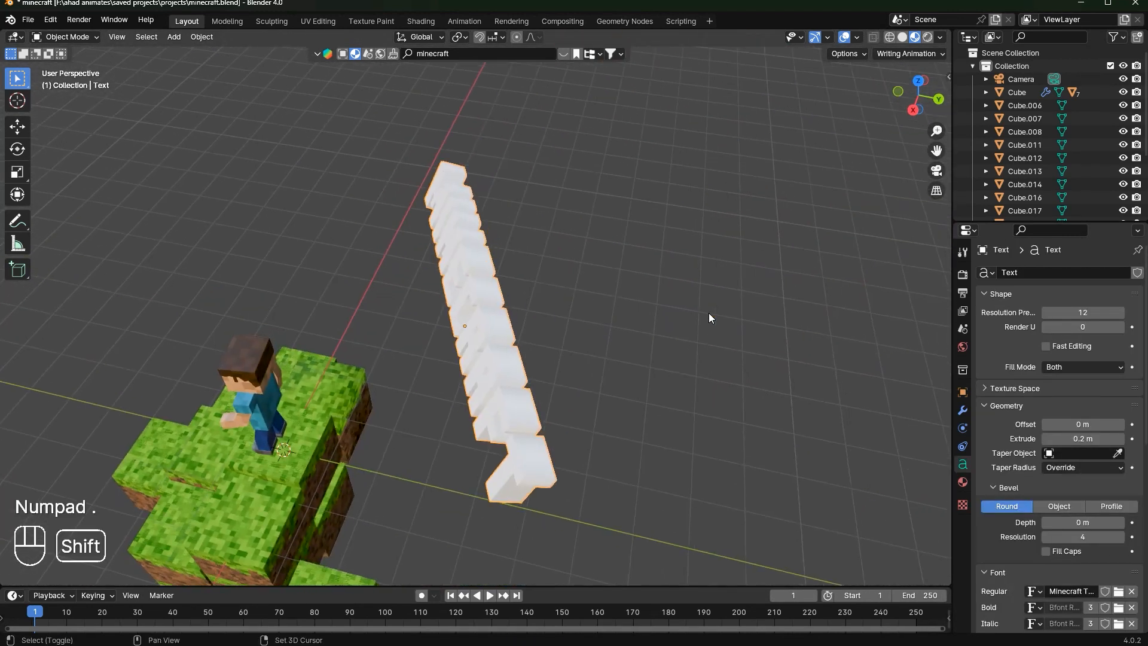
key(ctrl+s)
middle_drag(694, 383, 731, 356)
right_click(733, 357)
middle_drag(790, 293, 226, 550)
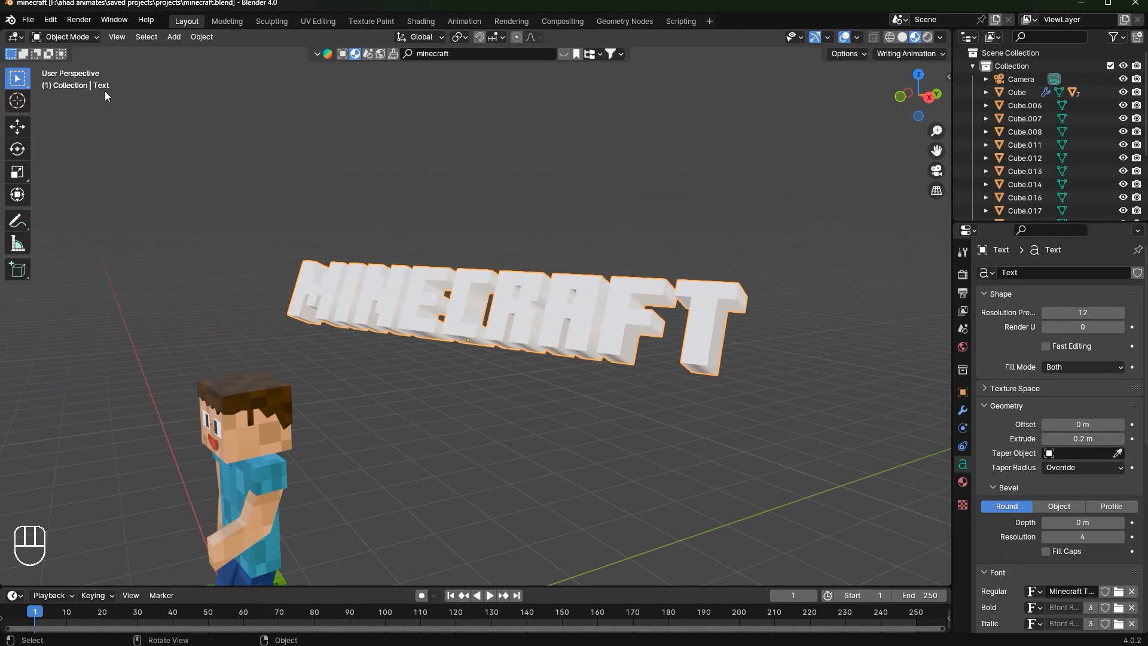
Browse the asset library's minecraft materials for the title, hide the results, and return to the camera view
click(562, 55)
mouse_move(472, 136)
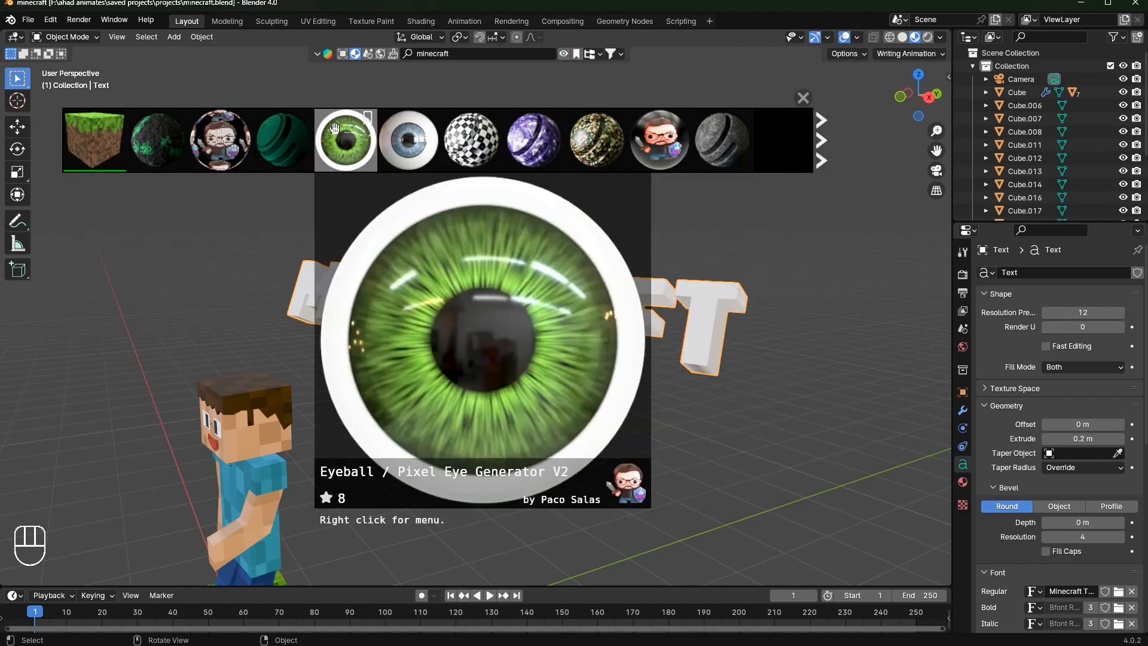
mouse_move(242, 133)
mouse_move(172, 138)
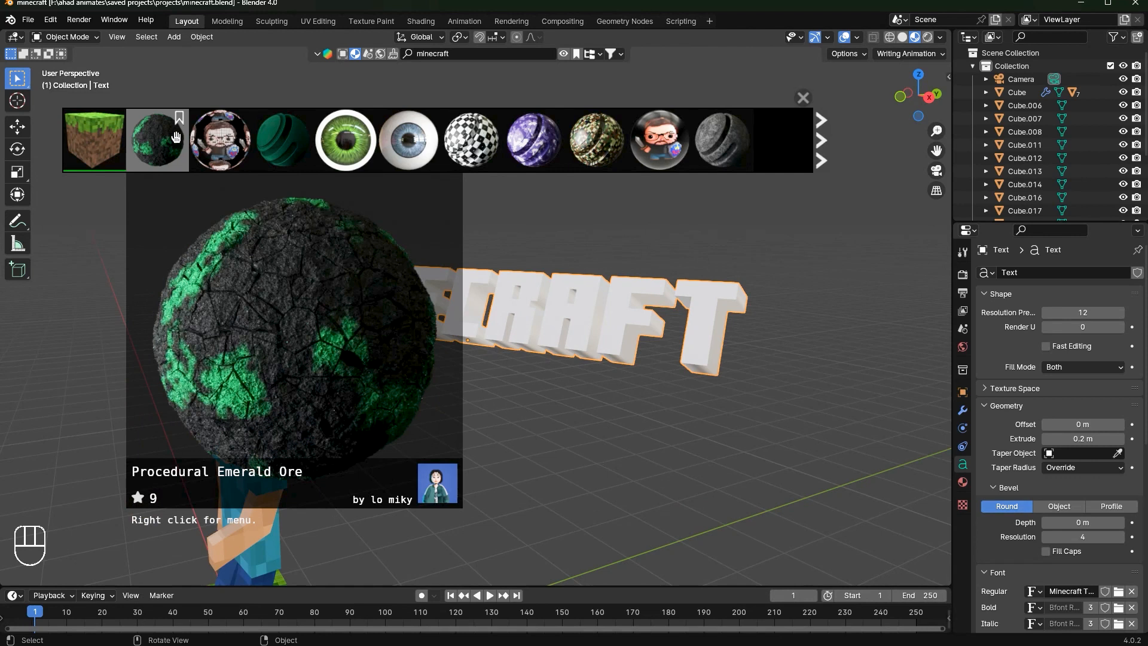
scroll(766, 158, down, 4)
mouse_move(601, 155)
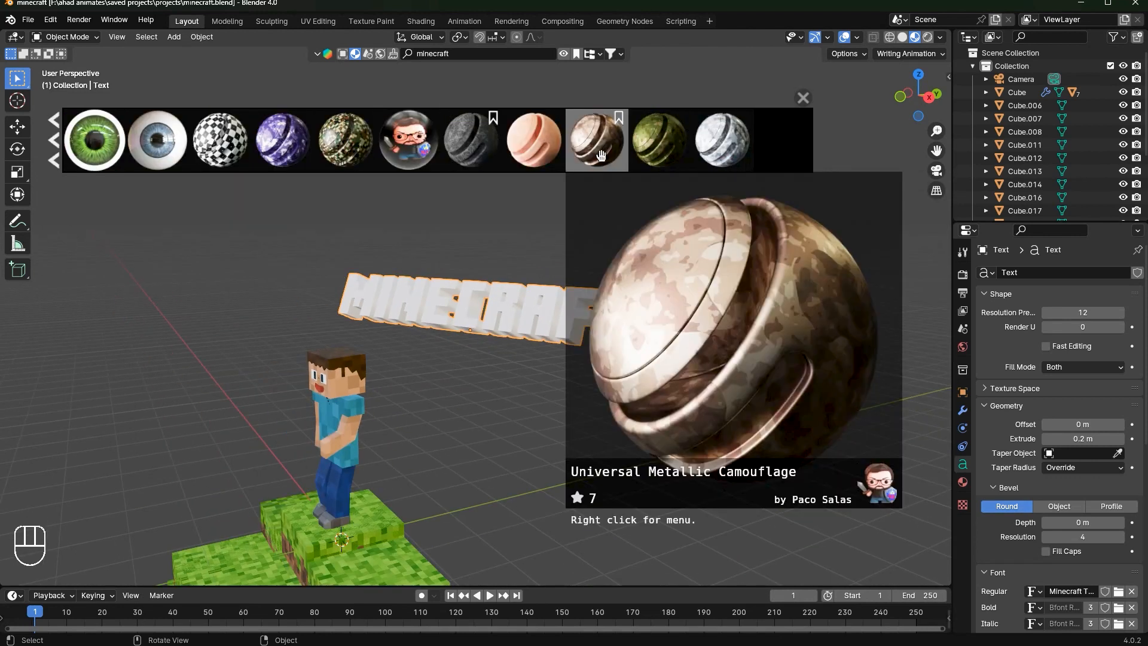
scroll(622, 271, up, 5)
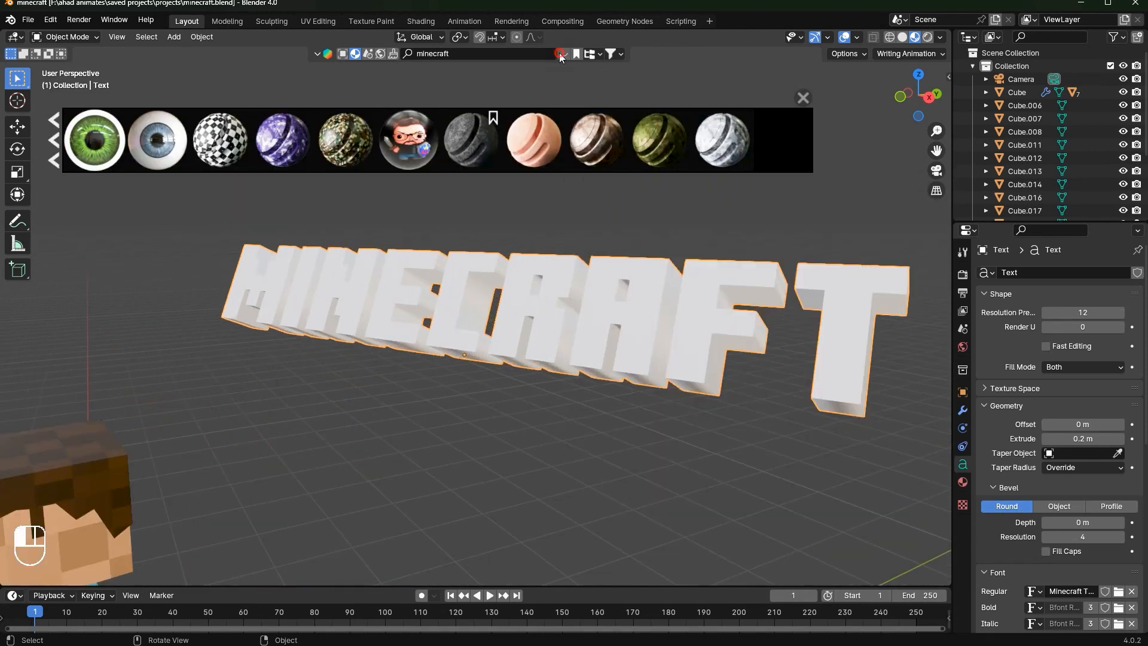
click(559, 54)
click(935, 170)
scroll(598, 233, down, 1)
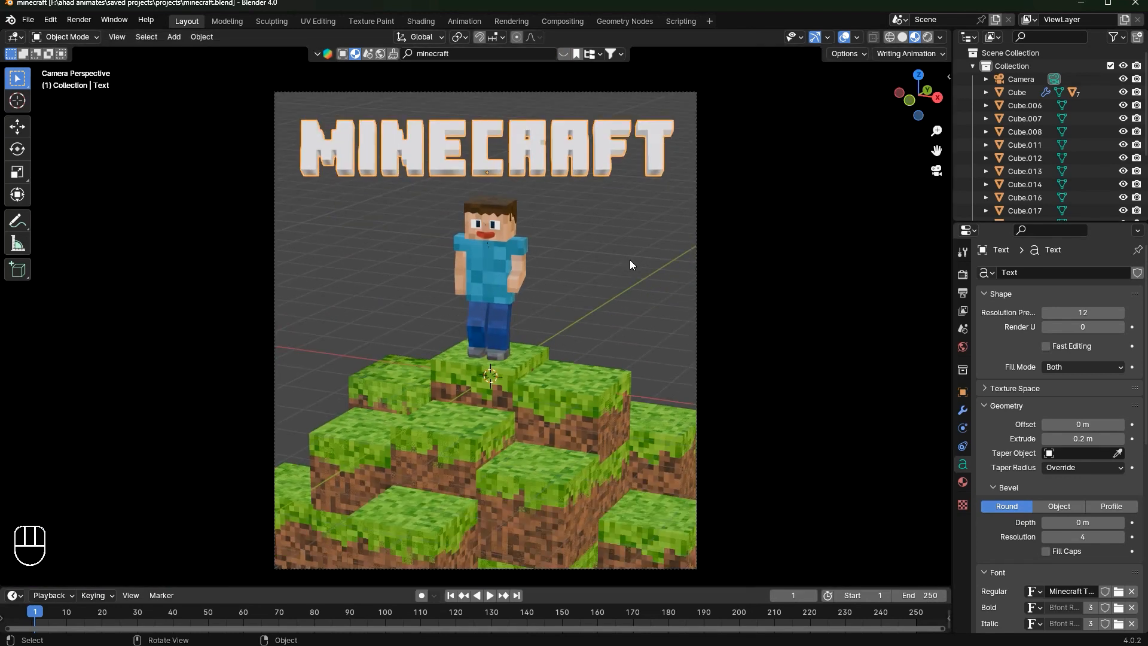
Assign a separate copy of Material.003 to the MINECRAFT title and show its shader nodes alongside the camera view
click(963, 481)
click(985, 328)
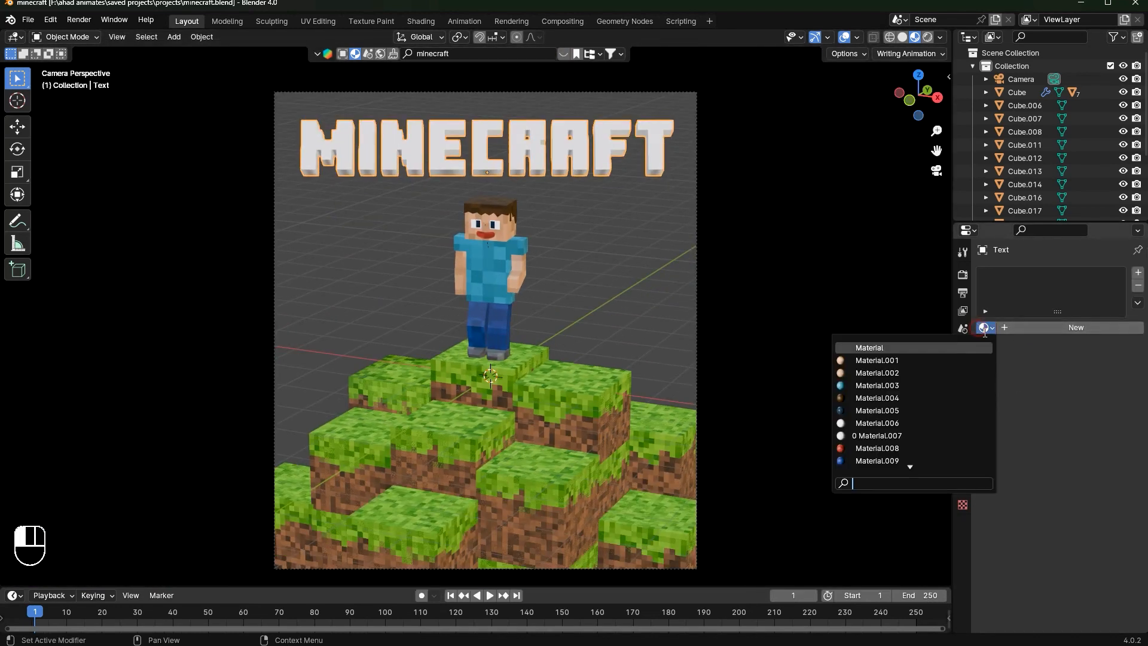
click(879, 386)
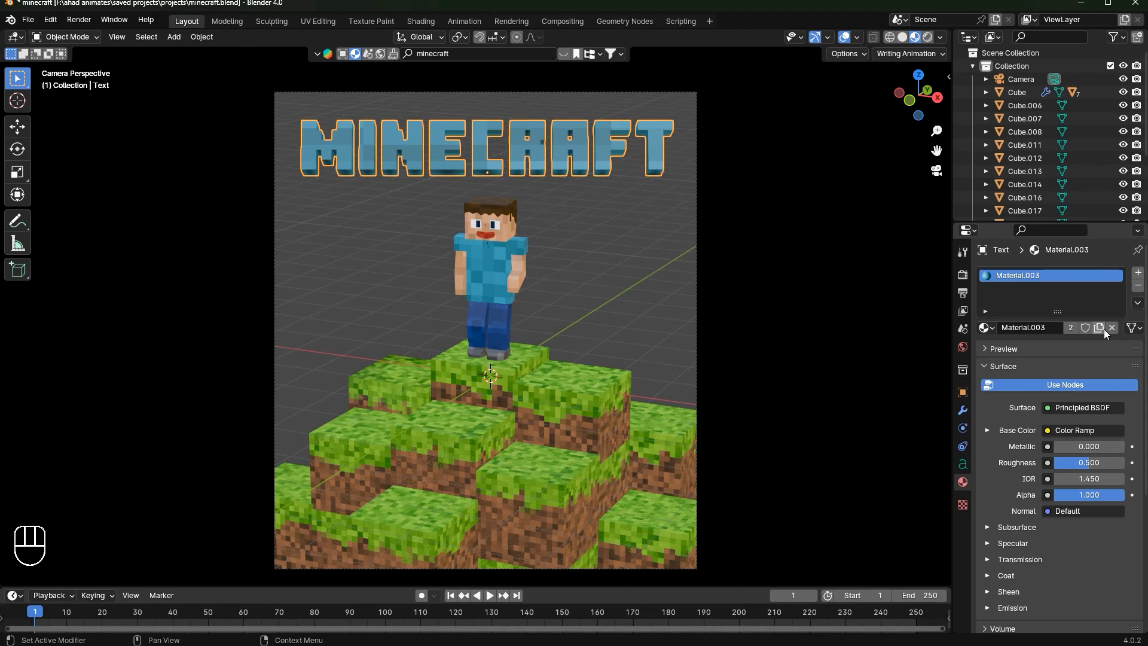
click(421, 22)
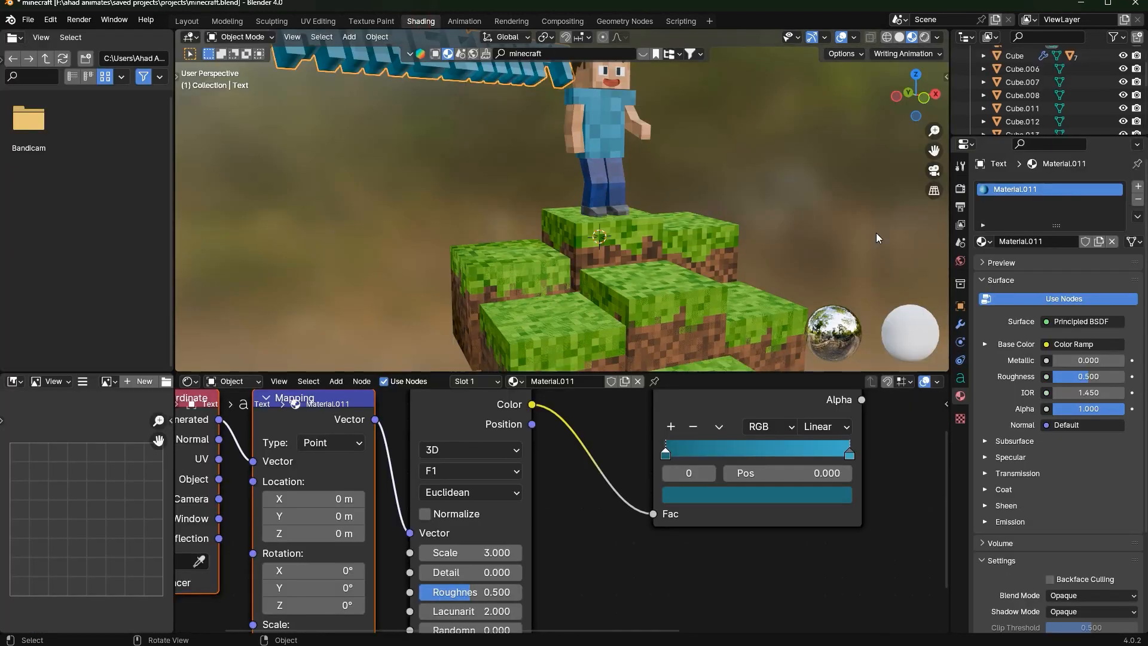
click(932, 171)
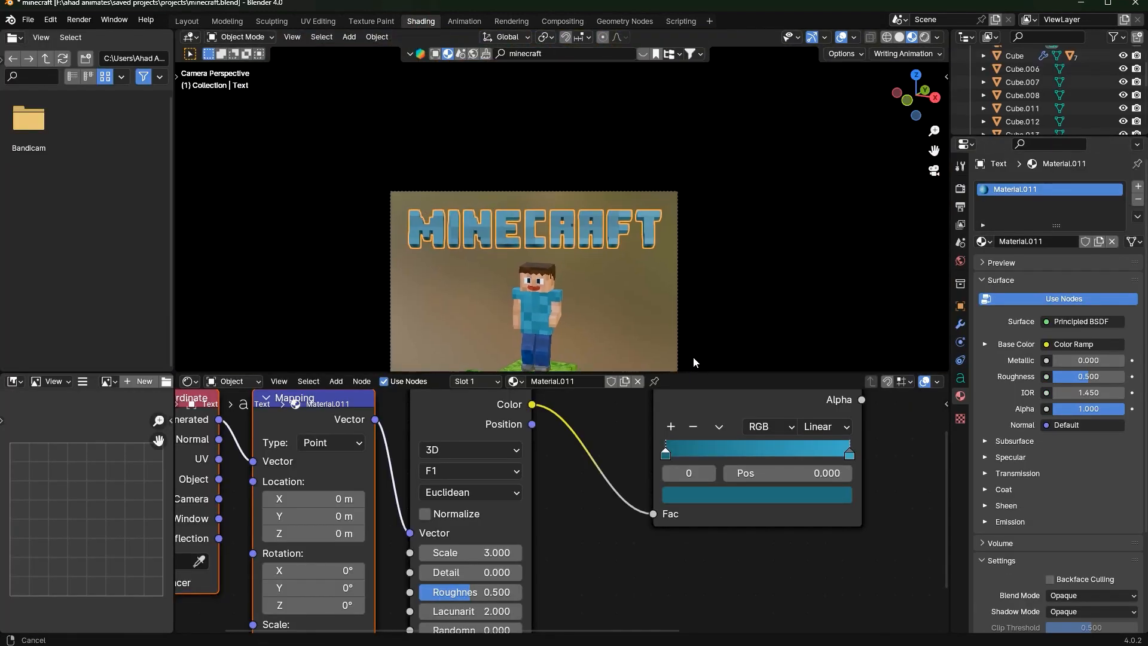
scroll(678, 271, up, 3)
Make the Color Ramp's first stop near-white with hue 0, saturation 0 and a much higher value
click(848, 460)
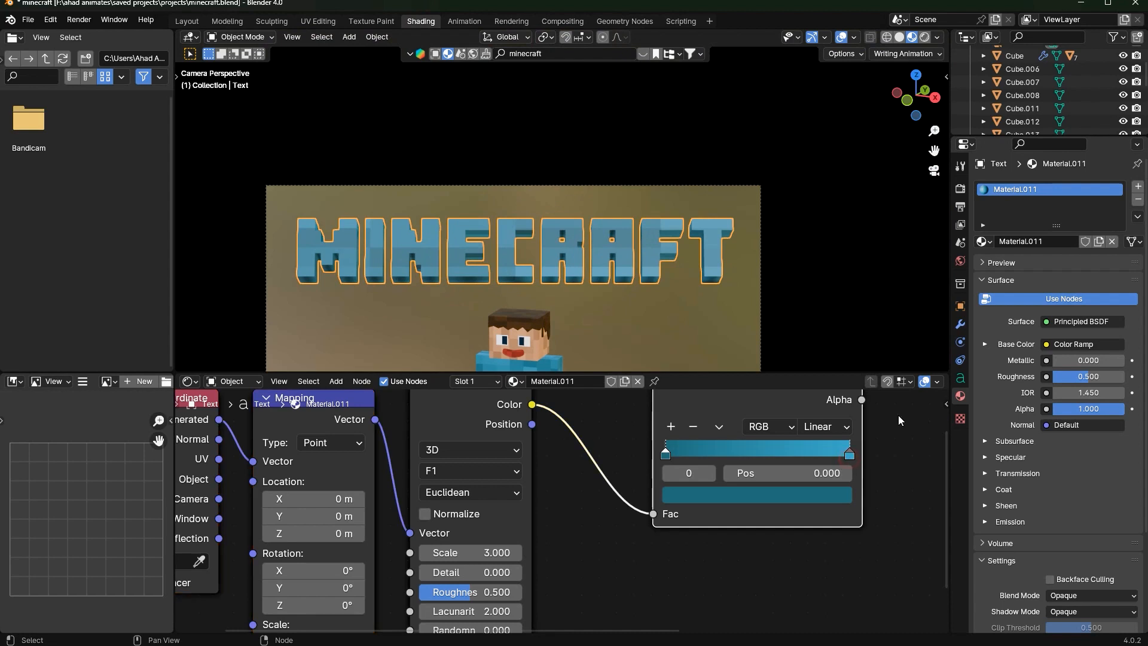
click(802, 496)
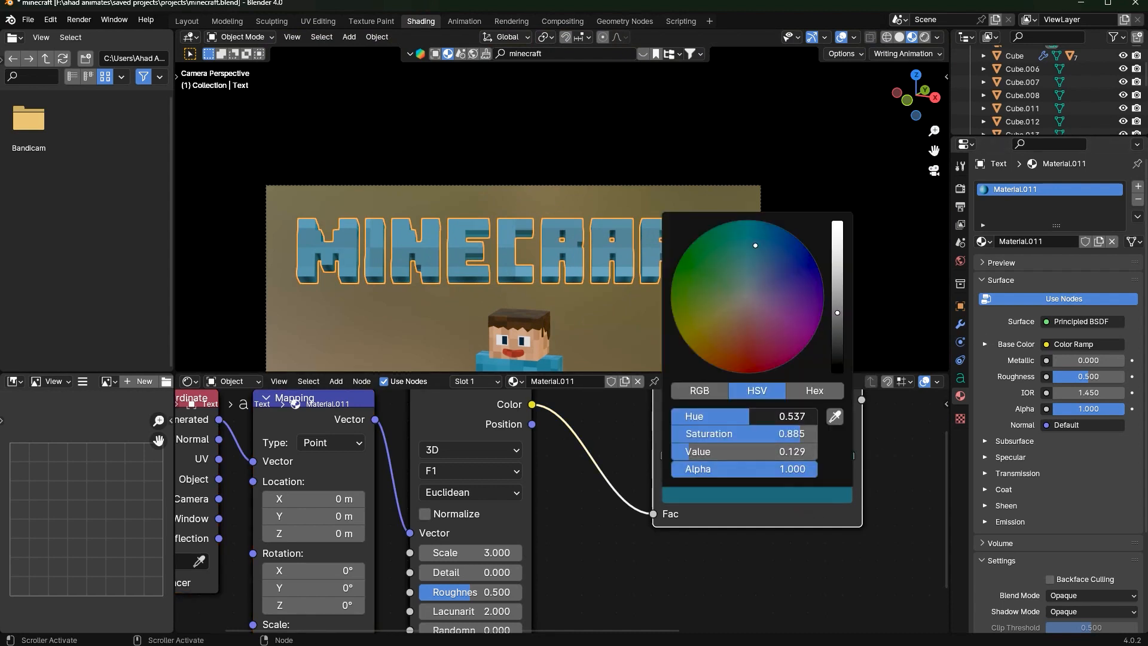
drag(749, 416, 671, 416)
drag(801, 433, 693, 435)
drag(706, 454, 786, 453)
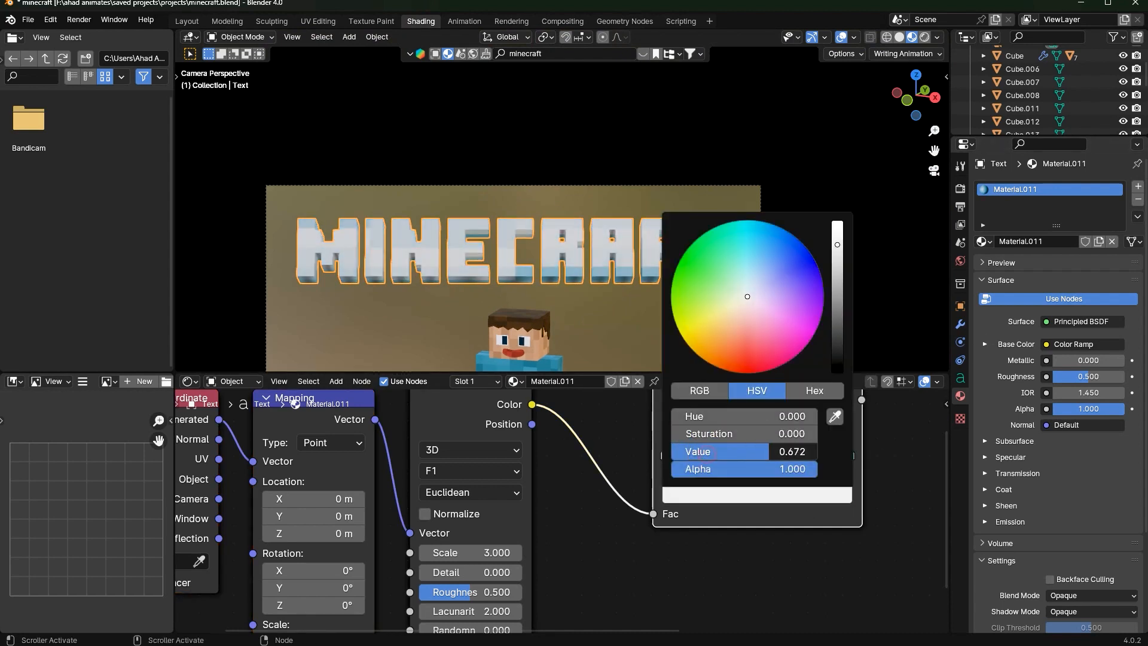
Make the Color Ramp's second stop black and shift it toward the first stop
click(849, 455)
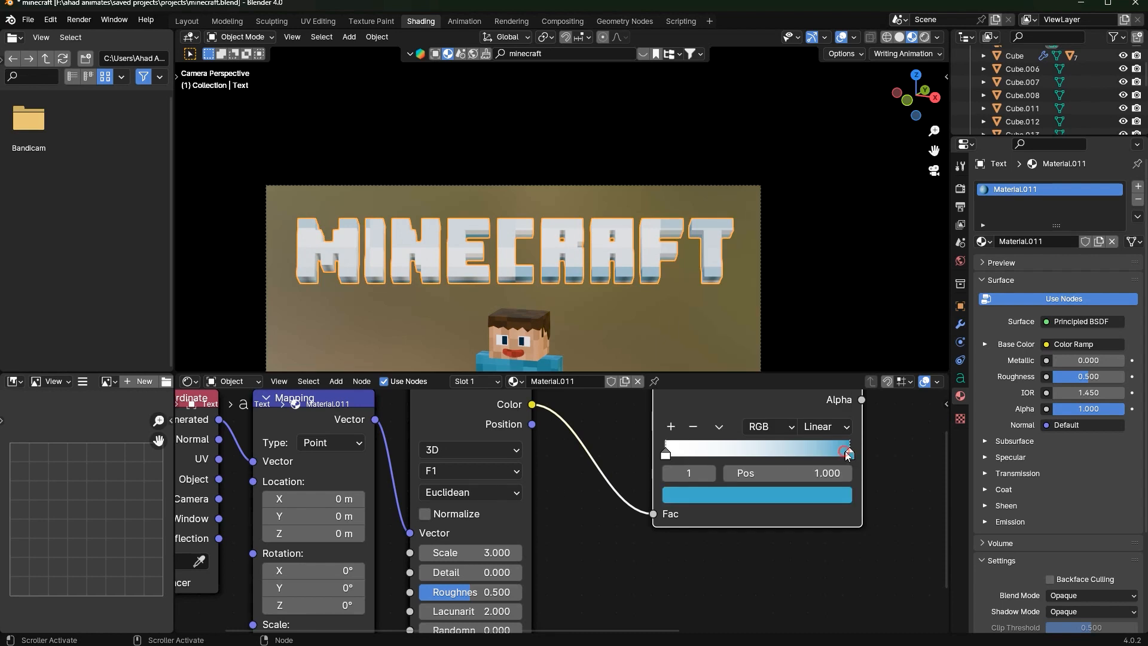
click(814, 500)
drag(764, 418, 671, 418)
drag(747, 435, 671, 453)
drag(850, 454, 792, 455)
Try a Voronoi texture Scale of 7 on the title's material, then settle on 5
middle_drag(614, 488, 696, 383)
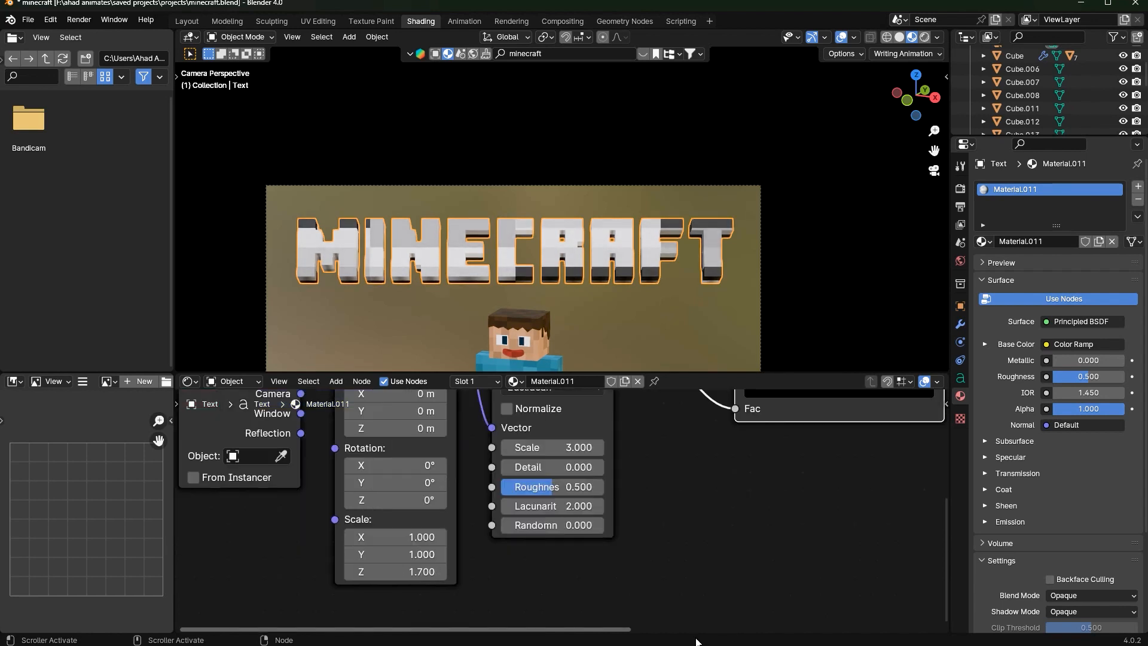
click(563, 453)
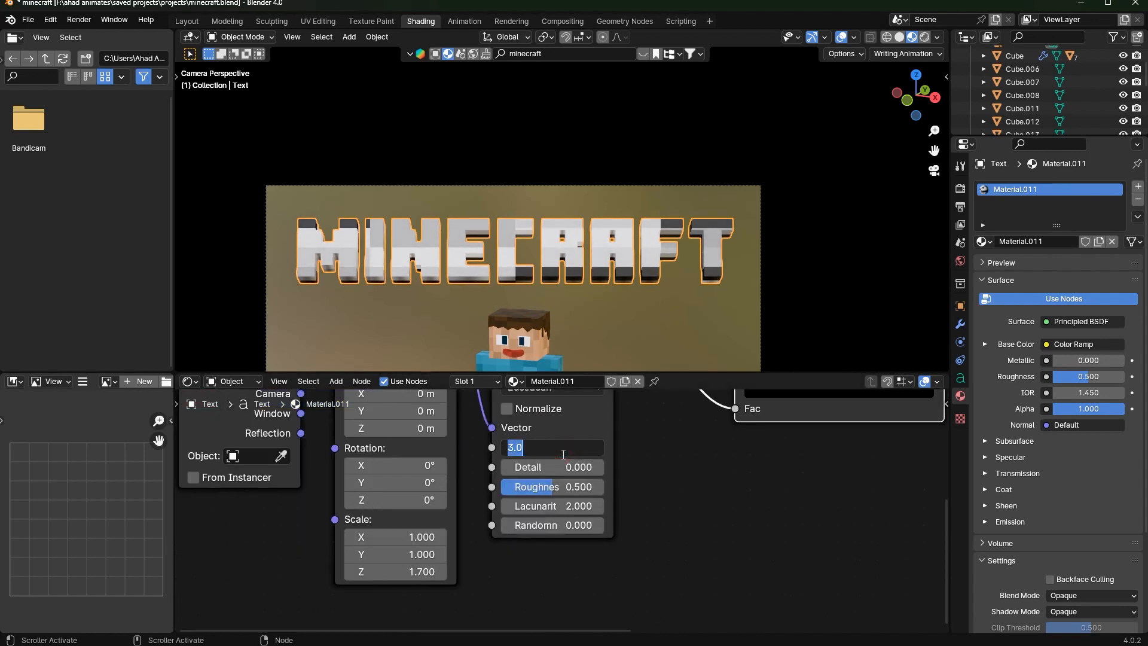
text(7)
key(Return)
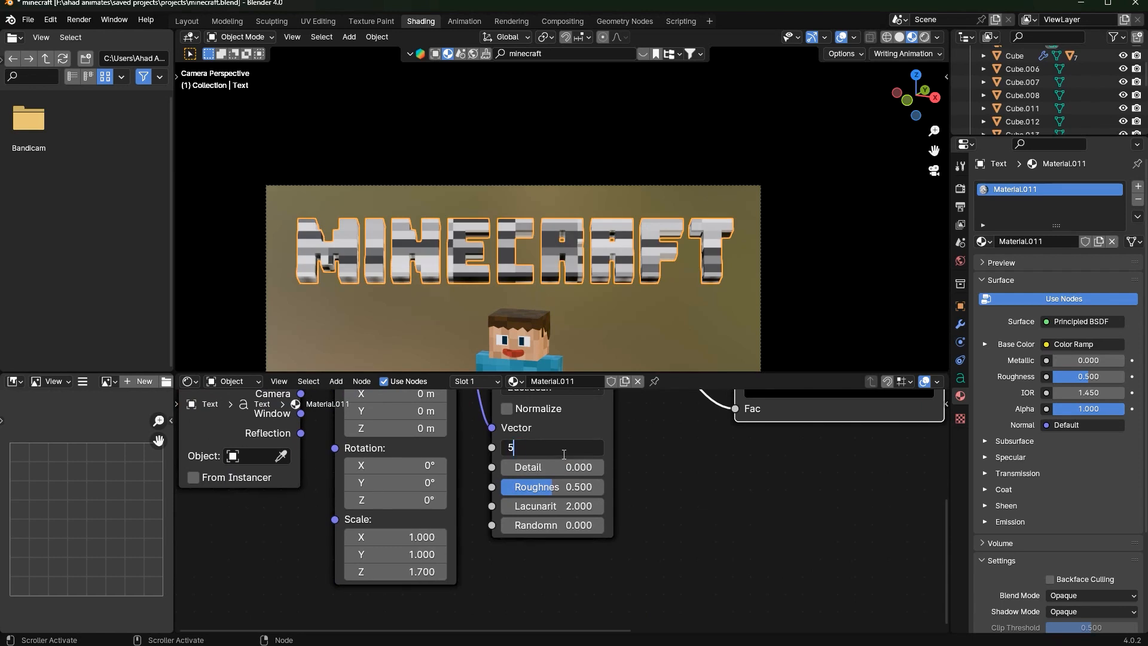
key(Return)
scroll(560, 468, up, 1)
middle_drag(622, 543, 818, 502)
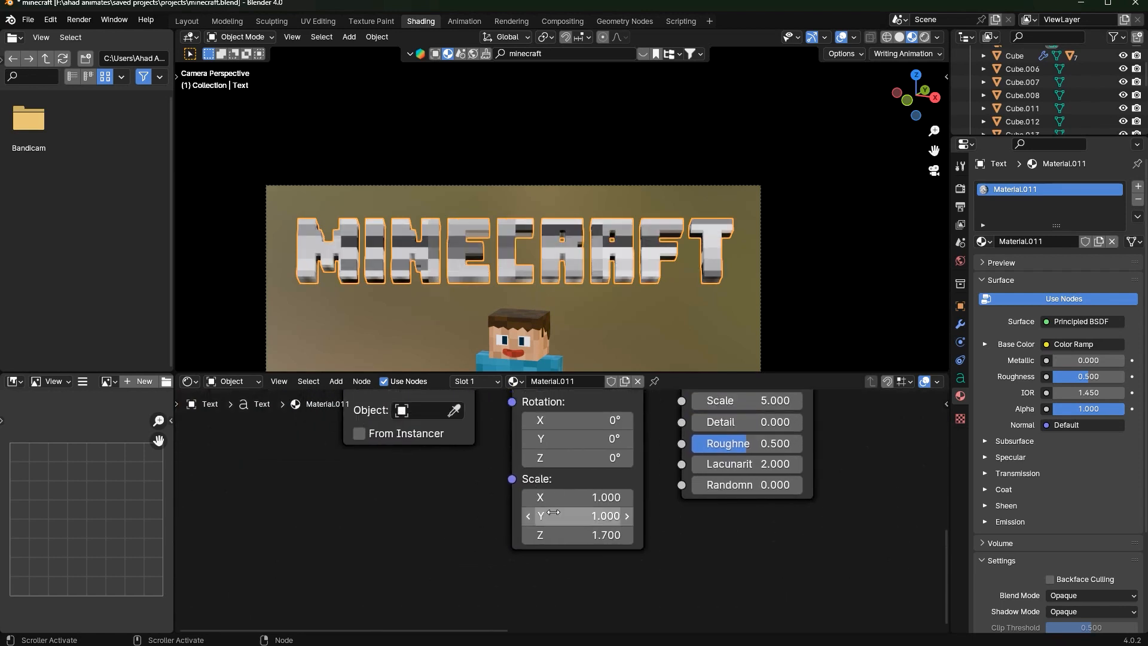
Set the Z scale of the title material's Mapping node to 1, and undo a trial change to its Y scale
click(580, 535)
text(1)
key(Return)
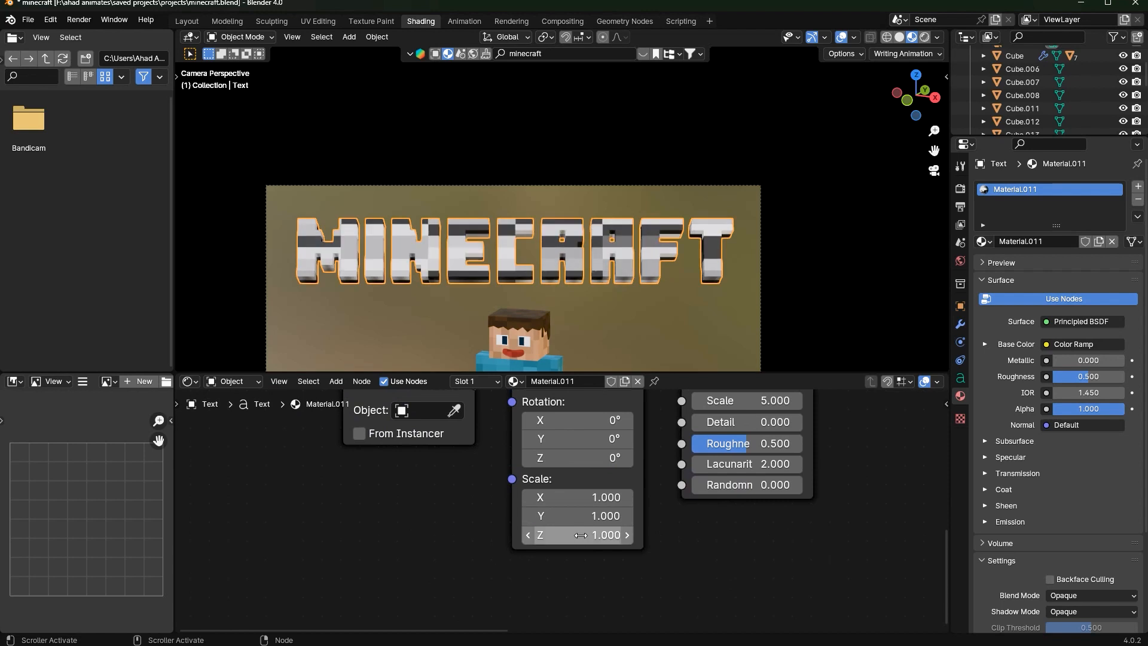
scroll(563, 507, up, 3)
drag(601, 518, 532, 518)
key(ctrl+z)
Set the X scale of the title material's Mapping node to 3 and save the file
drag(617, 496, 688, 496)
click(613, 497)
text(3)
key(Return)
scroll(665, 261, up, 3)
scroll(665, 261, down, 3)
key(ctrl+s)
shift+middle_drag(616, 249, 638, 99)
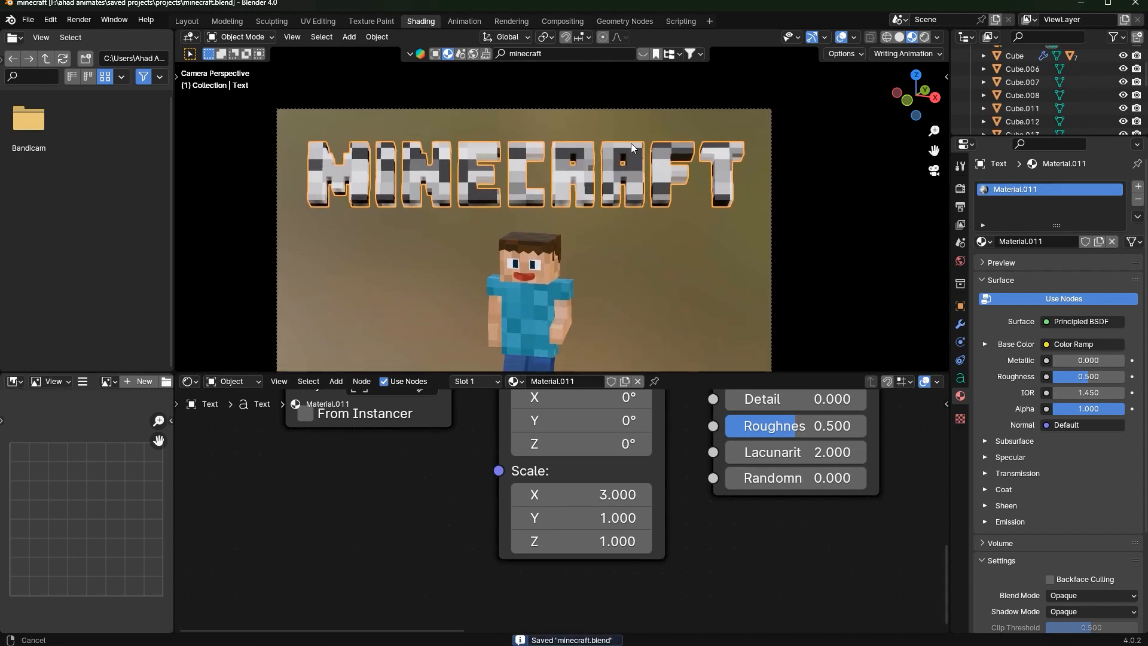
scroll(627, 150, down, 2)
shift+middle_drag(626, 178, 623, 239)
scroll(622, 243, up, 3)
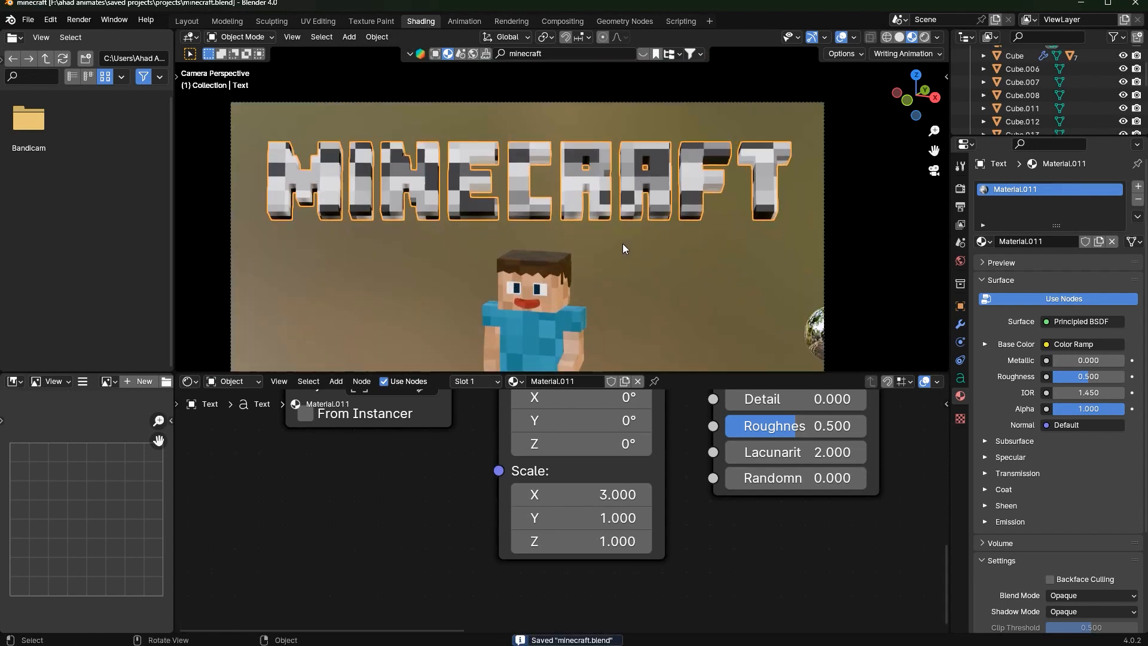
Try a Voronoi texture Detail of about 0.4 on the title's material, and undo it
scroll(622, 246, up, 1)
middle_drag(795, 426, 478, 585)
mouse_move(474, 555)
mouse_down()
mouse_move(508, 555)
mouse_move(469, 564)
mouse_up()
key(ctrl+z)
scroll(674, 239, up, 3)
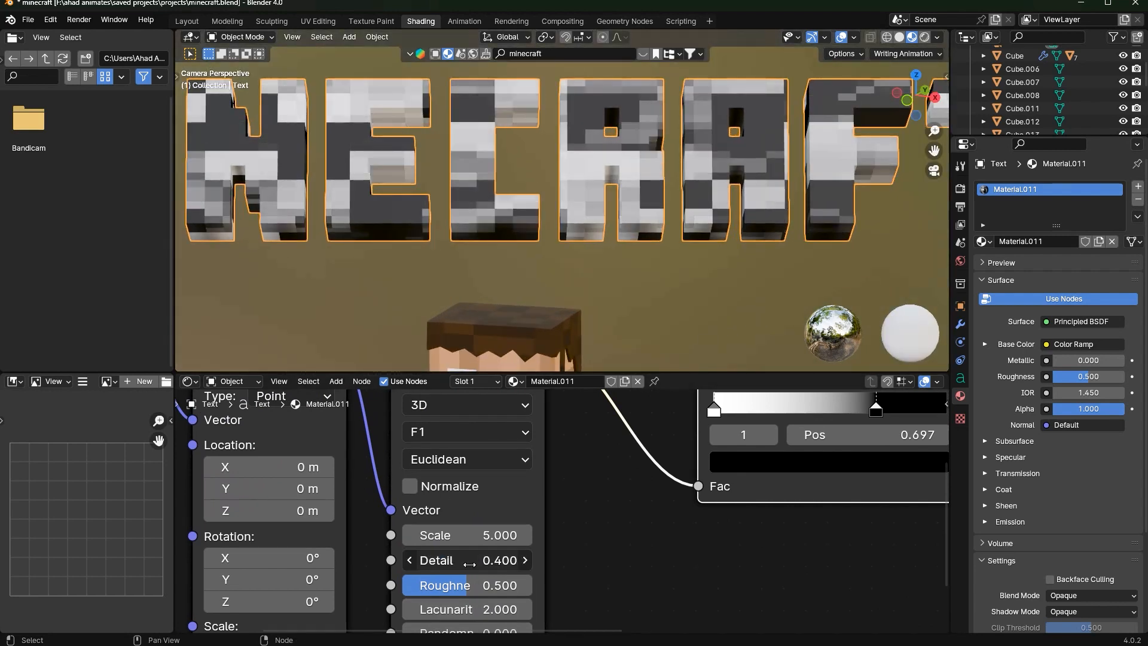
key(ctrl+z)
Try a Voronoi texture Detail of 1.3 on the shirt material of Steve's body, and undo it
shift+middle_drag(659, 241, 635, 224)
click(622, 227)
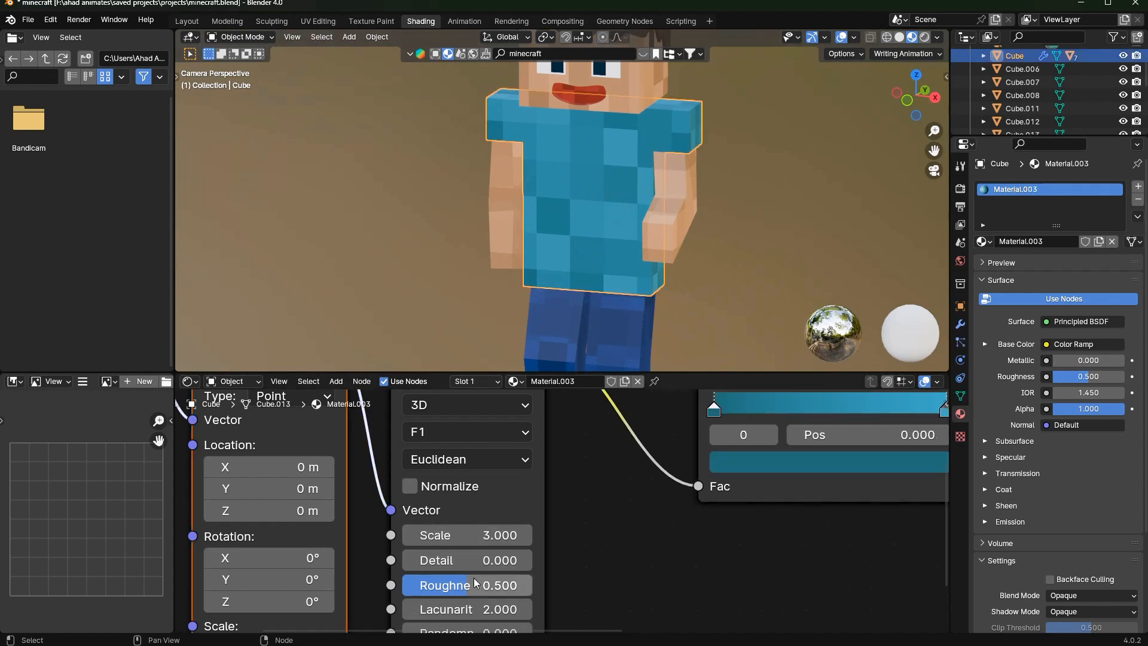
drag(473, 560, 488, 561)
scroll(654, 203, up, 3)
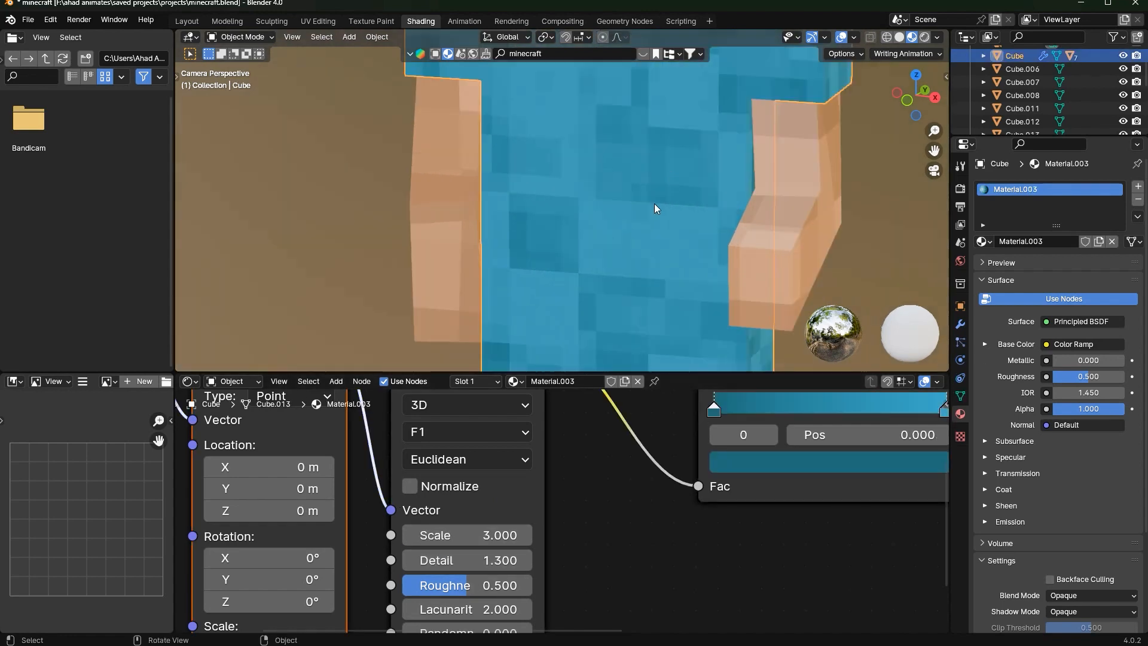
scroll(640, 187, down, 6)
key(ctrl+z)
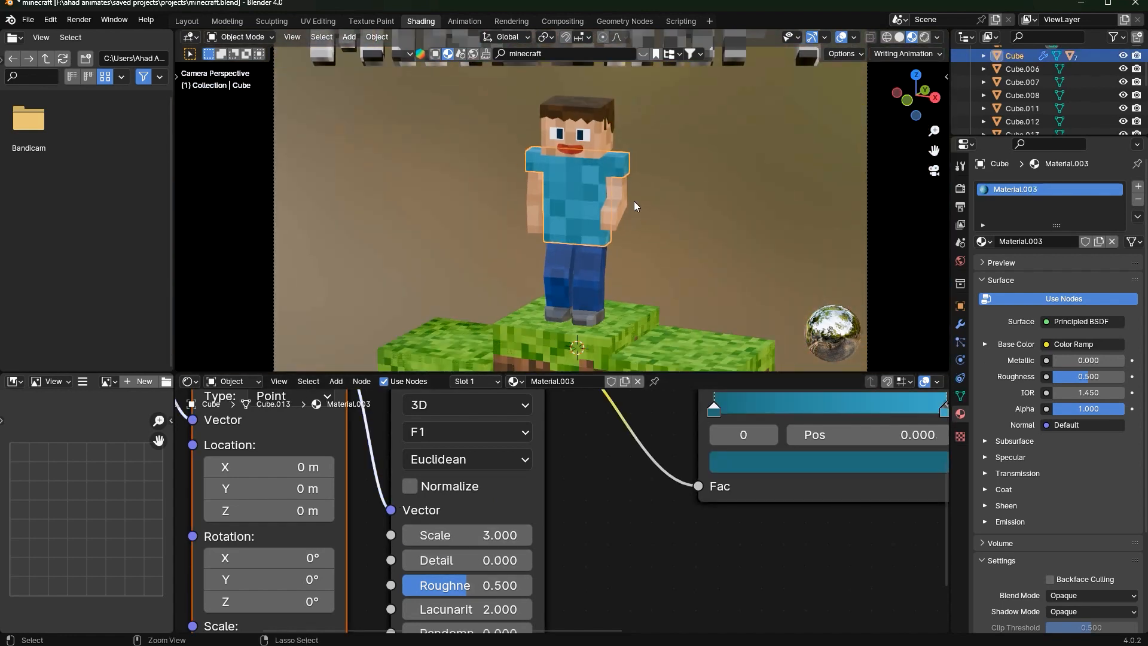
scroll(680, 209, down, 2)
scroll(663, 249, up, 5)
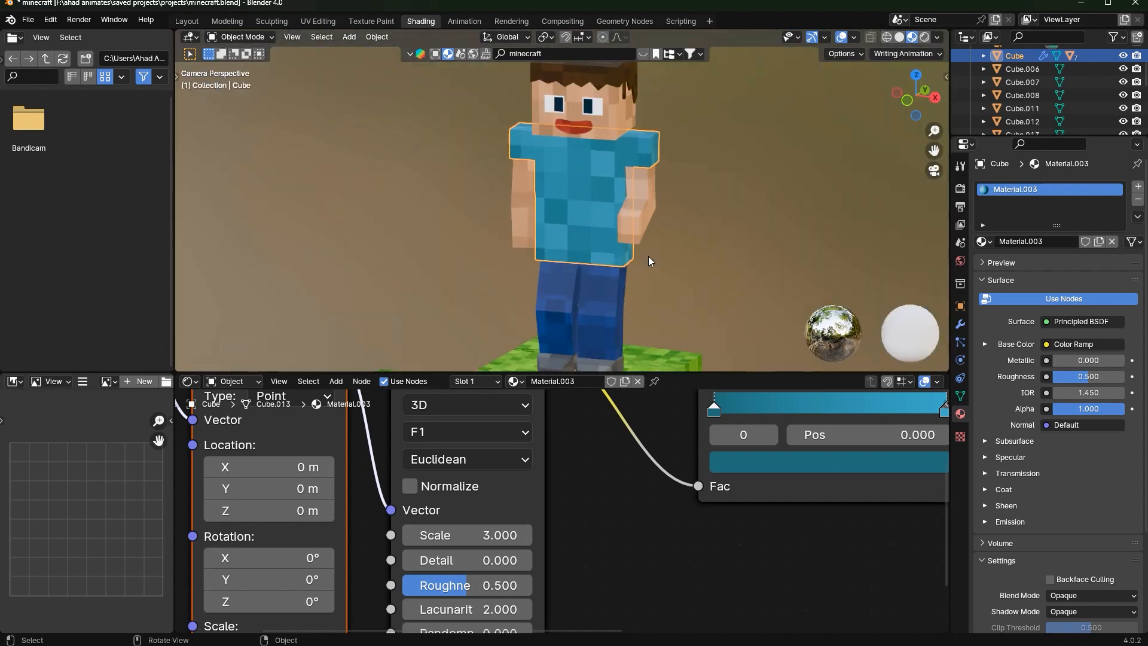
scroll(619, 266, down, 4)
scroll(586, 166, up, 2)
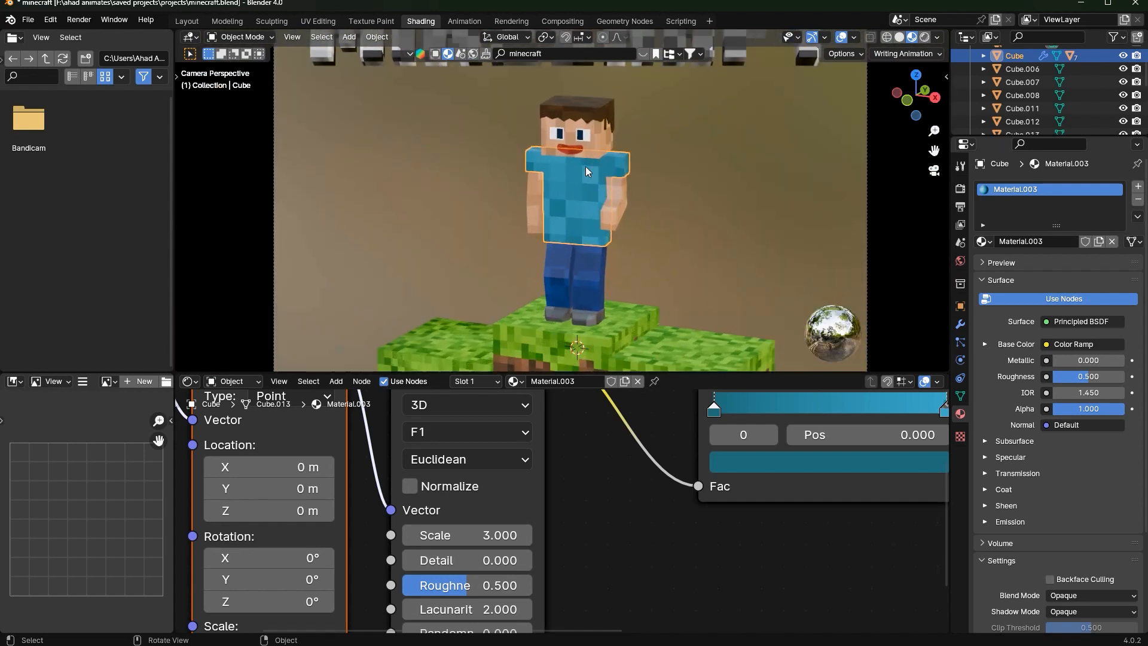
On the MINECRAFT title's Color Ramp, try the black stop at position 0.85, and settle on 0.75
shift+middle_drag(586, 166, 546, 349)
click(698, 257)
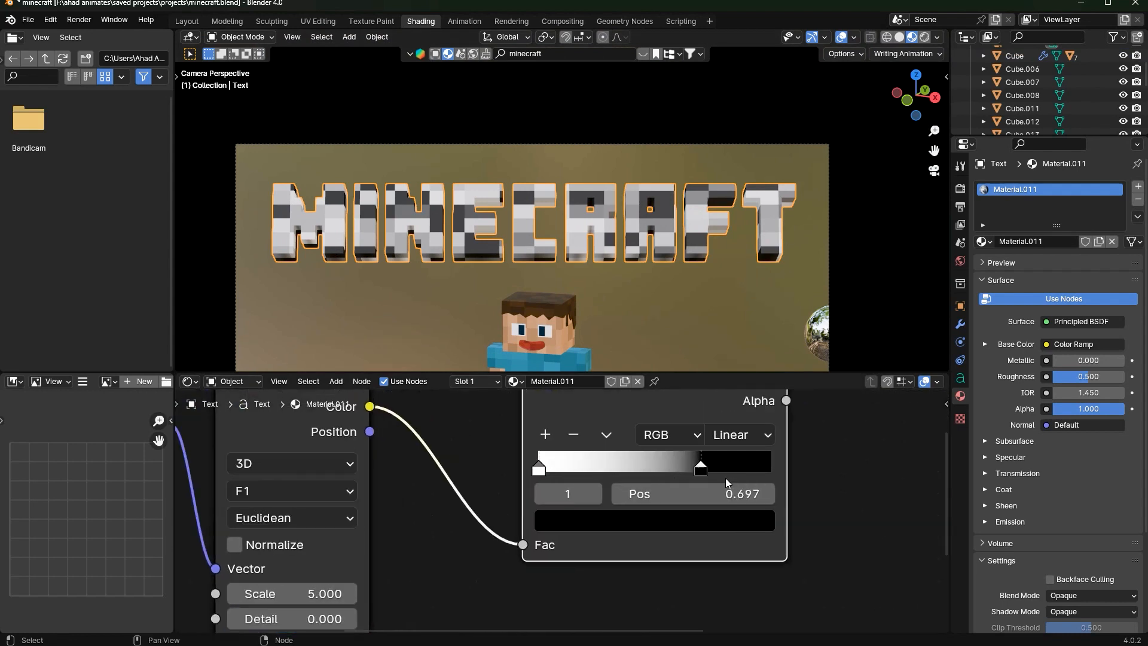
drag(702, 472, 726, 473)
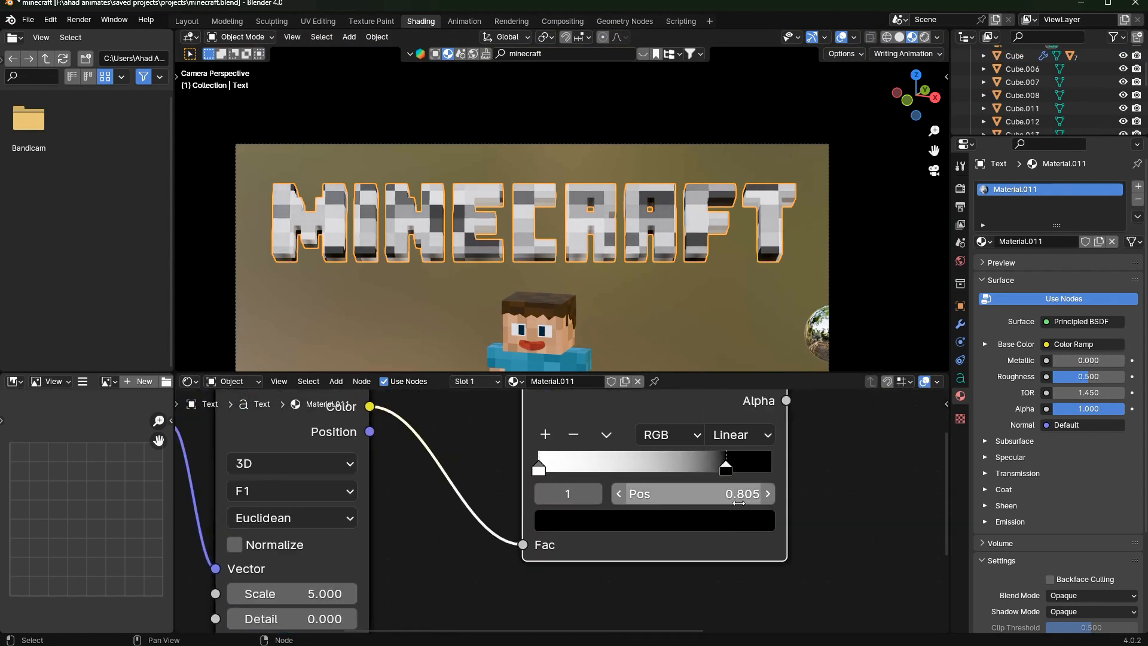
click(739, 502)
text(0.)
key(Escape)
click(739, 503)
text(0.)
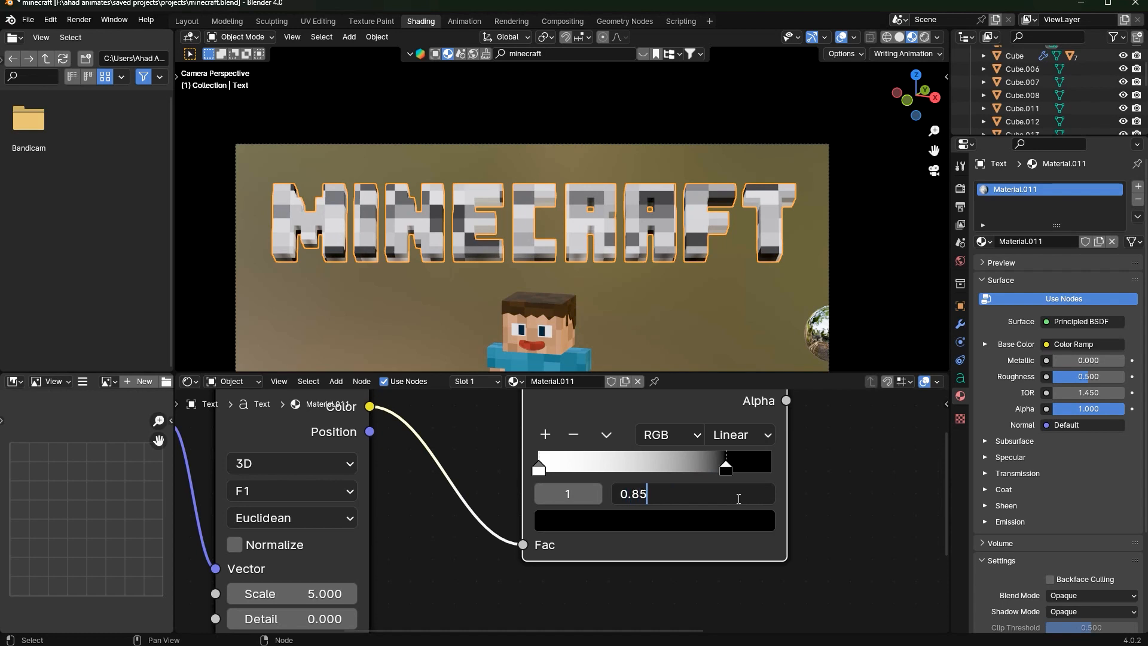
text(85)
key(Return)
click(722, 497)
text(0)
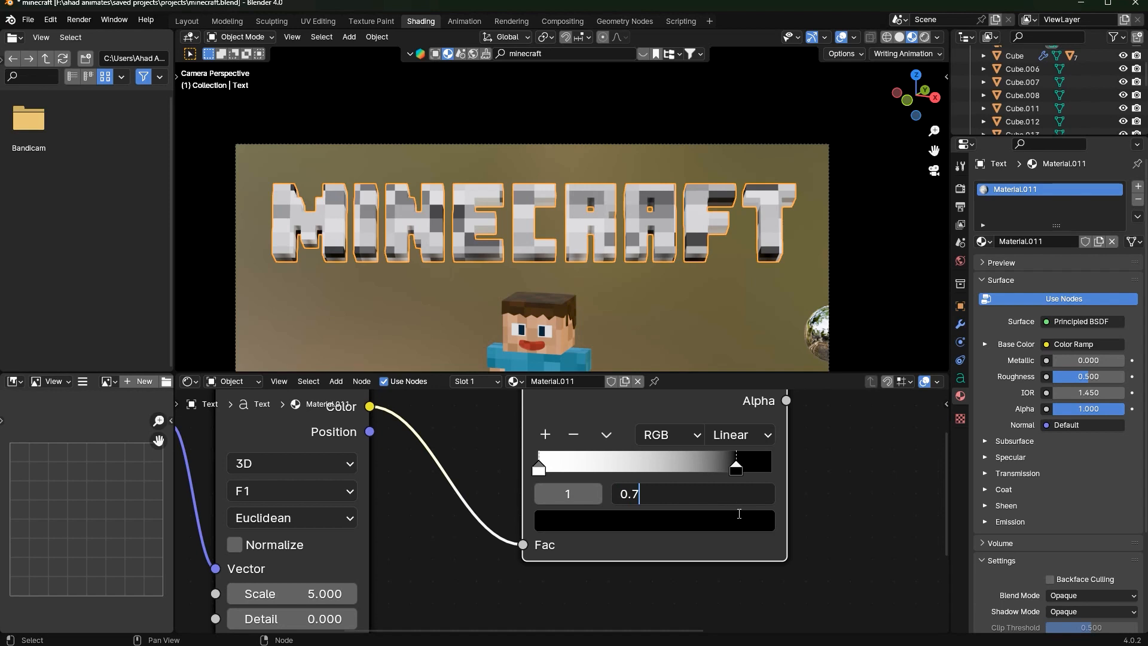
key(Return)
Save the file and switch to the Layout workspace
click(726, 332)
scroll(726, 333, down, 5)
key(ctrl+s)
scroll(647, 278, up, 6)
scroll(612, 293, down, 4)
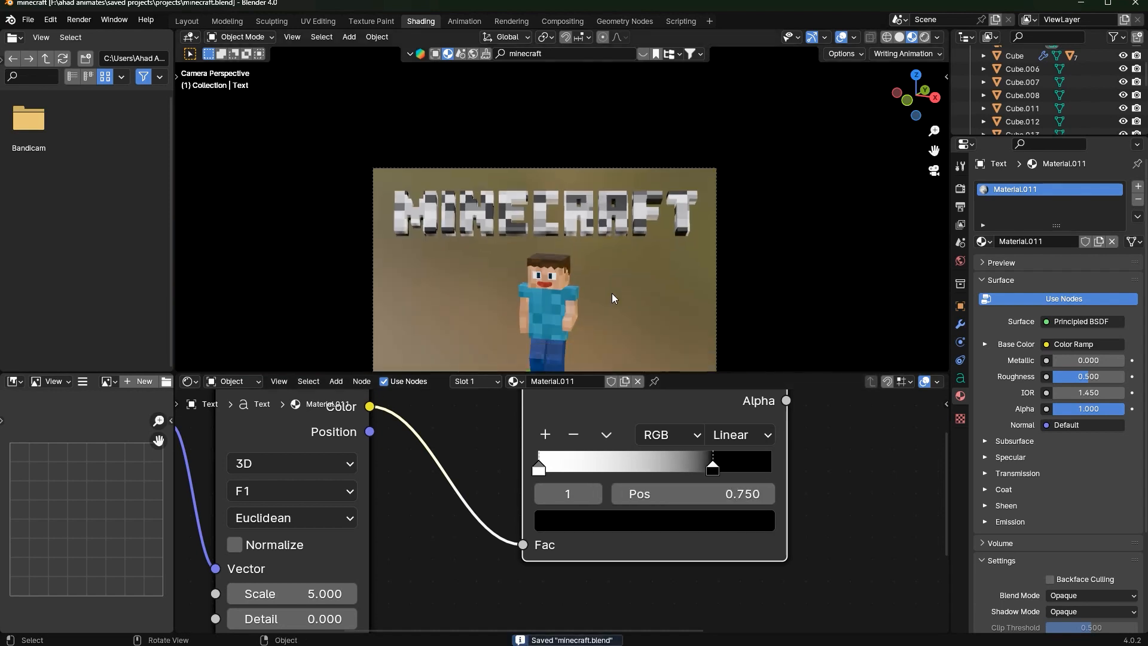
scroll(604, 293, down, 3)
scroll(571, 181, down, 2)
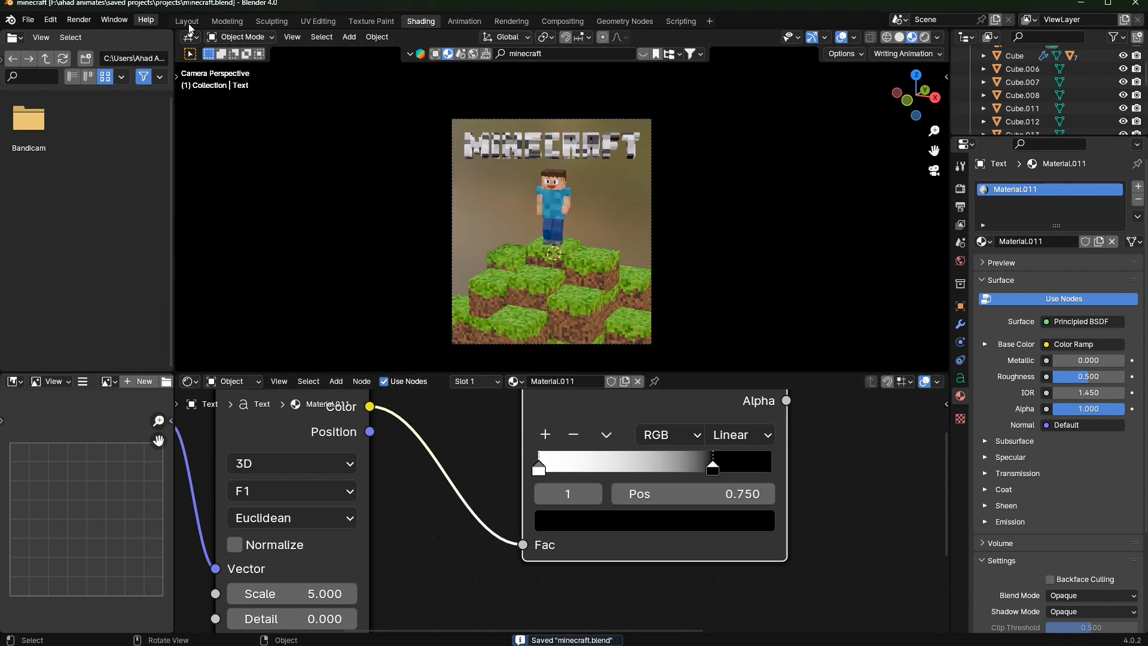
click(189, 24)
key(ctrl+s)
scroll(600, 183, up, 4)
scroll(595, 228, down, 3)
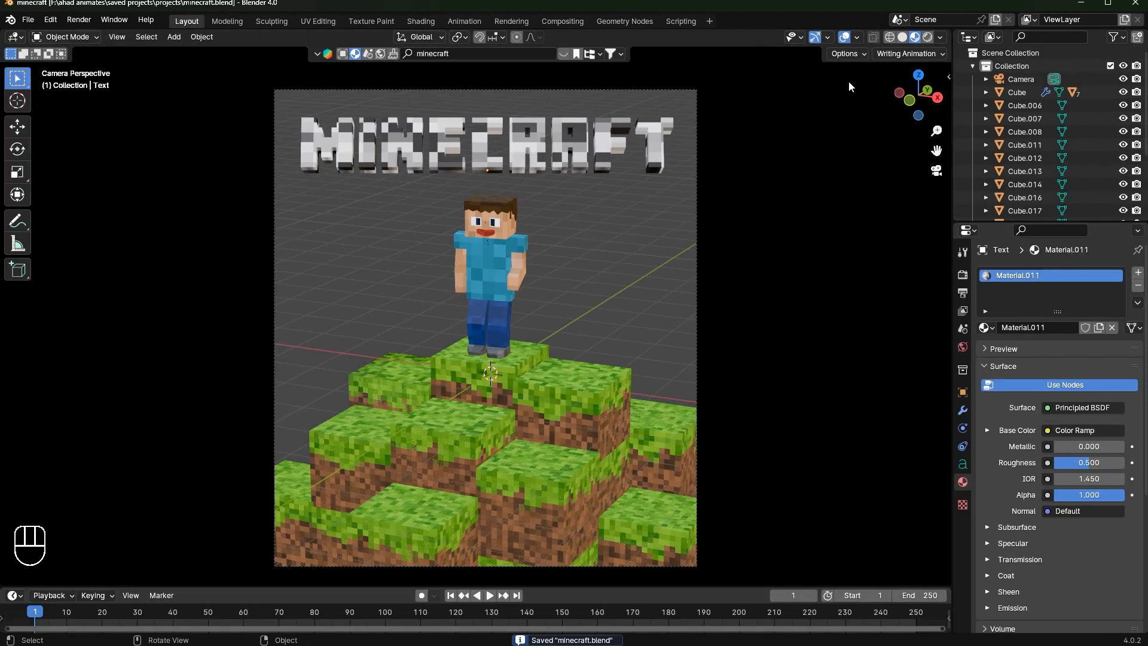
key(ctrl+s)
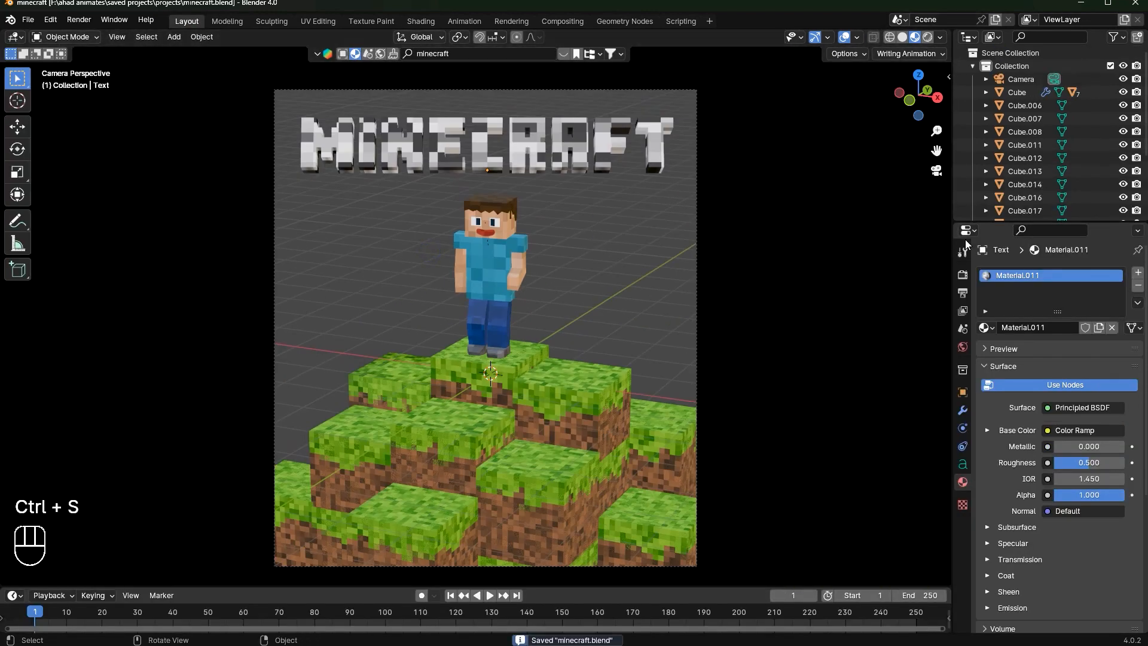
Preview the scene in rendered shading and set the World background color to black with value 0
click(928, 37)
click(963, 275)
click(960, 352)
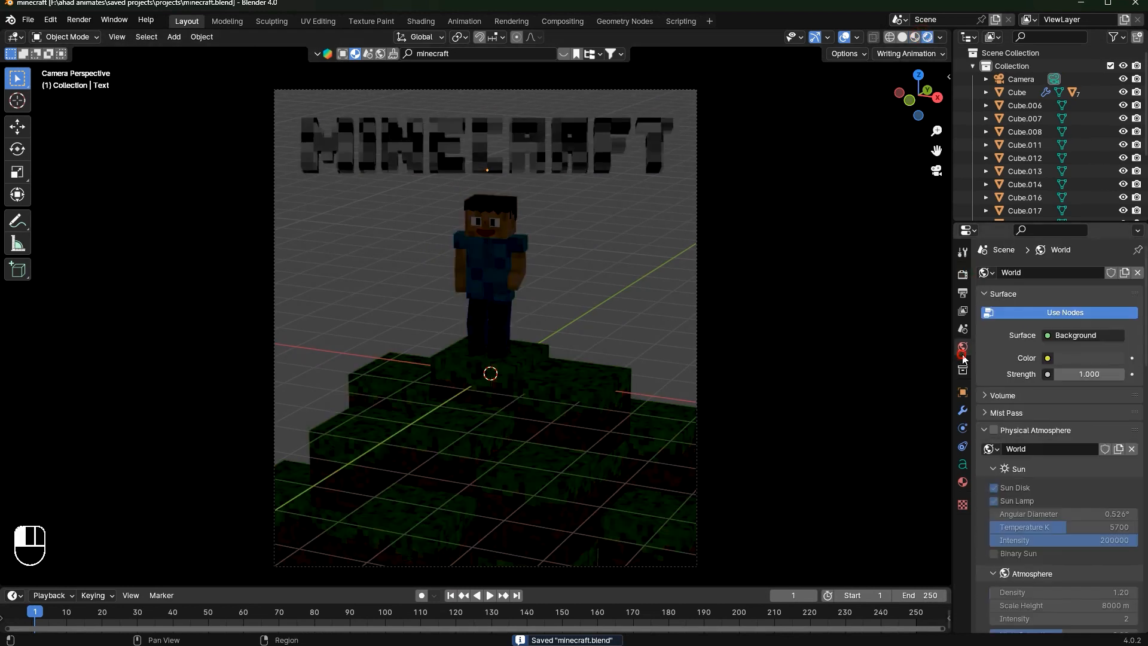
click(1087, 359)
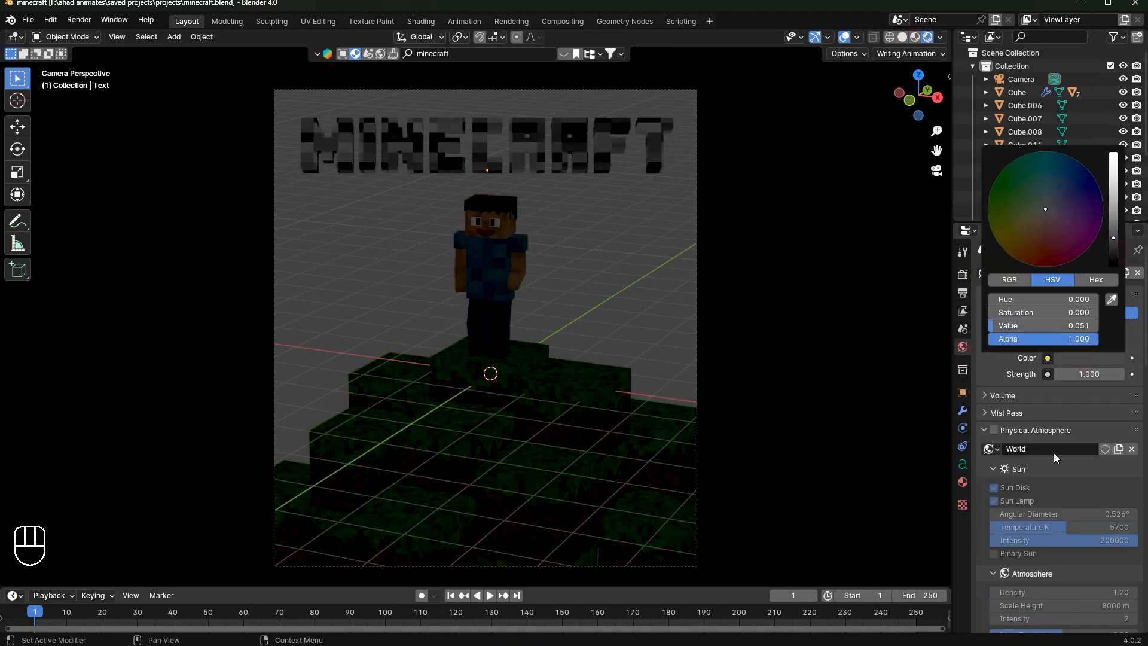
click(1091, 359)
drag(1110, 251, 1111, 267)
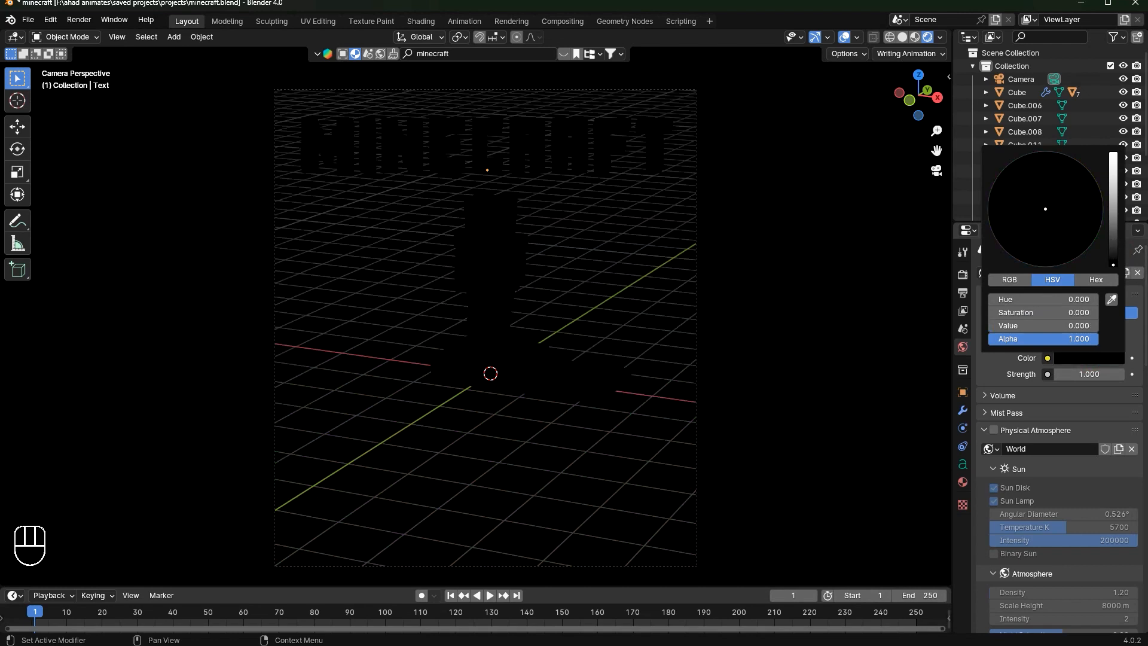
Set rendering to Cycles on GPU Compute with viewport denoising and 20 viewport max samples, and save the file
click(962, 274)
click(1072, 276)
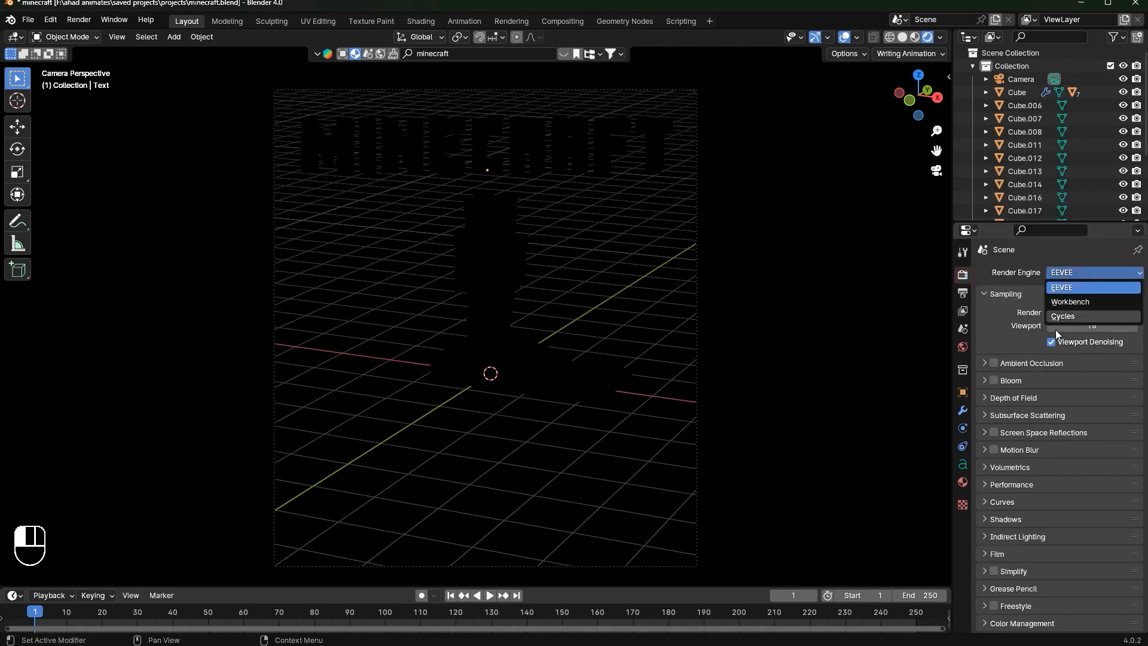
click(1064, 317)
click(1072, 305)
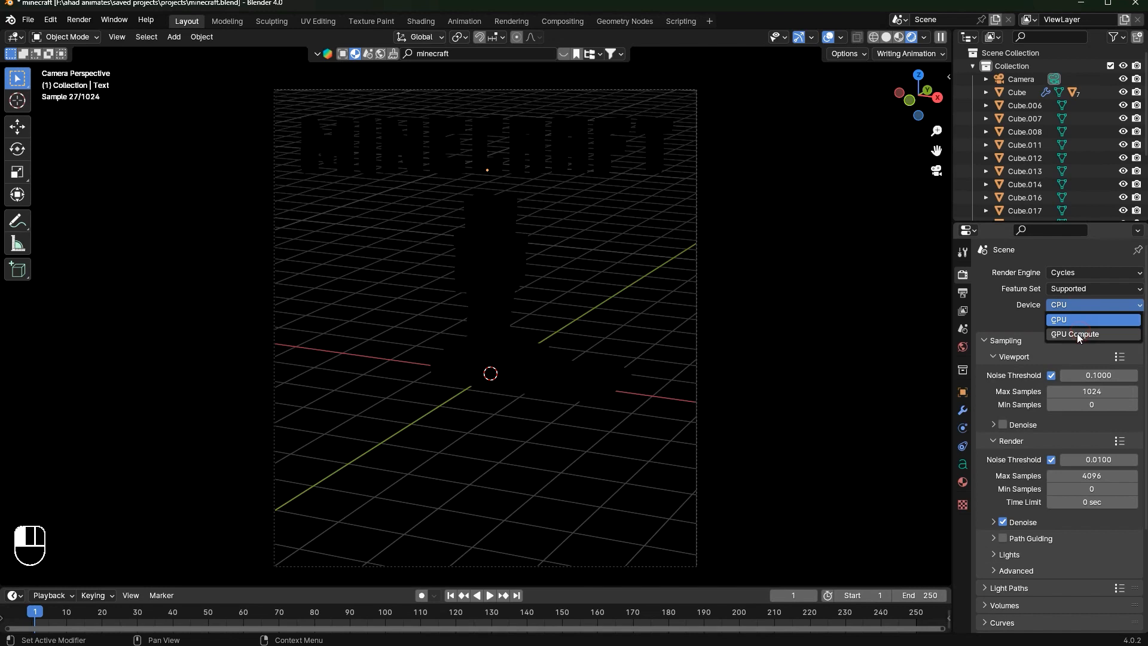
click(1077, 333)
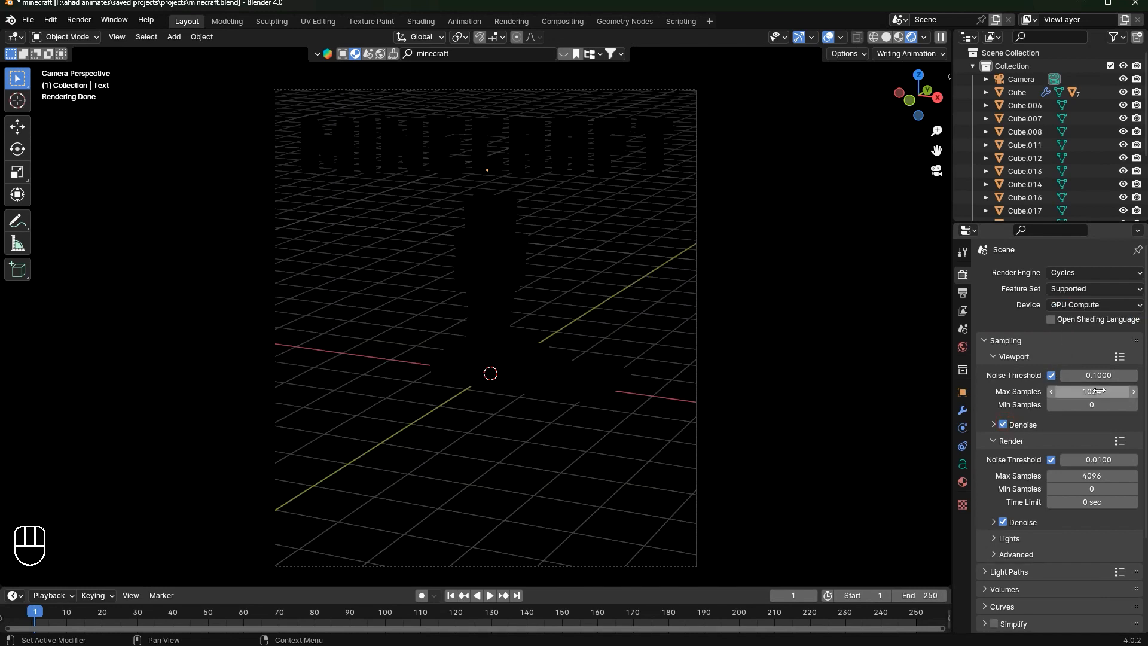
click(1100, 391)
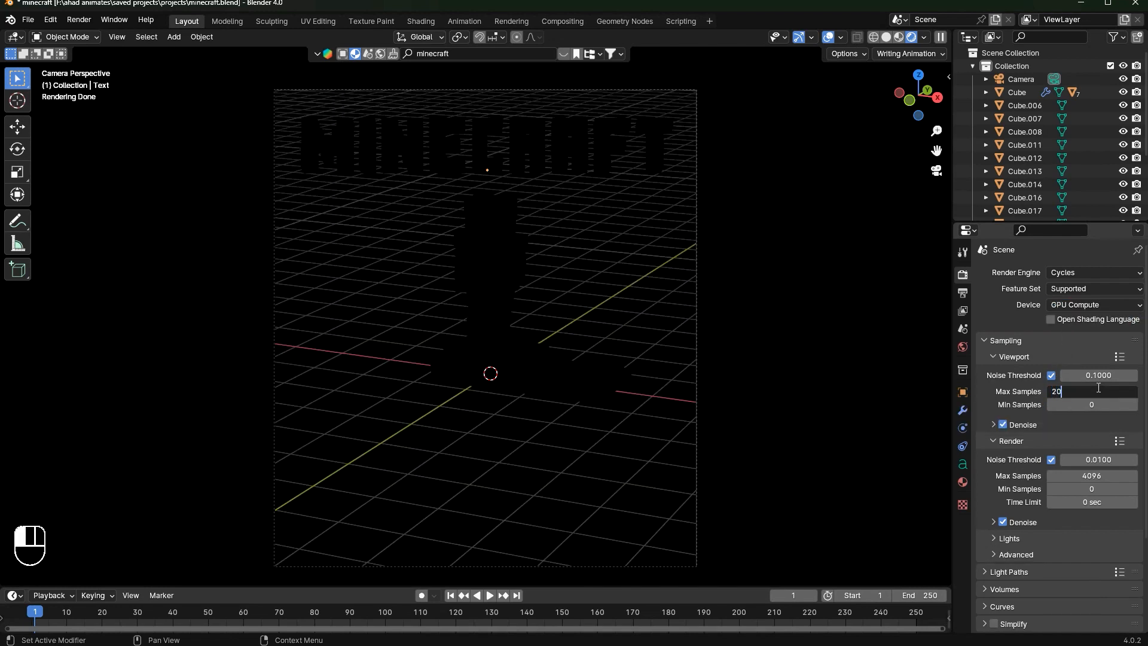
key(ctrl+s)
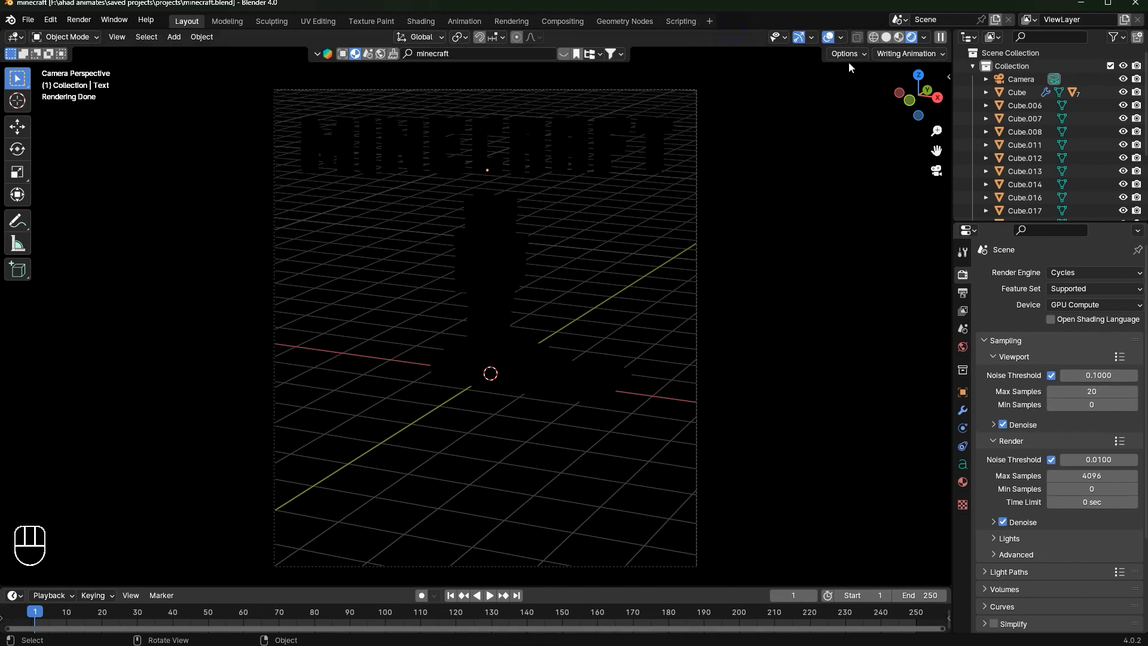
Return the viewport to solid shading and split it vertically into two 3D views, hiding the tools in the narrower one
click(887, 38)
right_click(738, 30)
click(691, 44)
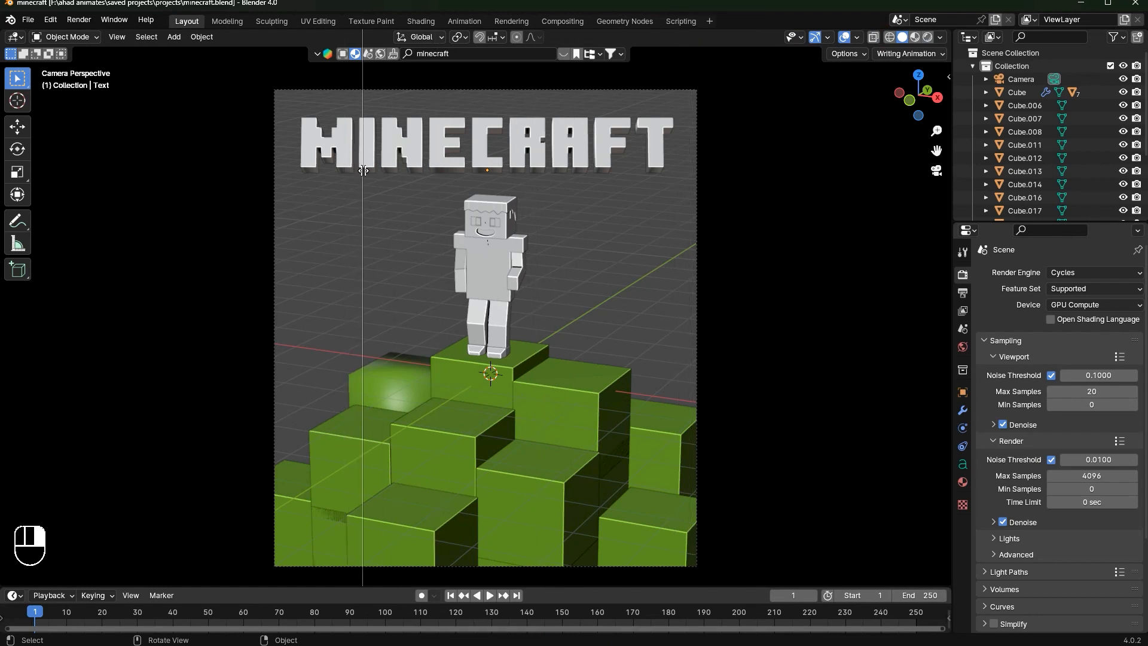
click(363, 162)
key(t)
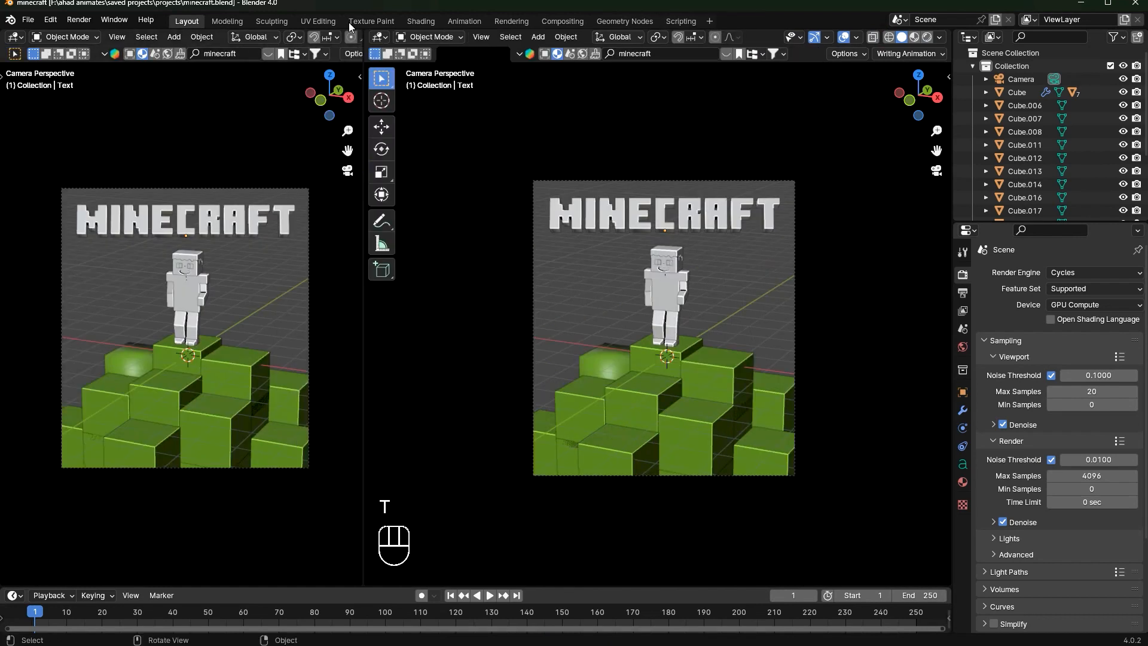
Hide the gizmos in the narrower camera viewport and switch it to rendered shading
scroll(335, 34, down, 5)
click(263, 37)
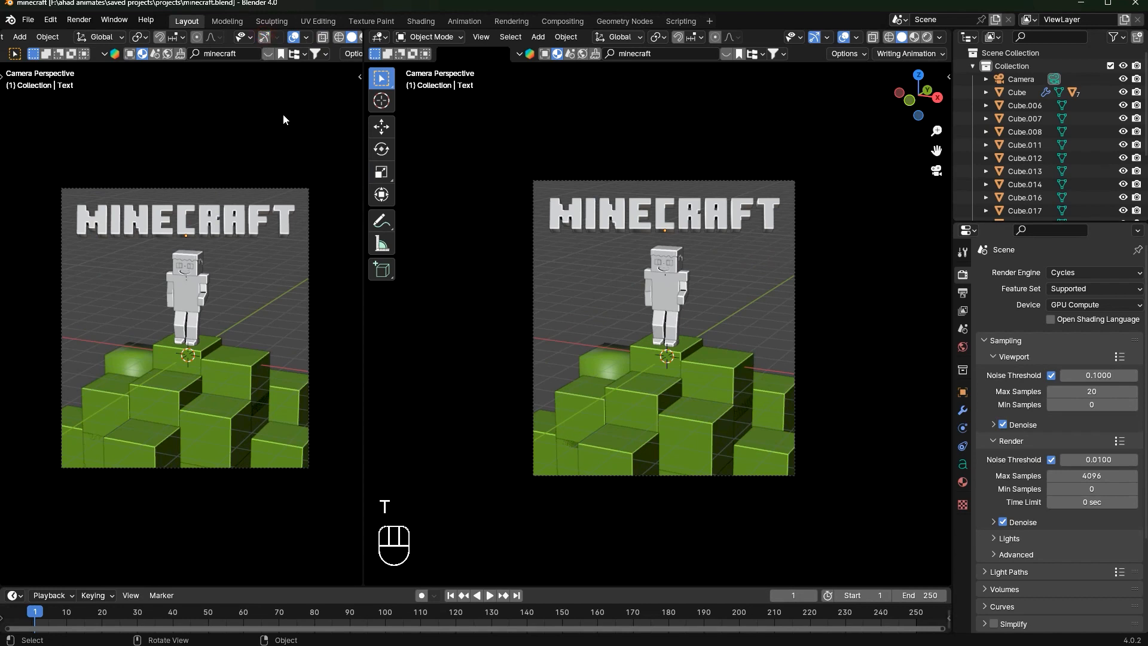
scroll(282, 121, up, 1)
scroll(282, 121, up, 1)
scroll(299, 38, down, 2)
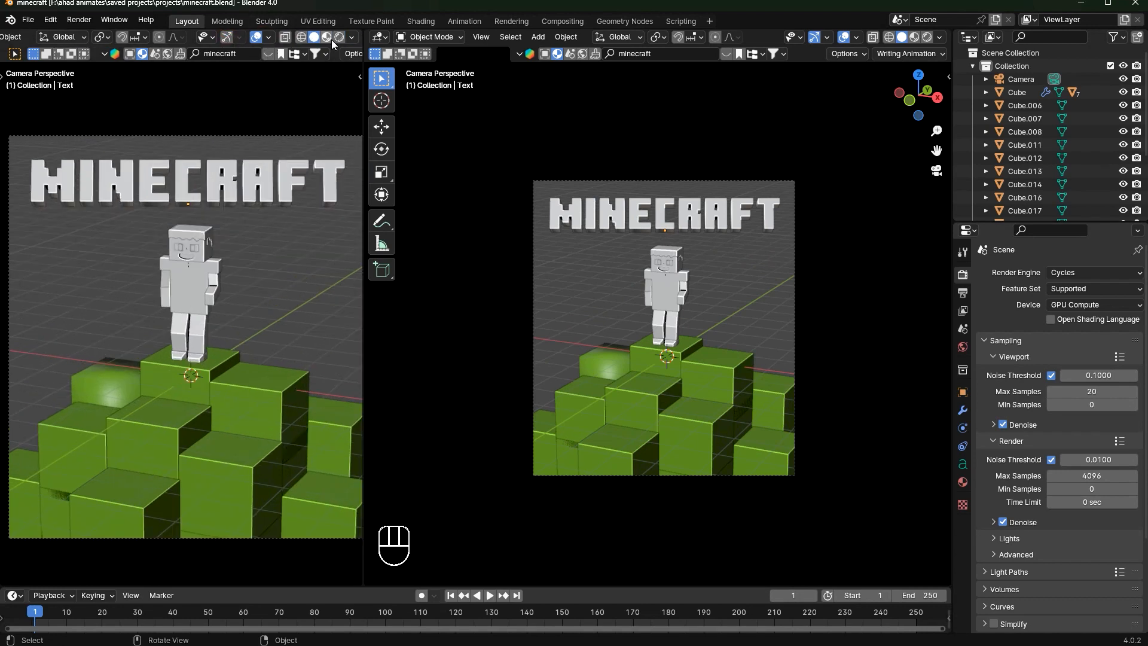
click(337, 38)
Turn the wider viewport to a free perspective, hide the overlays in the rendered viewport, and save the file
scroll(594, 269, up, 3)
mouse_move(593, 269)
middle_down()
mouse_move(622, 274)
mouse_move(644, 260)
mouse_move(675, 286)
mouse_move(648, 317)
mouse_move(556, 251)
middle_up()
scroll(636, 250, up, 2)
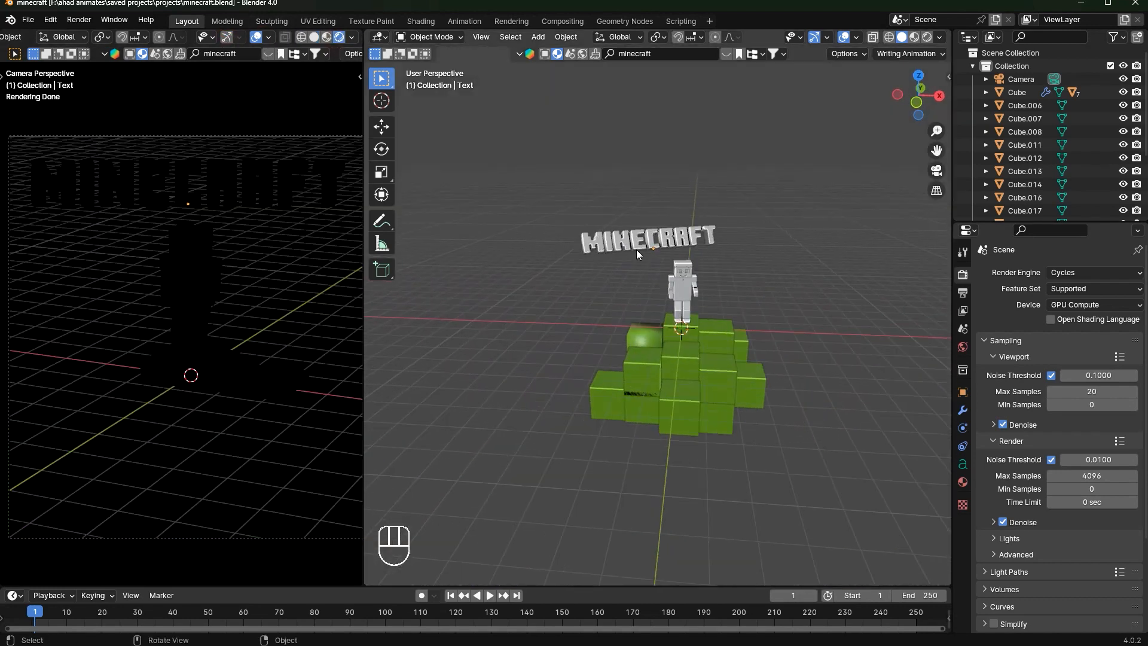
scroll(643, 260, down, 3)
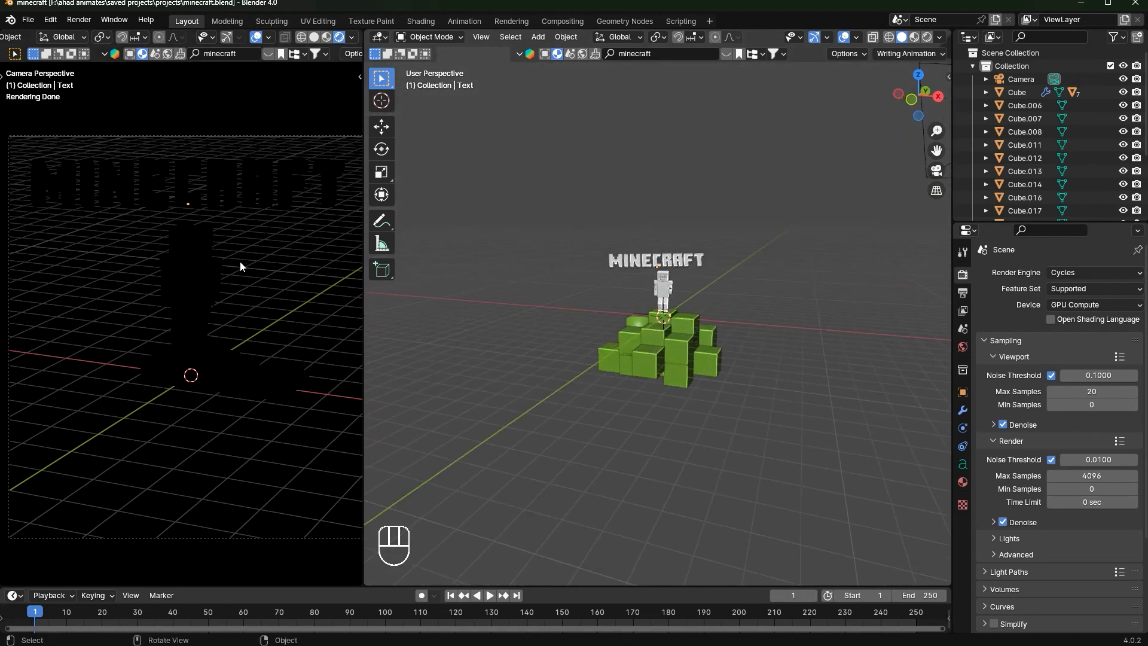
click(257, 37)
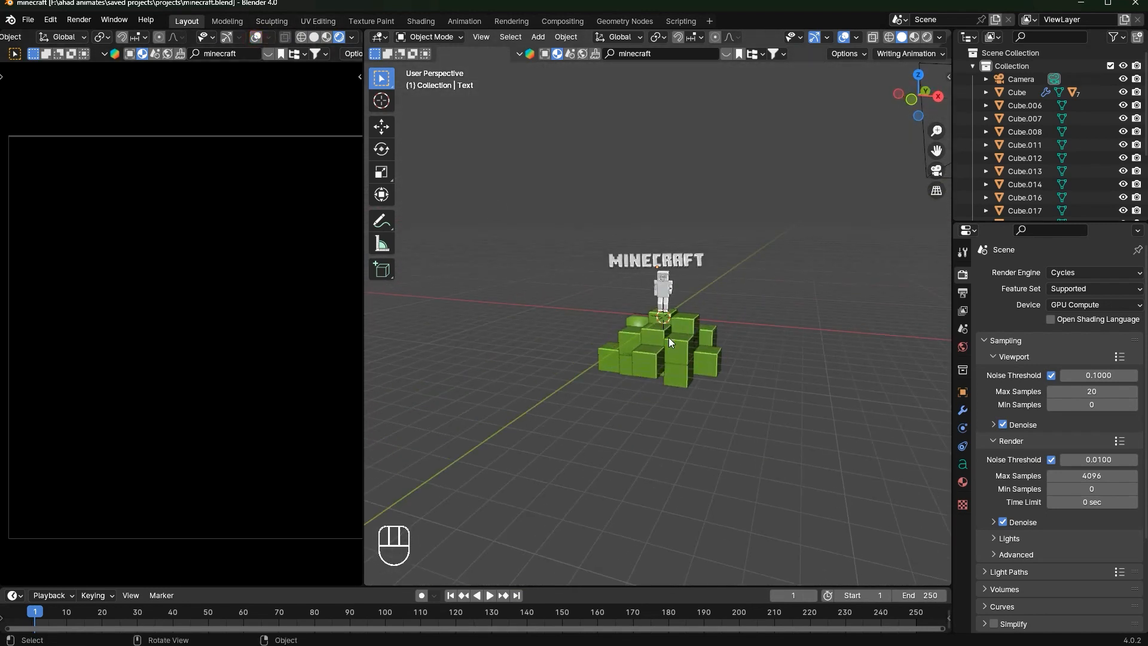
scroll(204, 353, down, 1)
scroll(251, 307, up, 1)
shift+scroll(253, 308, up, 1)
key(ctrl+s)
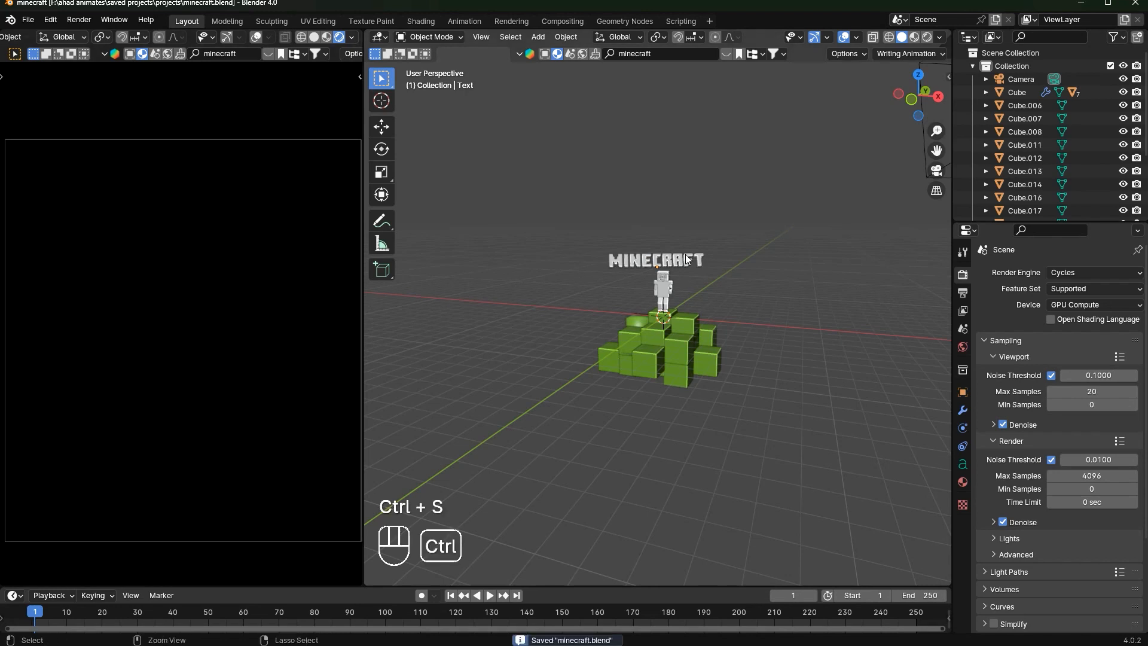
Use a Sky Texture as the World background color
click(962, 348)
click(1048, 353)
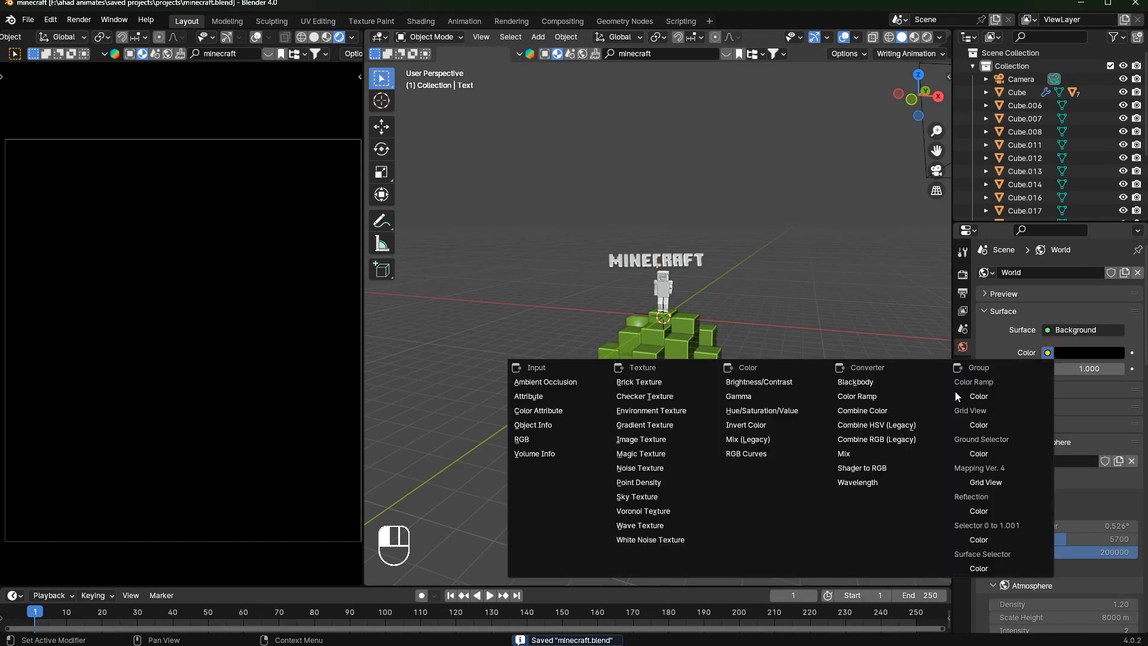
click(684, 498)
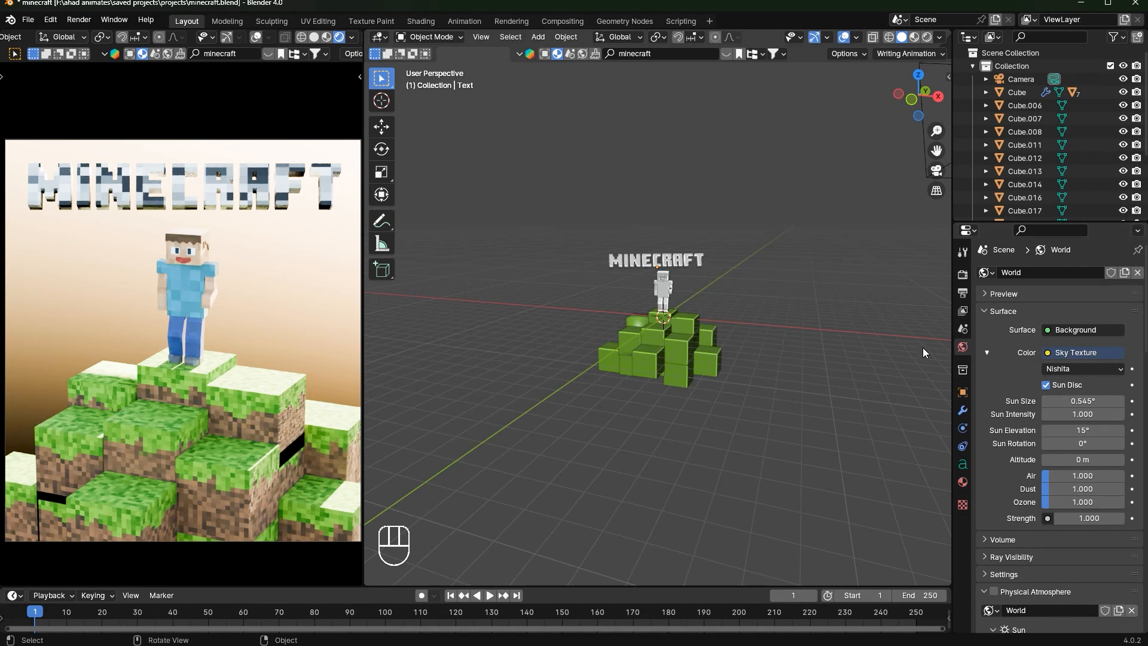
Raise the grass block beside Steve's feet slightly along Z to close the black gap beneath it
scroll(692, 389, up, 4)
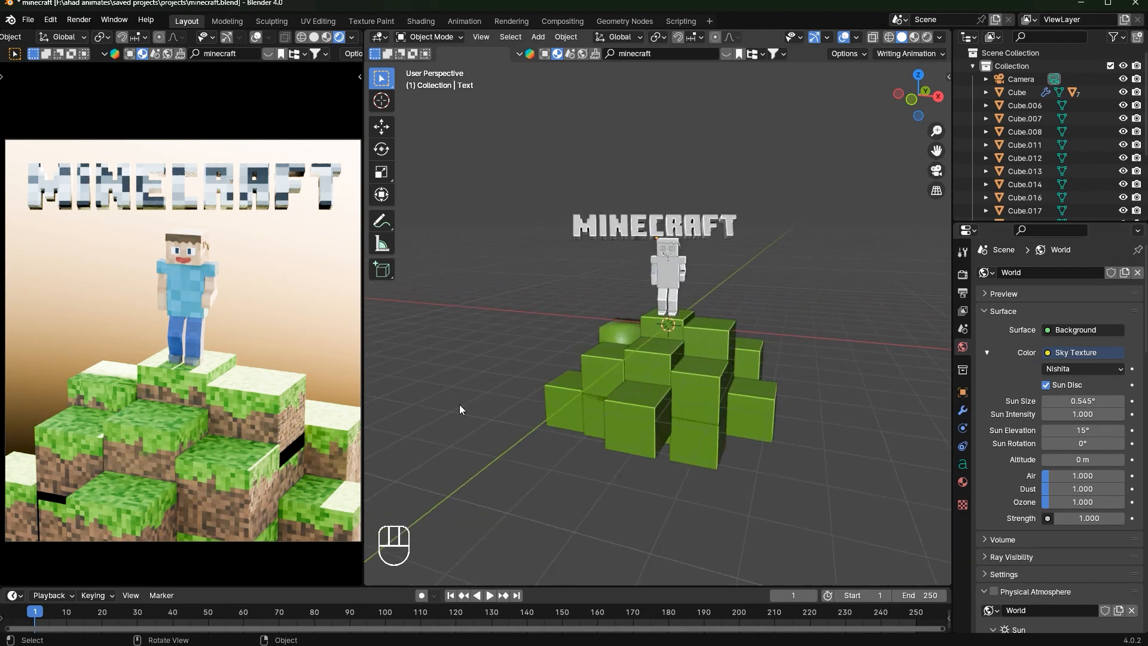
scroll(287, 430, up, 1)
click(281, 433)
key(g)
key(z)
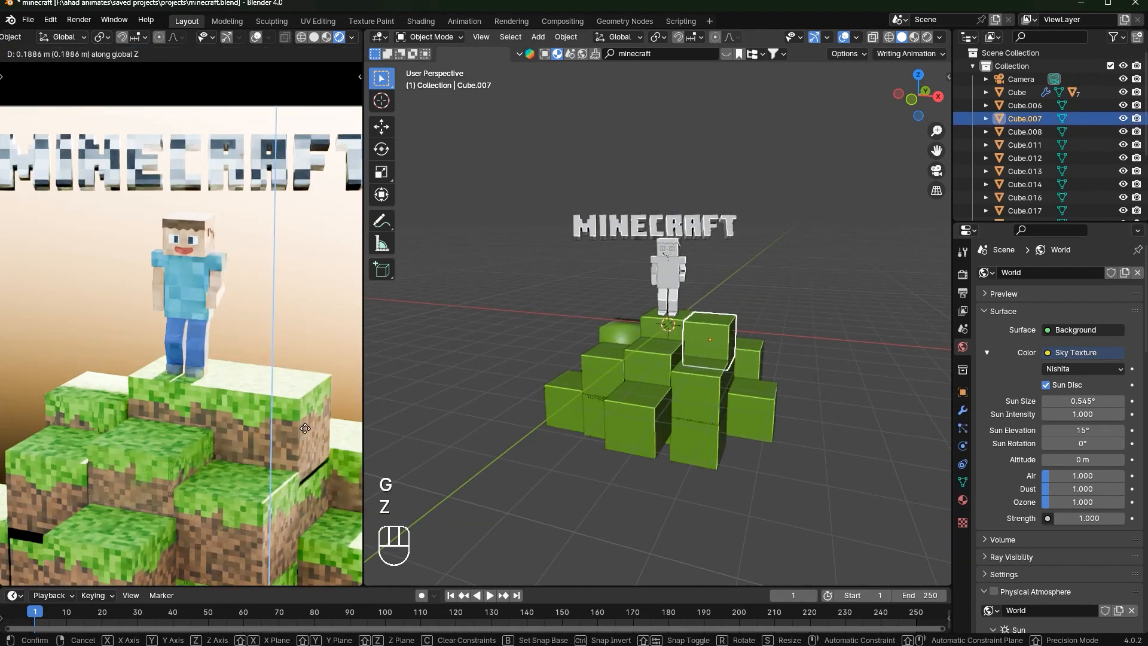
right_click(348, 437)
shift+middle_drag(285, 457, 266, 385)
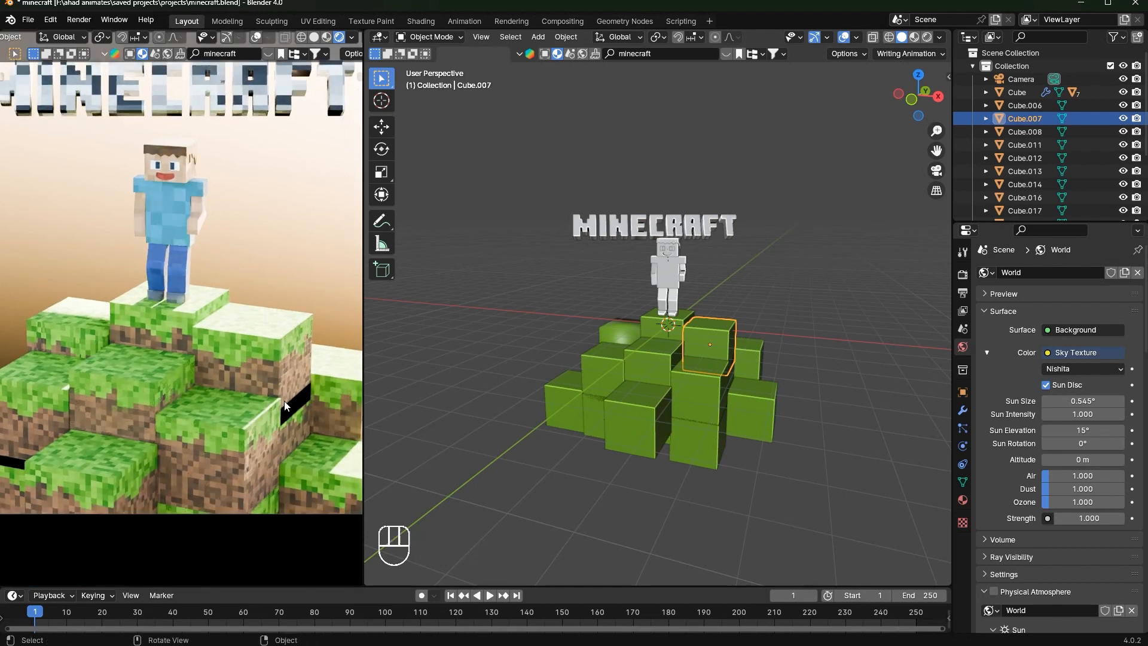
scroll(299, 421, up, 2)
shift+middle_drag(299, 421, 210, 419)
key(g)
key(z)
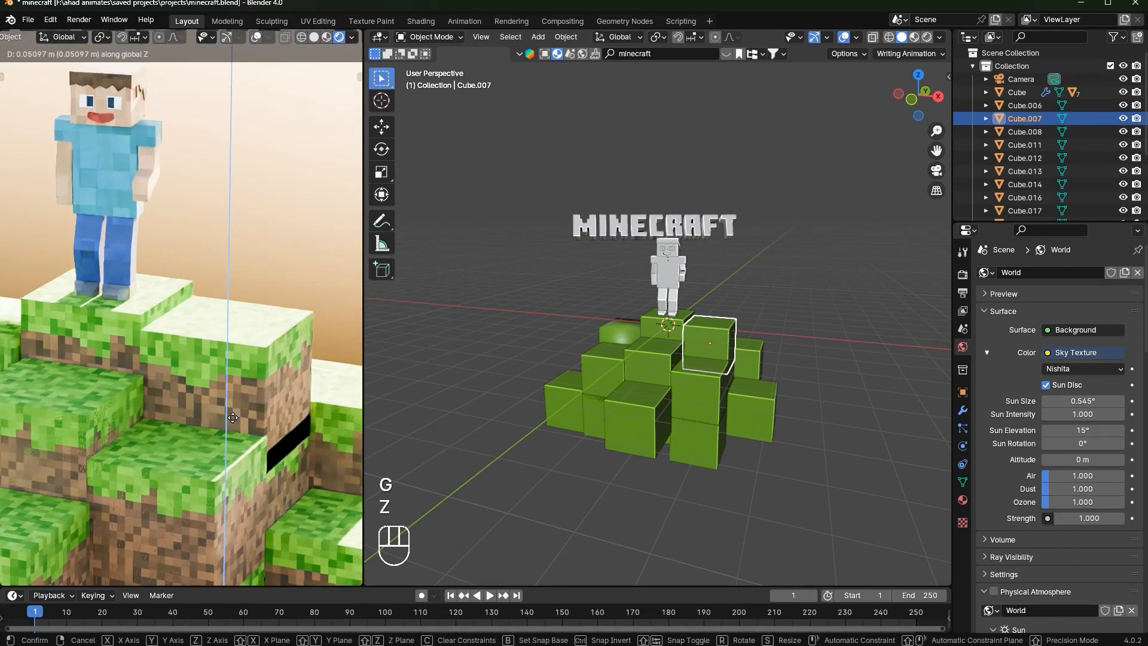
click(200, 394)
scroll(184, 394, down, 1)
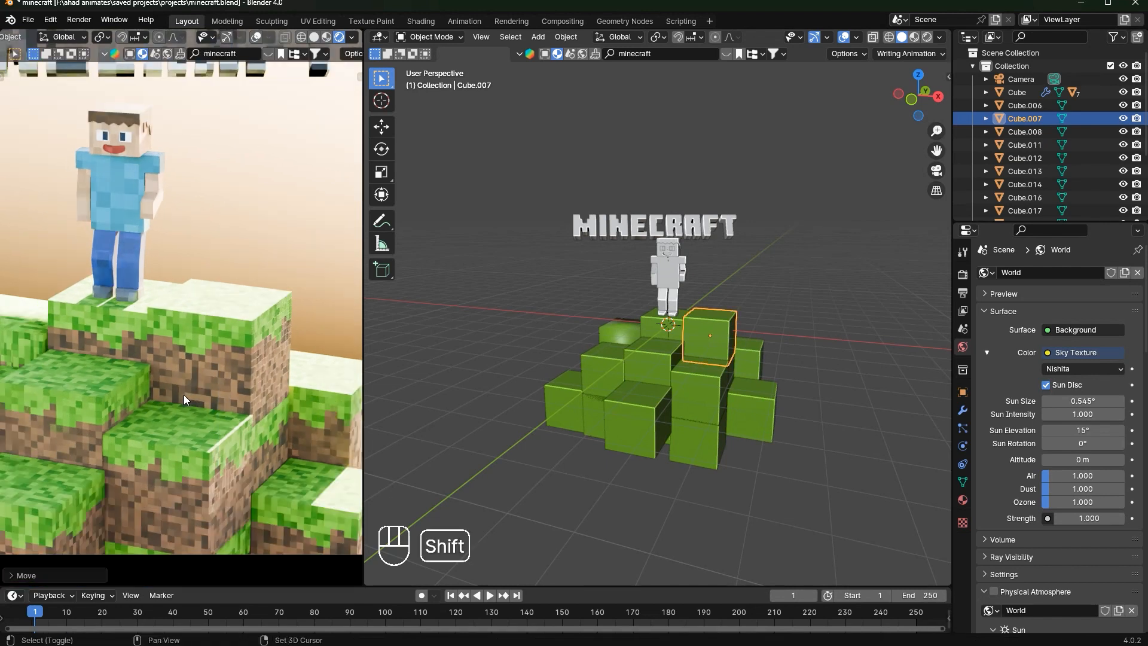
shift+middle_drag(184, 395, 319, 343)
right_click(77, 396)
click(78, 397)
key(g)
key(z)
right_click(95, 390)
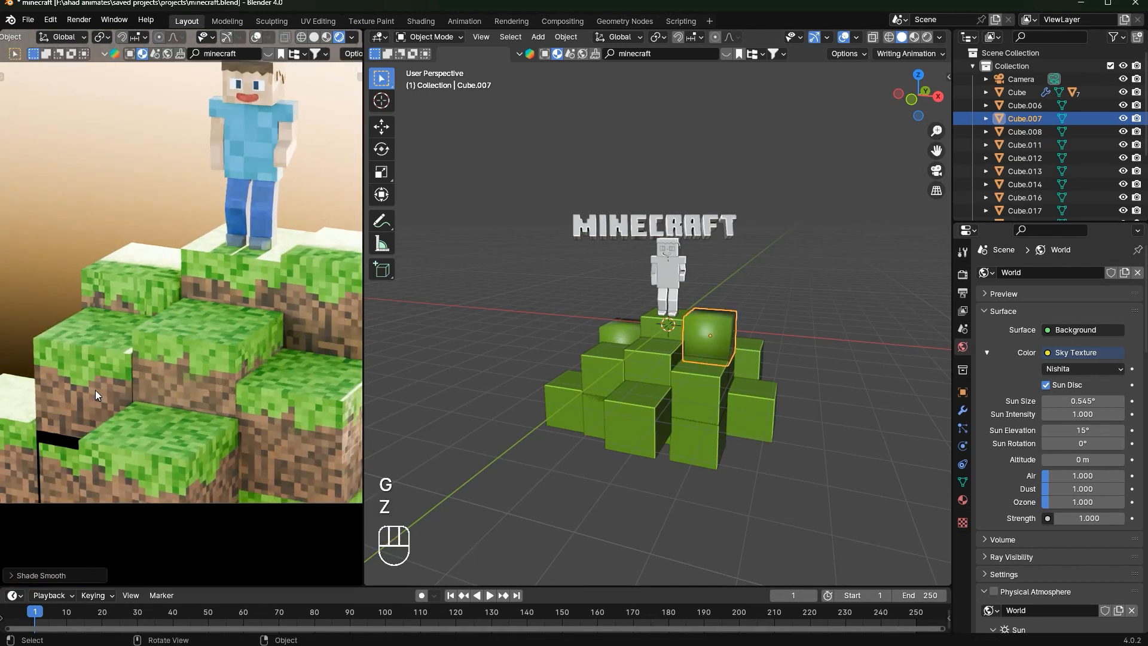
Raise the left middle-tier grass block along Z and shift the far-left lower block along X to close the gap
click(95, 390)
key(g)
key(z)
click(12, 414)
click(12, 414)
key(g)
key(x)
click(20, 395)
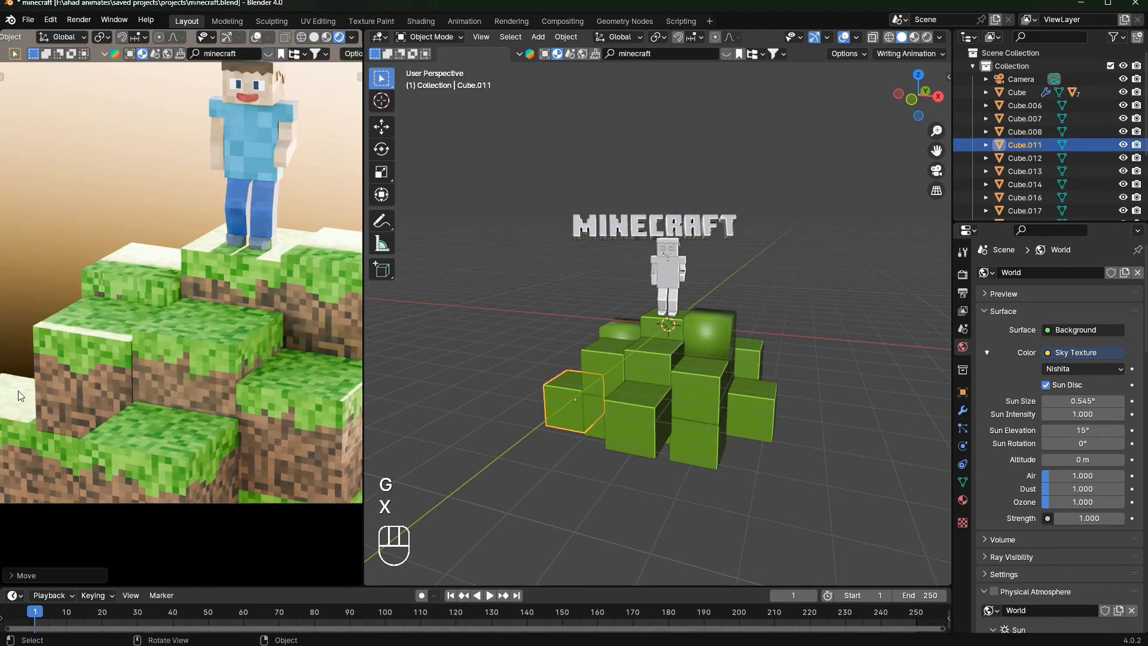
Nudge the left middle-tier grass block (Cube.008) slightly to refine its position
click(42, 222)
click(103, 386)
key(g)
right_click(98, 391)
key(g)
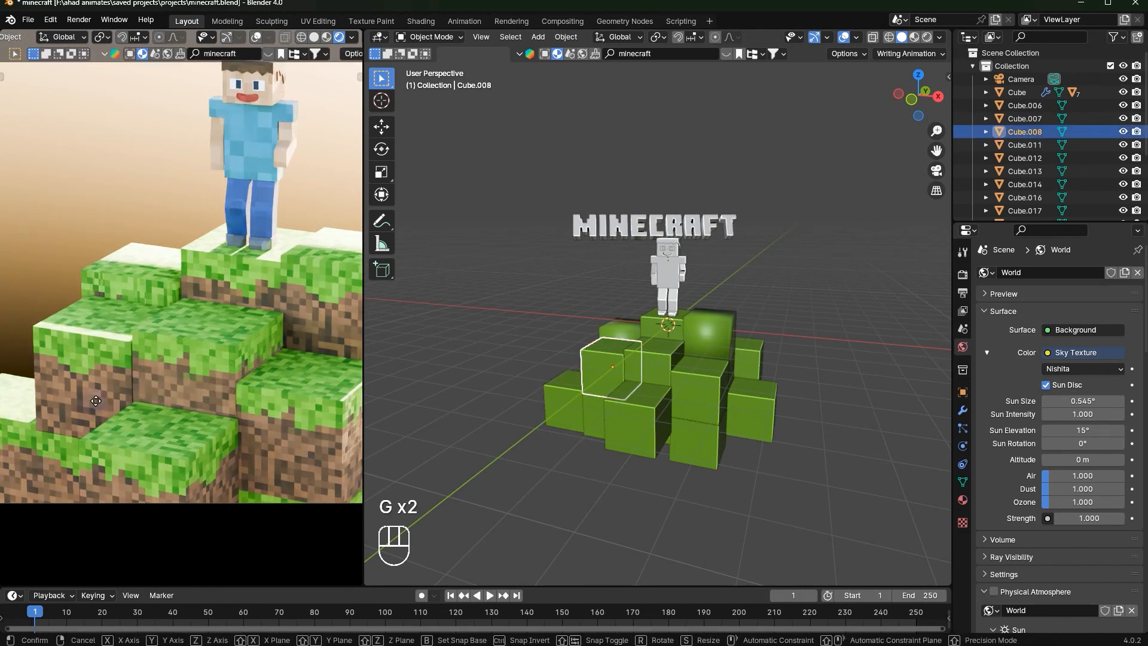
click(98, 392)
Apply Shade Flat to the two smooth-shaded blocks, the one beside Steve and the back-left one
scroll(98, 391, down, 8)
mouse_move(122, 387)
shift+middle_down()
mouse_move(123, 416)
mouse_move(138, 397)
shift+middle_up()
scroll(140, 395, up, 2)
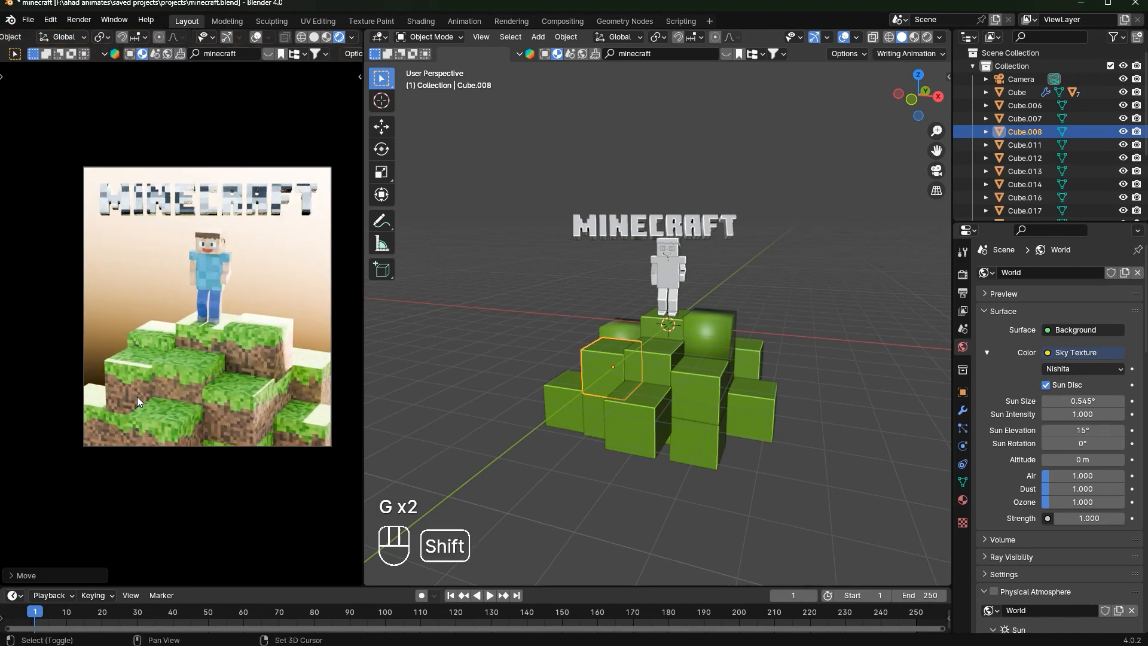
scroll(809, 343, up, 1)
click(733, 339)
right_click(733, 338)
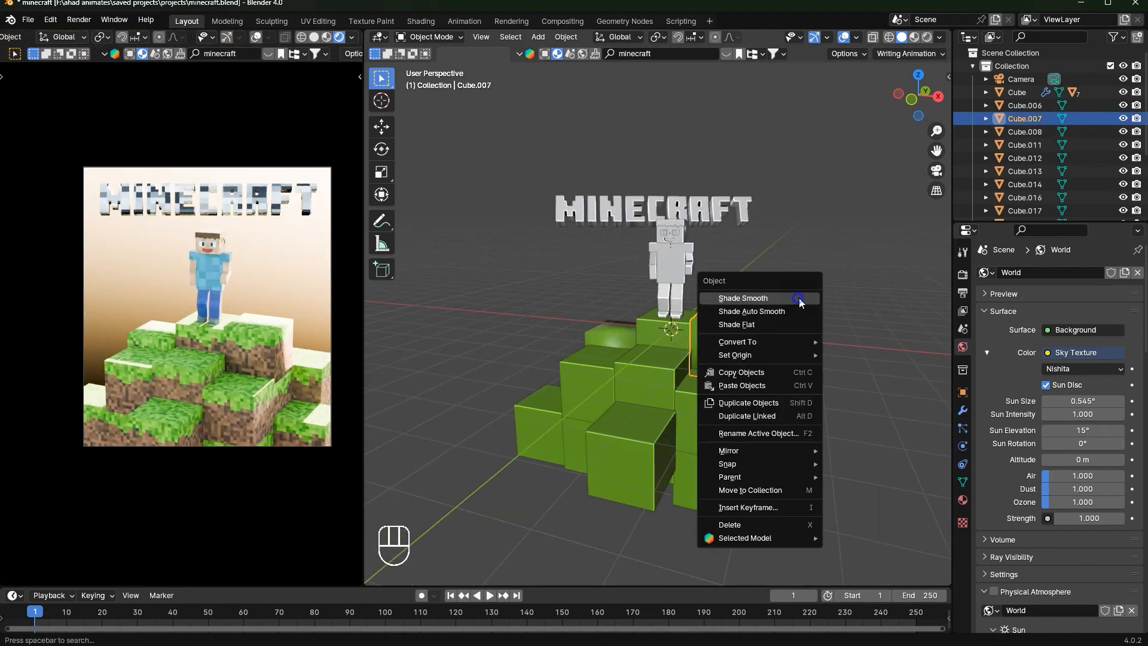
click(748, 324)
click(605, 338)
right_click(705, 233)
click(705, 238)
Save the file and return the wider viewport to the camera view
middle_drag(705, 238, 848, 276)
key(ctrl+s)
key(KP_0)
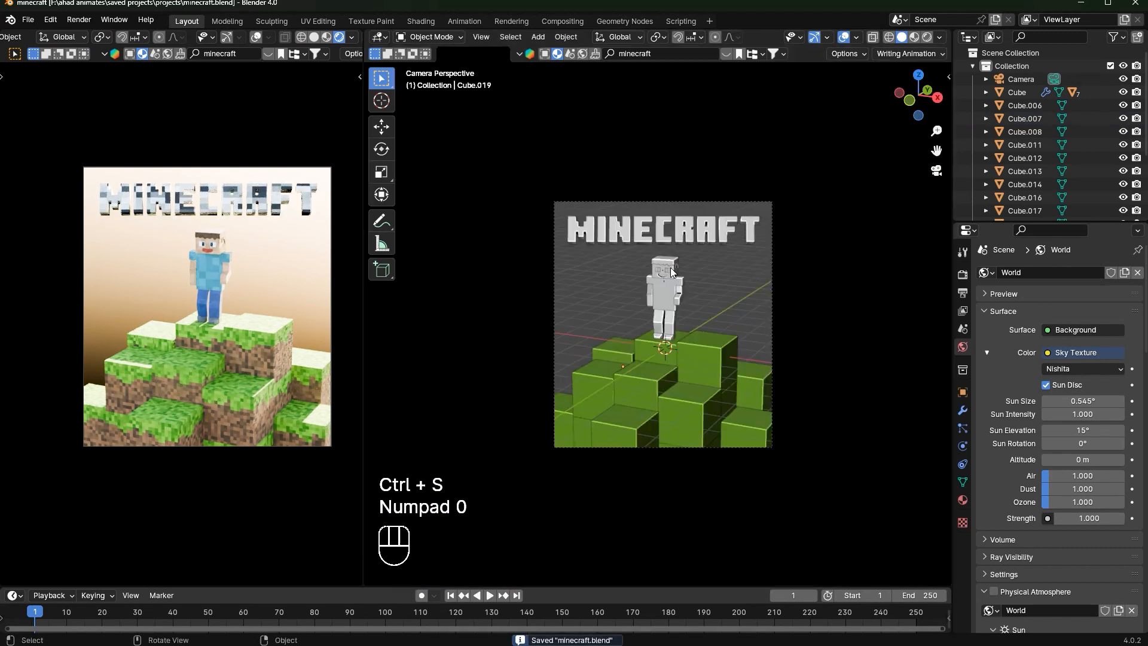
scroll(256, 300, up, 3)
shift+middle_drag(149, 355, 164, 358)
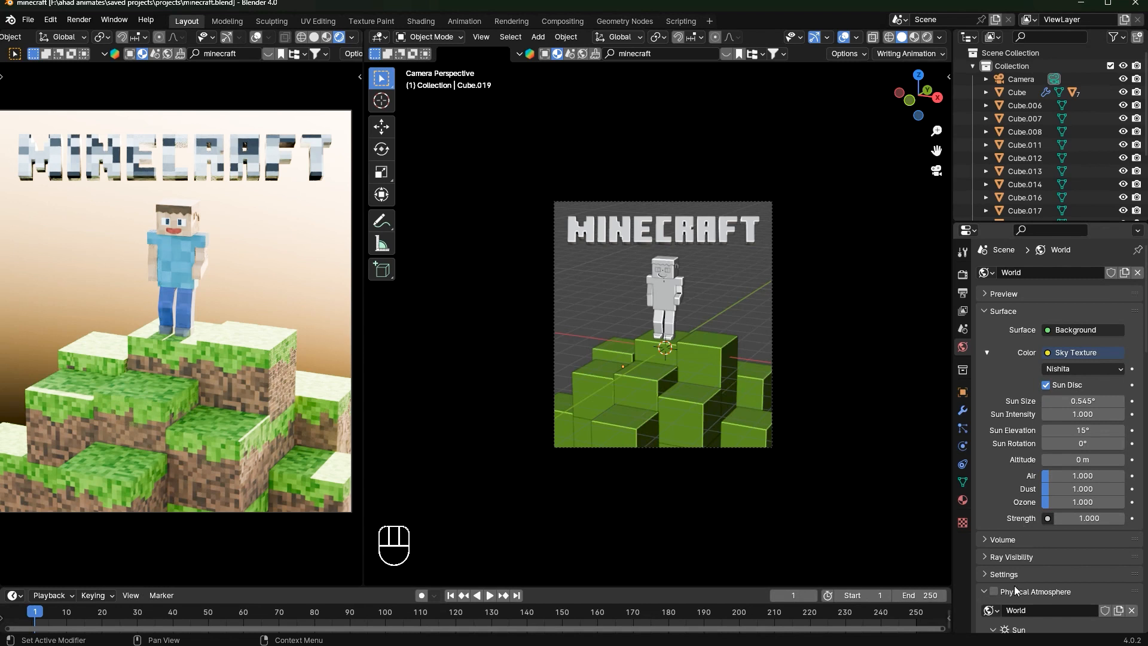
Create a new World and enable Physical Atmosphere for it
click(1124, 272)
click(1087, 354)
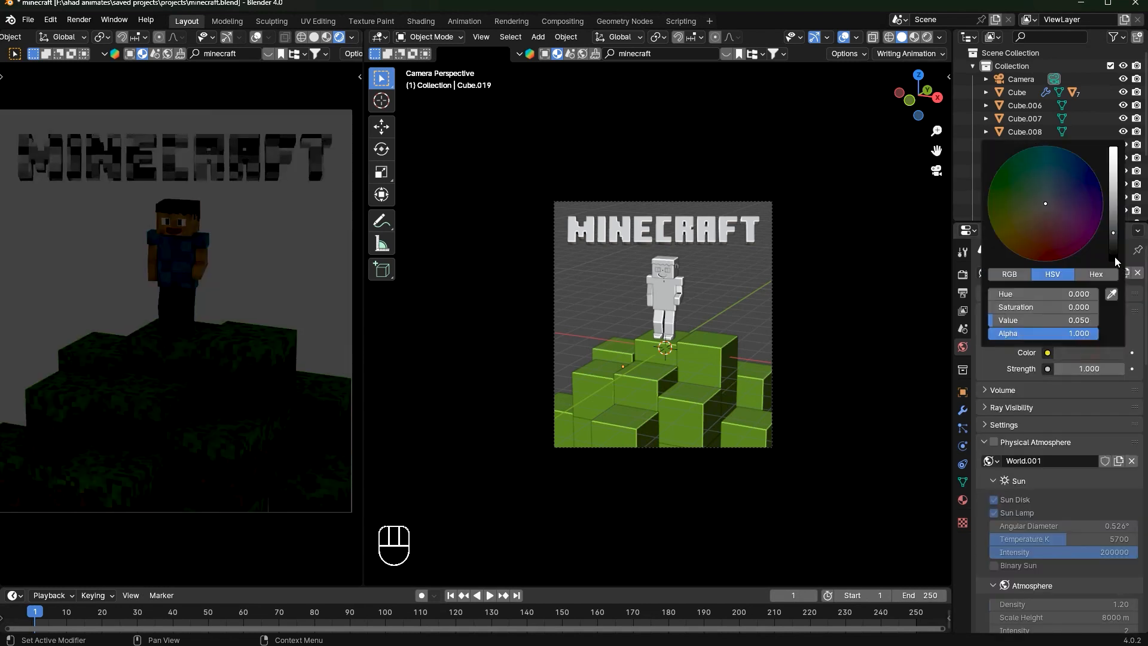
click(994, 442)
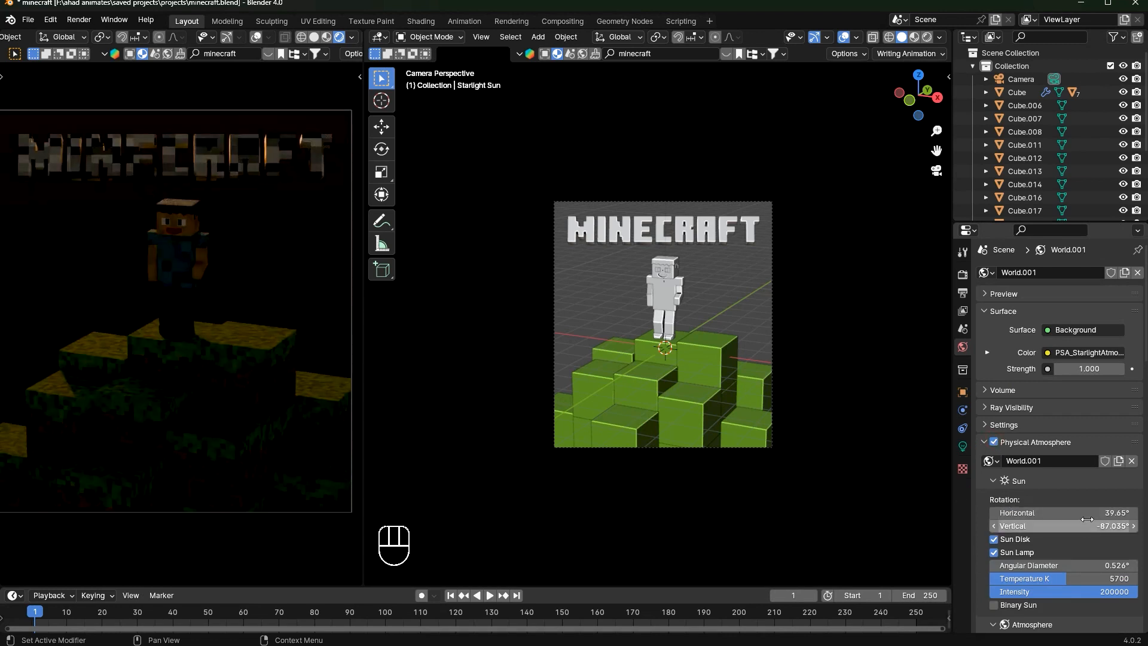
Set the atmosphere sun's rotation to -60° horizontal and -55° vertical, and save the file
drag(1062, 513, 1010, 525)
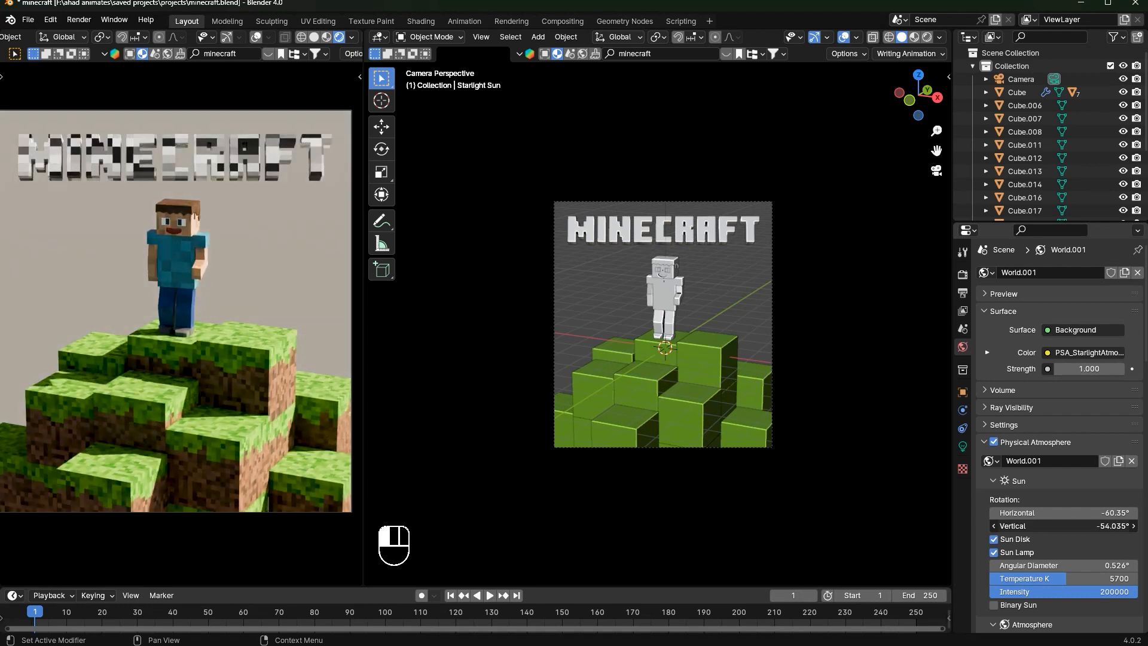
click(1070, 513)
text(-60)
key(Return)
click(1082, 524)
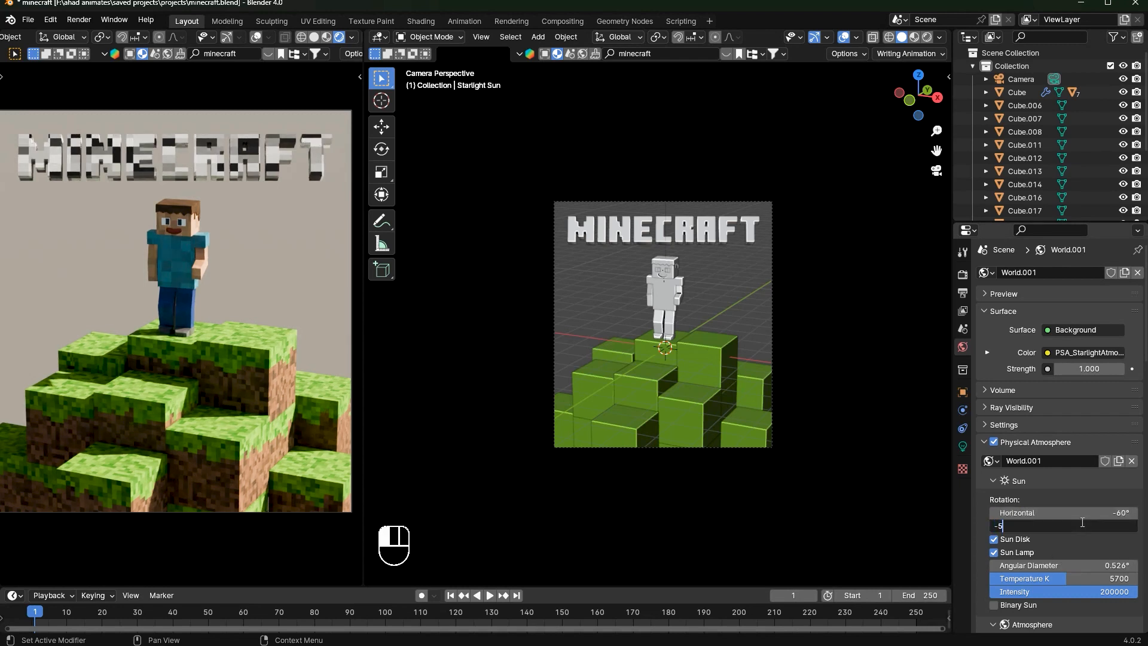
text(-55)
key(Return)
right_click(117, 308)
key(ctrl+s)
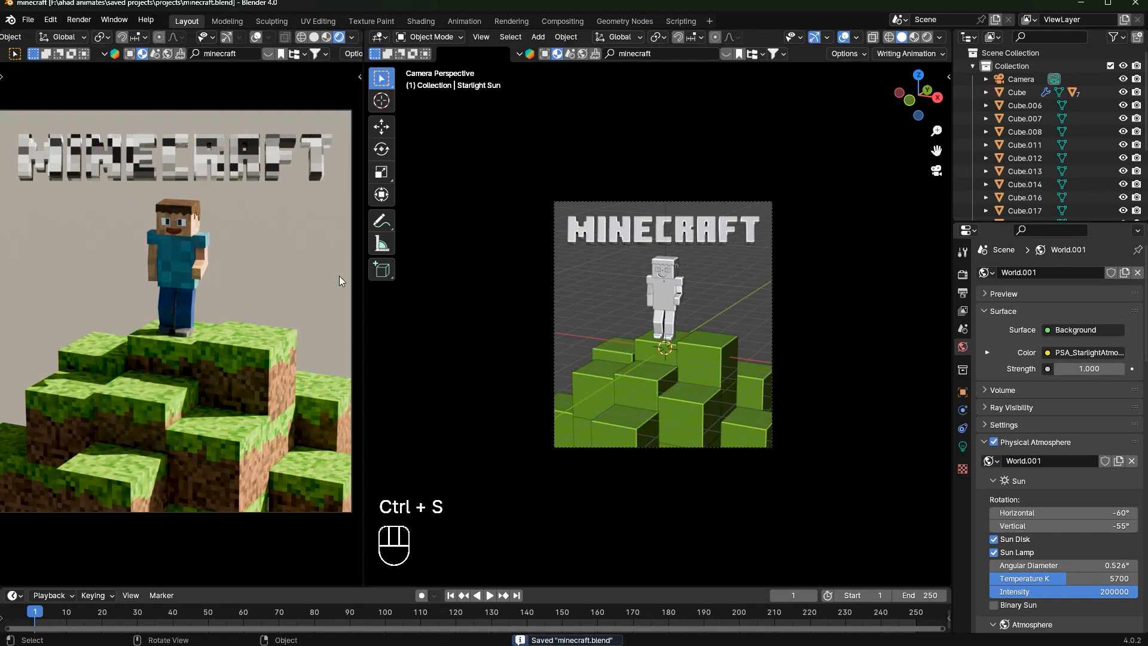
Add a plane and raise it along Z above the blocks
key(shift+a)
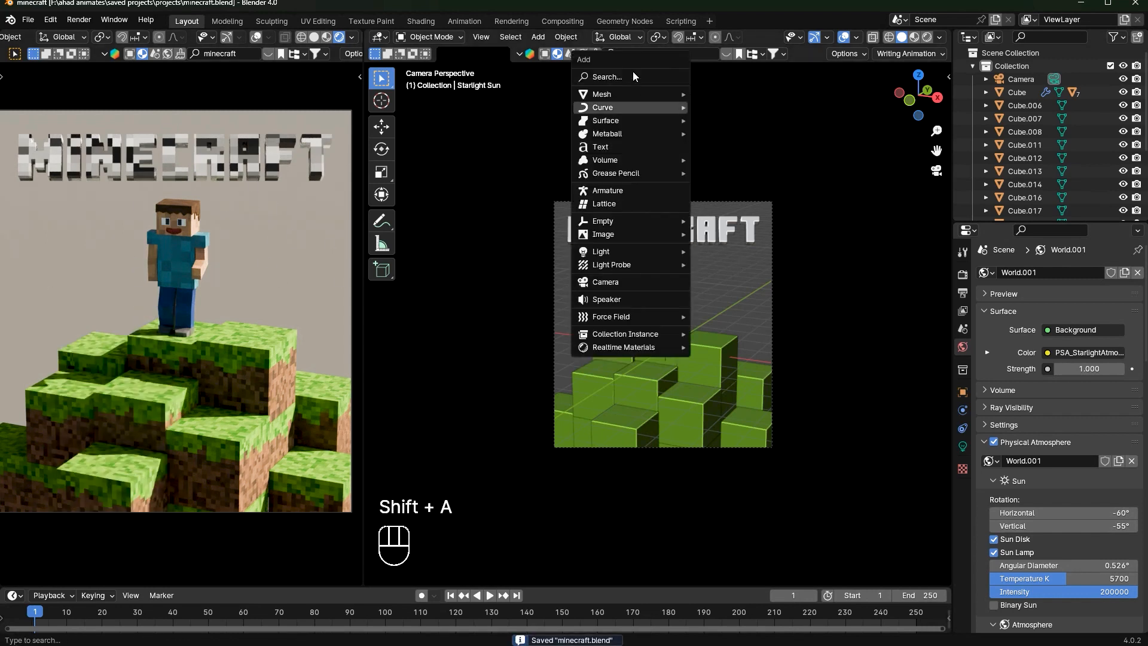
mouse_move(669, 100)
click(705, 98)
middle_drag(648, 335, 527, 423)
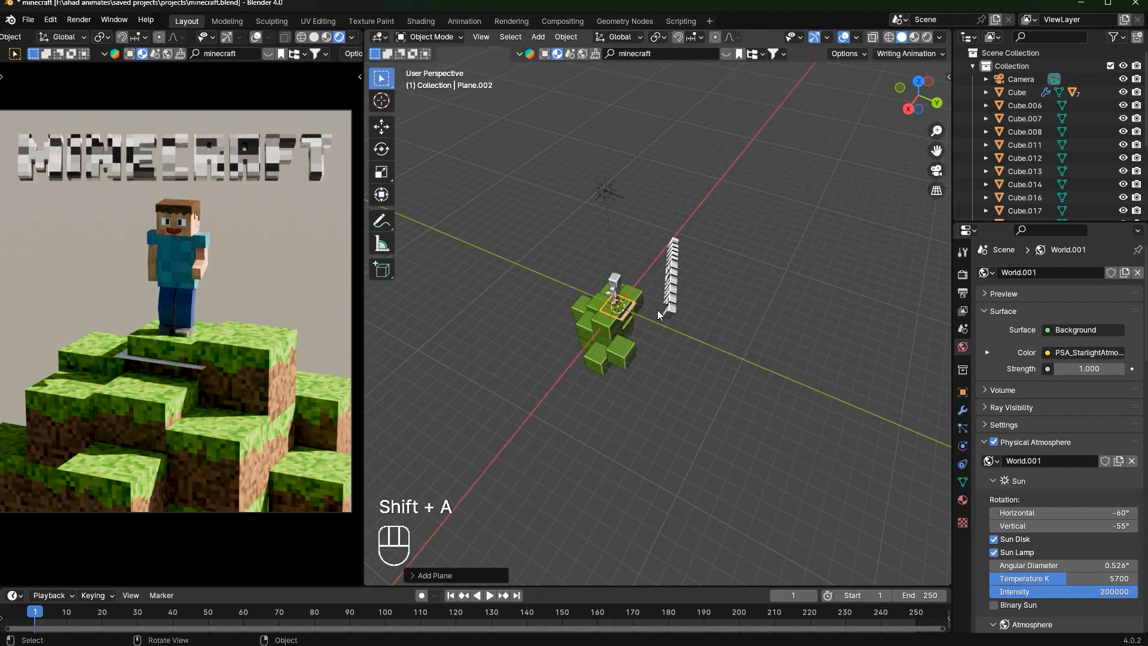
key(g)
right_click(689, 251)
key(g)
key(z)
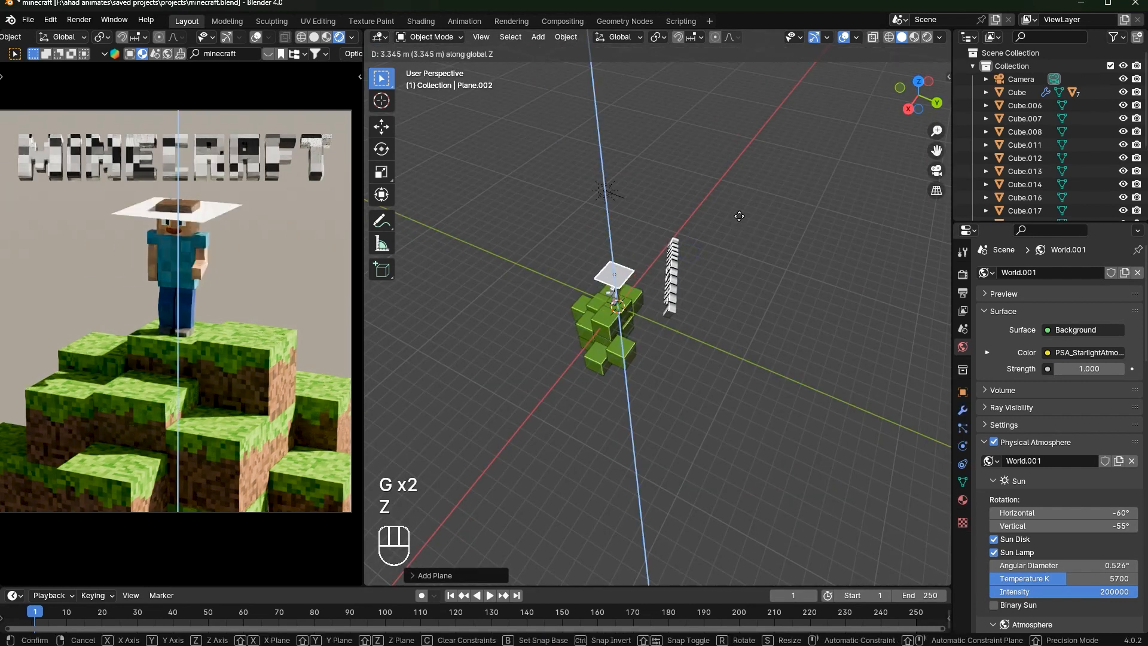
click(781, 253)
Scale up the plane and move it along Y behind the title
key(s)
click(774, 457)
key(g)
middle_click(807, 371)
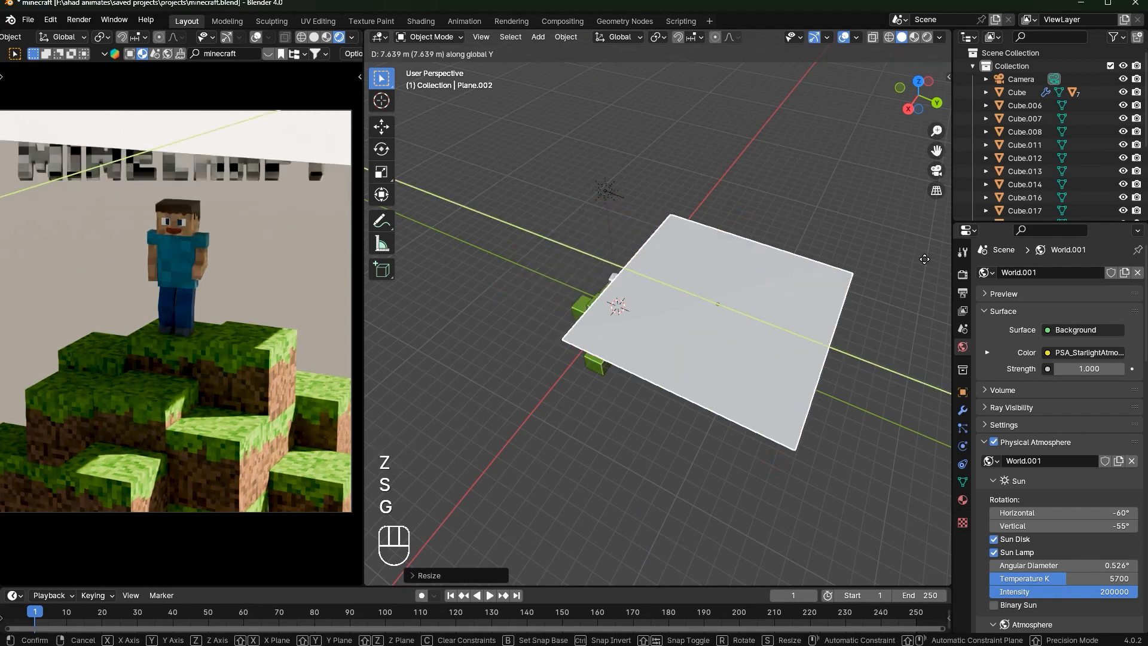
click(908, 299)
Tilt the plane about the X axis and turn it about the Z axis toward the camera
mouse_move(908, 299)
middle_down()
mouse_move(884, 268)
mouse_move(903, 258)
middle_up()
key(r)
key(x)
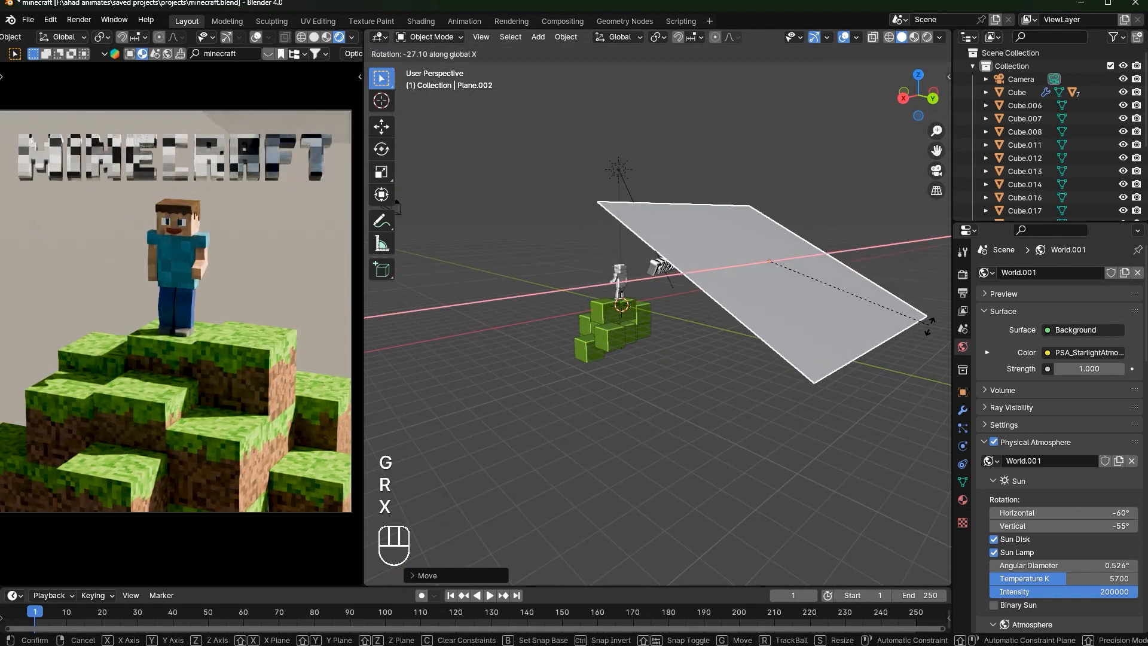
click(930, 339)
mouse_move(930, 339)
middle_down()
mouse_move(378, 347)
mouse_move(390, 345)
middle_up()
key(r)
key(z)
click(725, 374)
Shift the plane along X and lower it along Z behind the scene
key(g)
key(x)
click(658, 360)
key(g)
key(z)
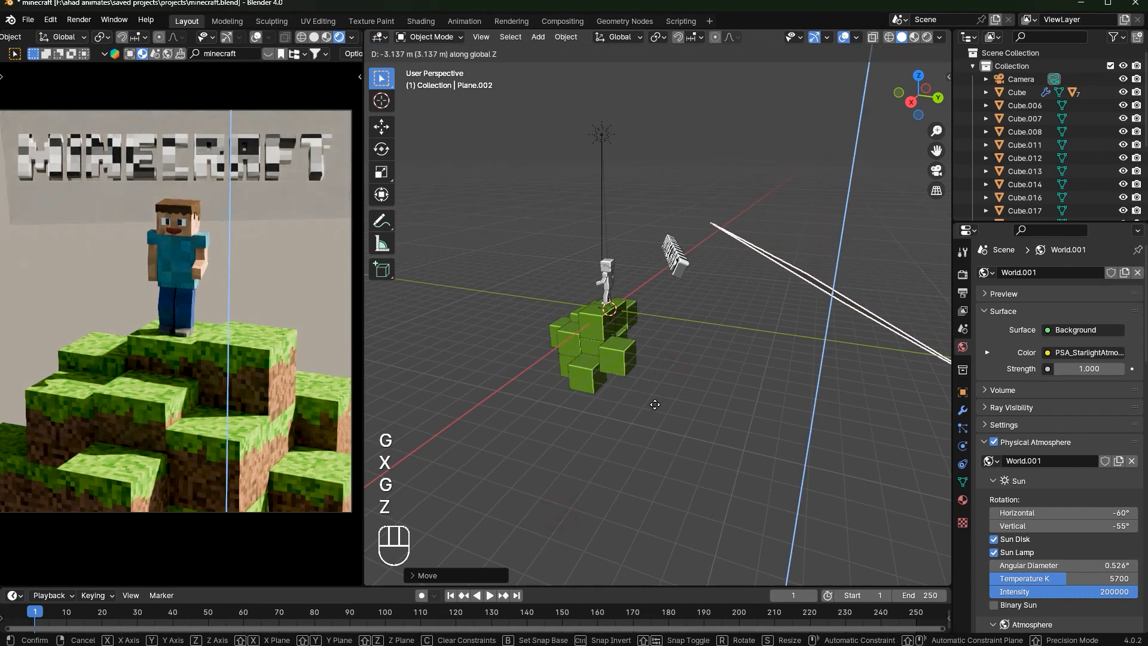
click(646, 432)
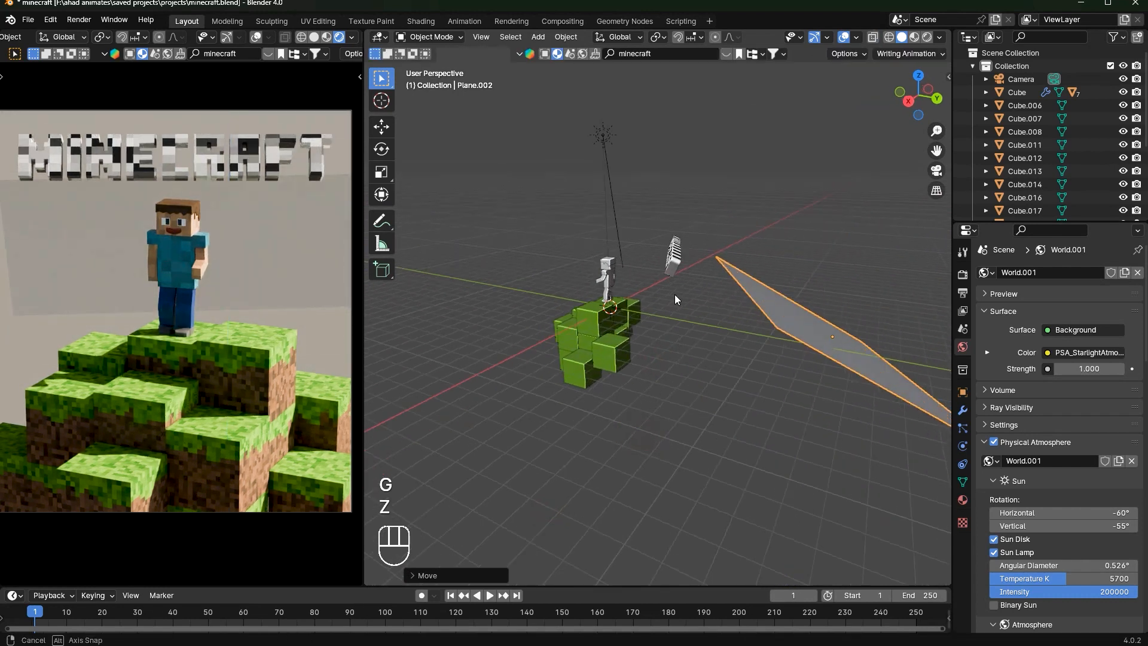
Undo the last three changes to the plane and delete it
click(911, 102)
key(ctrl+s)
key(ctrl+z)
key(ctrl+z)
key(ctrl+z)
key(Delete)
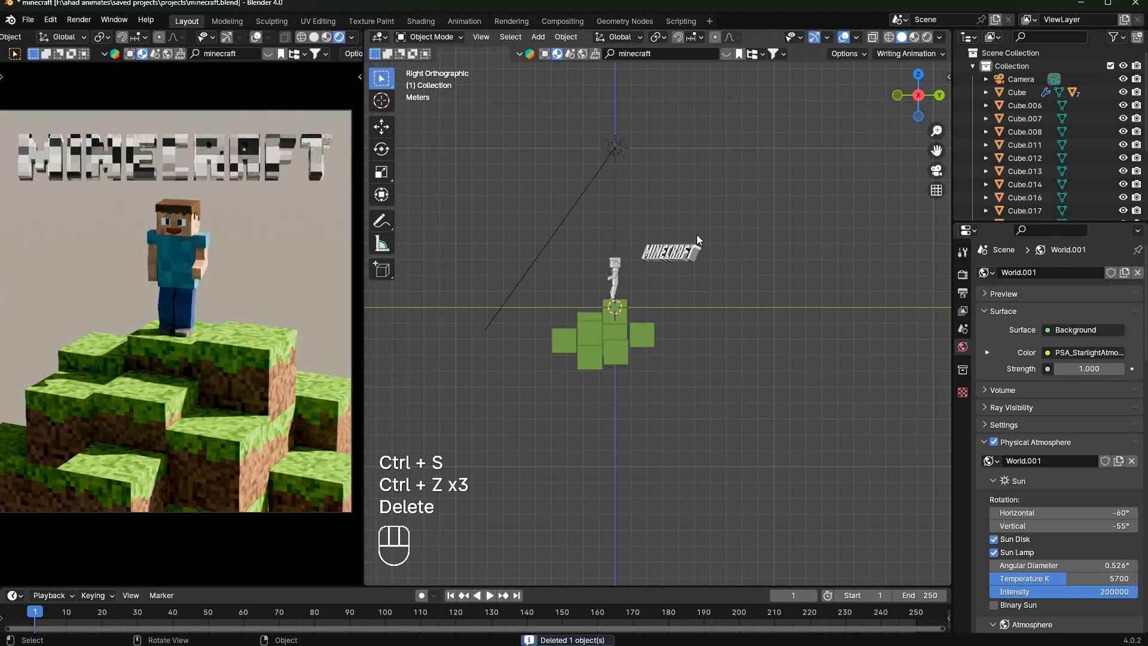
Add a new plane from the camera view and set its alignment to View
key(shift+a)
mouse_move(664, 195)
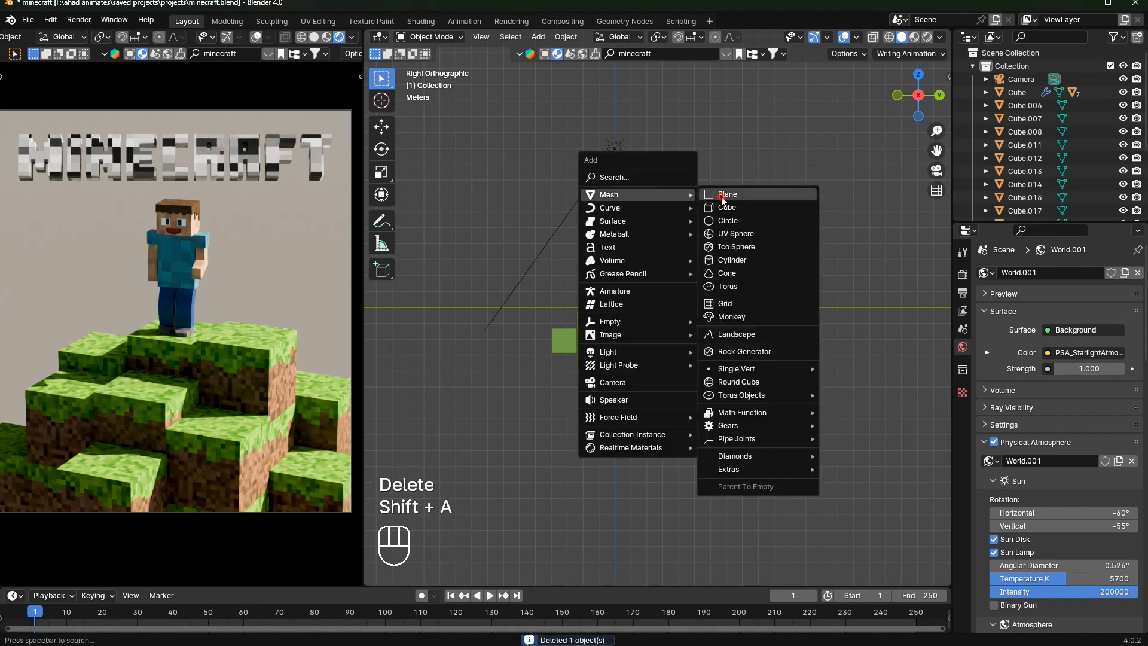
click(720, 195)
click(937, 171)
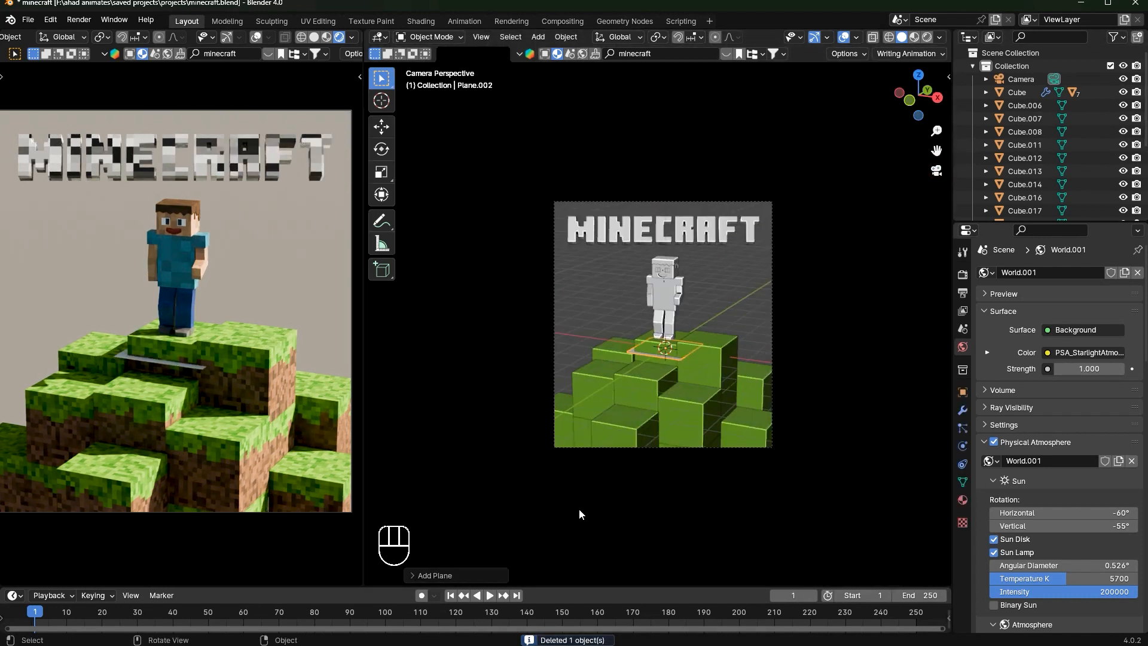
click(443, 575)
click(495, 491)
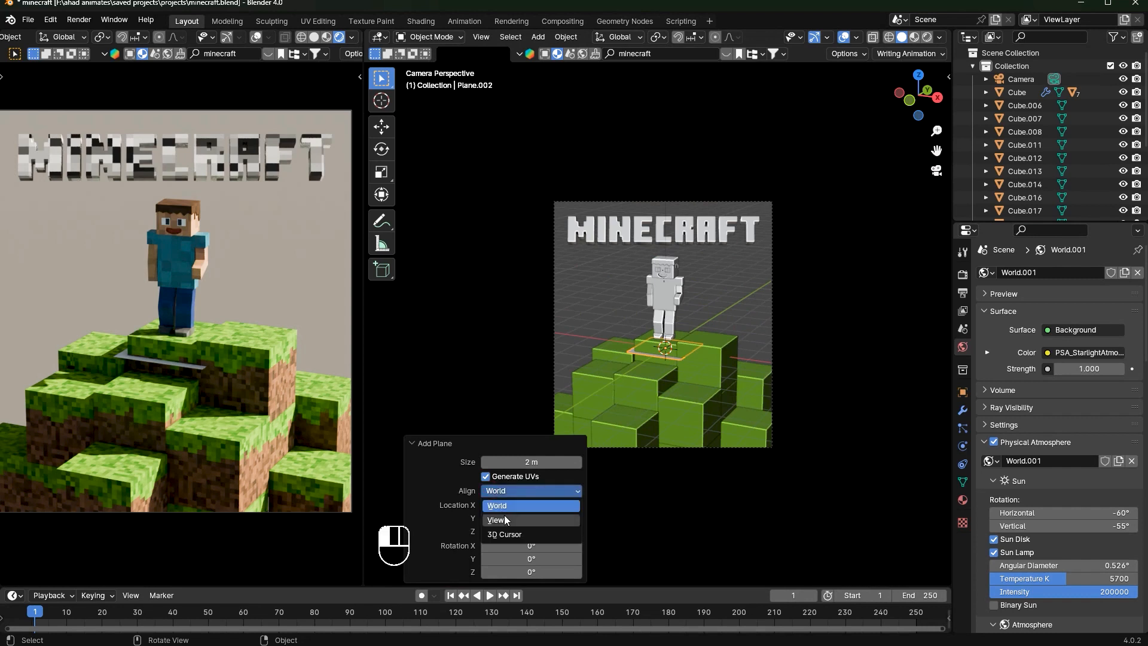
click(505, 520)
click(442, 443)
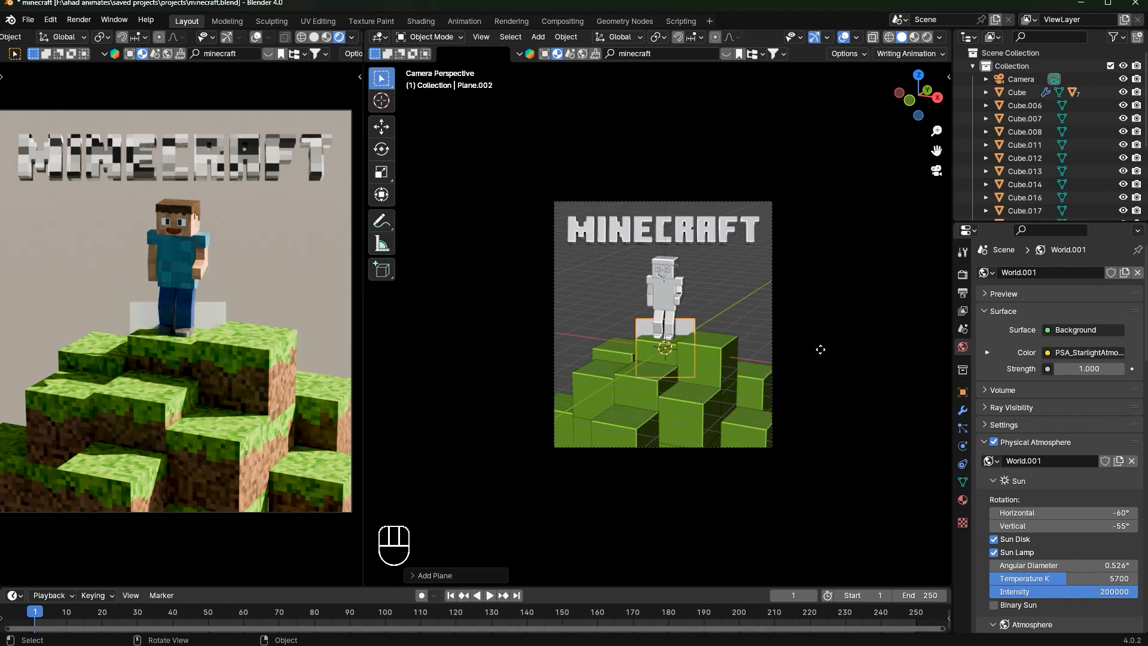
Scale up and reposition the plane to span the camera frame, stretching it along Z
key(g)
key(s)
click(594, 437)
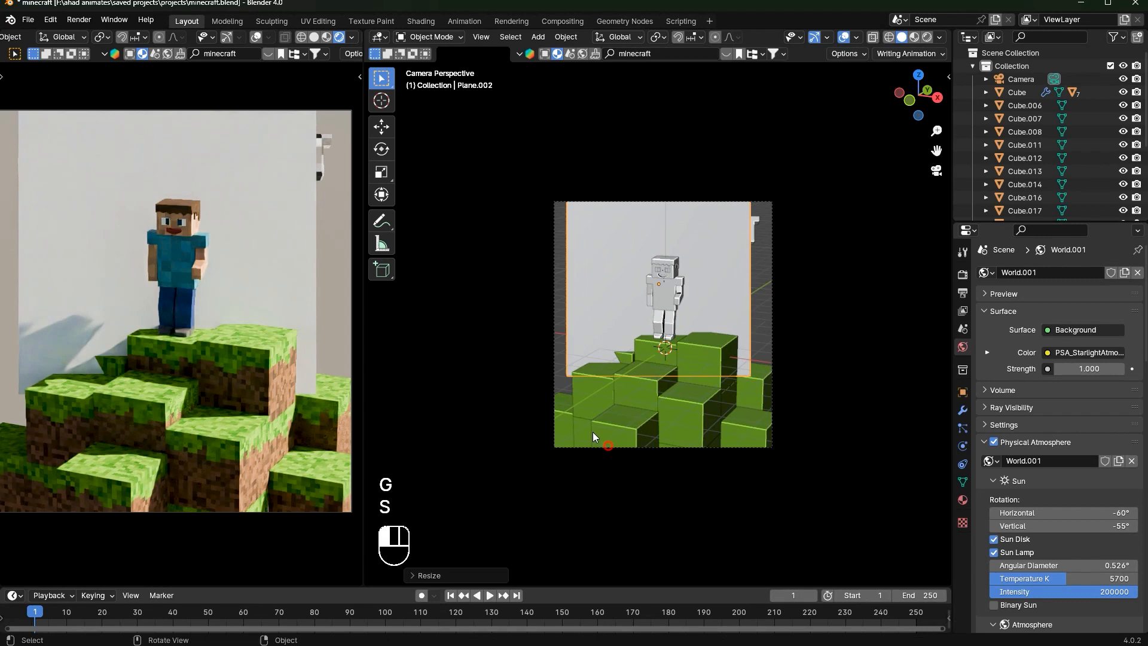
key(s)
key(g)
click(778, 357)
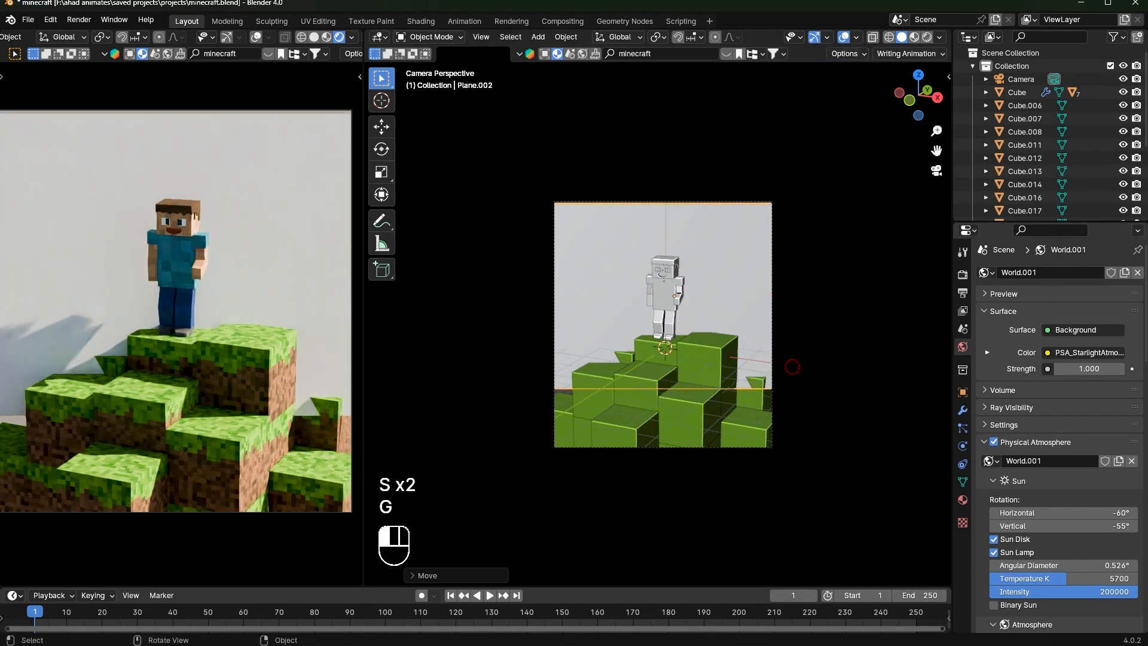
key(s)
key(z)
click(848, 389)
Push the plane back along its local Z behind the MINECRAFT title, then reposition and enlarge it
middle_drag(809, 250, 712, 264)
key(g)
key(z)
key(z)
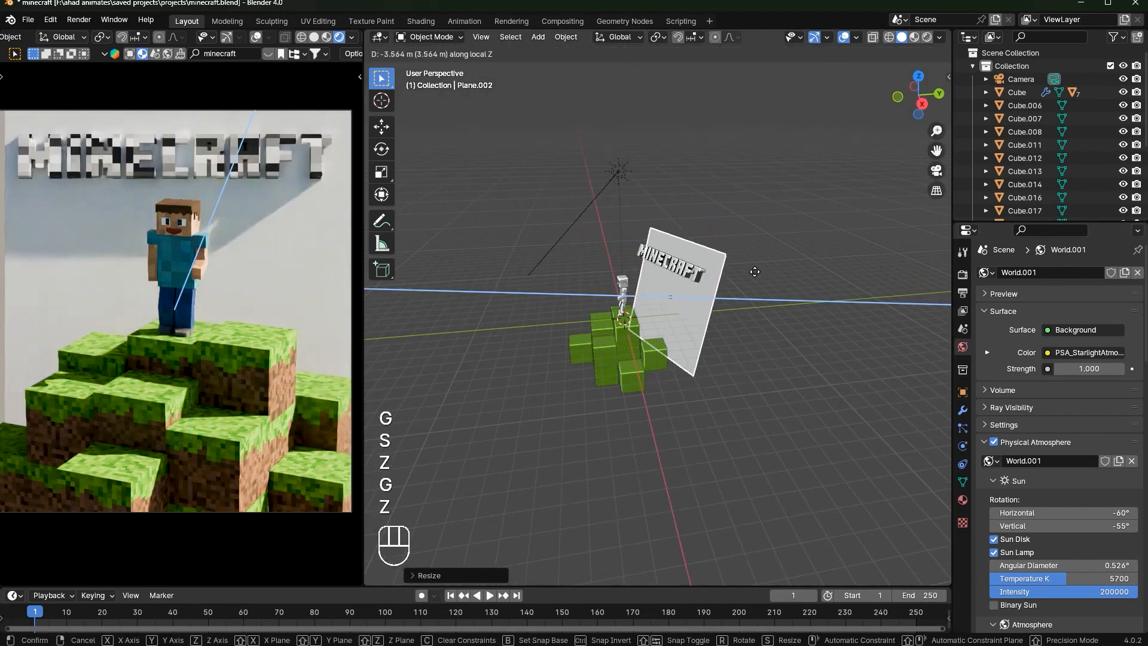
click(823, 292)
key(g)
click(816, 282)
key(s)
click(832, 290)
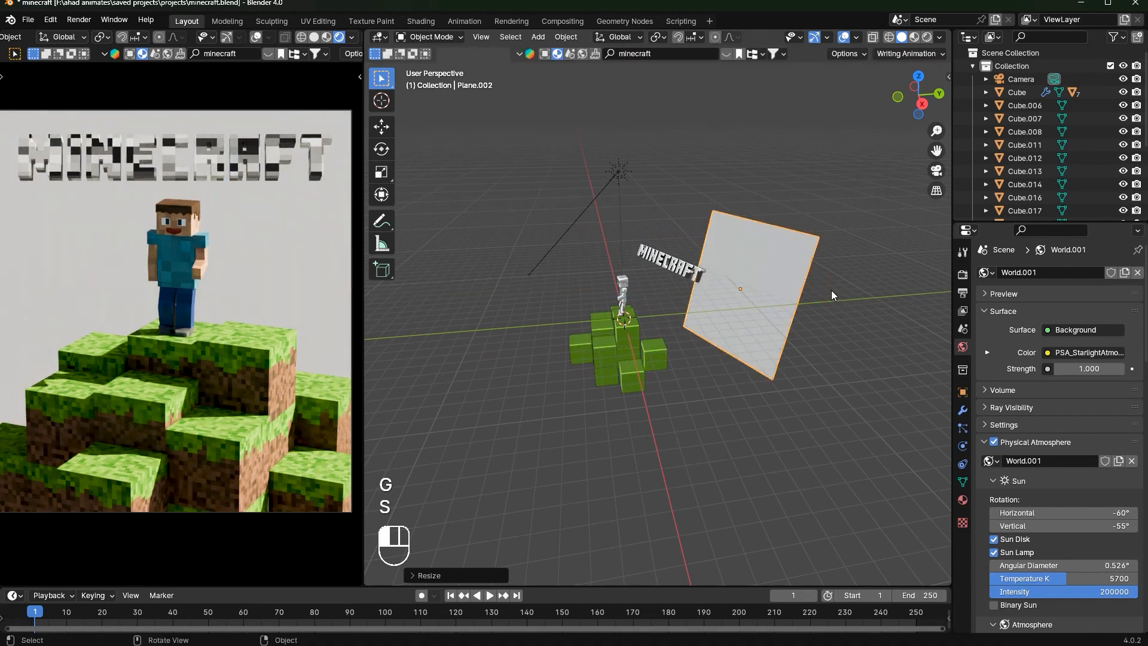
Push the backdrop plane about 1.9 m farther back along its local Z, return to the camera view and save the file
scroll(837, 250, down, 3)
key(g)
click(840, 248)
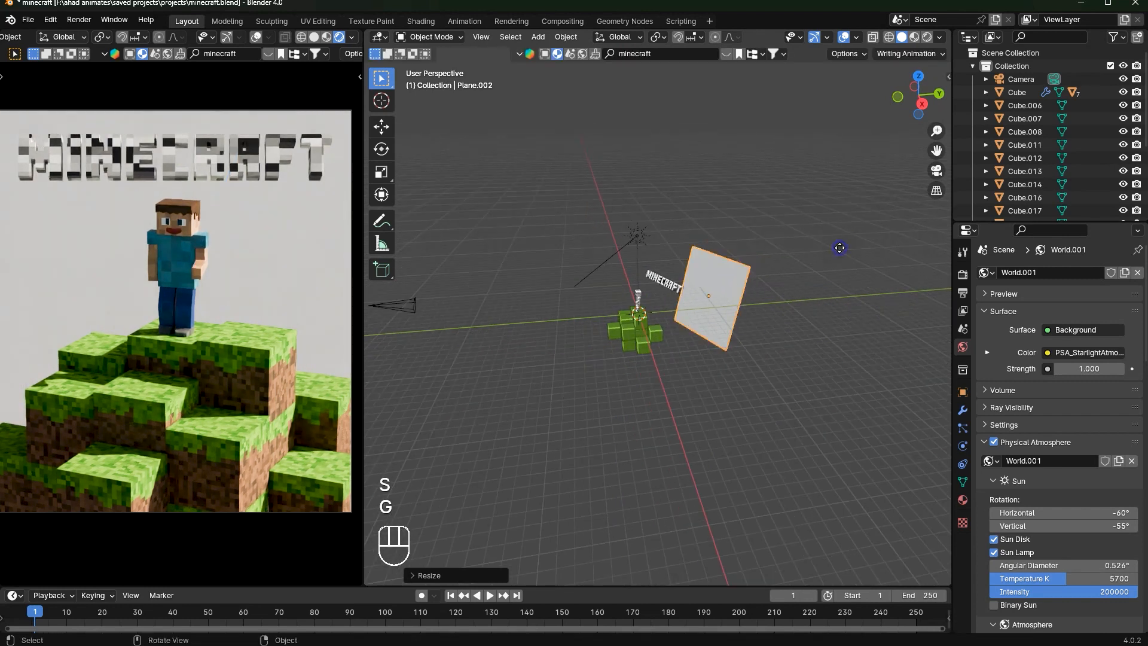
key(g)
key(z)
key(z)
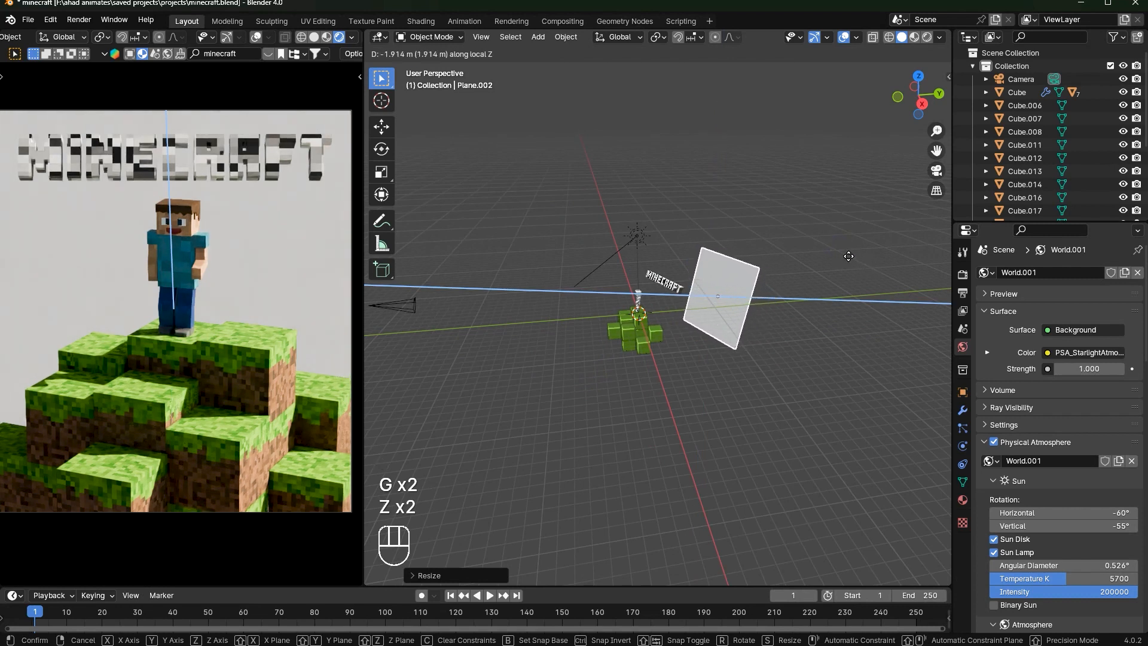
click(846, 255)
click(943, 170)
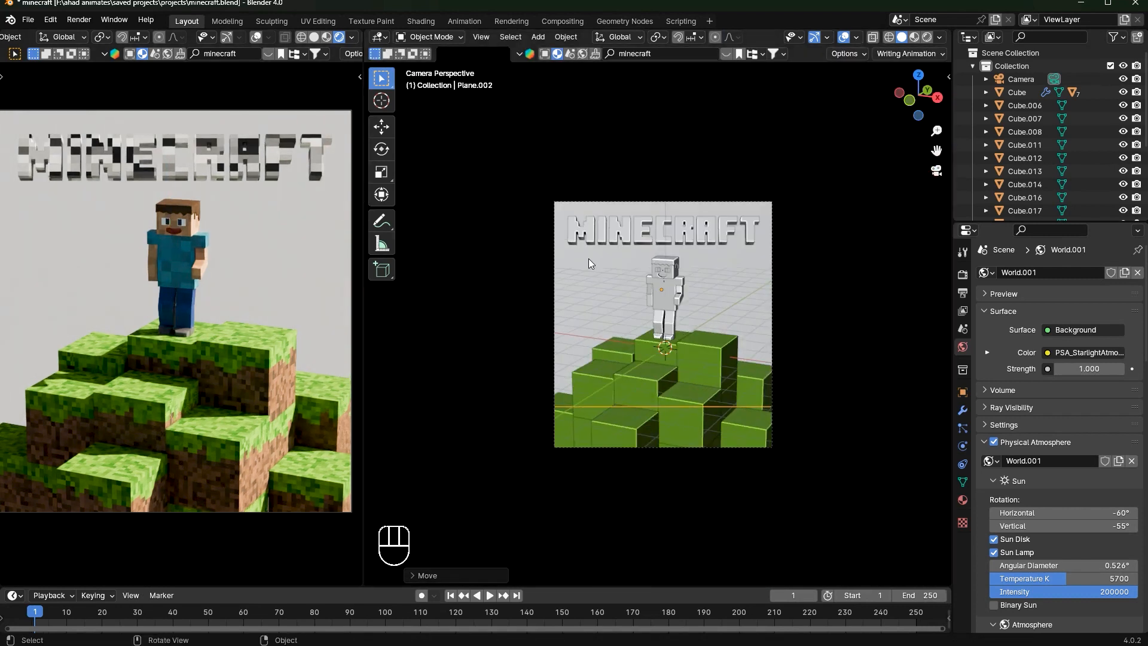
scroll(588, 259, up, 2)
key(ctrl+s)
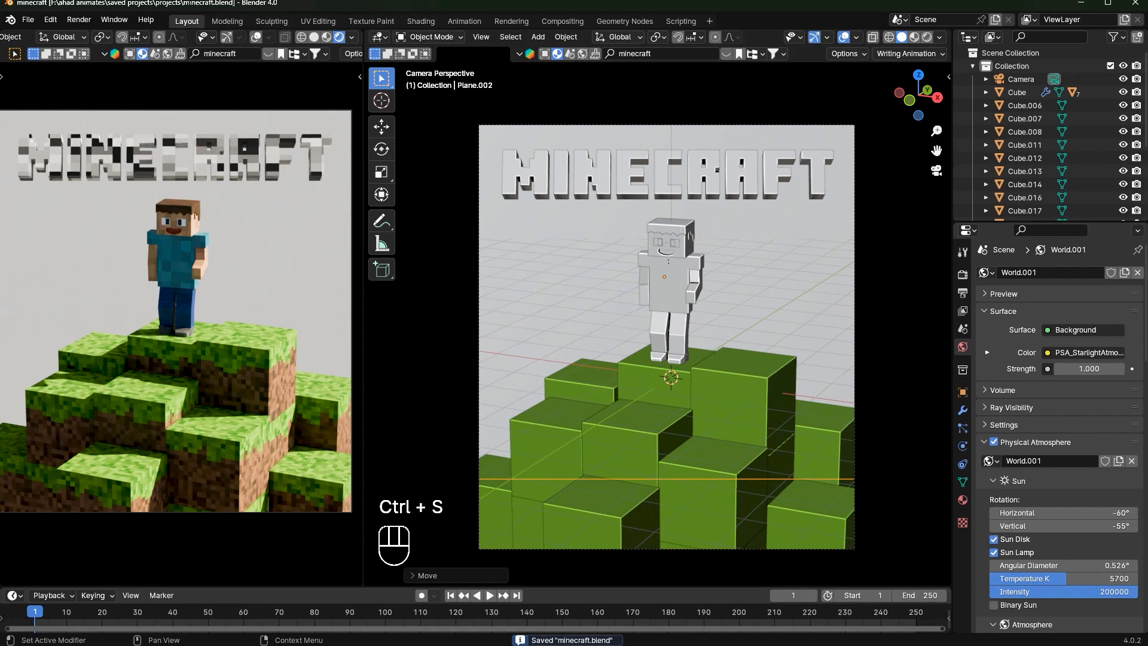
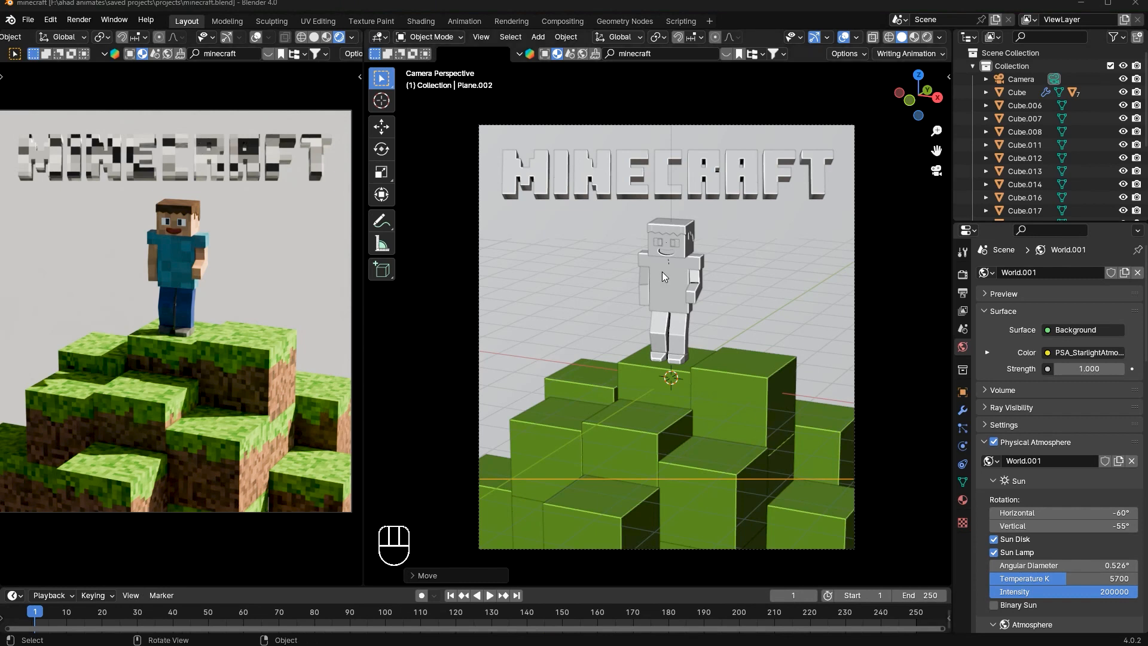
Preview the HD-wallpaper-video-game-minecraft image from the F: drive in the file explorer and close the preview
click(799, 281)
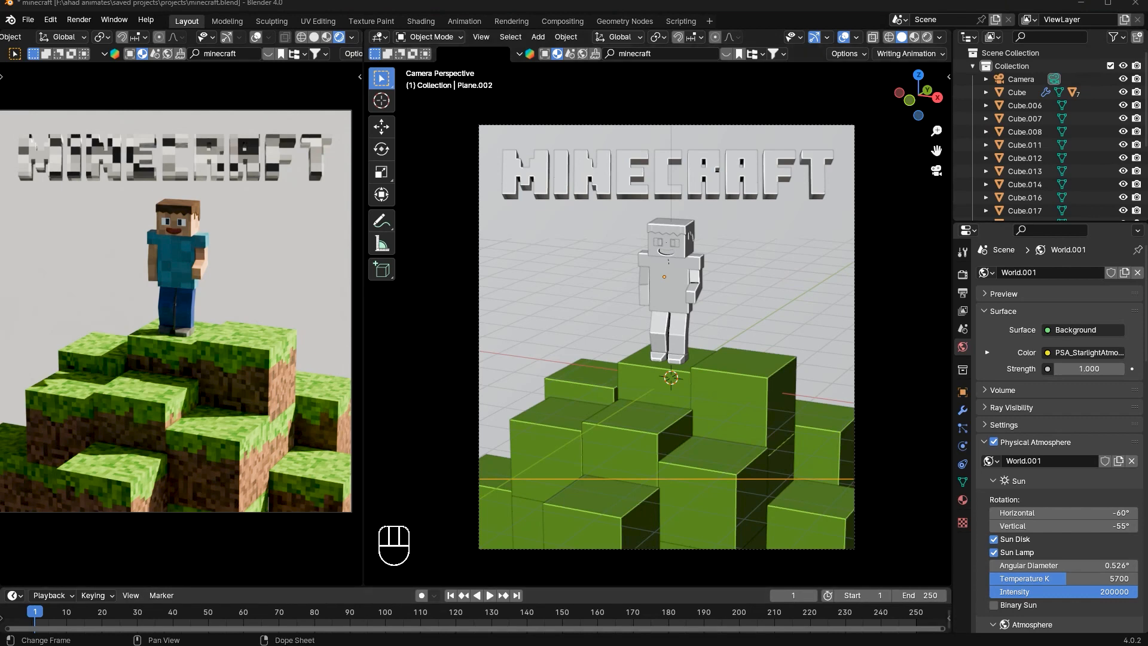
key(super+e)
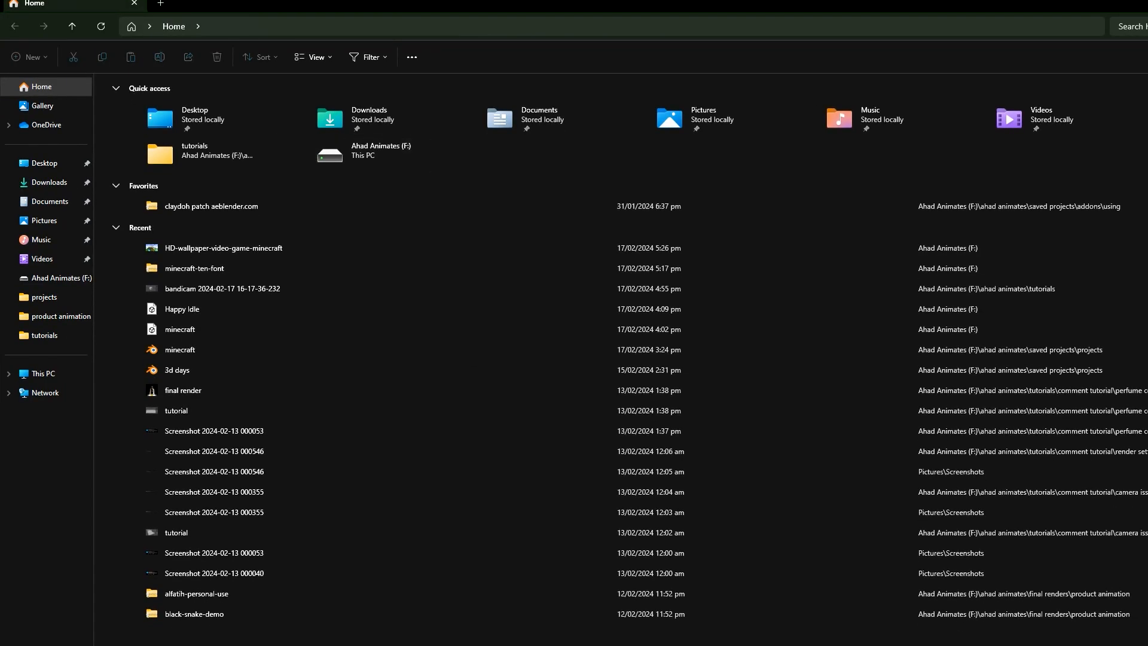
click(53, 279)
click(311, 115)
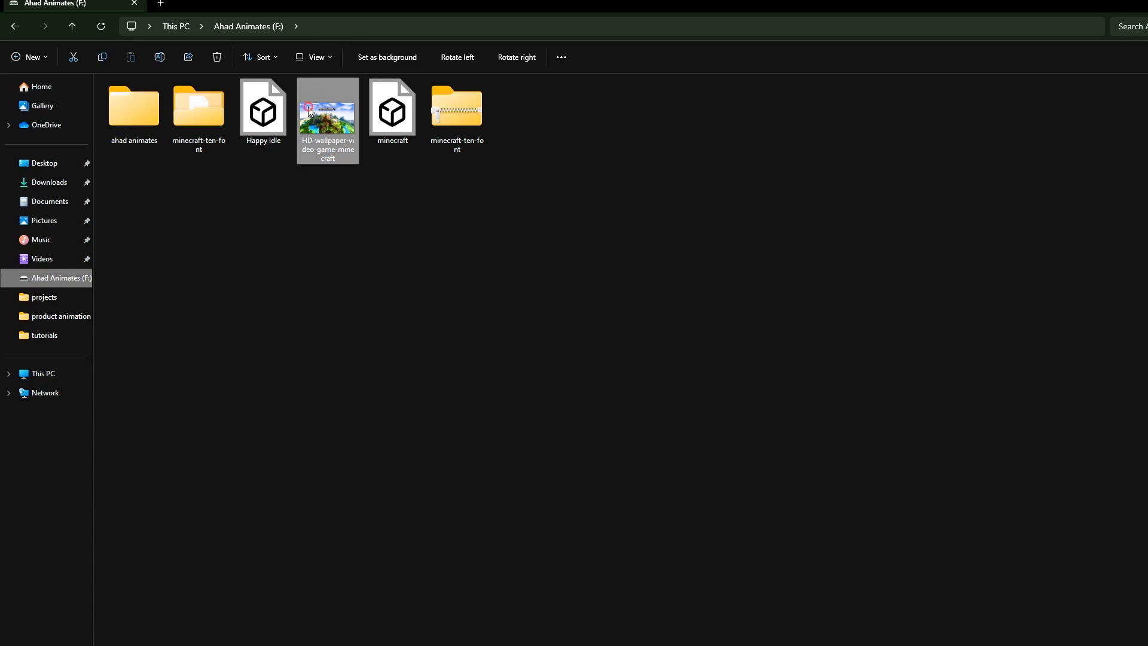
double_click(310, 112)
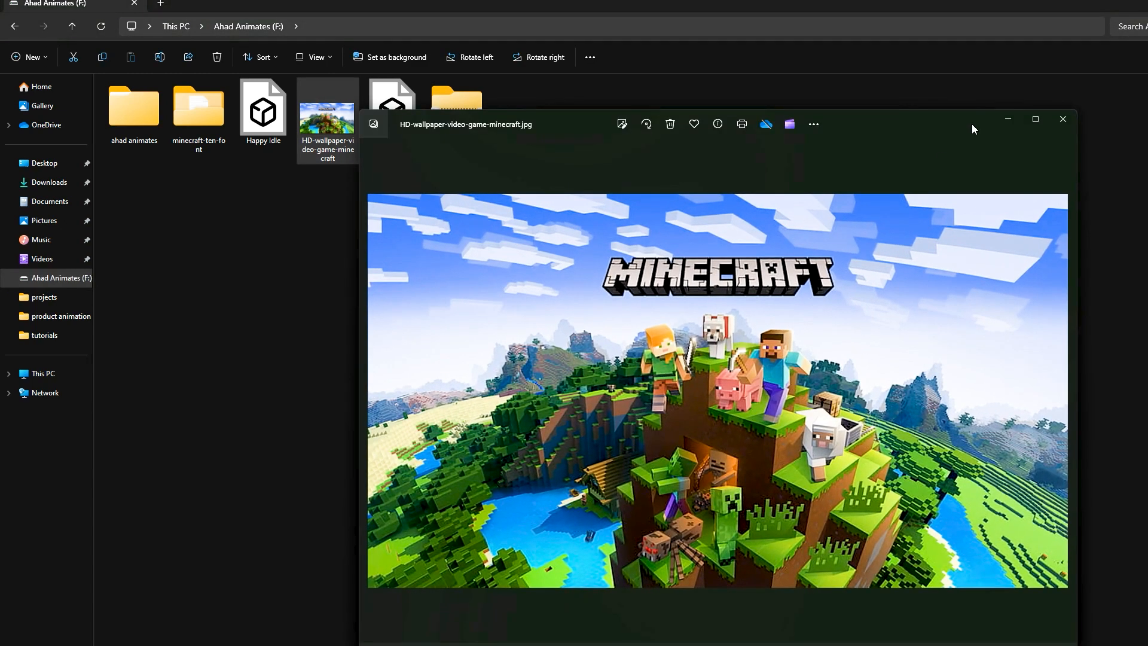
click(1063, 123)
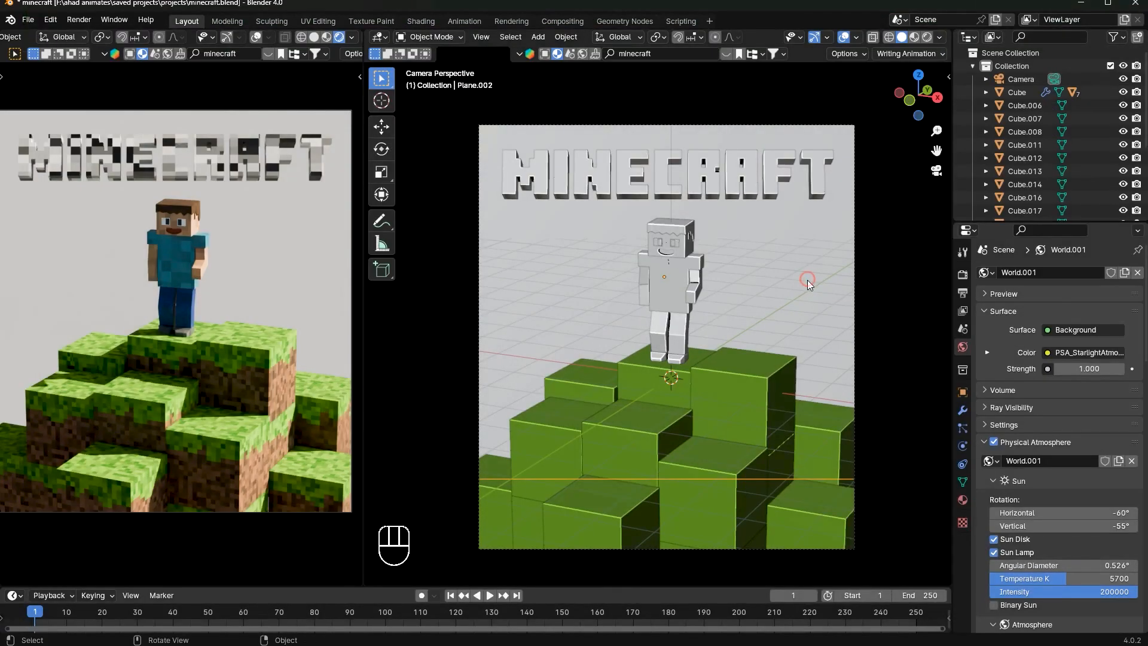
In the Shading workspace, create a new material for the backdrop plane and add an Image Texture with mapping nodes to its Base Color
click(422, 21)
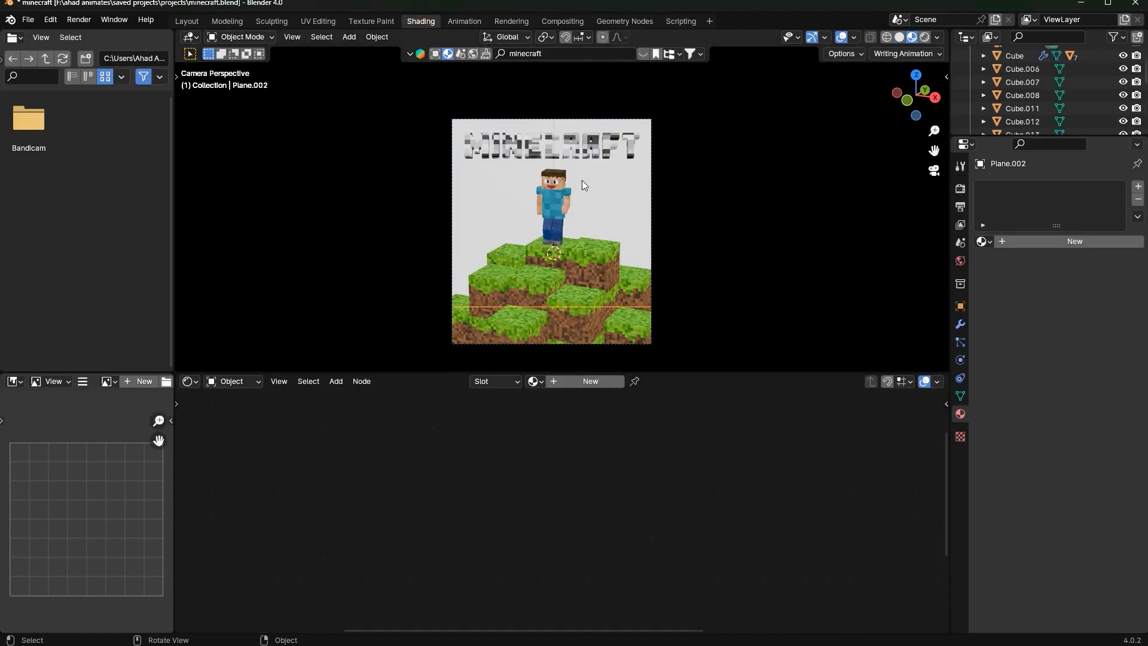
scroll(595, 282, up, 2)
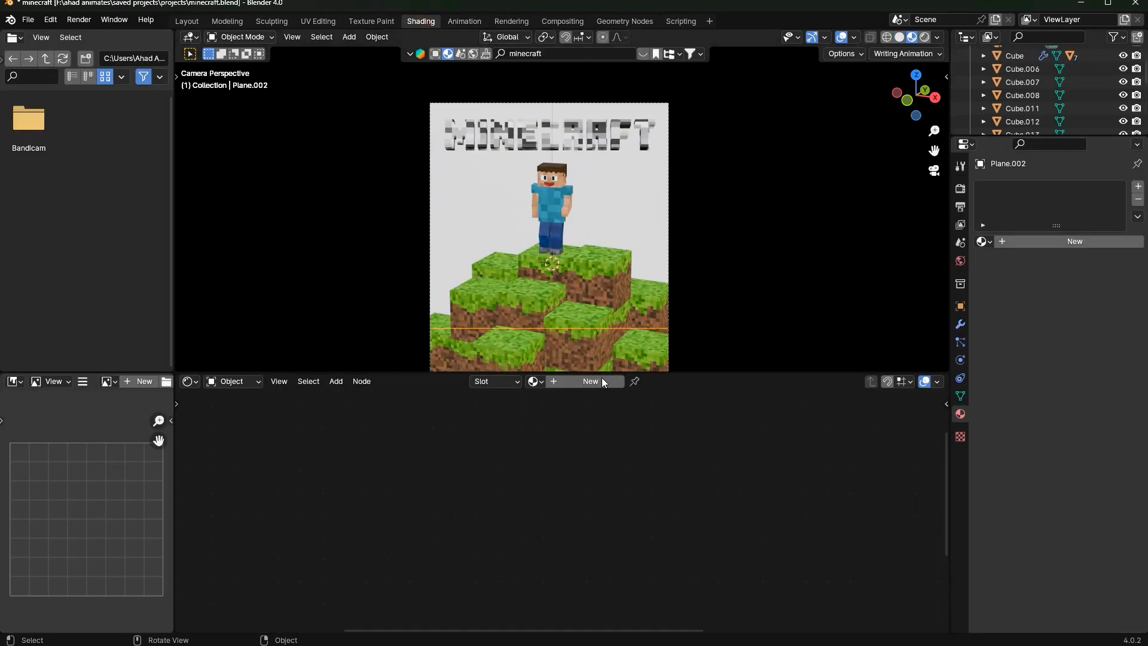
click(603, 381)
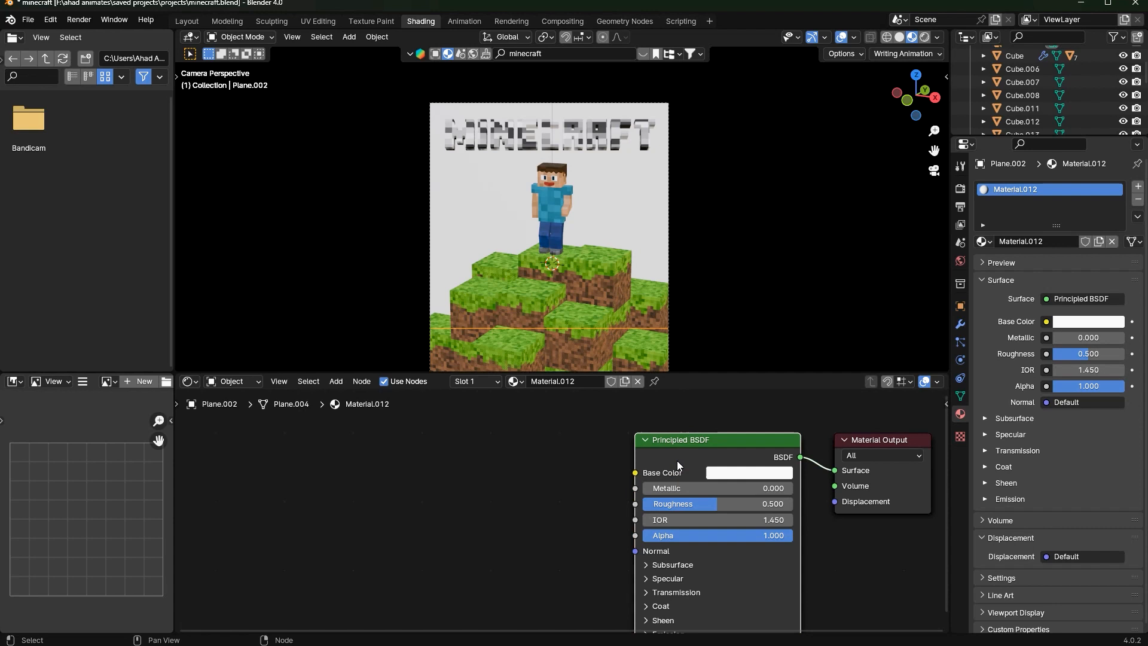
key(ctrl+t)
scroll(575, 479, up, 2)
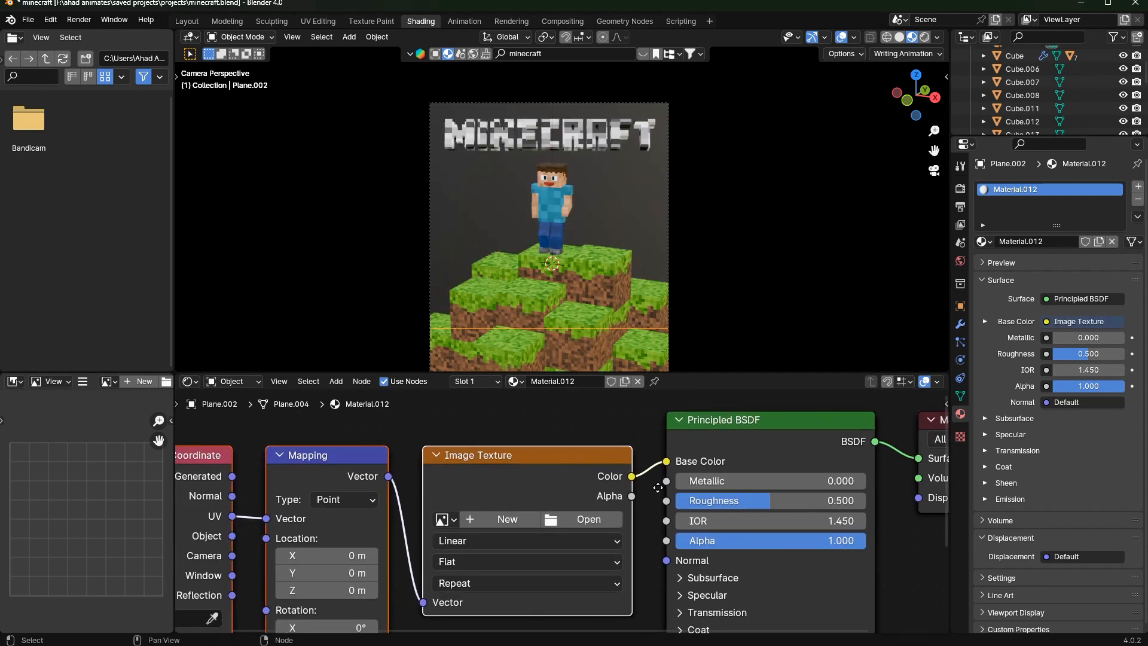
Load HD-wallpaper-video-game-minecraft.jpg from the F: drive into the backdrop material's Image Texture node
click(620, 507)
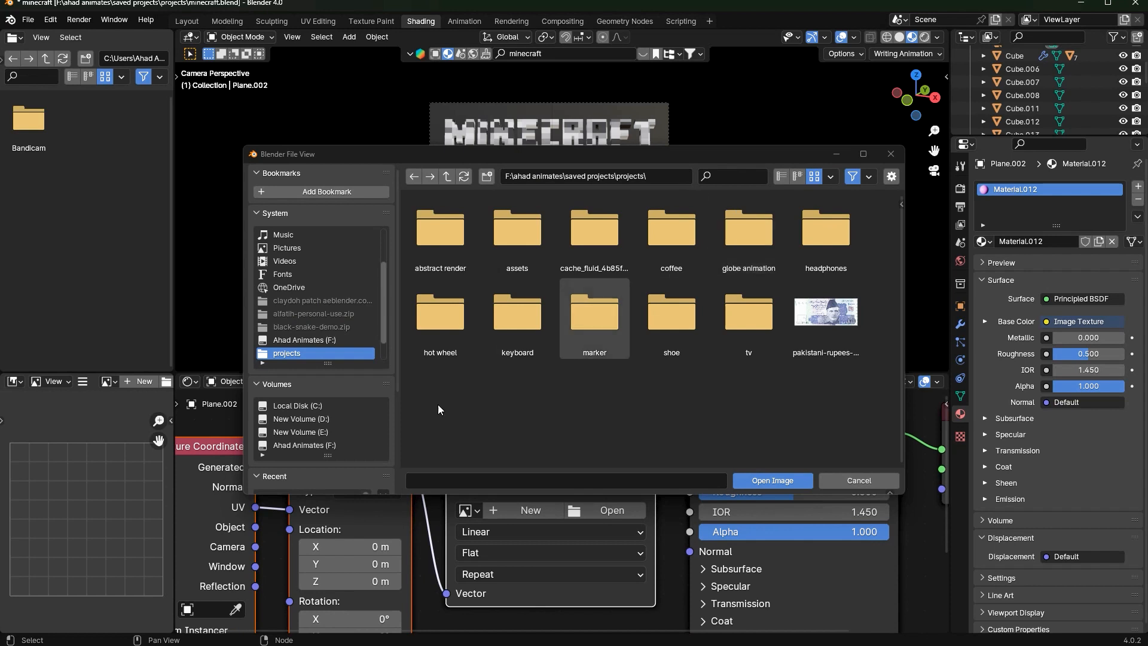
click(303, 445)
double_click(588, 243)
scroll(591, 243, up, 2)
scroll(580, 289, down, 1)
scroll(579, 254, up, 1)
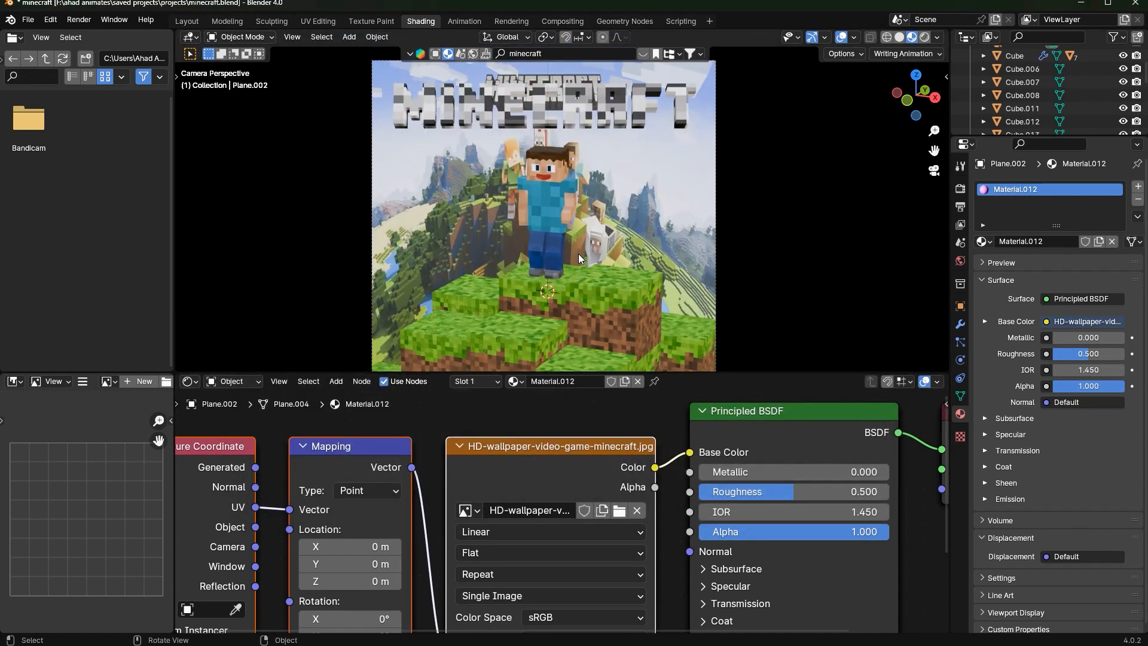
Apply the backdrop plane's transform and unwrap its face in Edit Mode
key(ctrl+a)
click(616, 213)
key(Tab)
key(u)
click(626, 207)
key(Tab)
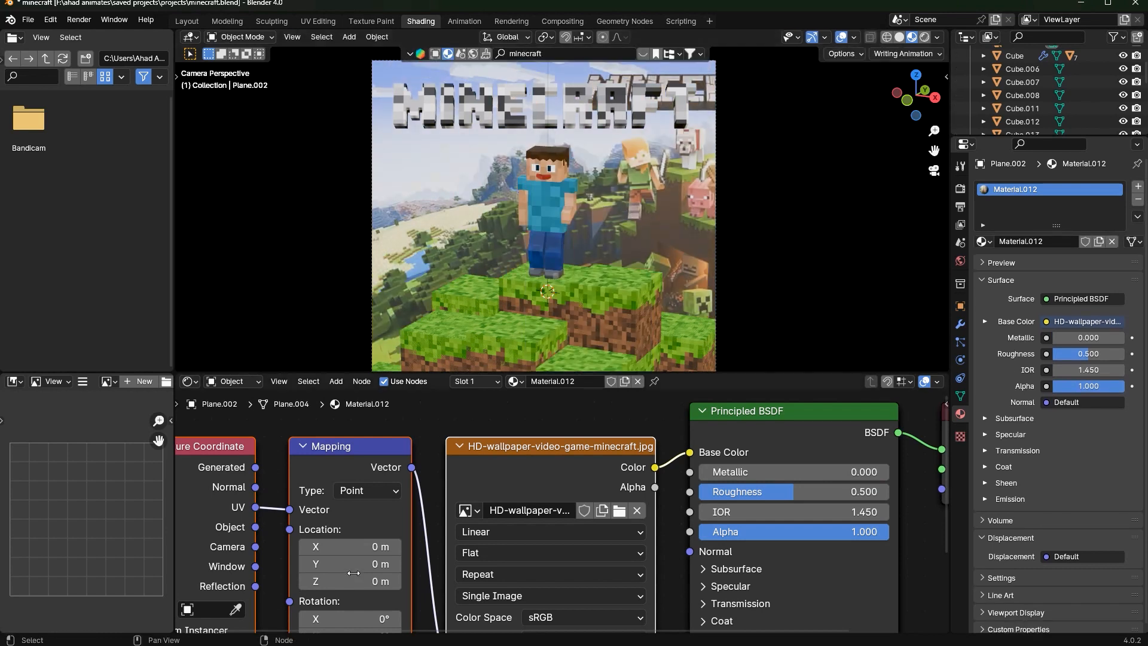
middle_drag(396, 505, 488, 346)
drag(461, 477, 484, 478)
key(ctrl+z)
middle_drag(477, 541, 498, 598)
drag(464, 461, 489, 445)
key(ctrl+z)
Set the Mapping node's X location to 0.2 m to shift the wallpaper sideways on the backdrop
click(420, 443)
click(421, 445)
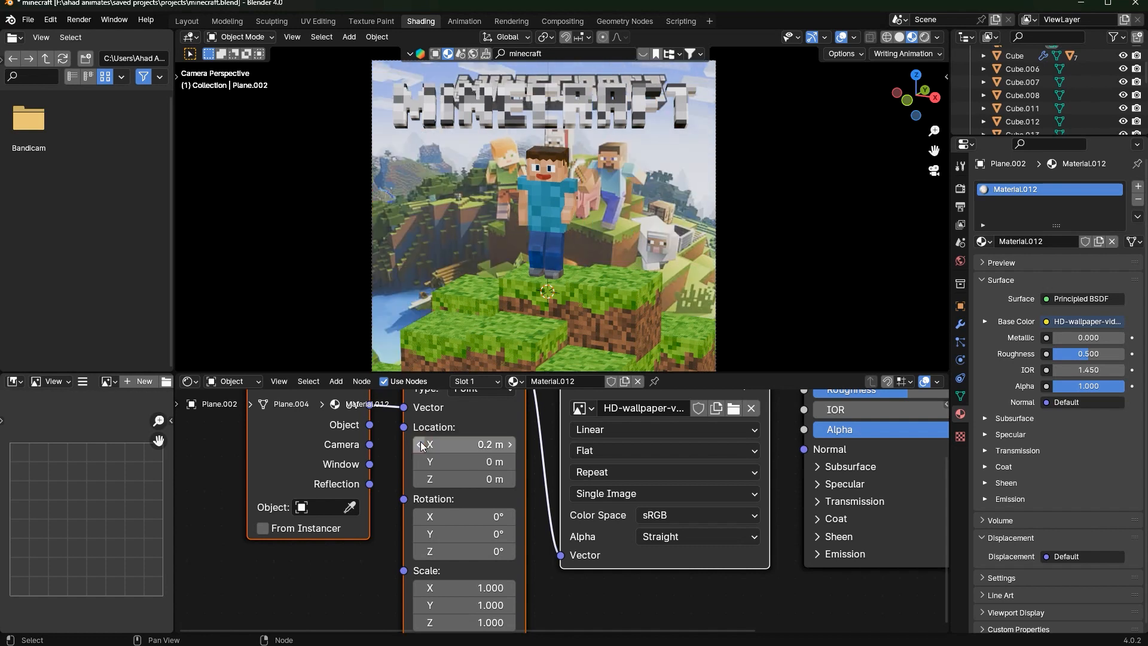
click(420, 444)
click(511, 445)
Return to the Layout workspace, save the file and check the wallpaper backdrop in the rendered camera preview
right_click(587, 100)
click(587, 101)
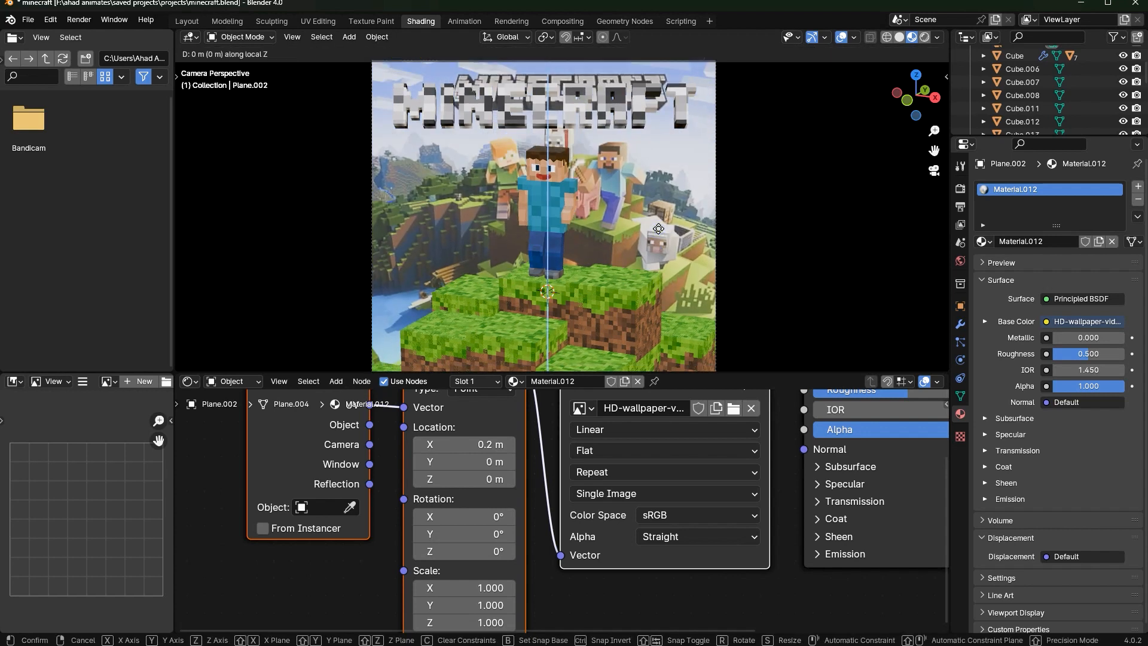
click(187, 21)
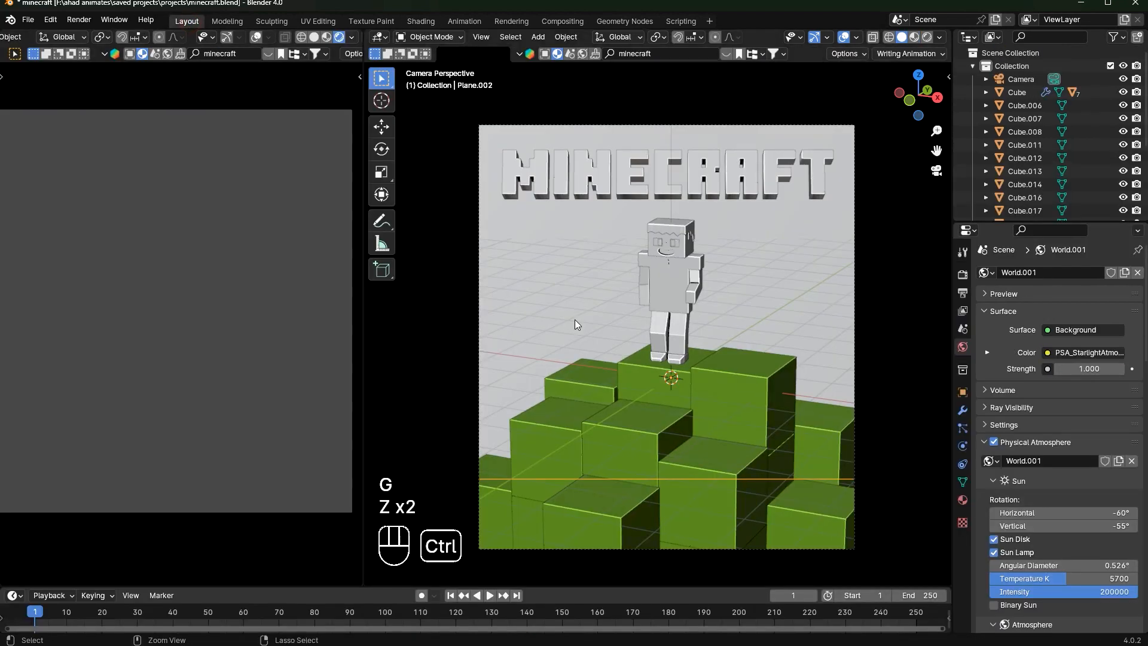
key(ctrl+s)
scroll(193, 229, up, 1)
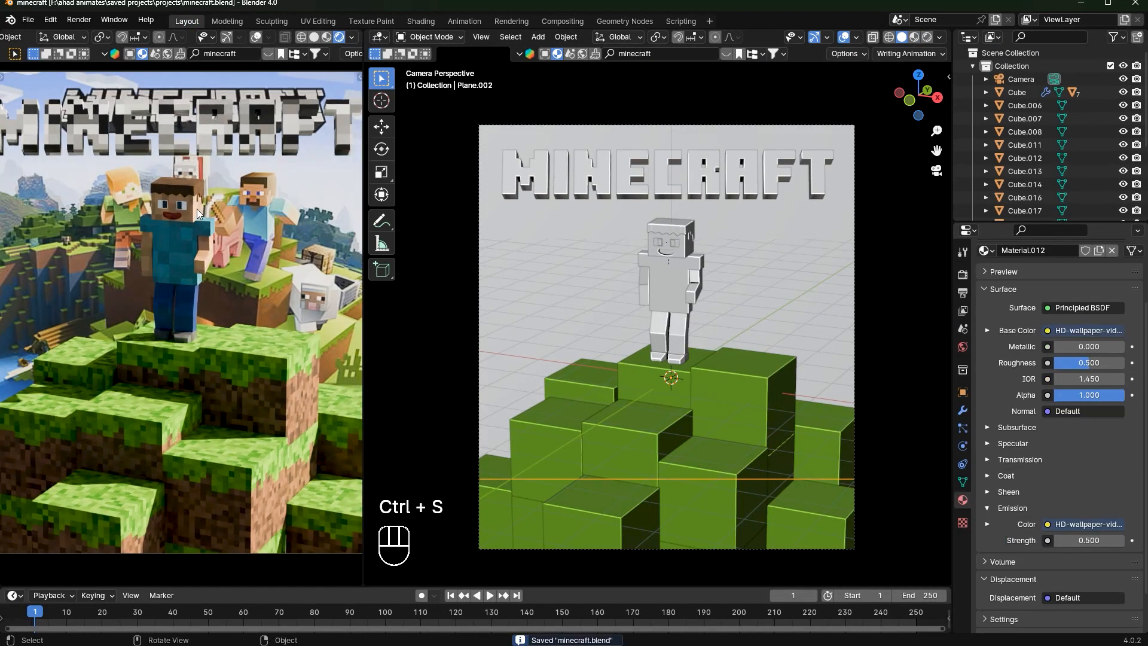
scroll(188, 201, up, 1)
scroll(282, 297, down, 3)
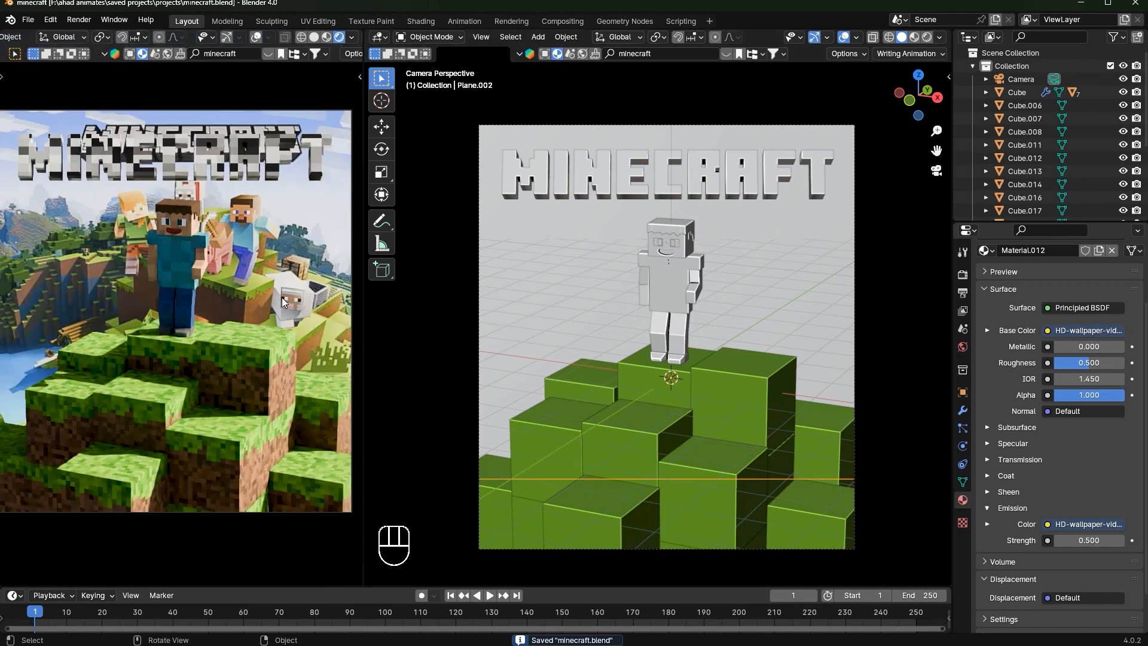
Set the Physical Atmosphere sun's horizontal rotation to -85° and save the file
click(963, 347)
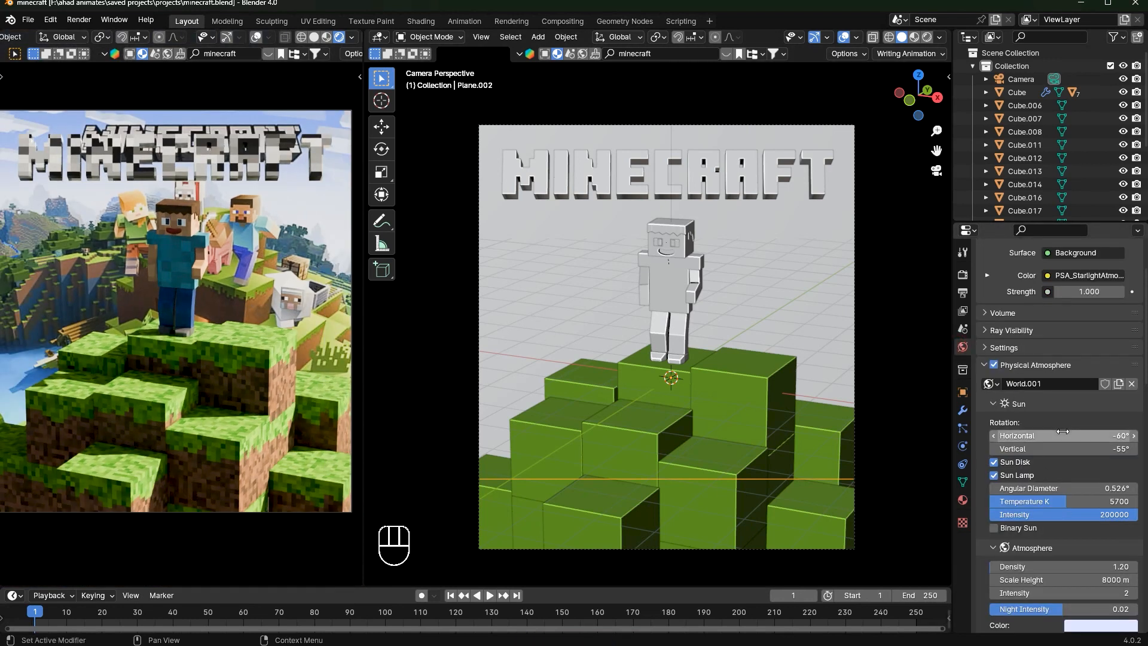
drag(1049, 436, 1020, 436)
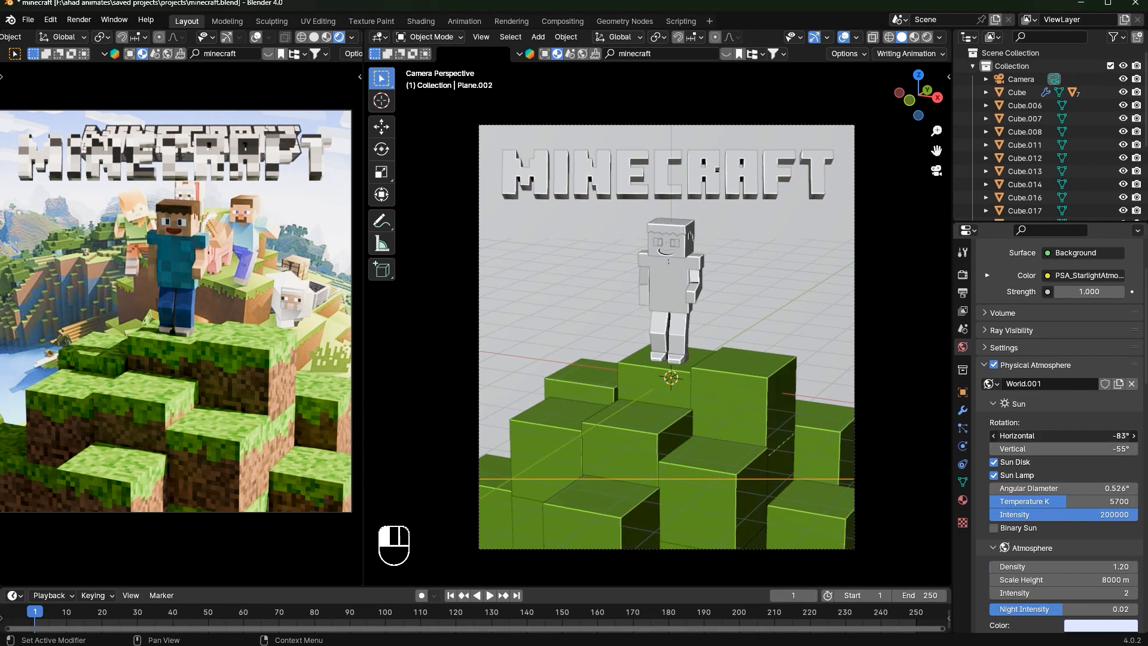
double_click(1047, 436)
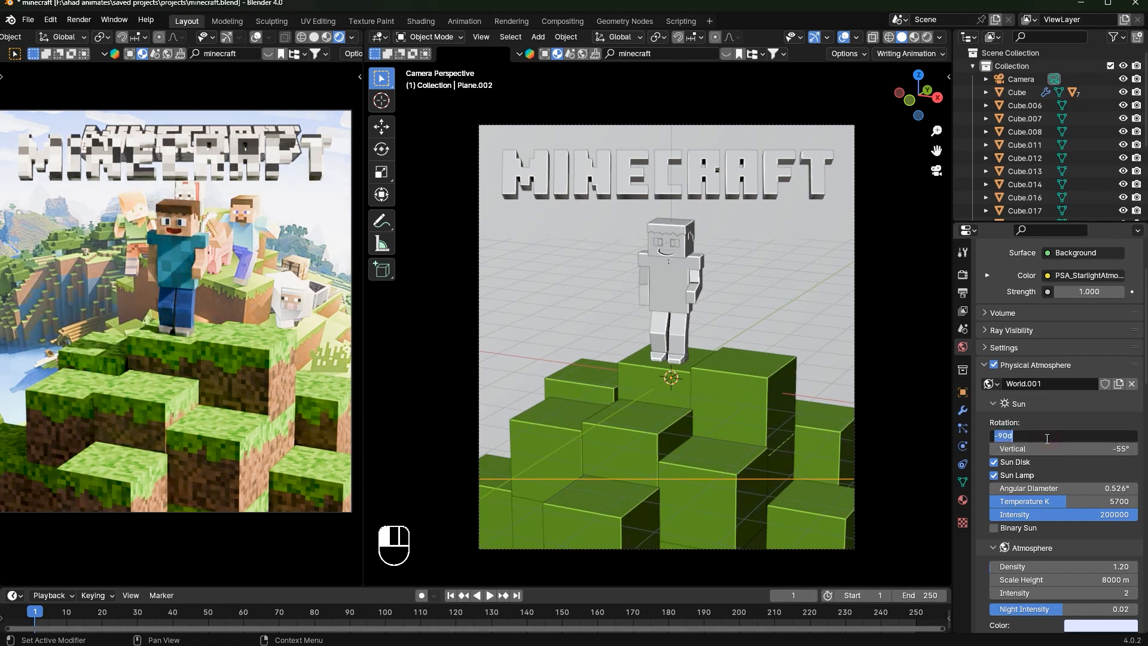
key(Return)
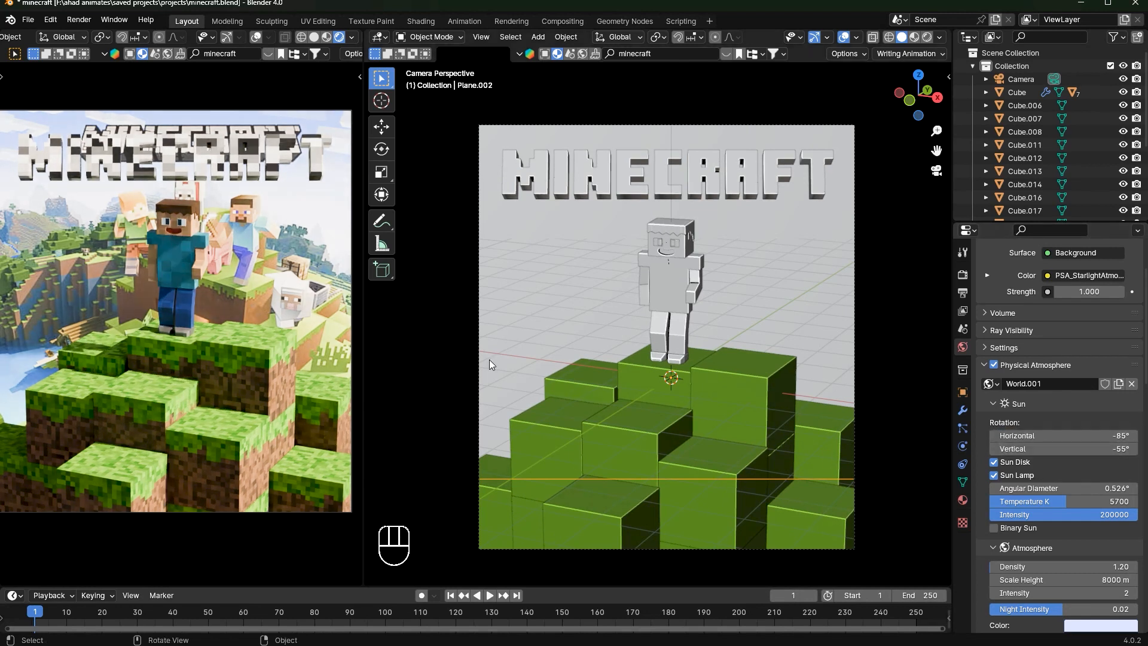
key(ctrl+s)
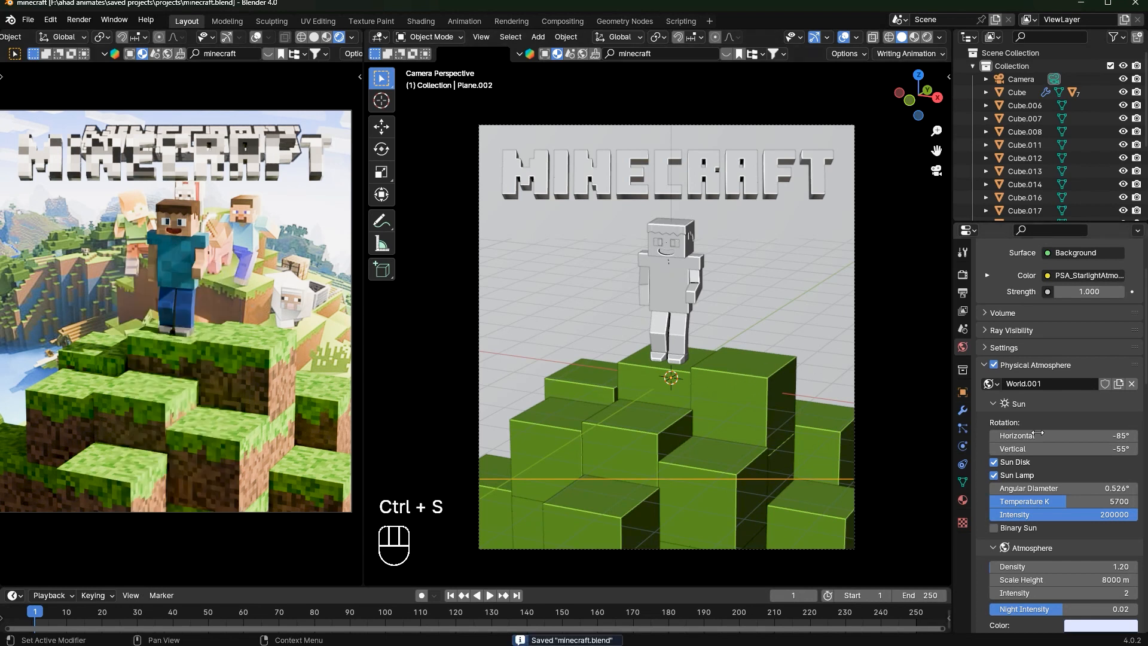
Set the Physical Atmosphere sun's vertical rotation to -40° and save the file
click(1094, 449)
drag(1094, 450, 1089, 449)
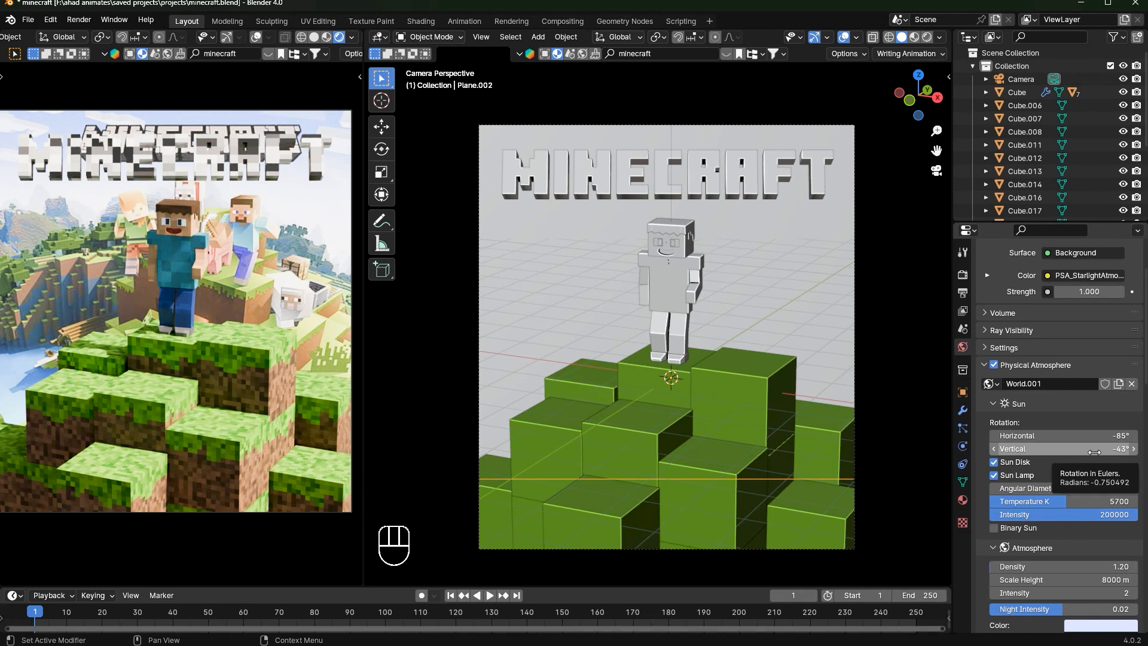
click(1093, 451)
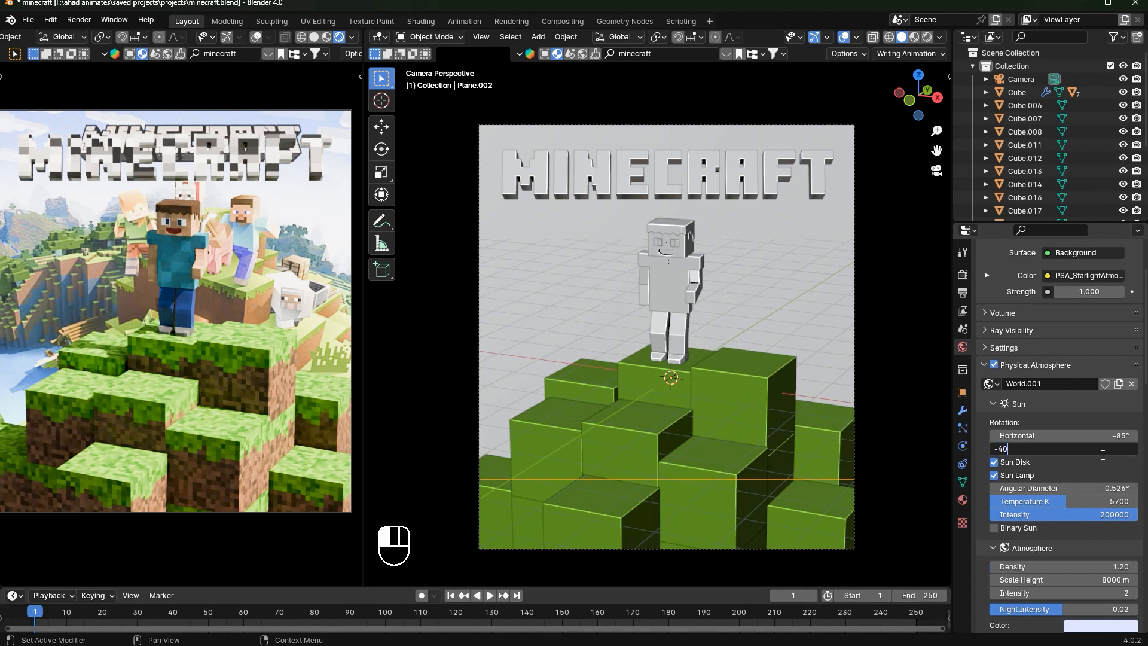
text(-40)
click(1103, 455)
key(ctrl+s)
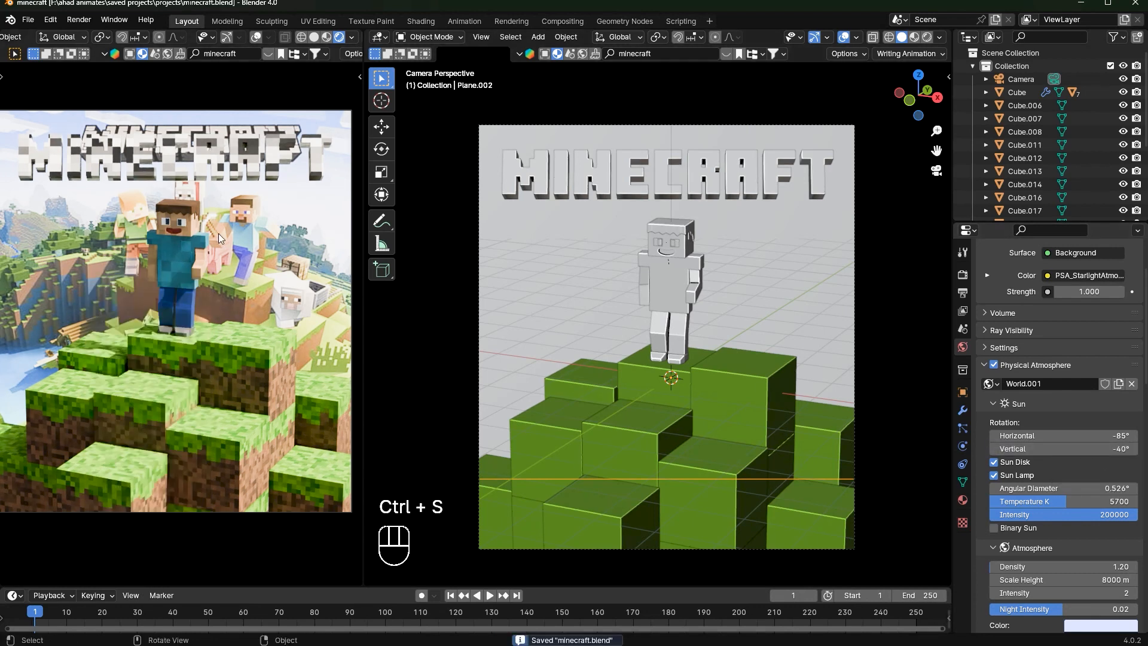
Set the backdrop material's emission strength to 0 and save the file
scroll(1048, 522, down, 5)
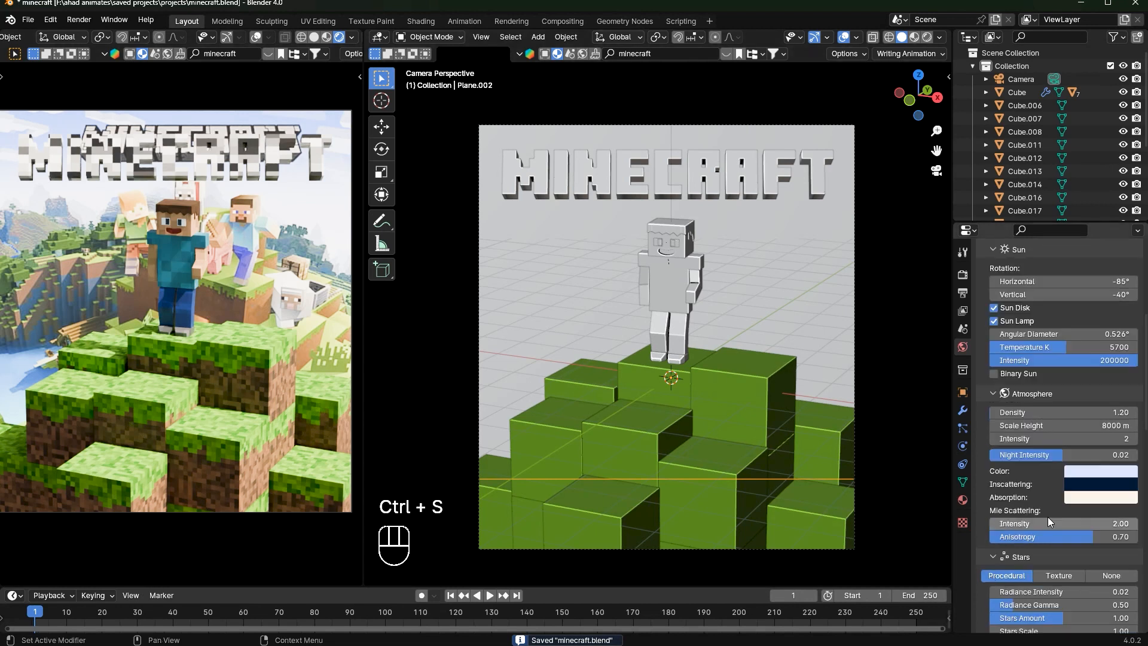
click(964, 499)
click(1079, 494)
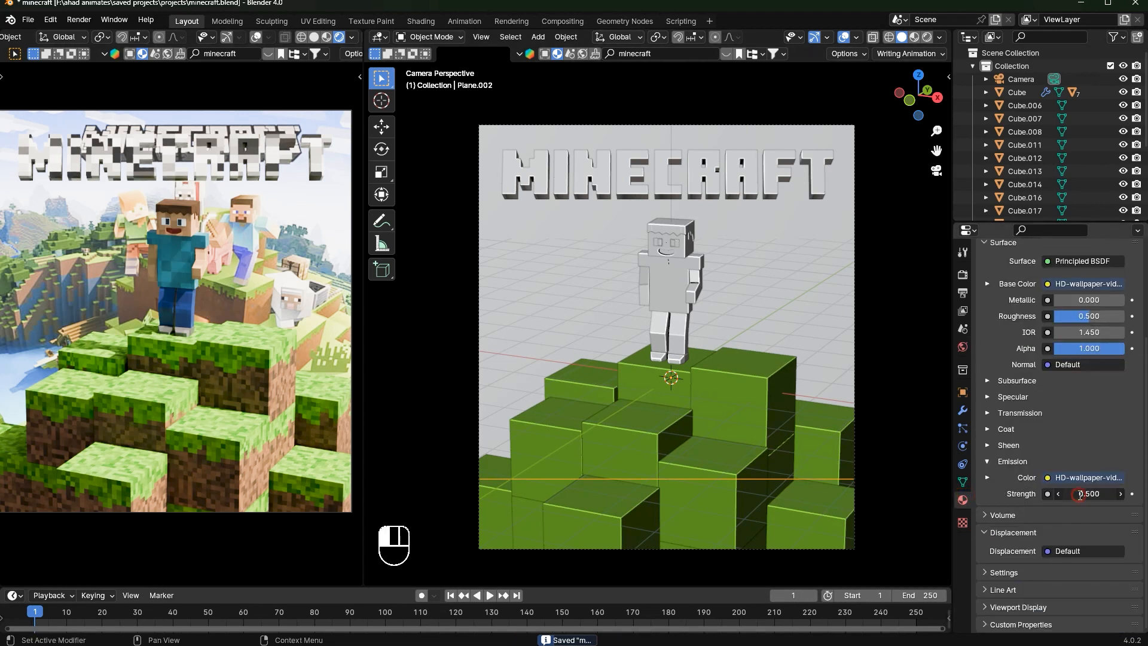
key(Escape)
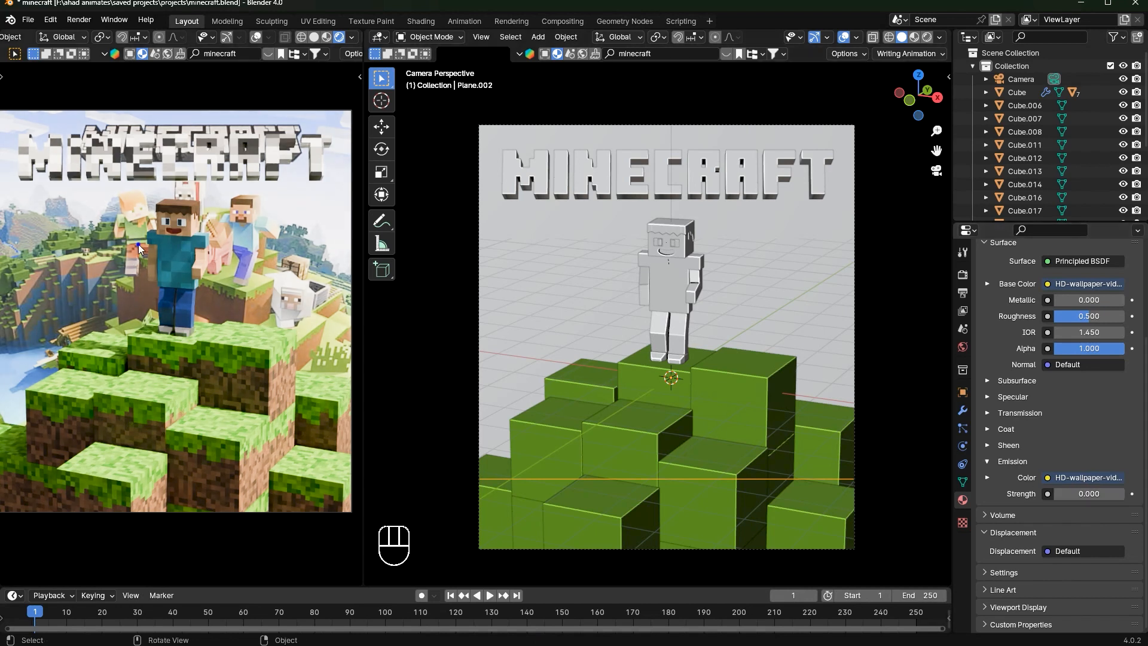
key(ctrl+s)
Adjust the height of the wallpaper backdrop plane behind Steve by moving it along the global Z axis
scroll(580, 296, down, 3)
scroll(741, 489, up, 1)
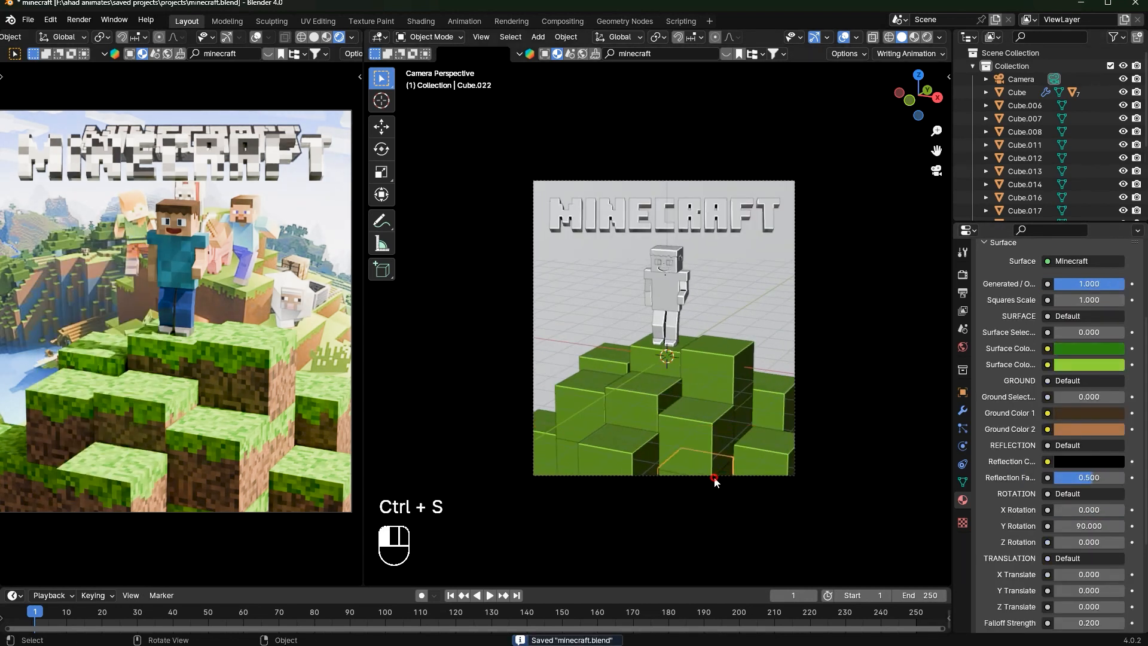
key(g)
key(z)
key(g)
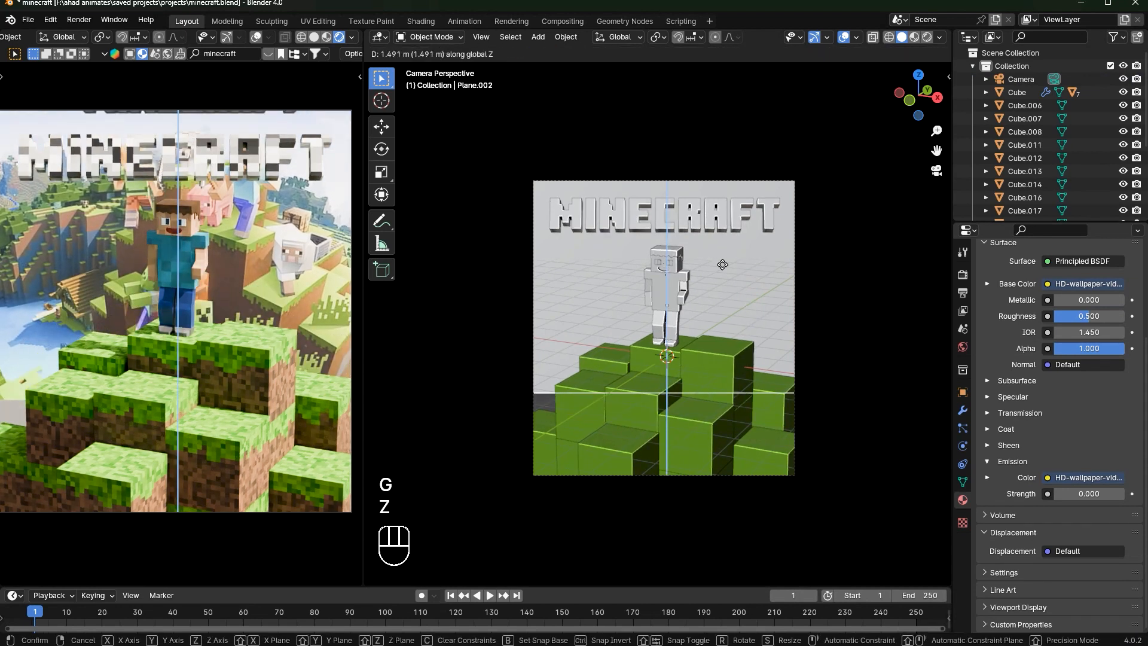
click(803, 421)
key(g)
key(z)
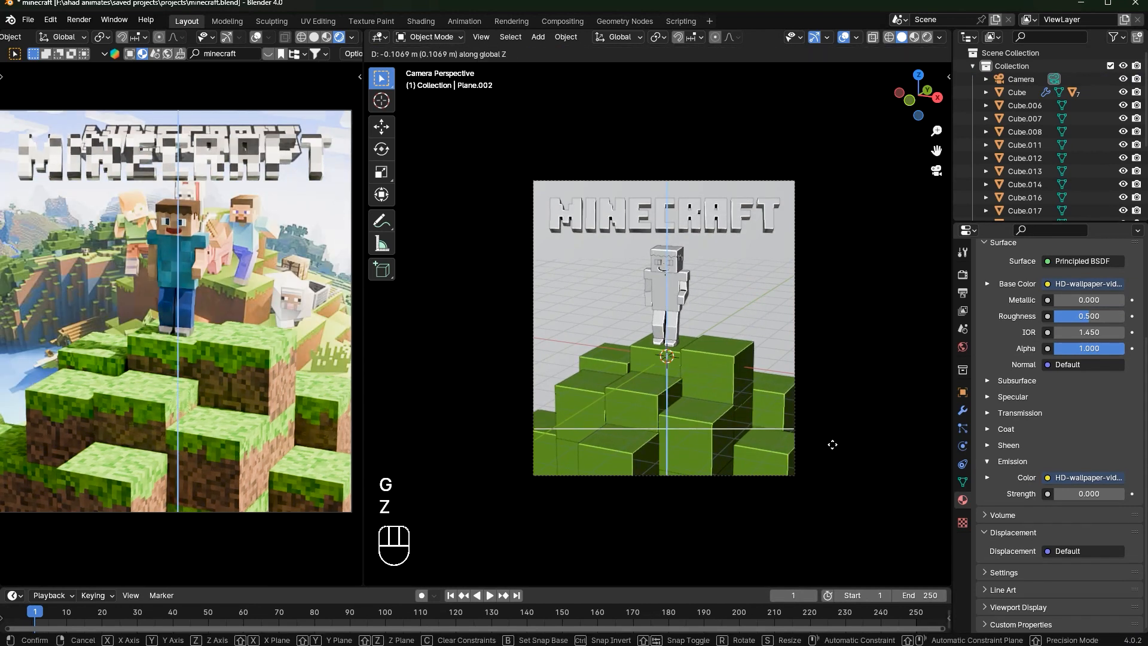
key(g)
key(z)
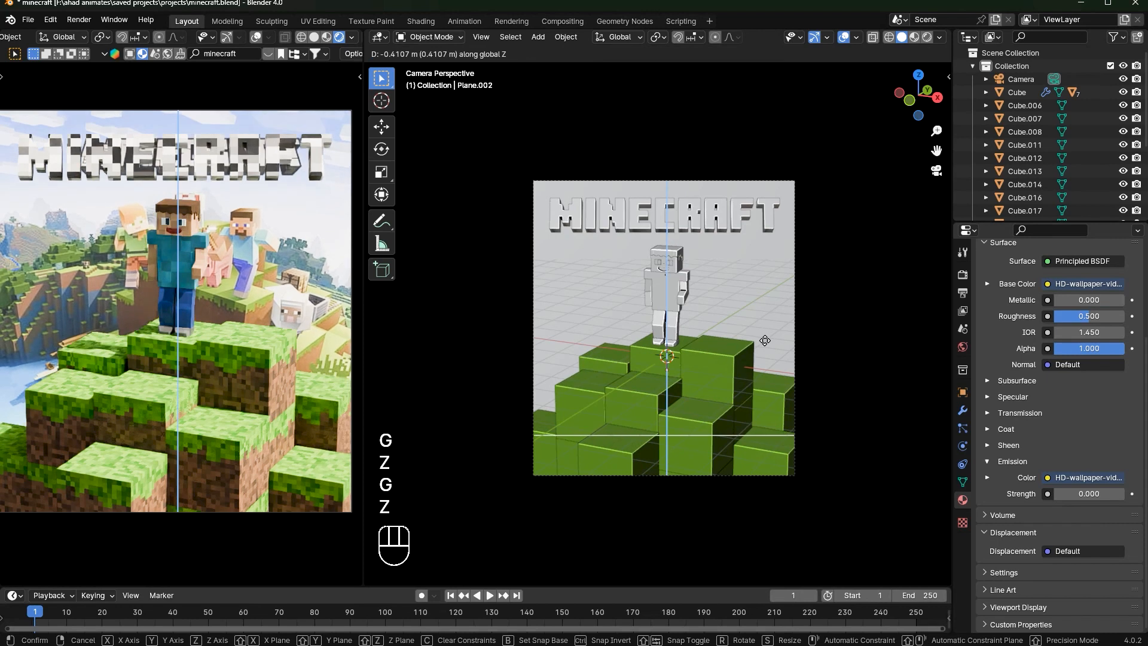
click(766, 342)
Nudge the wallpaper backdrop plane sideways along the global X axis
key(g)
key(x)
click(760, 339)
key(g)
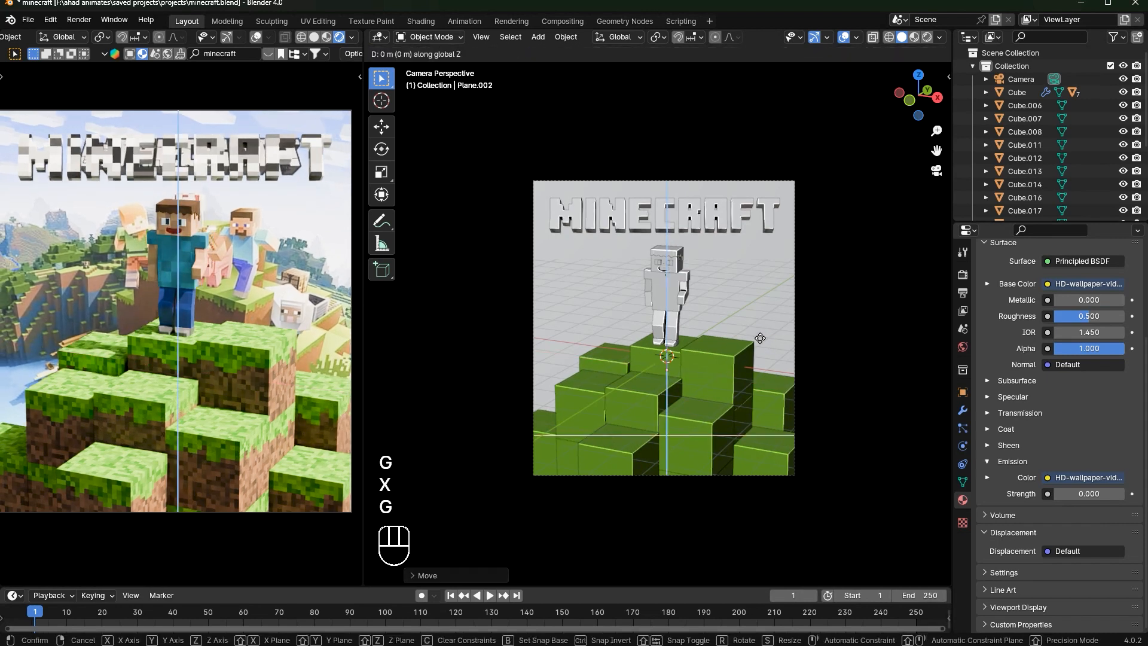
right_click(755, 335)
Hide the 3D MINECRAFT text object and shift the wallpaper backdrop plane about 0.15 m along negative X
click(688, 226)
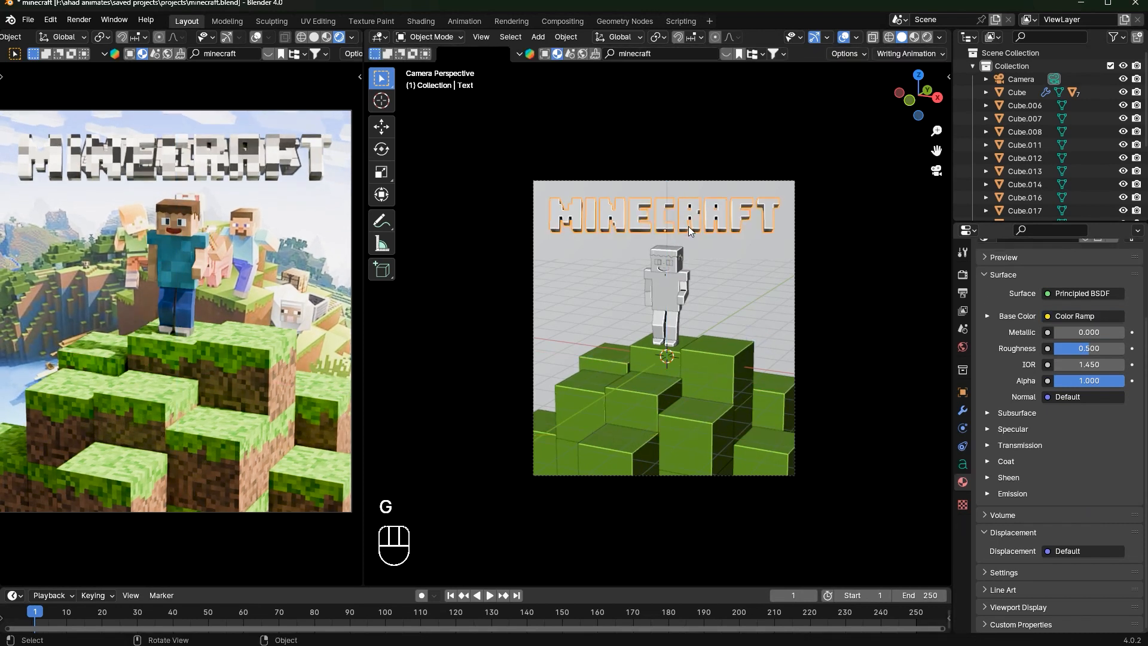
key(h)
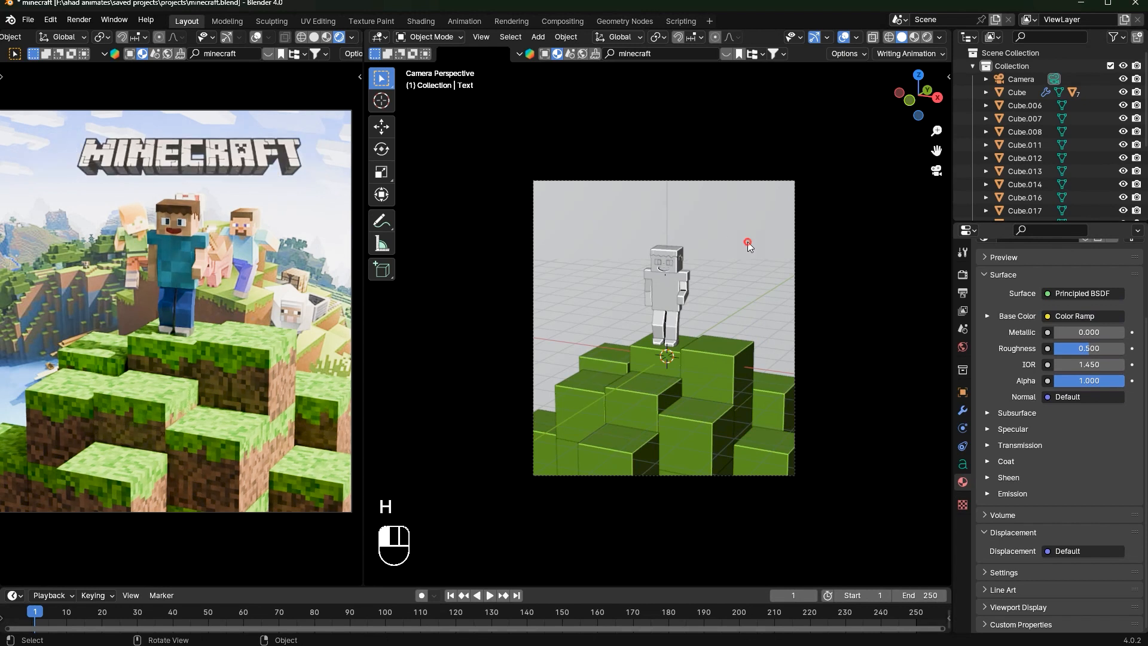
click(748, 242)
key(g)
key(g)
key(x)
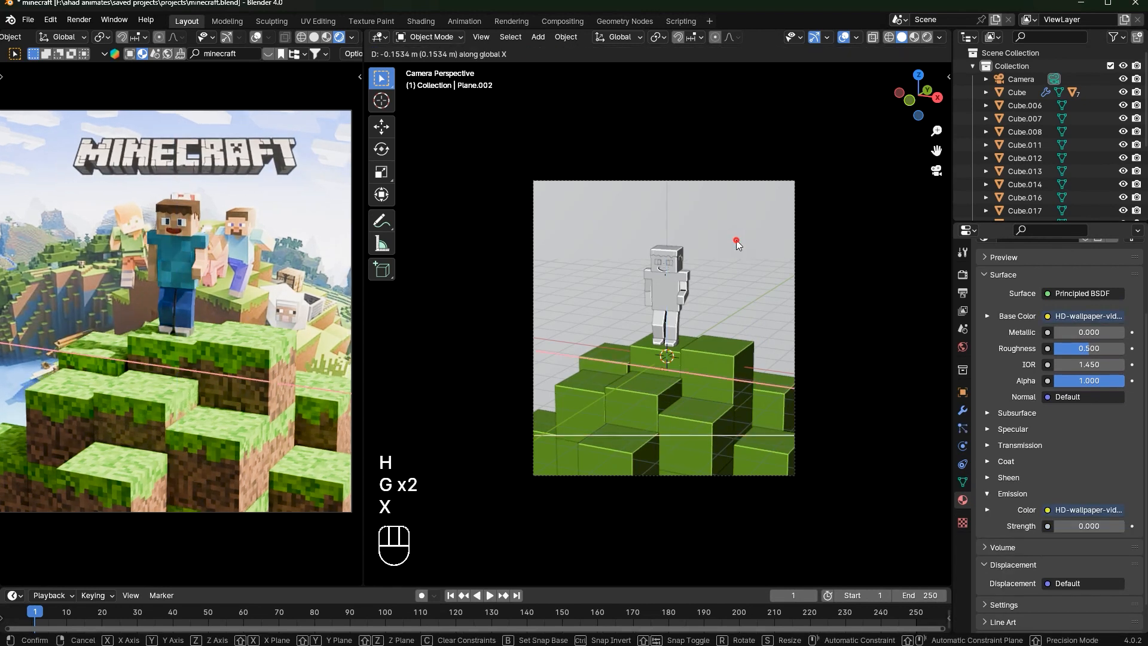
click(737, 239)
Enlarge the wallpaper backdrop plane slightly, lower it about 0.31 m along Z and save the file
scroll(737, 239, down, 2)
key(s)
click(823, 306)
key(g)
key(z)
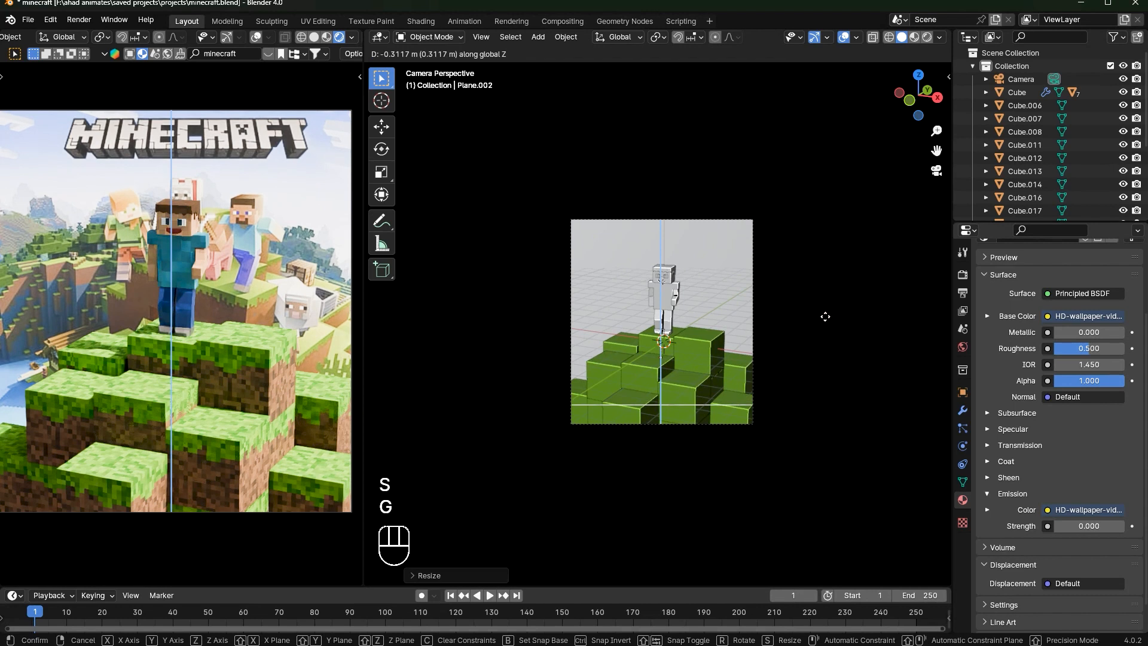
click(825, 317)
scroll(779, 285, down, 2)
scroll(217, 344, down, 2)
scroll(217, 345, up, 1)
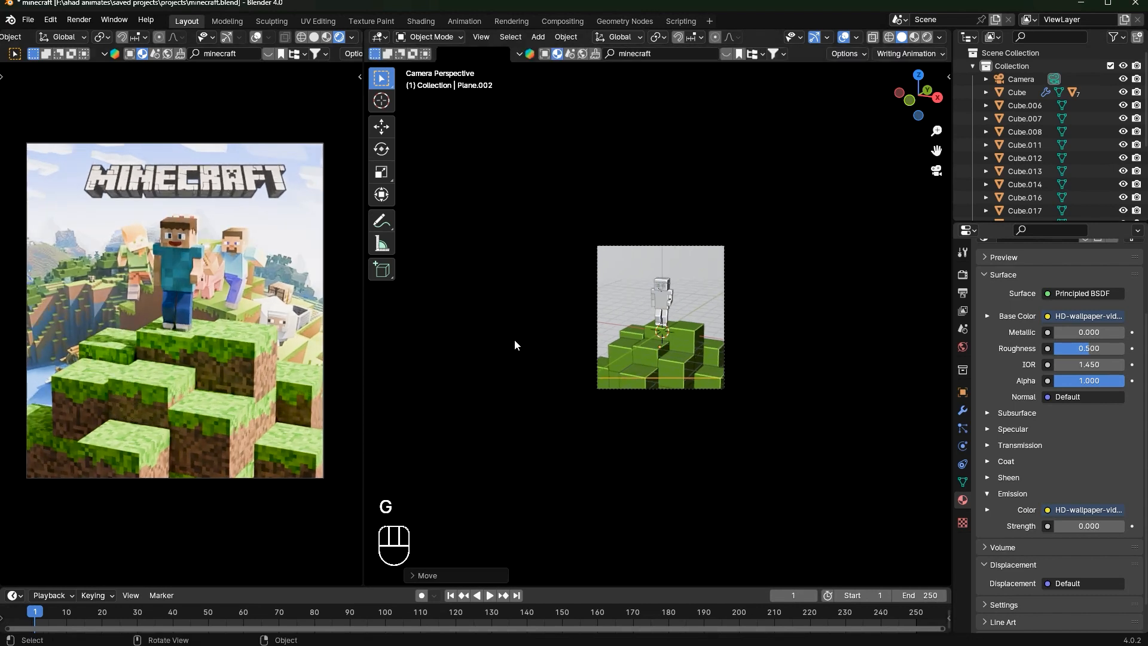
key(ctrl+s)
Fine-tune the backdrop plane along Z and X so the wallpaper's logo and characters frame Steve, and save the file
key(g)
key(z)
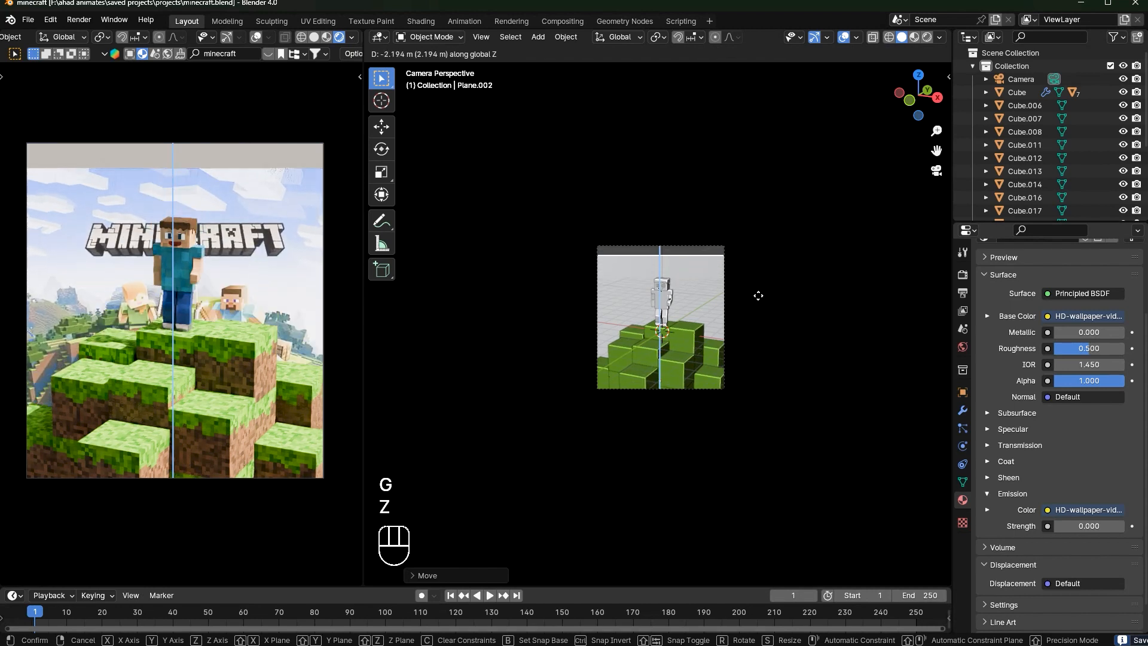
click(752, 284)
key(g)
key(x)
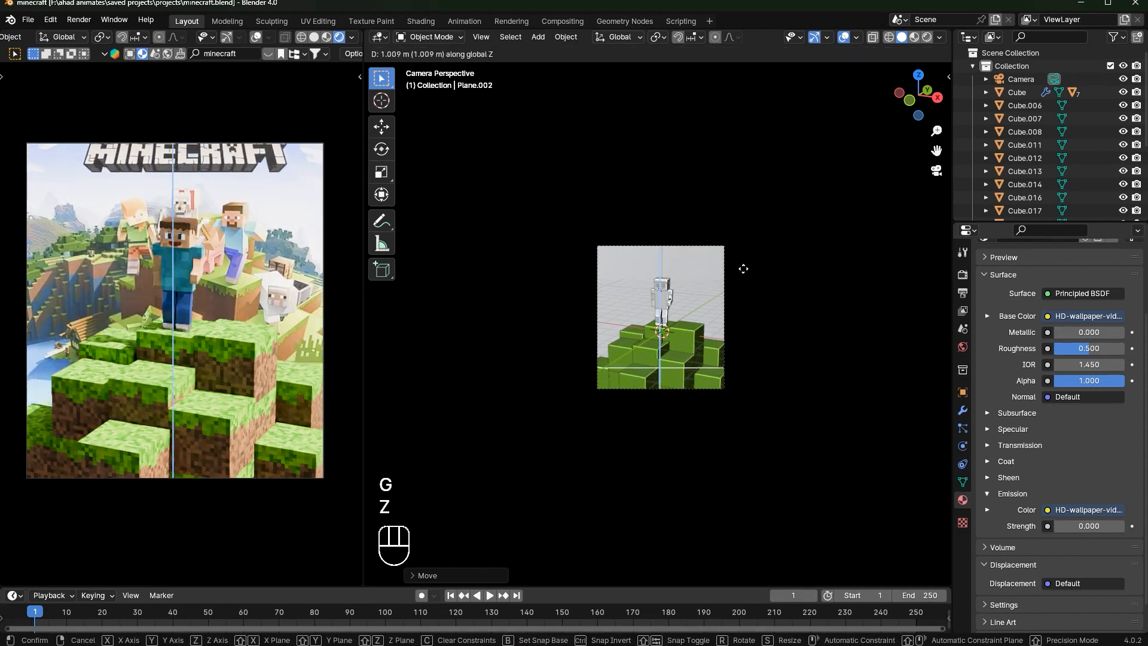
key(g)
key(z)
key(g)
key(x)
click(744, 272)
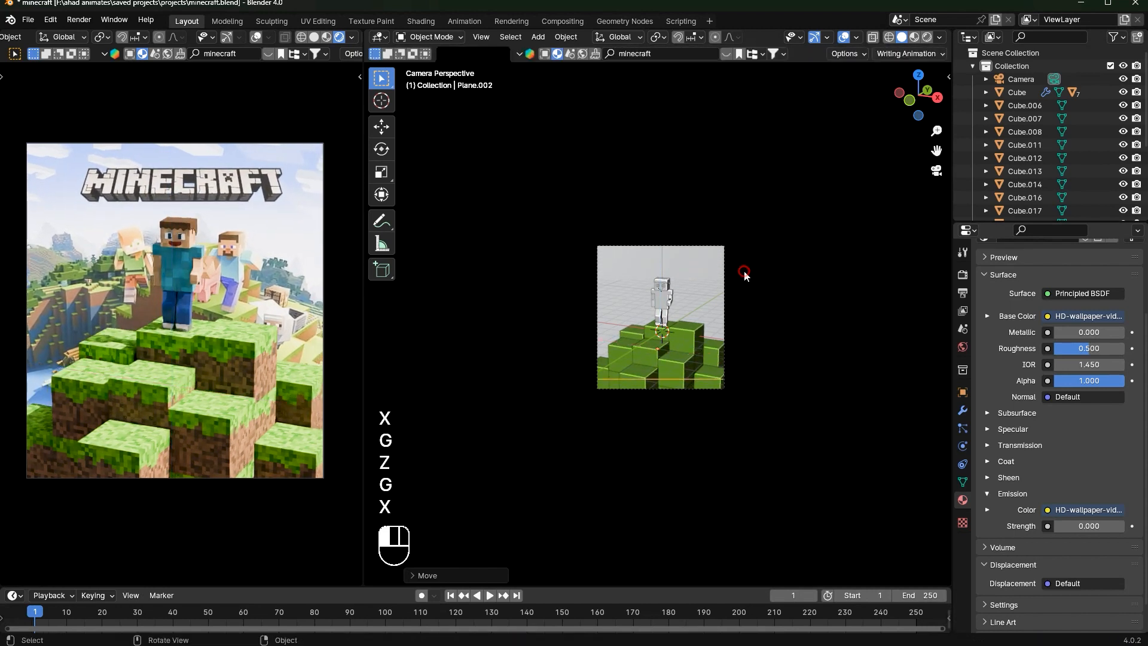
key(ctrl+s)
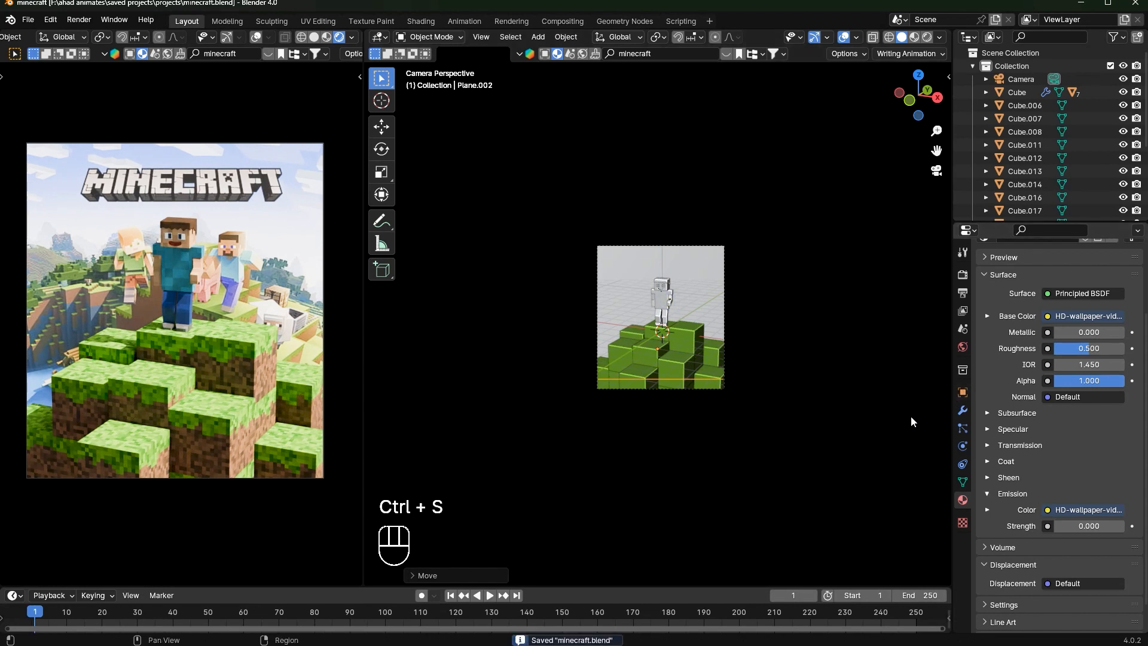
Set the backdrop material's emission strength to 0.1 and save the file
click(1121, 526)
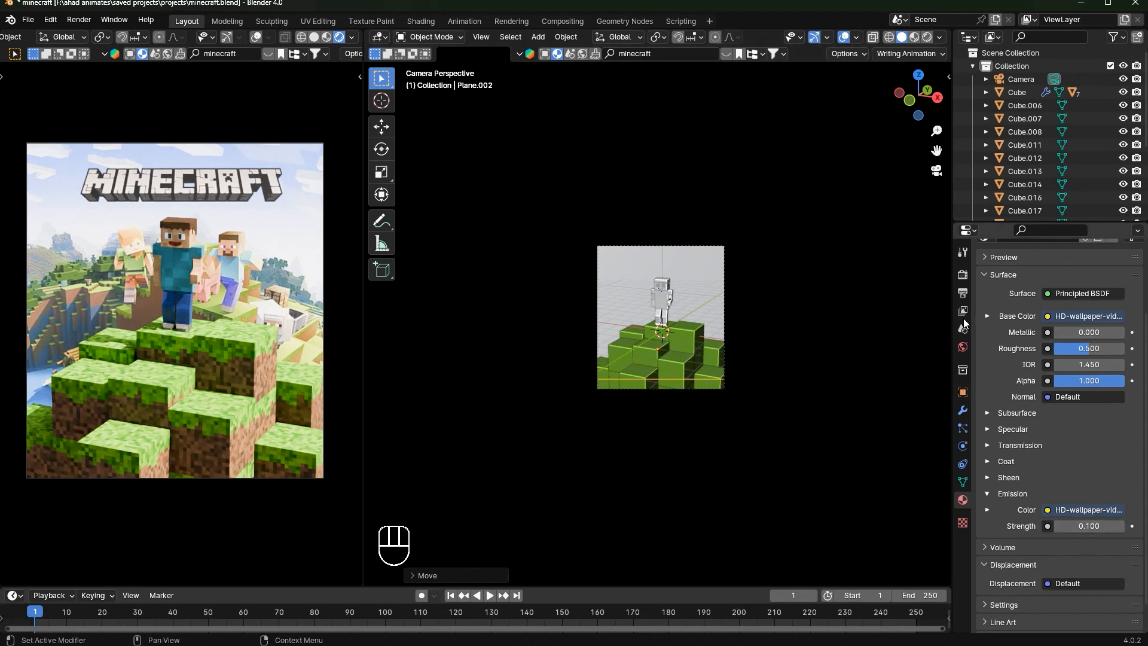
scroll(765, 431, up, 3)
key(ctrl+s)
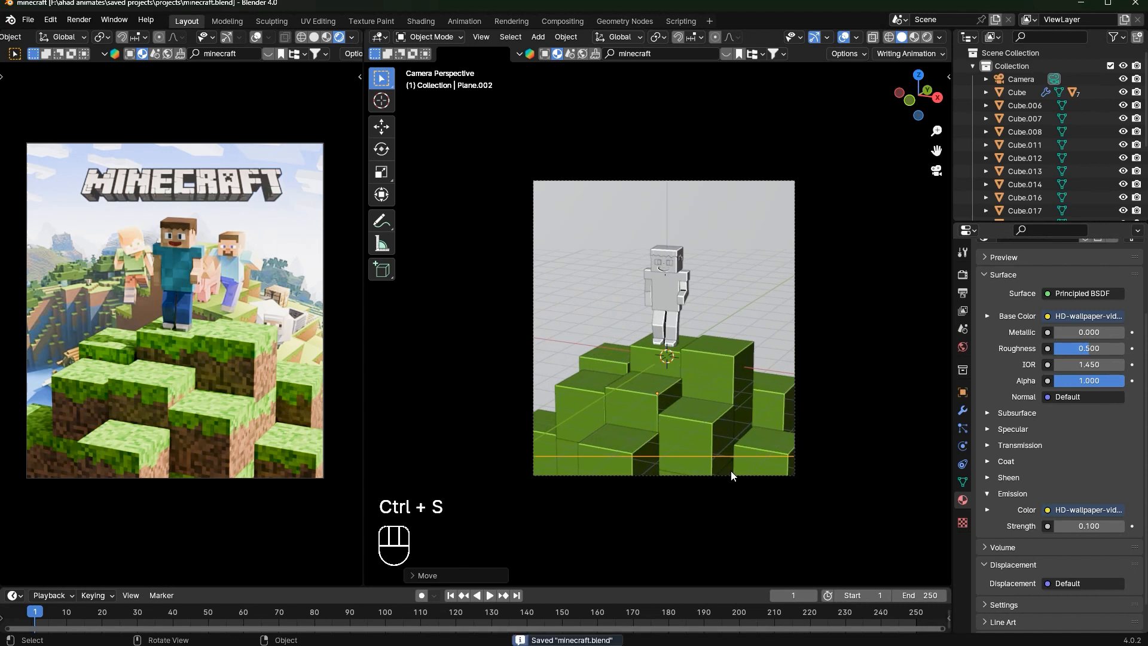
Enable depth of field on the scene camera and inspect the blur on Steve in the rendered preview
click(741, 476)
click(994, 527)
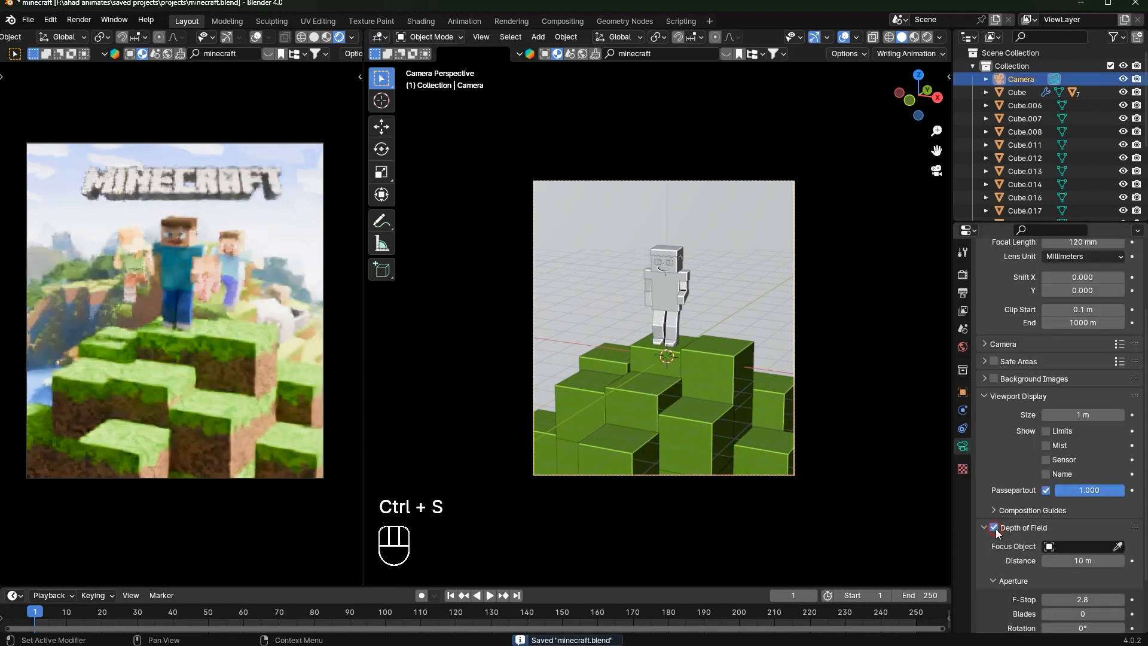
scroll(1088, 563, down, 1)
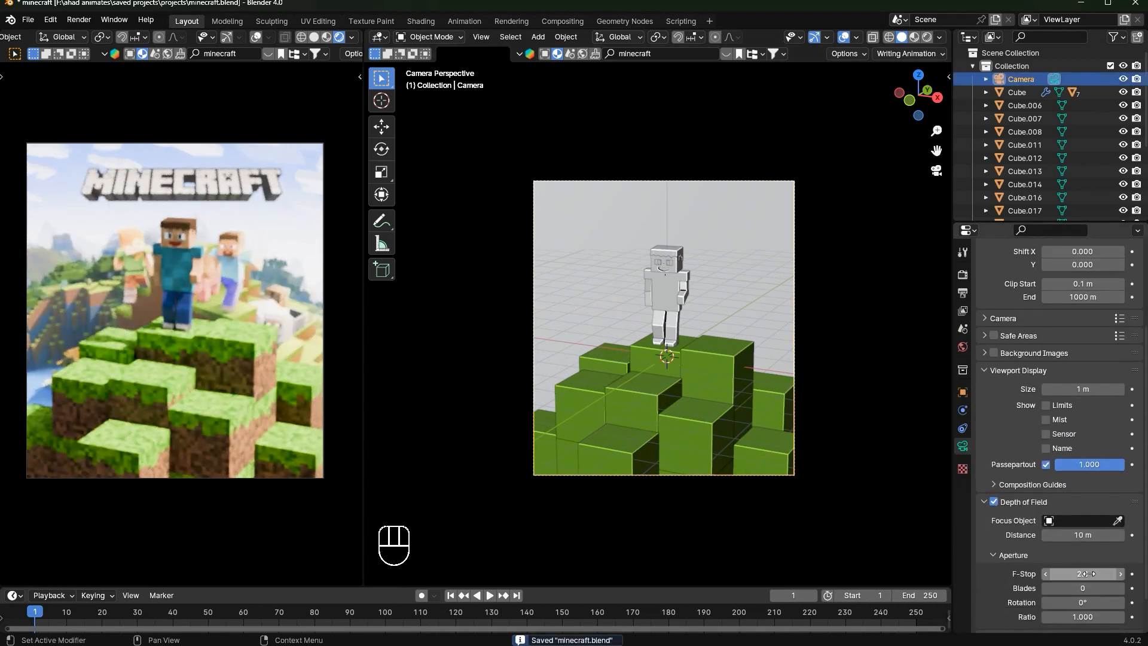
scroll(213, 274, up, 3)
scroll(228, 350, down, 2)
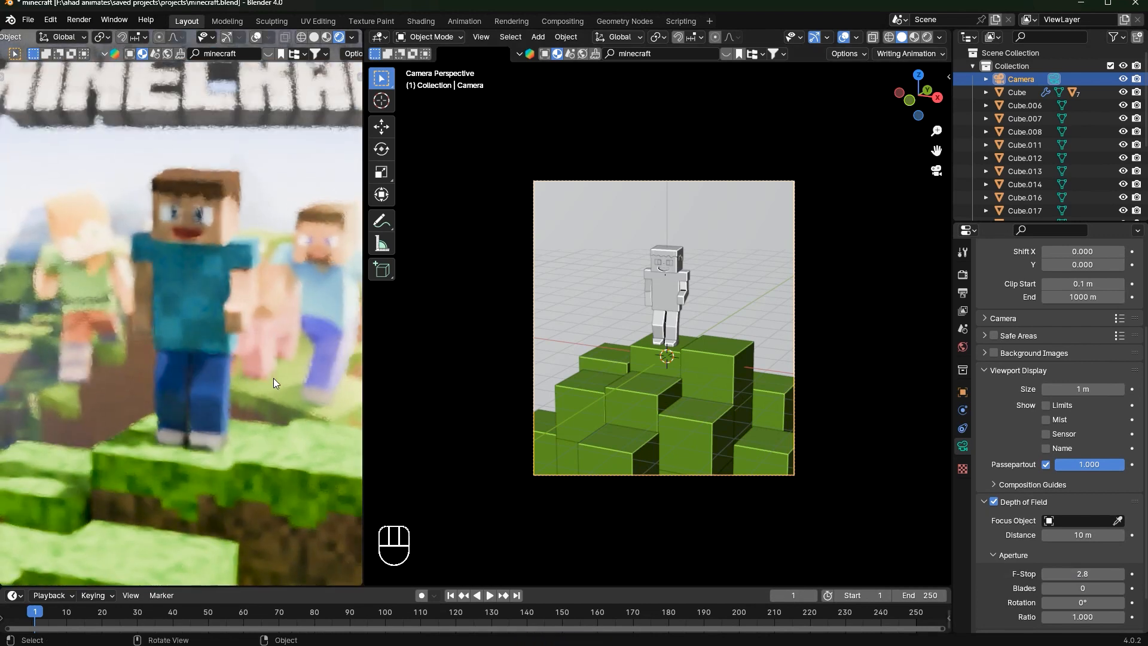
scroll(274, 378, up, 5)
Set the camera's depth-of-field F-Stop to 18.0
drag(1115, 576, 1136, 575)
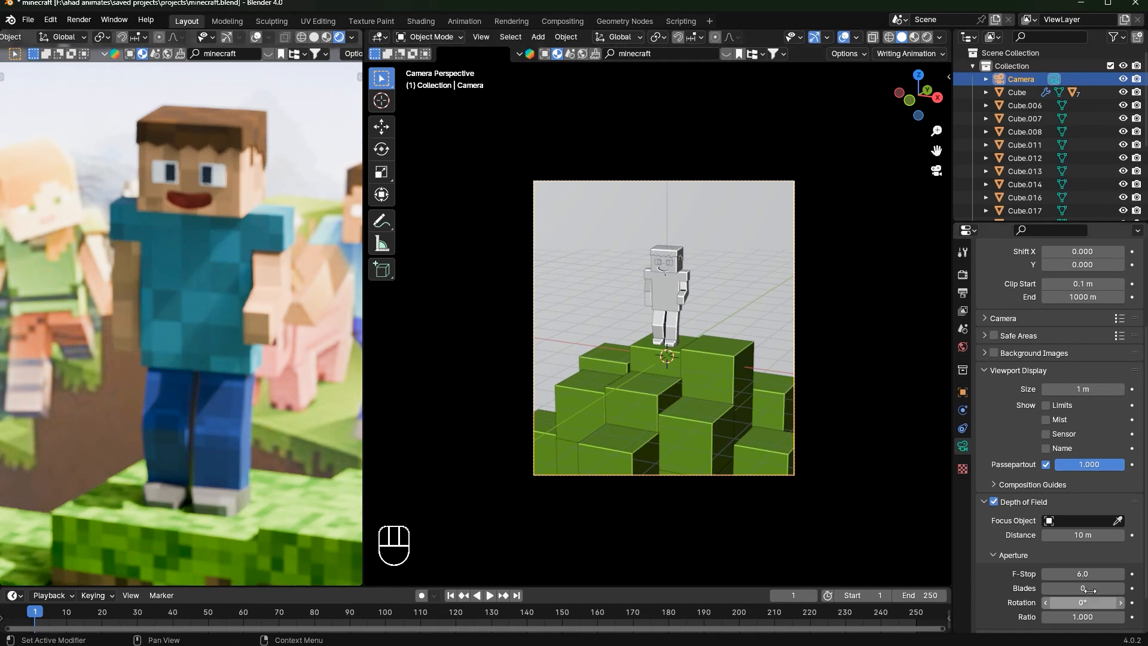
mouse_move(1089, 574)
mouse_down()
mouse_move(1142, 574)
mouse_move(1084, 576)
mouse_up()
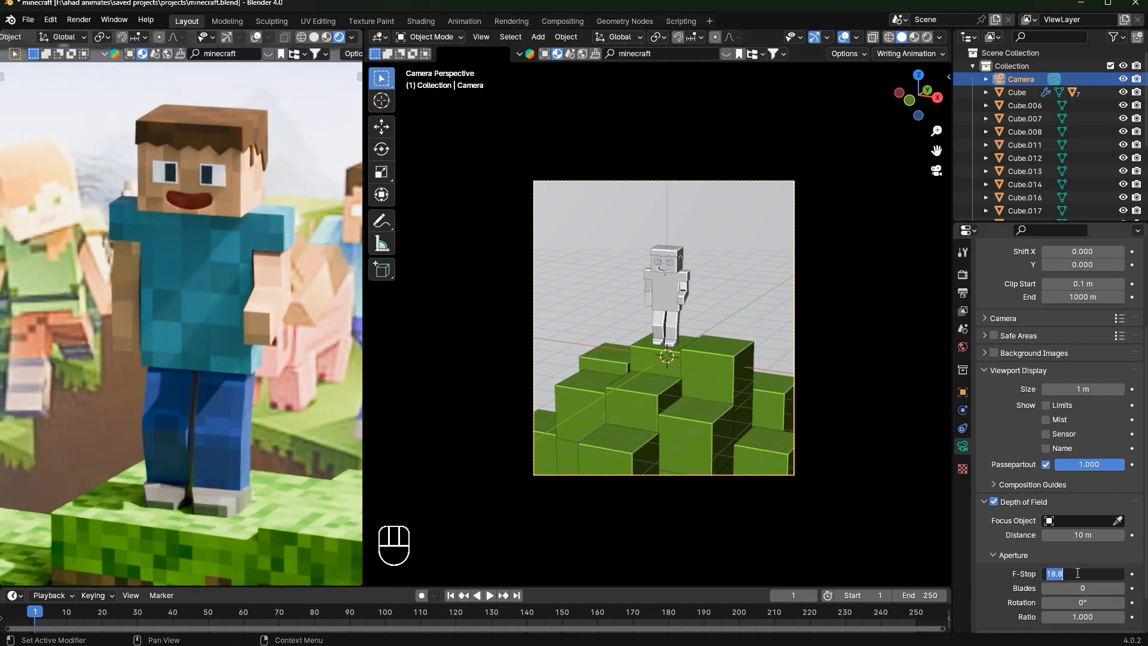
key(Return)
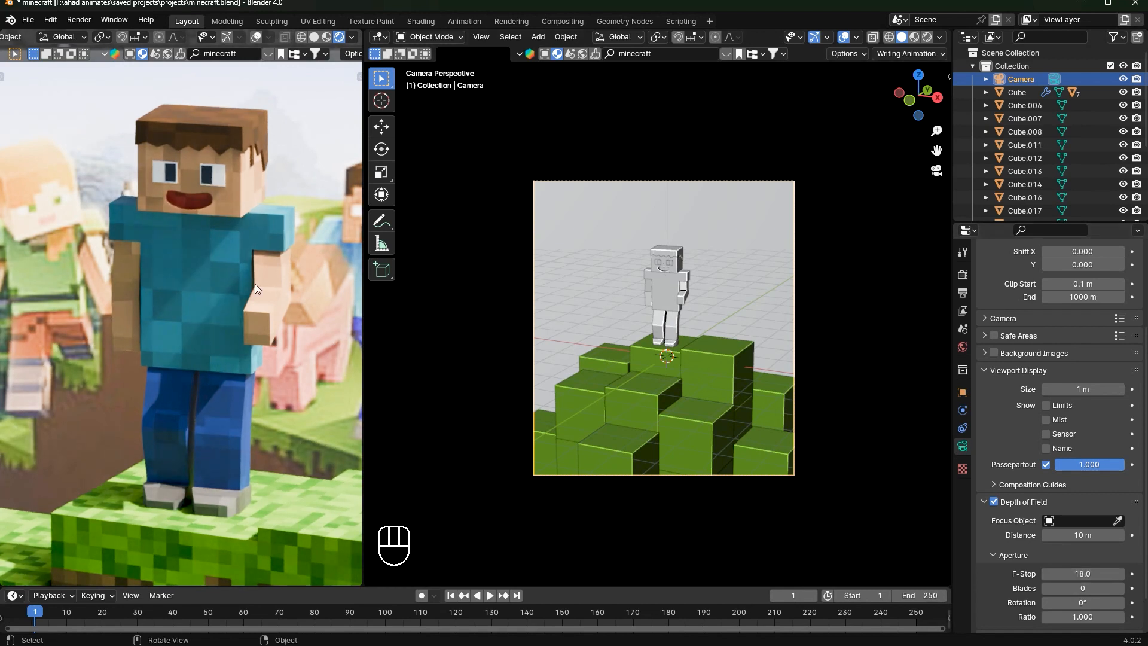
Pick Steve's Cube object as the camera's depth-of-field focus object
scroll(255, 284, down, 6)
click(648, 311)
key(g)
key(z)
key(z)
right_click(858, 295)
key(g)
key(z)
key(z)
right_click(868, 295)
Set the camera's F-Stop to 0.3, save the file and check the blurred backdrop in the rendered preview
key(ctrl+s)
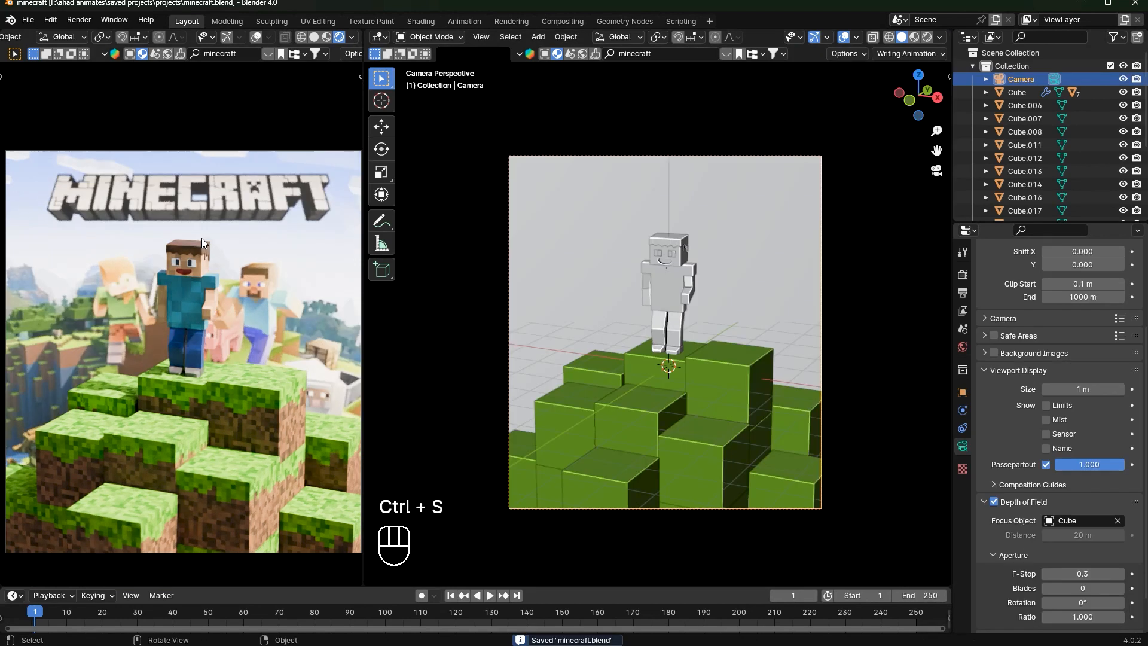
scroll(242, 207, down, 2)
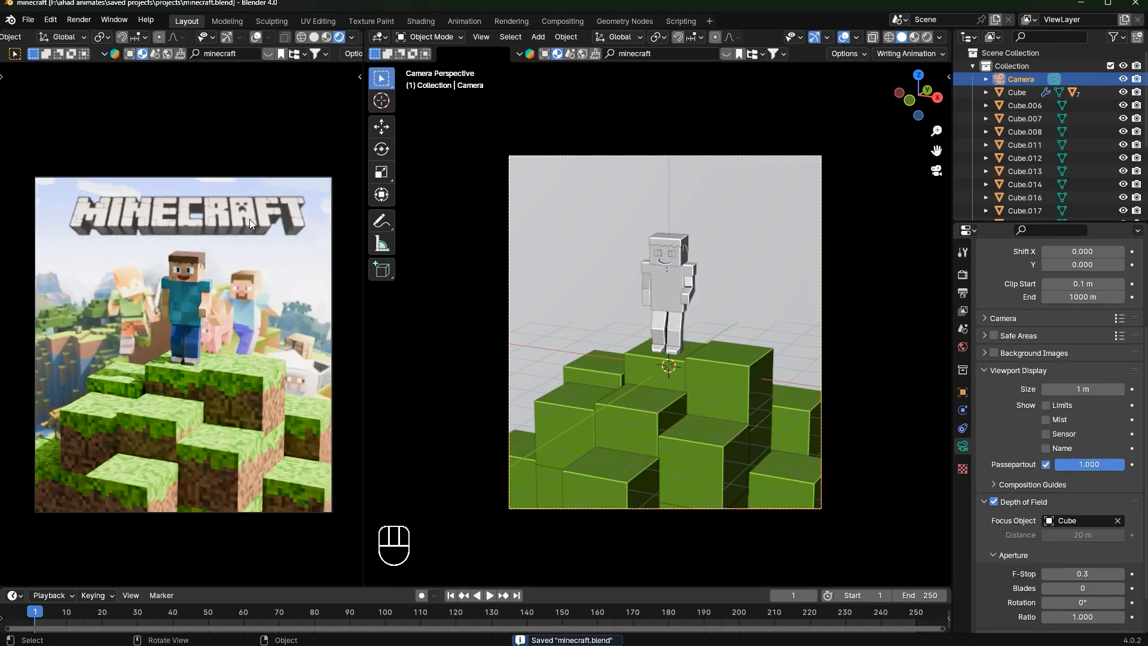